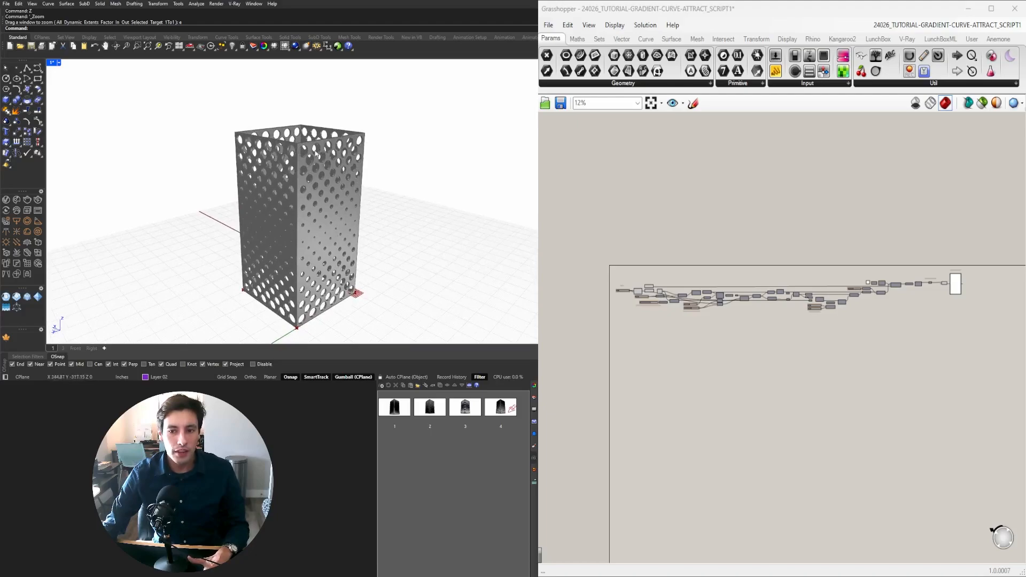
{"action": "mouse_move", "coordinate": [316, 216]}
{"action": "right_mouse_down"}
{"action": "mouse_move", "coordinate": [315, 228]}
{"action": "mouse_move", "coordinate": [319, 217]}
{"action": "mouse_move", "coordinate": [327, 223]}
{"action": "right_mouse_up"}
{"action": "scroll", "coordinate": [316, 214], "scroll_direction": "up", "scroll_amount": 1}
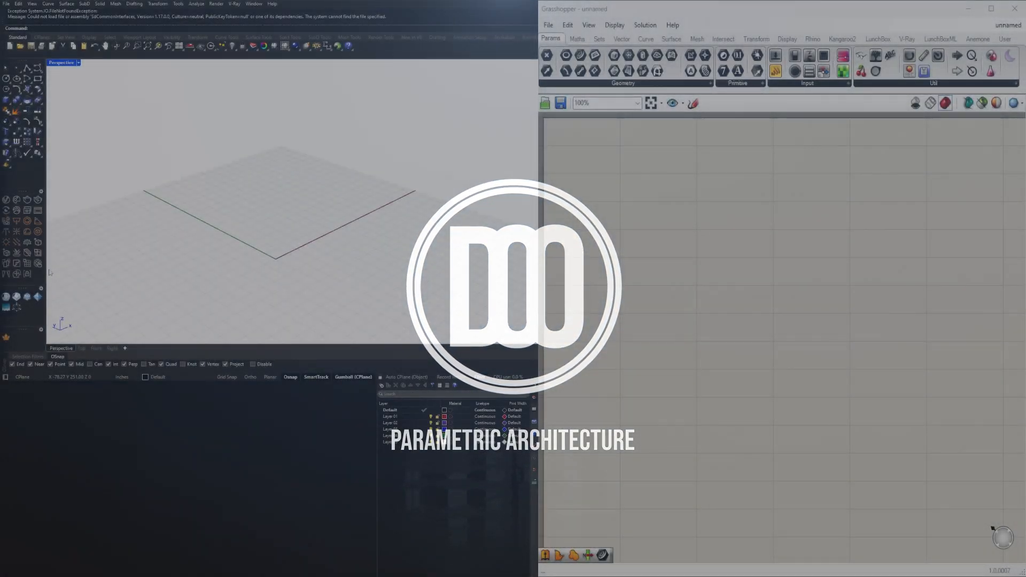
{"action": "scroll", "coordinate": [266, 242], "scroll_direction": "up", "scroll_amount": 2}
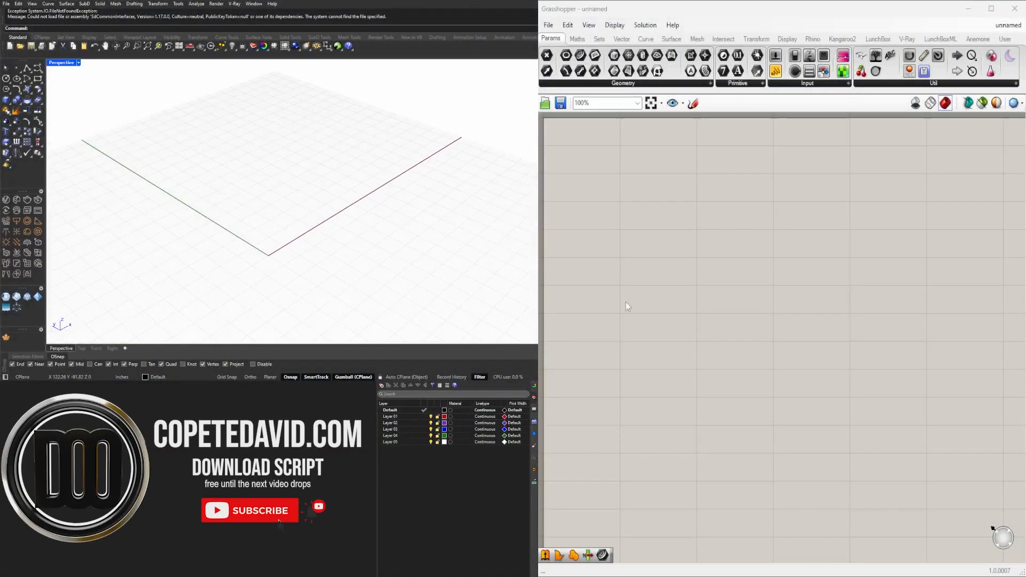
- Add a Rectangle curve component with plane, X size and Y size inputs to the empty canvas
{"action": "double_click", "coordinate": [710, 236]}
{"action": "type", "text": "RECT"}
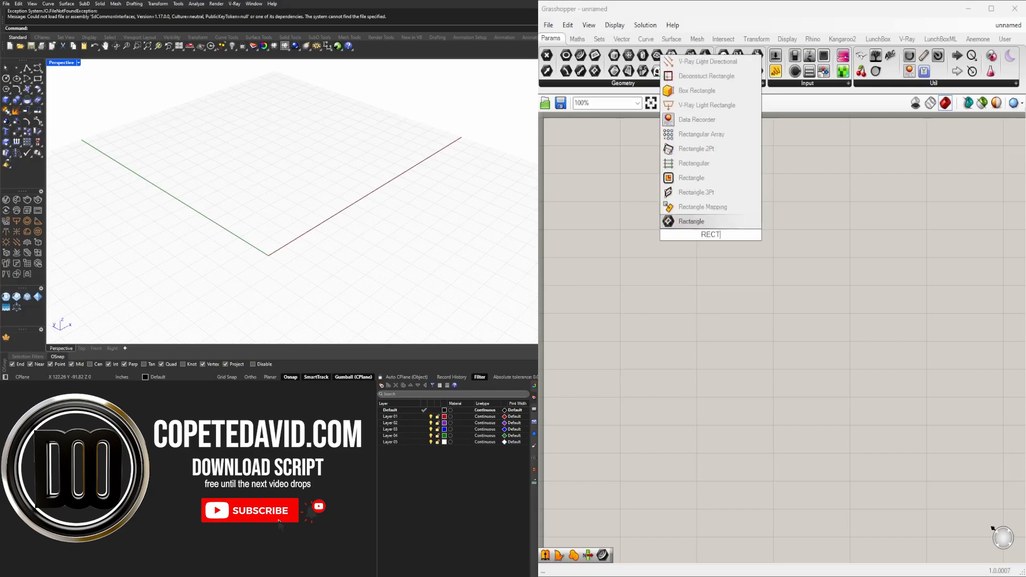
{"action": "key", "text": "Return"}
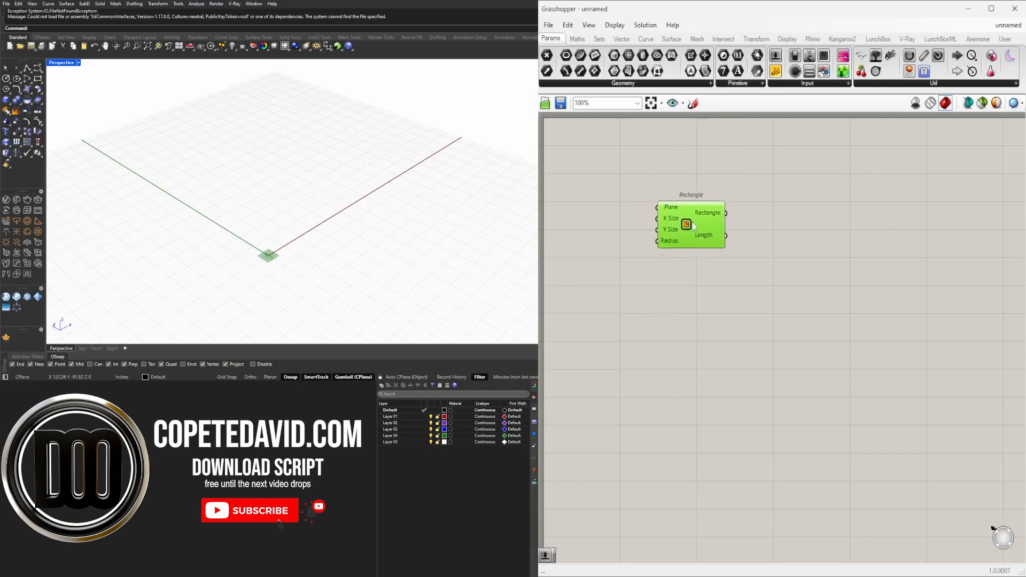
{"action": "left_click", "coordinate": [819, 233]}
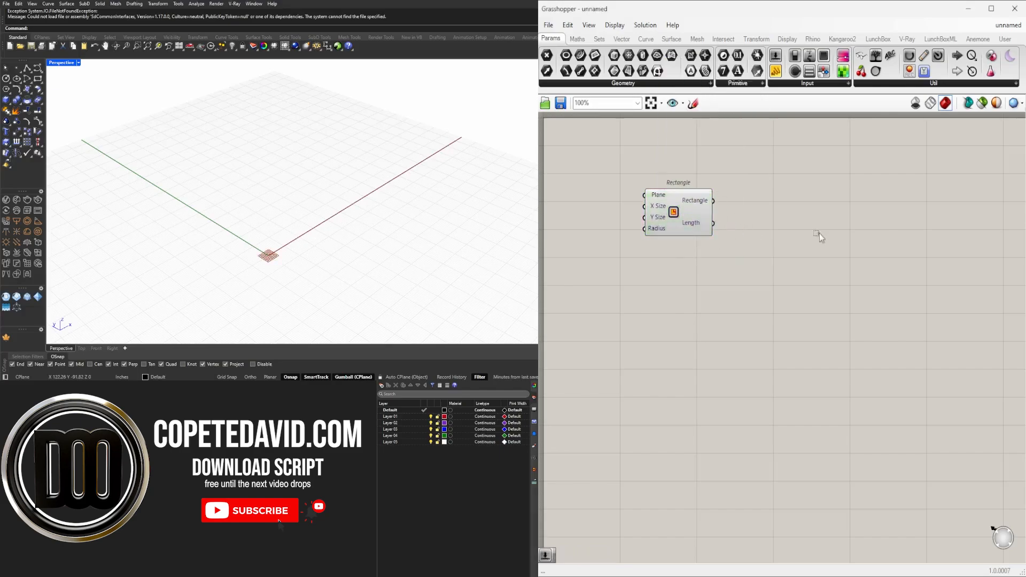
- Add an Explode component beside the Rectangle and feed the Rectangle output into its Curve input
{"action": "double_click", "coordinate": [760, 225]}
{"action": "type", "text": "EXPL"}
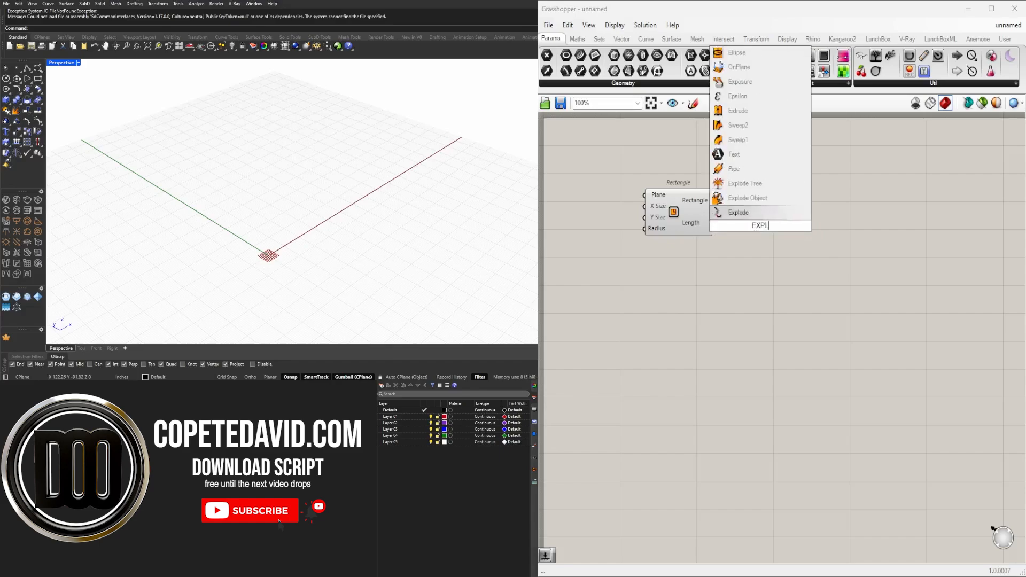
{"action": "left_click", "coordinate": [761, 213]}
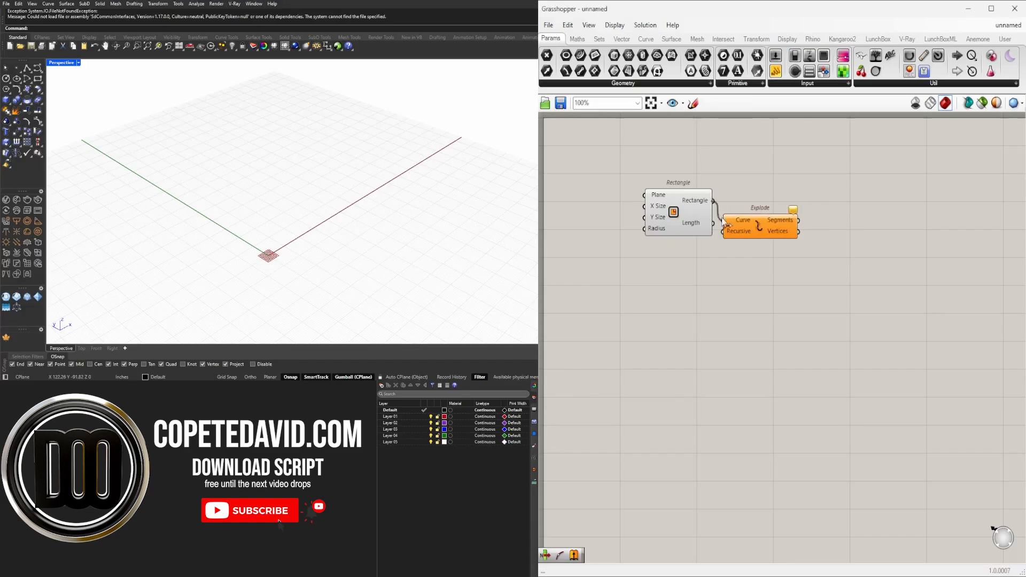
{"action": "left_click_drag", "start_coordinate": [722, 218], "coordinate": [723, 220]}
{"action": "left_click_drag", "start_coordinate": [739, 227], "coordinate": [761, 205]}
{"action": "right_click_drag", "start_coordinate": [903, 217], "coordinate": [866, 225]}
{"action": "left_click", "coordinate": [730, 261]}
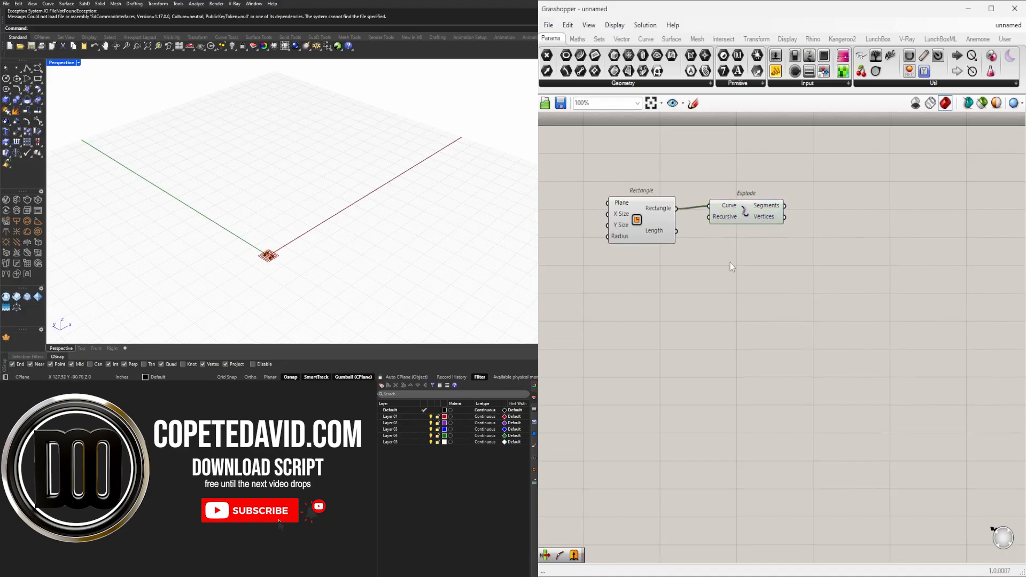
- Add a number slider of 20.20 and connect it to both the X Size and Y Size of the Rectangle
{"action": "right_click_drag", "start_coordinate": [737, 263], "coordinate": [849, 250]}
{"action": "left_click_drag", "start_coordinate": [909, 299], "coordinate": [769, 206]}
{"action": "left_click_drag", "start_coordinate": [763, 214], "coordinate": [888, 246]}
{"action": "left_click", "coordinate": [743, 291]}
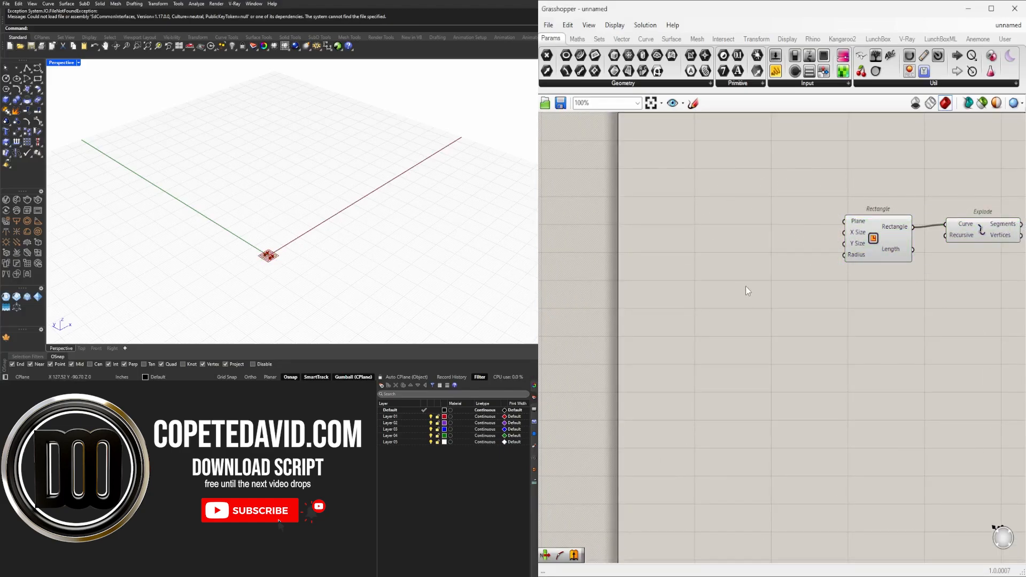
{"action": "double_click", "coordinate": [745, 287]}
{"action": "type", "text": "20.20"}
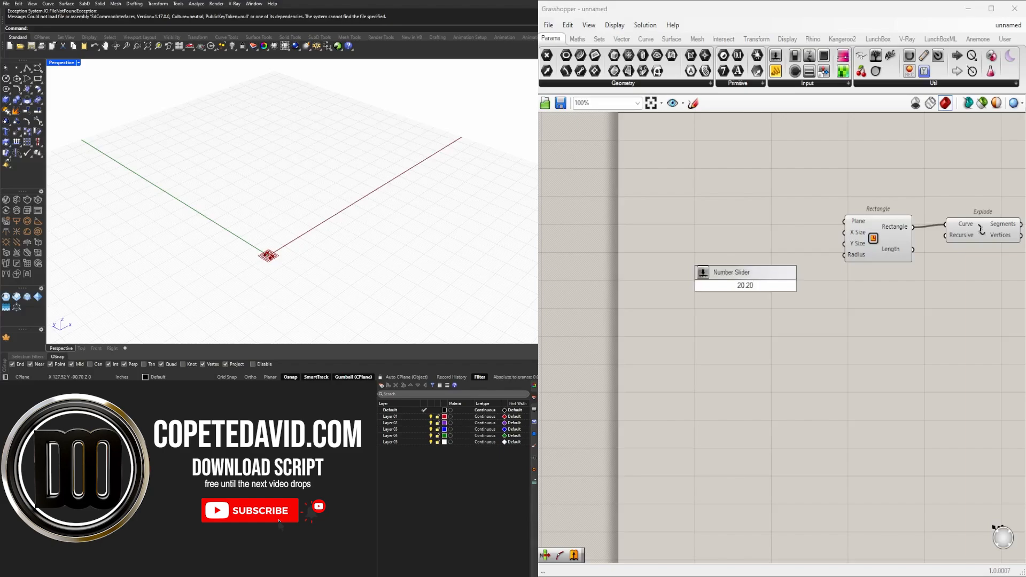
{"action": "key", "text": "Return"}
{"action": "scroll", "coordinate": [747, 286], "scroll_direction": "up", "scroll_amount": 2}
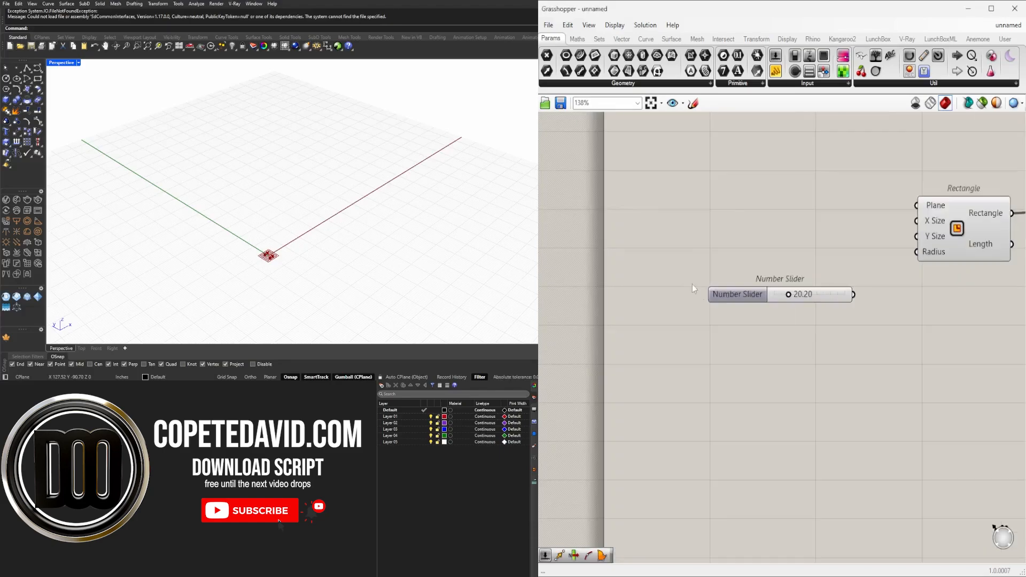
{"action": "left_click_drag", "start_coordinate": [691, 285], "coordinate": [758, 249]}
{"action": "left_click_drag", "start_coordinate": [867, 241], "coordinate": [916, 236]}
- Raise the rectangle's size slider to 45.49 and preview the segments from the Explode component
{"action": "scroll", "coordinate": [903, 240], "scroll_direction": "up", "scroll_amount": 3}
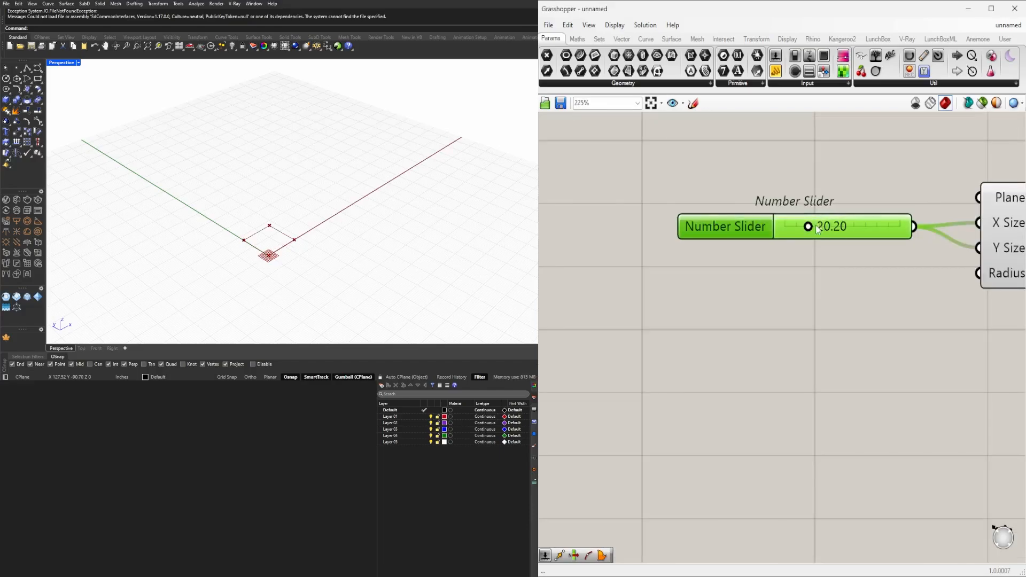
{"action": "left_click_drag", "start_coordinate": [807, 225], "coordinate": [837, 228]}
{"action": "scroll", "coordinate": [837, 228], "scroll_direction": "down", "scroll_amount": 5}
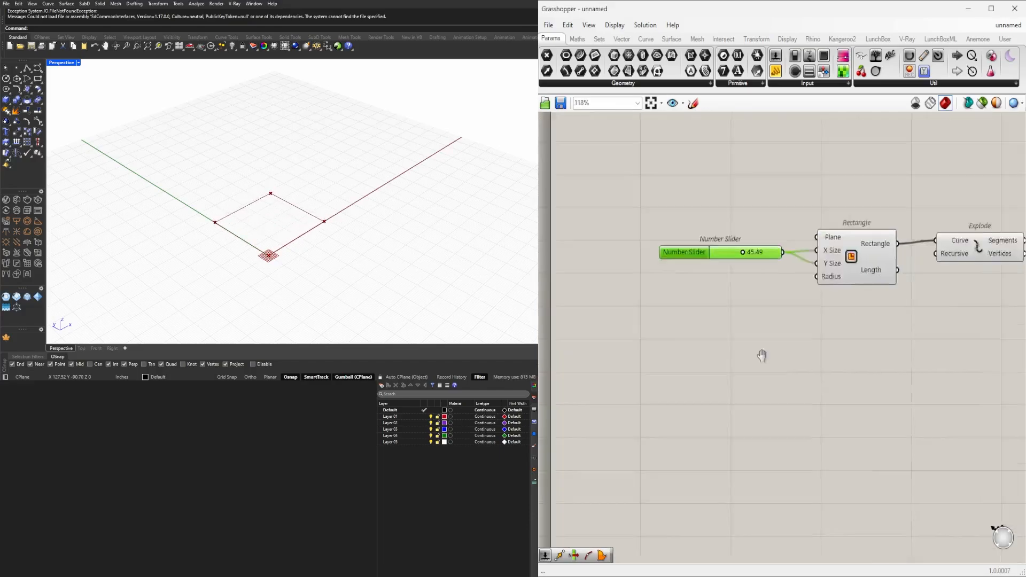
{"action": "scroll", "coordinate": [836, 322], "scroll_direction": "up", "scroll_amount": 2}
{"action": "left_click", "coordinate": [781, 313]}
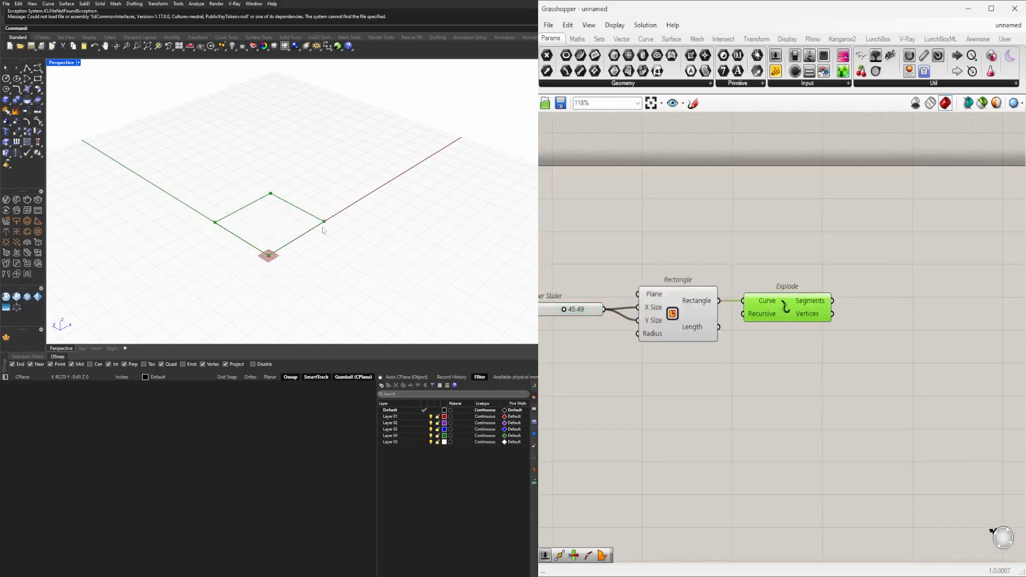
{"action": "left_click", "coordinate": [737, 356]}
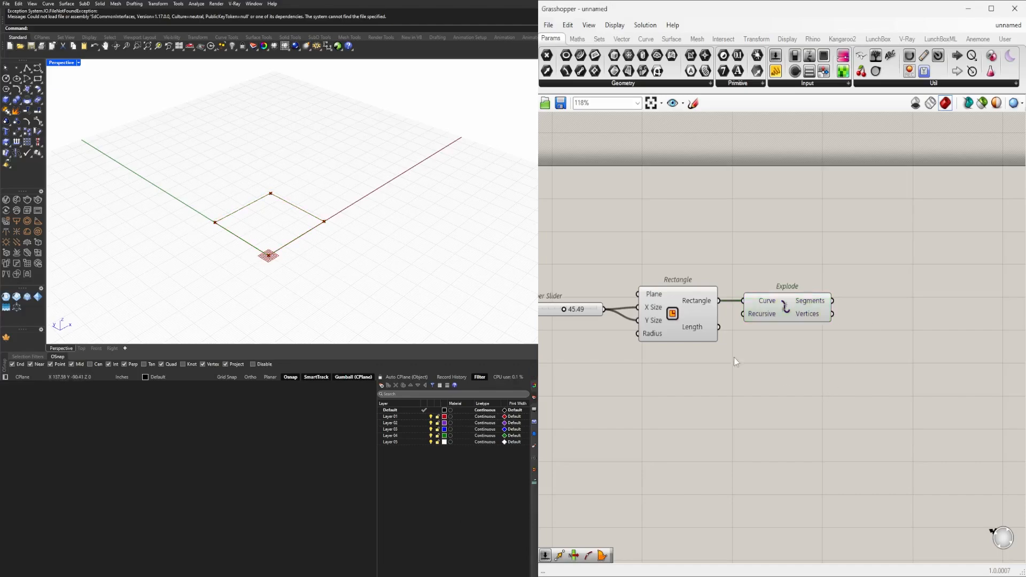
{"action": "scroll", "coordinate": [350, 224], "scroll_direction": "down", "scroll_amount": 2}
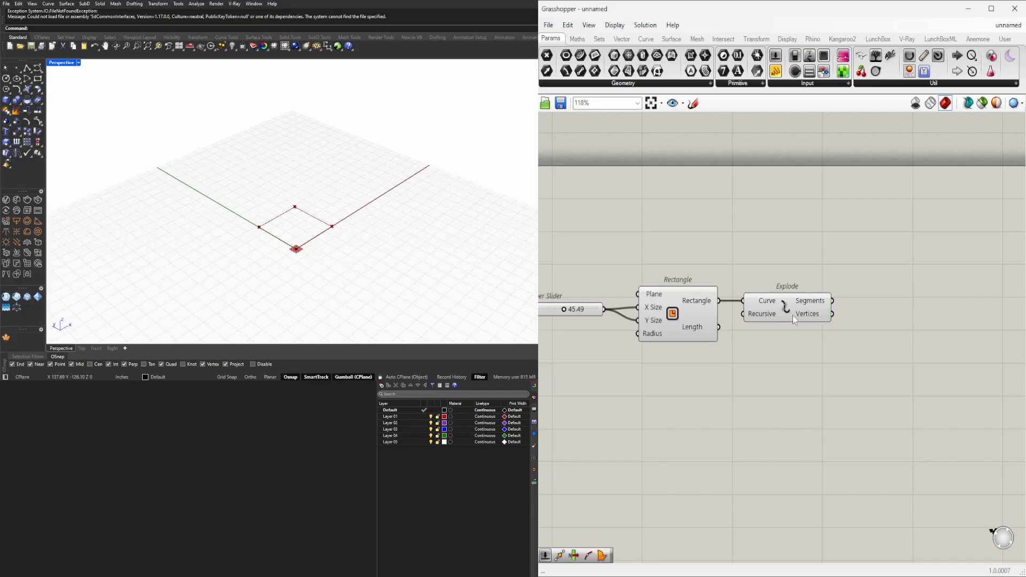
- Add a List Item component and connect the Segments output of Explode to its List input
{"action": "right_click_drag", "start_coordinate": [793, 315], "coordinate": [698, 307]}
{"action": "double_click", "coordinate": [797, 360]}
{"action": "type", "text": "ITEM"}
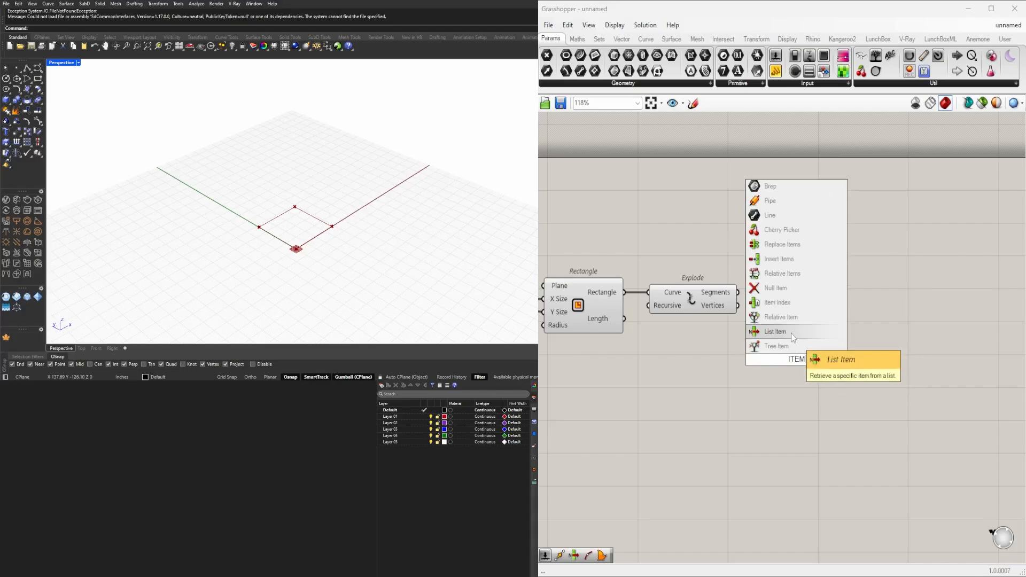
{"action": "left_click", "coordinate": [775, 331]}
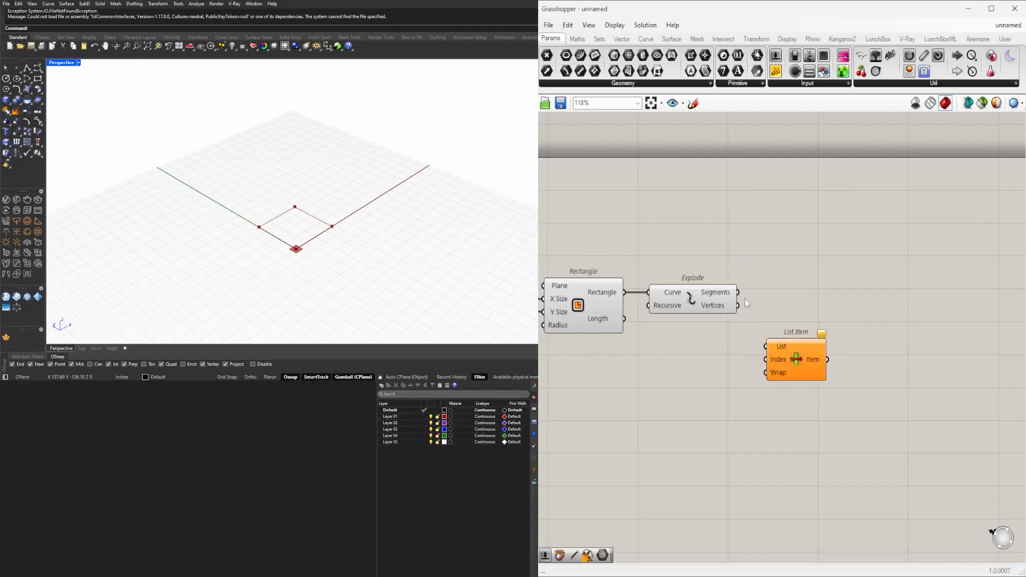
{"action": "left_click_drag", "start_coordinate": [738, 298], "coordinate": [803, 304]}
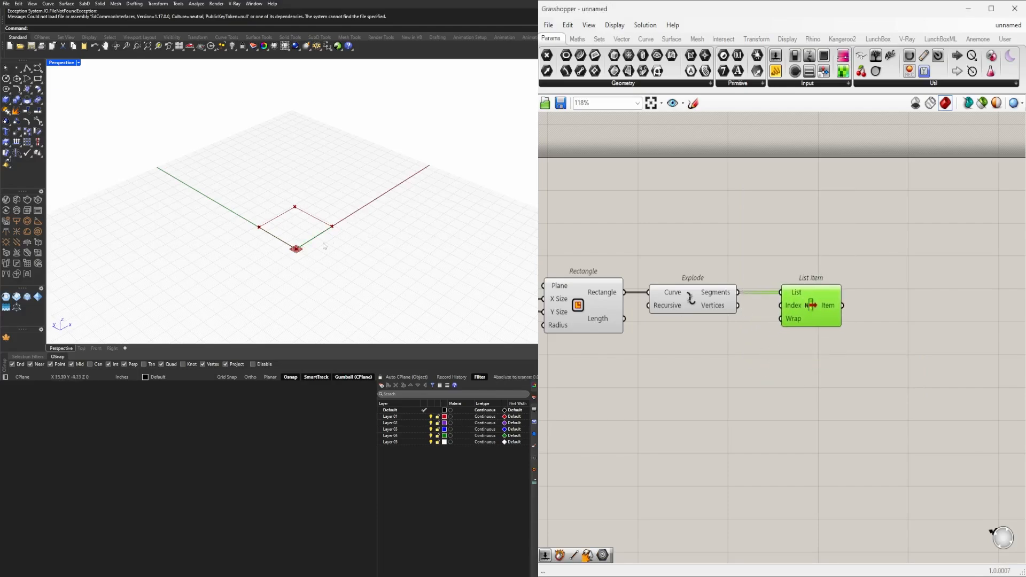
{"action": "right_click_drag", "start_coordinate": [800, 372], "coordinate": [689, 384]}
{"action": "left_click_drag", "start_coordinate": [688, 318], "coordinate": [677, 319]}
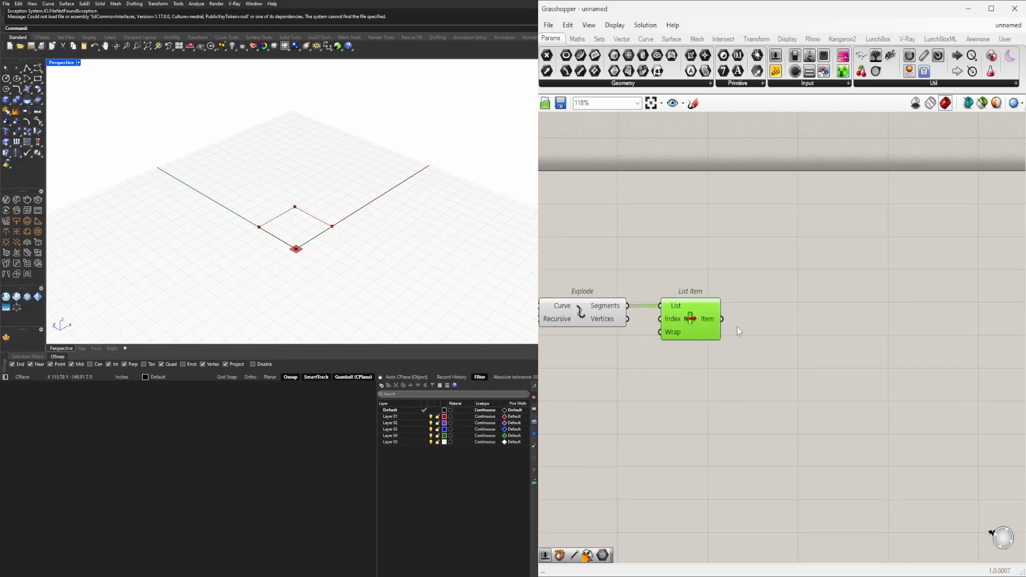
- Add an Extrude component and connect the Item output of List Item to its Base input
{"action": "double_click", "coordinate": [779, 331]}
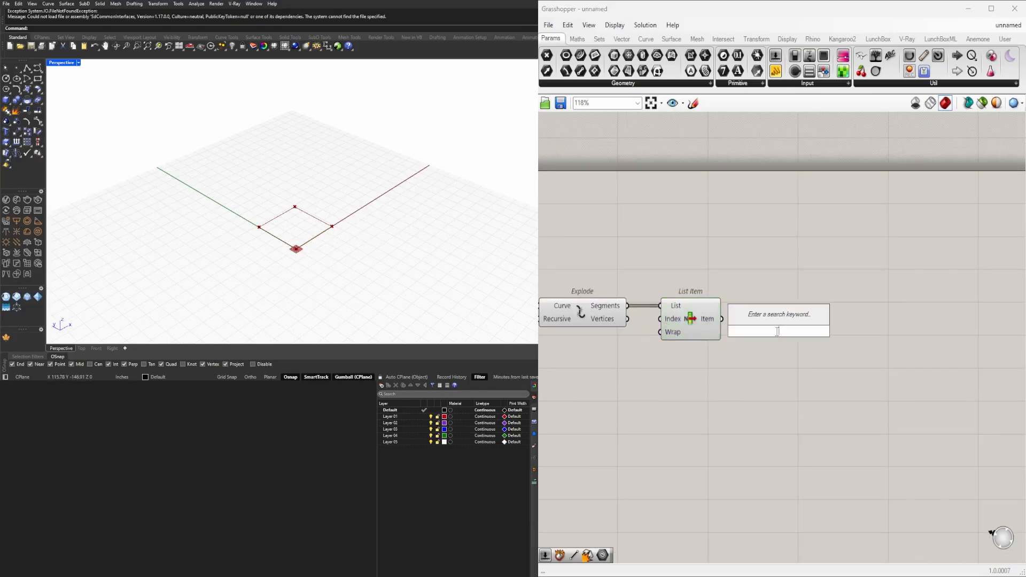
{"action": "type", "text": "EXTR"}
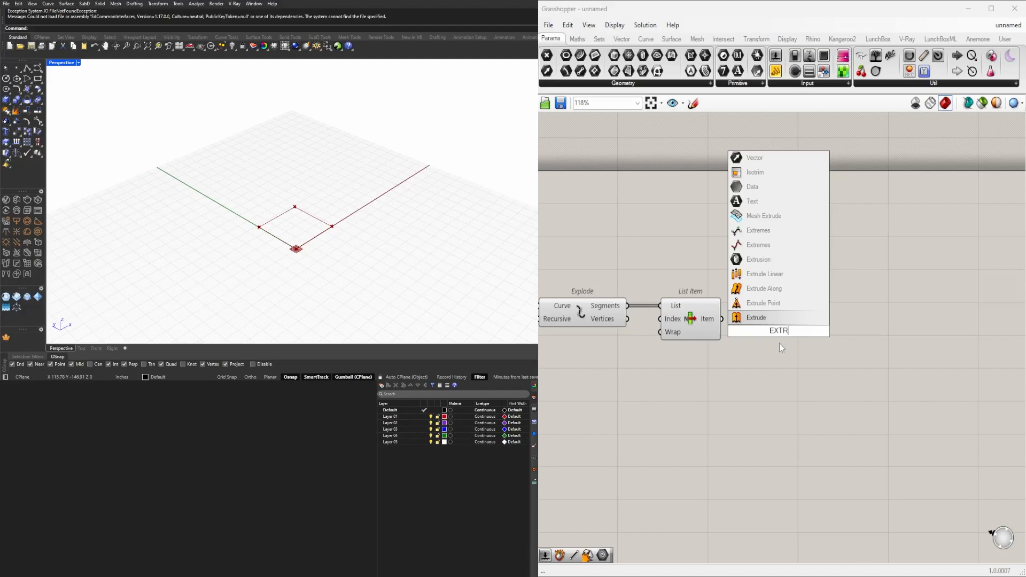
{"action": "left_click", "coordinate": [748, 318]}
{"action": "left_click_drag", "start_coordinate": [723, 319], "coordinate": [791, 348]}
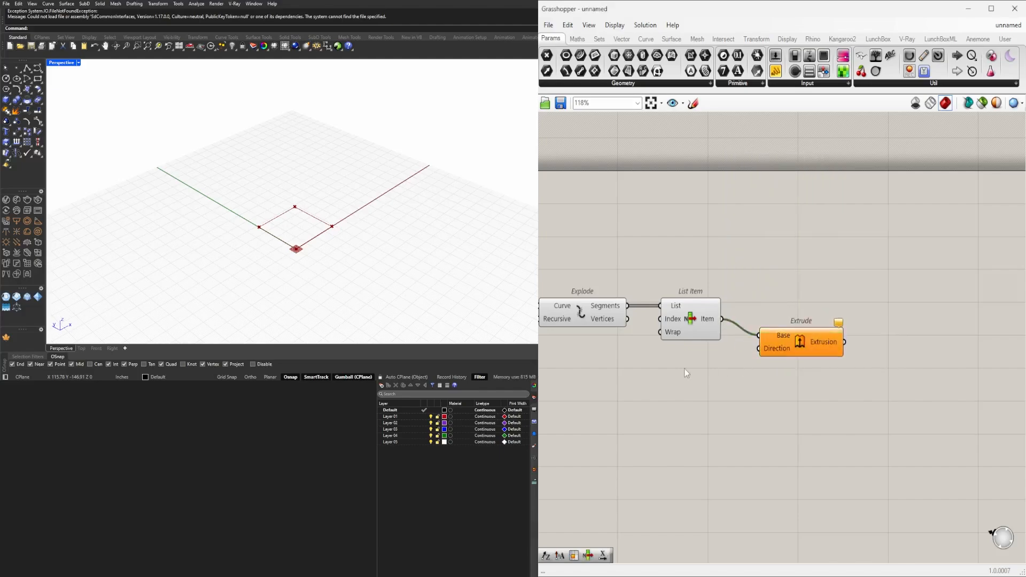
- Add a Unit Z vector component and connect it to the Direction input of Extrude
{"action": "double_click", "coordinate": [684, 368]}
{"action": "type", "text": "unit z"}
{"action": "left_click", "coordinate": [678, 354]}
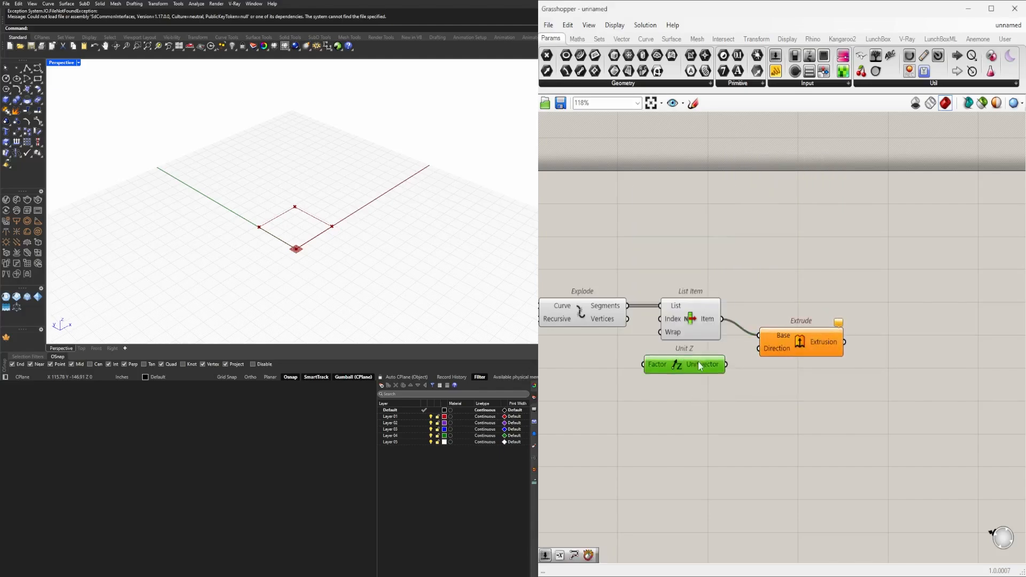
{"action": "left_click_drag", "start_coordinate": [728, 357], "coordinate": [782, 351]}
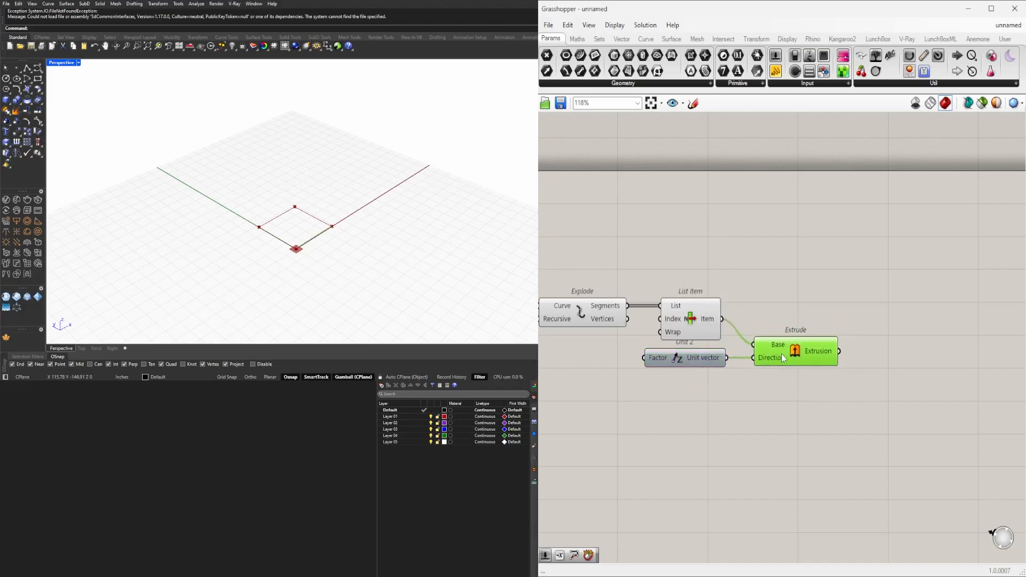
{"action": "left_click_drag", "start_coordinate": [864, 393], "coordinate": [700, 367]}
{"action": "left_click", "coordinate": [674, 403]}
- Add a number slider starting at 50, connect it to the Unit Z Factor, and raise it to 100
{"action": "right_click_drag", "start_coordinate": [566, 374], "coordinate": [621, 375]}
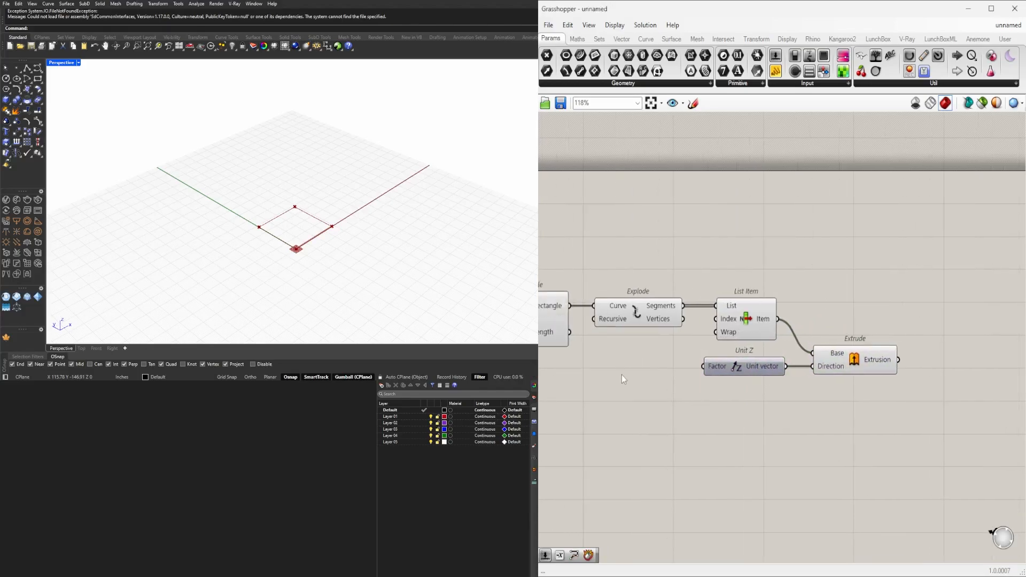
{"action": "double_click", "coordinate": [621, 376]}
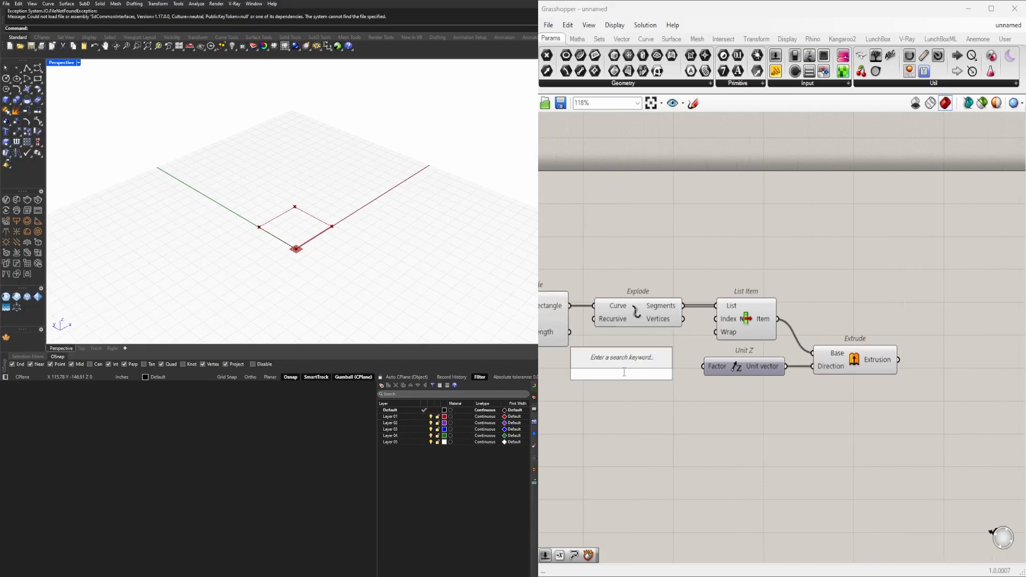
{"action": "type", "text": "50"}
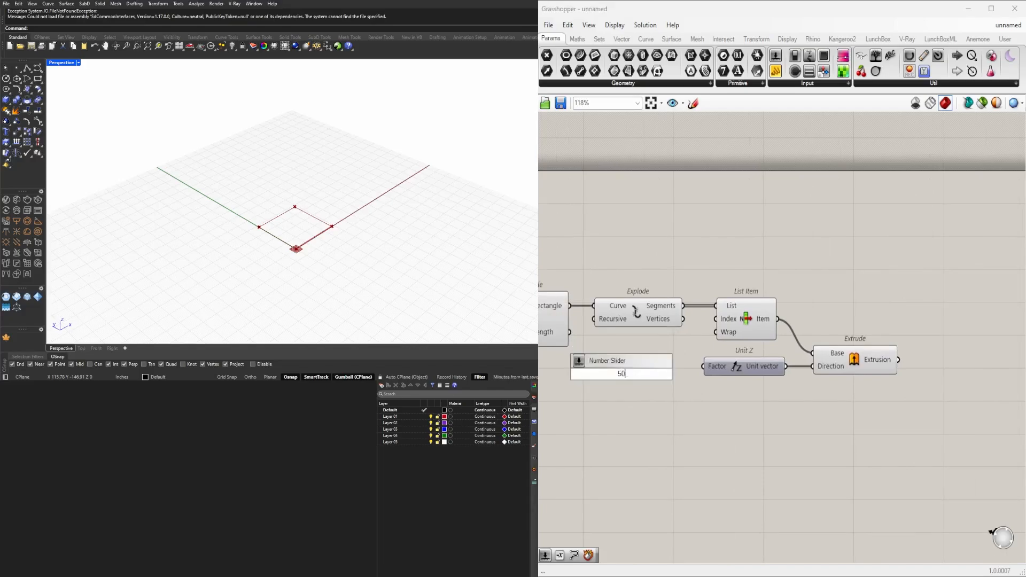
{"action": "key", "text": "Return"}
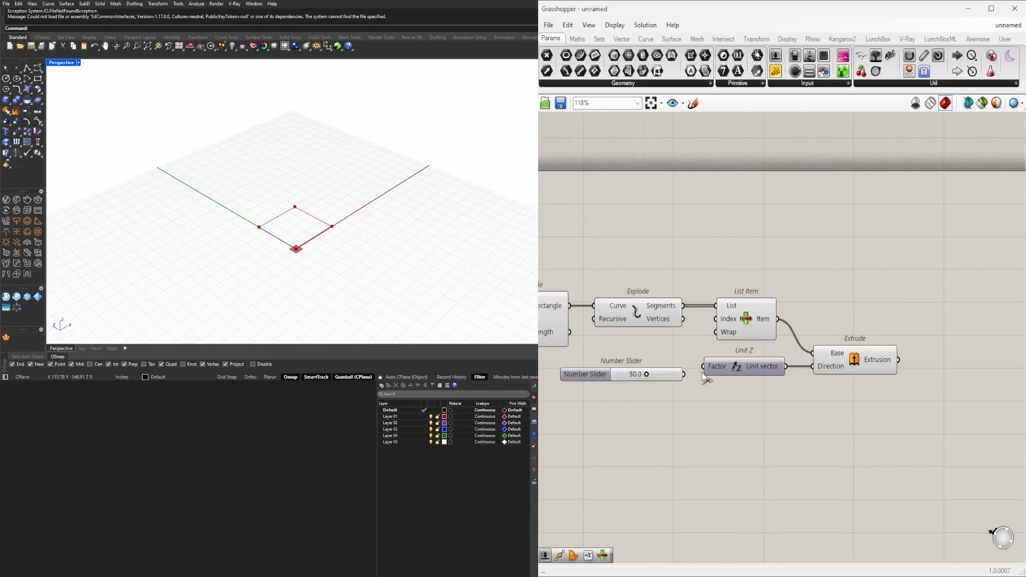
{"action": "left_click_drag", "start_coordinate": [684, 374], "coordinate": [717, 365]}
{"action": "scroll", "coordinate": [652, 366], "scroll_direction": "up", "scroll_amount": 4}
{"action": "right_click_drag", "start_coordinate": [342, 198], "coordinate": [313, 168]}
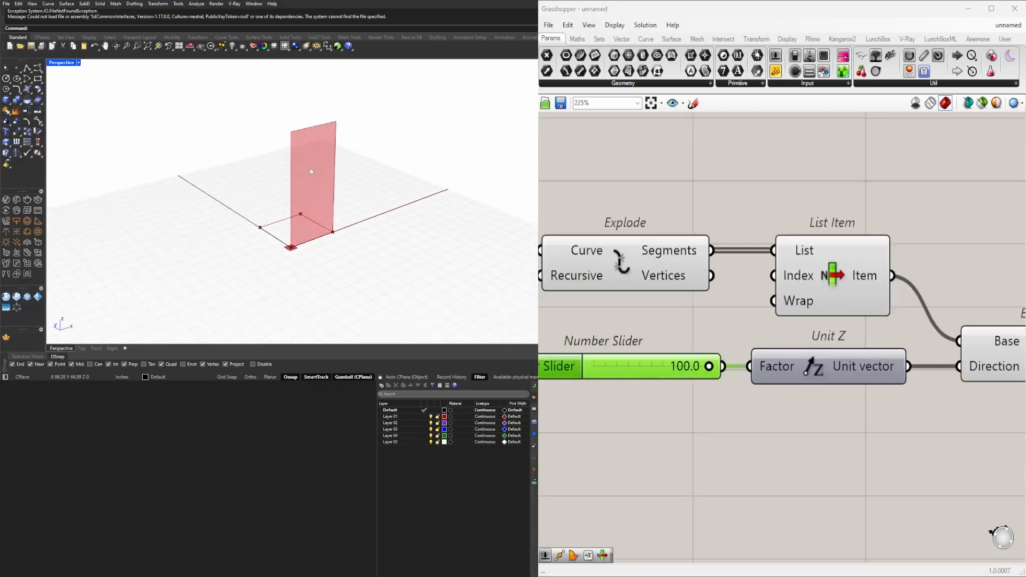
- Set the slider driving the rectangle's X and Y sizes to 50
{"action": "scroll", "coordinate": [710, 465], "scroll_direction": "down", "scroll_amount": 4}
{"action": "right_click_drag", "start_coordinate": [711, 466], "coordinate": [913, 418]}
{"action": "scroll", "coordinate": [625, 330], "scroll_direction": "up", "scroll_amount": 4}
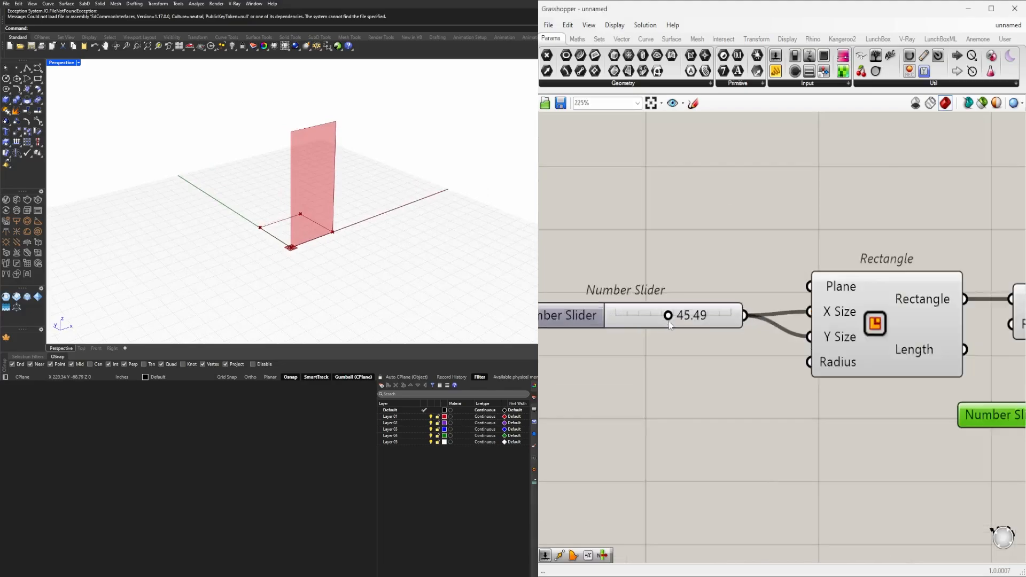
{"action": "double_click", "coordinate": [676, 319]}
{"action": "type", "text": "50"}
{"action": "key", "text": "Return"}
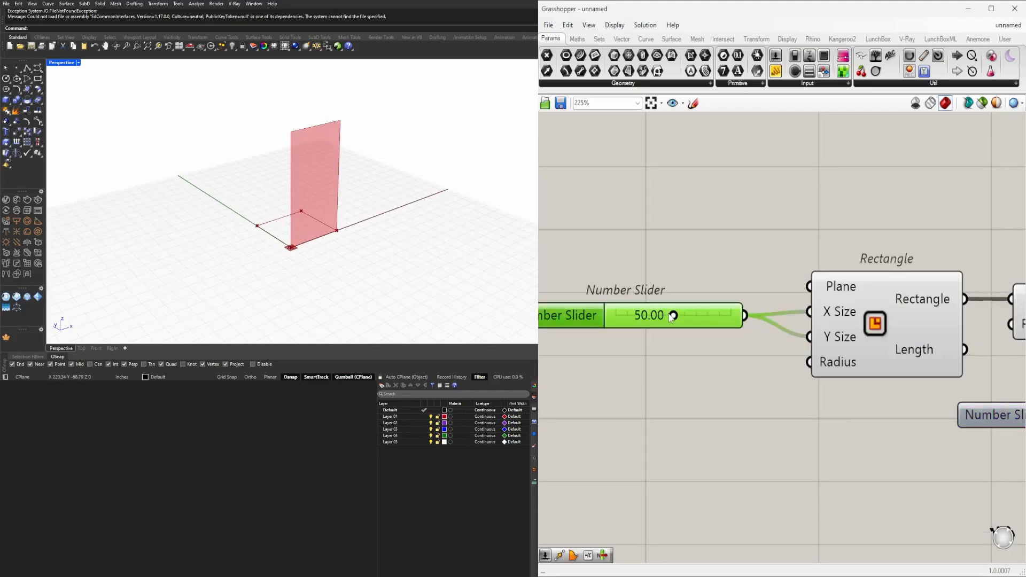
- Add an Isotrim component and place it downstream of Extrude with room for another component in between
{"action": "scroll", "coordinate": [548, 363], "scroll_direction": "down", "scroll_amount": 4}
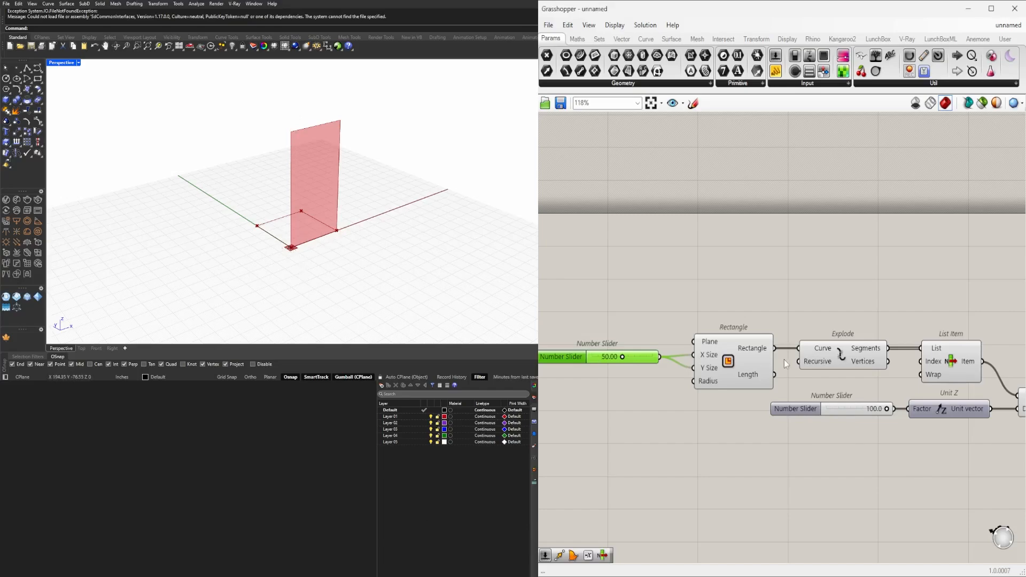
{"action": "scroll", "coordinate": [785, 364], "scroll_direction": "down", "scroll_amount": 2}
{"action": "left_click", "coordinate": [778, 398]}
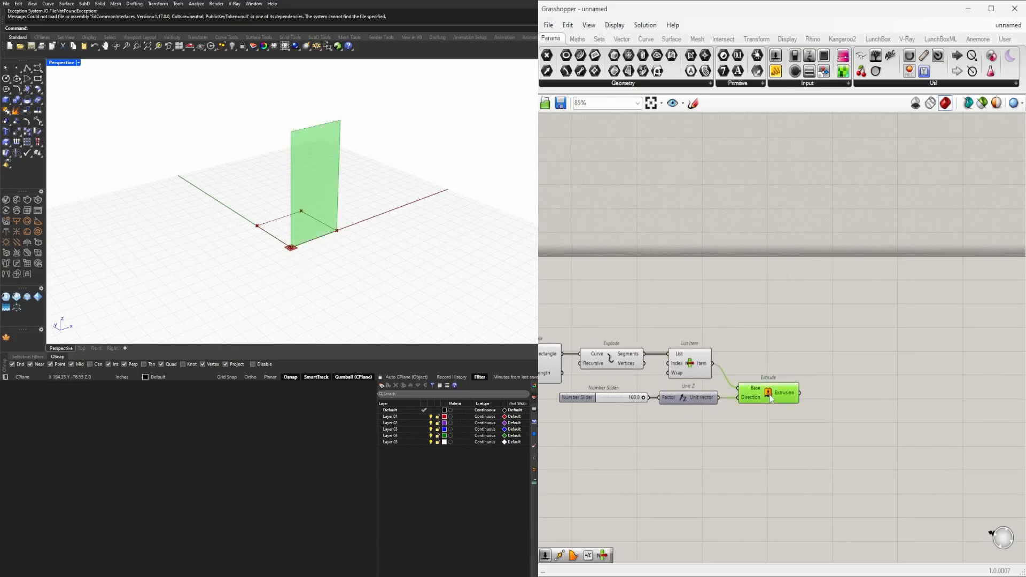
{"action": "double_click", "coordinate": [805, 429]}
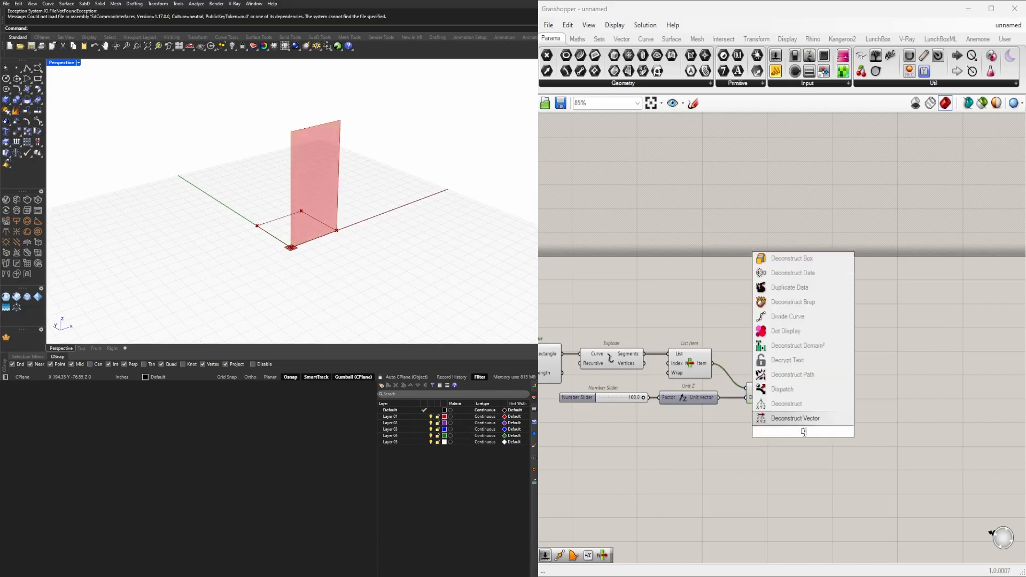
{"action": "type", "text": "ISOTRIM"}
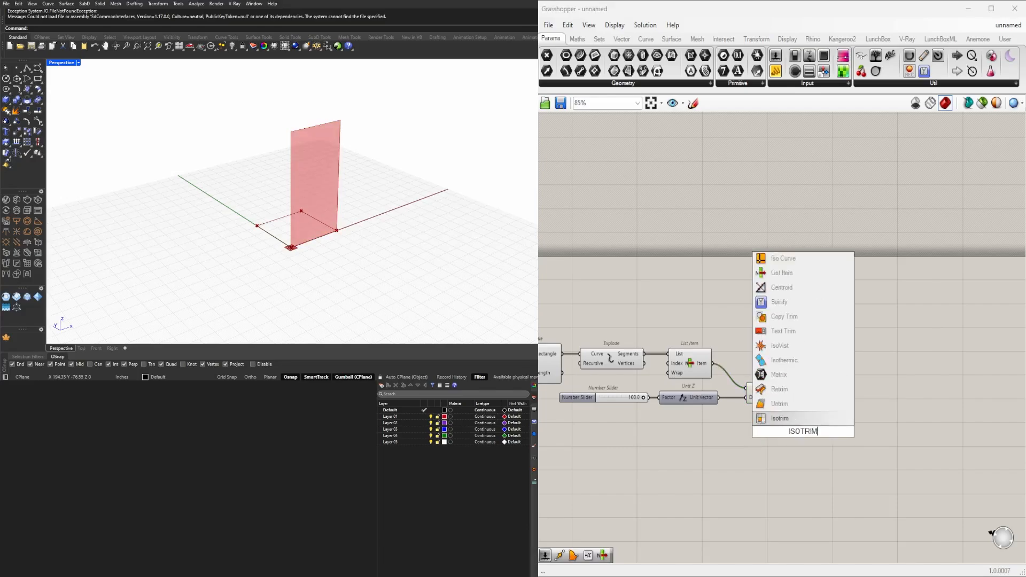
{"action": "left_click", "coordinate": [772, 418]}
{"action": "right_click_drag", "start_coordinate": [804, 433], "coordinate": [669, 425]}
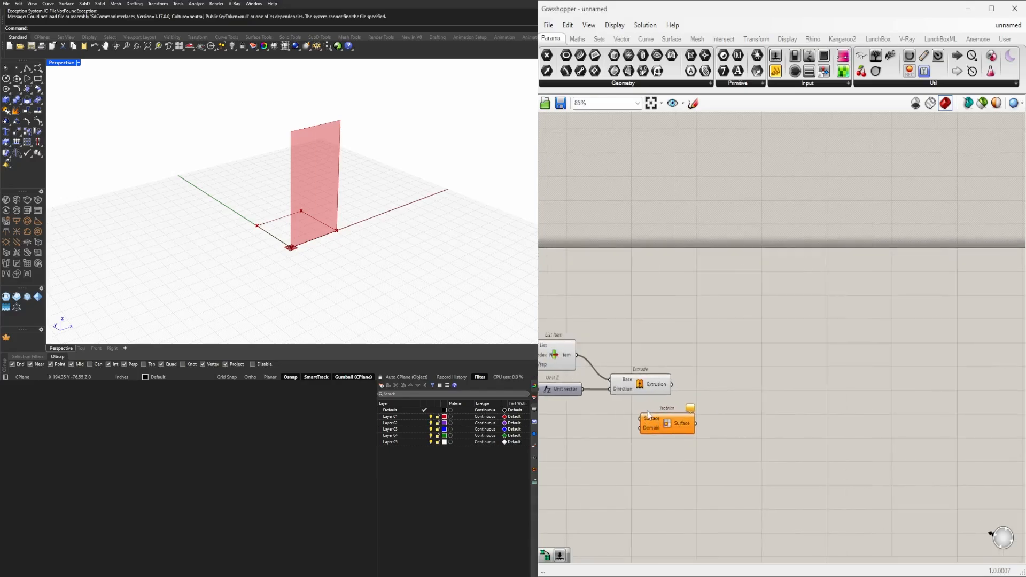
{"action": "left_click_drag", "start_coordinate": [669, 426], "coordinate": [827, 412]}
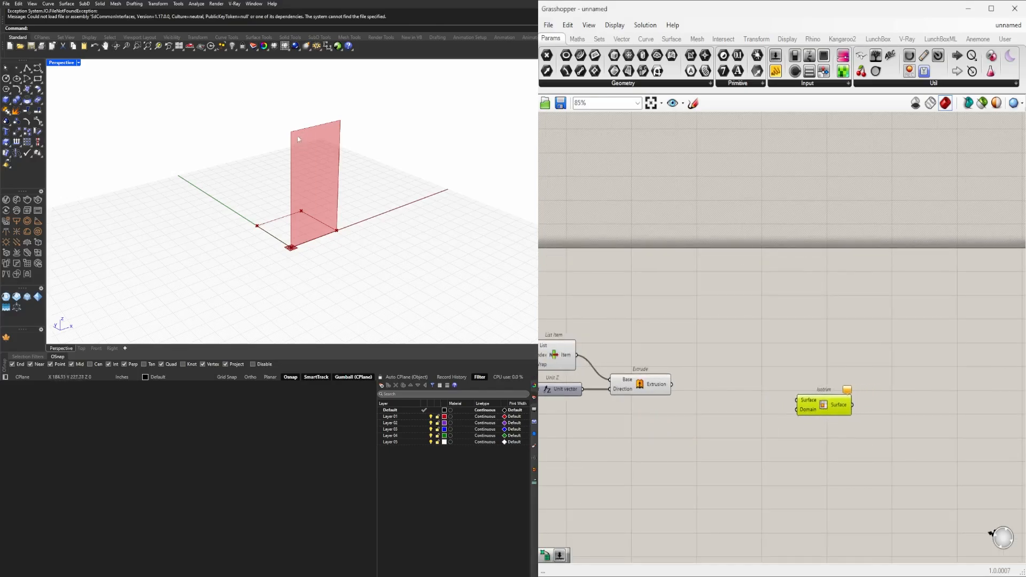
- Add a Divide Domain² component and place it between Extrude and Isotrim
{"action": "double_click", "coordinate": [709, 406]}
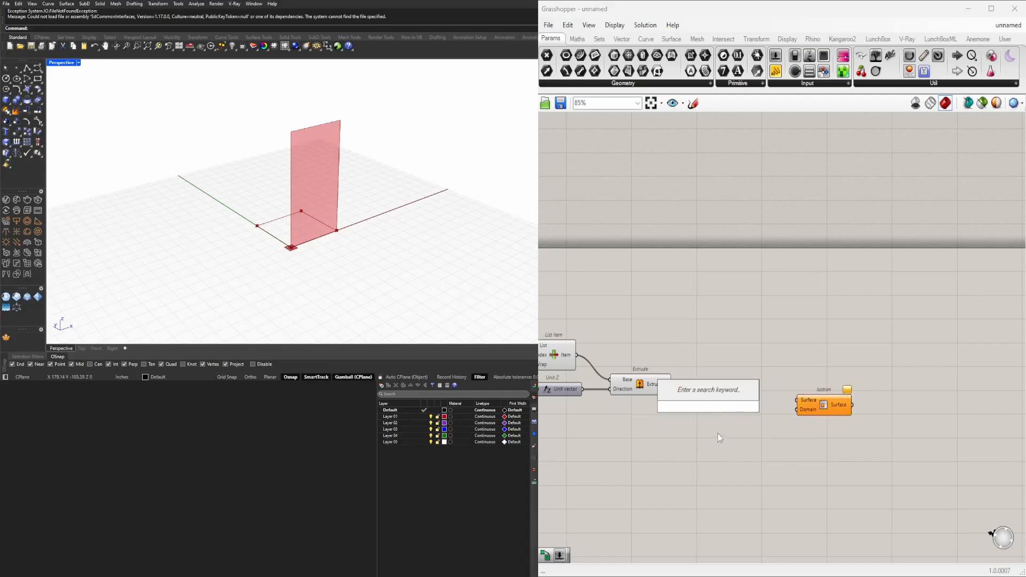
{"action": "left_click_drag", "start_coordinate": [824, 407], "coordinate": [802, 389]}
{"action": "double_click", "coordinate": [718, 395]}
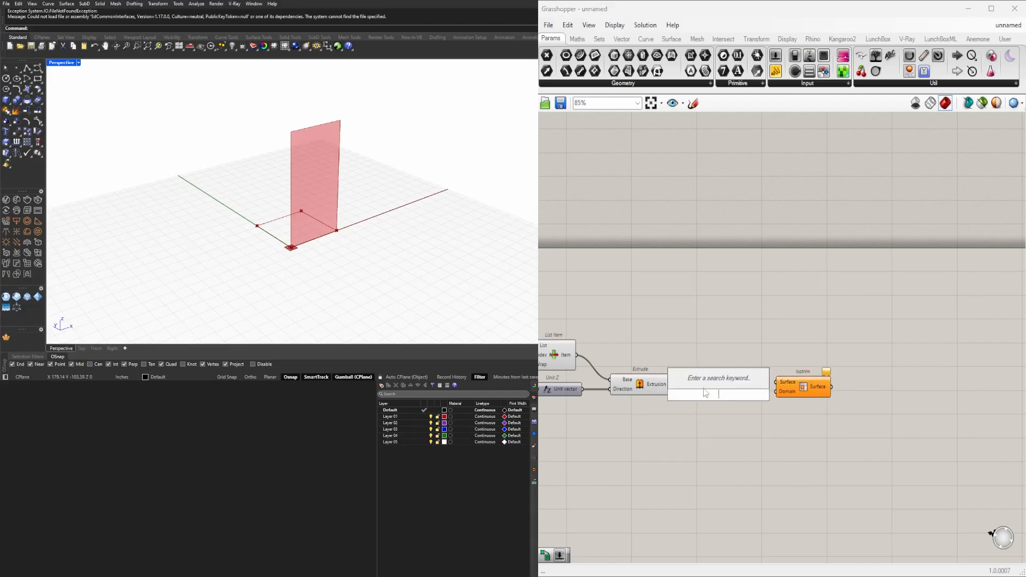
{"action": "type", "text": "DIVIDE"}
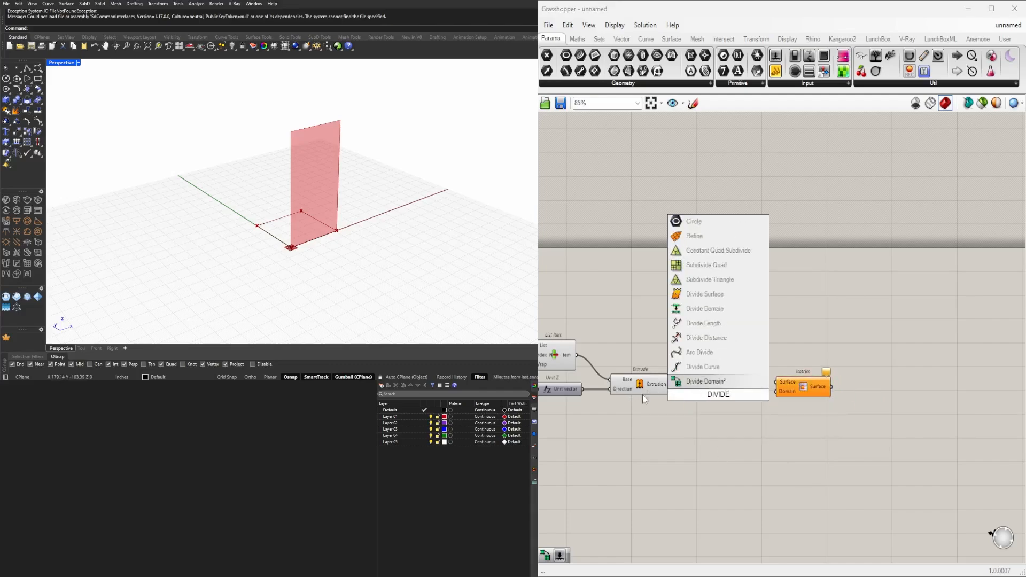
{"action": "left_click", "coordinate": [715, 382]}
{"action": "left_click_drag", "start_coordinate": [796, 391], "coordinate": [816, 377]}
{"action": "left_click_drag", "start_coordinate": [724, 398], "coordinate": [752, 397]}
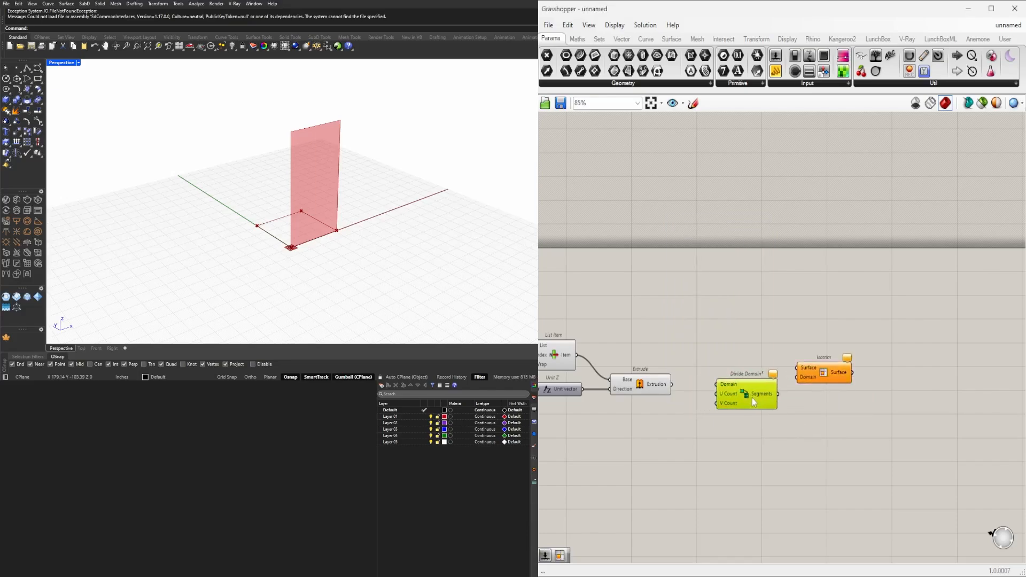
- Connect Extrusion to the Isotrim Surface and Divide Domain² Domain inputs, and connect Segments to the Isotrim Domain input
{"action": "left_click_drag", "start_coordinate": [672, 385], "coordinate": [834, 389]}
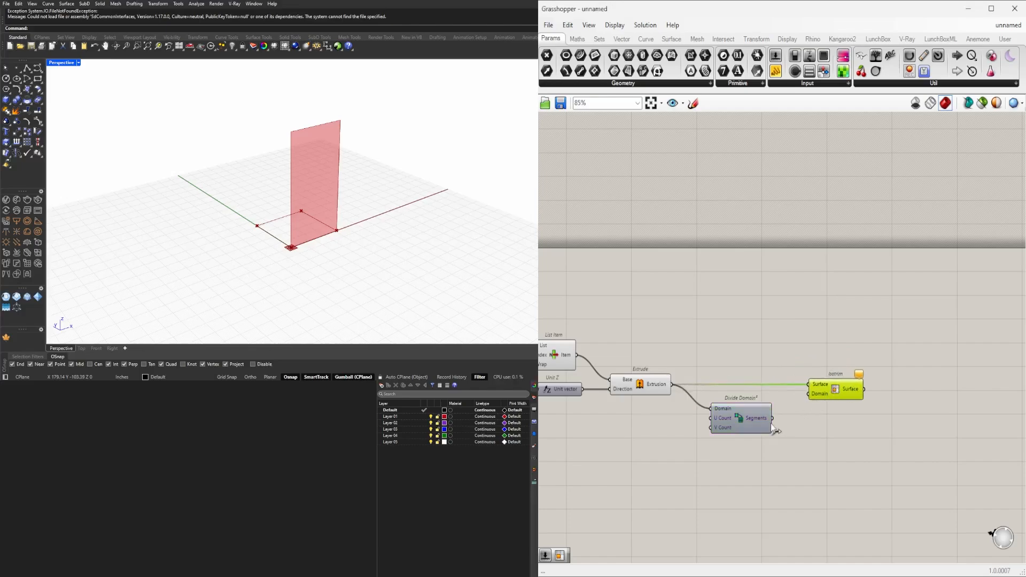
{"action": "left_click_drag", "start_coordinate": [772, 419], "coordinate": [814, 394]}
{"action": "left_click", "coordinate": [797, 486]}
{"action": "right_click_drag", "start_coordinate": [657, 508], "coordinate": [805, 491]}
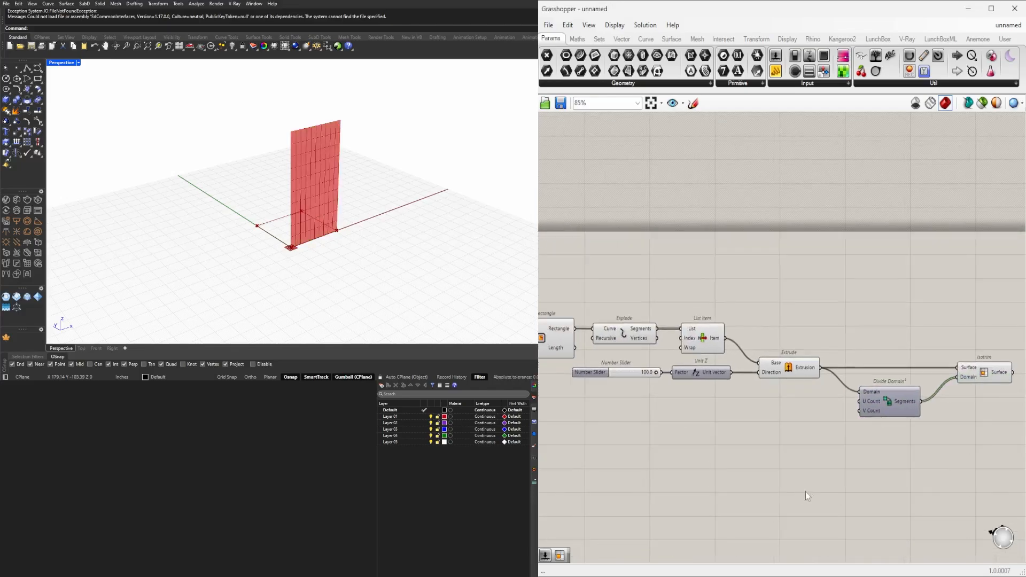
- Examine the rectangle size slider, the height slider and the Divide Domain² component against the subdivided surface
{"action": "right_click_drag", "start_coordinate": [867, 433], "coordinate": [803, 421]}
{"action": "right_click_drag", "start_coordinate": [726, 394], "coordinate": [838, 393]}
{"action": "scroll", "coordinate": [840, 394], "scroll_direction": "down", "scroll_amount": 1}
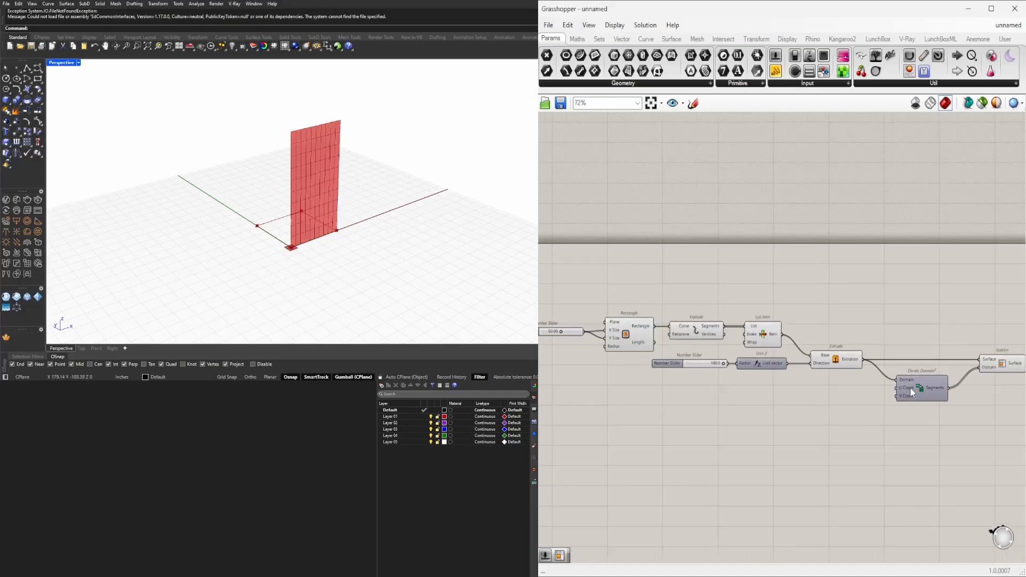
{"action": "right_click_drag", "start_coordinate": [917, 389], "coordinate": [858, 387]}
{"action": "right_click_drag", "start_coordinate": [759, 401], "coordinate": [803, 393]}
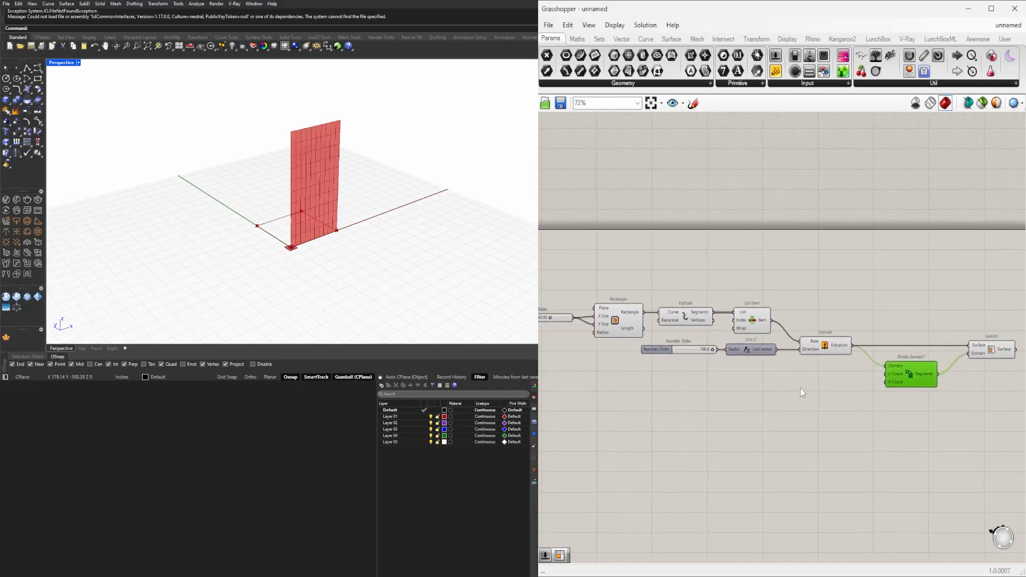
{"action": "right_click_drag", "start_coordinate": [691, 391], "coordinate": [756, 385]}
{"action": "left_click", "coordinate": [582, 315]}
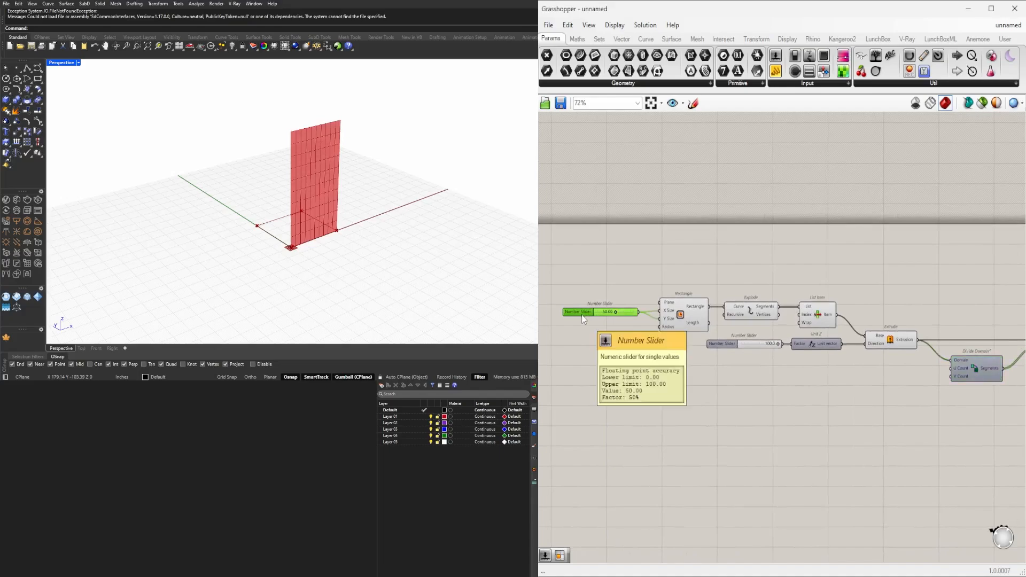
{"action": "left_click", "coordinate": [725, 345]}
{"action": "left_click", "coordinate": [977, 371]}
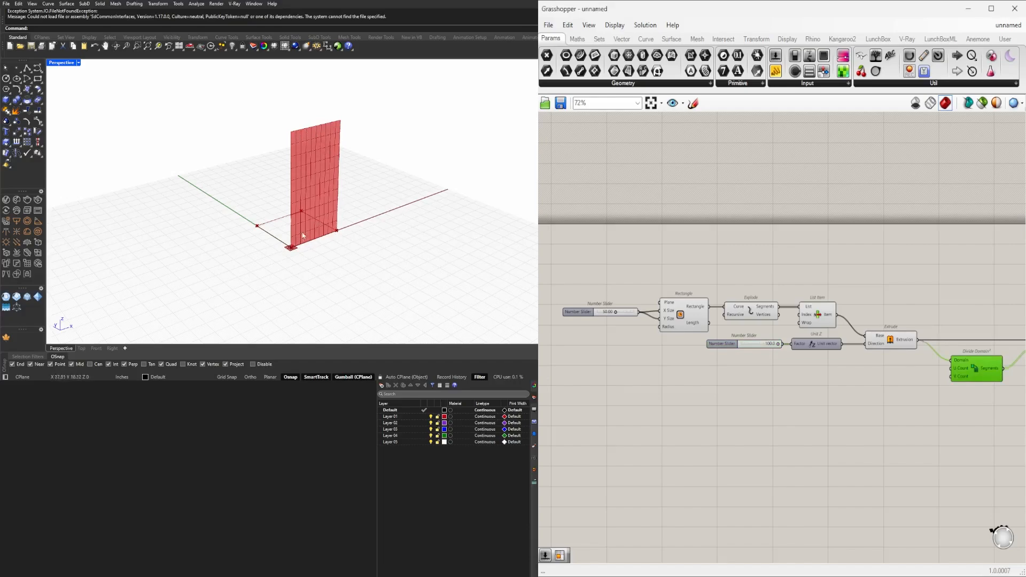
{"action": "left_click", "coordinate": [882, 394]}
{"action": "left_click", "coordinate": [632, 315]}
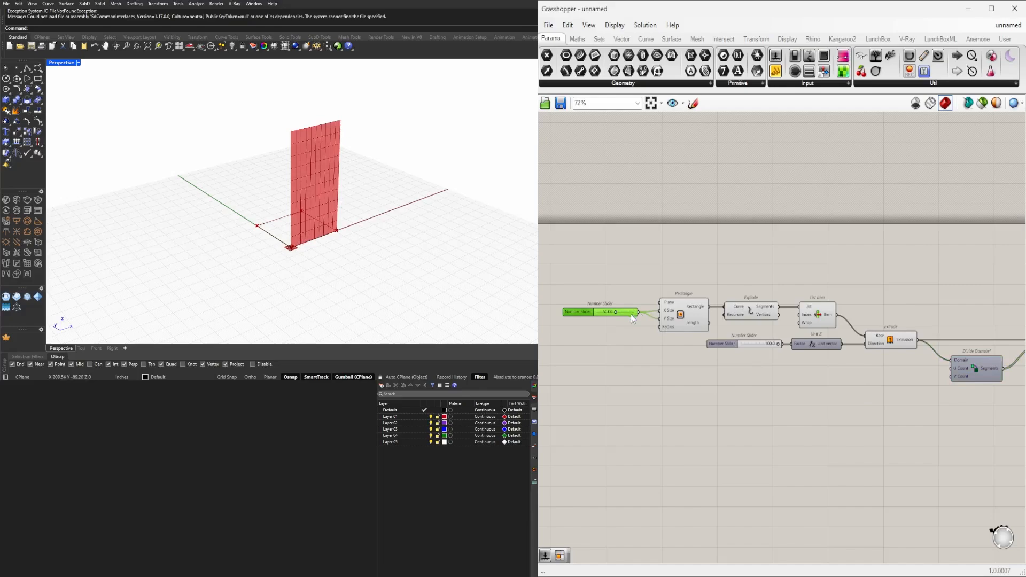
{"action": "left_click", "coordinate": [728, 345]}
{"action": "left_click", "coordinate": [668, 428]}
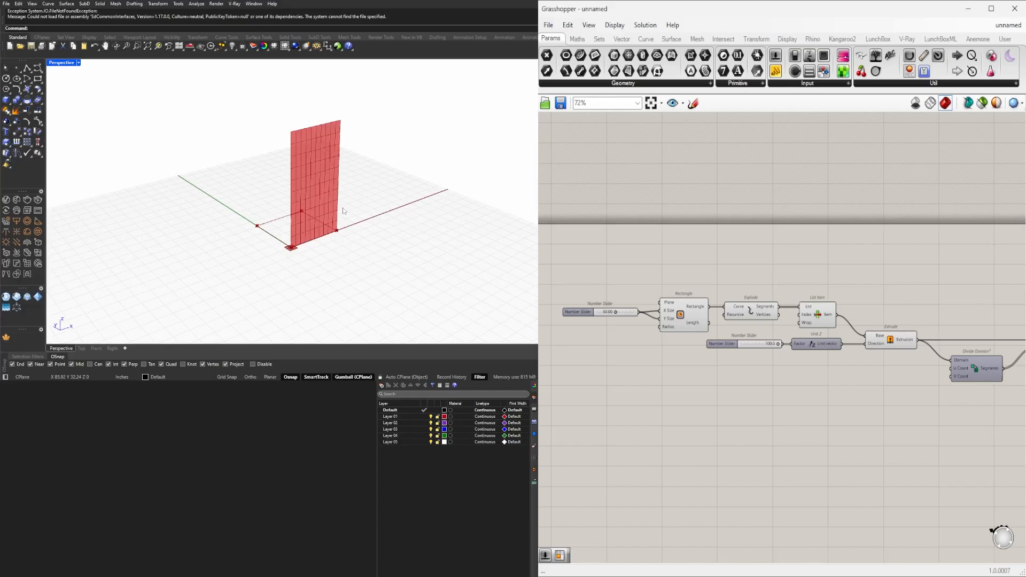
- Add a Division component and a number slider set to 10.000 beneath the Rectangle component
{"action": "double_click", "coordinate": [652, 377]}
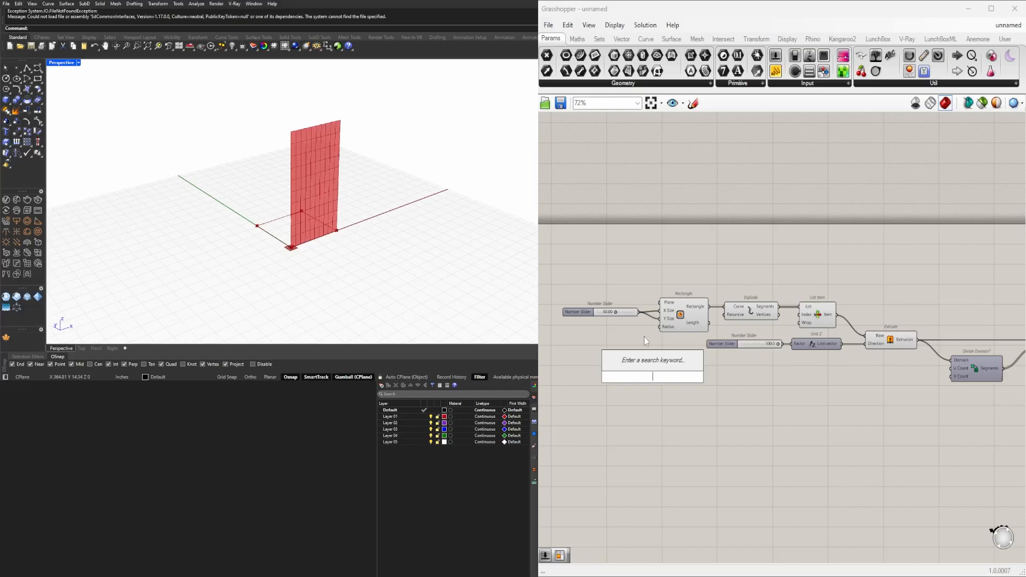
{"action": "type", "text": "/"}
{"action": "key", "text": "Return"}
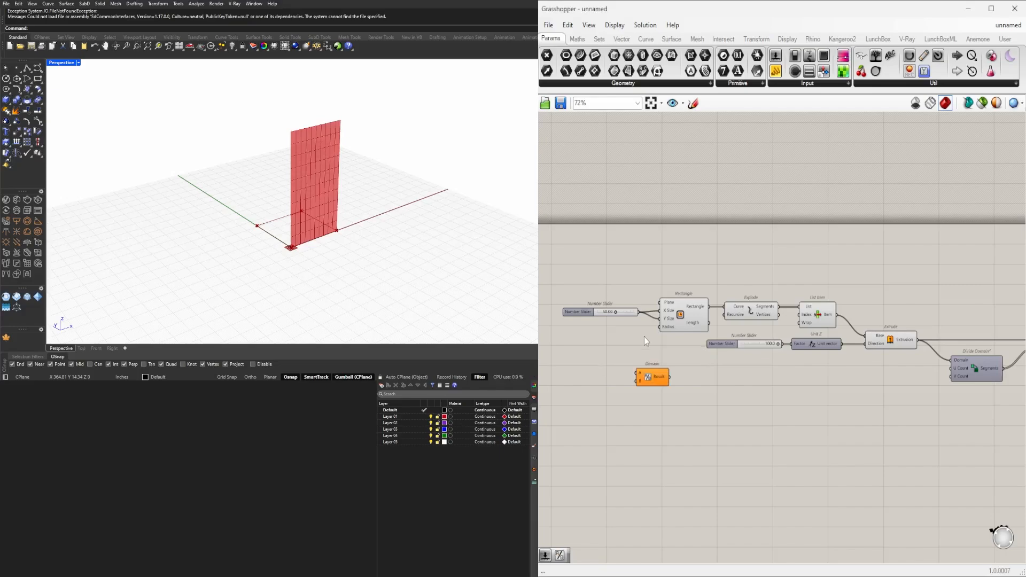
{"action": "double_click", "coordinate": [598, 359]}
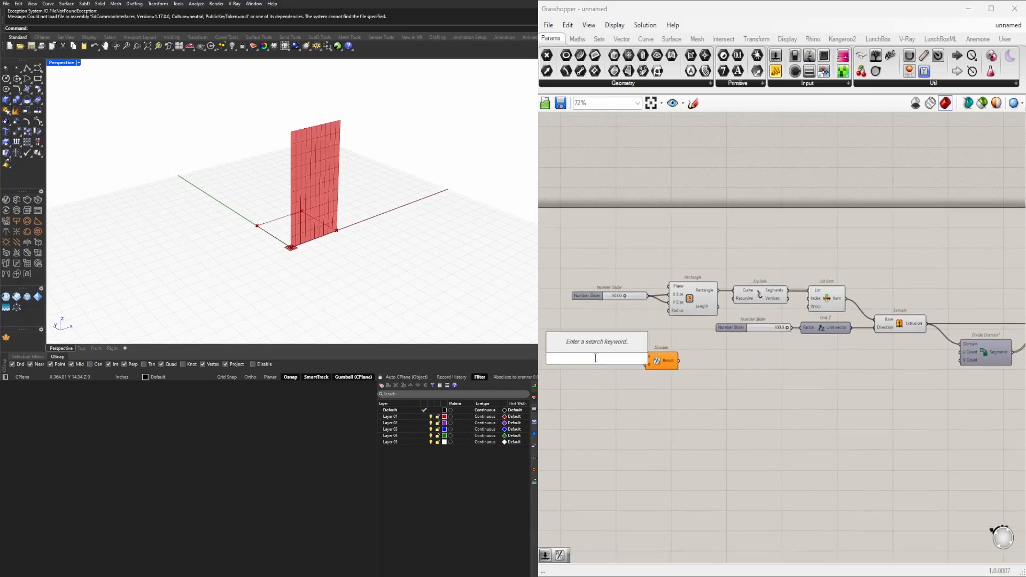
{"action": "type", "text": "10.000"}
{"action": "key", "text": "Return"}
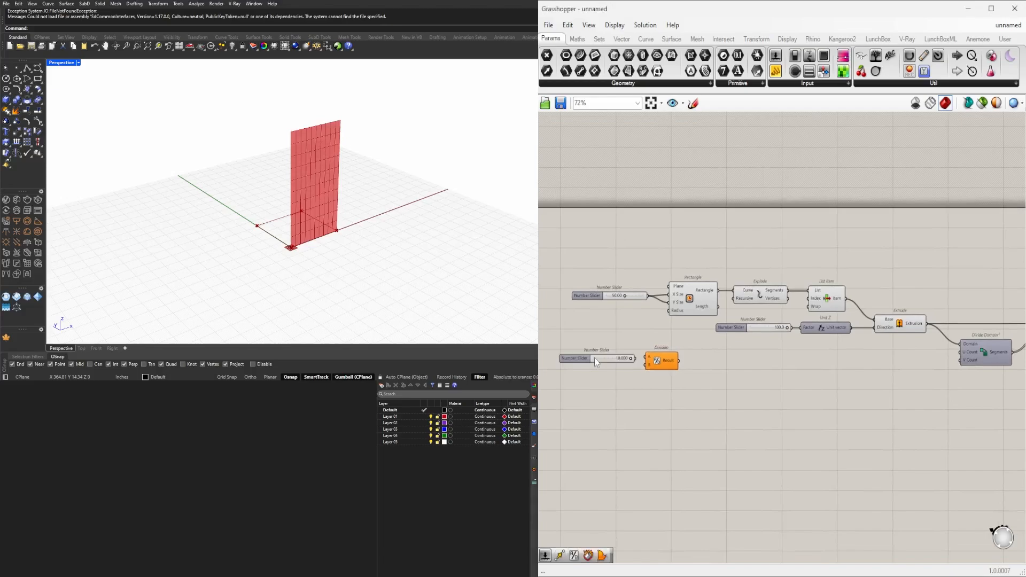
- Connect the 10.000 slider to the Division's B input and the rectangle size slider to its A input
{"action": "scroll", "coordinate": [592, 359], "scroll_direction": "up", "scroll_amount": 4}
{"action": "mouse_move", "coordinate": [716, 356]}
{"action": "left_mouse_down"}
{"action": "mouse_move", "coordinate": [719, 339]}
{"action": "mouse_move", "coordinate": [700, 351]}
{"action": "left_mouse_up"}
{"action": "left_click_drag", "start_coordinate": [815, 399], "coordinate": [587, 327]}
{"action": "left_click_drag", "start_coordinate": [733, 357], "coordinate": [782, 331]}
{"action": "left_click", "coordinate": [691, 259]}
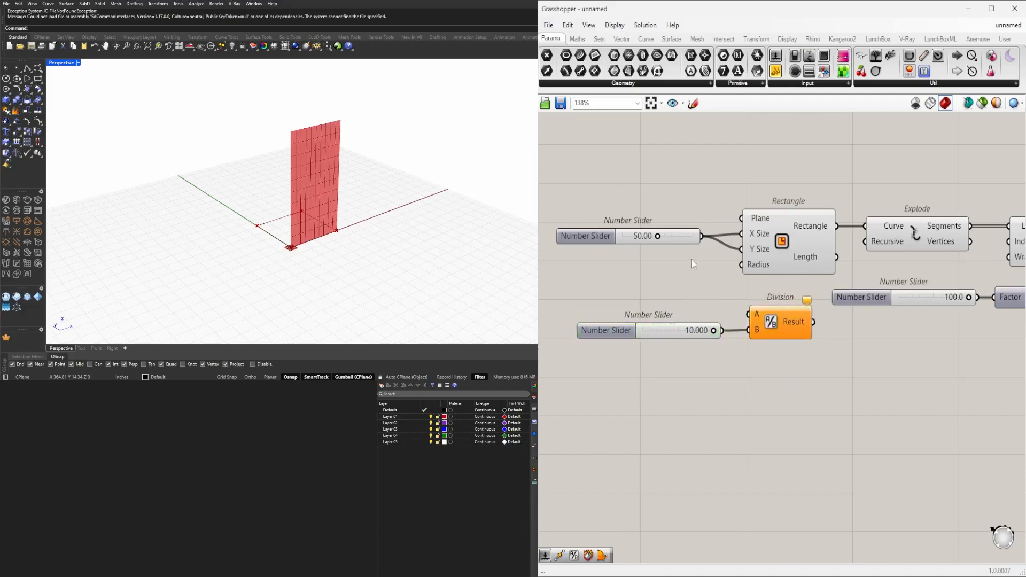
{"action": "left_click_drag", "start_coordinate": [700, 239], "coordinate": [748, 314]}
- Move the Division component and its divisor slider below the height slider and Unit Z
{"action": "scroll", "coordinate": [660, 342], "scroll_direction": "down", "scroll_amount": 3}
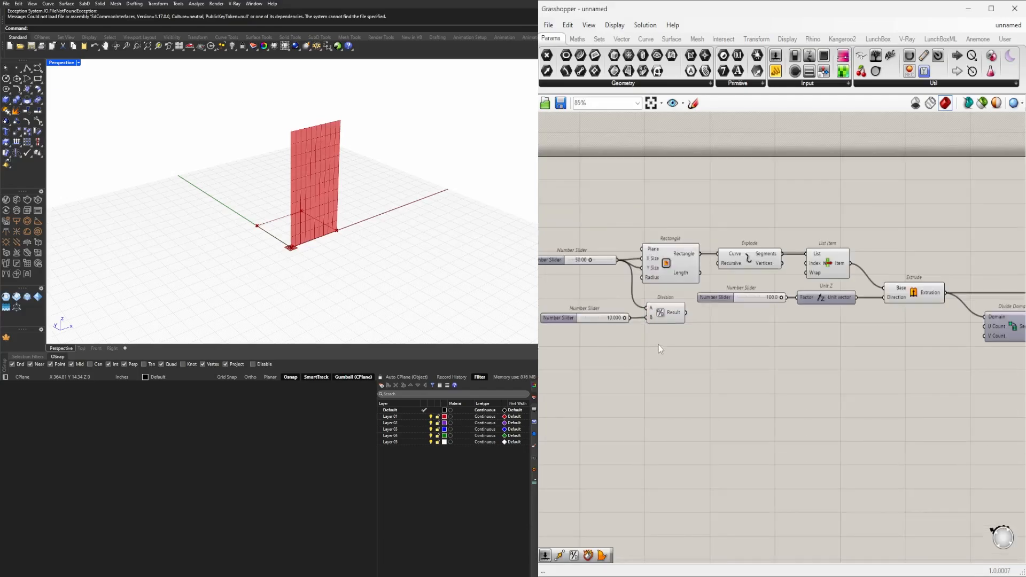
{"action": "left_click_drag", "start_coordinate": [662, 320], "coordinate": [620, 298]}
{"action": "left_click_drag", "start_coordinate": [685, 301], "coordinate": [846, 321]}
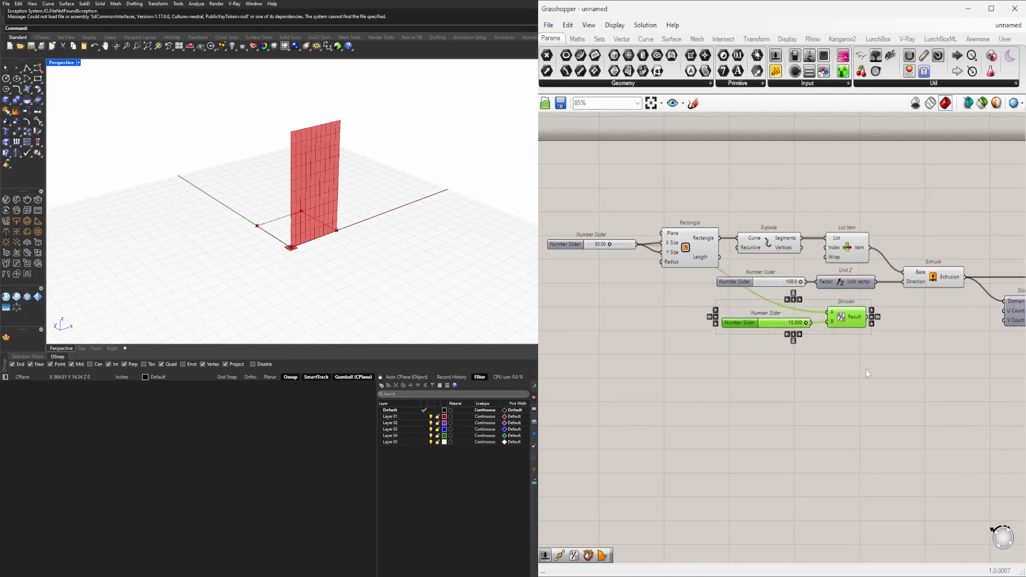
- Duplicate the Division component with the shared divisor slider placed below, and connect the height slider to the upper Division's A input
{"action": "left_click", "coordinate": [808, 331]}
{"action": "left_click_drag", "start_coordinate": [756, 323], "coordinate": [697, 366]}
{"action": "left_click_drag", "start_coordinate": [843, 309], "coordinate": [836, 325]}
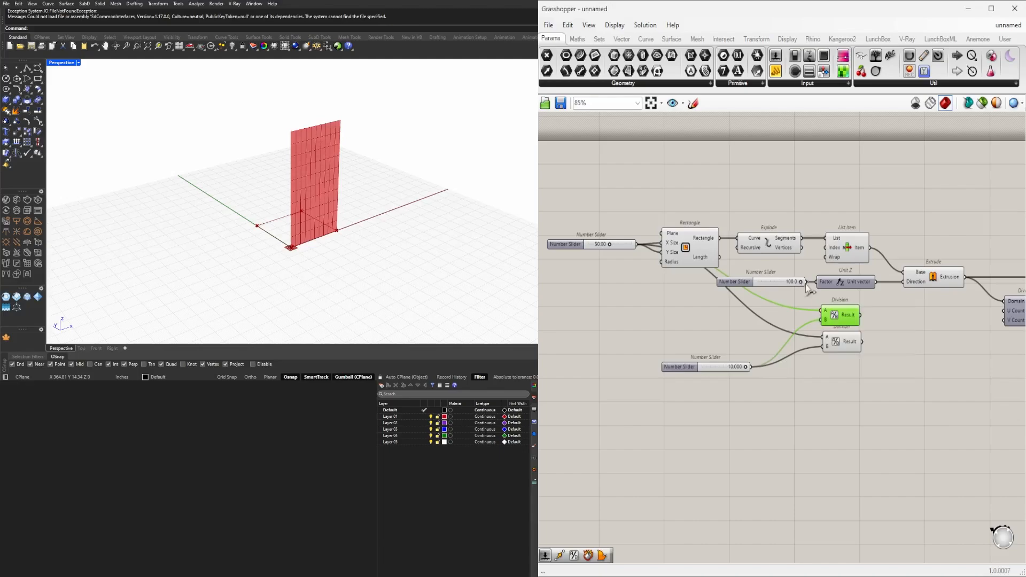
{"action": "left_click_drag", "start_coordinate": [806, 285], "coordinate": [821, 310]}
- Connect the height Division's Result to the Divide Domain² U Count and the width Division's Result to V Count
{"action": "scroll", "coordinate": [861, 323], "scroll_direction": "up", "scroll_amount": 2}
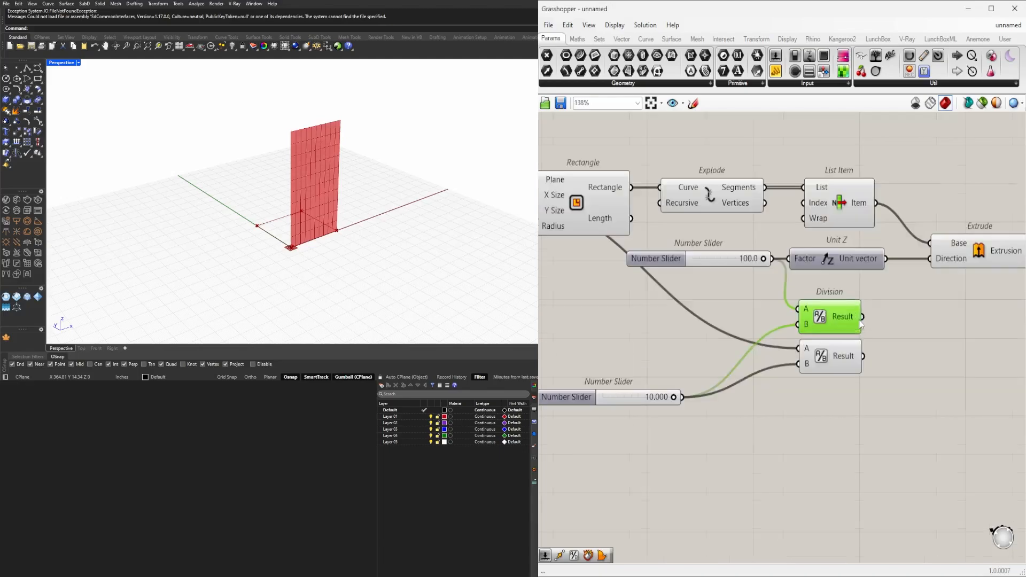
{"action": "right_click_drag", "start_coordinate": [969, 374], "coordinate": [872, 346]}
{"action": "left_click", "coordinate": [872, 346]}
{"action": "mouse_move", "coordinate": [754, 296]}
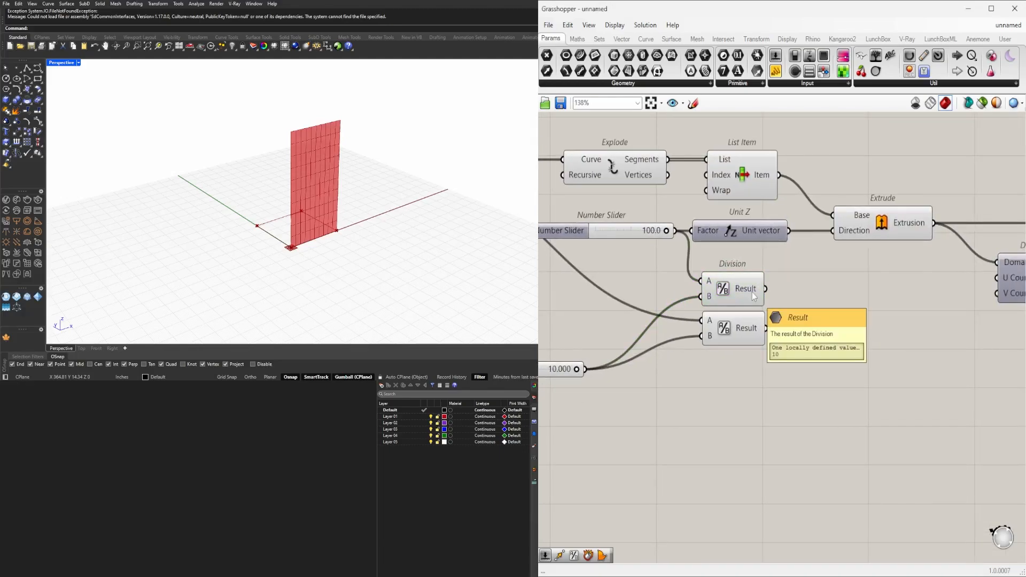
{"action": "mouse_move", "coordinate": [754, 326]}
{"action": "scroll", "coordinate": [753, 326], "scroll_direction": "down", "scroll_amount": 2}
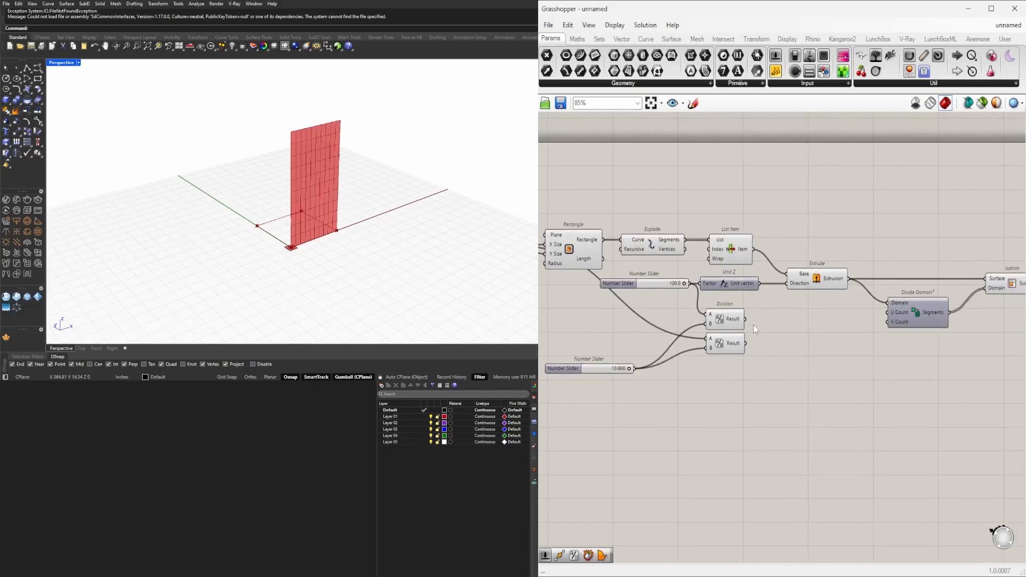
{"action": "left_click", "coordinate": [730, 345]}
{"action": "left_click", "coordinate": [927, 338]}
{"action": "left_click_drag", "start_coordinate": [744, 319], "coordinate": [886, 314]}
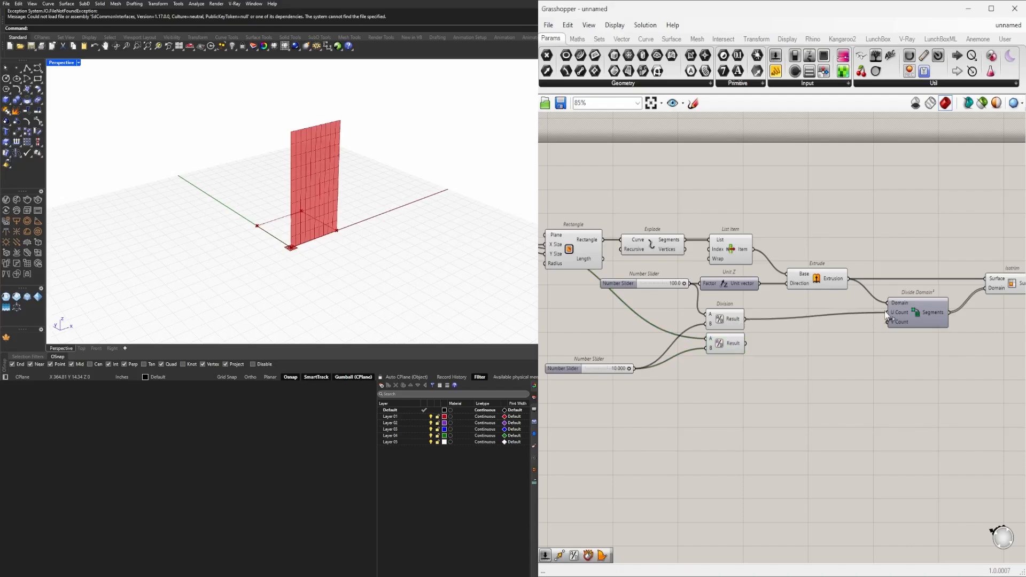
{"action": "left_click_drag", "start_coordinate": [745, 343], "coordinate": [887, 323]}
- Set the divisor slider shared by both Division components to 5.233
{"action": "scroll", "coordinate": [614, 368], "scroll_direction": "up", "scroll_amount": 4}
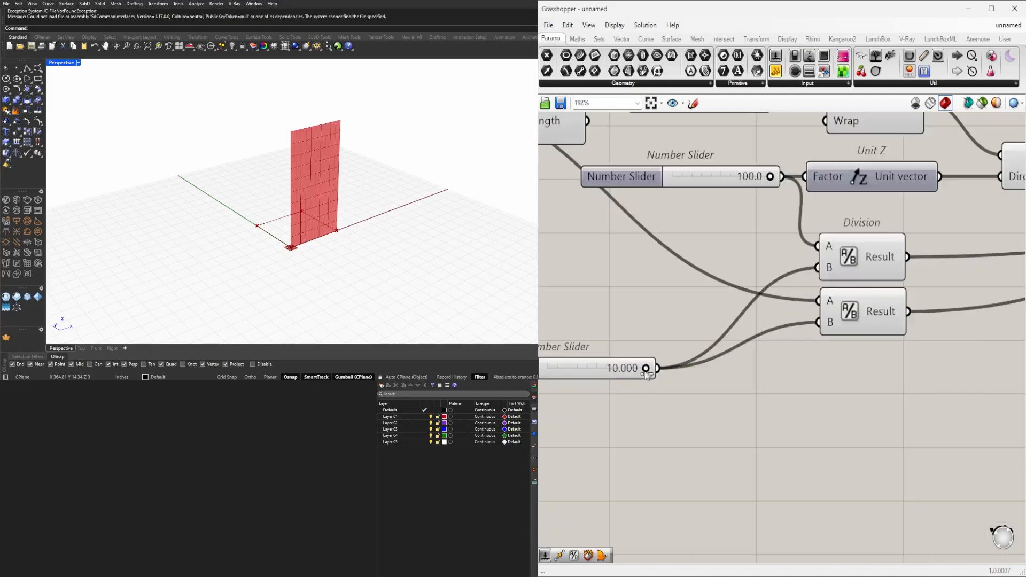
{"action": "left_click_drag", "start_coordinate": [648, 369], "coordinate": [609, 370]}
{"action": "right_click_drag", "start_coordinate": [628, 368], "coordinate": [662, 361]}
{"action": "scroll", "coordinate": [662, 361], "scroll_direction": "up", "scroll_amount": 5}
{"action": "left_click_drag", "start_coordinate": [746, 350], "coordinate": [725, 350]}
{"action": "scroll", "coordinate": [706, 227], "scroll_direction": "down", "scroll_amount": 7}
- Move the rectangle size slider down so its wires to Rectangle and Division run clearly
{"action": "right_click_drag", "start_coordinate": [706, 227], "coordinate": [772, 337]}
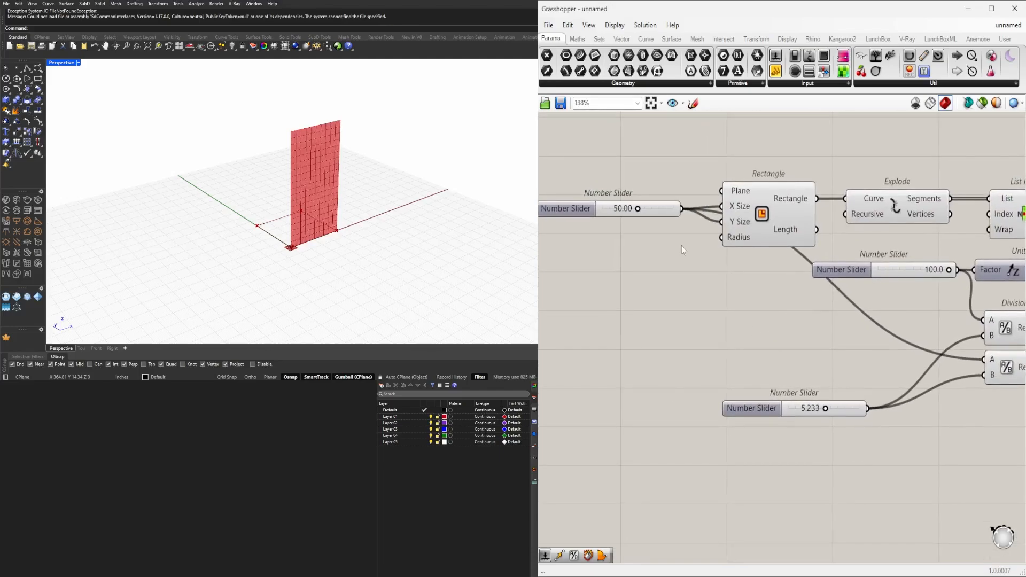
{"action": "scroll", "coordinate": [681, 247], "scroll_direction": "down", "scroll_amount": 1}
{"action": "right_click_drag", "start_coordinate": [682, 247], "coordinate": [743, 254]}
{"action": "left_click_drag", "start_coordinate": [644, 225], "coordinate": [637, 268]}
{"action": "right_click_drag", "start_coordinate": [831, 319], "coordinate": [686, 289]}
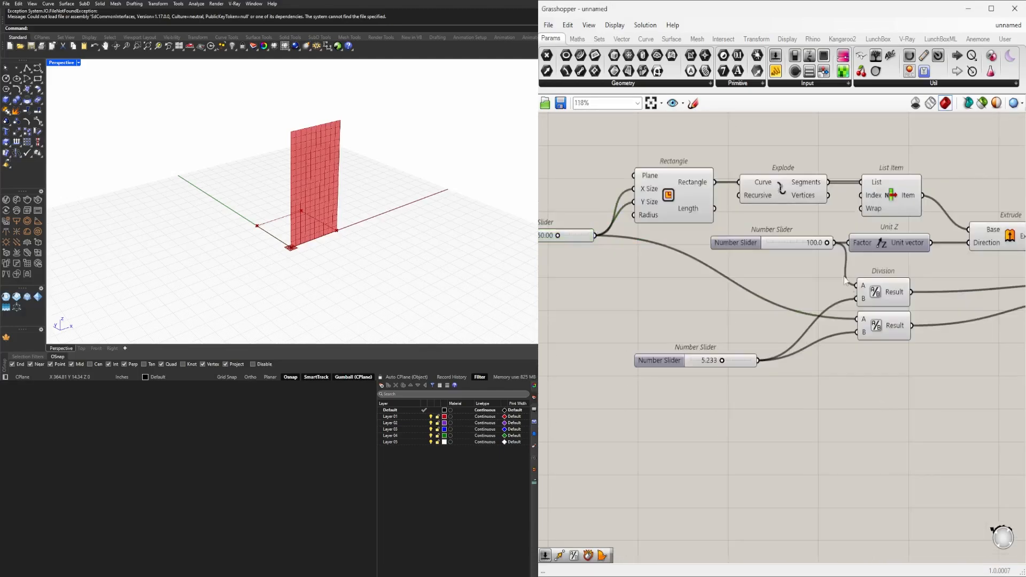
{"action": "right_click_drag", "start_coordinate": [798, 330], "coordinate": [709, 327]}
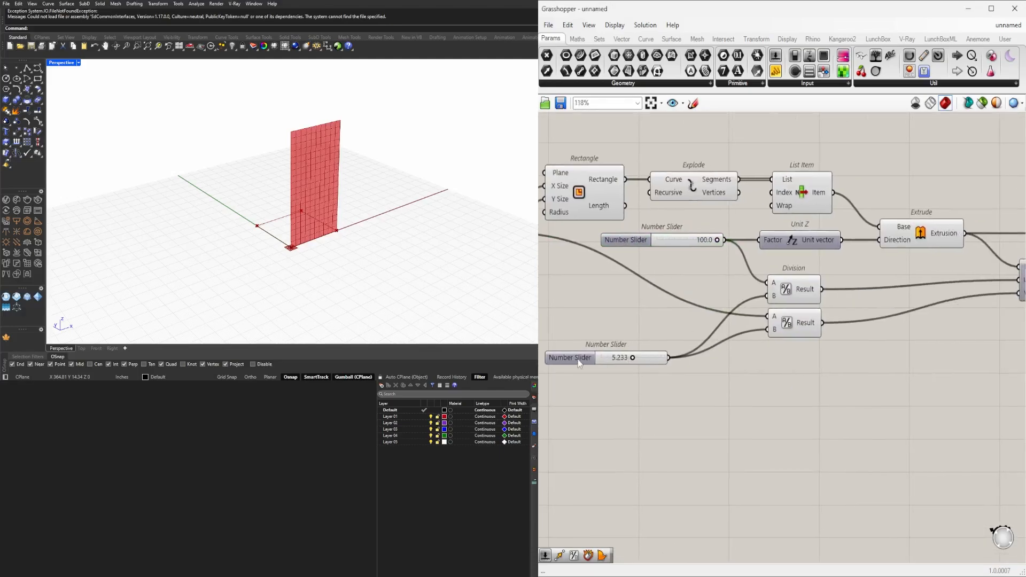
- Move the divisor slider up level with the lower Division component and set it to 6.206
{"action": "left_click_drag", "start_coordinate": [579, 363], "coordinate": [613, 332]}
{"action": "scroll", "coordinate": [663, 330], "scroll_direction": "up", "scroll_amount": 5}
{"action": "left_click_drag", "start_coordinate": [685, 327], "coordinate": [710, 327]}
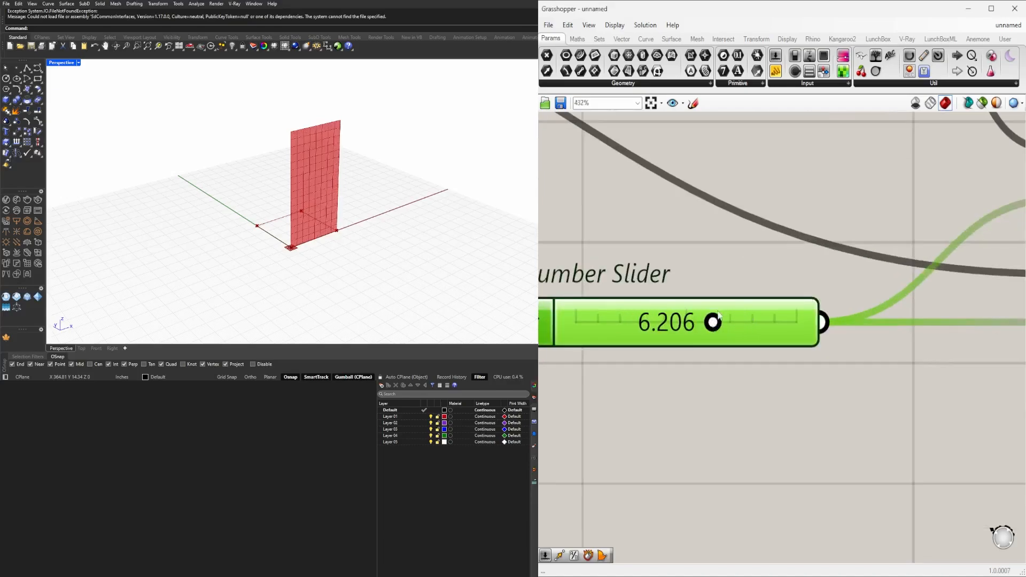
- Add an Area component beside Isotrim and connect the Isotrim Surface output to its Geometry input
{"action": "scroll", "coordinate": [710, 327], "scroll_direction": "down", "scroll_amount": 8}
{"action": "scroll", "coordinate": [281, 137], "scroll_direction": "up", "scroll_amount": 5}
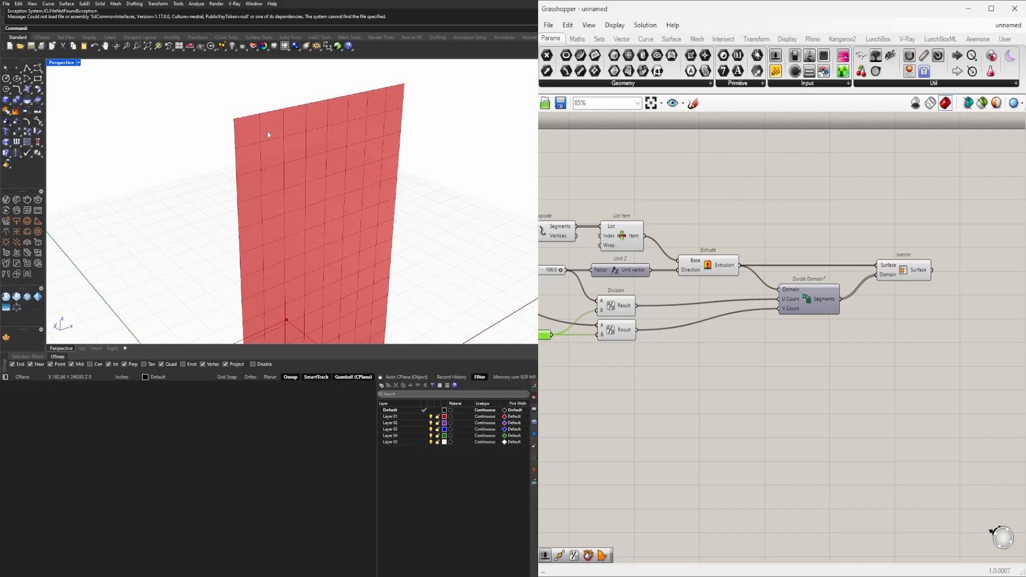
{"action": "right_click_drag", "start_coordinate": [990, 270], "coordinate": [863, 271]}
{"action": "double_click", "coordinate": [863, 270]}
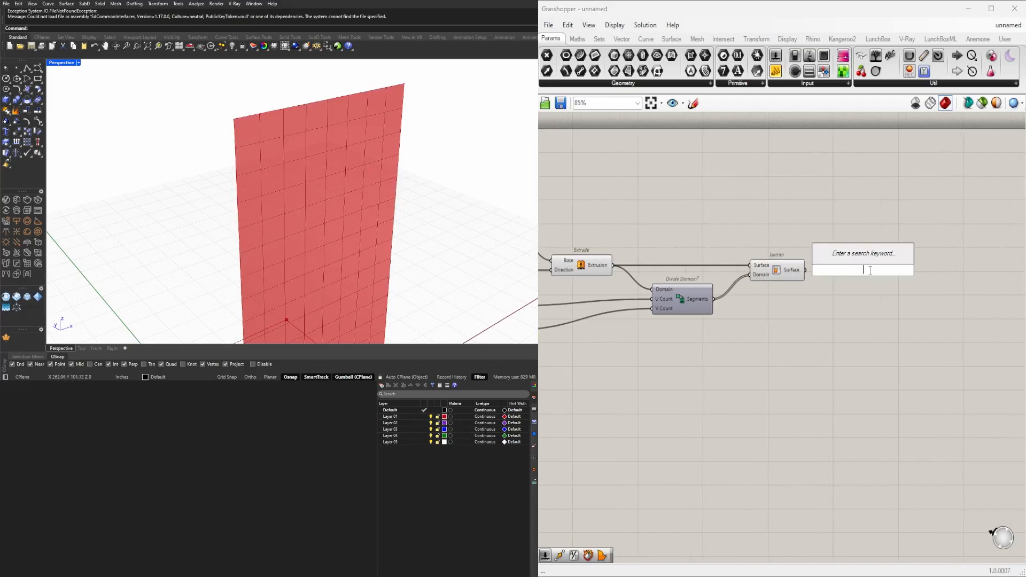
{"action": "type", "text": "AREA"}
{"action": "left_click", "coordinate": [835, 260]}
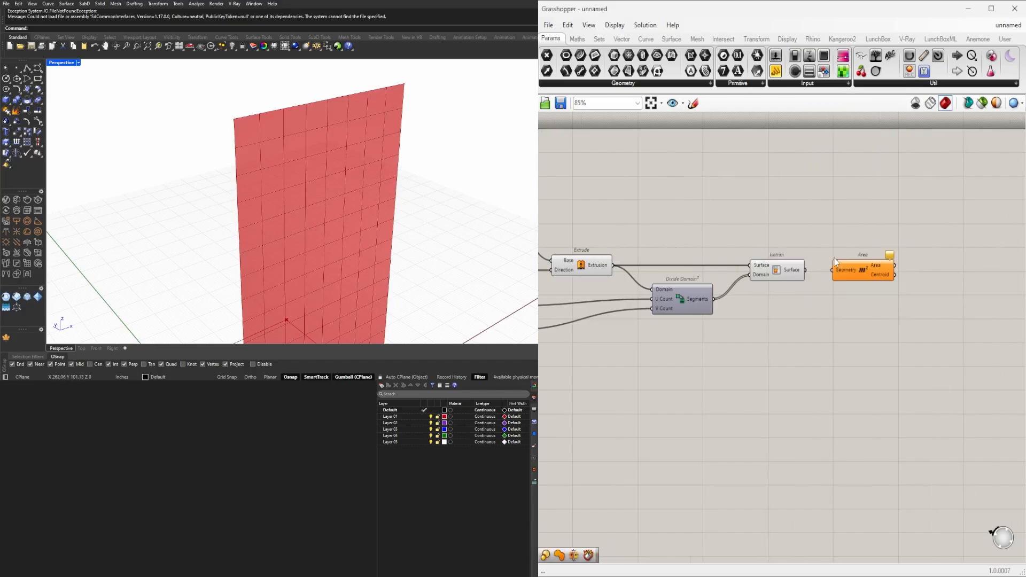
{"action": "left_click_drag", "start_coordinate": [805, 271], "coordinate": [876, 320]}
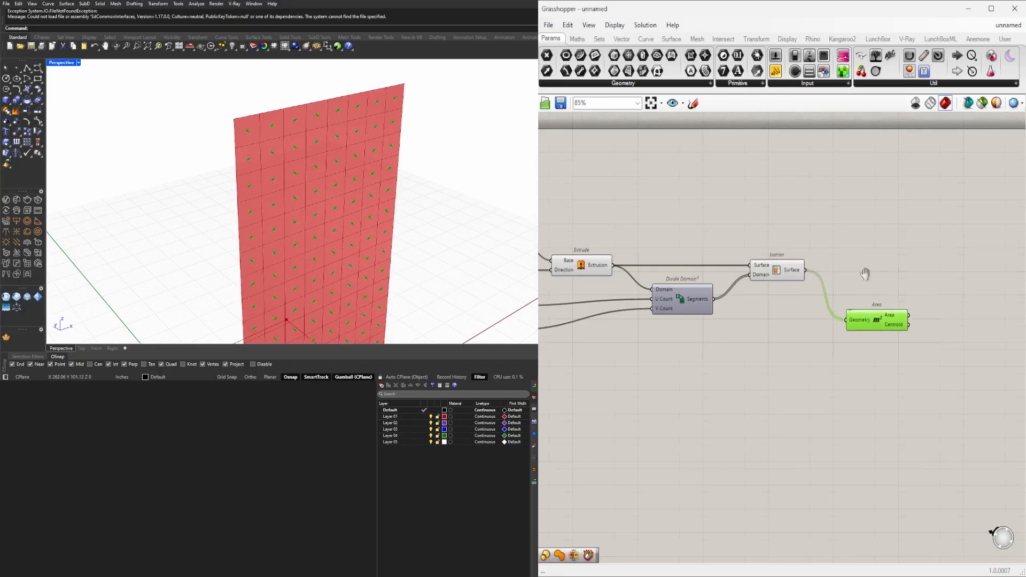
- Bake the Isotrim panels into the Rhino model
{"action": "right_click_drag", "start_coordinate": [864, 275], "coordinate": [719, 301]}
{"action": "left_click", "coordinate": [764, 290]}
{"action": "double_click", "coordinate": [765, 291]}
{"action": "left_click", "coordinate": [627, 301]}
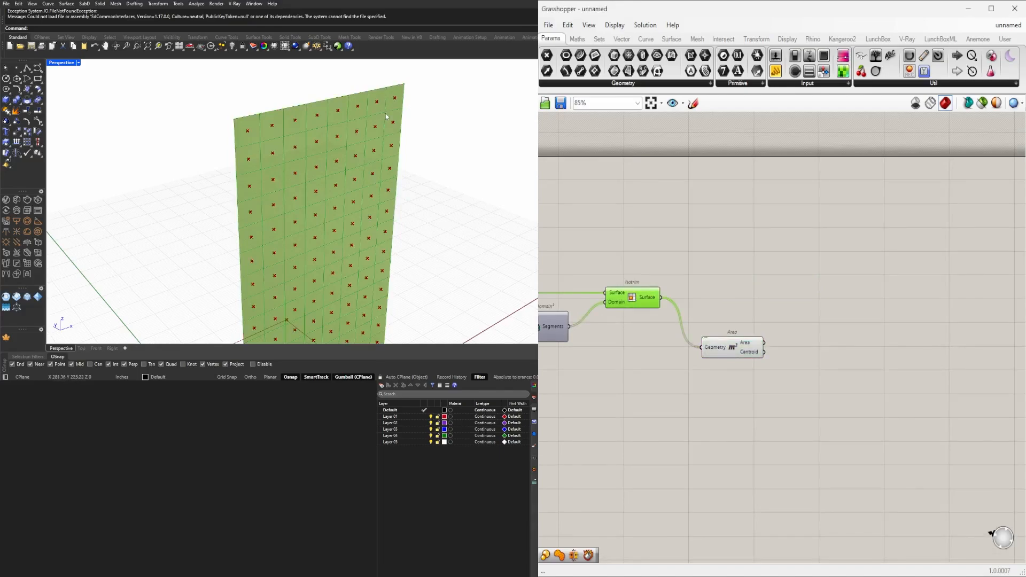
{"action": "left_click", "coordinate": [688, 219]}
{"action": "left_click", "coordinate": [636, 298]}
{"action": "middle_click", "coordinate": [635, 297]}
{"action": "left_click", "coordinate": [653, 319]}
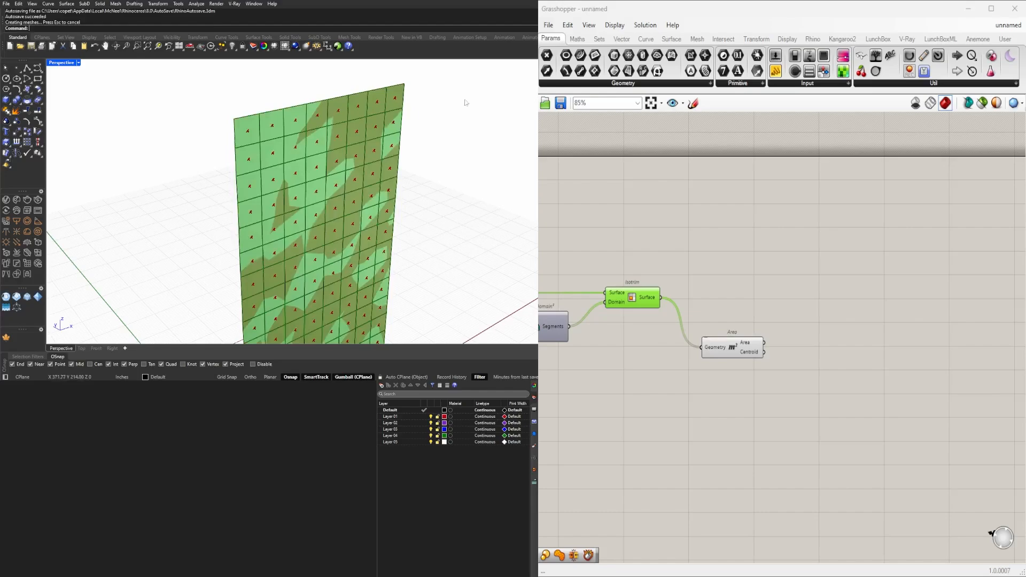
- Examine the shared corners of neighbouring baked panels near the facade's upper corner by selecting adjacent panels
{"action": "scroll", "coordinate": [392, 104], "scroll_direction": "up", "scroll_amount": 9}
{"action": "left_click", "coordinate": [391, 106]}
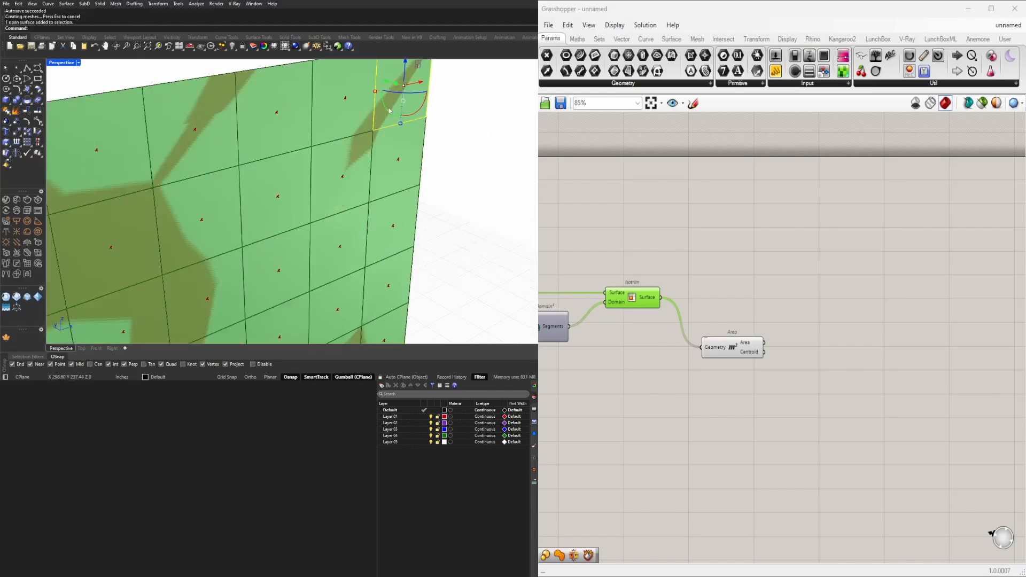
{"action": "left_click", "coordinate": [359, 115]}
{"action": "left_click", "coordinate": [361, 166]}
{"action": "left_click", "coordinate": [382, 162]}
{"action": "left_click", "coordinate": [385, 121]}
{"action": "left_click", "coordinate": [360, 124]}
{"action": "left_click", "coordinate": [374, 158]}
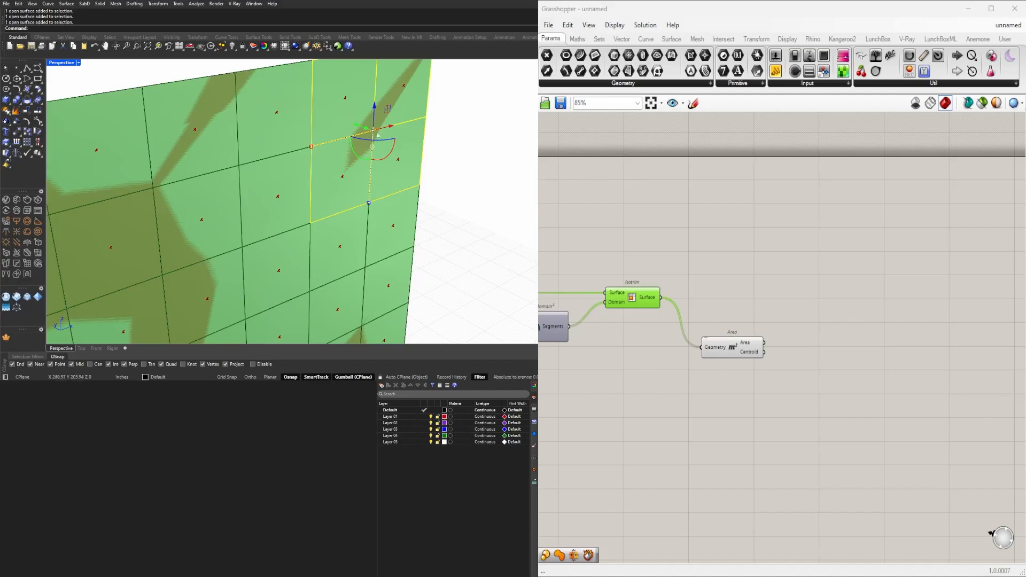
{"action": "left_click", "coordinate": [482, 130]}
- Delete all baked panel surfaces from the Rhino model
{"action": "scroll", "coordinate": [482, 130], "scroll_direction": "down", "scroll_amount": 15}
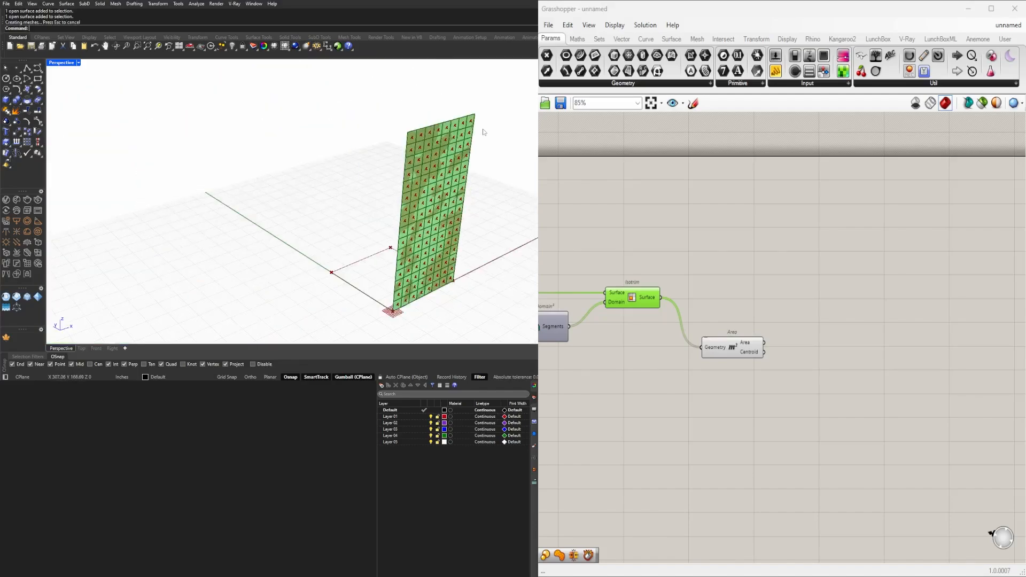
{"action": "left_click_drag", "start_coordinate": [396, 106], "coordinate": [509, 229]}
{"action": "scroll", "coordinate": [498, 197], "scroll_direction": "up", "scroll_amount": 5}
{"action": "key", "text": "Delete"}
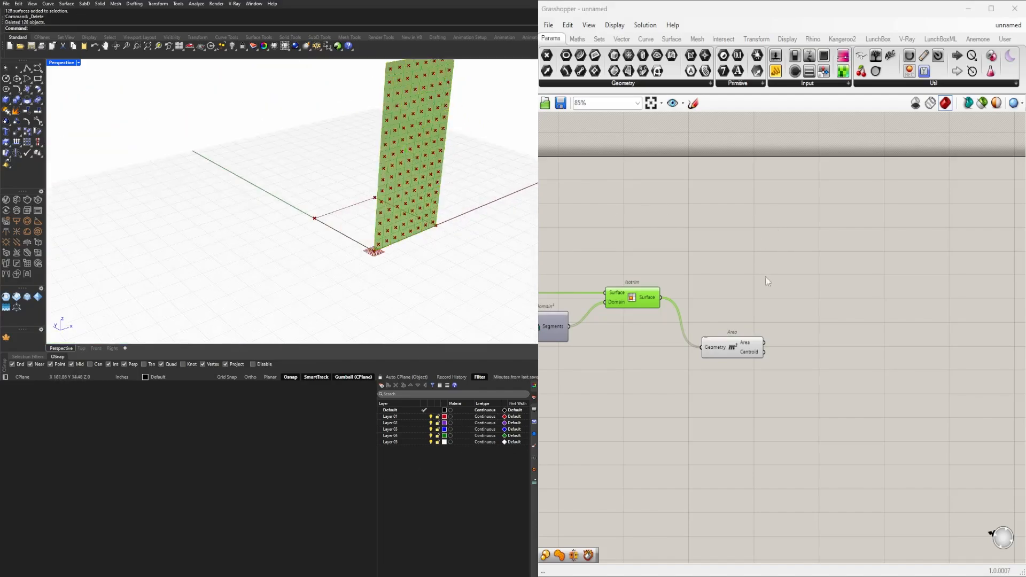
- Add a Brep Join component above Area and connect the Isotrim Surface output to its Breps input
{"action": "left_click", "coordinate": [732, 294]}
{"action": "double_click", "coordinate": [732, 294]}
{"action": "type", "text": "JOIN"}
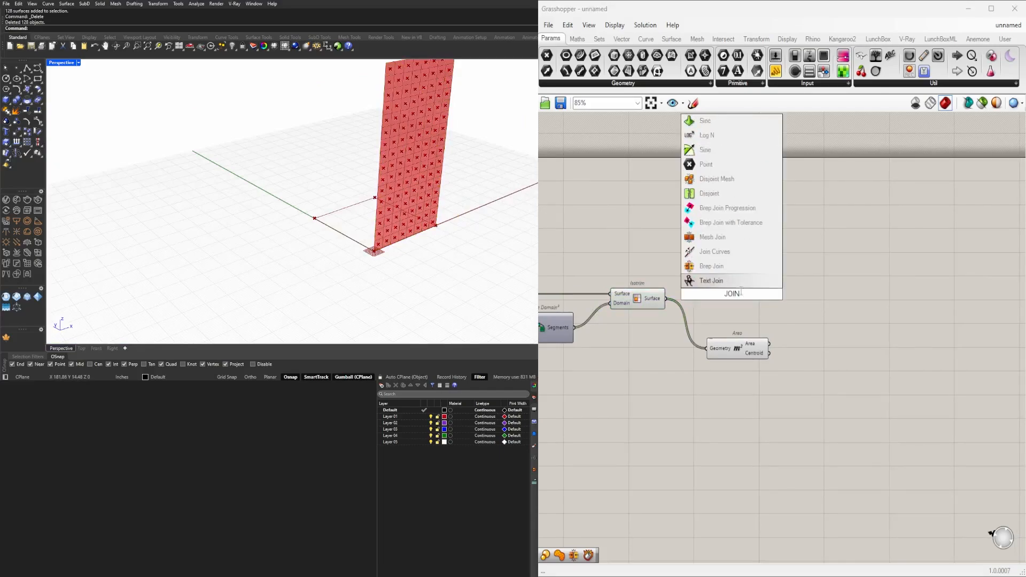
{"action": "left_click", "coordinate": [711, 266]}
{"action": "left_click_drag", "start_coordinate": [712, 300], "coordinate": [698, 262]}
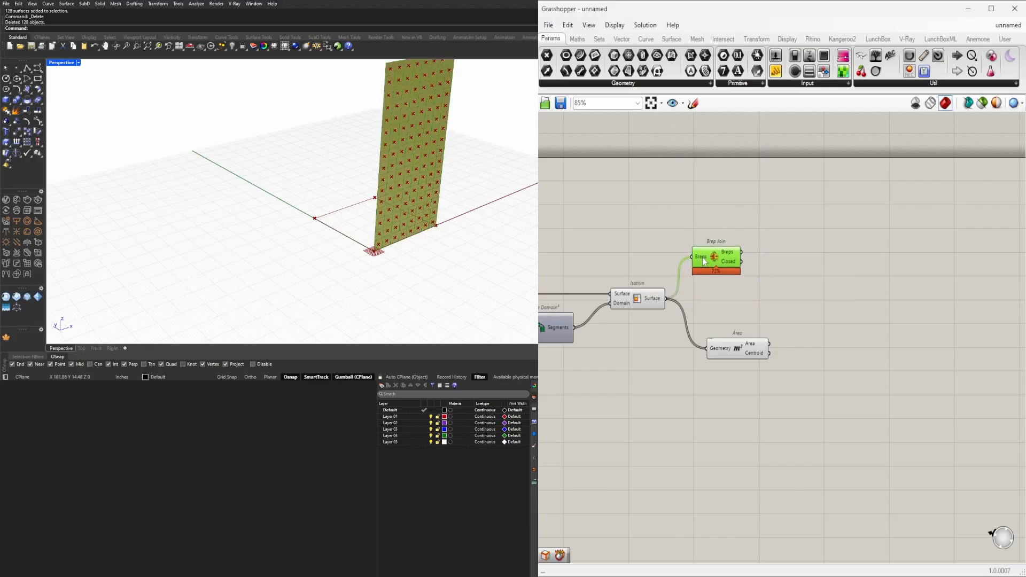
- Add a Deconstruct Brep component and feed it the joined Breps from Brep Join
{"action": "double_click", "coordinate": [772, 255]}
{"action": "type", "text": "DEC"}
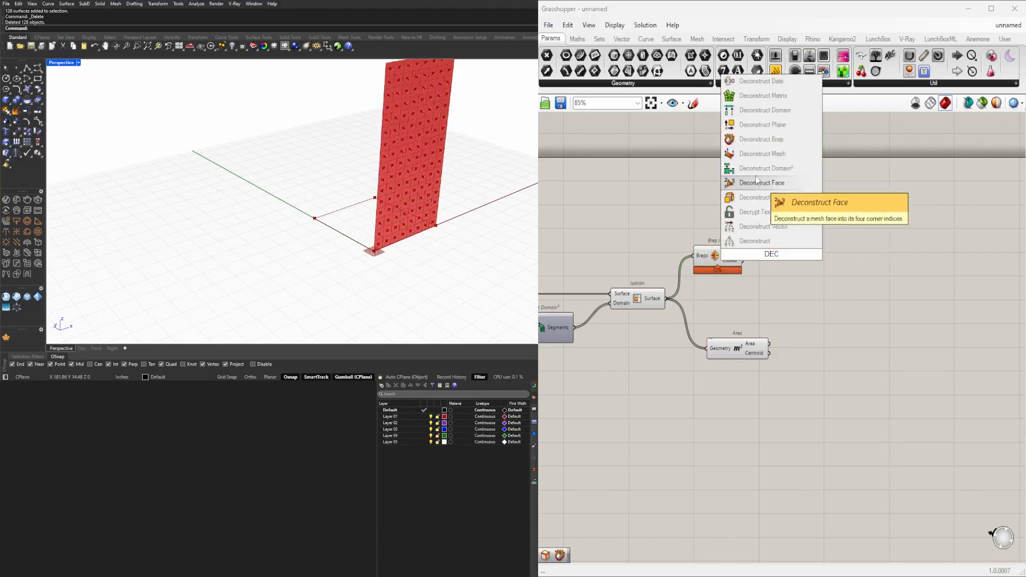
{"action": "left_click", "coordinate": [756, 145]}
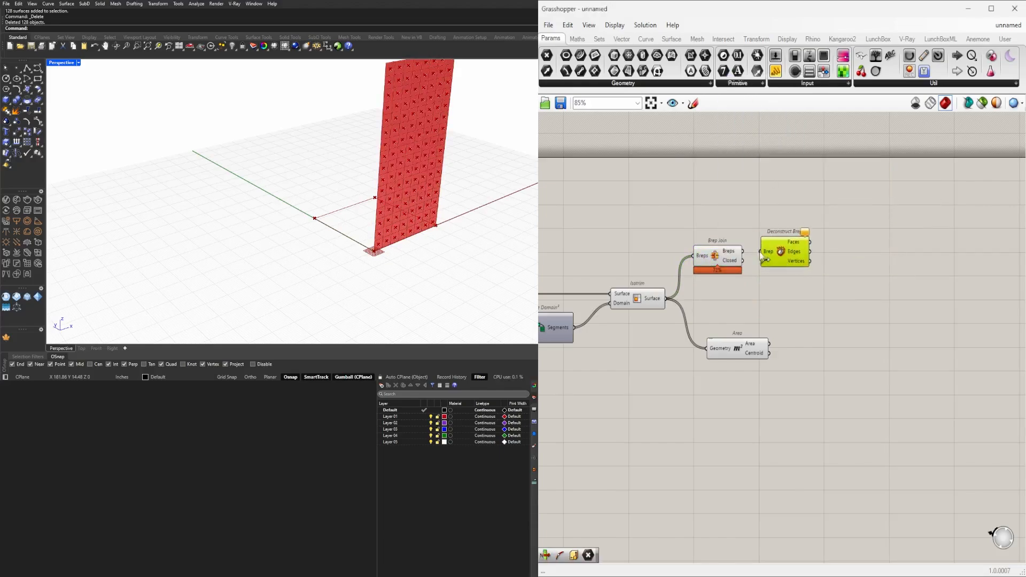
{"action": "left_click_drag", "start_coordinate": [760, 253], "coordinate": [761, 252]}
{"action": "left_click_drag", "start_coordinate": [785, 250], "coordinate": [780, 249]}
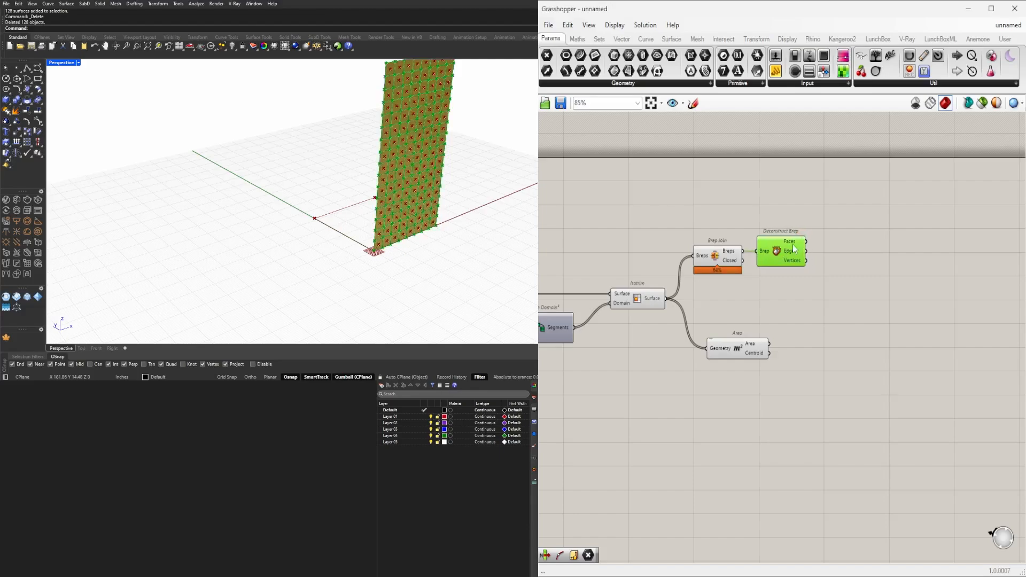
- Add two Point parameters, one connected to the Deconstruct Brep Vertices and the other to the Area Centroid
{"action": "double_click", "coordinate": [864, 259]}
{"action": "type", "text": "POINT"}
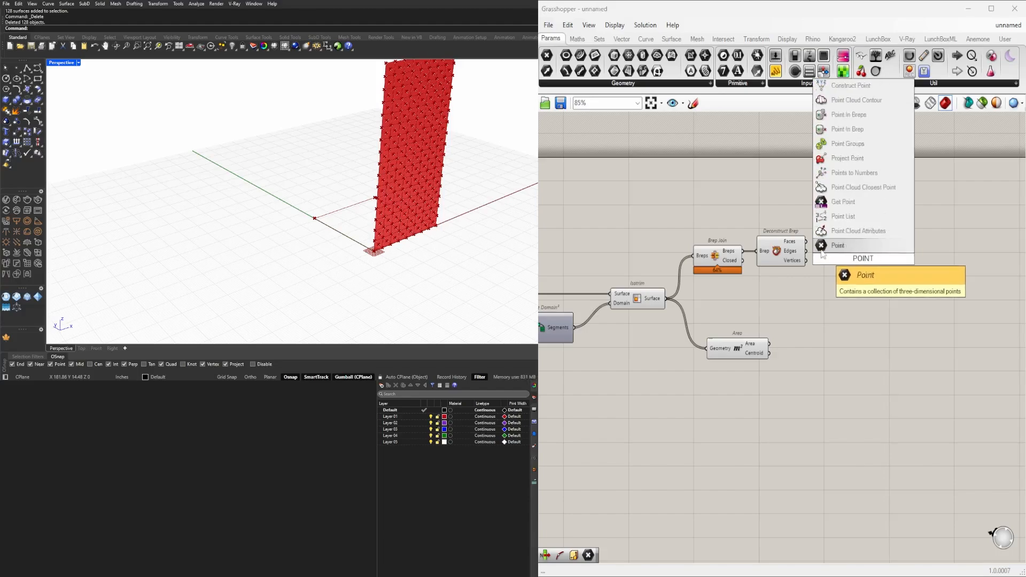
{"action": "key", "text": "Return"}
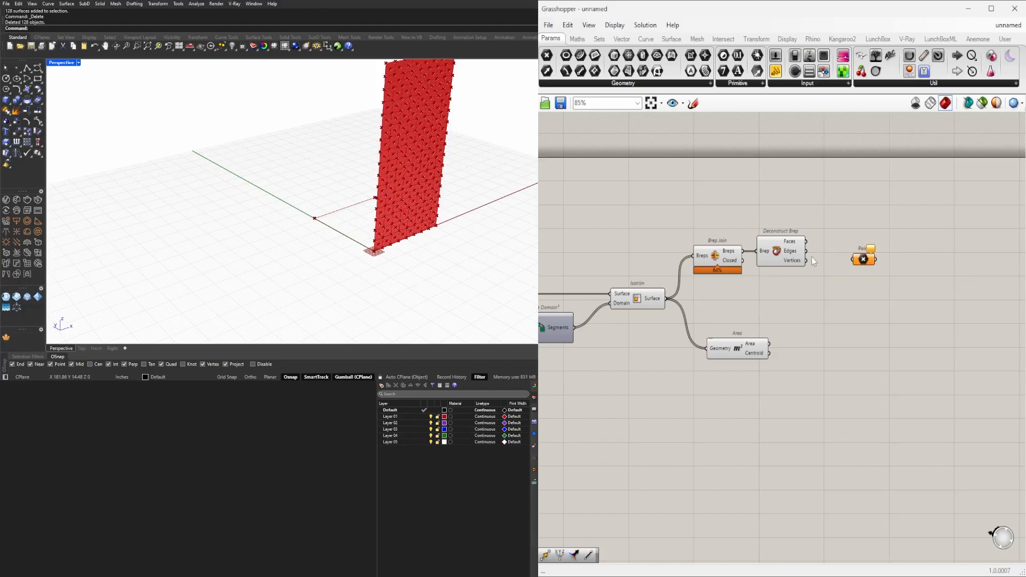
{"action": "left_click_drag", "start_coordinate": [806, 260], "coordinate": [795, 357]}
{"action": "left_click_drag", "start_coordinate": [809, 356], "coordinate": [841, 351]}
- Arrange the Brep Join, Deconstruct Brep and Point row closely above the Area and Point row, with both Points aligned
{"action": "left_click_drag", "start_coordinate": [866, 295], "coordinate": [702, 230]}
{"action": "left_click_drag", "start_coordinate": [774, 249], "coordinate": [774, 266]}
{"action": "left_click", "coordinate": [918, 402]}
{"action": "left_click_drag", "start_coordinate": [896, 394], "coordinate": [691, 327]}
{"action": "left_click_drag", "start_coordinate": [731, 353], "coordinate": [718, 322]}
{"action": "left_click", "coordinate": [778, 340]}
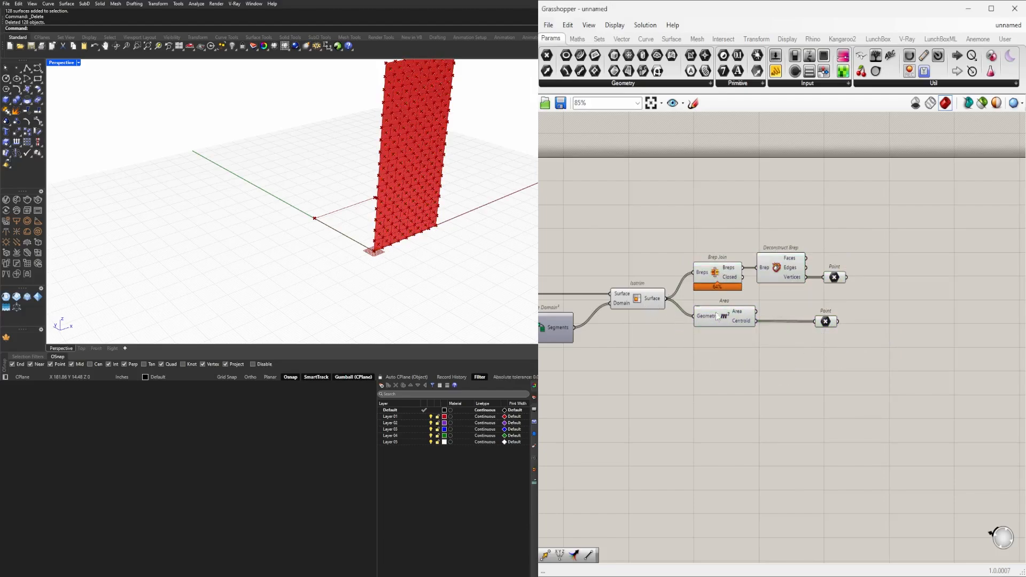
{"action": "left_click", "coordinate": [743, 324]}
{"action": "left_click", "coordinate": [878, 310]}
{"action": "scroll", "coordinate": [860, 286], "scroll_direction": "up", "scroll_amount": 3}
{"action": "left_click_drag", "start_coordinate": [820, 335], "coordinate": [835, 335]}
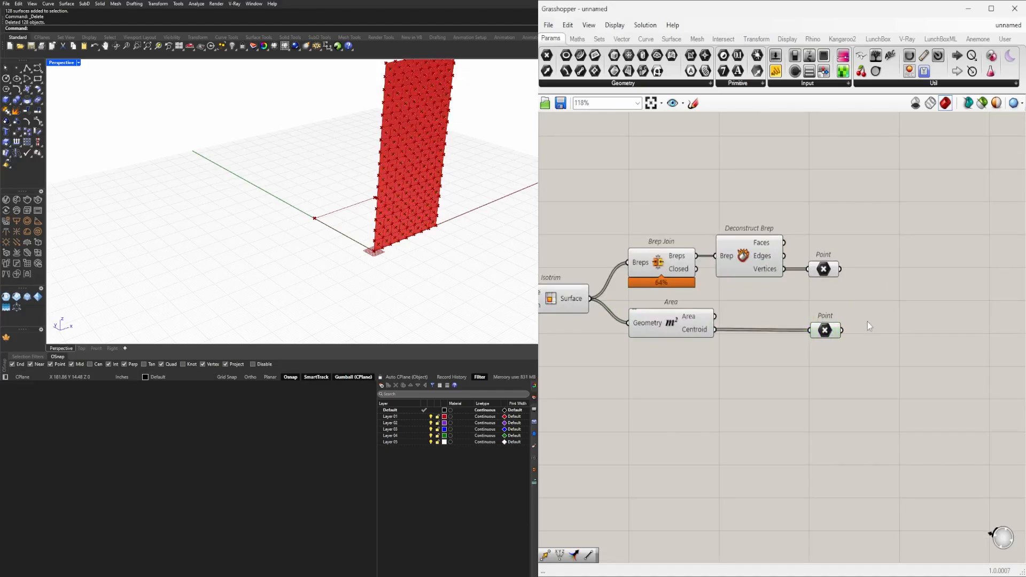
- Add a Merge component and connect the vertex Point to its first data input and the centroid Point to its second
{"action": "double_click", "coordinate": [867, 322]}
{"action": "type", "text": "MER"}
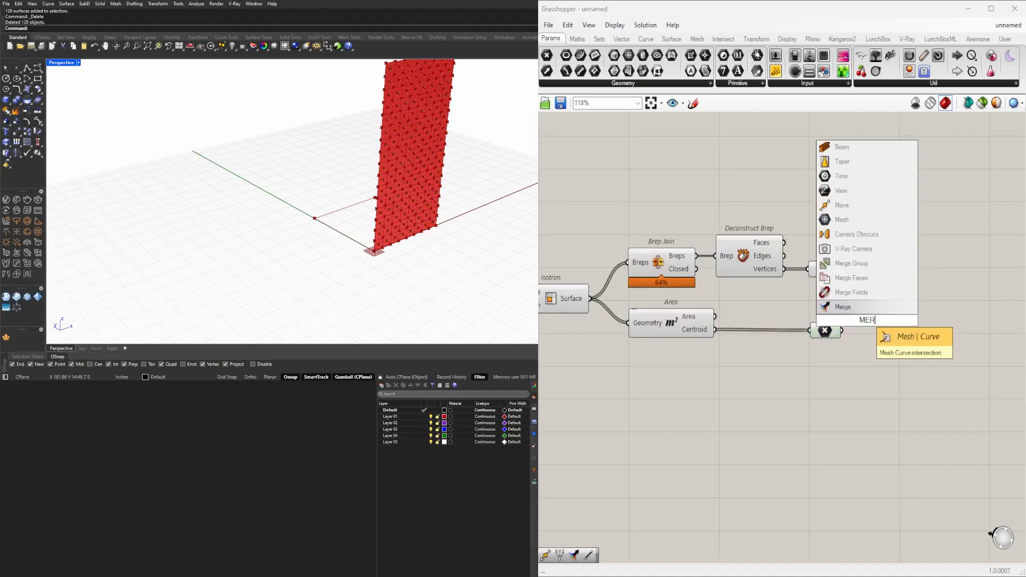
{"action": "key", "text": "Return"}
{"action": "left_click_drag", "start_coordinate": [868, 320], "coordinate": [943, 290]}
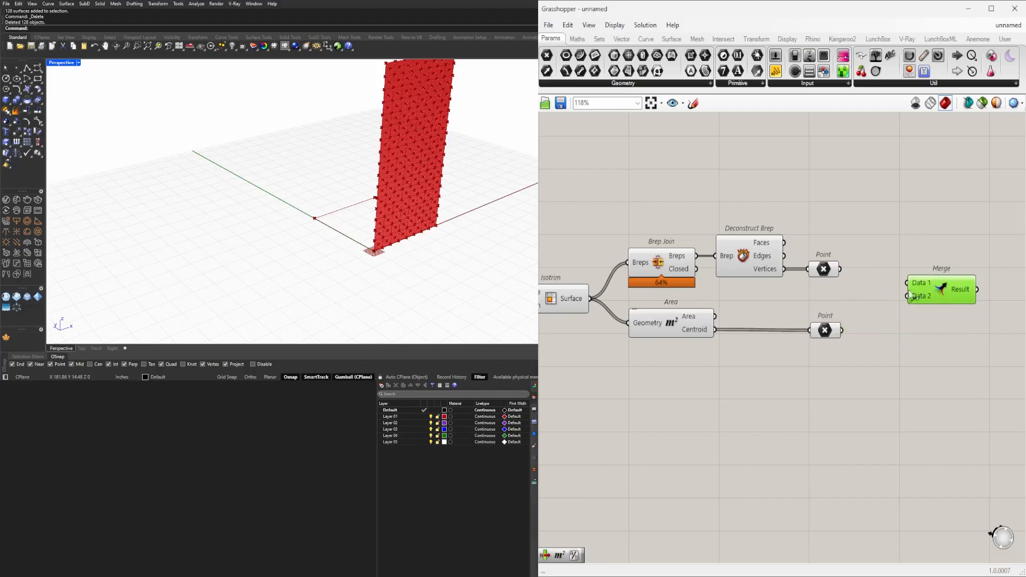
{"action": "left_click", "coordinate": [833, 269]}
{"action": "left_click_drag", "start_coordinate": [840, 269], "coordinate": [902, 285]}
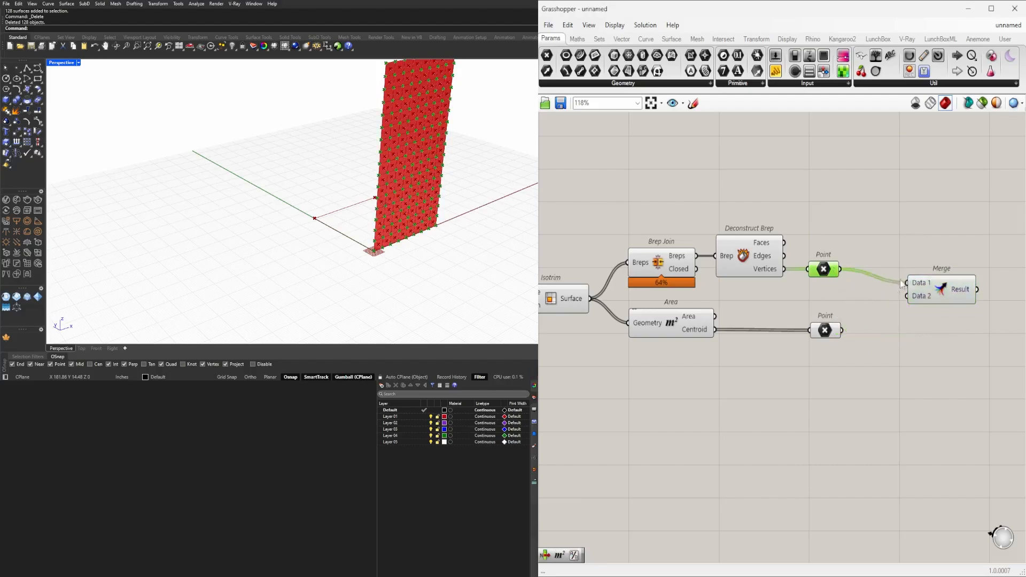
{"action": "left_click_drag", "start_coordinate": [842, 330], "coordinate": [907, 296]}
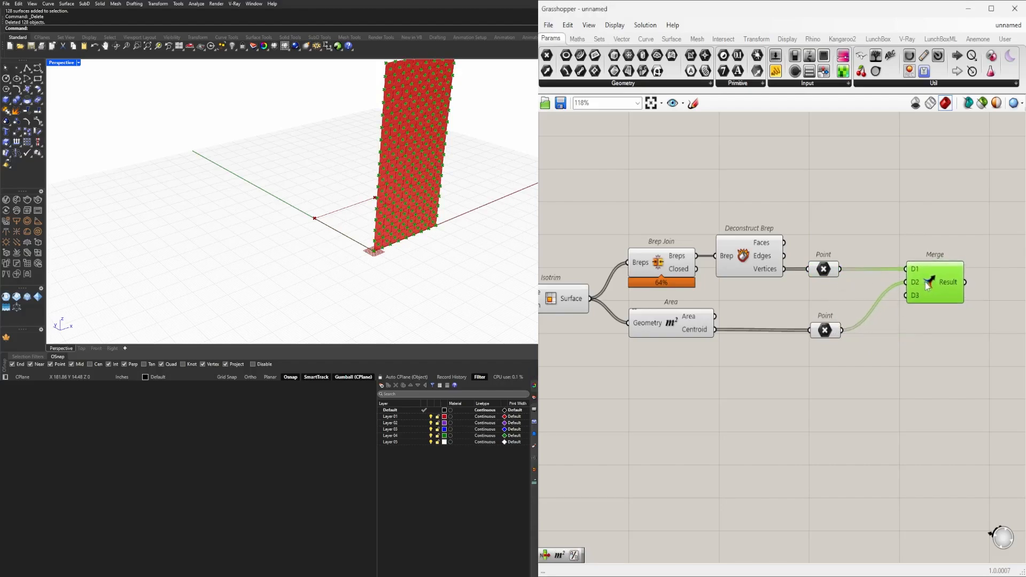
{"action": "right_click_drag", "start_coordinate": [342, 155], "coordinate": [372, 156]}
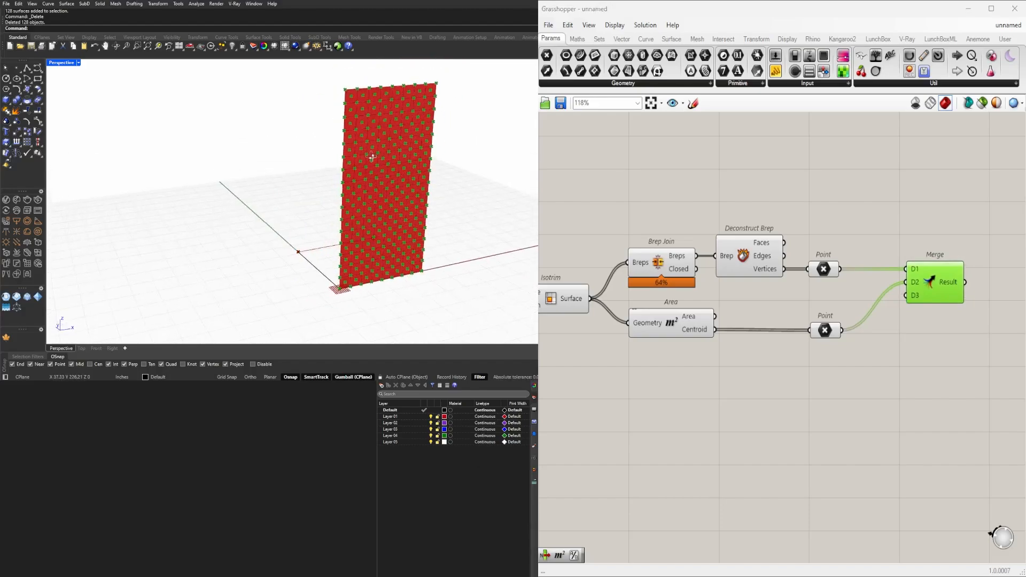
- Turn off the preview of the Isotrim, Brep Join, Deconstruct Brep, Area and Point components
{"action": "scroll", "coordinate": [908, 347], "scroll_direction": "down", "scroll_amount": 5}
{"action": "left_click_drag", "start_coordinate": [938, 376], "coordinate": [691, 264]}
{"action": "left_click", "coordinate": [922, 410]}
{"action": "scroll", "coordinate": [922, 410], "scroll_direction": "up", "scroll_amount": 3}
{"action": "scroll", "coordinate": [348, 85], "scroll_direction": "up", "scroll_amount": 5}
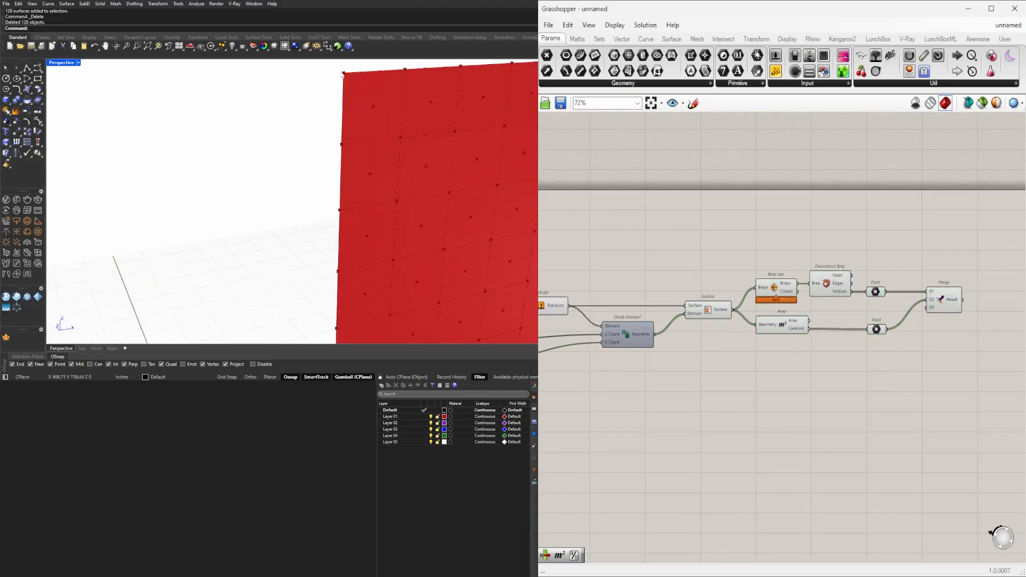
{"action": "scroll", "coordinate": [635, 248], "scroll_direction": "down", "scroll_amount": 2}
{"action": "right_click_drag", "start_coordinate": [634, 249], "coordinate": [689, 257]}
{"action": "scroll", "coordinate": [866, 337], "scroll_direction": "up", "scroll_amount": 2}
{"action": "left_click_drag", "start_coordinate": [887, 337], "coordinate": [720, 222]}
{"action": "middle_click", "coordinate": [733, 217]}
{"action": "left_click", "coordinate": [773, 180]}
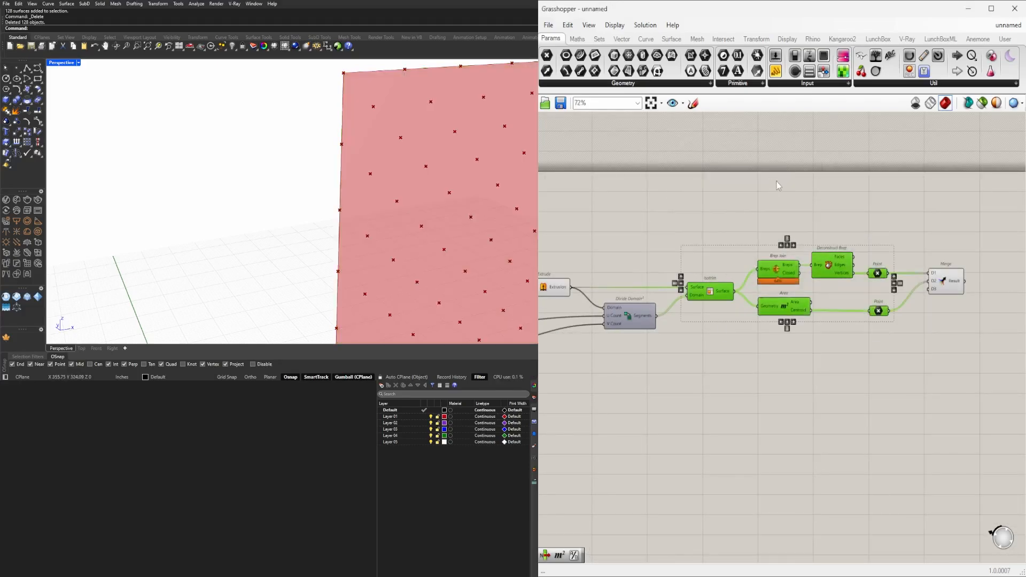
- Examine the extruded surface and the panel points across the whole facade in the viewport
{"action": "scroll", "coordinate": [773, 278], "scroll_direction": "down", "scroll_amount": 3}
{"action": "left_click", "coordinate": [687, 276]}
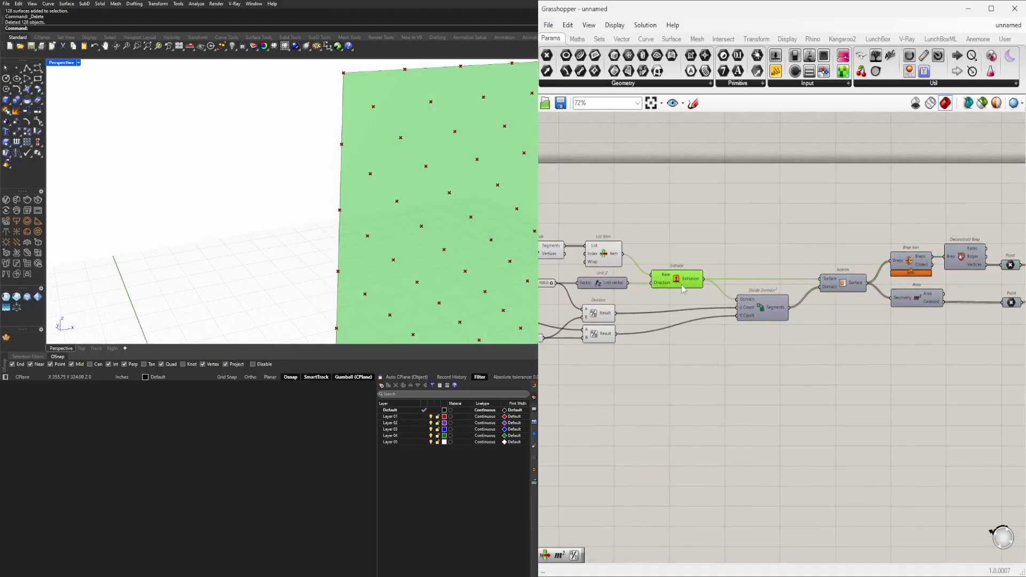
{"action": "scroll", "coordinate": [636, 267], "scroll_direction": "down", "scroll_amount": 2}
{"action": "left_click_drag", "start_coordinate": [923, 359], "coordinate": [700, 241]}
{"action": "scroll", "coordinate": [696, 262], "scroll_direction": "up", "scroll_amount": 5}
{"action": "left_click", "coordinate": [695, 262]}
{"action": "scroll", "coordinate": [366, 178], "scroll_direction": "down", "scroll_amount": 5}
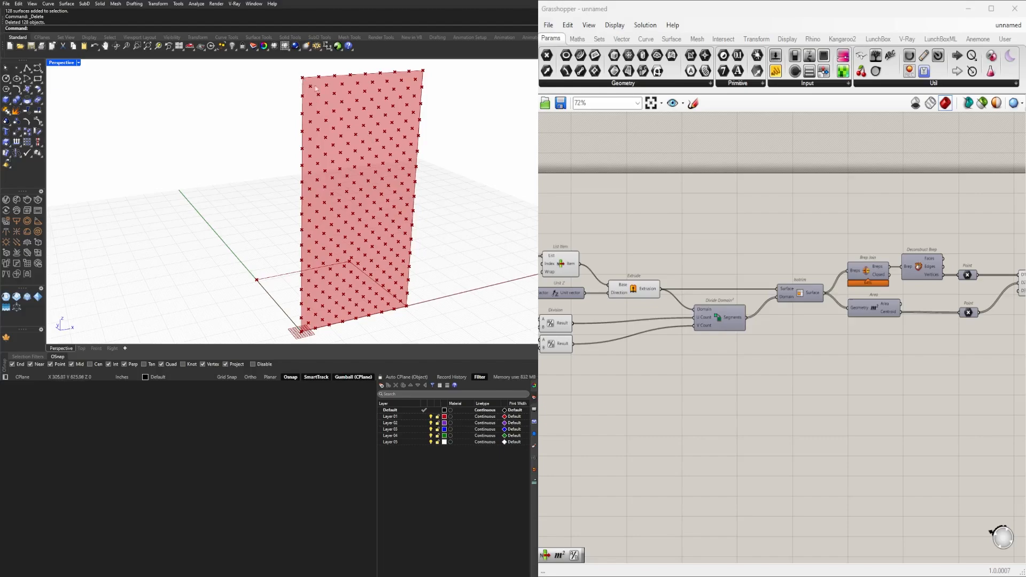
- Add a Brep Edges component above the script and connect the Extrude component's Extrusion output to its Brep input
{"action": "left_click", "coordinate": [633, 289]}
{"action": "double_click", "coordinate": [703, 241]}
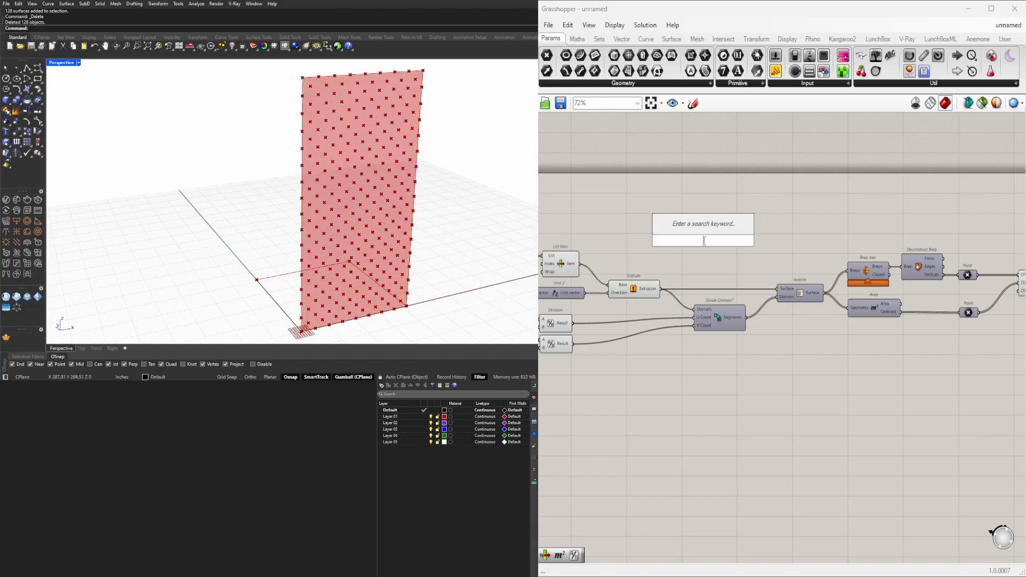
{"action": "type", "text": "EDGES"}
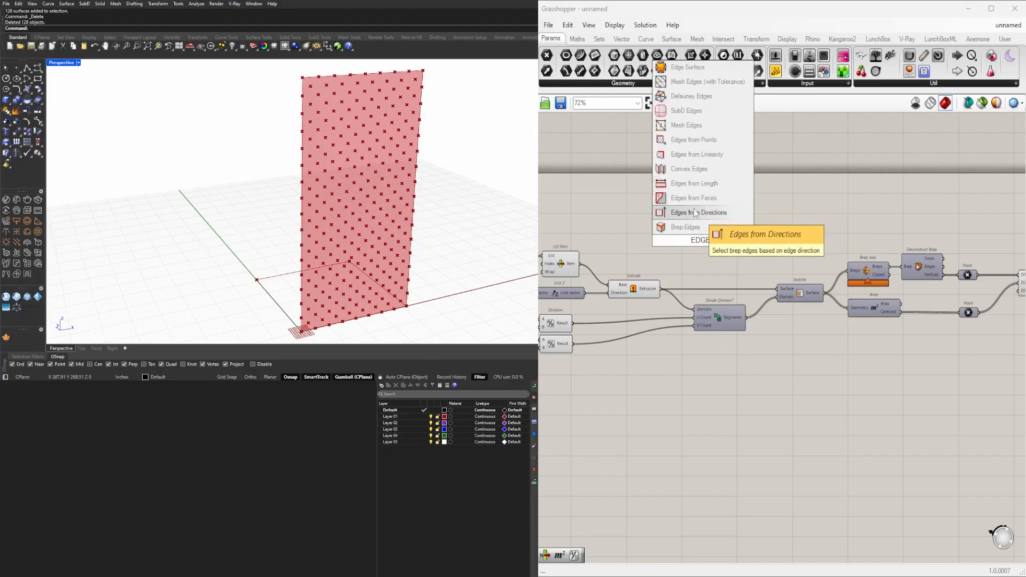
{"action": "left_click", "coordinate": [682, 227]}
{"action": "left_click_drag", "start_coordinate": [663, 286], "coordinate": [677, 248]}
{"action": "left_click_drag", "start_coordinate": [660, 289], "coordinate": [791, 205]}
{"action": "right_click_drag", "start_coordinate": [819, 208], "coordinate": [791, 218]}
- Add a Join Curves component, connect the Brep Edges Naked output to its Curves input, and flatten that input
{"action": "double_click", "coordinate": [813, 215]}
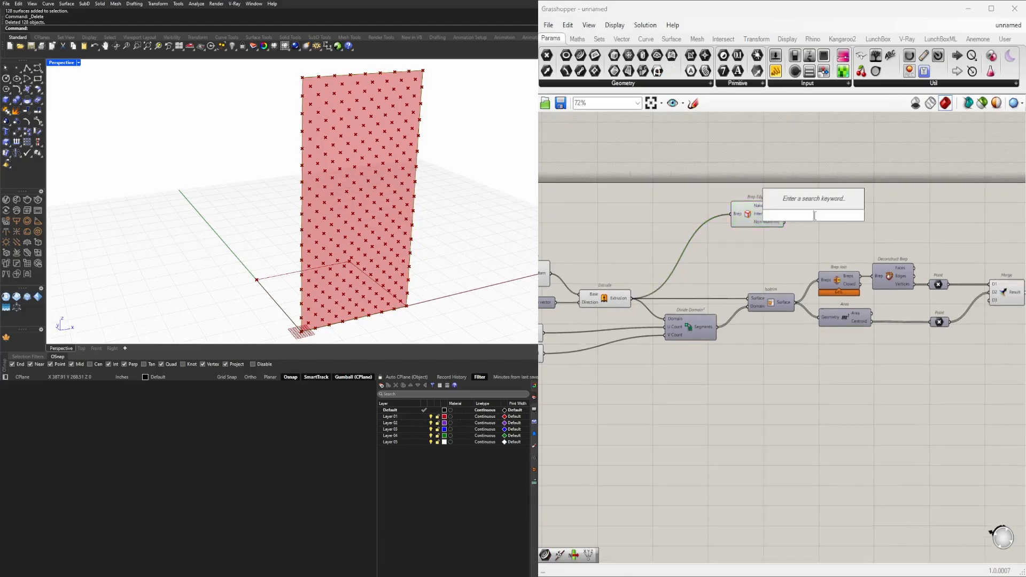
{"action": "type", "text": "JOI"}
{"action": "key", "text": "Return"}
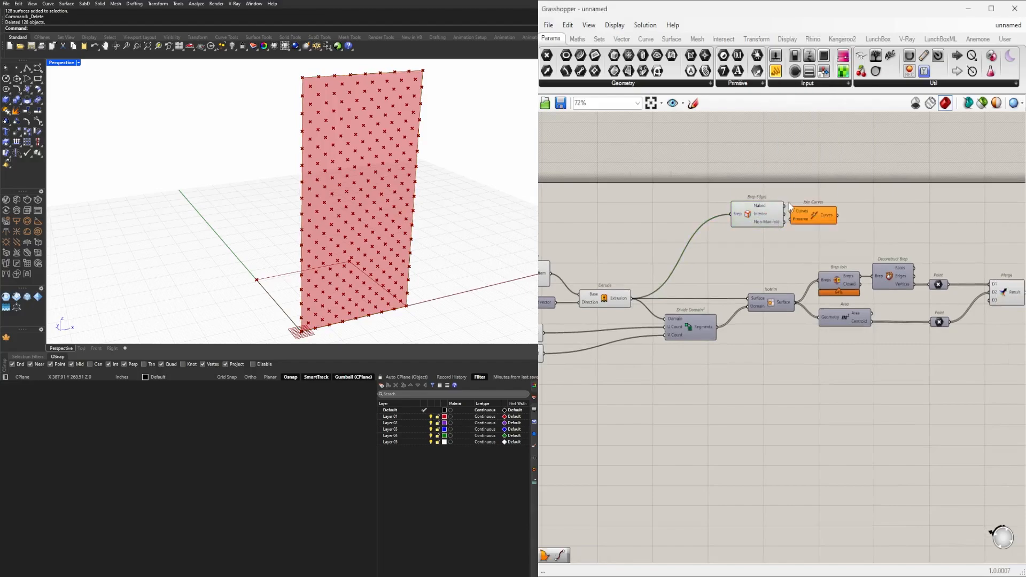
{"action": "scroll", "coordinate": [784, 225], "scroll_direction": "up", "scroll_amount": 3}
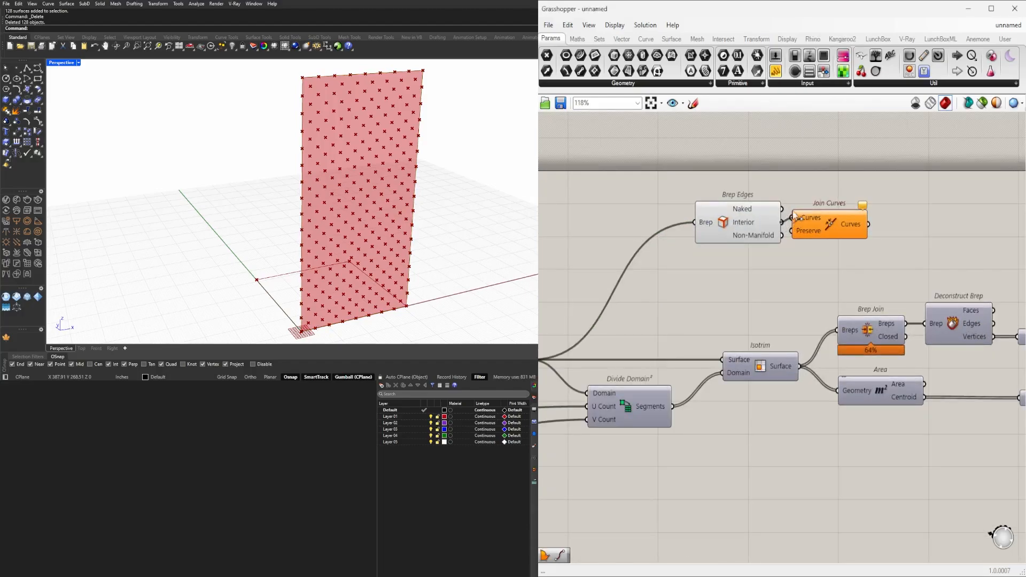
{"action": "mouse_move", "coordinate": [796, 214]}
{"action": "left_mouse_down"}
{"action": "mouse_move", "coordinate": [764, 194]}
{"action": "mouse_move", "coordinate": [796, 218]}
{"action": "left_mouse_up"}
{"action": "left_click_drag", "start_coordinate": [805, 220], "coordinate": [814, 217]}
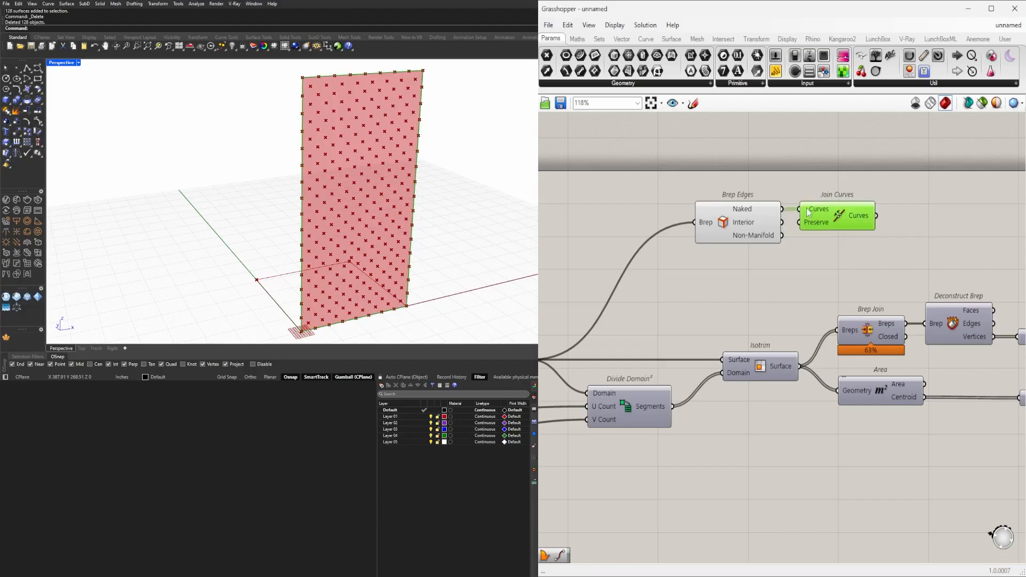
{"action": "right_click", "coordinate": [808, 213]}
{"action": "left_click", "coordinate": [852, 290]}
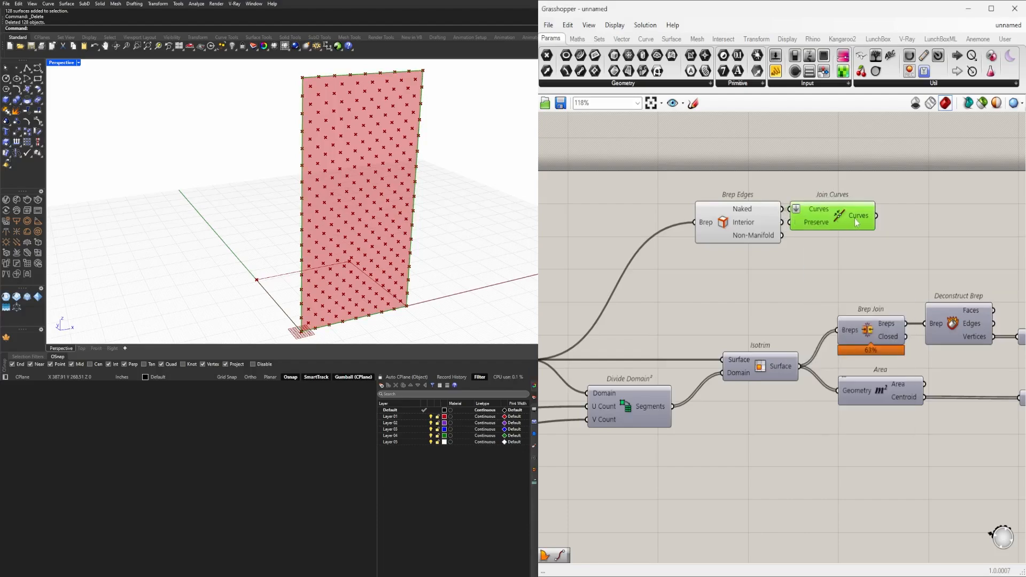
- Move the Join Curves component slightly away from Brep Edges and inspect the curves in the Naked output
{"action": "left_click_drag", "start_coordinate": [854, 219], "coordinate": [864, 219]}
{"action": "left_click", "coordinate": [754, 212]}
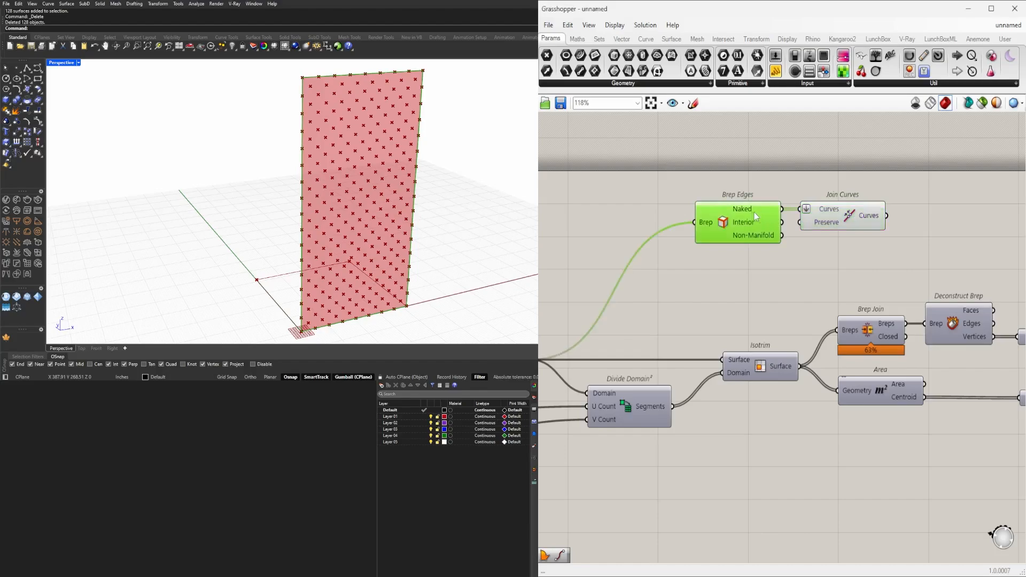
{"action": "mouse_move", "coordinate": [748, 210]}
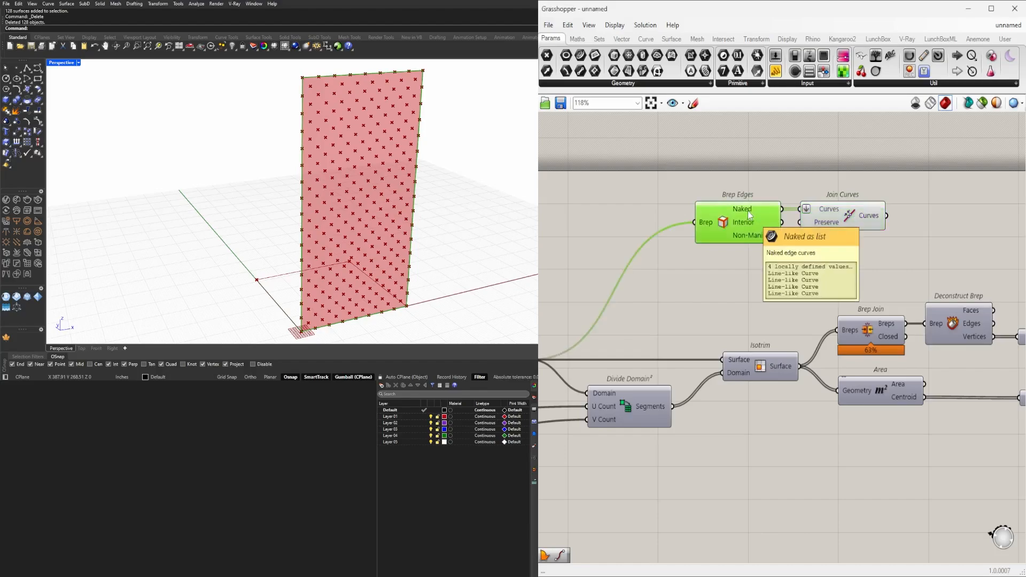
{"action": "right_click_drag", "start_coordinate": [908, 257], "coordinate": [813, 285]}
{"action": "left_click", "coordinate": [748, 241]}
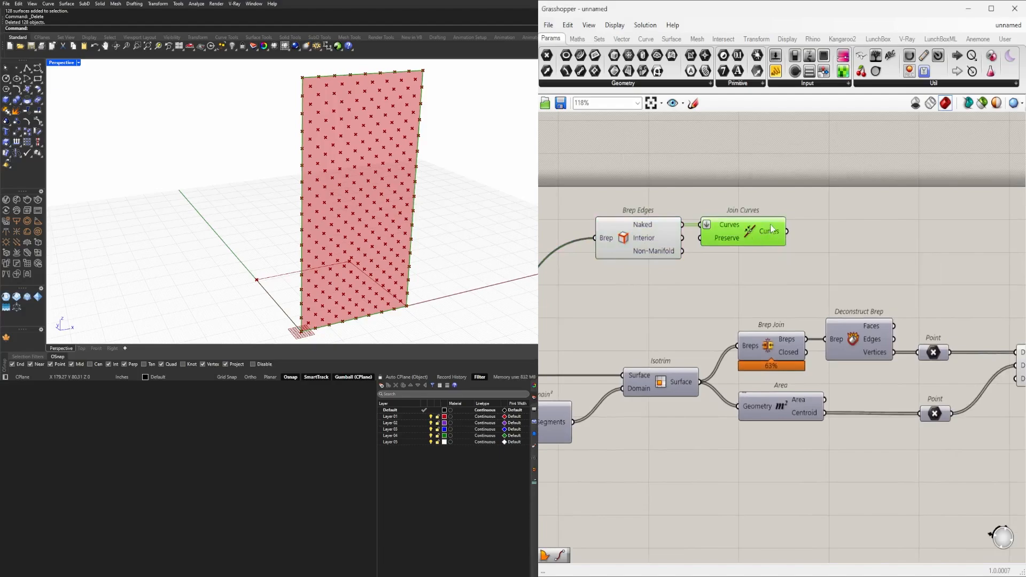
- Add an Offset Curve component and connect the Join Curves output to its Curve input
{"action": "left_click", "coordinate": [864, 221]}
{"action": "double_click", "coordinate": [864, 221]}
{"action": "type", "text": "off"}
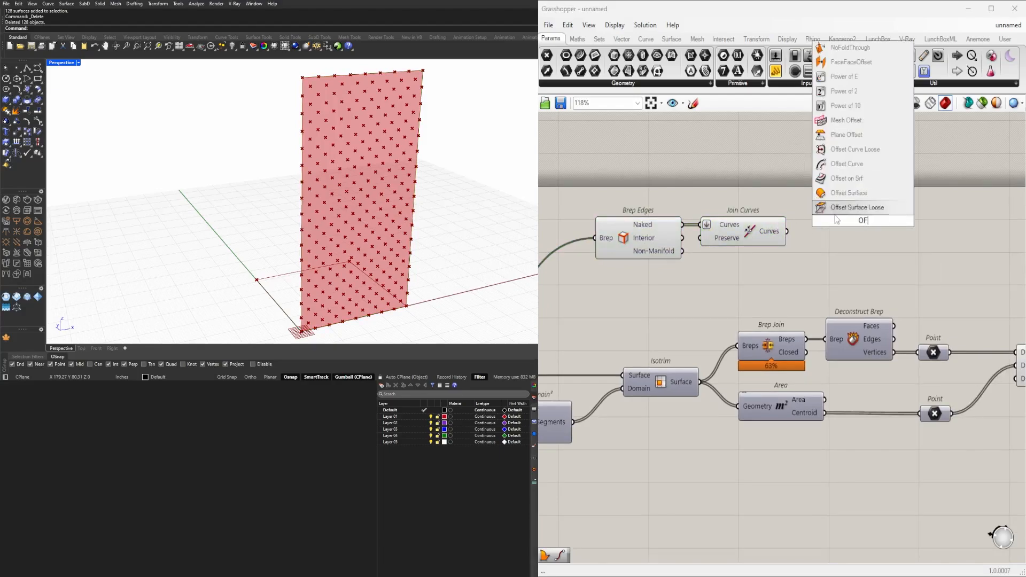
{"action": "left_click", "coordinate": [837, 164]}
{"action": "left_click_drag", "start_coordinate": [788, 231], "coordinate": [882, 234]}
- Add a Negative component and place it directly below the Join Curves component
{"action": "left_click", "coordinate": [768, 261]}
{"action": "double_click", "coordinate": [768, 262]}
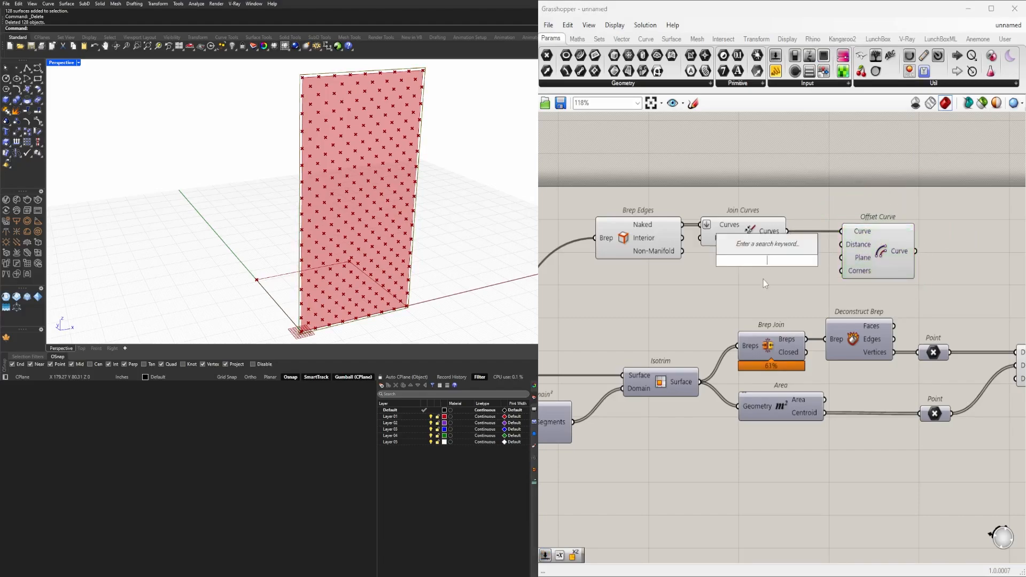
{"action": "left_click", "coordinate": [751, 281]}
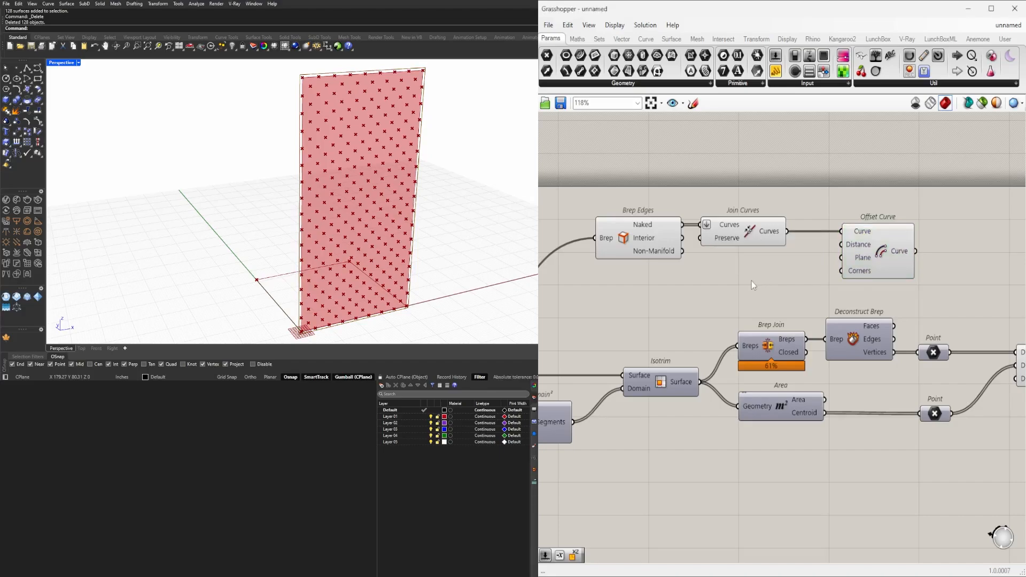
{"action": "double_click", "coordinate": [751, 281]}
{"action": "type", "text": "neg"}
{"action": "left_click", "coordinate": [735, 271]}
{"action": "left_click_drag", "start_coordinate": [735, 275], "coordinate": [729, 274]}
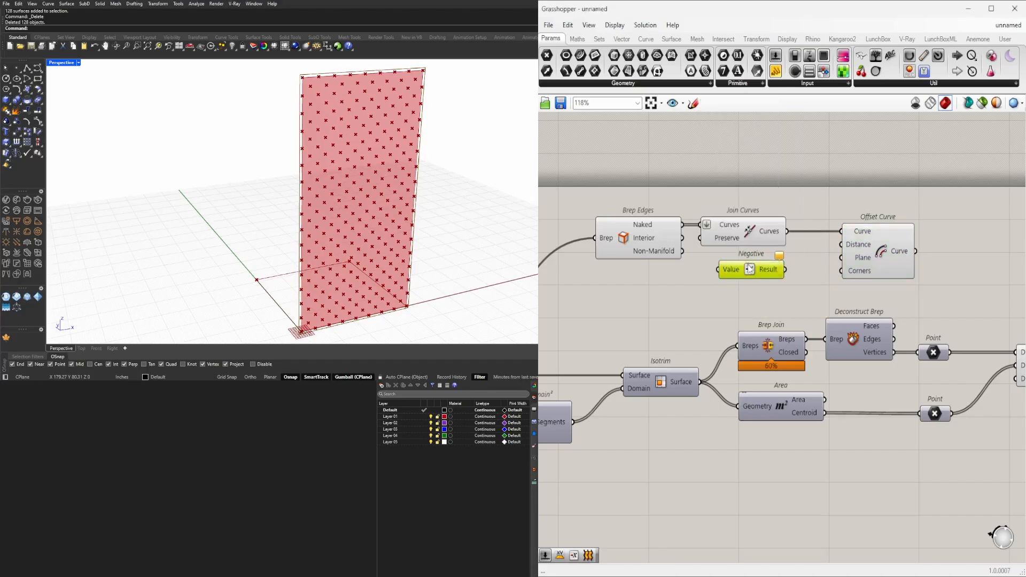
- Add a 1.50 number slider feeding the Negative component's Value and connect the Negative Result to the Offset Curve's Distance
{"action": "left_click", "coordinate": [624, 297]}
{"action": "double_click", "coordinate": [624, 296]}
{"action": "type", "text": "1.50"}
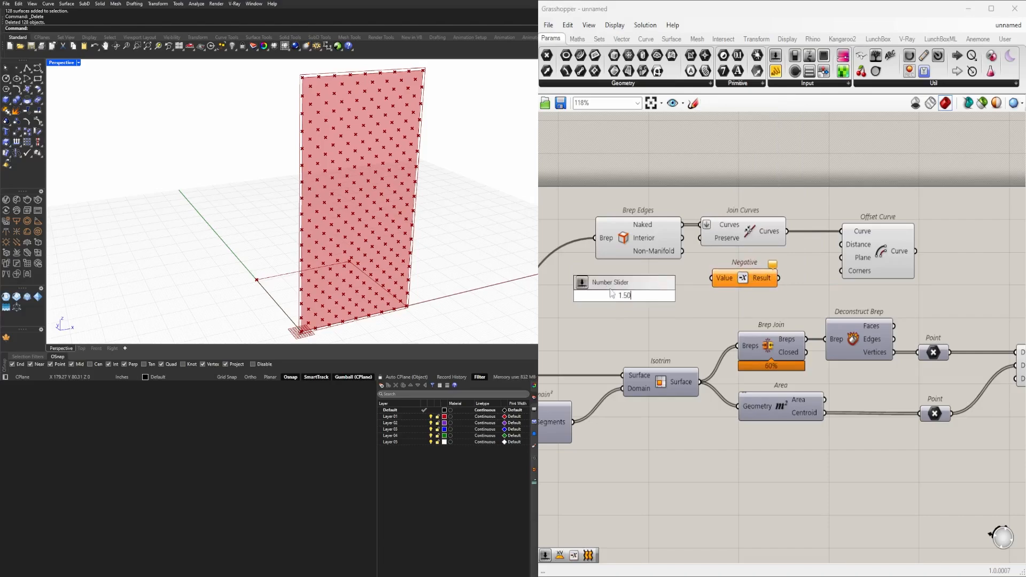
{"action": "left_click", "coordinate": [609, 285]}
{"action": "scroll", "coordinate": [679, 298], "scroll_direction": "up", "scroll_amount": 2}
{"action": "left_click_drag", "start_coordinate": [662, 290], "coordinate": [723, 280]}
{"action": "left_click", "coordinate": [747, 278]}
{"action": "left_click_drag", "start_coordinate": [813, 283], "coordinate": [902, 223]}
{"action": "left_click", "coordinate": [942, 223]}
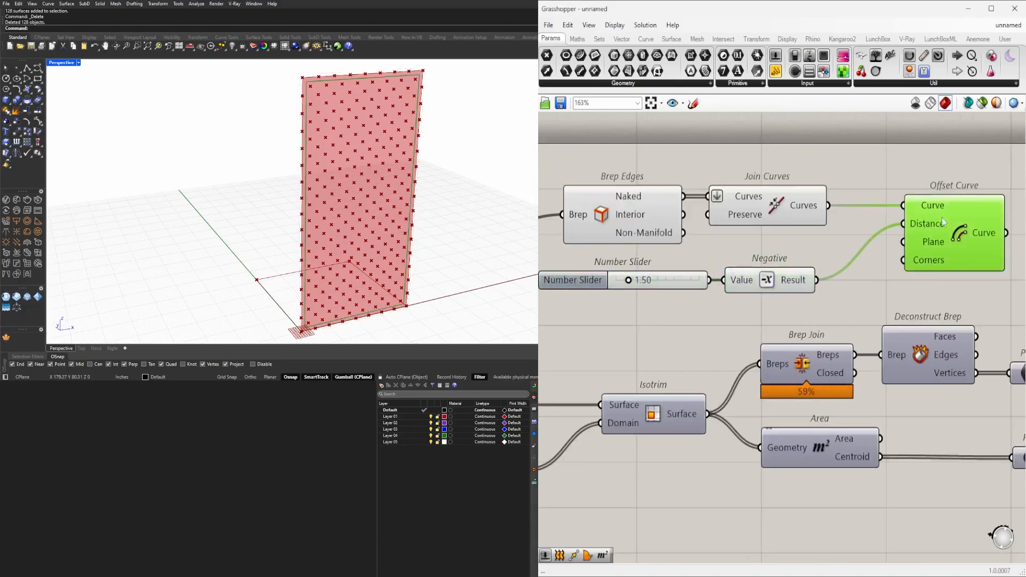
- Set the offset distance slider to 3.49
{"action": "scroll", "coordinate": [731, 285], "scroll_direction": "up", "scroll_amount": 4}
{"action": "left_click_drag", "start_coordinate": [696, 283], "coordinate": [733, 284]}
{"action": "scroll", "coordinate": [750, 258], "scroll_direction": "down", "scroll_amount": 6}
- Add a Boundary Surfaces component and connect the Offset Curve output to its Edges input
{"action": "right_click_drag", "start_coordinate": [893, 252], "coordinate": [719, 276]}
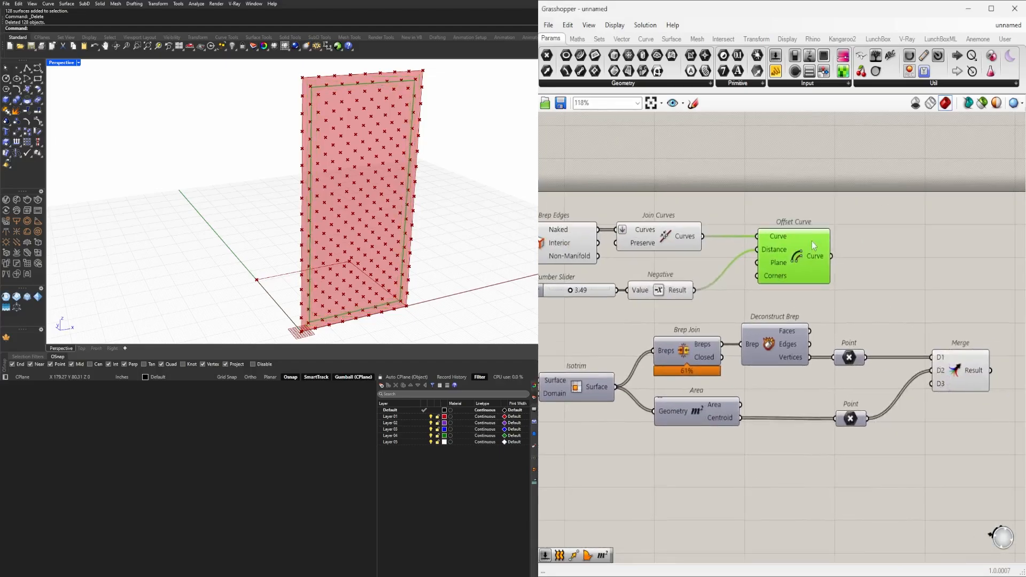
{"action": "left_click_drag", "start_coordinate": [800, 258], "coordinate": [791, 258]}
{"action": "double_click", "coordinate": [860, 250]}
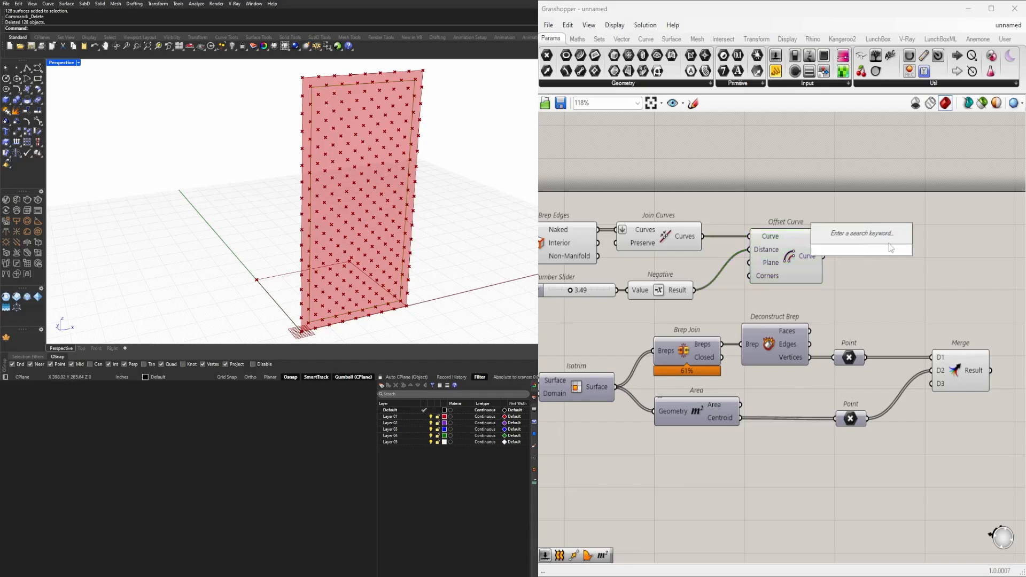
{"action": "type", "text": "BOUND"}
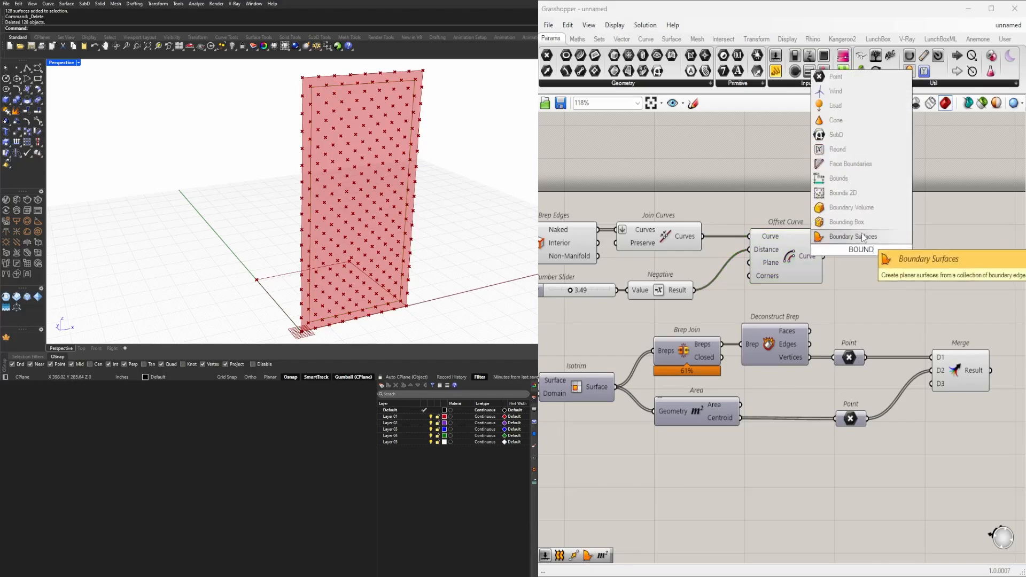
{"action": "key", "text": "Return"}
{"action": "left_click_drag", "start_coordinate": [823, 256], "coordinate": [858, 258]}
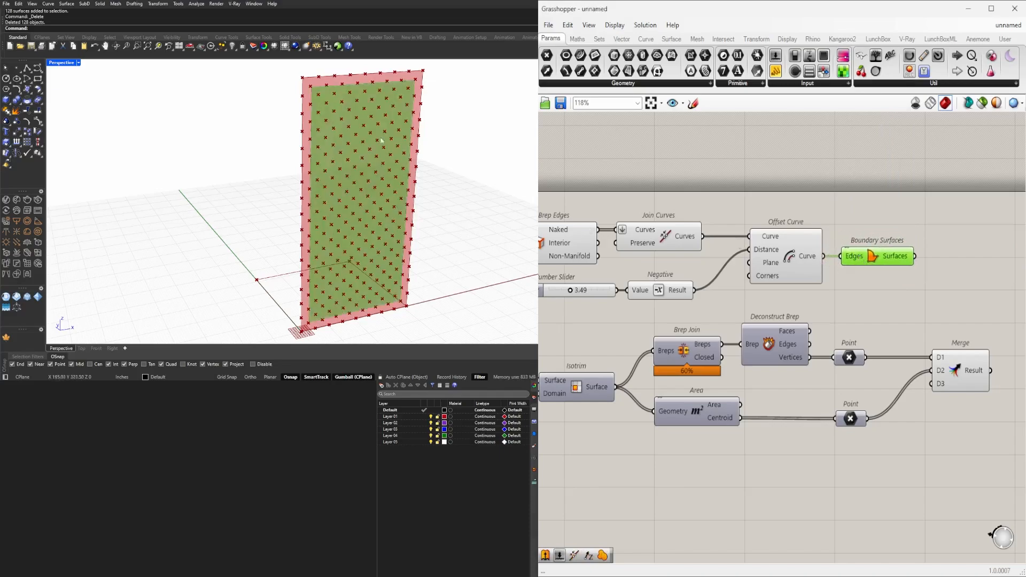
- Insert a Relay on the wire between Extrude and Isotrim, keeping Brep Edges connected directly to the Extrusion output
{"action": "scroll", "coordinate": [835, 374], "scroll_direction": "down", "scroll_amount": 5}
{"action": "left_click_drag", "start_coordinate": [971, 391], "coordinate": [769, 401]}
{"action": "scroll", "coordinate": [653, 309], "scroll_direction": "up", "scroll_amount": 4}
{"action": "double_click", "coordinate": [642, 301]}
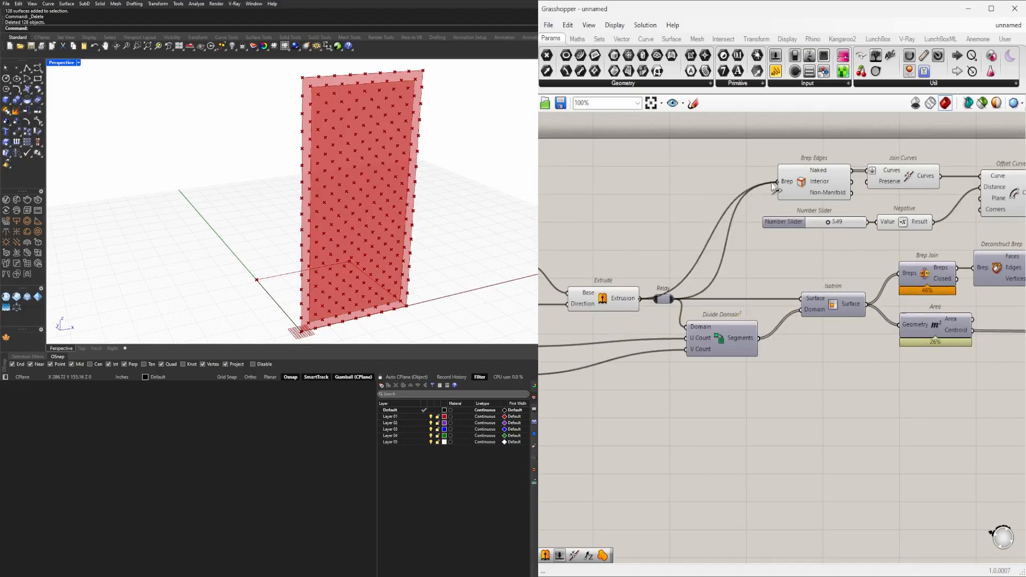
{"action": "scroll", "coordinate": [738, 278], "scroll_direction": "down", "scroll_amount": 4}
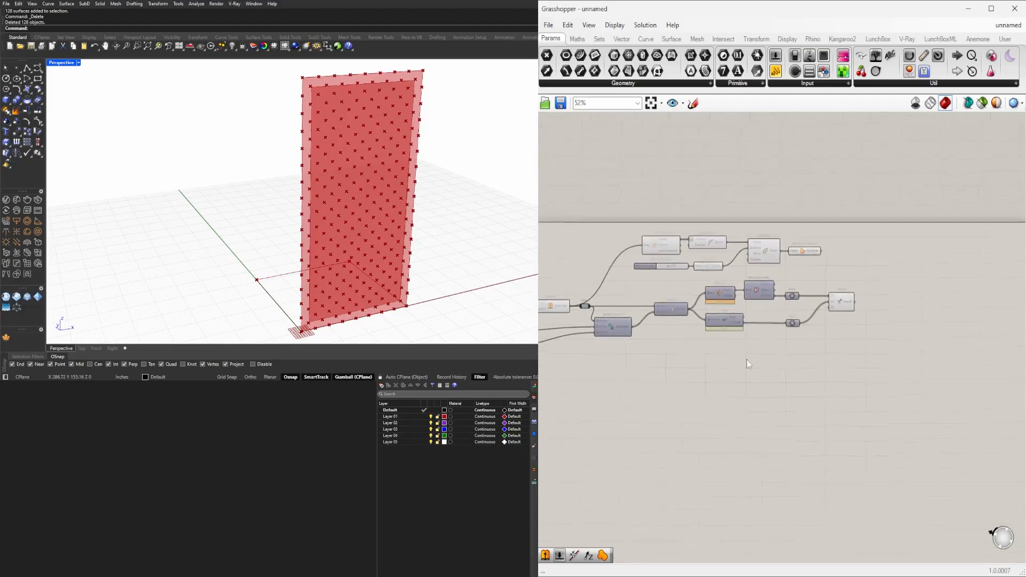
- Move the Relay and all panel division components further downstream to free space after Extrude
{"action": "left_click_drag", "start_coordinate": [900, 374], "coordinate": [585, 288]}
{"action": "left_click_drag", "start_coordinate": [716, 296], "coordinate": [923, 296]}
{"action": "left_click", "coordinate": [792, 291]}
{"action": "scroll", "coordinate": [820, 284], "scroll_direction": "up", "scroll_amount": 4}
- Place the boundary offset components, from Brep Edges to Boundary Surfaces, between the Extrude component and the Relay
{"action": "right_click_drag", "start_coordinate": [820, 283], "coordinate": [954, 272]}
{"action": "left_click_drag", "start_coordinate": [955, 272], "coordinate": [638, 168]}
{"action": "right_click_drag", "start_coordinate": [641, 187], "coordinate": [702, 169]}
{"action": "left_click_drag", "start_coordinate": [702, 181], "coordinate": [620, 230]}
{"action": "scroll", "coordinate": [619, 230], "scroll_direction": "down", "scroll_amount": 3}
{"action": "left_click", "coordinate": [610, 243]}
{"action": "right_click_drag", "start_coordinate": [611, 241], "coordinate": [632, 234]}
- Compare the extruded and offset surfaces and connect the Boundary Surfaces output to the Relay in place of the Extrusion
{"action": "left_click", "coordinate": [570, 271]}
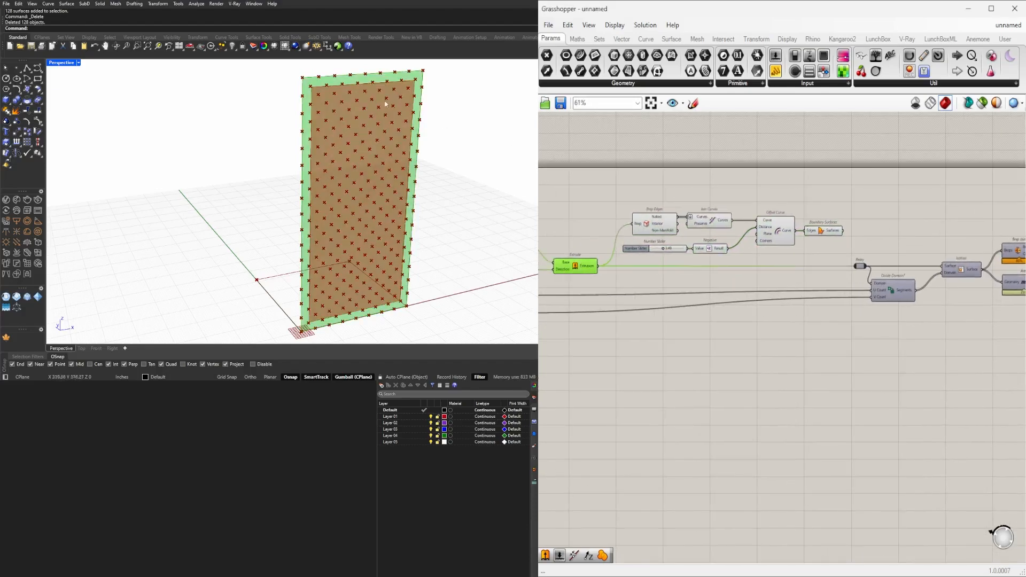
{"action": "scroll", "coordinate": [776, 209], "scroll_direction": "up", "scroll_amount": 3}
{"action": "left_click", "coordinate": [846, 243]}
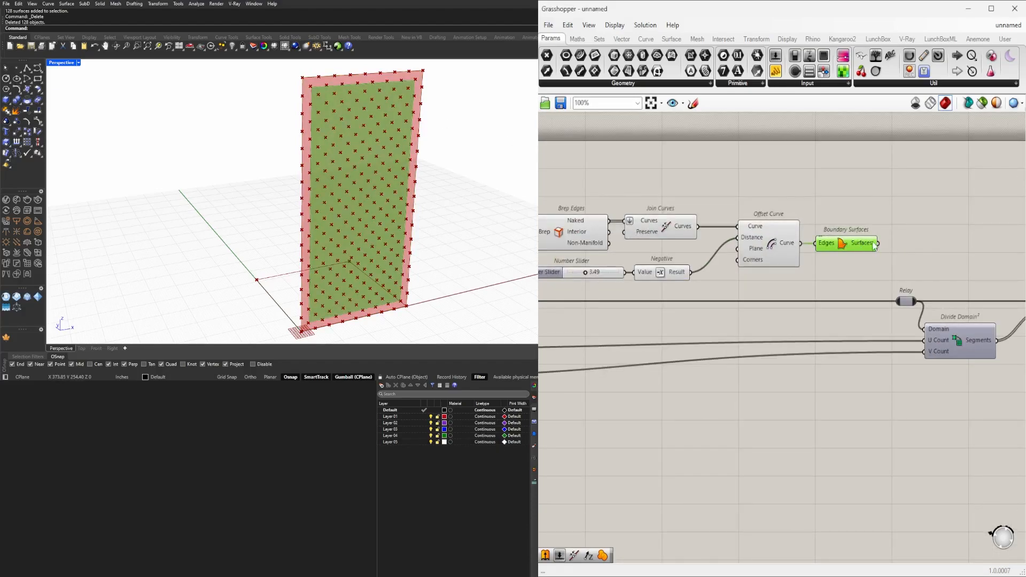
{"action": "left_click_drag", "start_coordinate": [877, 243], "coordinate": [898, 301]}
{"action": "scroll", "coordinate": [768, 264], "scroll_direction": "down", "scroll_amount": 2}
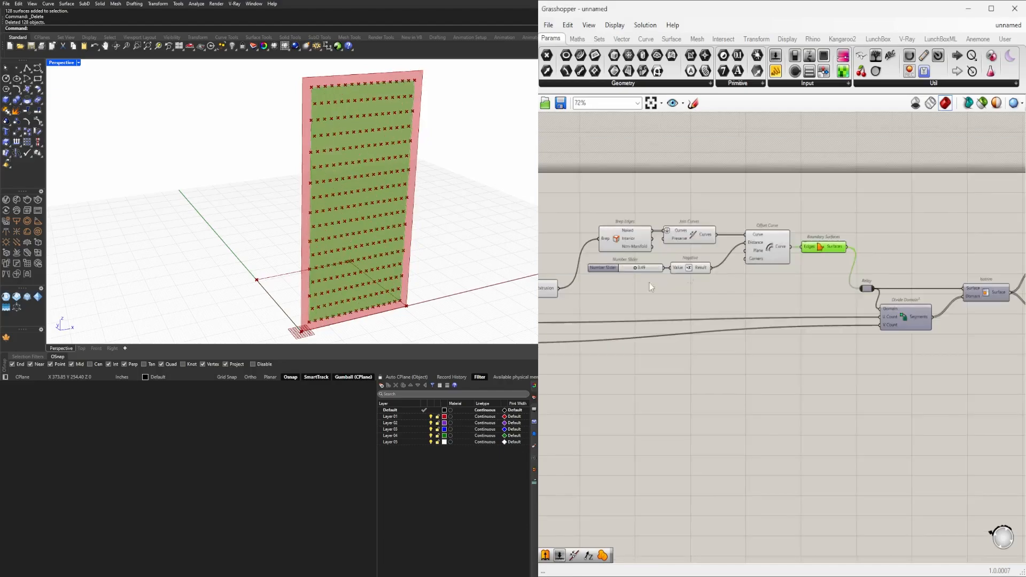
- Move the group from Brep Edges to Boundary Surfaces down into line with the Extrude component
{"action": "right_click_drag", "start_coordinate": [649, 283], "coordinate": [790, 276]}
{"action": "scroll", "coordinate": [668, 297], "scroll_direction": "down", "scroll_amount": 2}
{"action": "right_click_drag", "start_coordinate": [581, 322], "coordinate": [705, 316]}
{"action": "right_click_drag", "start_coordinate": [951, 281], "coordinate": [868, 315]}
{"action": "scroll", "coordinate": [867, 315], "scroll_direction": "up", "scroll_amount": 2}
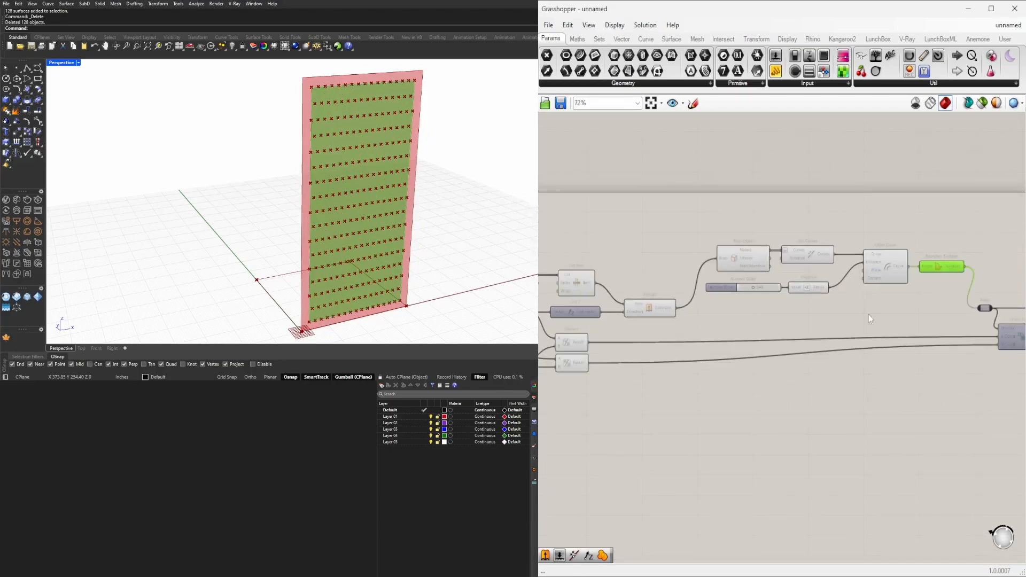
{"action": "left_click_drag", "start_coordinate": [957, 309], "coordinate": [732, 247]}
{"action": "mouse_move", "coordinate": [738, 262]}
{"action": "left_mouse_down"}
{"action": "mouse_move", "coordinate": [728, 297]}
{"action": "mouse_move", "coordinate": [731, 278]}
{"action": "left_mouse_up"}
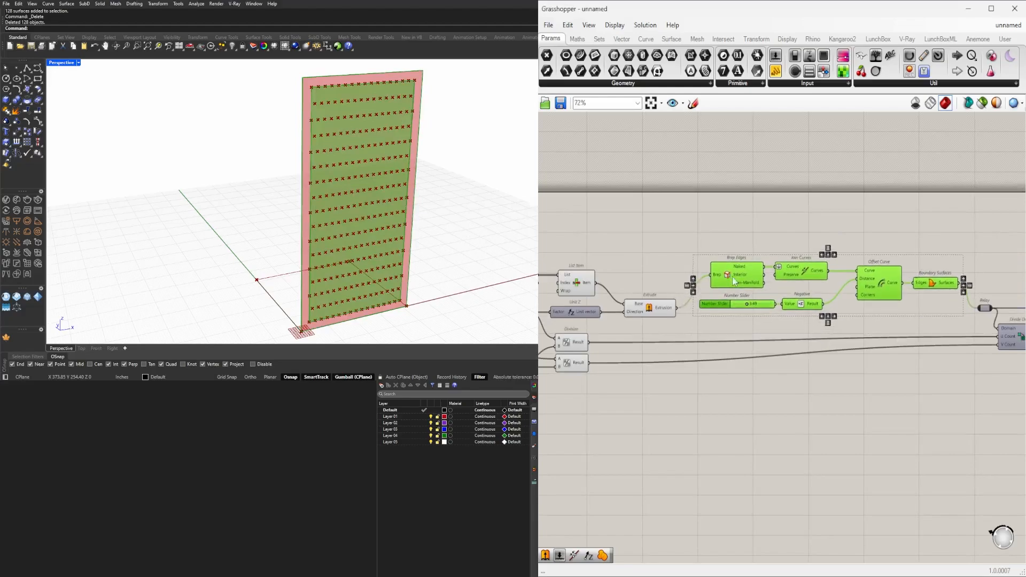
{"action": "left_click", "coordinate": [700, 388]}
- Swap the Division wires so the upper Result feeds Divide Domain²'s V Count and the lower Result feeds its U Count
{"action": "scroll", "coordinate": [787, 355], "scroll_direction": "down", "scroll_amount": 1}
{"action": "right_click_drag", "start_coordinate": [786, 357], "coordinate": [961, 357]}
{"action": "scroll", "coordinate": [834, 360], "scroll_direction": "up", "scroll_amount": 4}
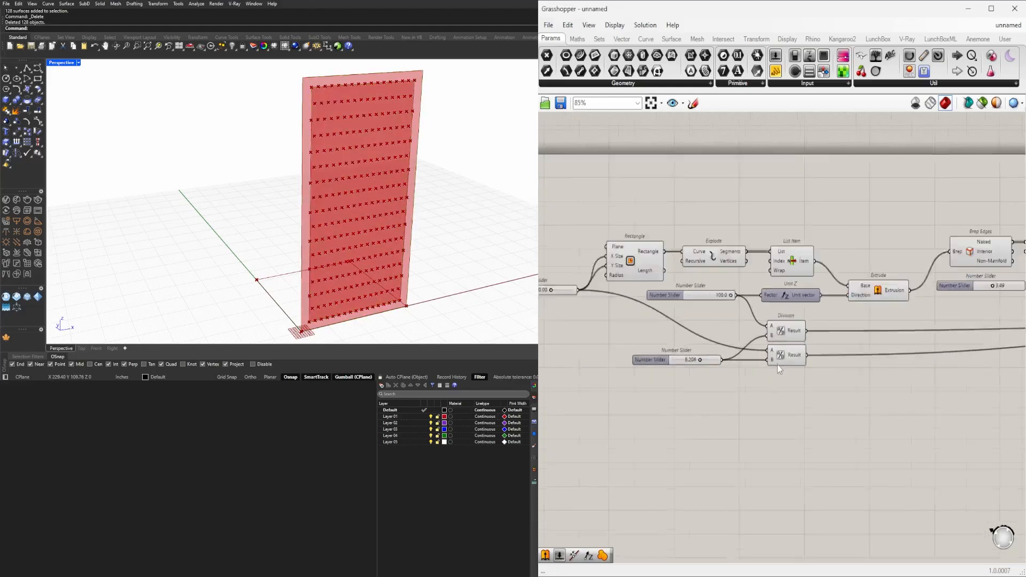
{"action": "scroll", "coordinate": [895, 368], "scroll_direction": "down", "scroll_amount": 2}
{"action": "right_click_drag", "start_coordinate": [898, 368], "coordinate": [640, 326]}
{"action": "scroll", "coordinate": [765, 342], "scroll_direction": "down", "scroll_amount": 1}
{"action": "left_click_drag", "start_coordinate": [591, 328], "coordinate": [999, 324]}
{"action": "left_click_drag", "start_coordinate": [599, 344], "coordinate": [1000, 317]}
{"action": "right_click_drag", "start_coordinate": [592, 361], "coordinate": [782, 359]}
{"action": "scroll", "coordinate": [782, 359], "scroll_direction": "up", "scroll_amount": 3}
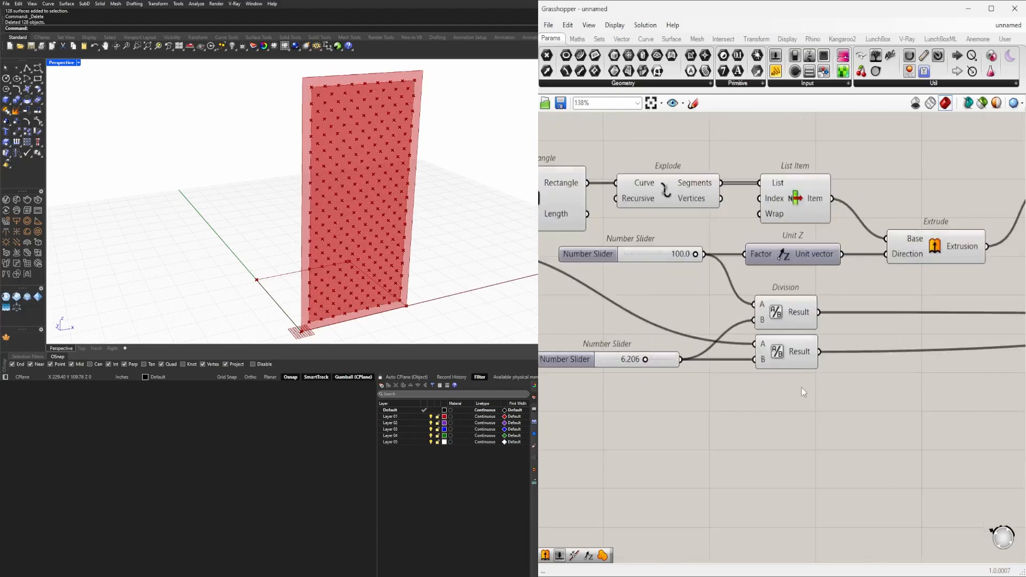
- Tidy the layout by moving both Division components and their slider up below Unit Z and tightening the offset components' spacing
{"action": "left_click_drag", "start_coordinate": [835, 444], "coordinate": [596, 311]}
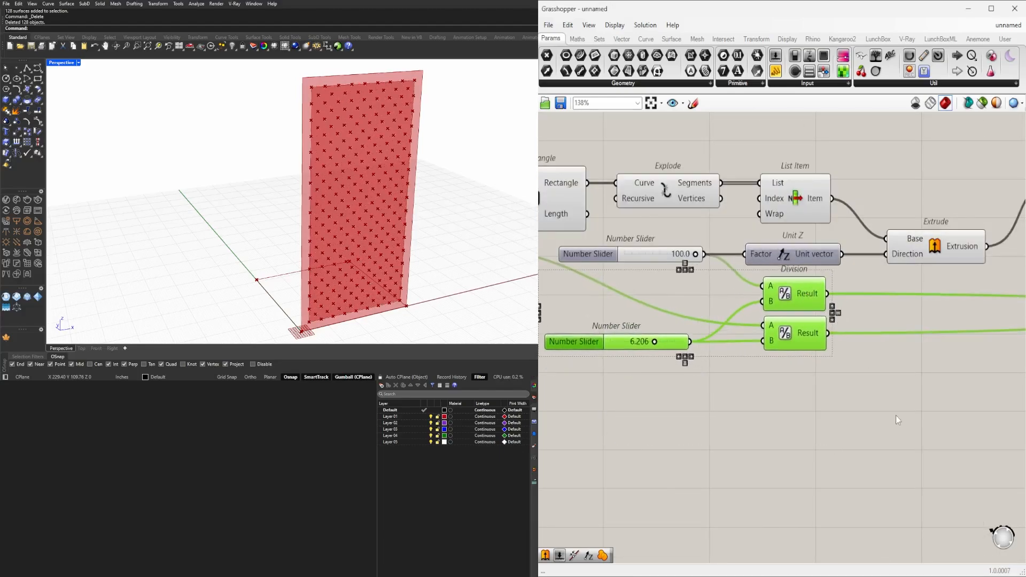
{"action": "scroll", "coordinate": [895, 415], "scroll_direction": "down", "scroll_amount": 4}
{"action": "right_click_drag", "start_coordinate": [811, 338], "coordinate": [844, 331]}
{"action": "left_click_drag", "start_coordinate": [849, 319], "coordinate": [657, 309]}
{"action": "scroll", "coordinate": [676, 290], "scroll_direction": "up", "scroll_amount": 2}
{"action": "left_click_drag", "start_coordinate": [984, 366], "coordinate": [870, 300]}
{"action": "left_click_drag", "start_coordinate": [861, 322], "coordinate": [841, 322]}
{"action": "left_click", "coordinate": [941, 300]}
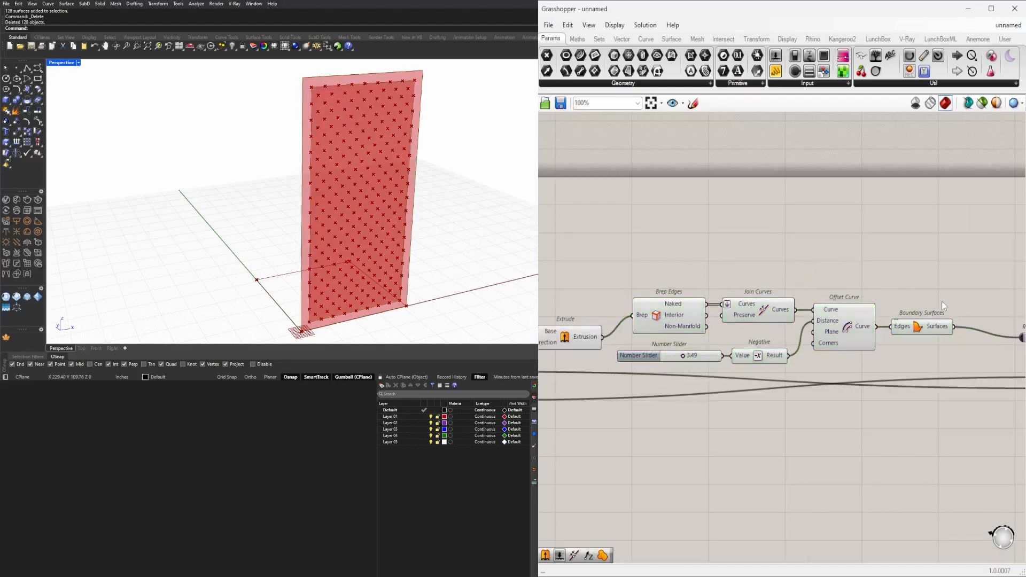
{"action": "scroll", "coordinate": [652, 390], "scroll_direction": "down", "scroll_amount": 2}
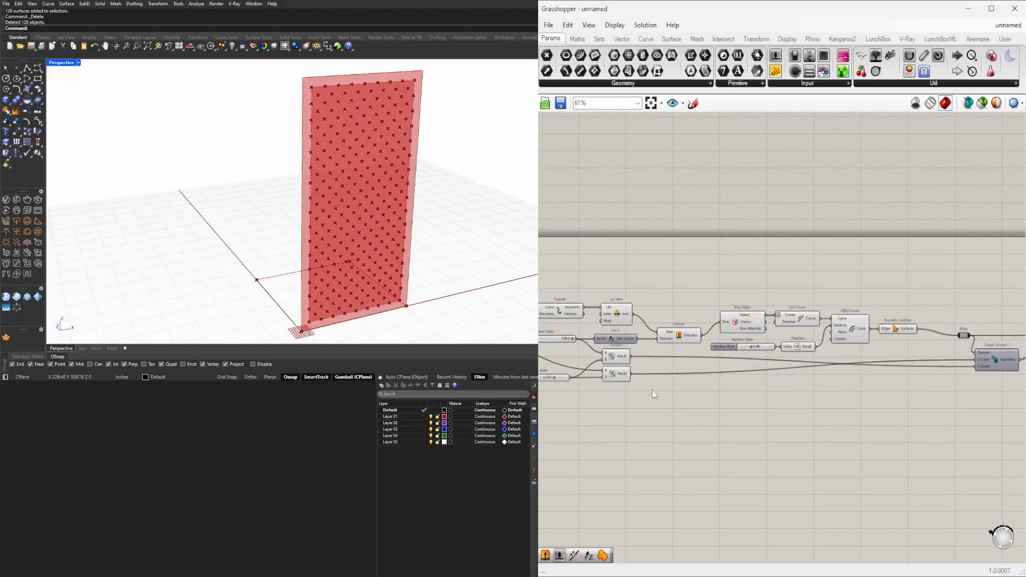
{"action": "left_click", "coordinate": [682, 405]}
- Set the panel size slider feeding both Division components to 7.300
{"action": "scroll", "coordinate": [683, 395], "scroll_direction": "up", "scroll_amount": 8}
{"action": "mouse_move", "coordinate": [754, 352]}
{"action": "left_mouse_down"}
{"action": "mouse_move", "coordinate": [709, 351]}
{"action": "mouse_move", "coordinate": [769, 349]}
{"action": "left_mouse_up"}
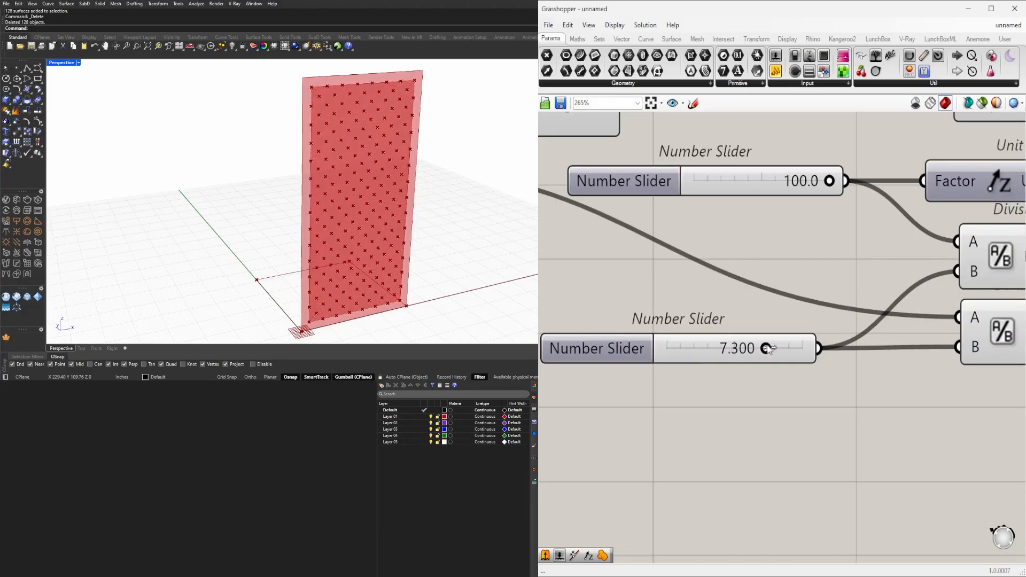
{"action": "scroll", "coordinate": [759, 411], "scroll_direction": "down", "scroll_amount": 6}
{"action": "right_click_drag", "start_coordinate": [636, 348], "coordinate": [716, 331]}
{"action": "scroll", "coordinate": [702, 333], "scroll_direction": "up", "scroll_amount": 4}
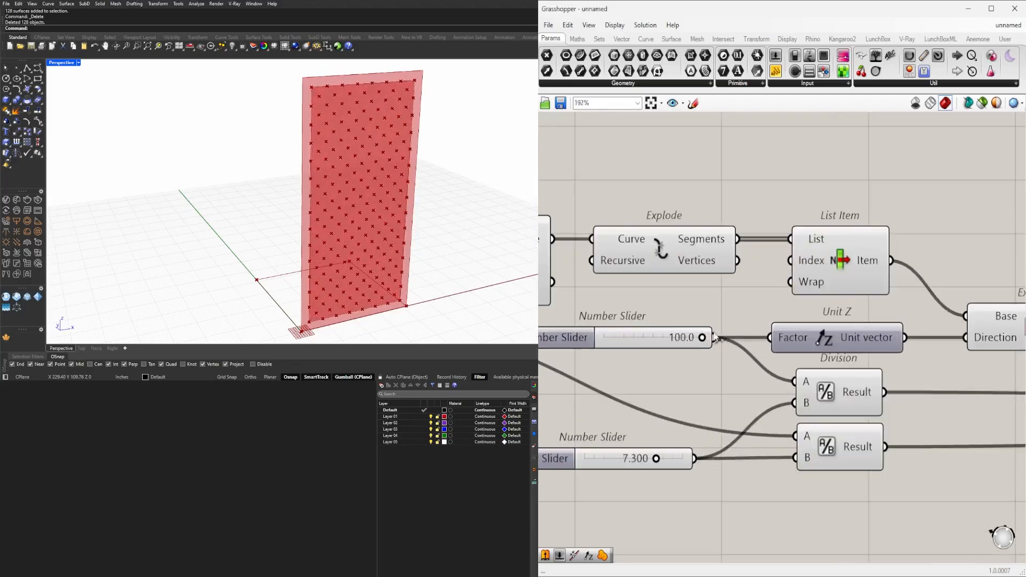
- Set the slider feeding the Negative component to 3.11 to adjust the facade's border offset
{"action": "scroll", "coordinate": [713, 334], "scroll_direction": "down", "scroll_amount": 5}
{"action": "right_click_drag", "start_coordinate": [915, 330], "coordinate": [692, 345]}
{"action": "scroll", "coordinate": [692, 347], "scroll_direction": "up", "scroll_amount": 6}
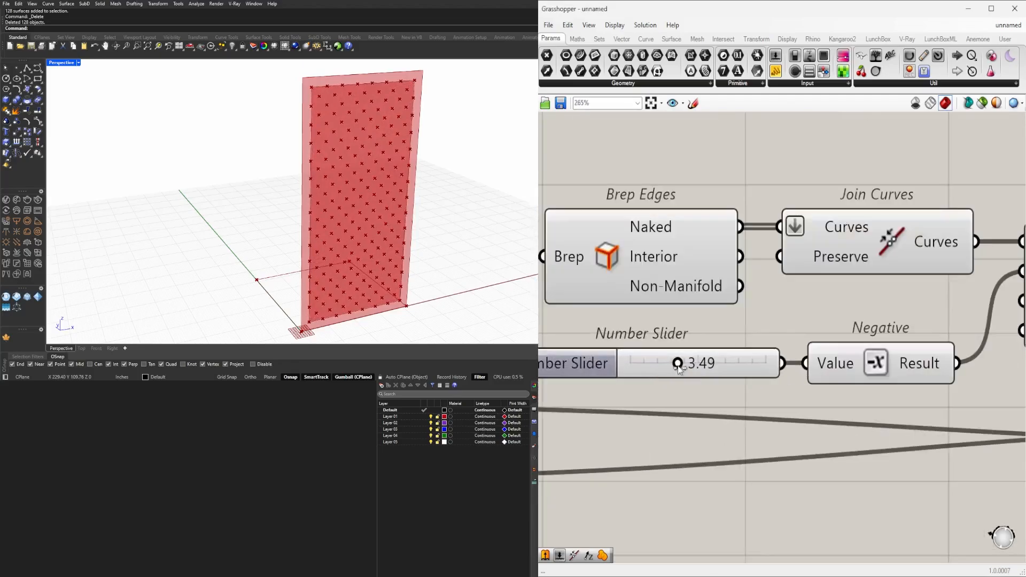
{"action": "mouse_move", "coordinate": [674, 365]}
{"action": "left_mouse_down"}
{"action": "mouse_move", "coordinate": [710, 365]}
{"action": "mouse_move", "coordinate": [673, 364]}
{"action": "left_mouse_up"}
{"action": "scroll", "coordinate": [789, 357], "scroll_direction": "down", "scroll_amount": 3}
{"action": "scroll", "coordinate": [908, 365], "scroll_direction": "down", "scroll_amount": 2}
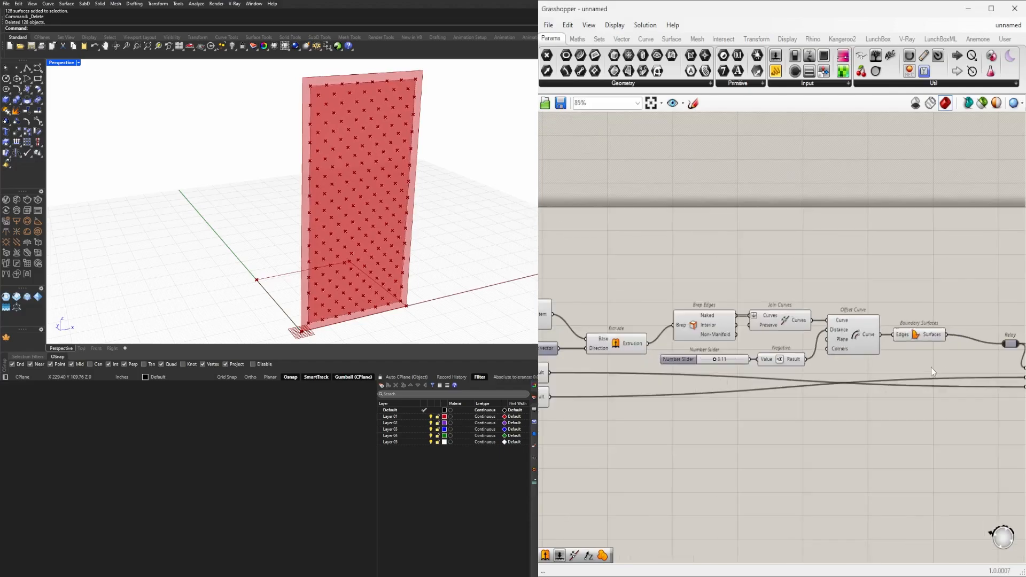
- Turn off the preview of all components from Brep Edges to Boundary Surfaces
{"action": "left_click_drag", "start_coordinate": [931, 367], "coordinate": [658, 284]}
{"action": "middle_click", "coordinate": [706, 262]}
{"action": "left_click", "coordinate": [731, 236]}
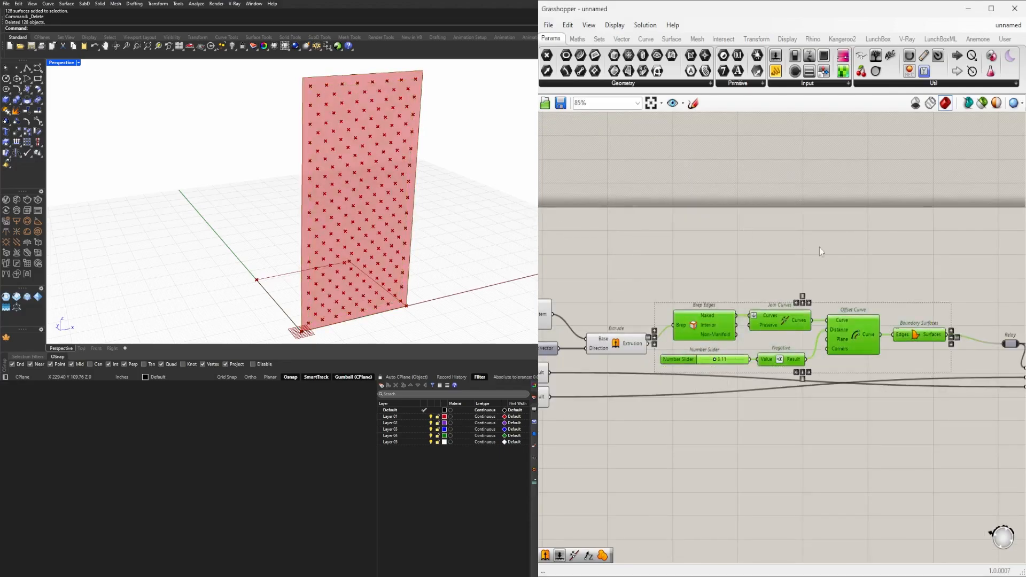
- Examine the panel points along the facade's base and top edge in the viewport
{"action": "right_click_drag", "start_coordinate": [996, 304], "coordinate": [780, 305]}
{"action": "scroll", "coordinate": [839, 309], "scroll_direction": "up", "scroll_amount": 1}
{"action": "right_click_drag", "start_coordinate": [1015, 324], "coordinate": [758, 306]}
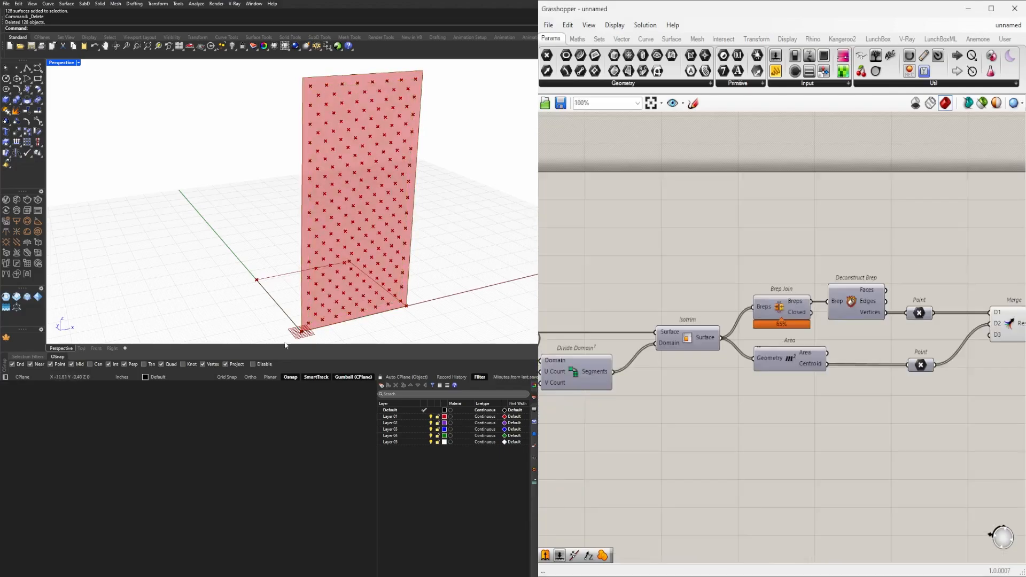
{"action": "right_click_drag", "start_coordinate": [356, 285], "coordinate": [357, 256], "text": "shift"}
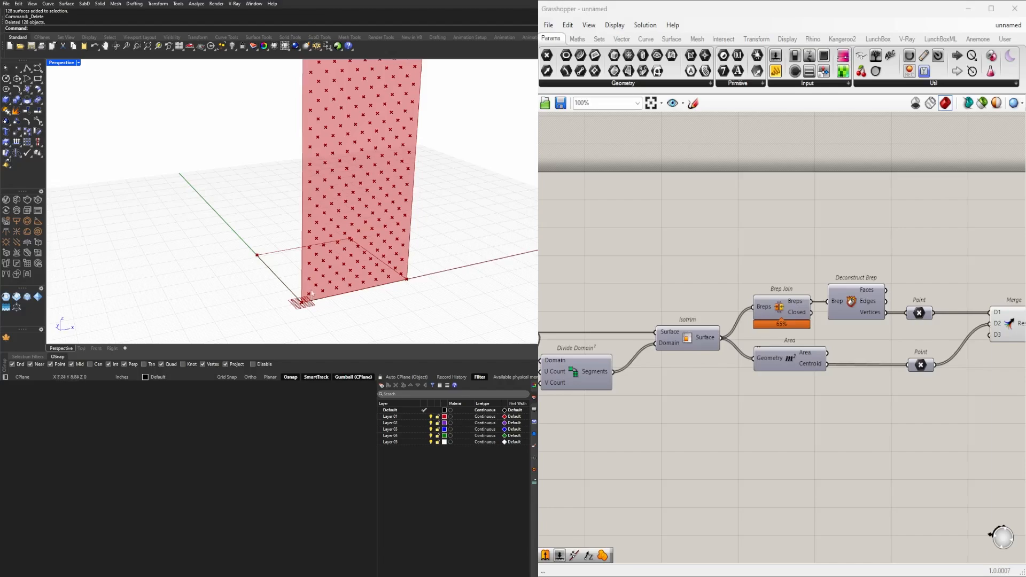
{"action": "mouse_move", "coordinate": [337, 105]}
{"action": "right_mouse_down"}
{"action": "mouse_move", "coordinate": [346, 155]}
{"action": "mouse_move", "coordinate": [343, 109]}
{"action": "right_mouse_up"}
{"action": "right_click_drag", "start_coordinate": [343, 110], "coordinate": [344, 207], "text": "shift"}
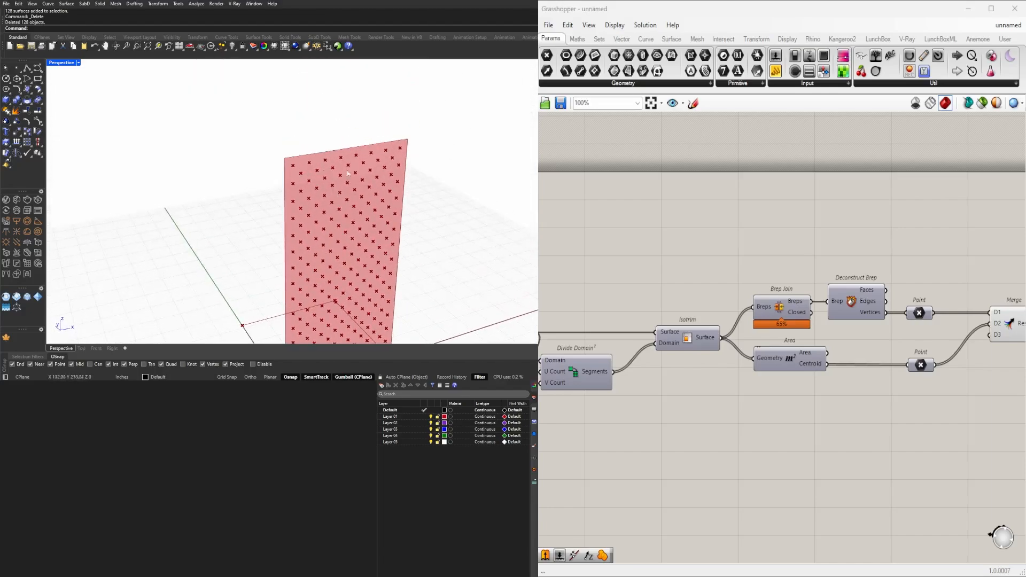
- Add an XZ Plane component after Merge and connect the Merge result to its Origin
{"action": "right_click_drag", "start_coordinate": [876, 285], "coordinate": [546, 261]}
{"action": "double_click", "coordinate": [784, 305]}
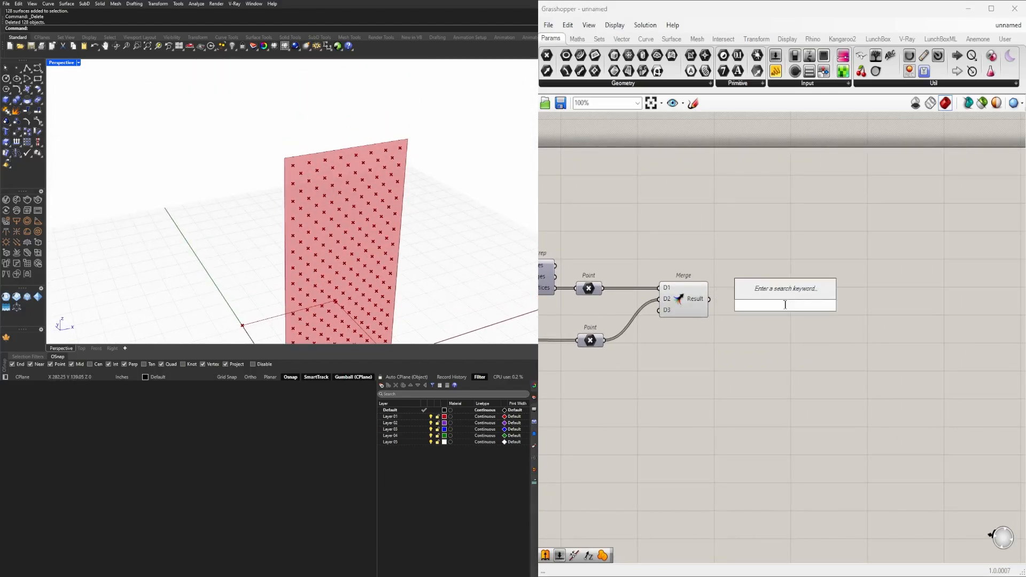
{"action": "type", "text": "x"}
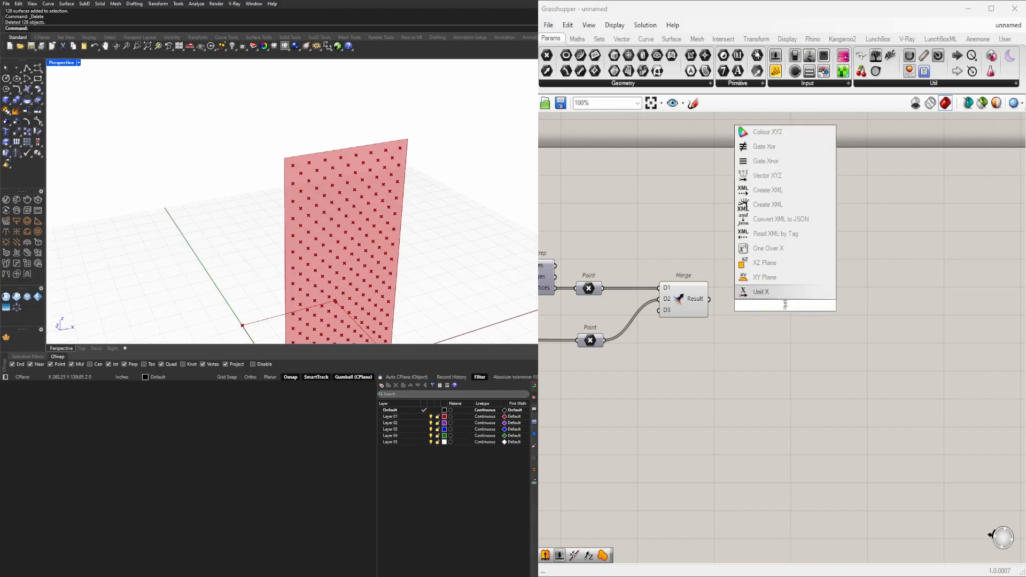
{"action": "type", "text": "z"}
{"action": "left_click", "coordinate": [762, 291]}
{"action": "left_click_drag", "start_coordinate": [708, 299], "coordinate": [762, 275]}
{"action": "left_click", "coordinate": [772, 340]}
- Add a Circle component after XZ Plane and connect the Plane output to its Plane input
{"action": "double_click", "coordinate": [838, 347]}
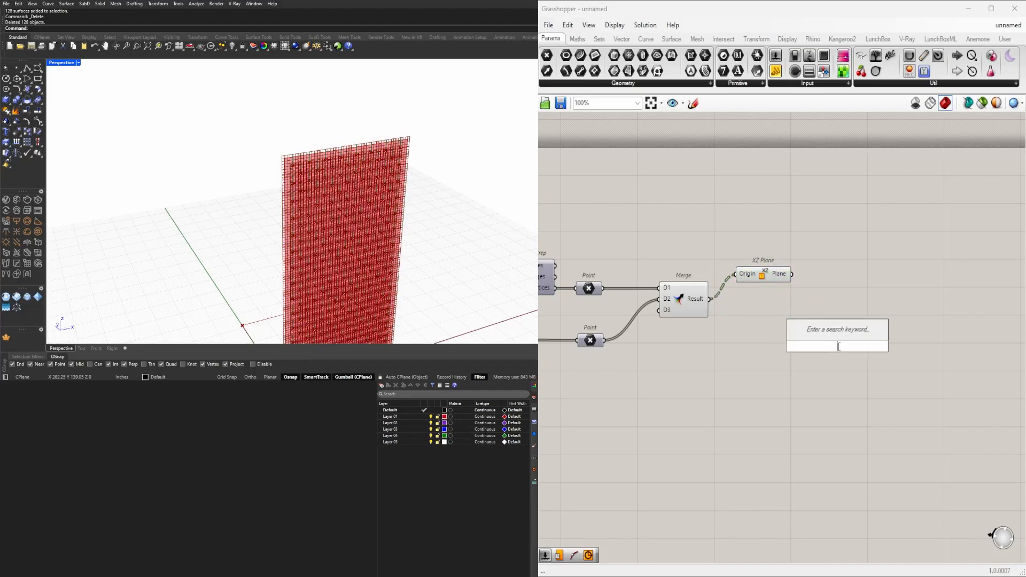
{"action": "type", "text": "circle"}
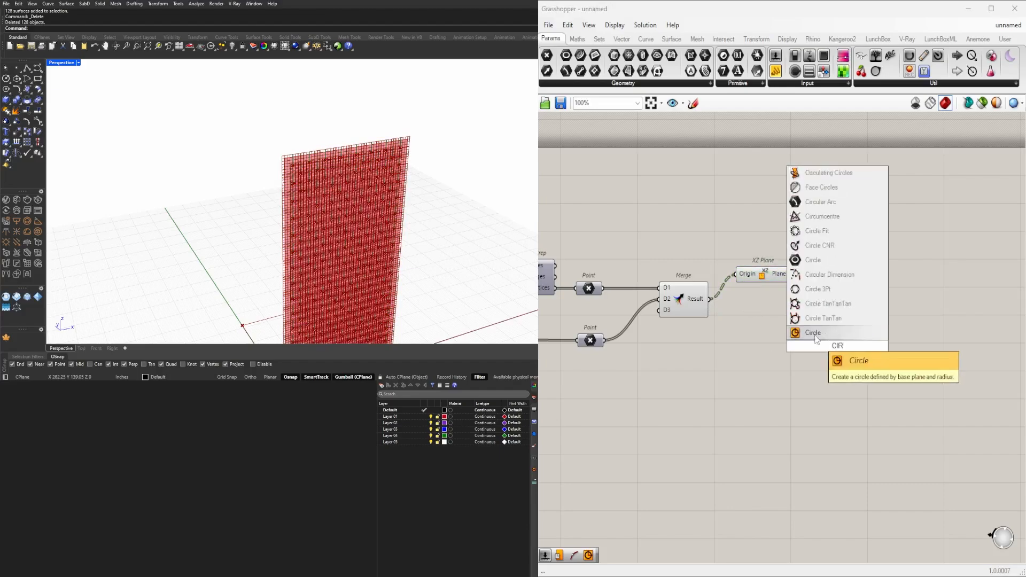
{"action": "key", "text": "Return"}
{"action": "left_click_drag", "start_coordinate": [832, 341], "coordinate": [860, 308]}
- Create a number slider with the value 1.50 and connect it to the Circle's Radius
{"action": "left_click", "coordinate": [741, 351]}
{"action": "double_click", "coordinate": [732, 353]}
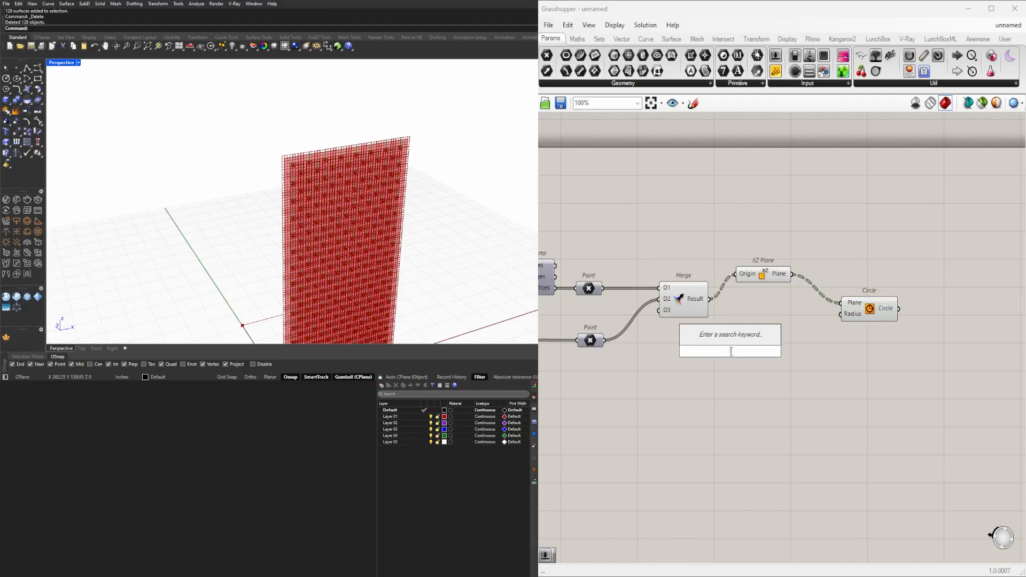
{"action": "type", "text": "1.5"}
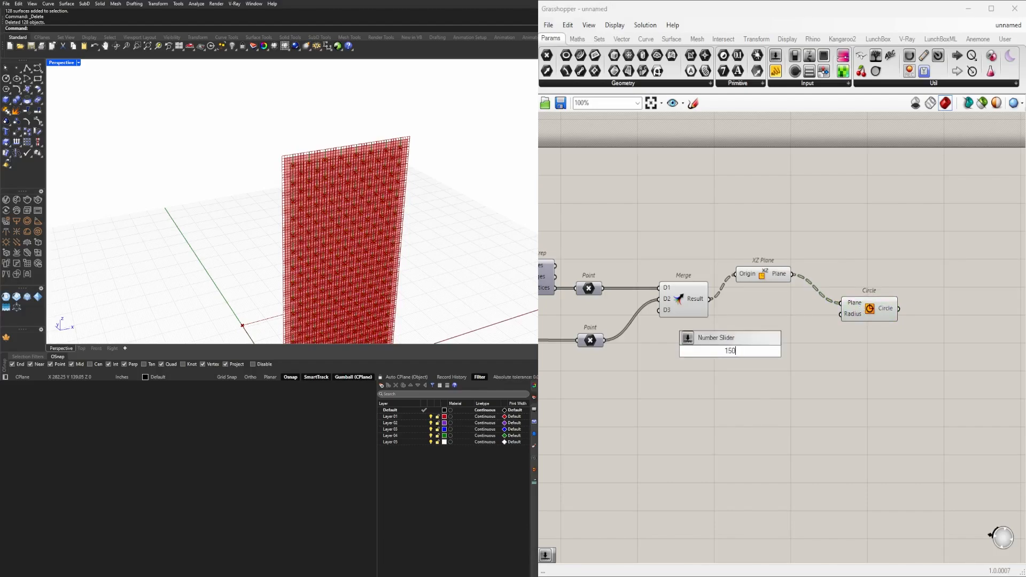
{"action": "type", "text": "0"}
{"action": "key", "text": "BackSpace"}
{"action": "key", "text": "BackSpace"}
{"action": "key", "text": "BackSpace"}
{"action": "type", "text": "1.5"}
{"action": "key", "text": "Return"}
{"action": "scroll", "coordinate": [795, 320], "scroll_direction": "up", "scroll_amount": 3}
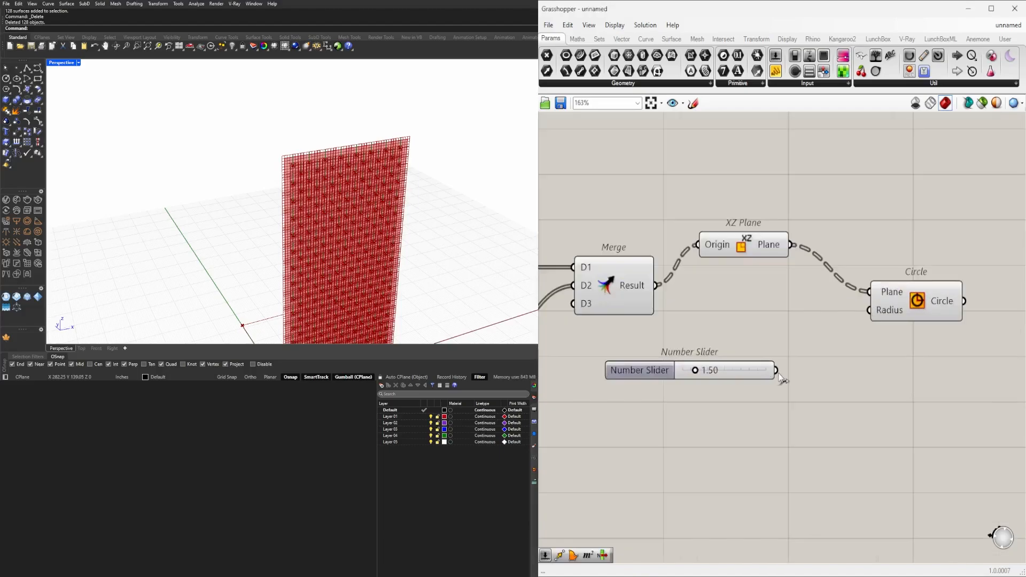
{"action": "left_click_drag", "start_coordinate": [776, 369], "coordinate": [873, 371]}
- Move XZ Plane closer to the radius slider and turn off the preview of Merge and XZ Plane
{"action": "left_click", "coordinate": [731, 252]}
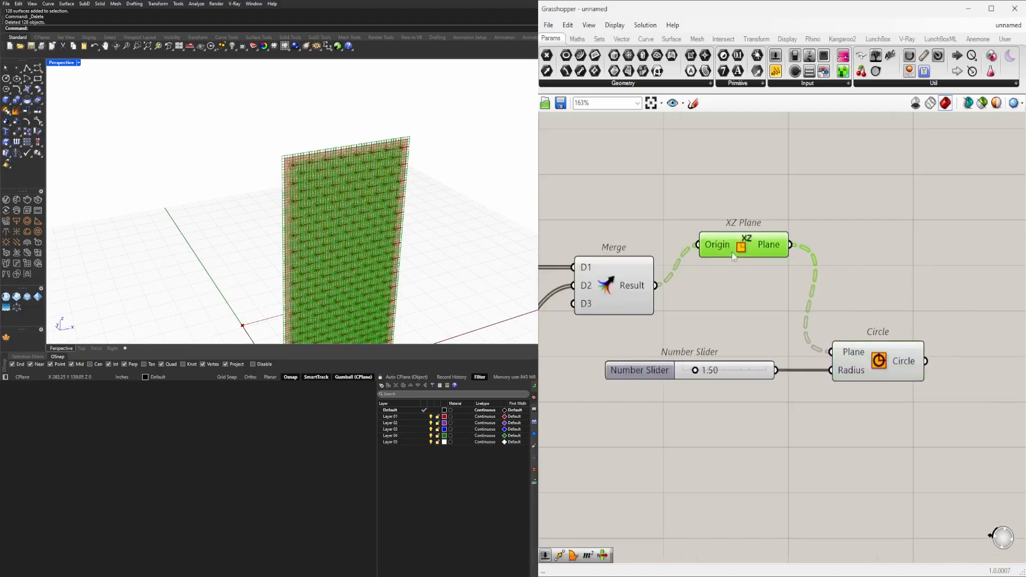
{"action": "left_click_drag", "start_coordinate": [732, 251], "coordinate": [719, 287]}
{"action": "right_click_drag", "start_coordinate": [697, 385], "coordinate": [792, 346]}
{"action": "scroll", "coordinate": [795, 348], "scroll_direction": "down", "scroll_amount": 2}
{"action": "left_click_drag", "start_coordinate": [854, 308], "coordinate": [722, 239]}
{"action": "middle_click", "coordinate": [746, 227]}
{"action": "left_click", "coordinate": [773, 193]}
- Enlarge the circles with the Radius slider and set the panel size slider feeding both Division components to 10.000
{"action": "scroll", "coordinate": [795, 333], "scroll_direction": "up", "scroll_amount": 5}
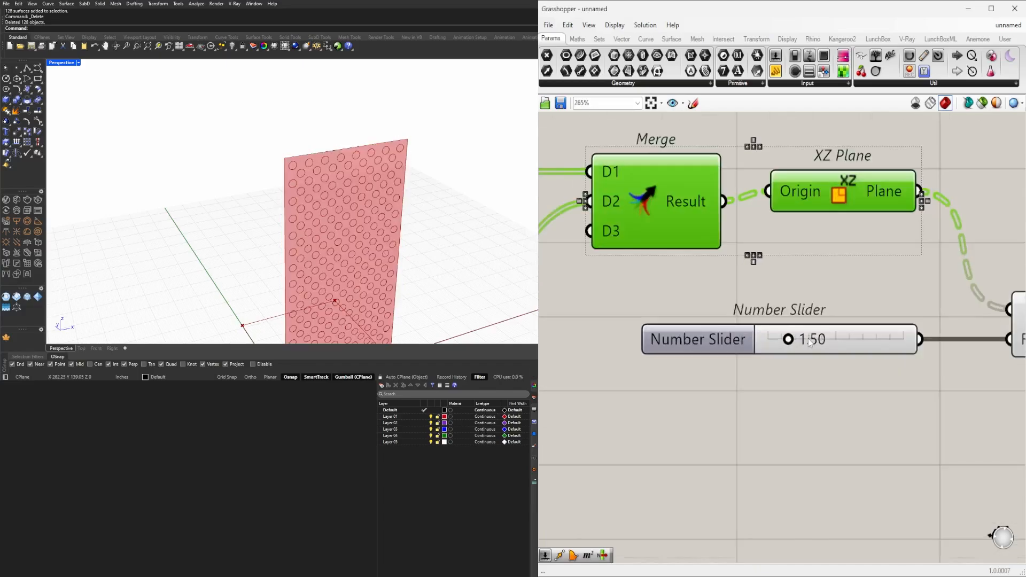
{"action": "left_click_drag", "start_coordinate": [789, 340], "coordinate": [831, 344]}
{"action": "scroll", "coordinate": [817, 315], "scroll_direction": "down", "scroll_amount": 5}
{"action": "right_click_drag", "start_coordinate": [716, 259], "coordinate": [965, 224]}
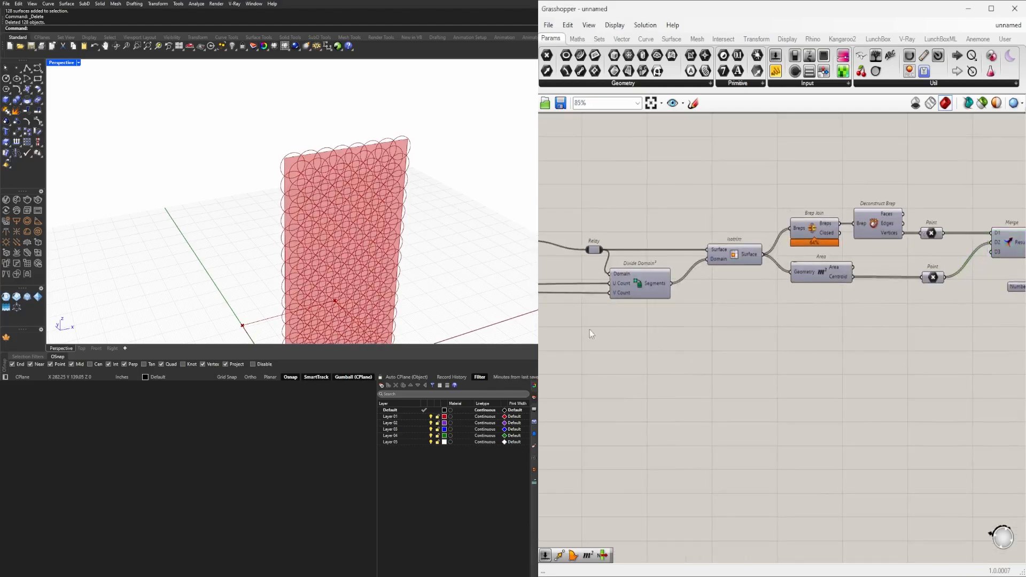
{"action": "right_click_drag", "start_coordinate": [588, 329], "coordinate": [985, 334]}
{"action": "right_click_drag", "start_coordinate": [618, 313], "coordinate": [833, 303]}
{"action": "scroll", "coordinate": [744, 308], "scroll_direction": "up", "scroll_amount": 4}
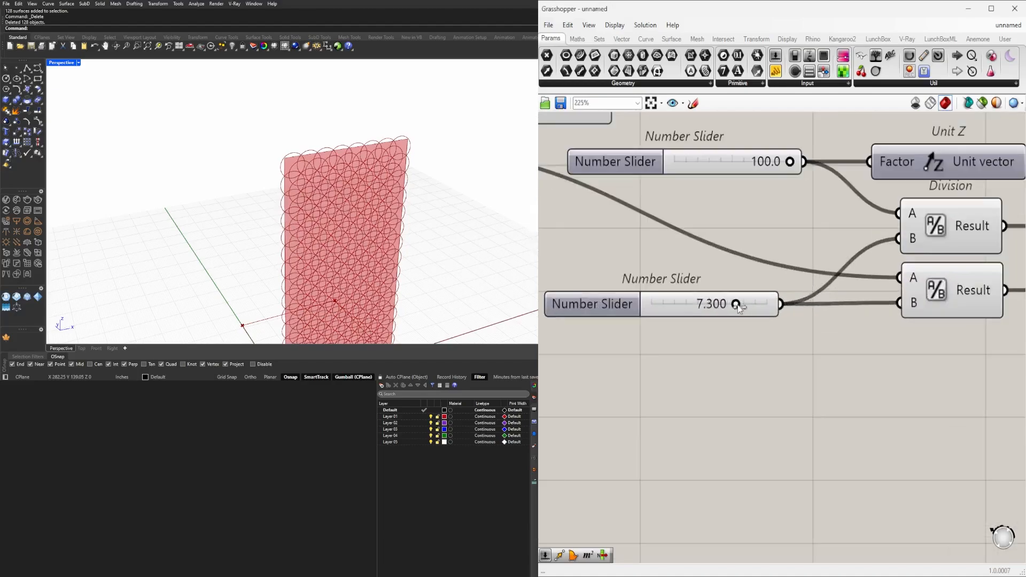
{"action": "left_click_drag", "start_coordinate": [743, 308], "coordinate": [773, 308]}
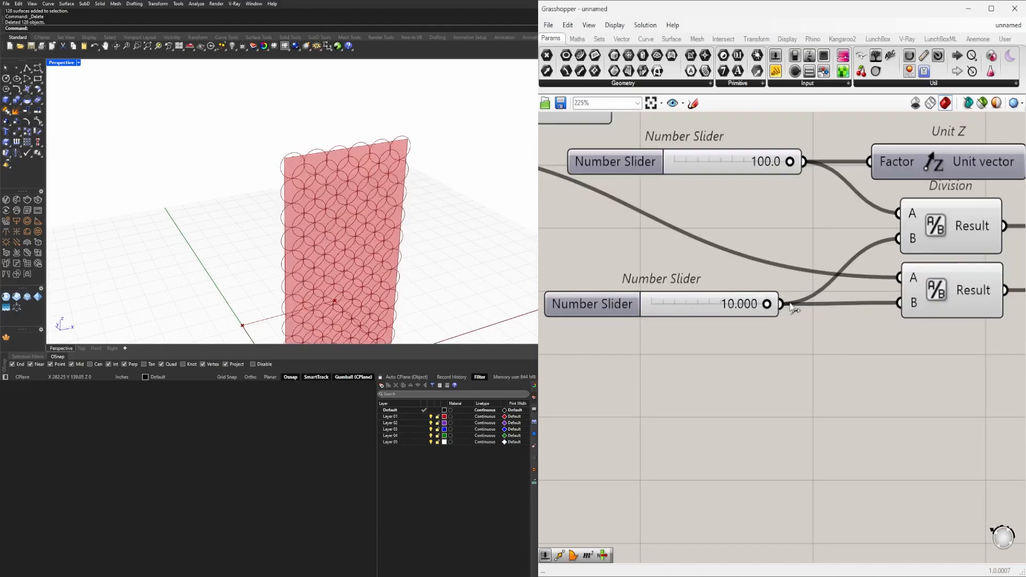
- Raise the panel size slider's maximum to 20 and set the slider to 16.034
{"action": "double_click", "coordinate": [580, 311]}
{"action": "double_click", "coordinate": [634, 340]}
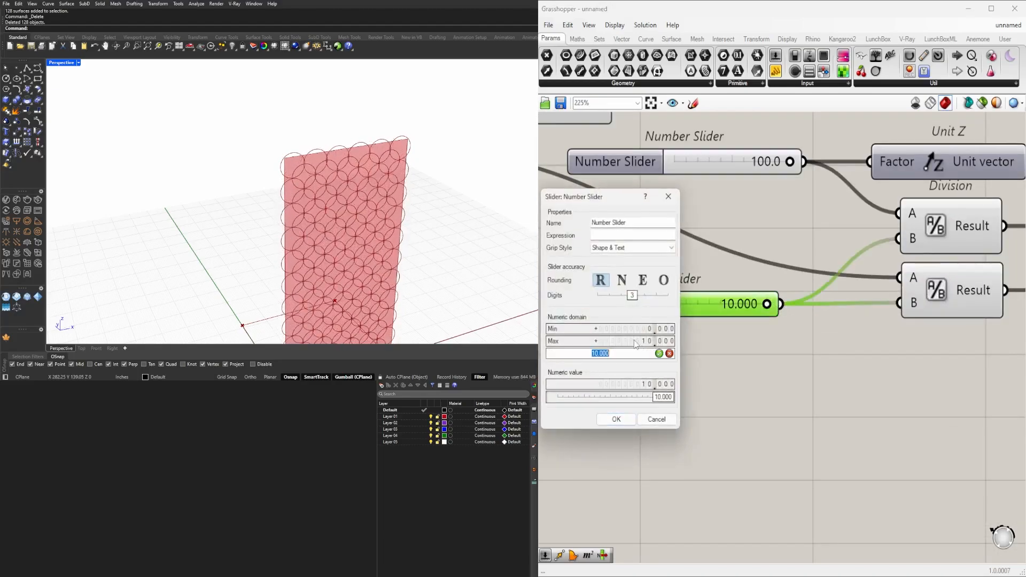
{"action": "key", "text": "Return"}
{"action": "key", "text": "Return"}
{"action": "left_click", "coordinate": [614, 302]}
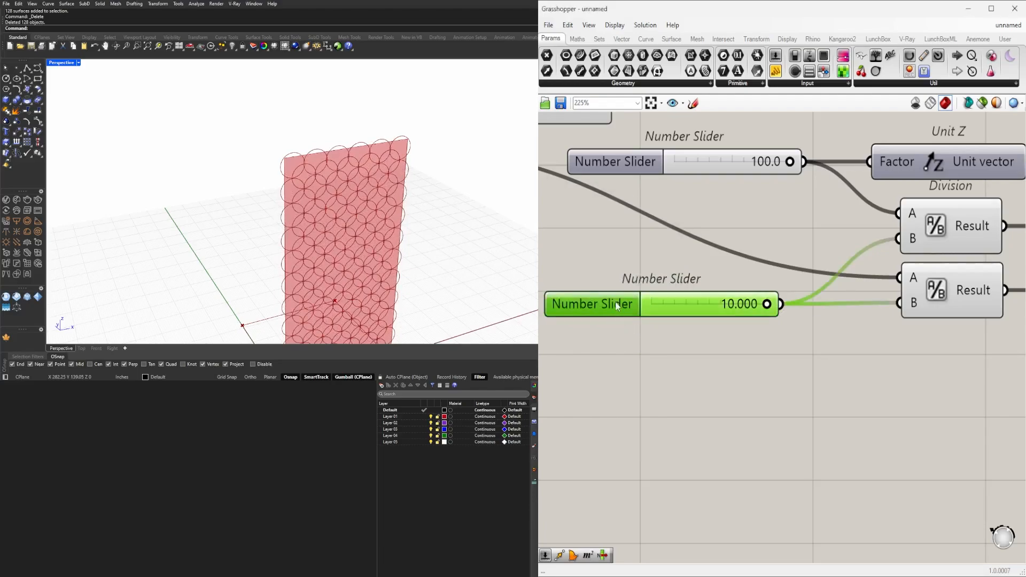
{"action": "double_click", "coordinate": [614, 301]}
{"action": "double_click", "coordinate": [634, 331]}
{"action": "type", "text": "2"}
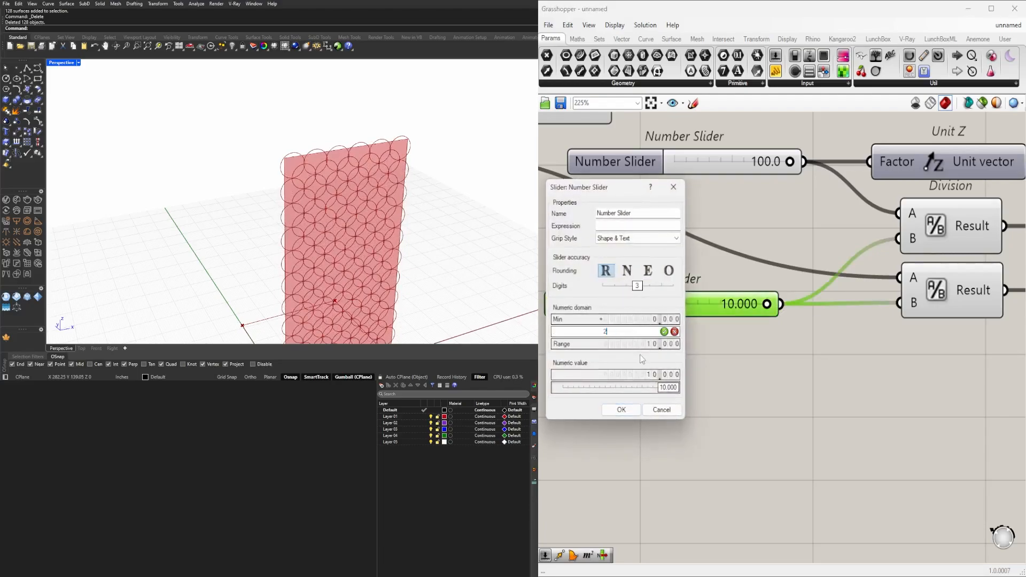
{"action": "type", "text": "0"}
{"action": "left_click", "coordinate": [621, 409]}
{"action": "left_click_drag", "start_coordinate": [709, 304], "coordinate": [745, 304]}
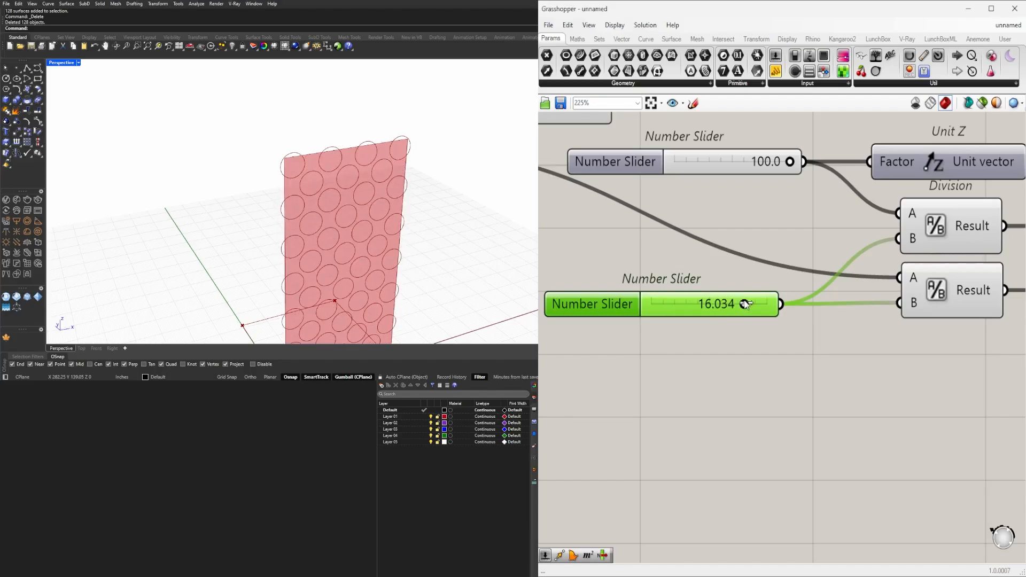
- Set the border offset slider feeding the Negative component to 5.62
{"action": "scroll", "coordinate": [800, 308], "scroll_direction": "down", "scroll_amount": 5}
{"action": "right_click_drag", "start_coordinate": [807, 310], "coordinate": [584, 348]}
{"action": "right_click_drag", "start_coordinate": [902, 297], "coordinate": [704, 299]}
{"action": "scroll", "coordinate": [704, 300], "scroll_direction": "up", "scroll_amount": 5}
{"action": "scroll", "coordinate": [628, 312], "scroll_direction": "up", "scroll_amount": 4}
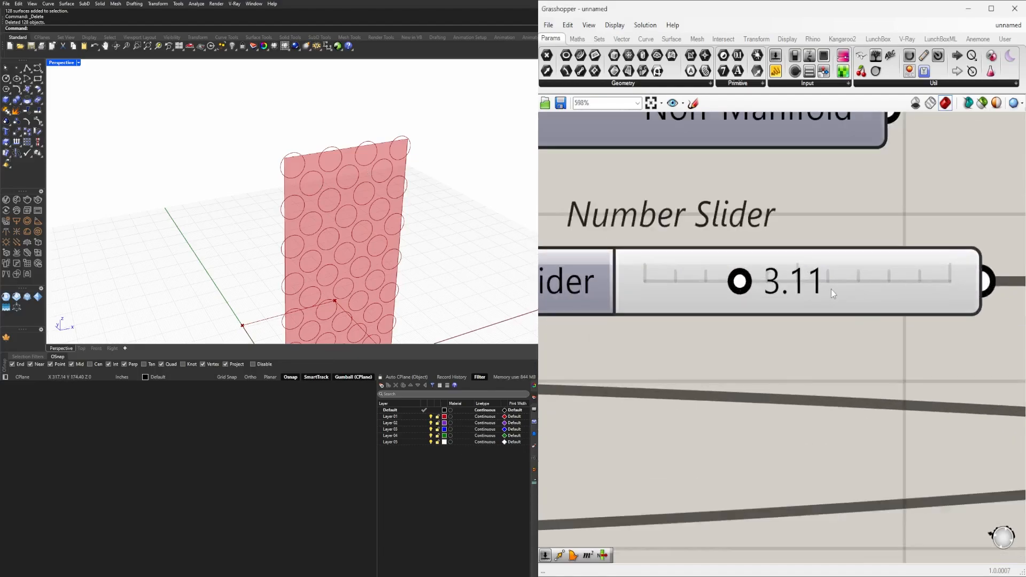
{"action": "left_click_drag", "start_coordinate": [750, 285], "coordinate": [818, 279]}
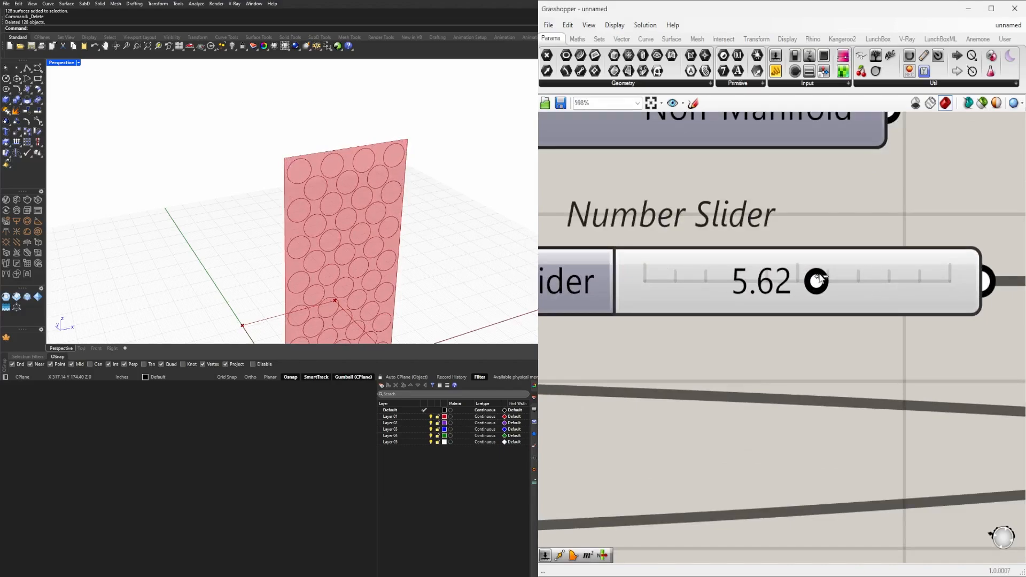
- Set the Circle's Radius slider to 3.72 and orbit around to view the whole facade
{"action": "scroll", "coordinate": [816, 279], "scroll_direction": "down", "scroll_amount": 7}
{"action": "right_click_drag", "start_coordinate": [650, 361], "coordinate": [793, 292]}
{"action": "scroll", "coordinate": [794, 291], "scroll_direction": "down", "scroll_amount": 3}
{"action": "right_click_drag", "start_coordinate": [993, 278], "coordinate": [675, 320]}
{"action": "right_click_drag", "start_coordinate": [994, 320], "coordinate": [726, 317]}
{"action": "scroll", "coordinate": [754, 311], "scroll_direction": "up", "scroll_amount": 6}
{"action": "left_click_drag", "start_coordinate": [730, 305], "coordinate": [719, 305]}
{"action": "right_click_drag", "start_coordinate": [317, 193], "coordinate": [376, 163]}
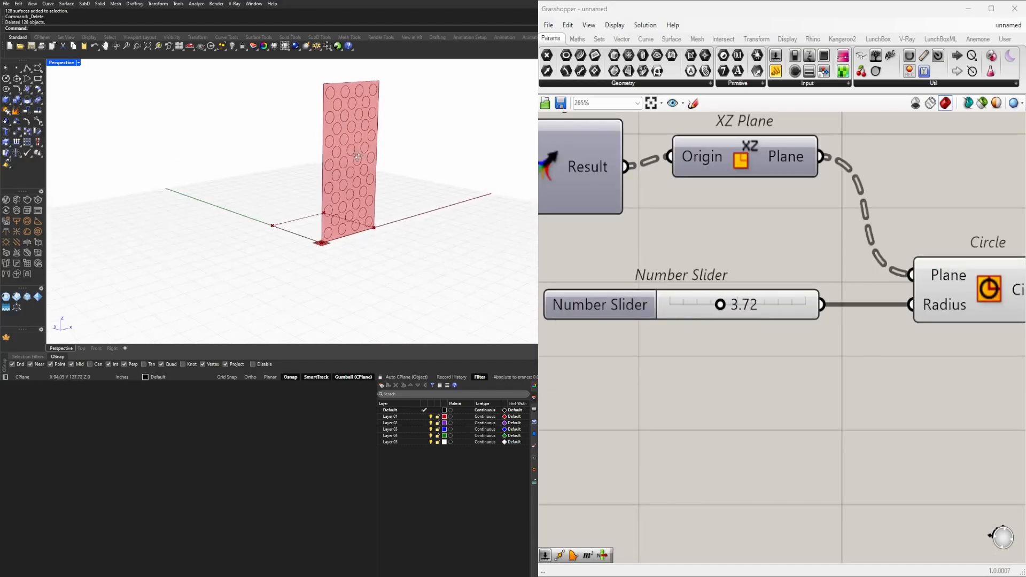
- Set the panel size slider feeding both Division components to 5.119
{"action": "scroll", "coordinate": [562, 401], "scroll_direction": "down", "scroll_amount": 5}
{"action": "right_click_drag", "start_coordinate": [562, 401], "coordinate": [763, 349]}
{"action": "scroll", "coordinate": [764, 350], "scroll_direction": "down", "scroll_amount": 5}
{"action": "scroll", "coordinate": [569, 382], "scroll_direction": "up", "scroll_amount": 5}
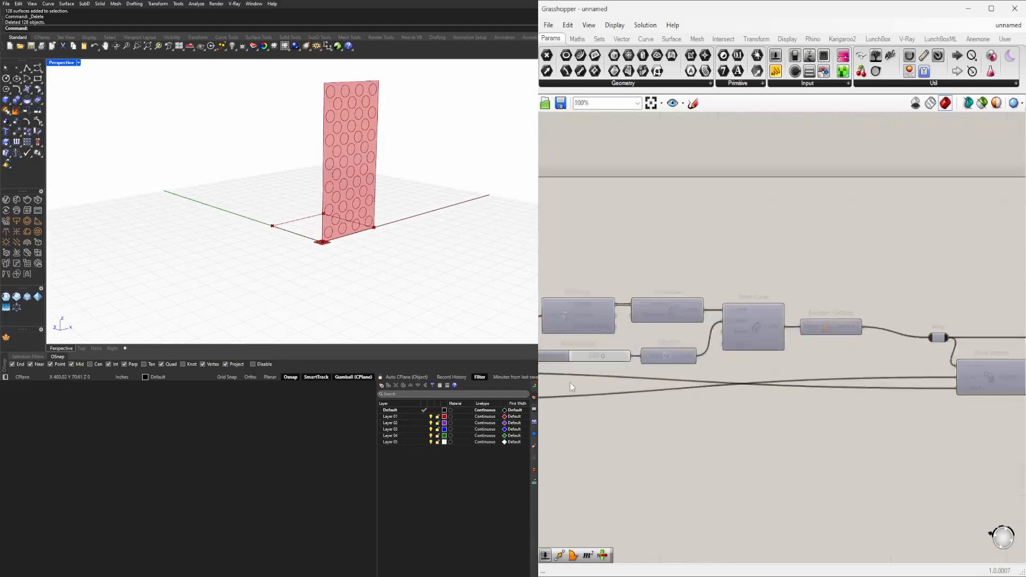
{"action": "right_click_drag", "start_coordinate": [569, 383], "coordinate": [729, 342]}
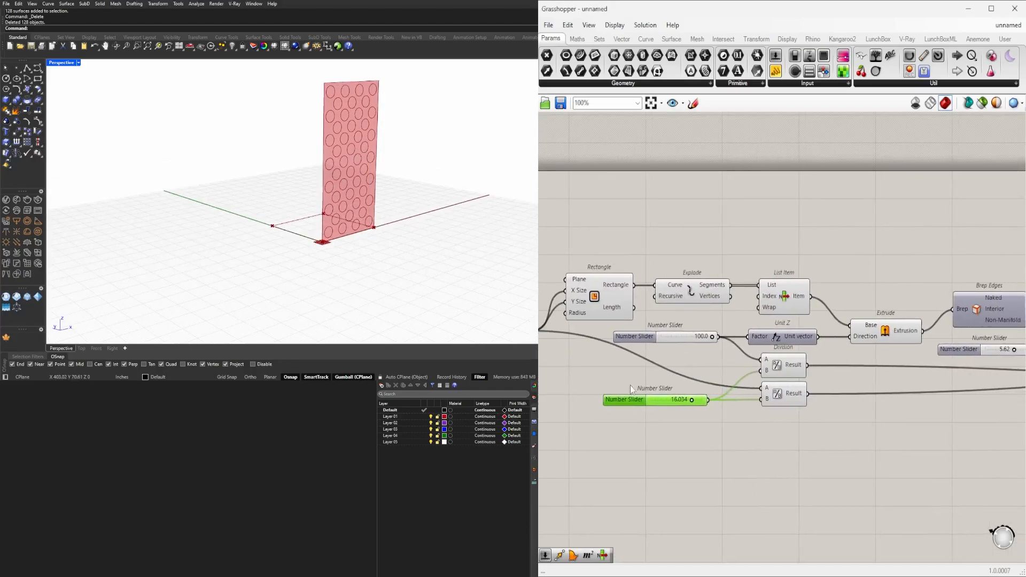
{"action": "scroll", "coordinate": [694, 407], "scroll_direction": "up", "scroll_amount": 4}
{"action": "left_click_drag", "start_coordinate": [688, 390], "coordinate": [615, 398]}
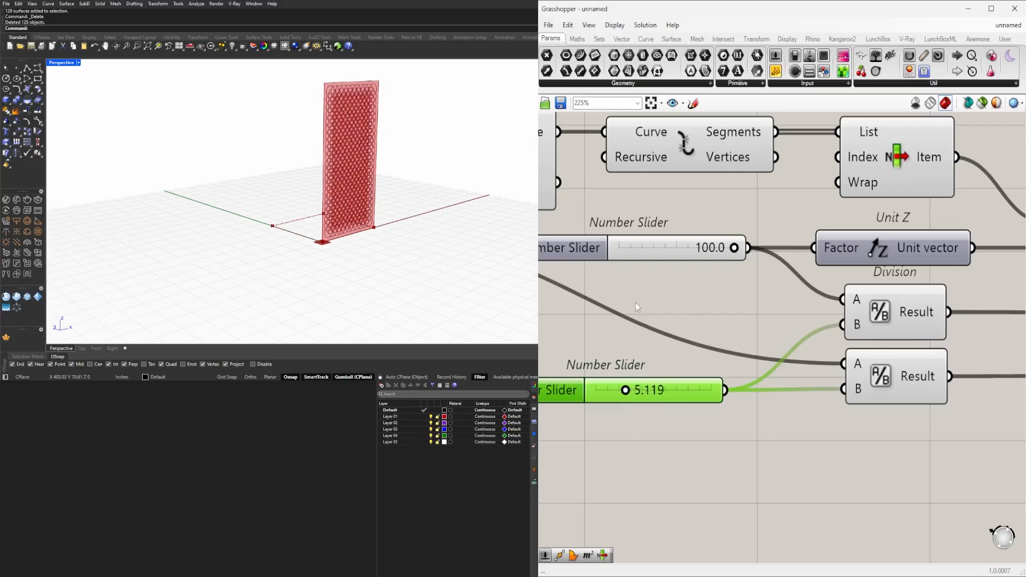
- Set the Circle's Radius slider to 1.12
{"action": "right_click_drag", "start_coordinate": [635, 302], "coordinate": [796, 383]}
{"action": "scroll", "coordinate": [906, 331], "scroll_direction": "up", "scroll_amount": 4}
{"action": "scroll", "coordinate": [906, 329], "scroll_direction": "down", "scroll_amount": 6}
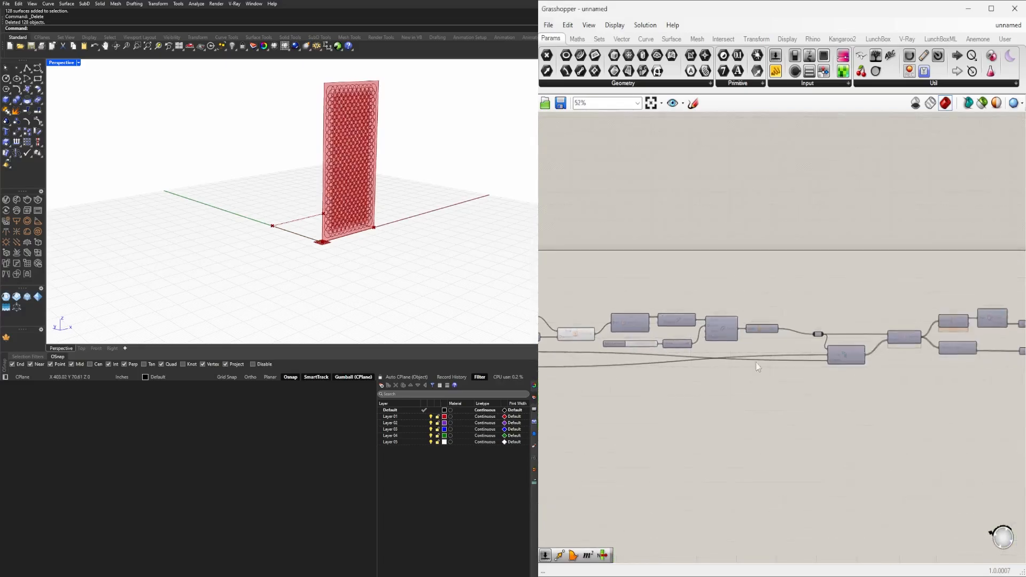
{"action": "scroll", "coordinate": [870, 360], "scroll_direction": "up", "scroll_amount": 5}
{"action": "scroll", "coordinate": [947, 379], "scroll_direction": "up", "scroll_amount": 3}
{"action": "left_click_drag", "start_coordinate": [932, 371], "coordinate": [874, 376]}
{"action": "scroll", "coordinate": [775, 286], "scroll_direction": "down", "scroll_amount": 5}
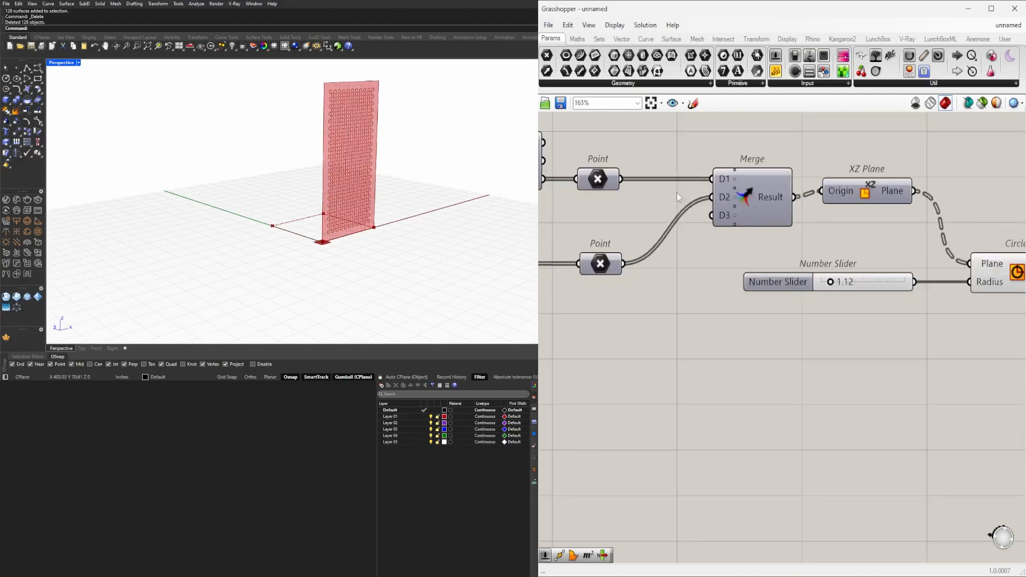
- Switch from the Perspective view to a maximized Front view framed on the upper part of the facade
{"action": "double_click", "coordinate": [63, 63]}
{"action": "scroll", "coordinate": [195, 251], "scroll_direction": "down", "scroll_amount": 10}
{"action": "scroll", "coordinate": [223, 279], "scroll_direction": "up", "scroll_amount": 10}
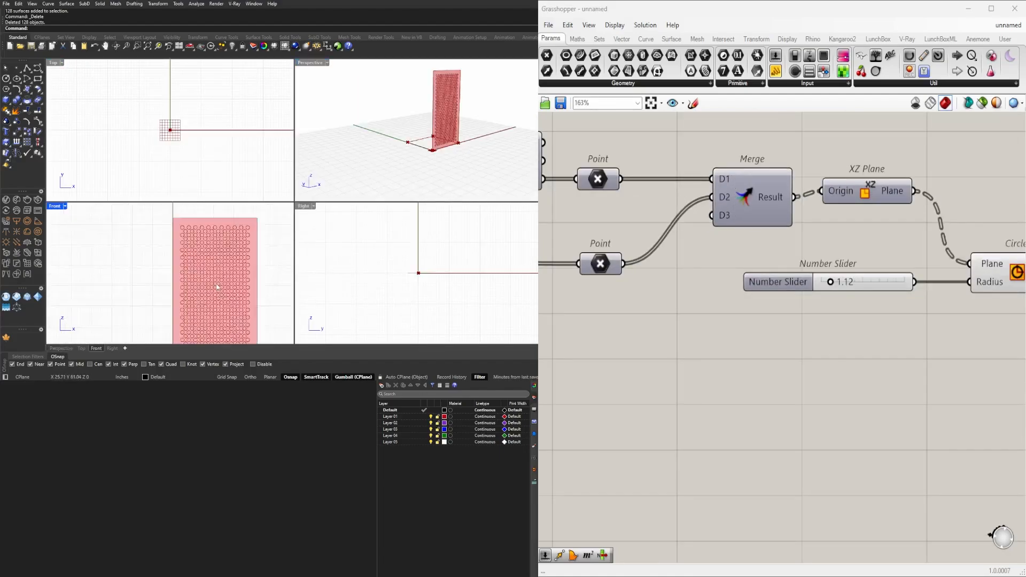
{"action": "double_click", "coordinate": [56, 208]}
{"action": "right_click_drag", "start_coordinate": [412, 177], "coordinate": [338, 227]}
- Set the border offset slider feeding the Negative component to 0.00
{"action": "scroll", "coordinate": [671, 270], "scroll_direction": "down", "scroll_amount": 3}
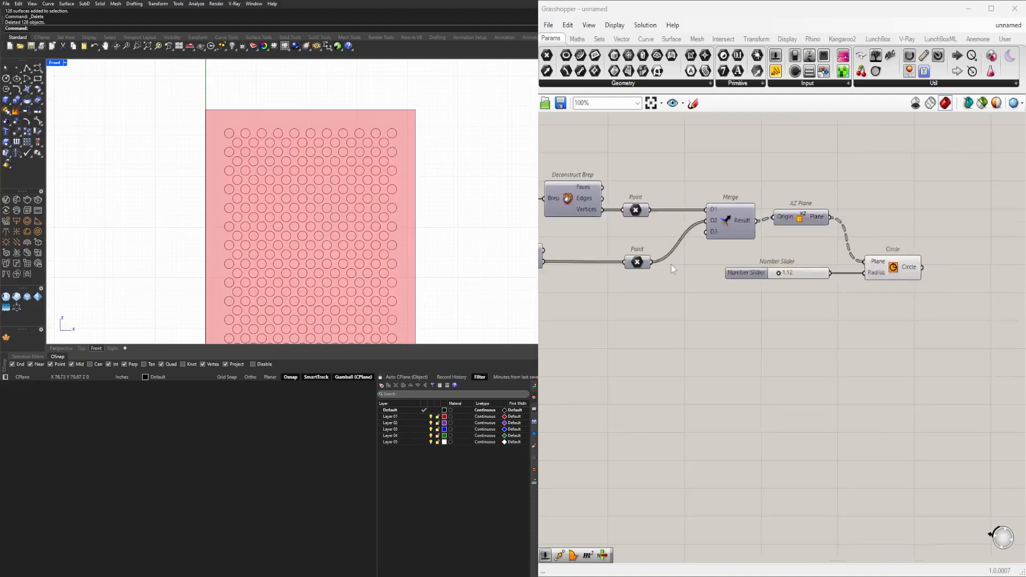
{"action": "right_click_drag", "start_coordinate": [671, 271], "coordinate": [961, 326]}
{"action": "right_click_drag", "start_coordinate": [740, 286], "coordinate": [945, 315]}
{"action": "right_click_drag", "start_coordinate": [641, 318], "coordinate": [825, 276]}
{"action": "scroll", "coordinate": [643, 291], "scroll_direction": "up", "scroll_amount": 4}
{"action": "scroll", "coordinate": [666, 300], "scroll_direction": "down", "scroll_amount": 3}
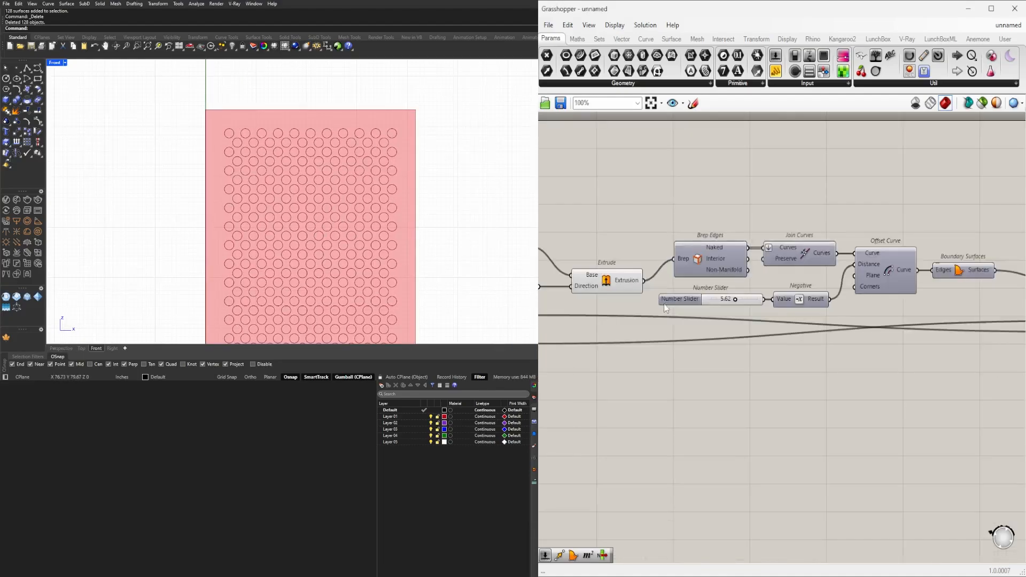
{"action": "right_click_drag", "start_coordinate": [663, 302], "coordinate": [752, 323]}
{"action": "scroll", "coordinate": [823, 321], "scroll_direction": "up", "scroll_amount": 7}
{"action": "left_click_drag", "start_coordinate": [819, 316], "coordinate": [703, 316]}
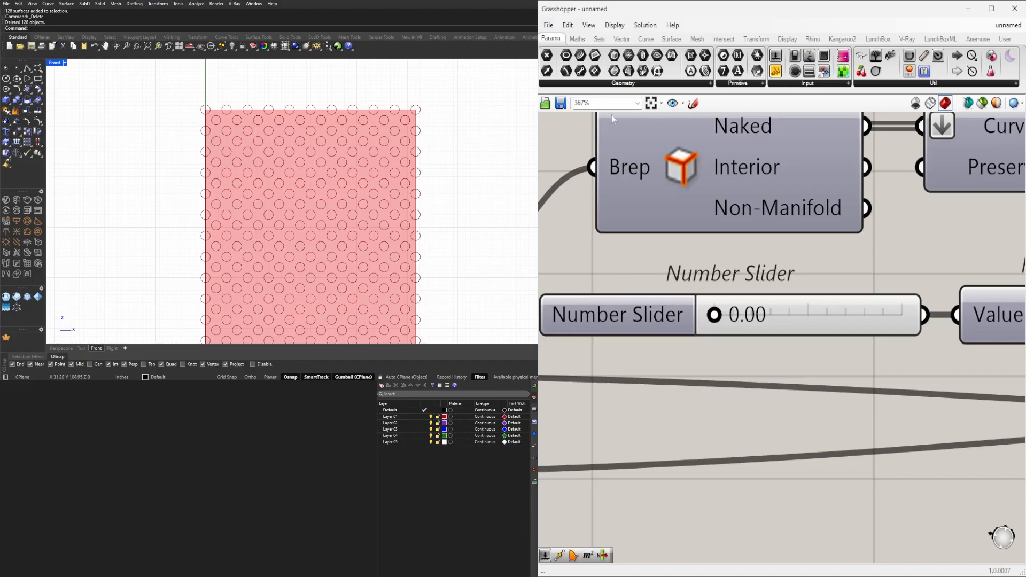
- Set the border offset slider to 2.37 so the circles sit inside the facade's border
{"action": "scroll", "coordinate": [714, 312], "scroll_direction": "down", "scroll_amount": 7}
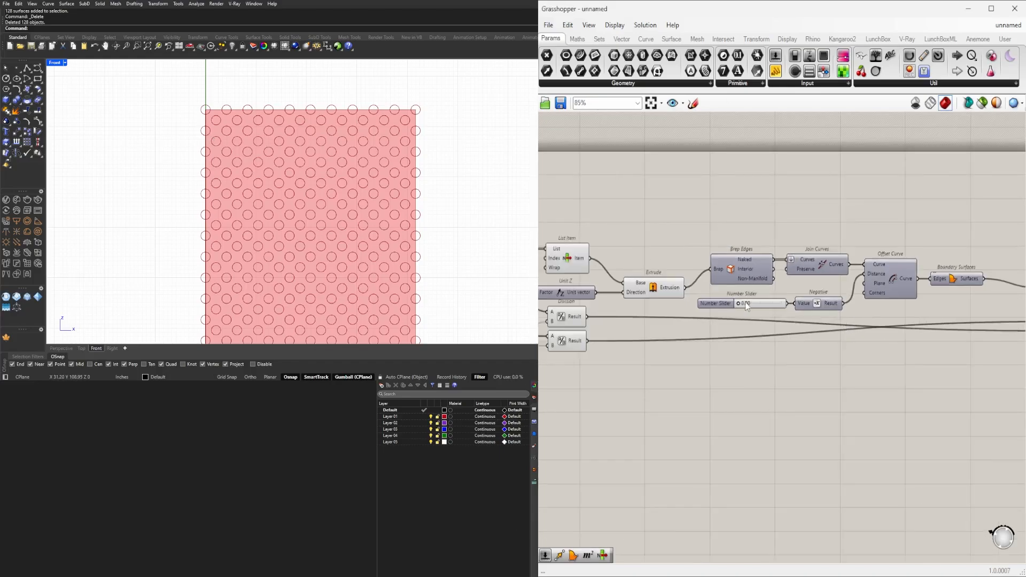
{"action": "scroll", "coordinate": [746, 305], "scroll_direction": "up", "scroll_amount": 5}
{"action": "left_click_drag", "start_coordinate": [723, 307], "coordinate": [749, 311]}
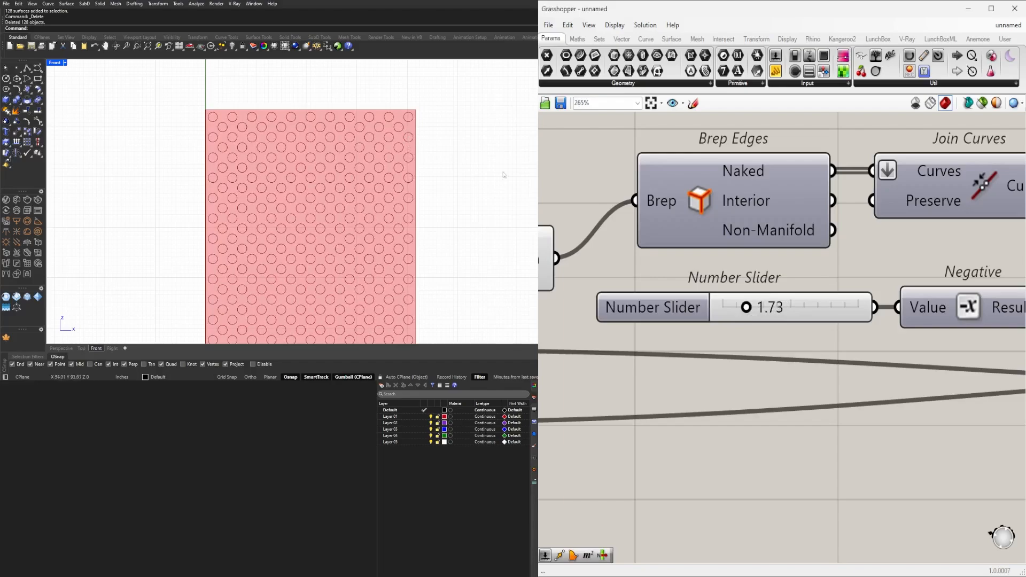
{"action": "mouse_move", "coordinate": [752, 311]}
{"action": "left_mouse_down"}
{"action": "mouse_move", "coordinate": [782, 310]}
{"action": "mouse_move", "coordinate": [759, 309]}
{"action": "left_mouse_up"}
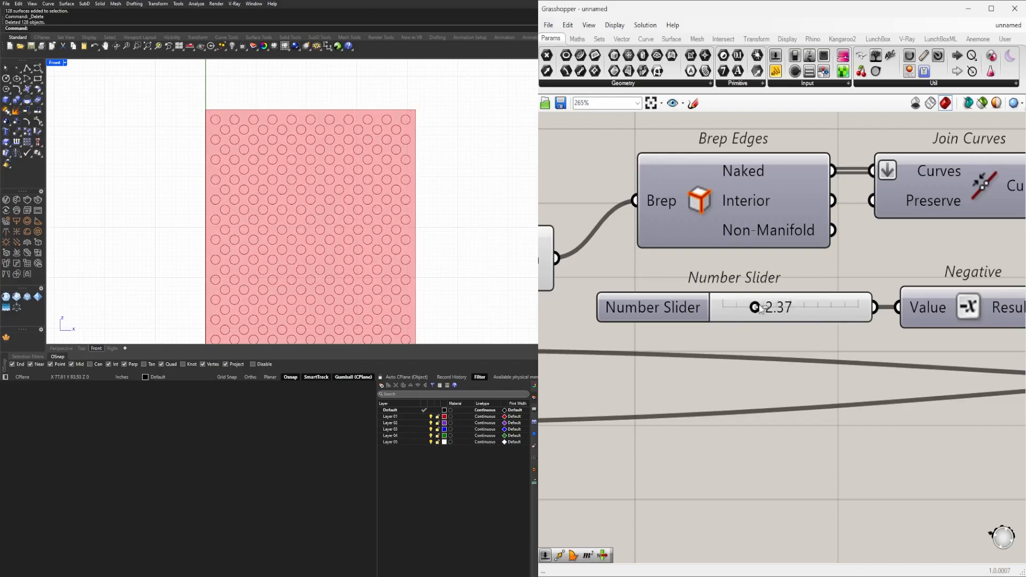
- Turn off the preview of the Extrude component
{"action": "scroll", "coordinate": [759, 309], "scroll_direction": "down", "scroll_amount": 8}
{"action": "scroll", "coordinate": [788, 333], "scroll_direction": "up", "scroll_amount": 4}
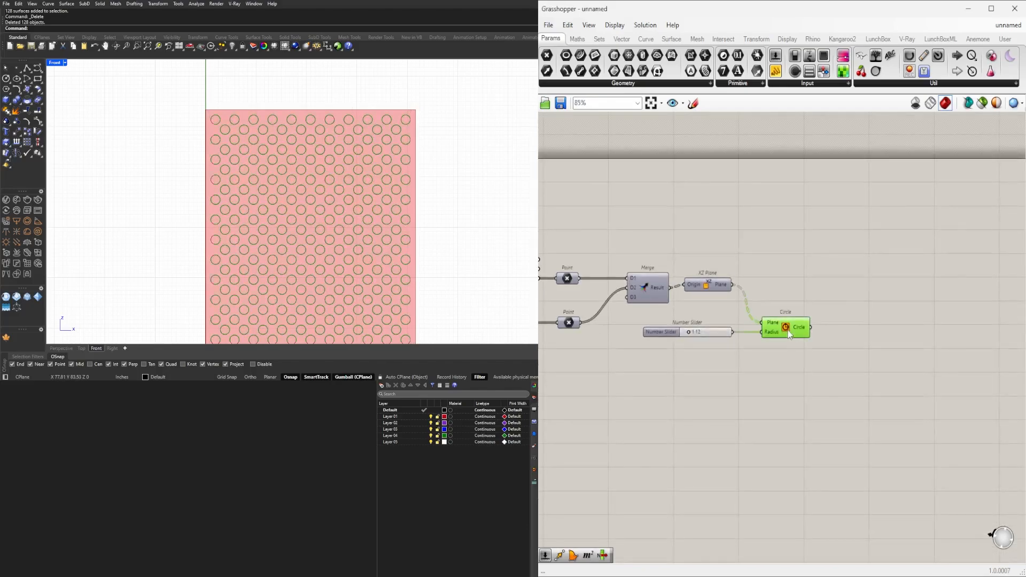
{"action": "right_click_drag", "start_coordinate": [626, 332], "coordinate": [866, 306]}
{"action": "scroll", "coordinate": [866, 306], "scroll_direction": "down", "scroll_amount": 3}
{"action": "right_click_drag", "start_coordinate": [593, 307], "coordinate": [847, 325]}
{"action": "right_click_drag", "start_coordinate": [641, 326], "coordinate": [834, 338]}
{"action": "scroll", "coordinate": [834, 337], "scroll_direction": "up", "scroll_amount": 3}
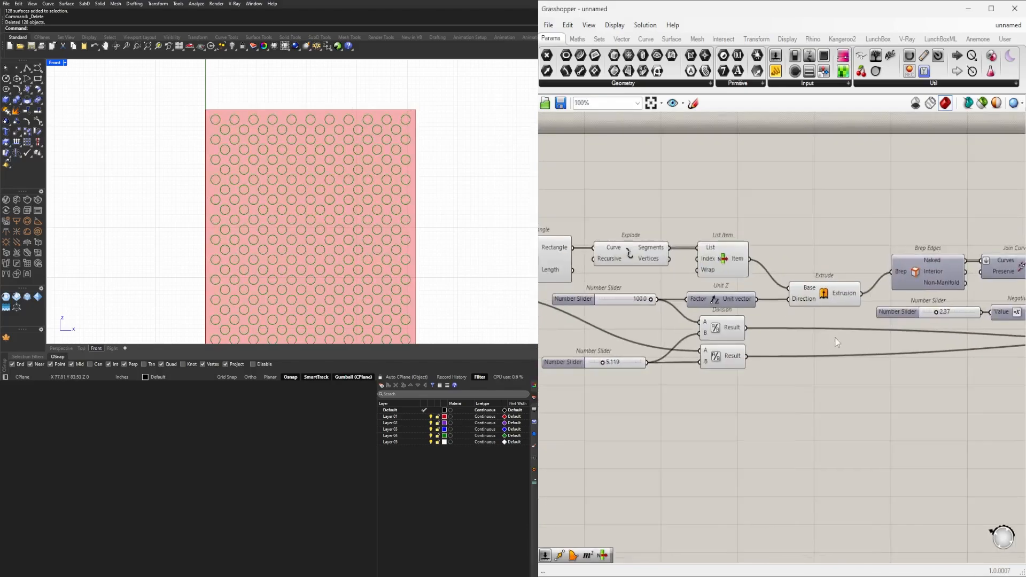
{"action": "left_click_drag", "start_coordinate": [841, 322], "coordinate": [823, 278]}
{"action": "key", "text": "space"}
{"action": "left_click", "coordinate": [857, 238]}
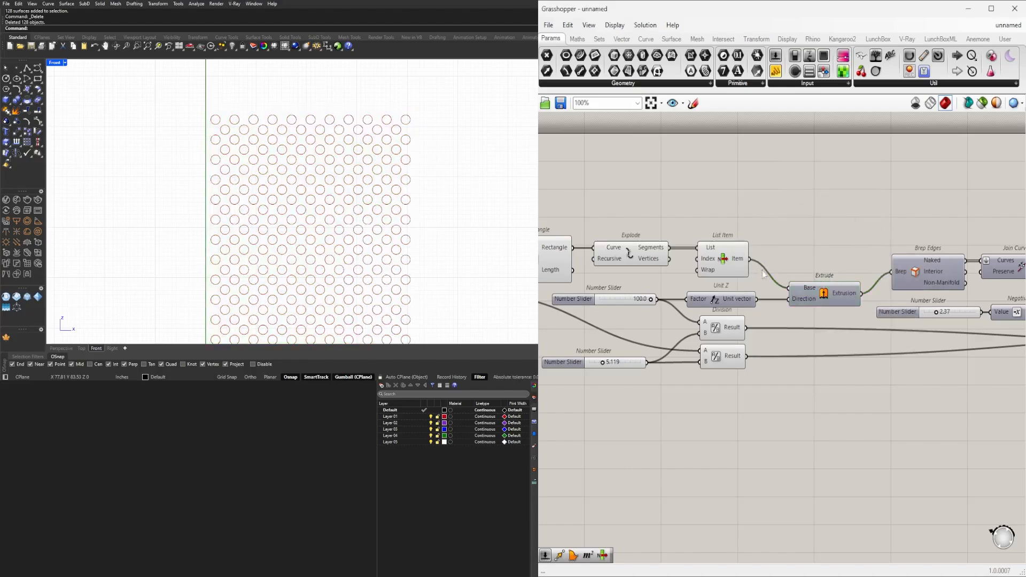
- Add a second Boundary Surfaces component above the Offset Curve and shift the existing Offset Curve and its Boundary Surfaces slightly aside
{"action": "right_click_drag", "start_coordinate": [1015, 242], "coordinate": [700, 262]}
{"action": "double_click", "coordinate": [795, 231]}
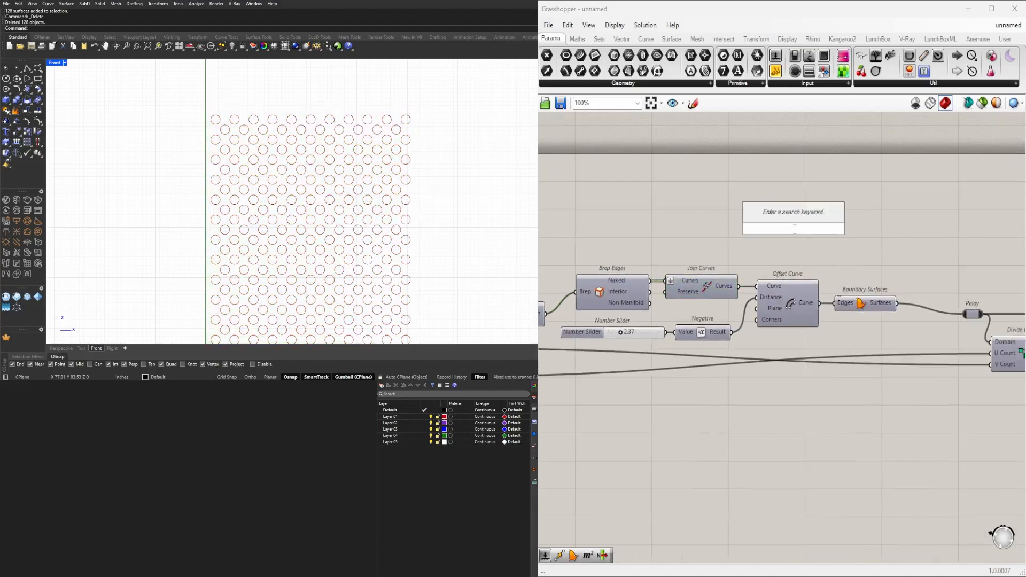
{"action": "type", "text": "B"}
{"action": "key", "text": "BackSpace"}
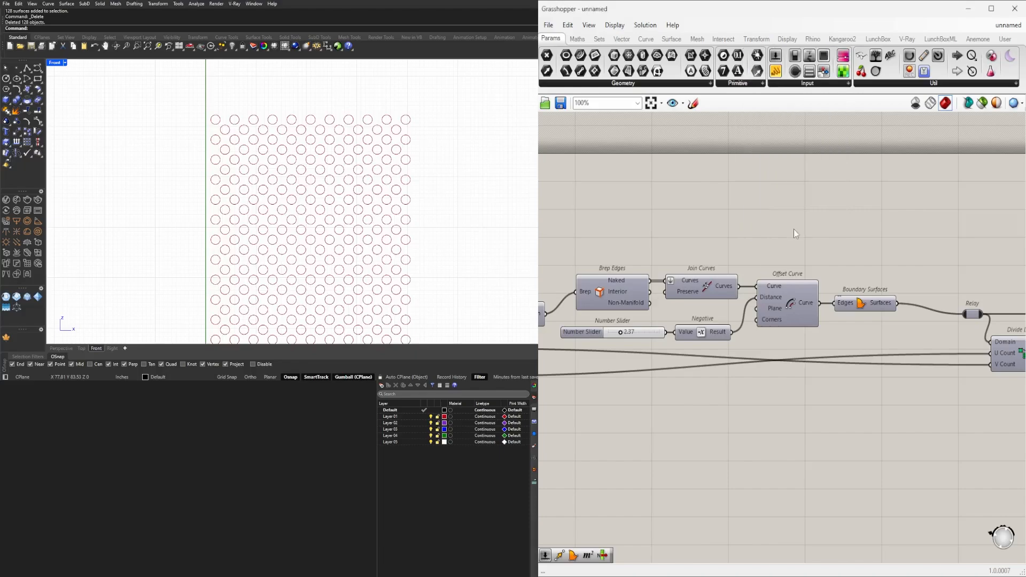
{"action": "type", "text": "BOU"}
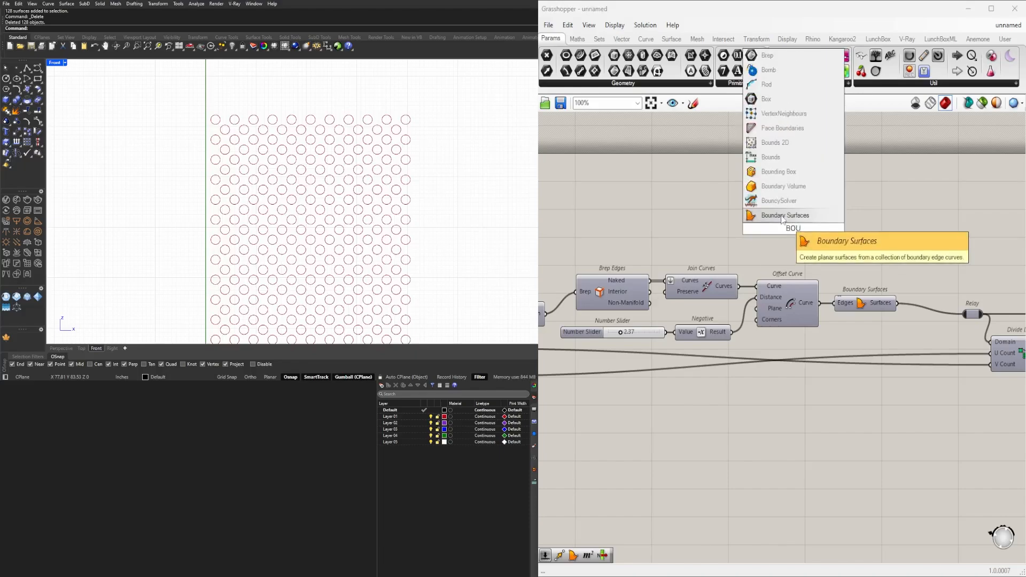
{"action": "left_click", "coordinate": [782, 215]}
{"action": "left_click_drag", "start_coordinate": [886, 340], "coordinate": [815, 315]}
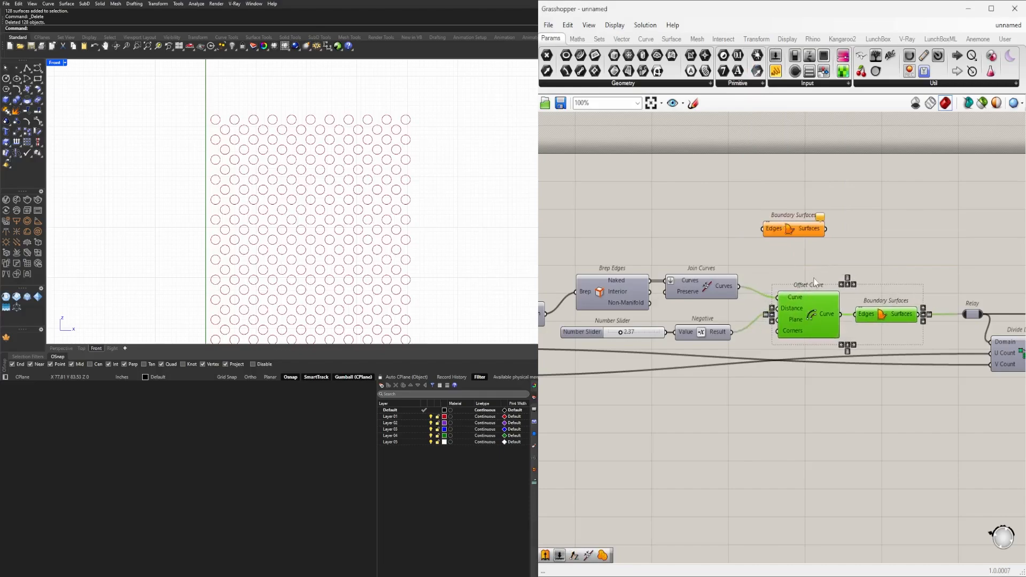
{"action": "left_click", "coordinate": [783, 281]}
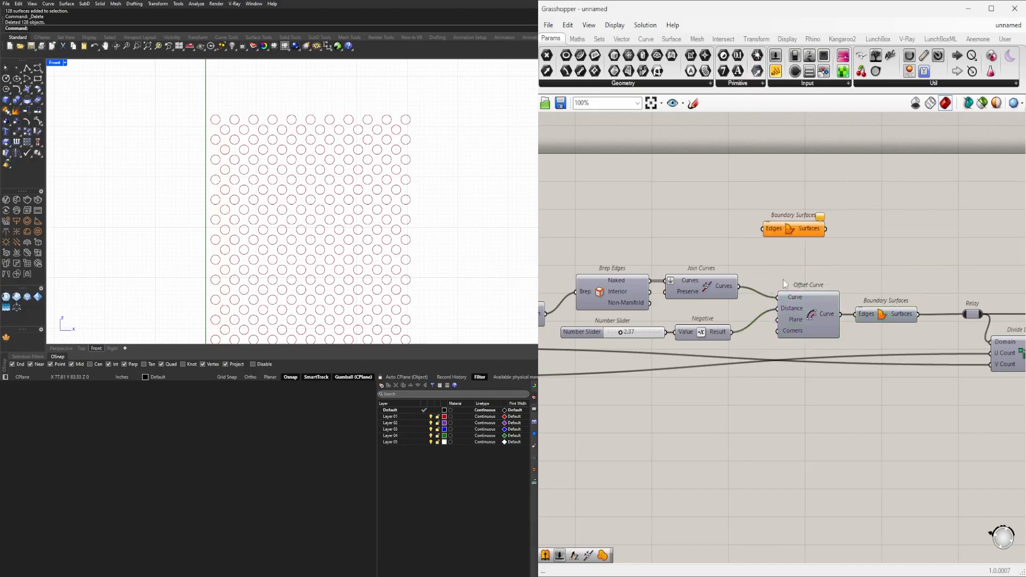
- Connect the Join Curves output to the new Boundary Surfaces' Edges input and move that component beside the Circle component
{"action": "left_click_drag", "start_coordinate": [740, 286], "coordinate": [992, 259]}
{"action": "left_click", "coordinate": [791, 230]}
{"action": "scroll", "coordinate": [793, 239], "scroll_direction": "down", "scroll_amount": 5}
{"action": "scroll", "coordinate": [791, 235], "scroll_direction": "up", "scroll_amount": 5}
{"action": "scroll", "coordinate": [686, 268], "scroll_direction": "down", "scroll_amount": 6}
{"action": "scroll", "coordinate": [994, 267], "scroll_direction": "up", "scroll_amount": 7}
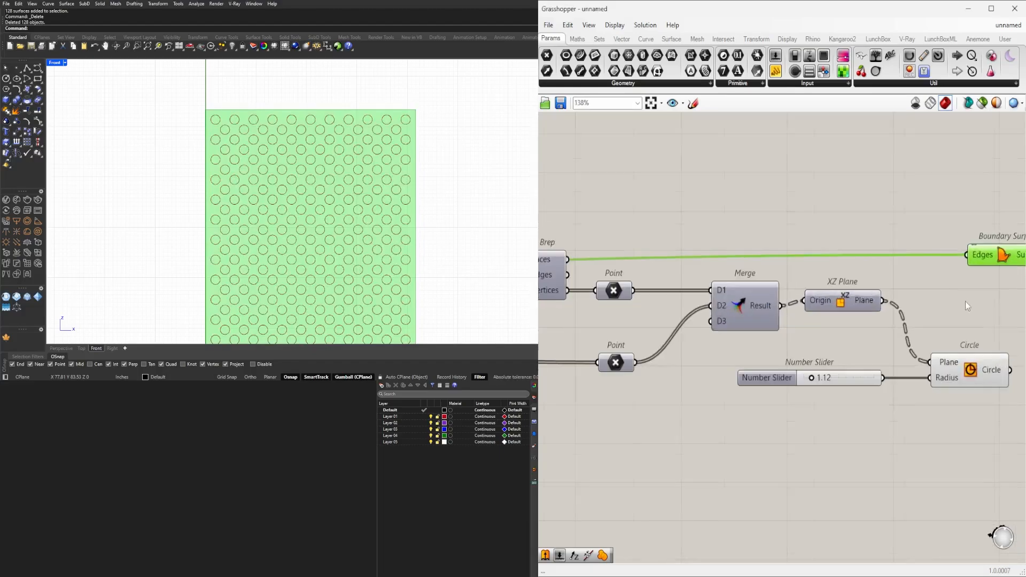
{"action": "right_click_drag", "start_coordinate": [1008, 273], "coordinate": [854, 283]}
{"action": "left_click_drag", "start_coordinate": [864, 272], "coordinate": [950, 272]}
{"action": "left_click", "coordinate": [940, 350]}
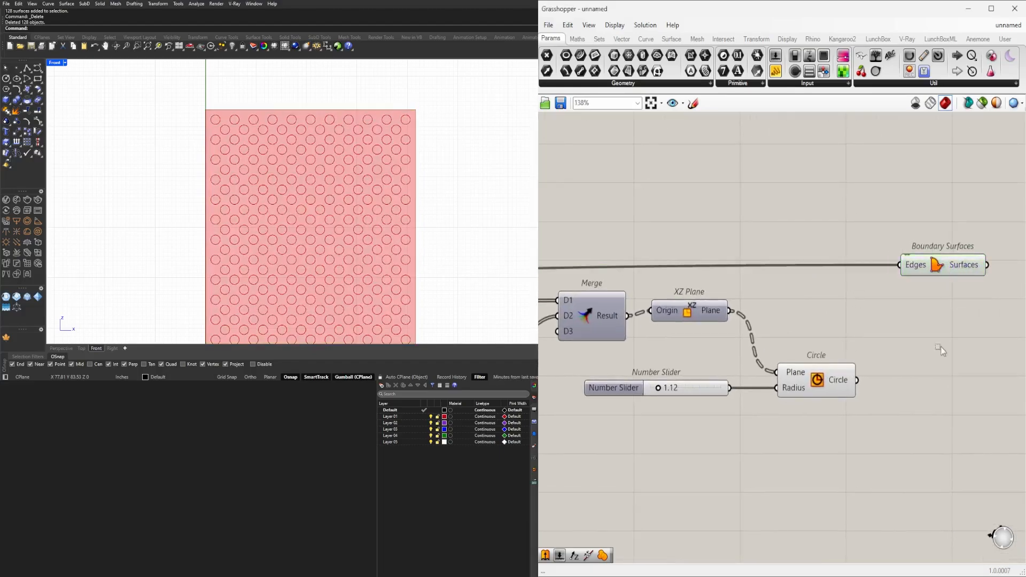
- Flatten the Circle component's output and add it to the Edges input of the new Boundary Surfaces alongside the joined boundary curve
{"action": "left_click", "coordinate": [805, 376]}
{"action": "left_click_drag", "start_coordinate": [857, 380], "coordinate": [882, 315]}
{"action": "right_click", "coordinate": [846, 381]}
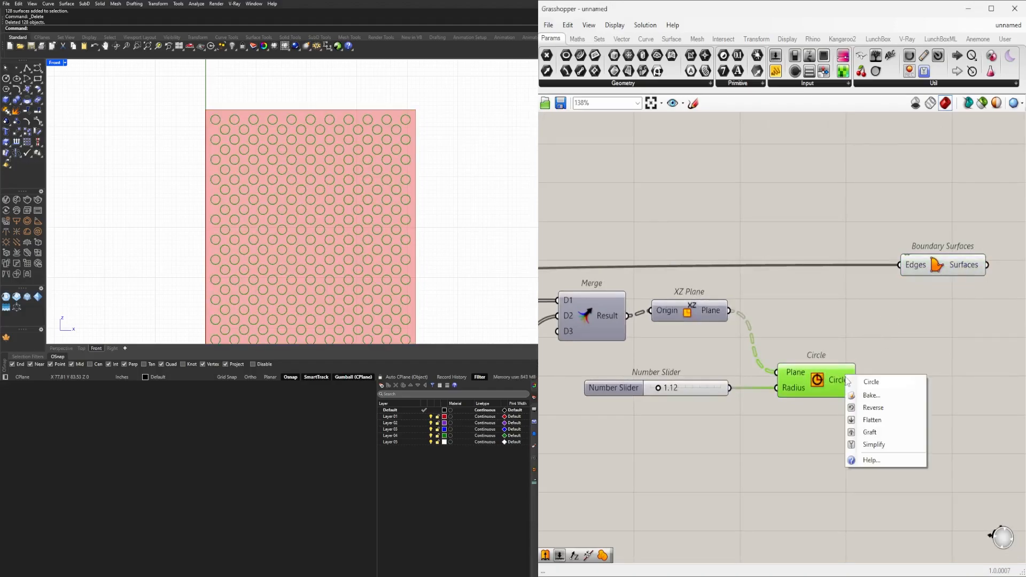
{"action": "left_click", "coordinate": [868, 420]}
{"action": "left_click_drag", "start_coordinate": [874, 355], "coordinate": [990, 261]}
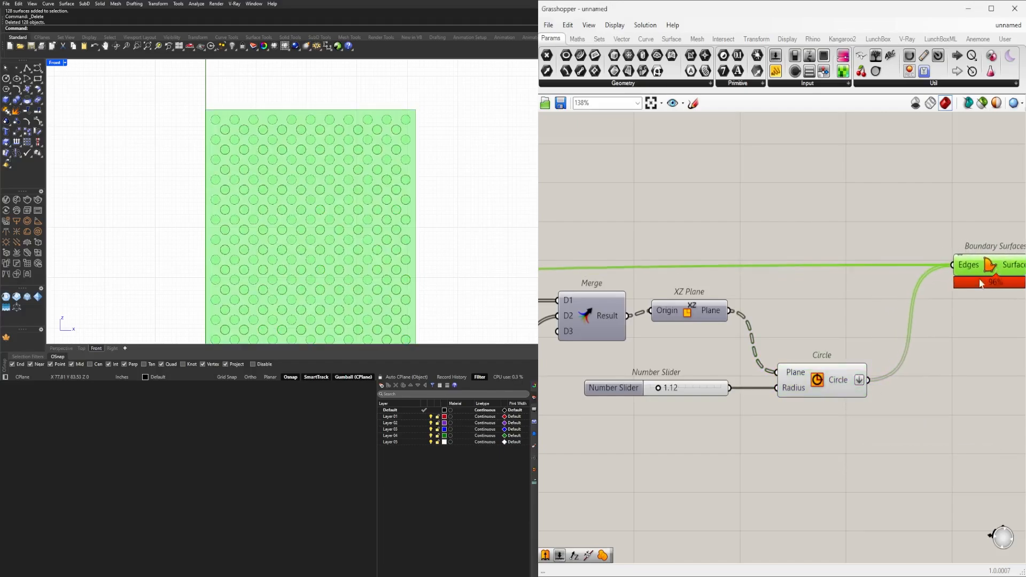
- Flatten the Edges input of the new Boundary Surfaces component so the circles are cut out of the facade
{"action": "scroll", "coordinate": [970, 268], "scroll_direction": "up", "scroll_amount": 3}
{"action": "right_click_drag", "start_coordinate": [969, 266], "coordinate": [846, 295]}
{"action": "right_click", "coordinate": [847, 295]}
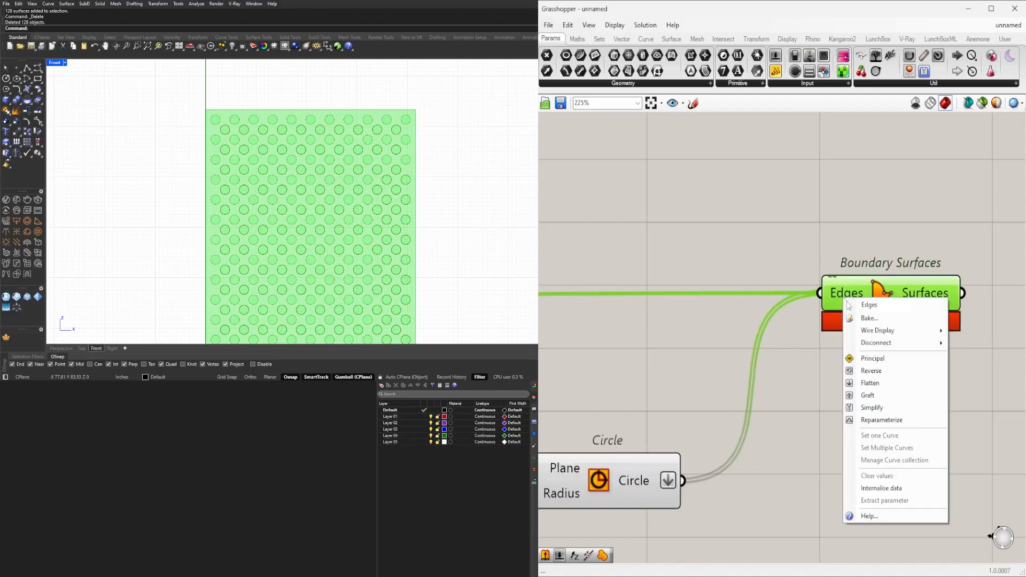
{"action": "left_click", "coordinate": [874, 384]}
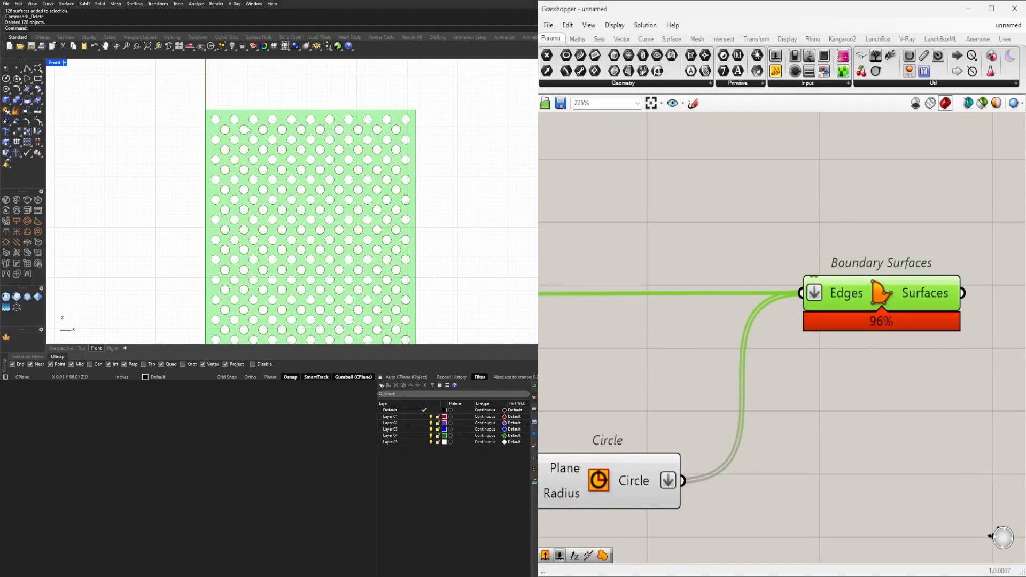
{"action": "left_click", "coordinate": [780, 232]}
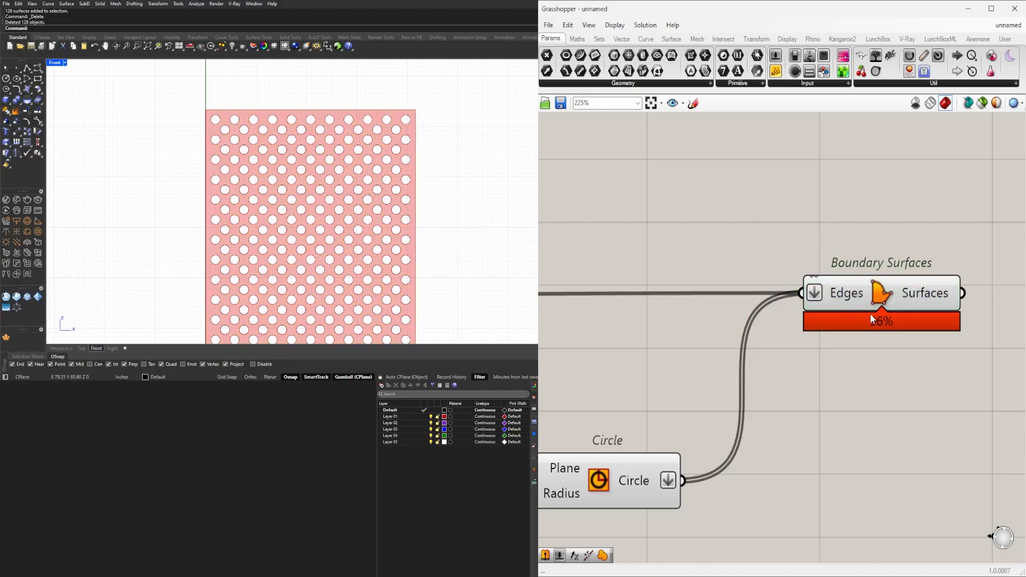
- Examine the Canvas Widgets options, including the Profiler, and inspect the computing-time readout on the new Boundary Surfaces component
{"action": "scroll", "coordinate": [886, 351], "scroll_direction": "down", "scroll_amount": 5}
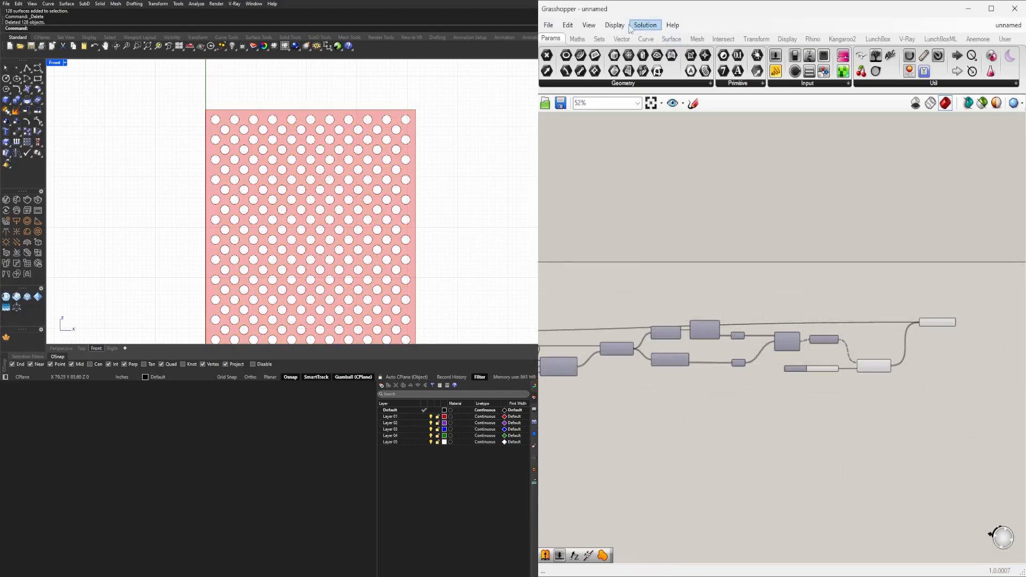
{"action": "left_click", "coordinate": [588, 26]}
{"action": "left_click", "coordinate": [576, 27]}
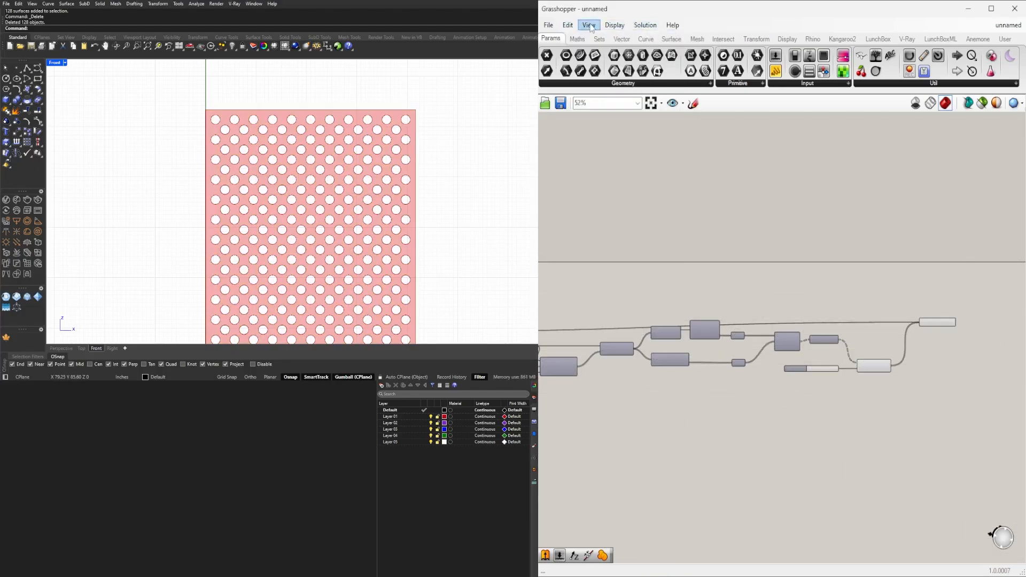
{"action": "left_click", "coordinate": [619, 28]}
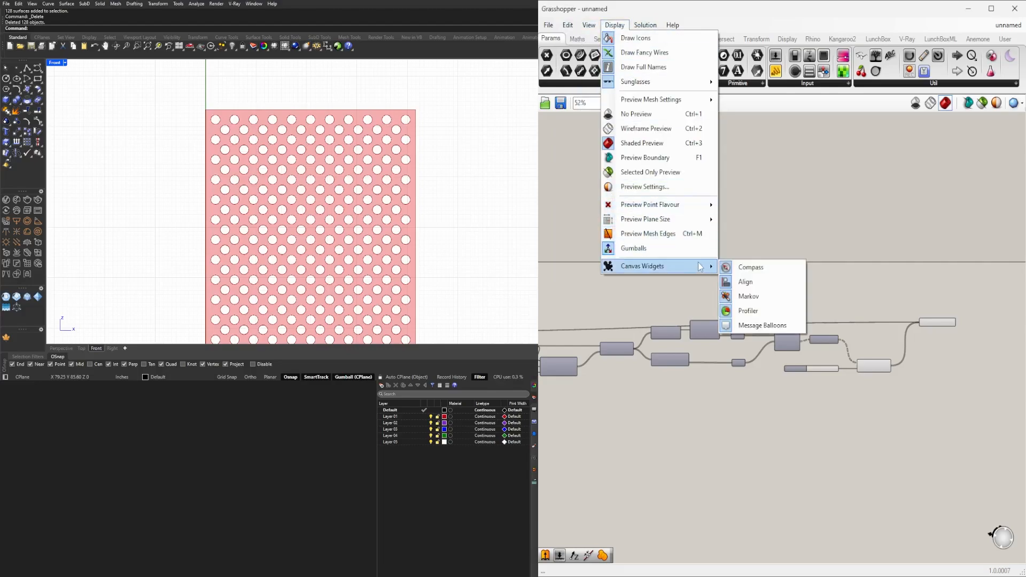
{"action": "left_click", "coordinate": [934, 288]}
{"action": "scroll", "coordinate": [938, 320], "scroll_direction": "up", "scroll_amount": 5}
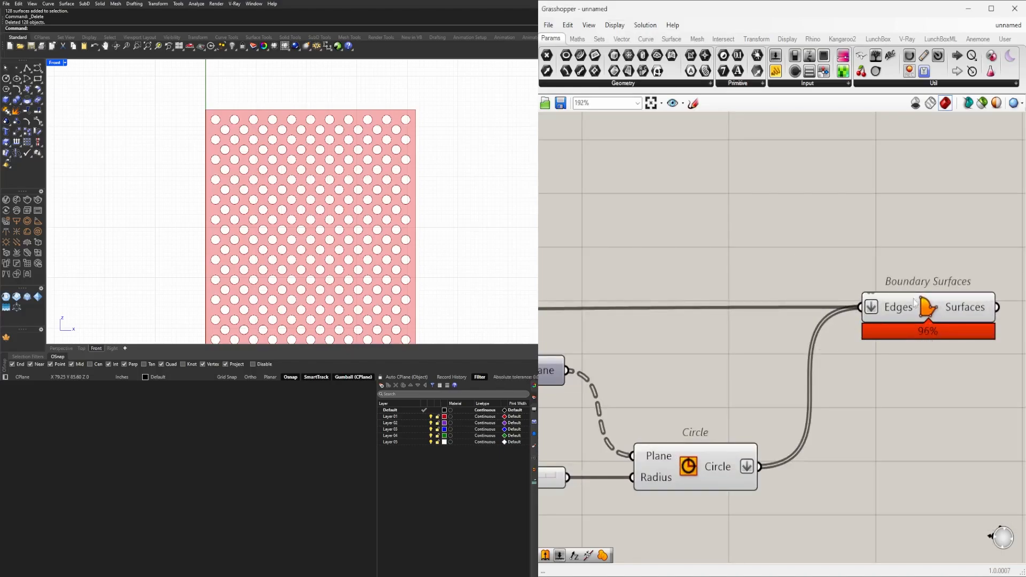
{"action": "left_click", "coordinate": [926, 302]}
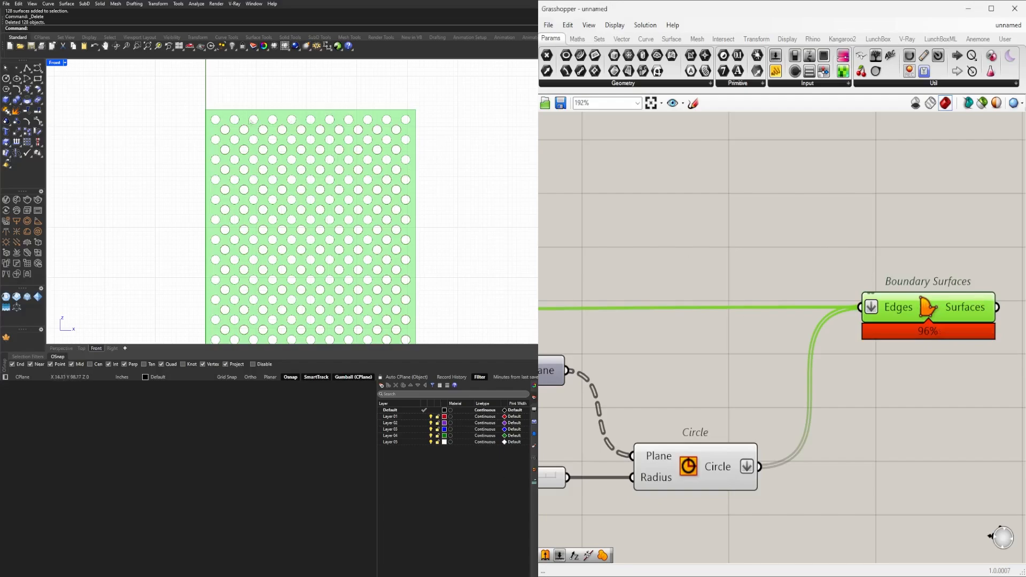
- Switch from the Front view to a maximized Perspective view and orbit to see the perforated facade from above
{"action": "double_click", "coordinate": [57, 63]}
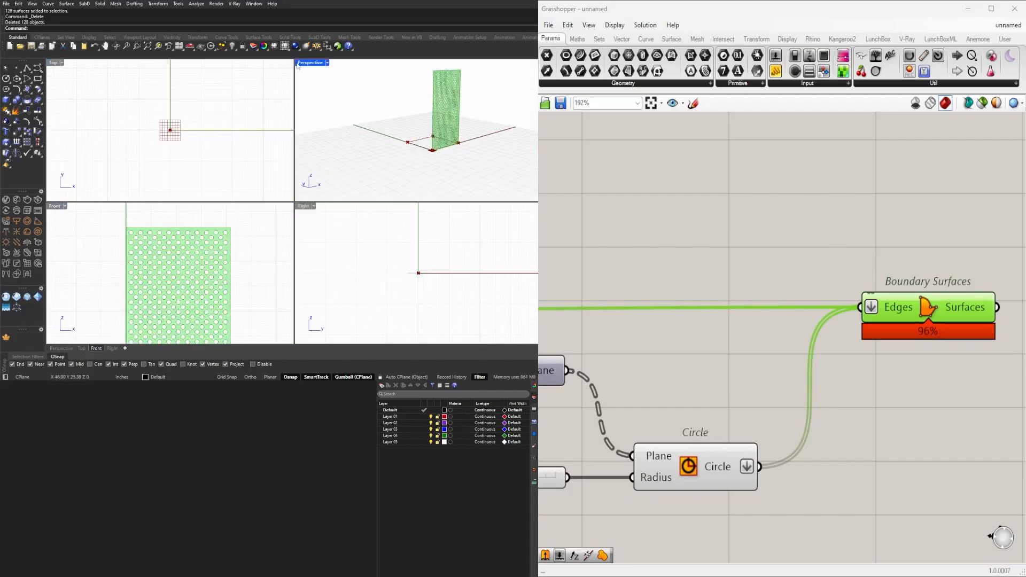
{"action": "double_click", "coordinate": [307, 64]}
{"action": "right_click_drag", "start_coordinate": [268, 165], "coordinate": [324, 171]}
{"action": "right_click_drag", "start_coordinate": [358, 160], "coordinate": [369, 185]}
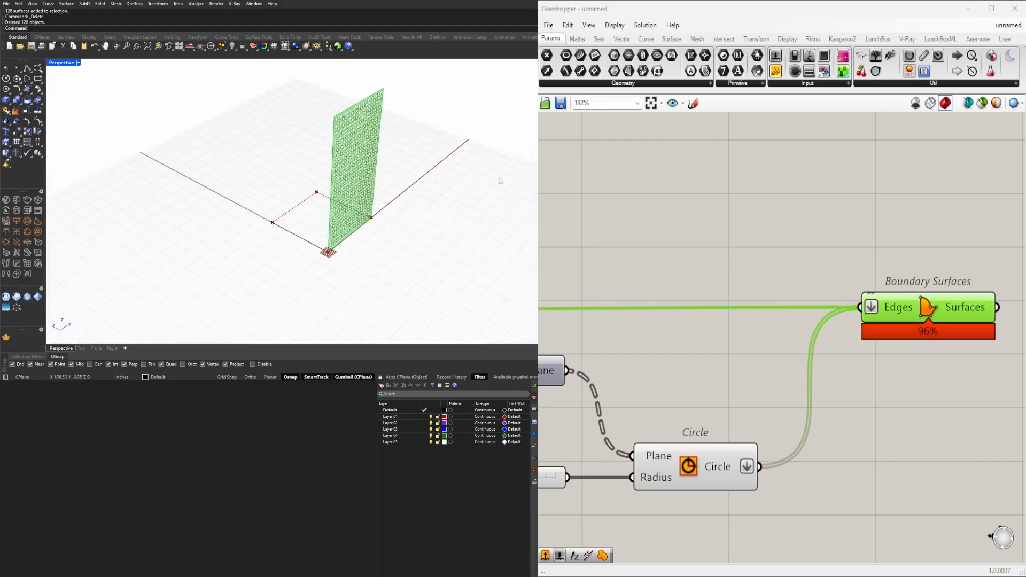
- Add a Rotate component above the Explode and List Item components
{"action": "scroll", "coordinate": [840, 182], "scroll_direction": "down", "scroll_amount": 4}
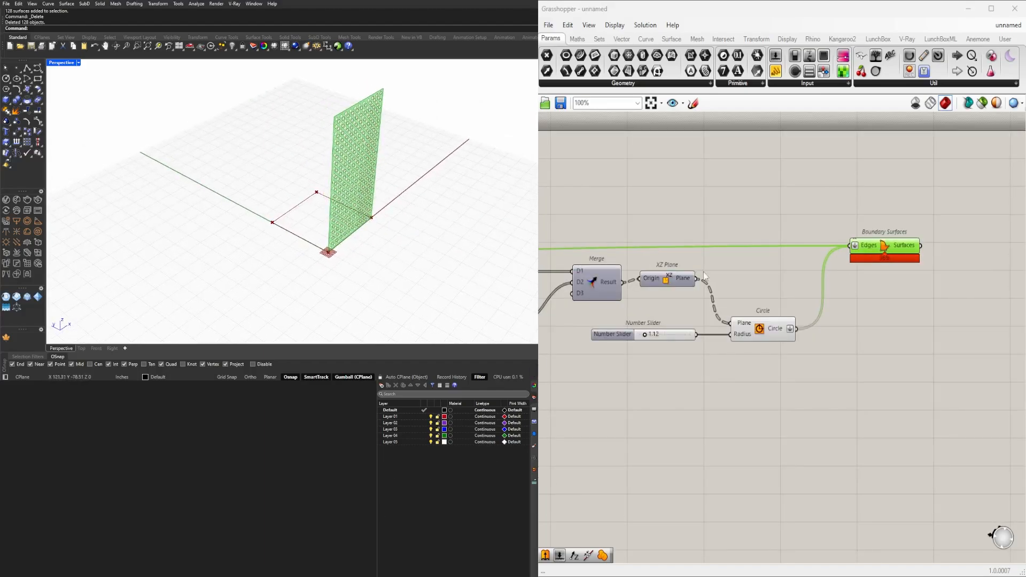
{"action": "scroll", "coordinate": [703, 272], "scroll_direction": "down", "scroll_amount": 6}
{"action": "right_click_drag", "start_coordinate": [703, 272], "coordinate": [840, 290]}
{"action": "right_click_drag", "start_coordinate": [655, 332], "coordinate": [863, 335]}
{"action": "right_click_drag", "start_coordinate": [623, 315], "coordinate": [816, 327]}
{"action": "scroll", "coordinate": [733, 318], "scroll_direction": "up", "scroll_amount": 5}
{"action": "right_click_drag", "start_coordinate": [966, 287], "coordinate": [763, 299]}
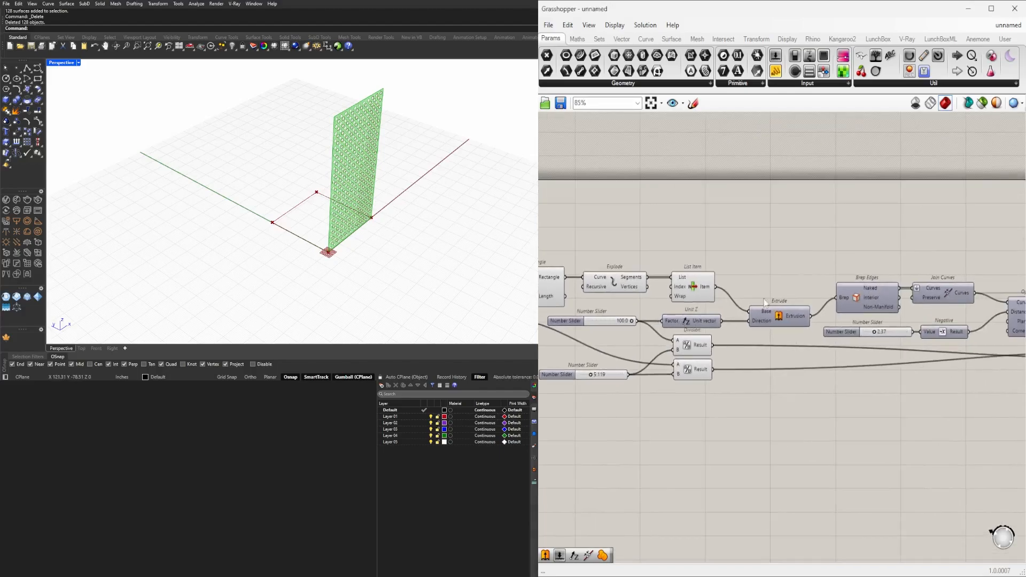
{"action": "left_click", "coordinate": [704, 286]}
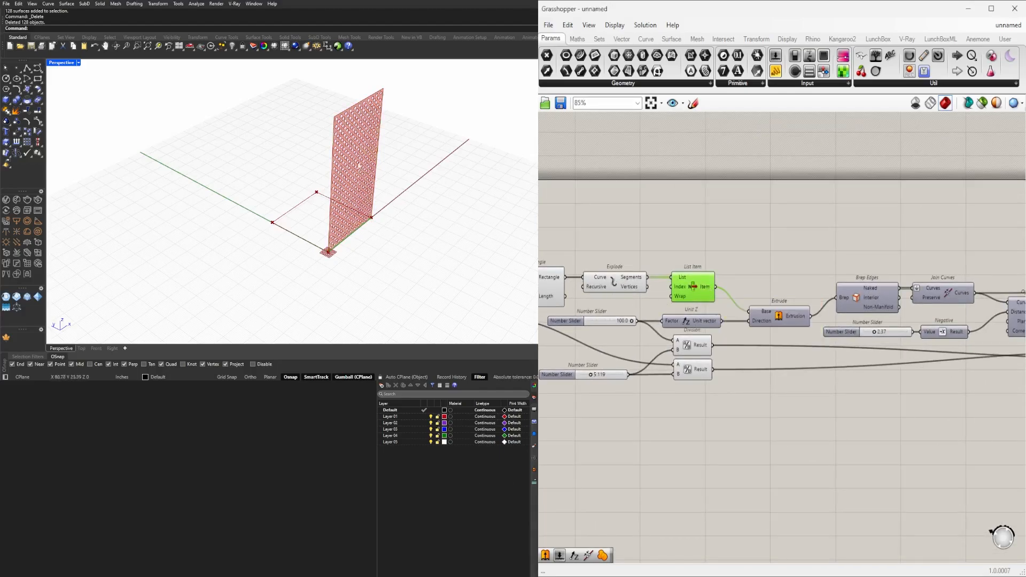
{"action": "right_click_drag", "start_coordinate": [604, 246], "coordinate": [693, 270]}
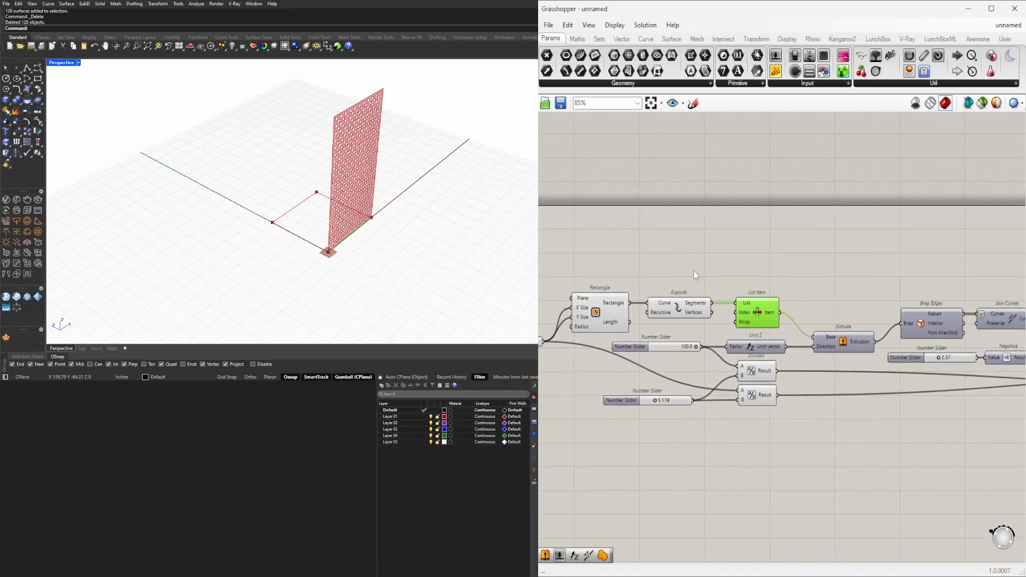
{"action": "double_click", "coordinate": [693, 268]}
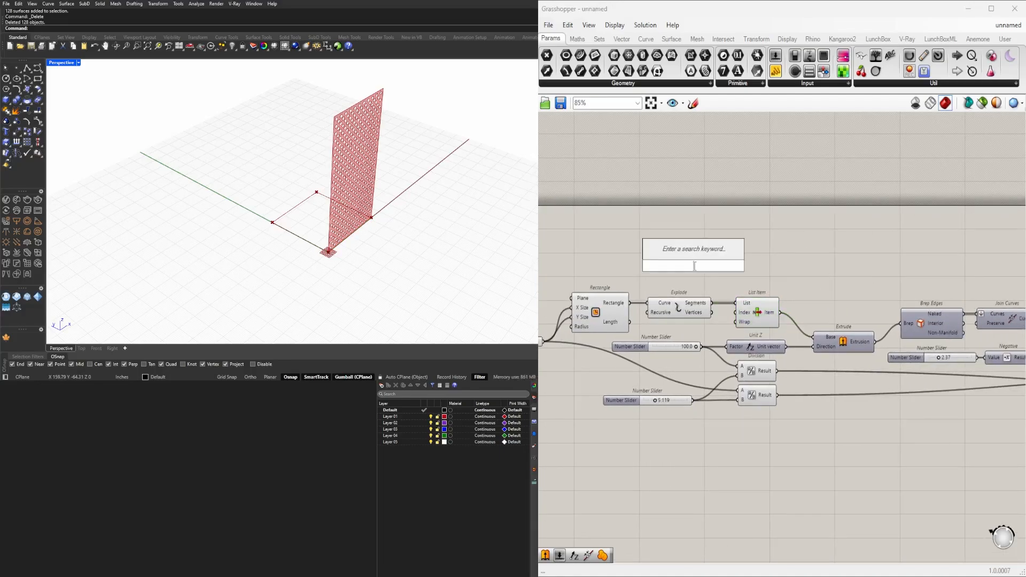
{"action": "type", "text": "ROT"}
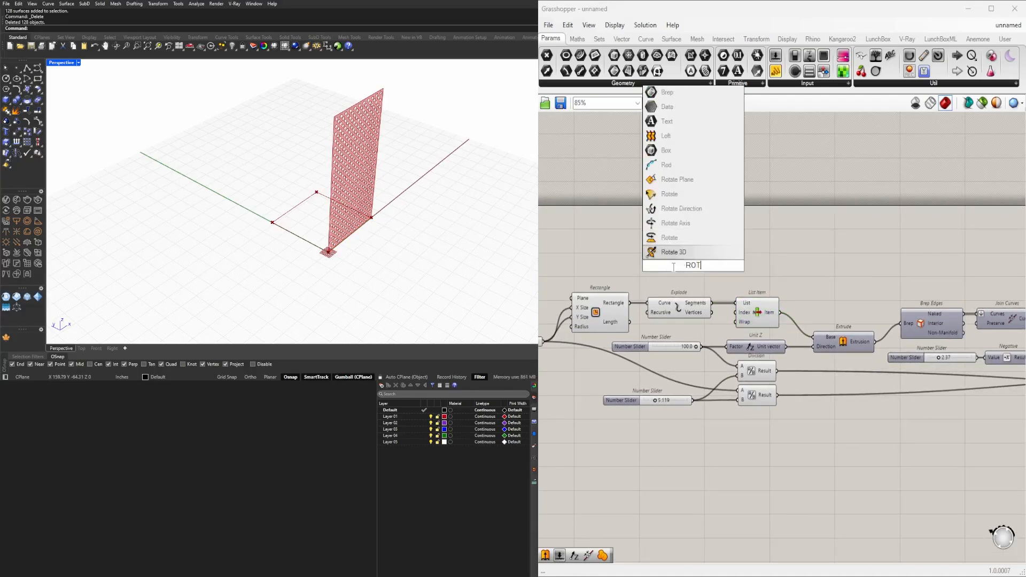
{"action": "left_click", "coordinate": [671, 237]}
- Move the Rotate component above the Extrude component, leaving free space above Explode, and select the Rectangle component
{"action": "left_click", "coordinate": [616, 303]}
{"action": "right_click_drag", "start_coordinate": [616, 303], "coordinate": [674, 292]}
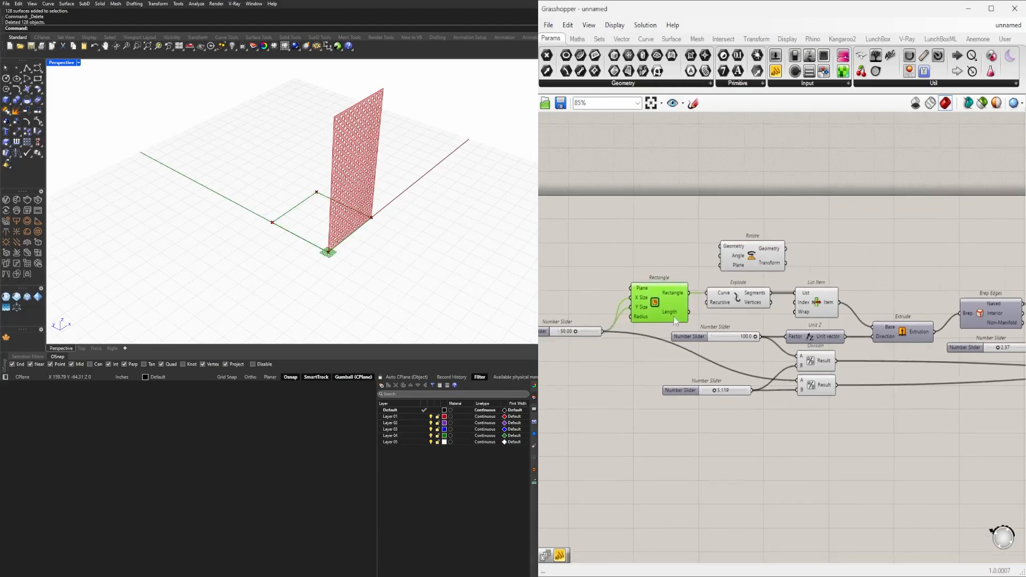
{"action": "right_click_drag", "start_coordinate": [800, 297], "coordinate": [778, 286]}
{"action": "scroll", "coordinate": [772, 273], "scroll_direction": "down", "scroll_amount": 1}
{"action": "left_click_drag", "start_coordinate": [769, 252], "coordinate": [884, 245]}
{"action": "right_click_drag", "start_coordinate": [863, 317], "coordinate": [785, 310]}
{"action": "left_click", "coordinate": [607, 295]}
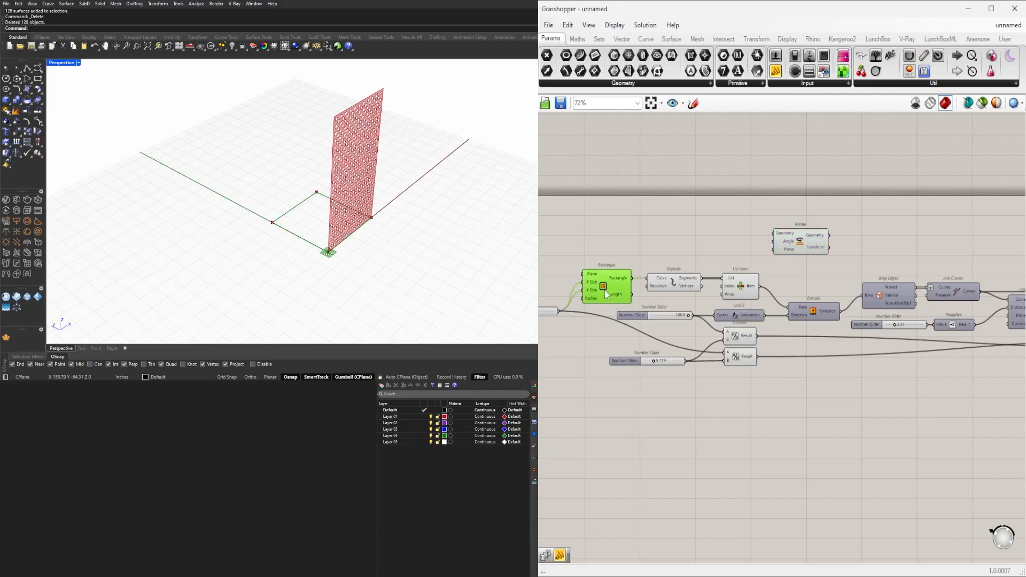
- Add an Area component fed by the Rectangle output and connect its Centroid to the Rotate component's Plane input
{"action": "double_click", "coordinate": [680, 244]}
{"action": "type", "text": "area"}
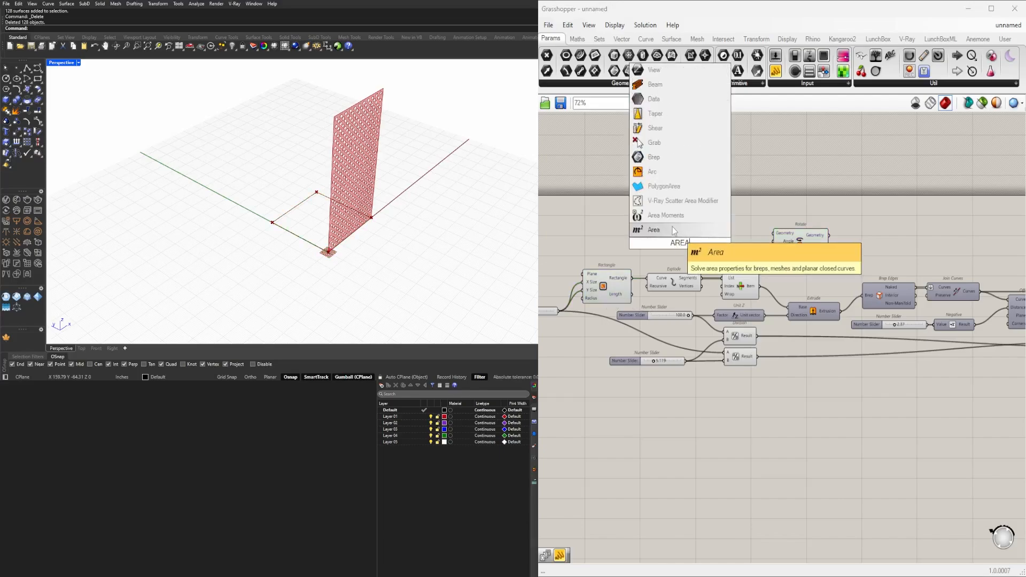
{"action": "key", "text": "Return"}
{"action": "left_click_drag", "start_coordinate": [632, 278], "coordinate": [775, 248]}
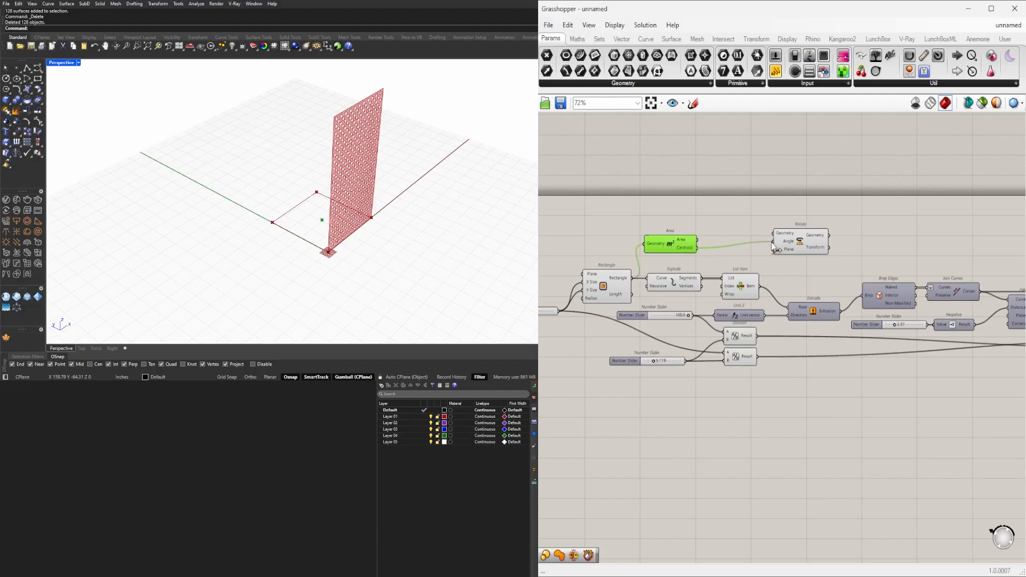
{"action": "left_click_drag", "start_coordinate": [799, 247], "coordinate": [804, 250]}
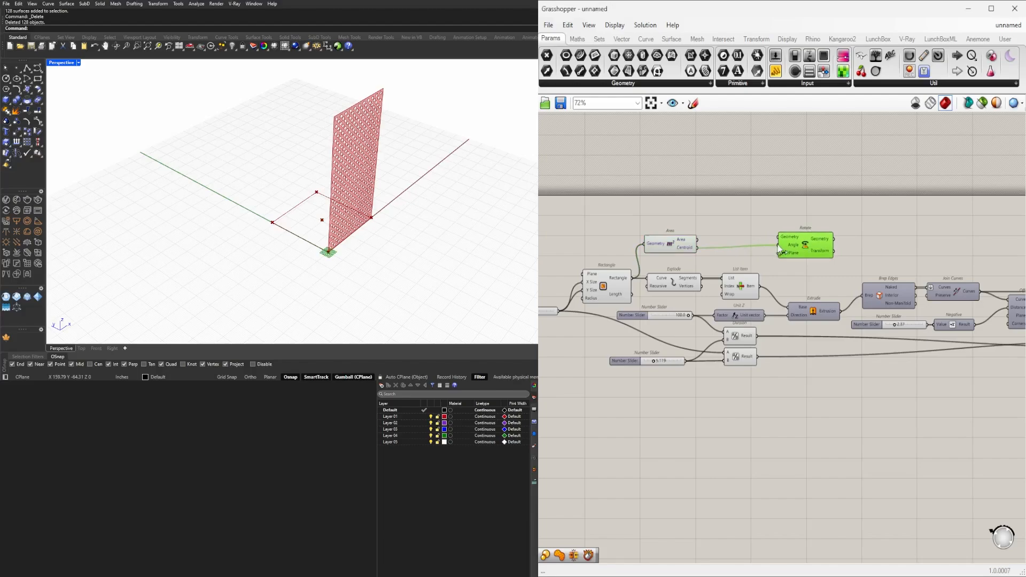
- Move the Rotate component beside the perforated Boundary Surfaces and connect their Surfaces output to Rotate's Geometry input
{"action": "right_click_drag", "start_coordinate": [798, 277], "coordinate": [545, 291]}
{"action": "scroll", "coordinate": [545, 292], "scroll_direction": "down", "scroll_amount": 1}
{"action": "left_click_drag", "start_coordinate": [557, 263], "coordinate": [934, 260]}
{"action": "right_click_drag", "start_coordinate": [912, 262], "coordinate": [605, 293]}
{"action": "scroll", "coordinate": [605, 294], "scroll_direction": "down", "scroll_amount": 2}
{"action": "left_click_drag", "start_coordinate": [606, 293], "coordinate": [993, 292]}
{"action": "scroll", "coordinate": [957, 302], "scroll_direction": "up", "scroll_amount": 4}
{"action": "right_click_drag", "start_coordinate": [956, 303], "coordinate": [795, 338]}
{"action": "left_click_drag", "start_coordinate": [867, 323], "coordinate": [866, 320]}
{"action": "left_click_drag", "start_coordinate": [704, 377], "coordinate": [808, 307]}
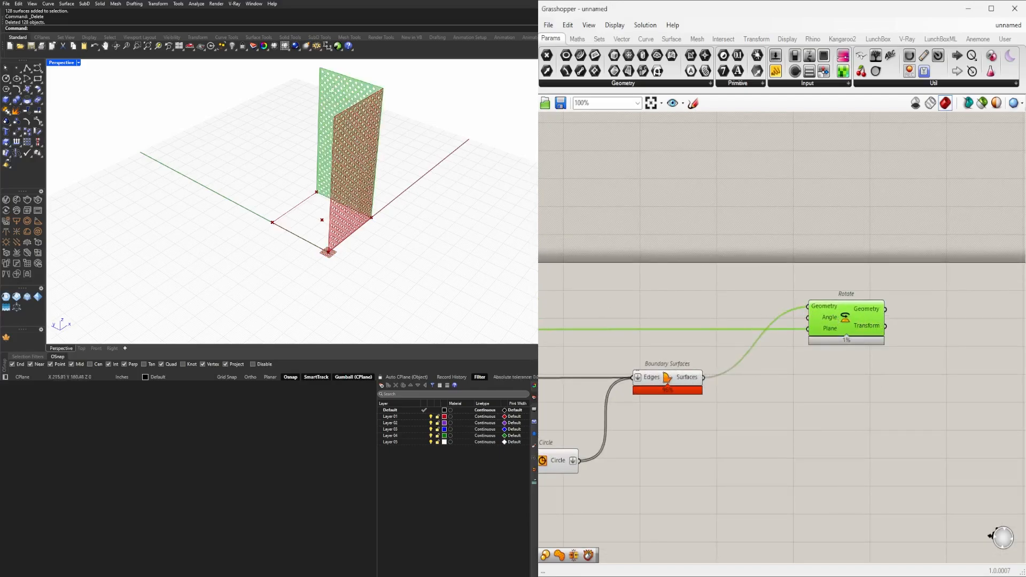
- Add a Panel containing 360 above the perforated Boundary Surfaces component and shrink it to fit its text
{"action": "right_click_drag", "start_coordinate": [679, 312], "coordinate": [719, 316]}
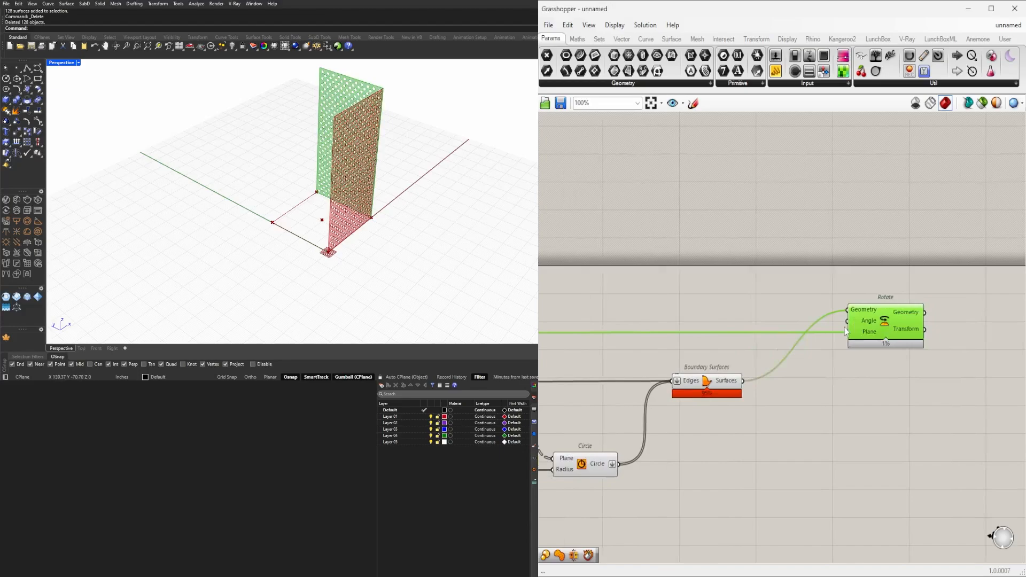
{"action": "double_click", "coordinate": [719, 314]}
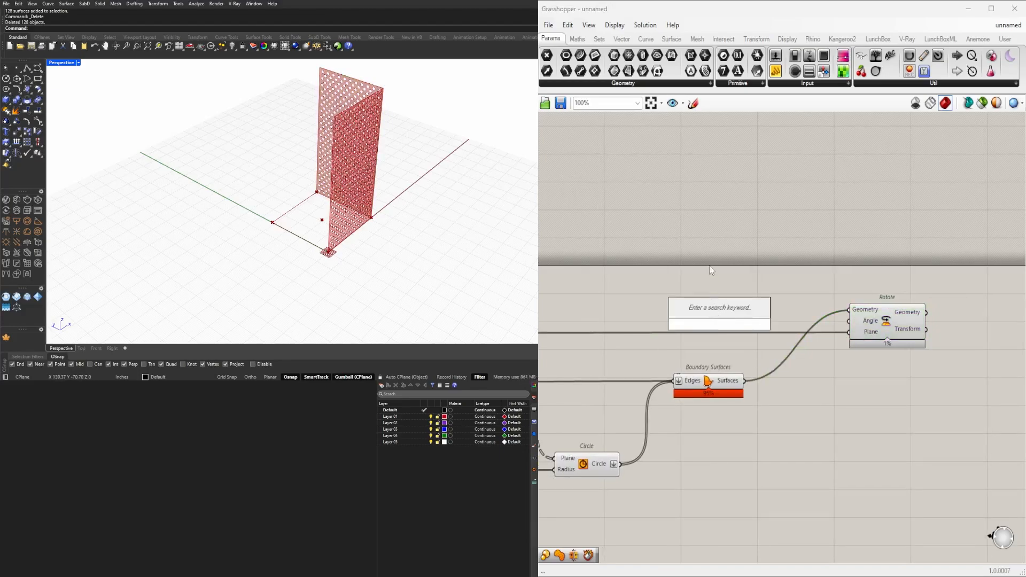
{"action": "type", "text": "\""}
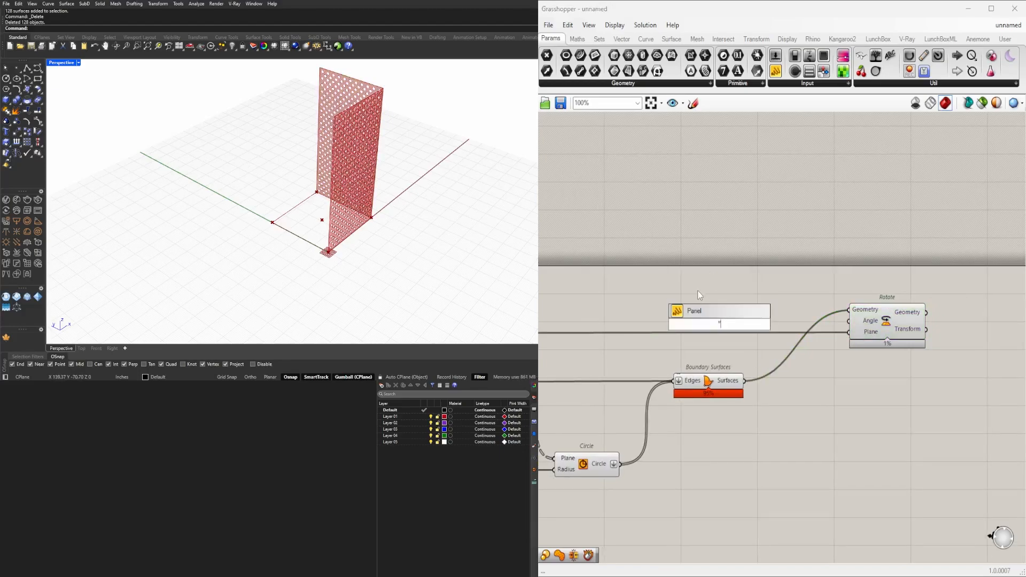
{"action": "left_click", "coordinate": [719, 312]}
{"action": "right_click_drag", "start_coordinate": [769, 347], "coordinate": [918, 368]}
{"action": "left_click_drag", "start_coordinate": [889, 350], "coordinate": [855, 314]}
{"action": "double_click", "coordinate": [857, 317]}
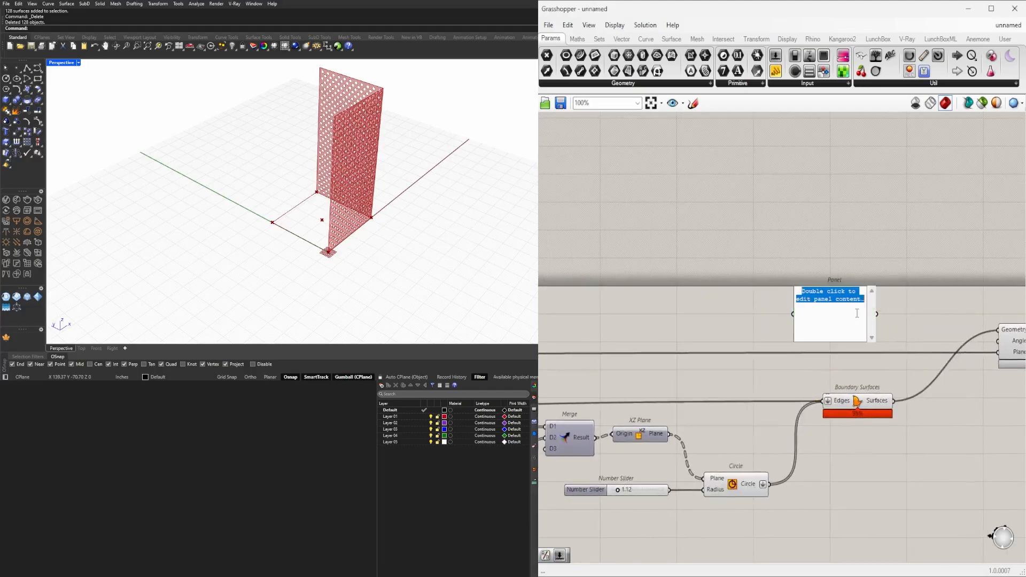
{"action": "type", "text": "360"}
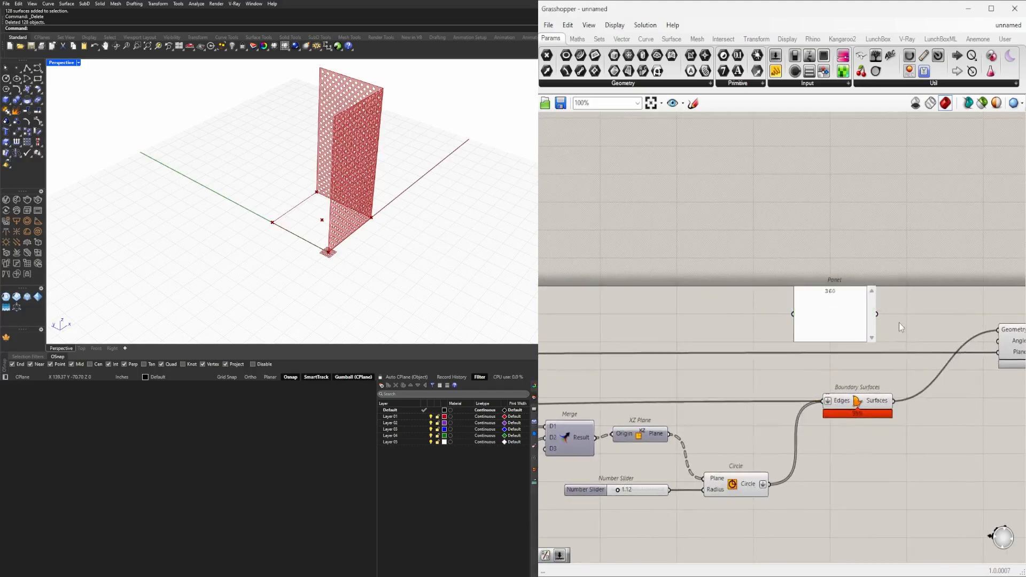
{"action": "left_click", "coordinate": [906, 326]}
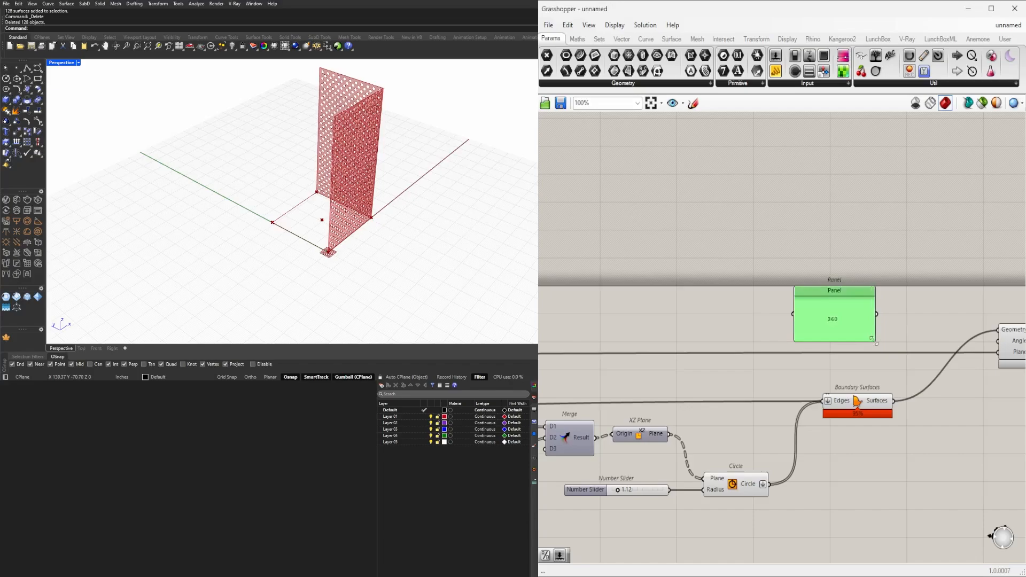
{"action": "left_click_drag", "start_coordinate": [877, 344], "coordinate": [822, 313]}
- Add a Division component beside the 360 Panel and connect the Panel to its A input
{"action": "double_click", "coordinate": [852, 314]}
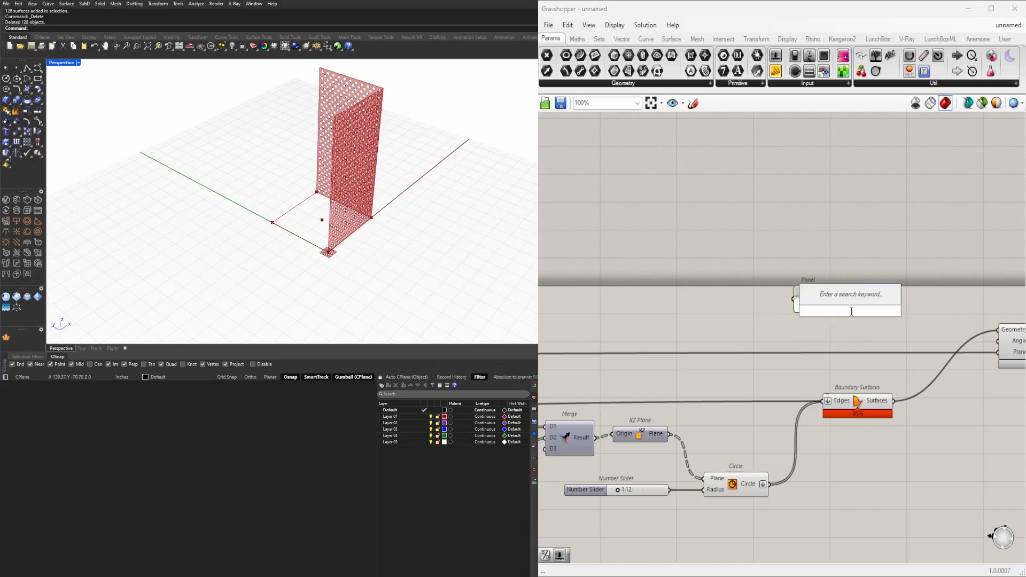
{"action": "type", "text": "division"}
{"action": "key", "text": "Return"}
{"action": "left_click_drag", "start_coordinate": [827, 303], "coordinate": [830, 305]}
{"action": "left_click_drag", "start_coordinate": [836, 306], "coordinate": [849, 306]}
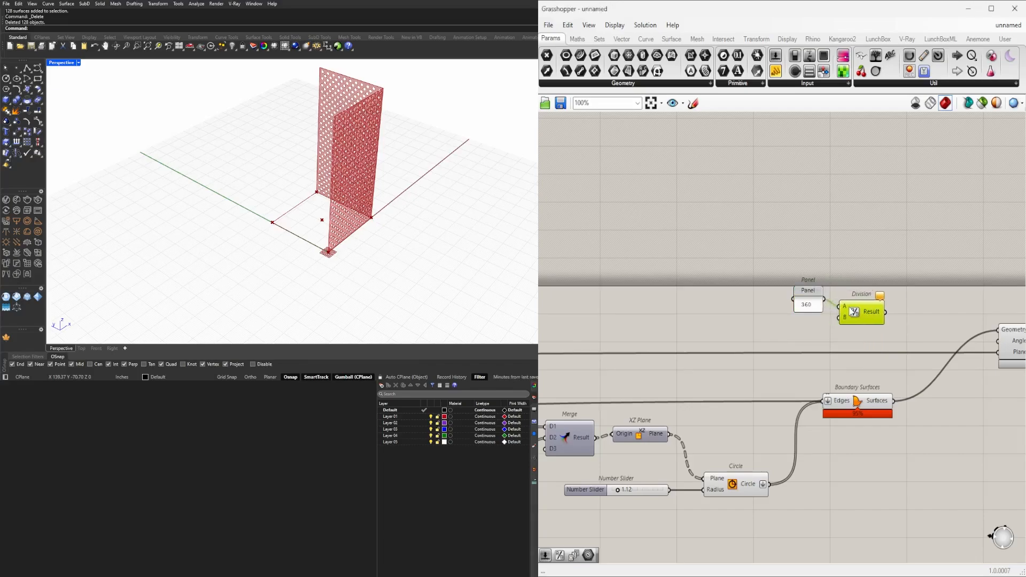
- Set the B input of the Division component fed by the Panel to 4, matching the Rectangle's sides
{"action": "scroll", "coordinate": [826, 304], "scroll_direction": "down", "scroll_amount": 9}
{"action": "right_click_drag", "start_coordinate": [582, 344], "coordinate": [775, 353]}
{"action": "scroll", "coordinate": [775, 354], "scroll_direction": "up", "scroll_amount": 5}
{"action": "scroll", "coordinate": [775, 354], "scroll_direction": "up", "scroll_amount": 3}
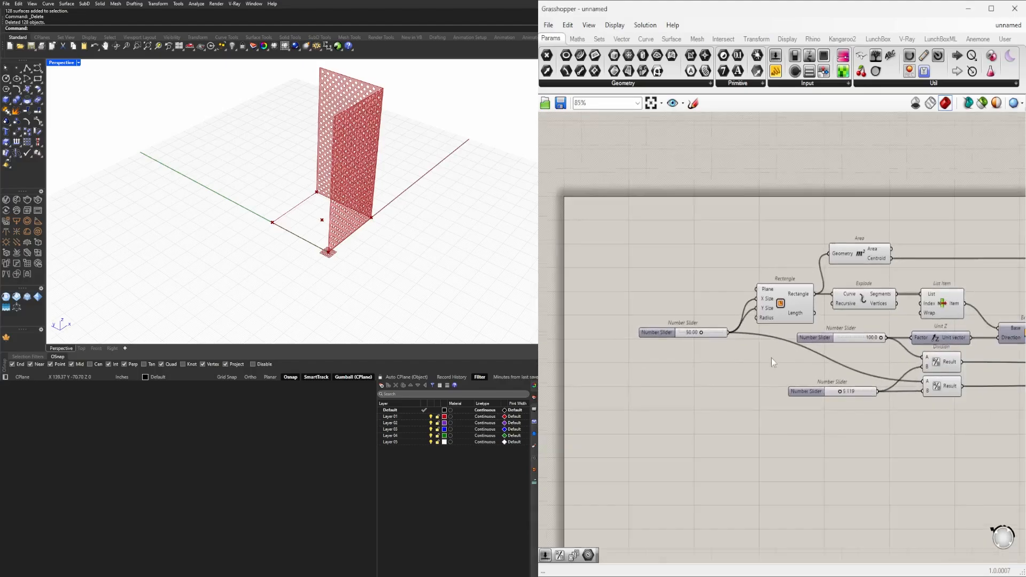
{"action": "left_click", "coordinate": [787, 303]}
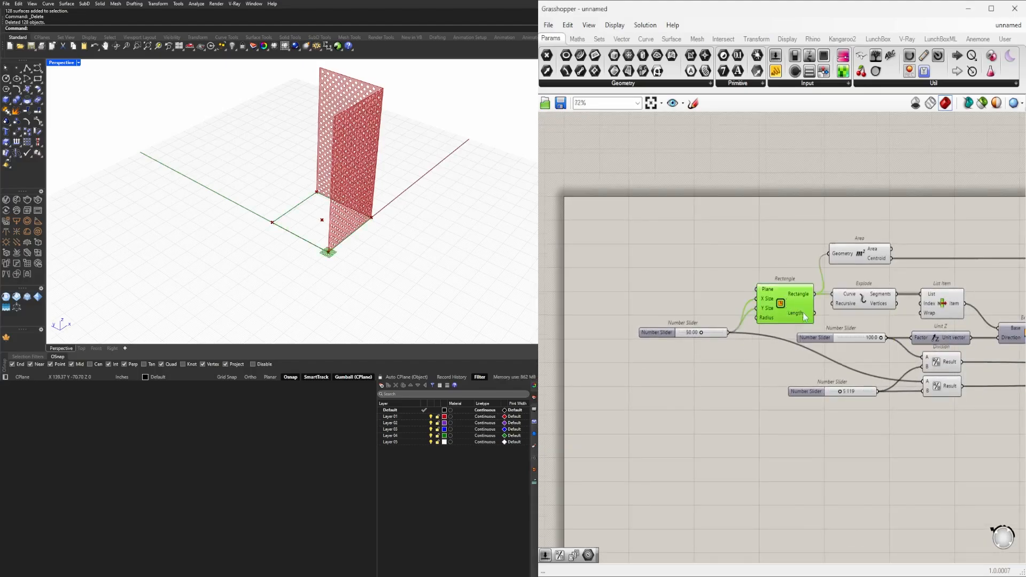
{"action": "scroll", "coordinate": [910, 370], "scroll_direction": "down", "scroll_amount": 4}
{"action": "scroll", "coordinate": [855, 326], "scroll_direction": "up", "scroll_amount": 8}
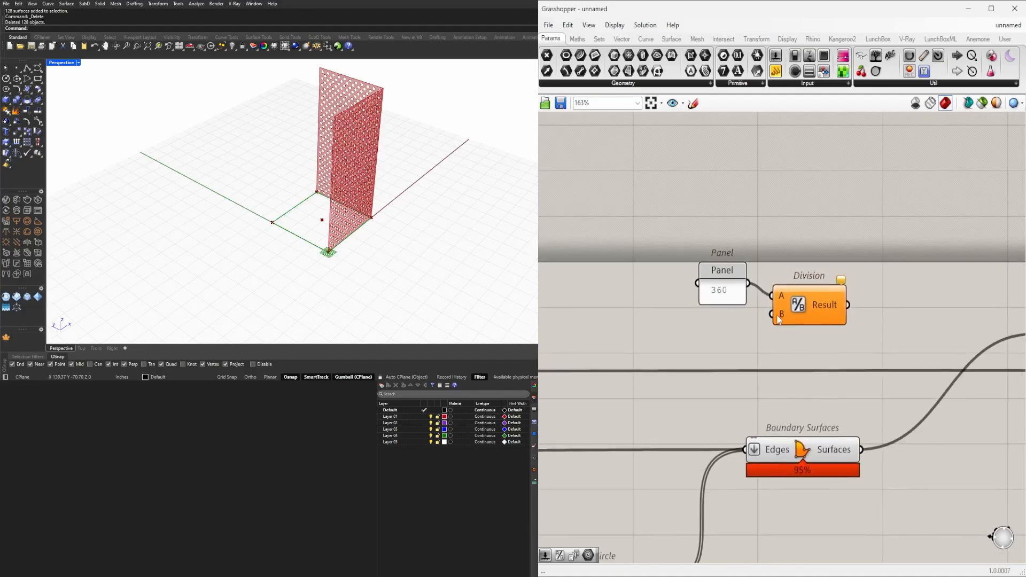
{"action": "right_click", "coordinate": [779, 316]}
{"action": "mouse_move", "coordinate": [880, 444]}
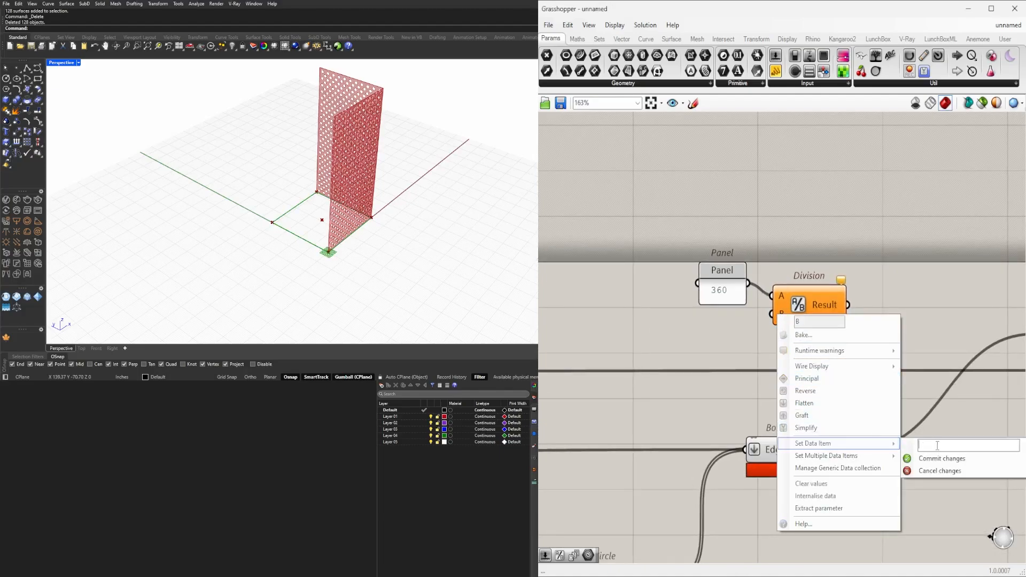
{"action": "left_click", "coordinate": [941, 458]}
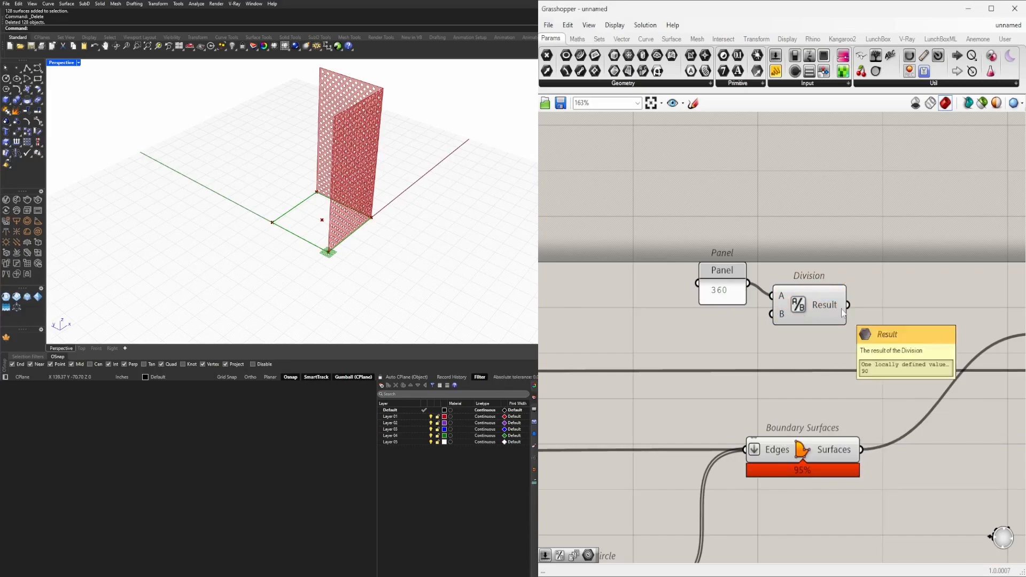
- Add a Series component beside the Division and connect the Division's Result to its Step input
{"action": "scroll", "coordinate": [831, 344], "scroll_direction": "down", "scroll_amount": 4}
{"action": "left_click_drag", "start_coordinate": [830, 343], "coordinate": [877, 338]}
{"action": "left_click", "coordinate": [694, 332]}
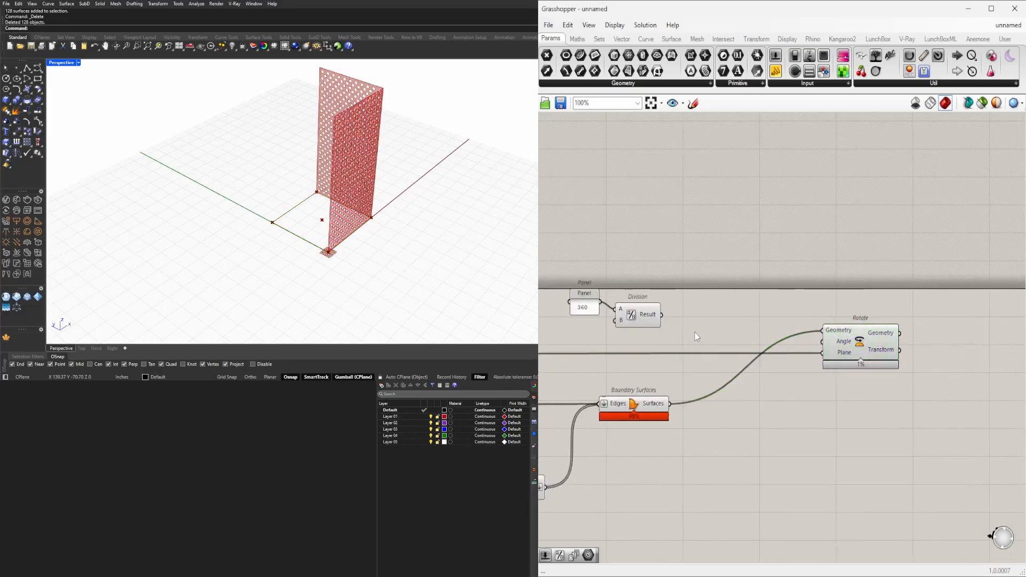
{"action": "right_click_drag", "start_coordinate": [666, 339], "coordinate": [753, 337]}
{"action": "double_click", "coordinate": [792, 329]}
{"action": "type", "text": "ser"}
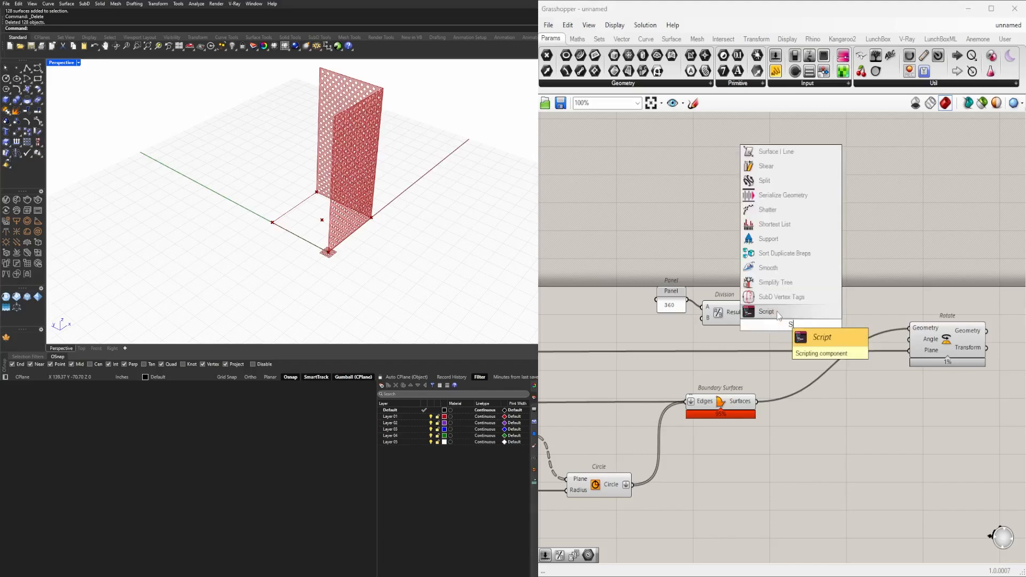
{"action": "left_click", "coordinate": [780, 299]}
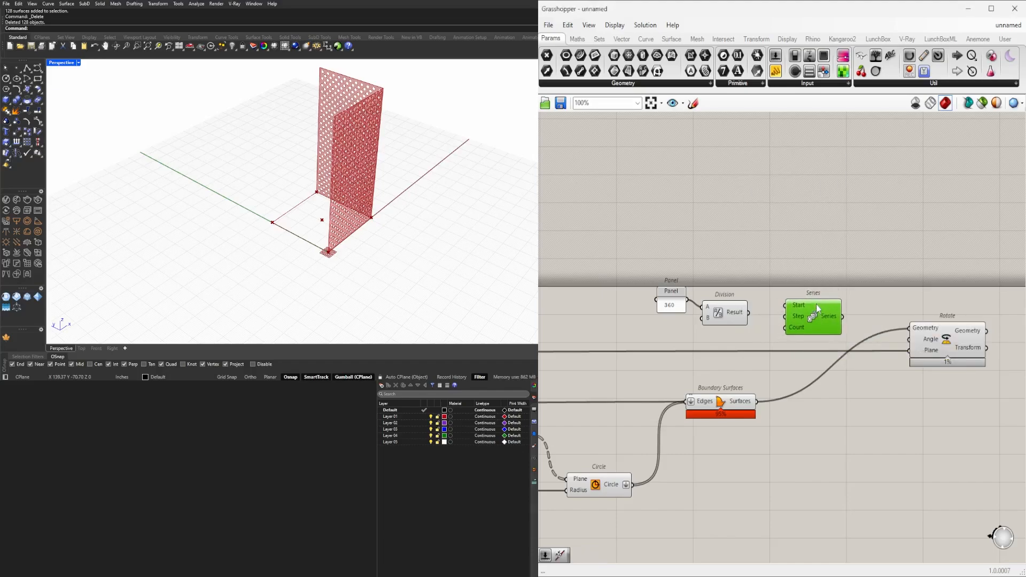
{"action": "left_click_drag", "start_coordinate": [753, 319], "coordinate": [793, 319]}
- Set the Series component's Count to 4 and check the resulting list of angles
{"action": "right_click", "coordinate": [779, 323]}
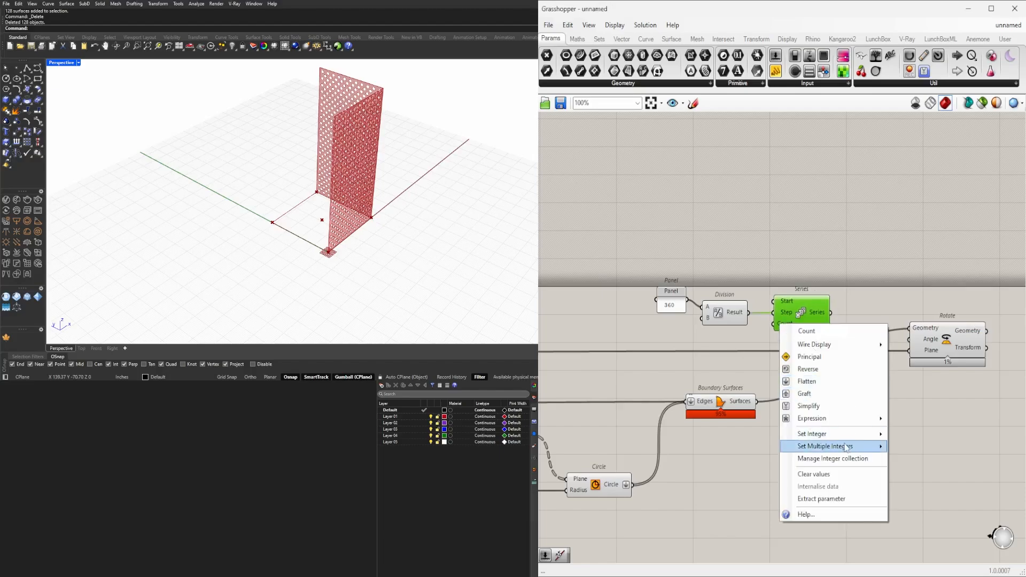
{"action": "mouse_move", "coordinate": [833, 434]}
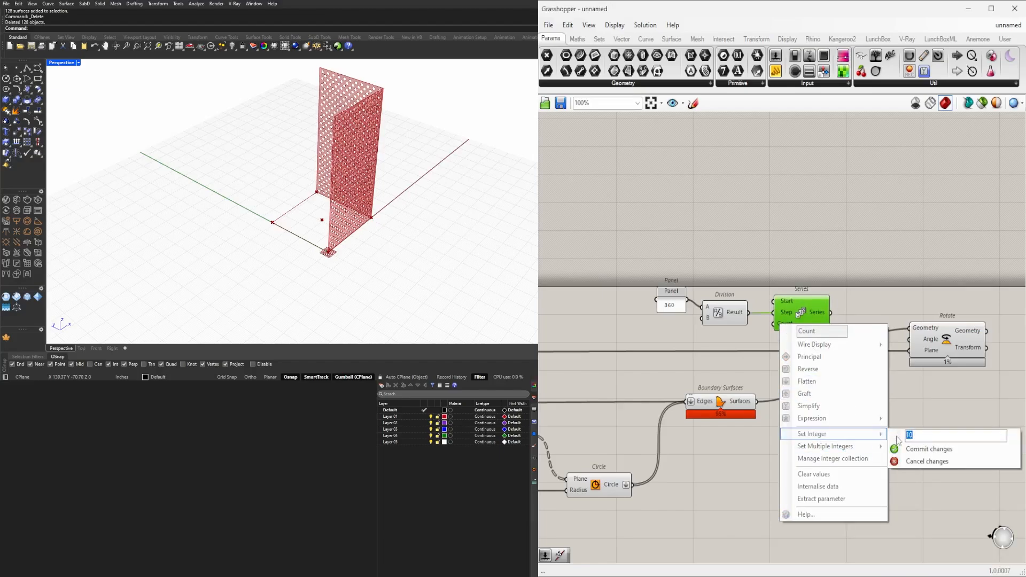
{"action": "left_click", "coordinate": [910, 449]}
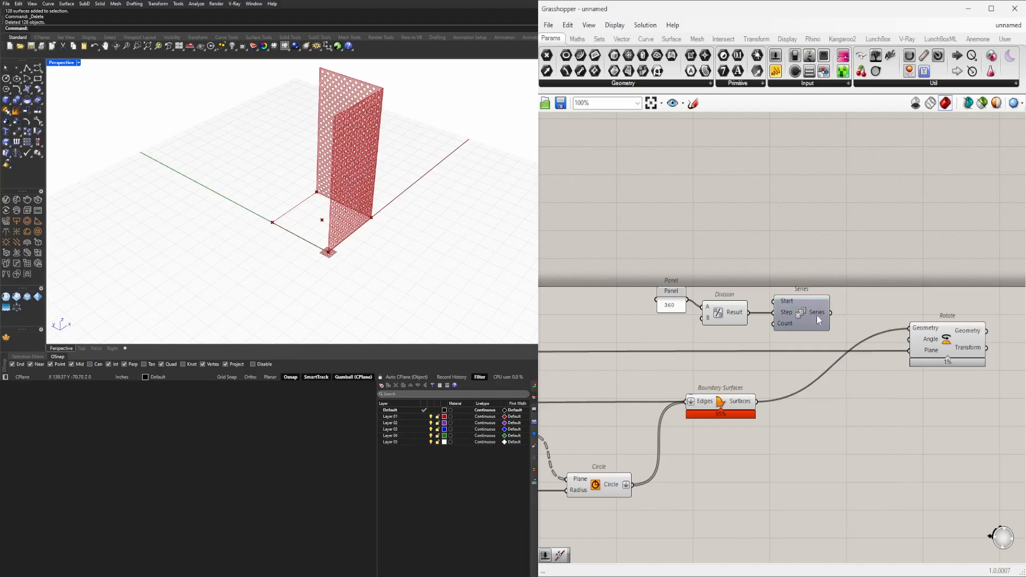
{"action": "mouse_move", "coordinate": [815, 315]}
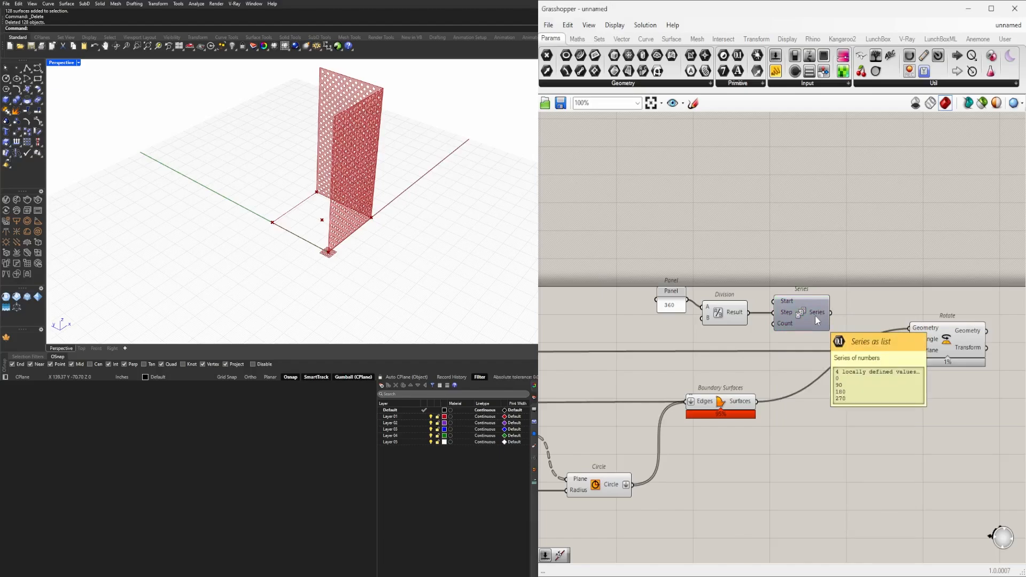
- Switch the Rotate component's Angle input to degrees and connect the Series output to it
{"action": "right_click_drag", "start_coordinate": [845, 316], "coordinate": [776, 310]}
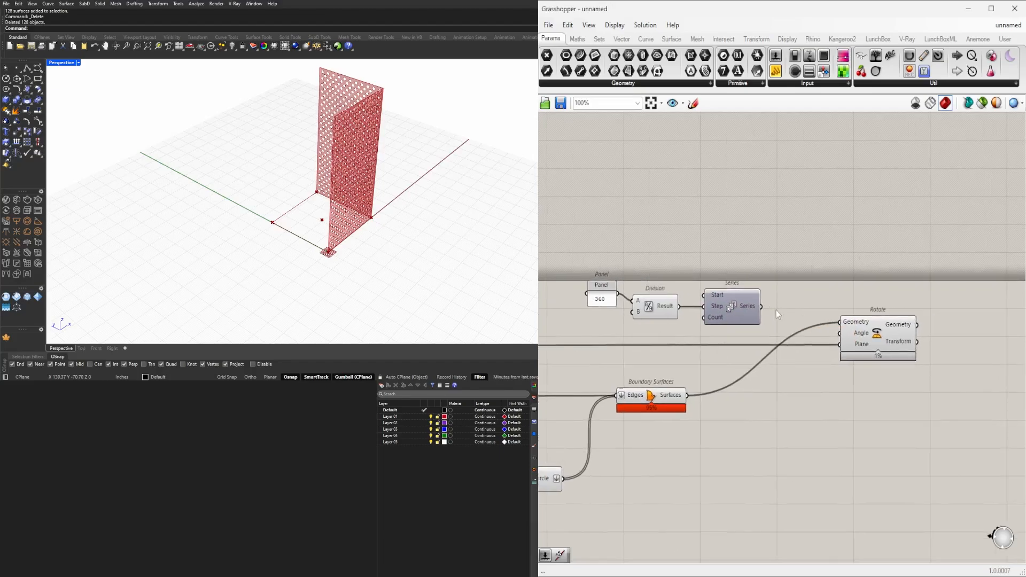
{"action": "right_click", "coordinate": [864, 340]}
{"action": "left_click", "coordinate": [886, 430]}
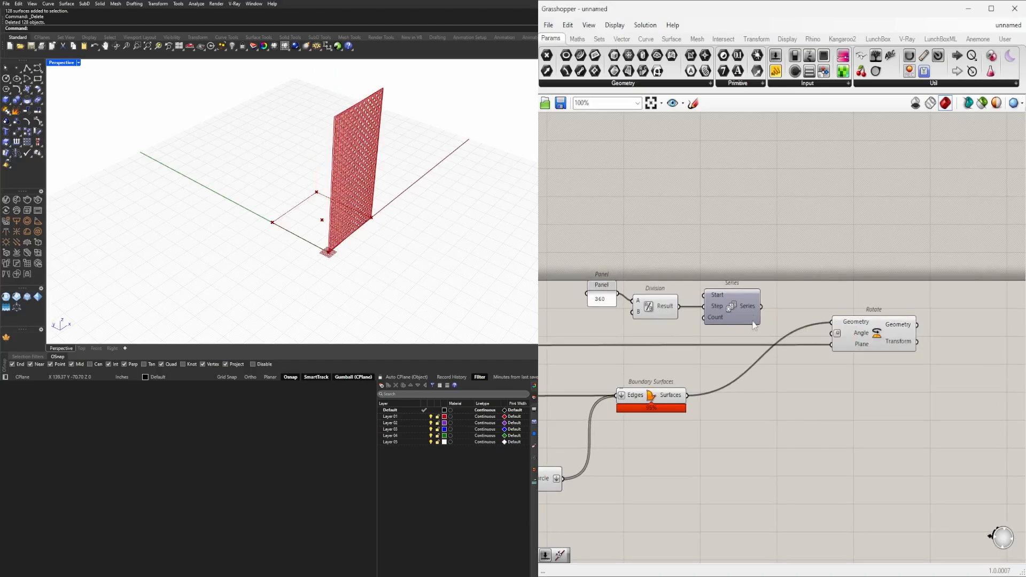
{"action": "left_click_drag", "start_coordinate": [767, 313], "coordinate": [832, 333]}
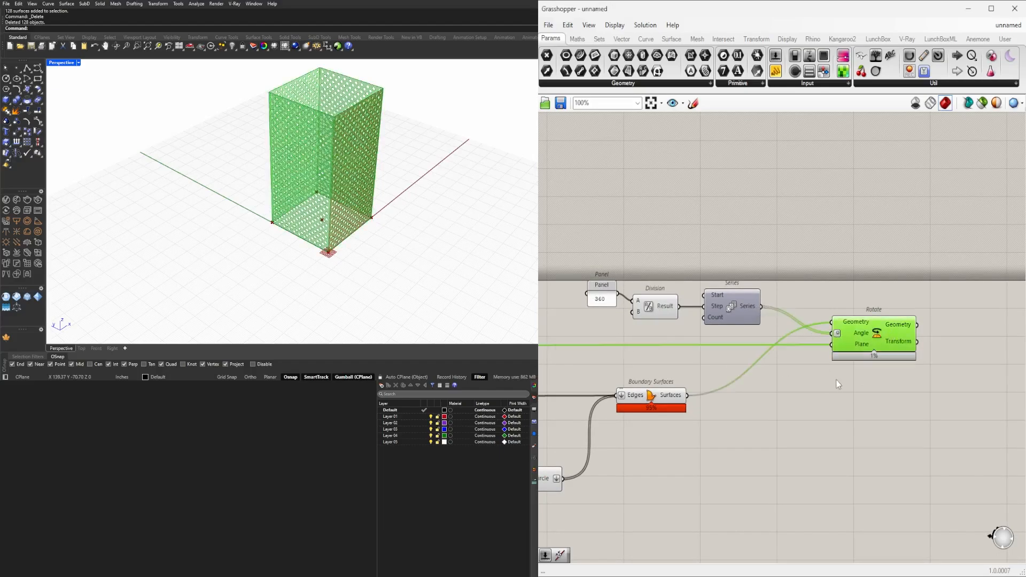
- Disable the preview of the perforated Boundary Surfaces component that feeds Rotate
{"action": "right_click_drag", "start_coordinate": [836, 384], "coordinate": [954, 371]}
{"action": "right_click_drag", "start_coordinate": [197, 195], "coordinate": [315, 218]}
{"action": "left_click", "coordinate": [781, 417]}
{"action": "left_click_drag", "start_coordinate": [827, 450], "coordinate": [765, 362]}
{"action": "middle_click", "coordinate": [780, 349]}
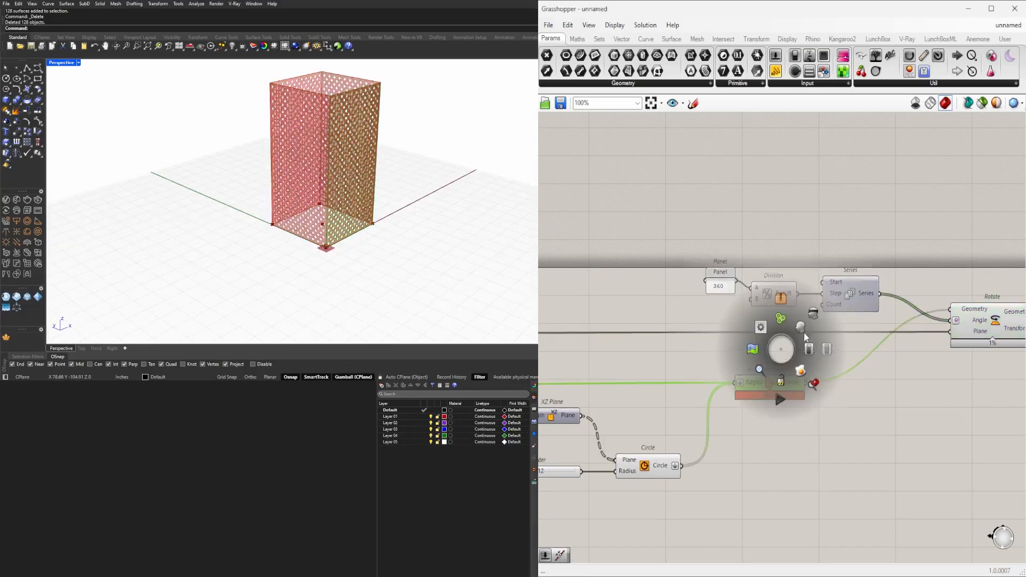
{"action": "left_click", "coordinate": [803, 332]}
- Disable the preview of the Circle component that feeds the perforated Boundary Surfaces
{"action": "left_click", "coordinate": [653, 460]}
{"action": "right_click_drag", "start_coordinate": [620, 442], "coordinate": [733, 418]}
{"action": "left_click_drag", "start_coordinate": [813, 480], "coordinate": [748, 392]}
{"action": "middle_click", "coordinate": [765, 376]}
{"action": "left_click", "coordinate": [790, 341]}
{"action": "middle_click", "coordinate": [785, 408]}
{"action": "left_click", "coordinate": [810, 379]}
- Select the Rotate component and examine the perforated tower from all sides in the Perspective viewport
{"action": "right_click_drag", "start_coordinate": [1015, 364], "coordinate": [787, 393]}
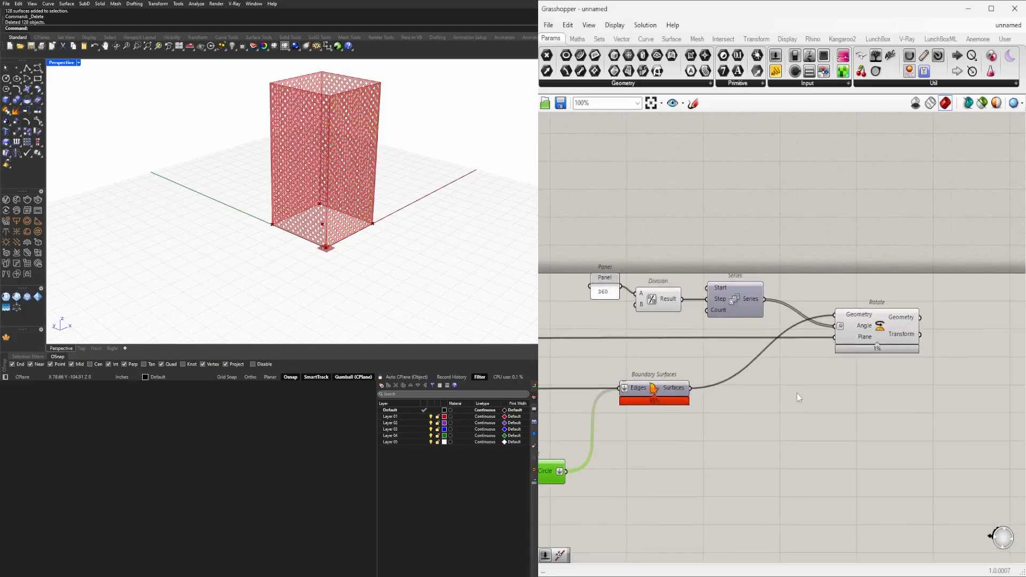
{"action": "left_click_drag", "start_coordinate": [930, 400], "coordinate": [855, 329]}
{"action": "right_click_drag", "start_coordinate": [336, 165], "coordinate": [324, 204]}
{"action": "scroll", "coordinate": [341, 167], "scroll_direction": "up", "scroll_amount": 3}
{"action": "scroll", "coordinate": [347, 173], "scroll_direction": "down", "scroll_amount": 2}
{"action": "scroll", "coordinate": [315, 186], "scroll_direction": "up", "scroll_amount": 4}
{"action": "scroll", "coordinate": [315, 186], "scroll_direction": "down", "scroll_amount": 3}
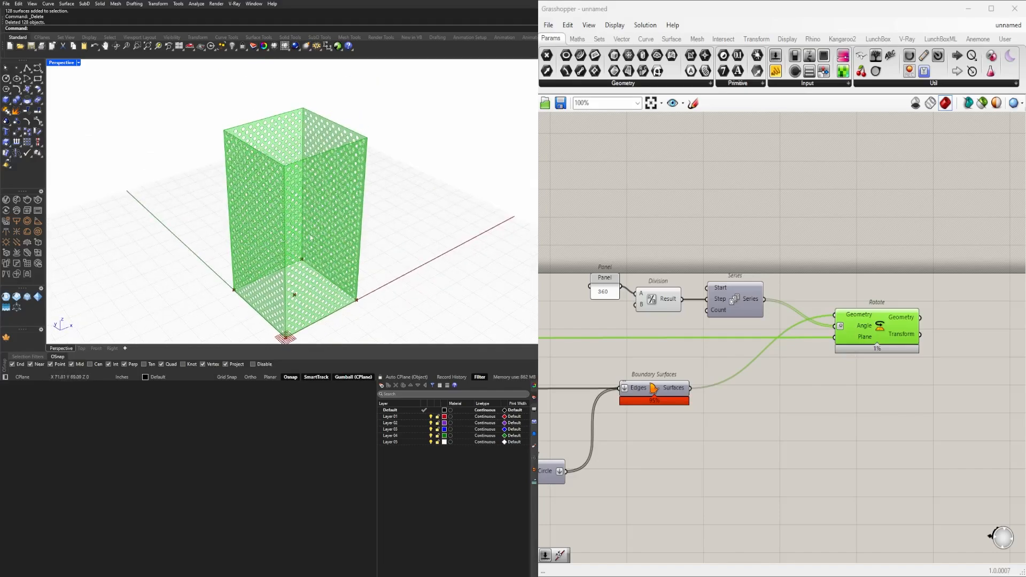
- Set the number slider driving the B inputs of the two facade Division components to 13.190
{"action": "scroll", "coordinate": [730, 392], "scroll_direction": "down", "scroll_amount": 3}
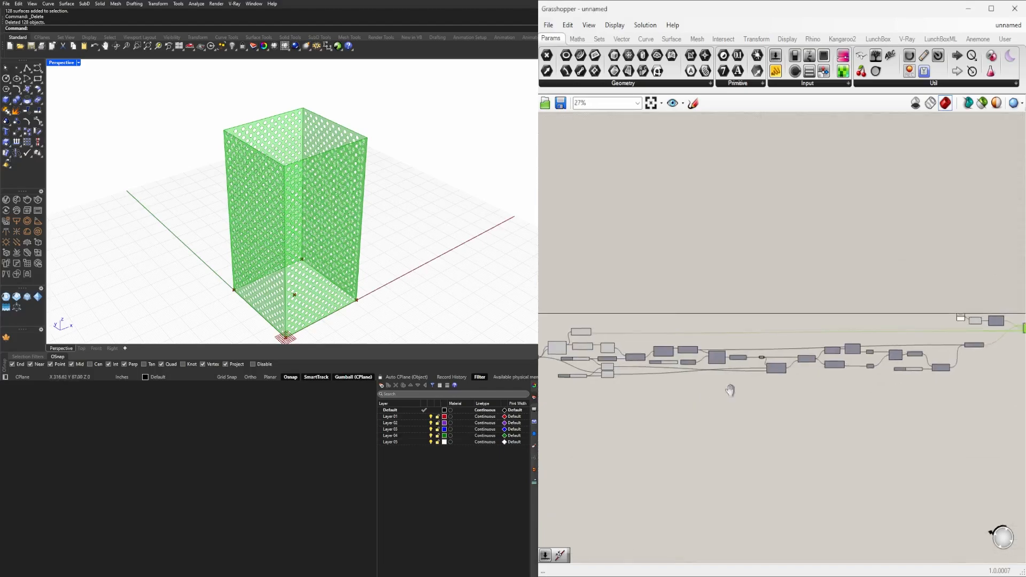
{"action": "scroll", "coordinate": [835, 348], "scroll_direction": "up", "scroll_amount": 6}
{"action": "scroll", "coordinate": [668, 334], "scroll_direction": "up", "scroll_amount": 1}
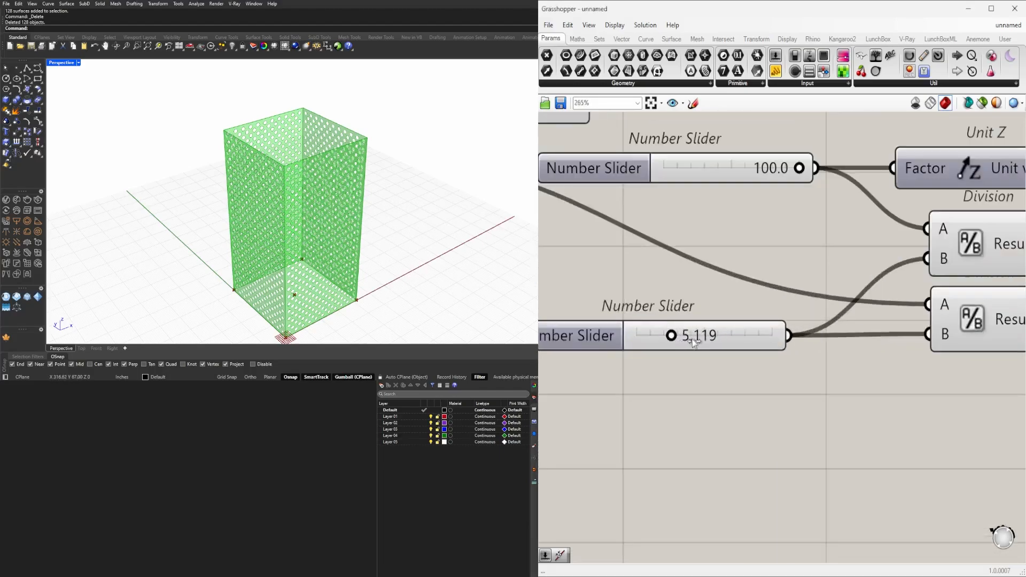
{"action": "left_click_drag", "start_coordinate": [699, 339], "coordinate": [732, 336]}
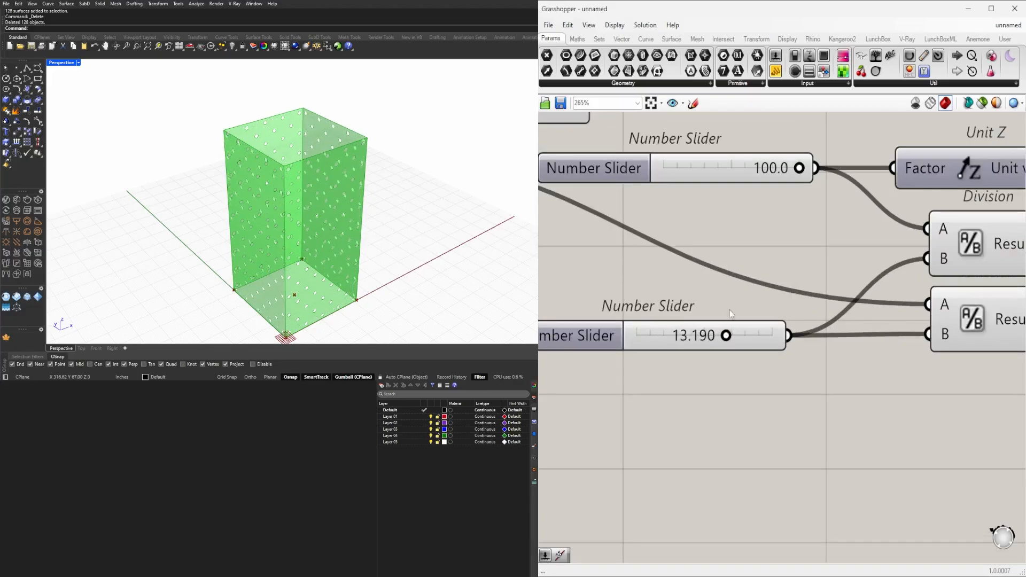
- Set the number slider feeding the Negative component to 5.83 and inspect the tower's openings
{"action": "scroll", "coordinate": [733, 385], "scroll_direction": "down", "scroll_amount": 8}
{"action": "scroll", "coordinate": [668, 342], "scroll_direction": "up", "scroll_amount": 9}
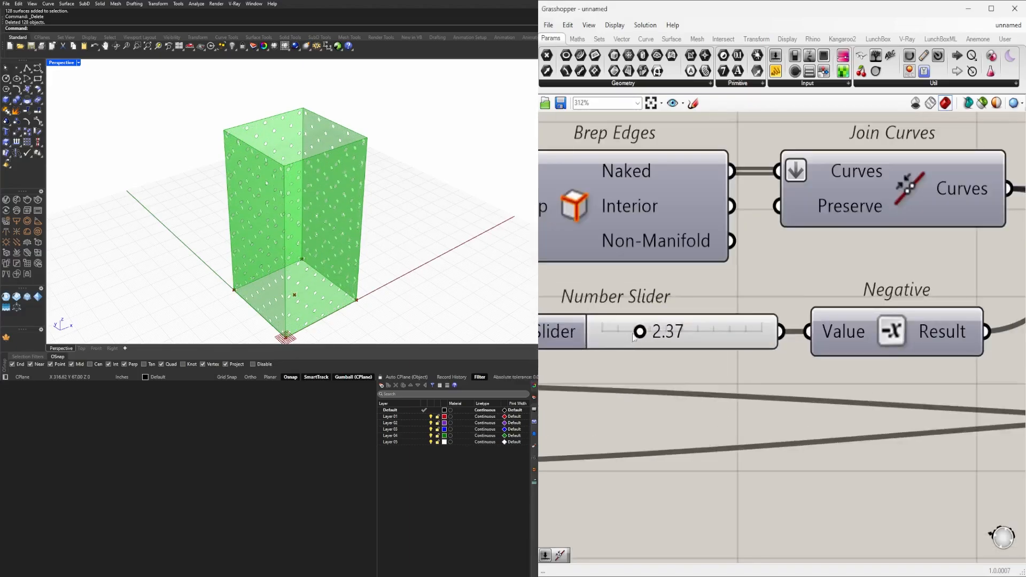
{"action": "left_click_drag", "start_coordinate": [640, 332], "coordinate": [695, 331]}
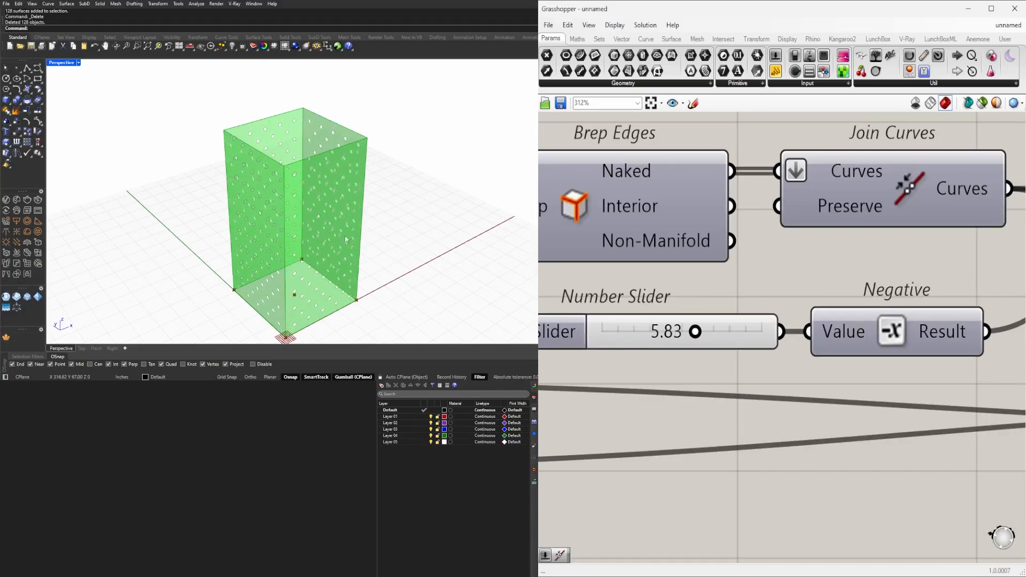
{"action": "right_click_drag", "start_coordinate": [278, 230], "coordinate": [353, 211]}
- Disable the preview of the Rotate component at the end of the definition
{"action": "scroll", "coordinate": [596, 298], "scroll_direction": "down", "scroll_amount": 9}
{"action": "right_click_drag", "start_coordinate": [666, 354], "coordinate": [559, 386]}
{"action": "scroll", "coordinate": [559, 386], "scroll_direction": "down", "scroll_amount": 4}
{"action": "right_click_drag", "start_coordinate": [775, 379], "coordinate": [638, 373]}
{"action": "scroll", "coordinate": [740, 377], "scroll_direction": "up", "scroll_amount": 4}
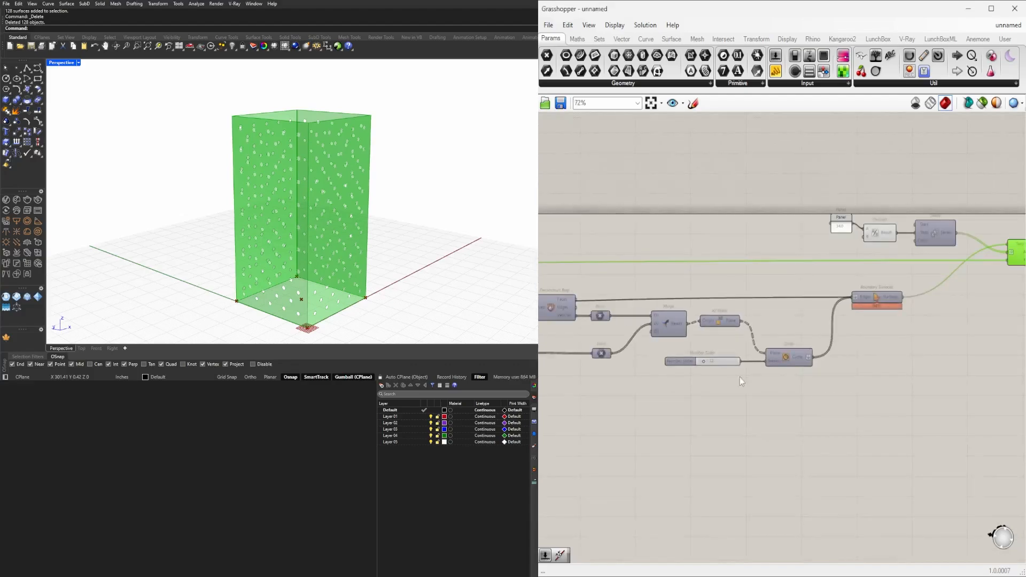
{"action": "right_click_drag", "start_coordinate": [739, 377], "coordinate": [807, 363]}
{"action": "scroll", "coordinate": [901, 335], "scroll_direction": "down", "scroll_amount": 1}
{"action": "right_click_drag", "start_coordinate": [901, 335], "coordinate": [845, 293]}
{"action": "middle_click", "coordinate": [888, 230]}
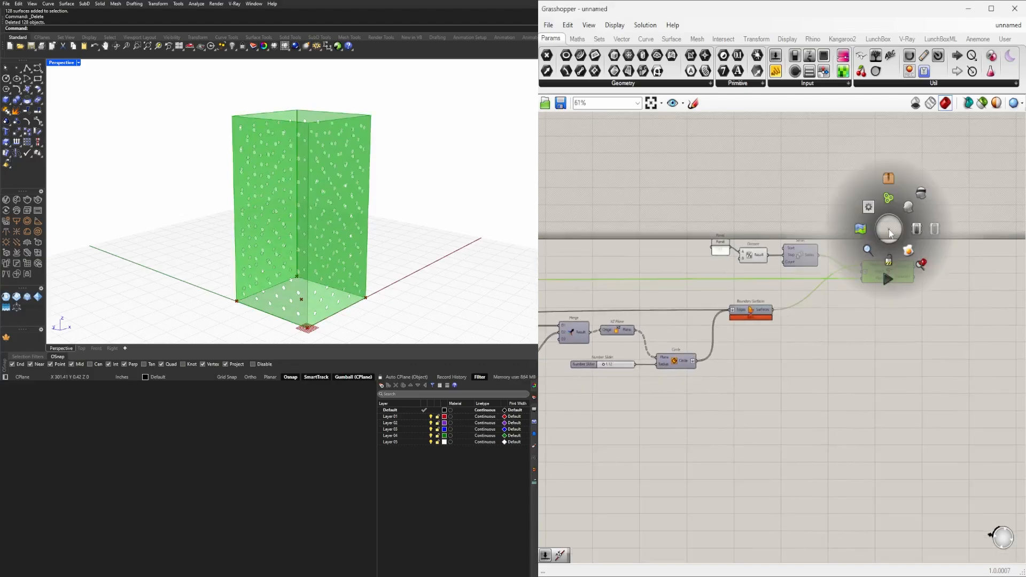
{"action": "left_click", "coordinate": [921, 192]}
- Turn the preview of the perforated Boundary Surfaces component back on
{"action": "left_click", "coordinate": [750, 310]}
{"action": "right_click", "coordinate": [753, 310]}
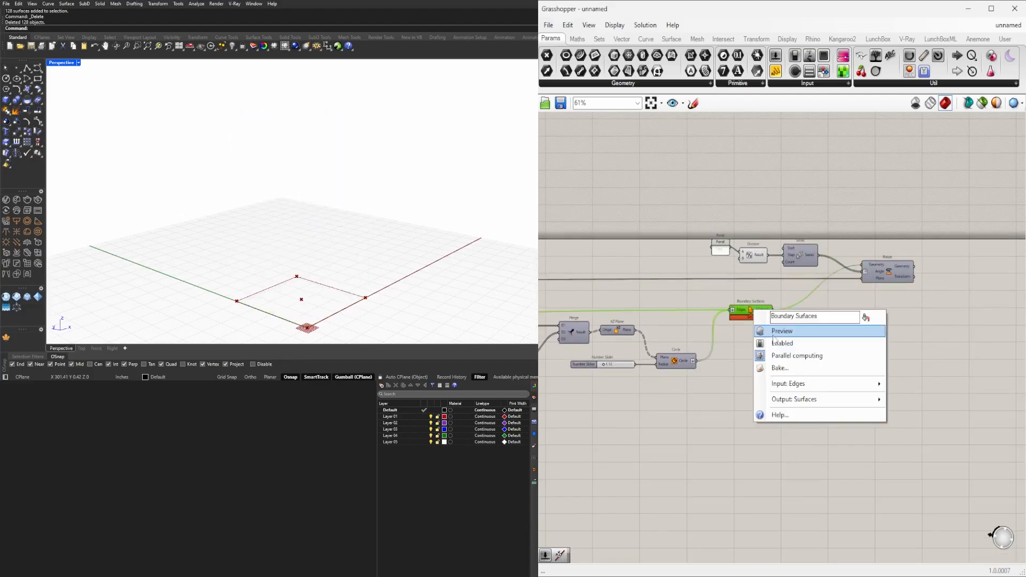
{"action": "left_click", "coordinate": [770, 327]}
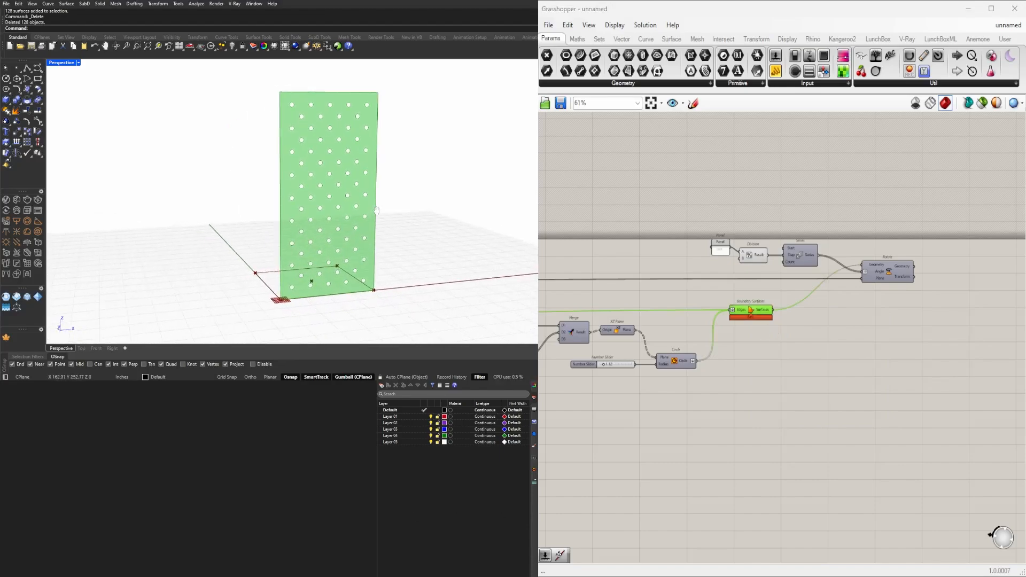
- Set the number slider feeding the Circle component's Radius input to 2.32
{"action": "scroll", "coordinate": [755, 319], "scroll_direction": "up", "scroll_amount": 2}
{"action": "left_click_drag", "start_coordinate": [755, 313], "coordinate": [763, 311]}
{"action": "right_click_drag", "start_coordinate": [360, 249], "coordinate": [368, 141]}
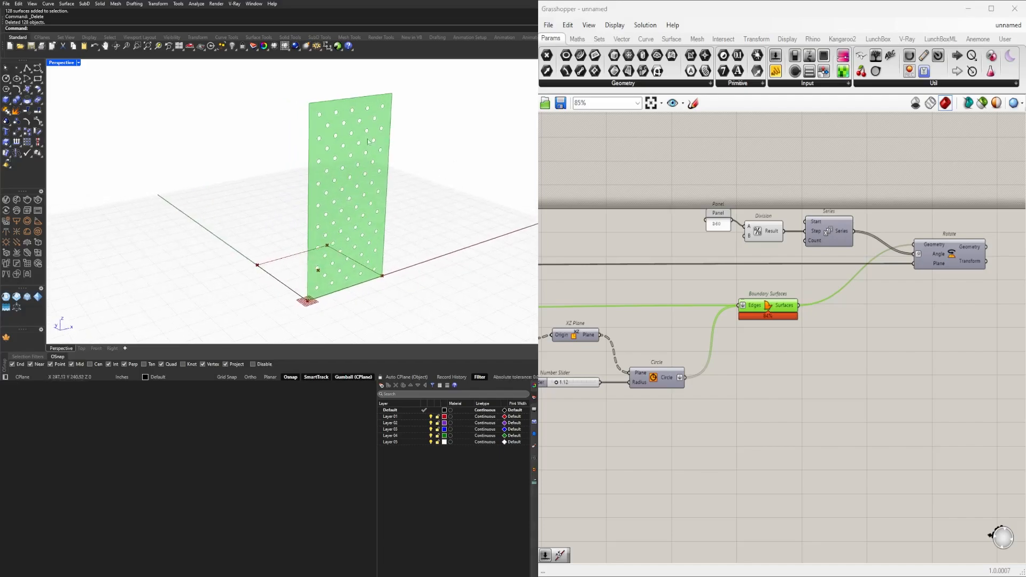
{"action": "scroll", "coordinate": [340, 145], "scroll_direction": "up", "scroll_amount": 4}
{"action": "scroll", "coordinate": [351, 248], "scroll_direction": "down", "scroll_amount": 2}
{"action": "right_click_drag", "start_coordinate": [351, 248], "coordinate": [348, 243]}
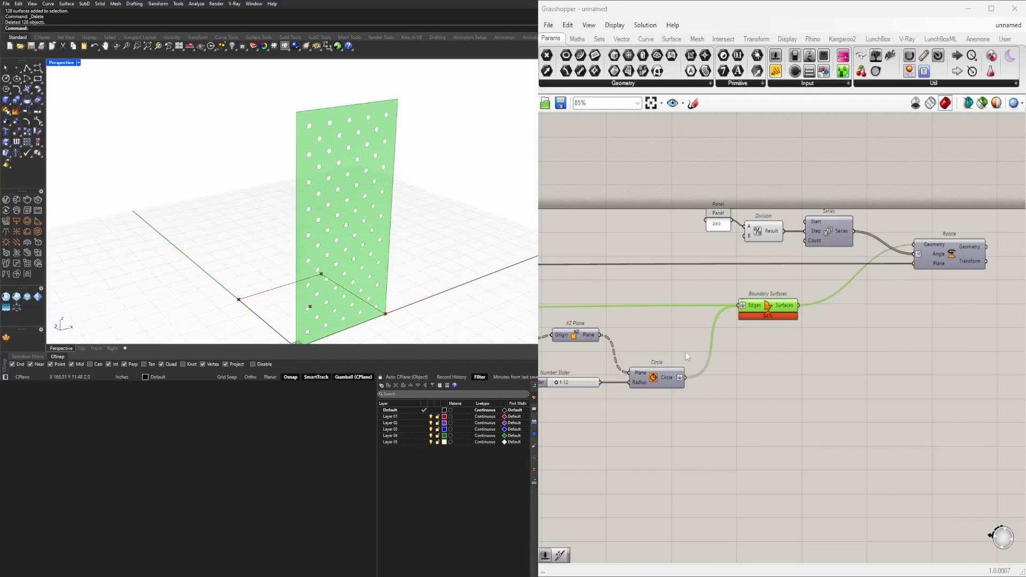
{"action": "right_click_drag", "start_coordinate": [593, 381], "coordinate": [680, 368]}
{"action": "scroll", "coordinate": [679, 366], "scroll_direction": "up", "scroll_amount": 5}
{"action": "left_click_drag", "start_coordinate": [623, 379], "coordinate": [639, 380]}
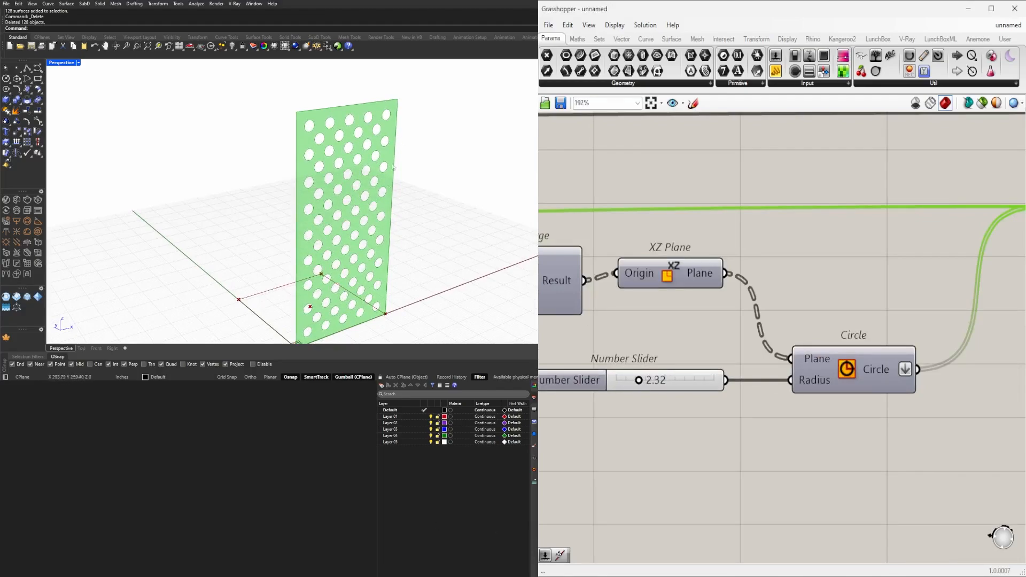
- Add a Move component below the facade definition and connect the List Item's Item output to its Geometry input
{"action": "scroll", "coordinate": [719, 269], "scroll_direction": "down", "scroll_amount": 5}
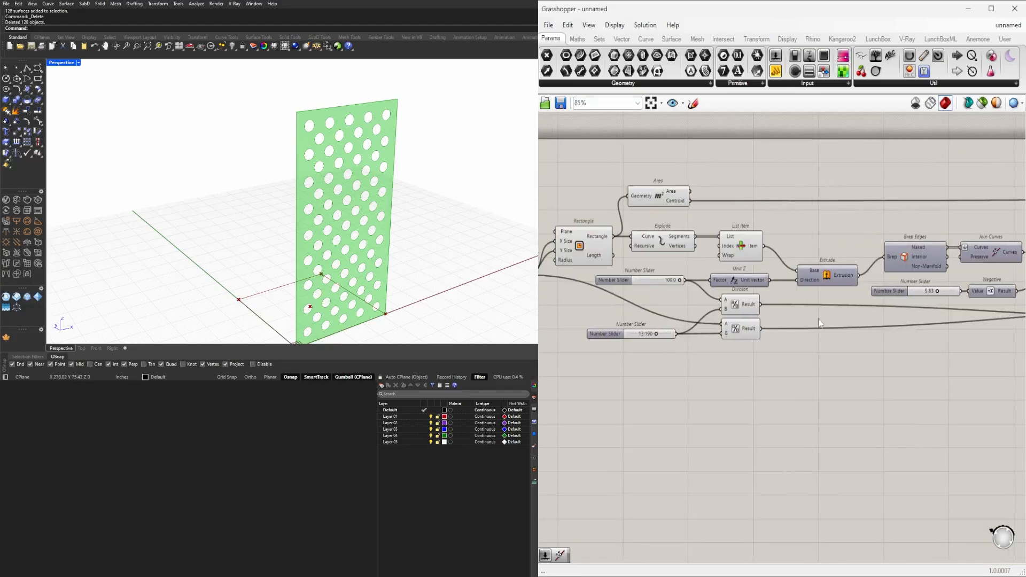
{"action": "left_click", "coordinate": [741, 246]}
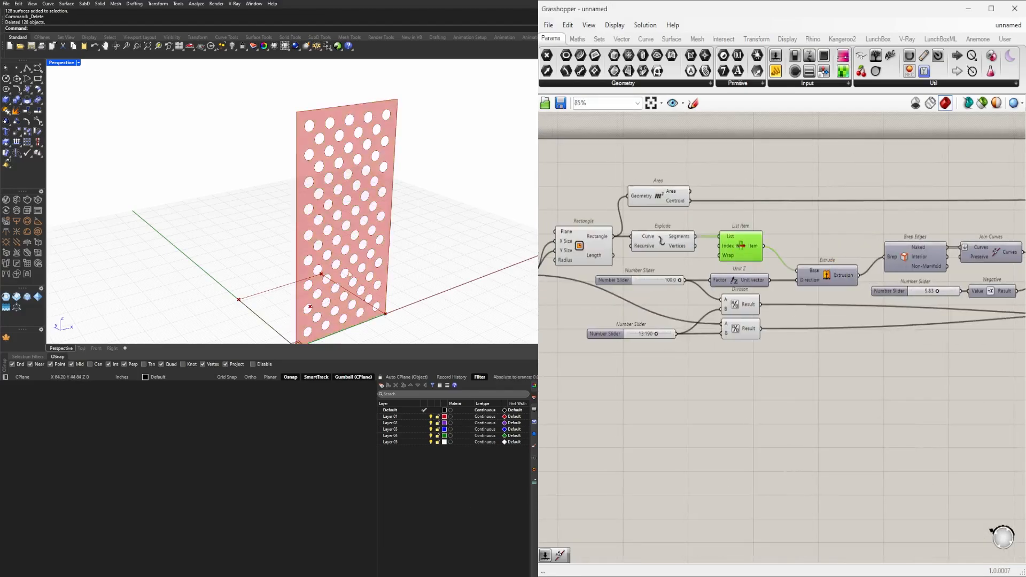
{"action": "scroll", "coordinate": [769, 346], "scroll_direction": "down", "scroll_amount": 2}
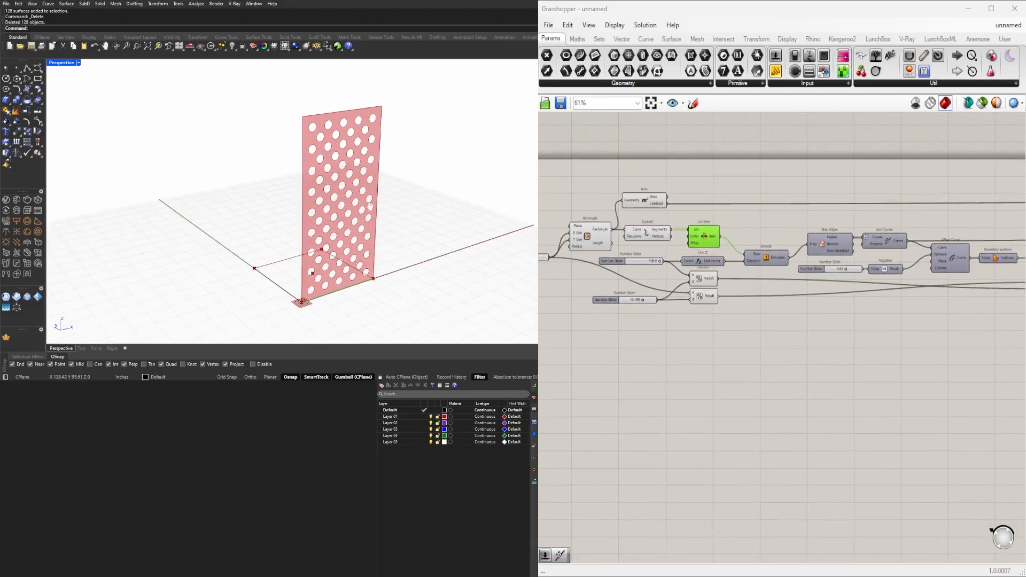
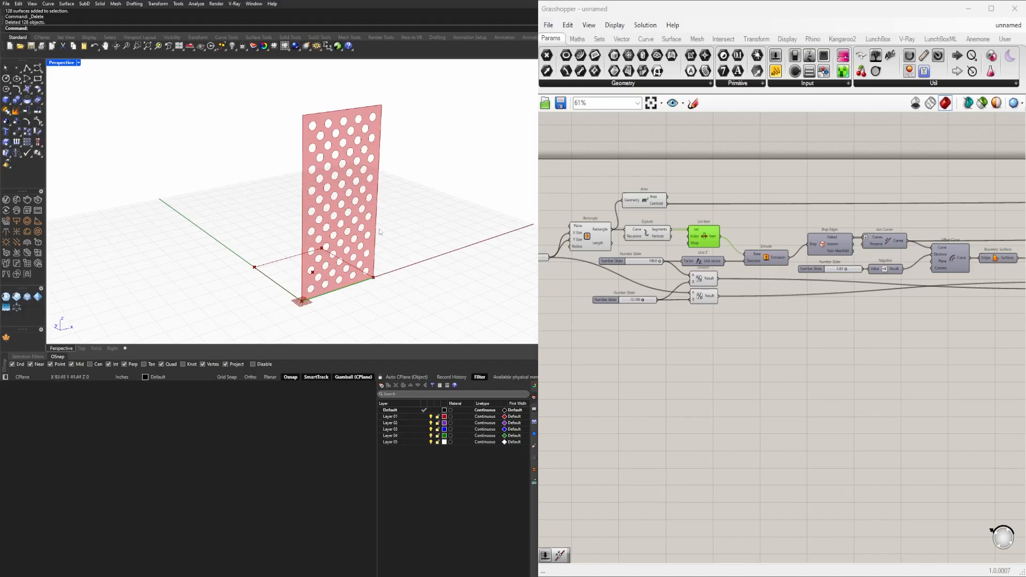
{"action": "scroll", "coordinate": [718, 251], "scroll_direction": "up", "scroll_amount": 2}
{"action": "double_click", "coordinate": [841, 403]}
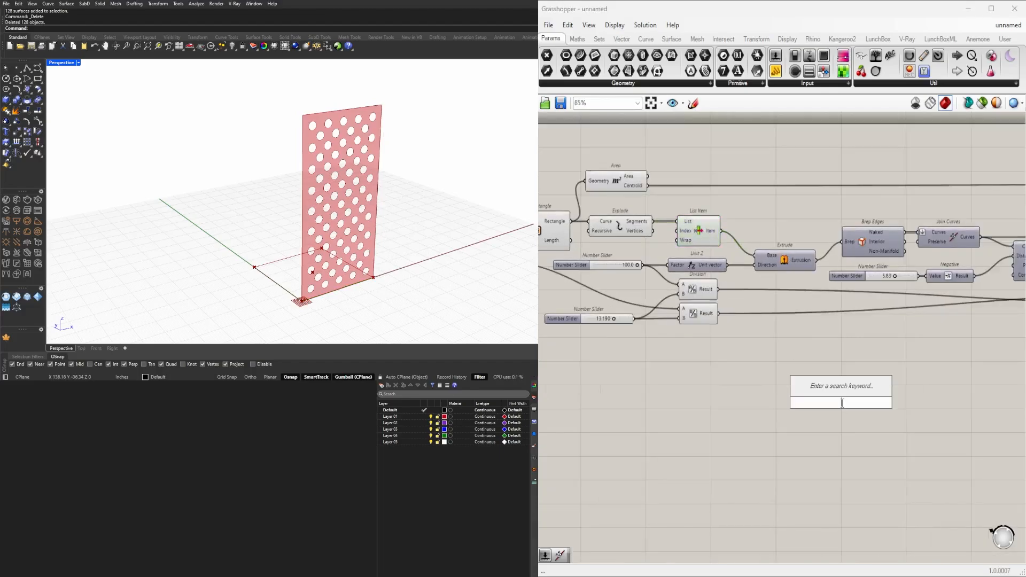
{"action": "type", "text": "move"}
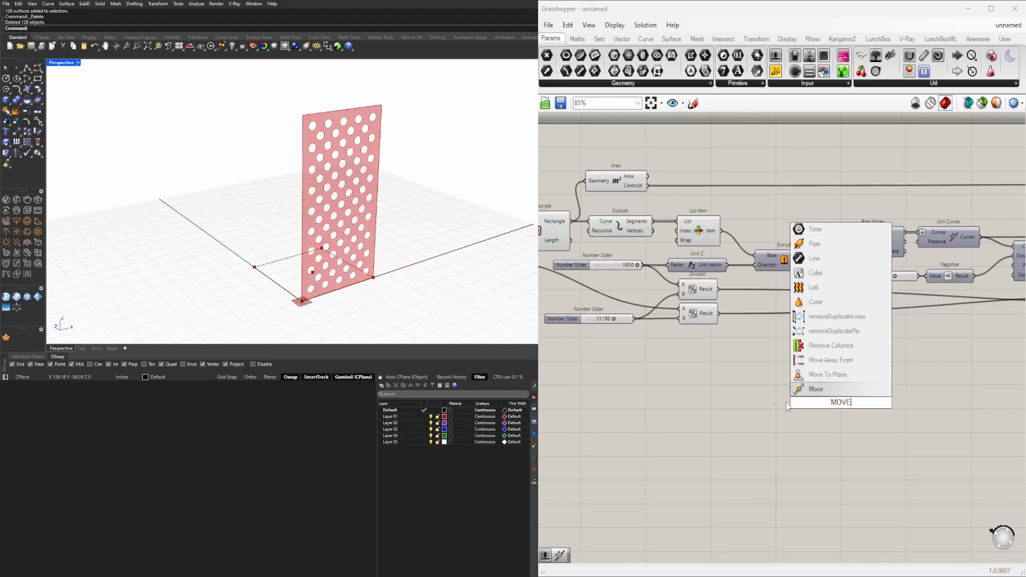
{"action": "key", "text": "Return"}
{"action": "left_click_drag", "start_coordinate": [720, 231], "coordinate": [839, 360]}
- Add a Unit Z component and connect its vector output to the Move component's Motion input
{"action": "left_click", "coordinate": [728, 377]}
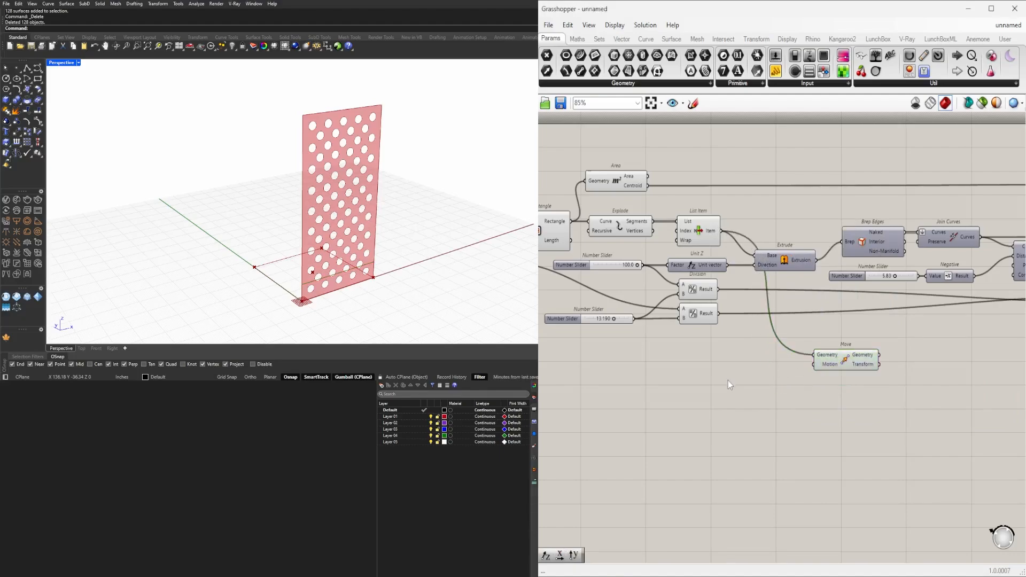
{"action": "double_click", "coordinate": [727, 380]}
{"action": "type", "text": "unit z"}
{"action": "key", "text": "Return"}
{"action": "left_click_drag", "start_coordinate": [747, 380], "coordinate": [833, 367]}
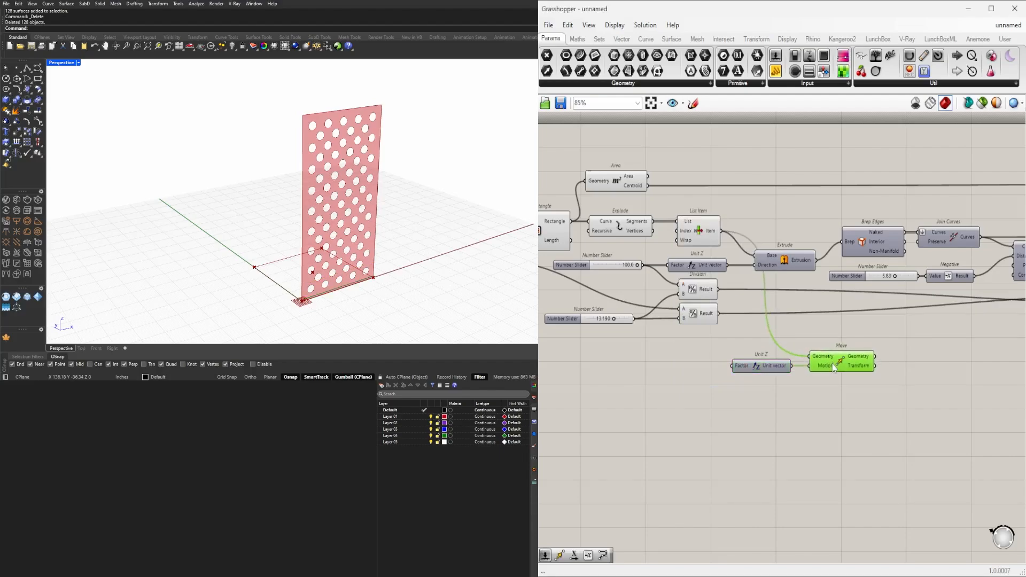
- Create a 5.50 number slider, connect it to the new Unit Z component's Factor input, and raise it to 9.67
{"action": "left_click", "coordinate": [658, 395]}
{"action": "double_click", "coordinate": [657, 395]}
{"action": "type", "text": "5"}
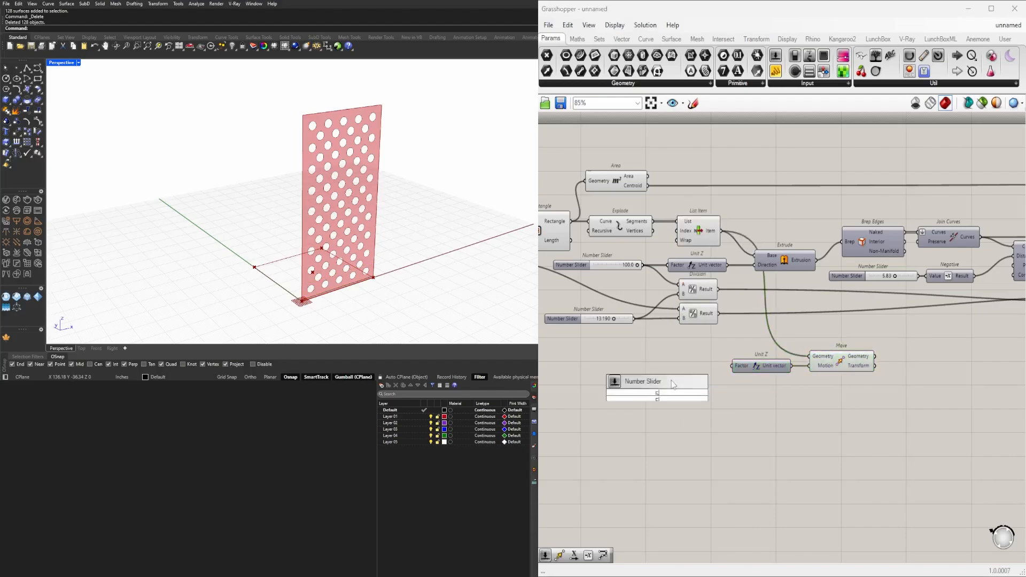
{"action": "type", "text": ".50"}
{"action": "key", "text": "Return"}
{"action": "scroll", "coordinate": [657, 396], "scroll_direction": "up", "scroll_amount": 5}
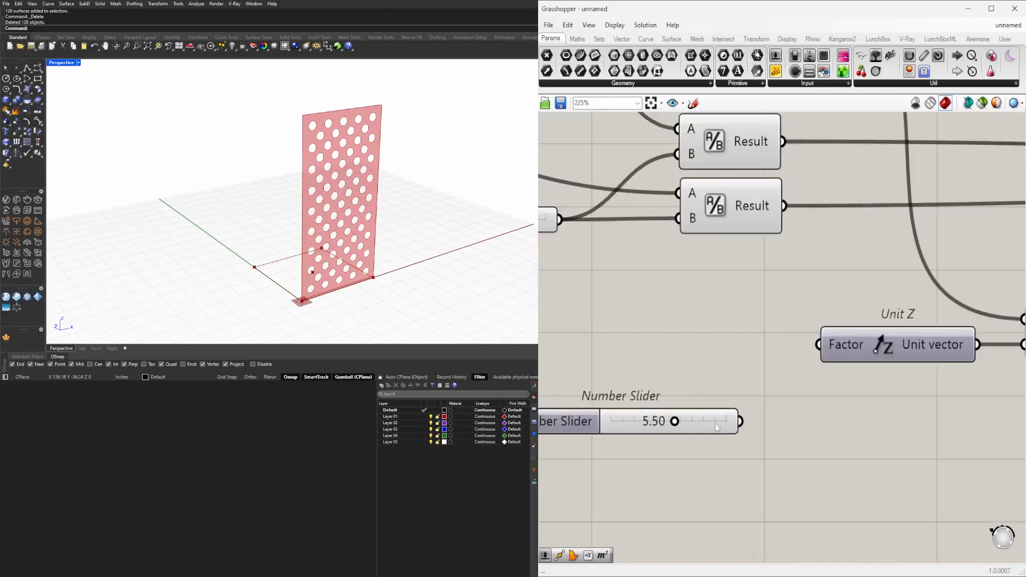
{"action": "left_click_drag", "start_coordinate": [782, 357], "coordinate": [819, 345]}
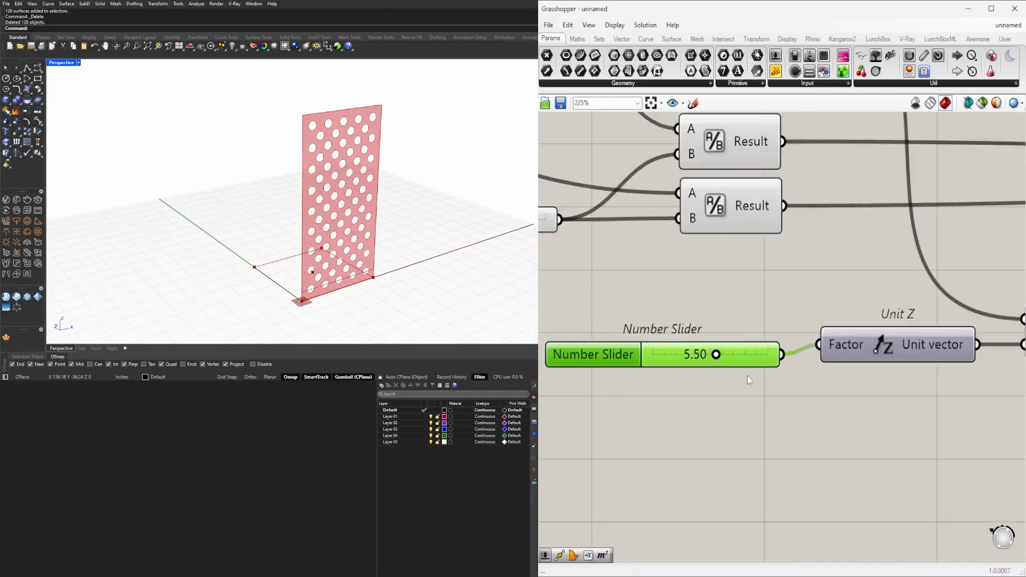
{"action": "left_click_drag", "start_coordinate": [735, 363], "coordinate": [783, 352]}
- Set the maximum of the new Unit Z factor slider to 100, lower its value, and highlight the Move component's base line
{"action": "double_click", "coordinate": [602, 344]}
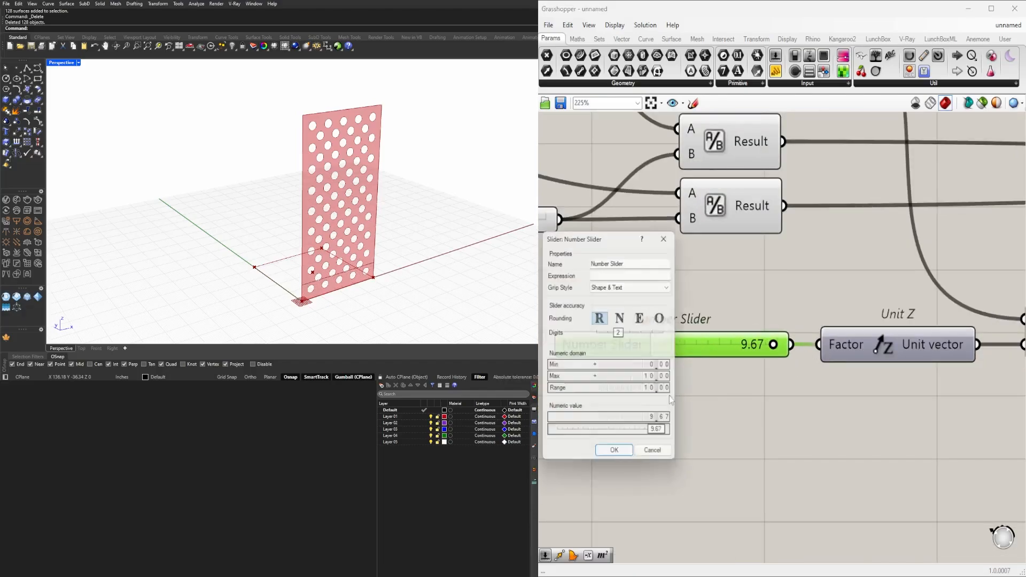
{"action": "double_click", "coordinate": [637, 378]}
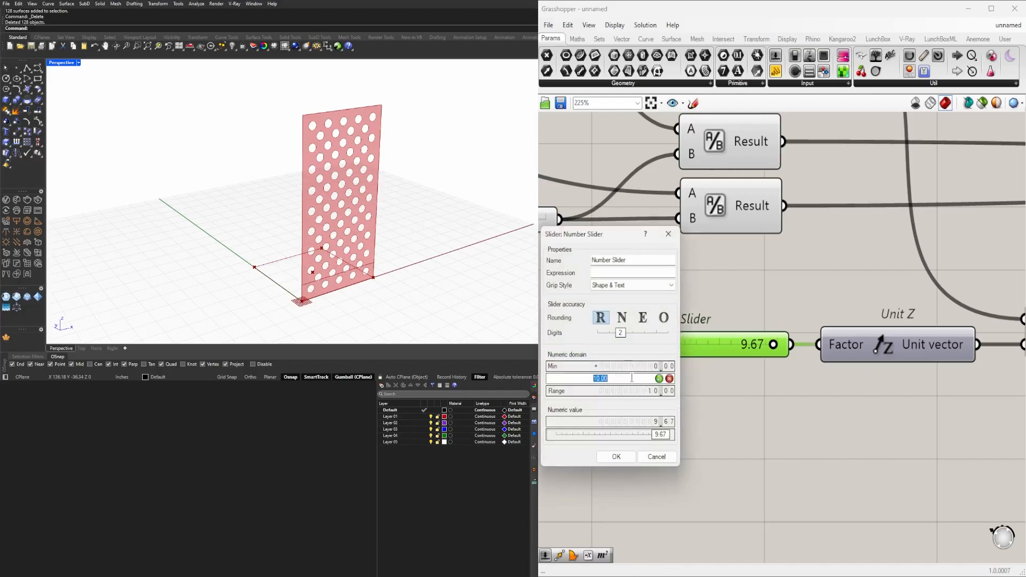
{"action": "type", "text": "100"}
{"action": "left_click", "coordinate": [616, 457]}
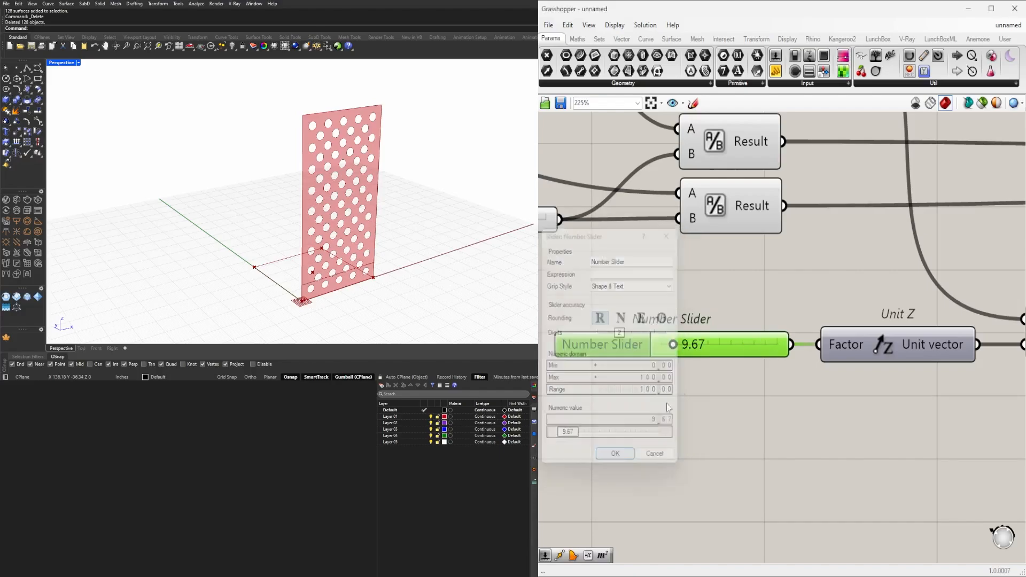
{"action": "mouse_move", "coordinate": [674, 347]}
{"action": "left_mouse_down"}
{"action": "mouse_move", "coordinate": [772, 343]}
{"action": "mouse_move", "coordinate": [663, 344]}
{"action": "left_mouse_up"}
{"action": "scroll", "coordinate": [774, 395], "scroll_direction": "down", "scroll_amount": 4}
{"action": "right_click", "coordinate": [808, 454]}
{"action": "left_click", "coordinate": [820, 386]}
{"action": "scroll", "coordinate": [843, 393], "scroll_direction": "down", "scroll_amount": 2}
{"action": "right_click_drag", "start_coordinate": [843, 393], "coordinate": [698, 417]}
{"action": "left_click", "coordinate": [779, 369]}
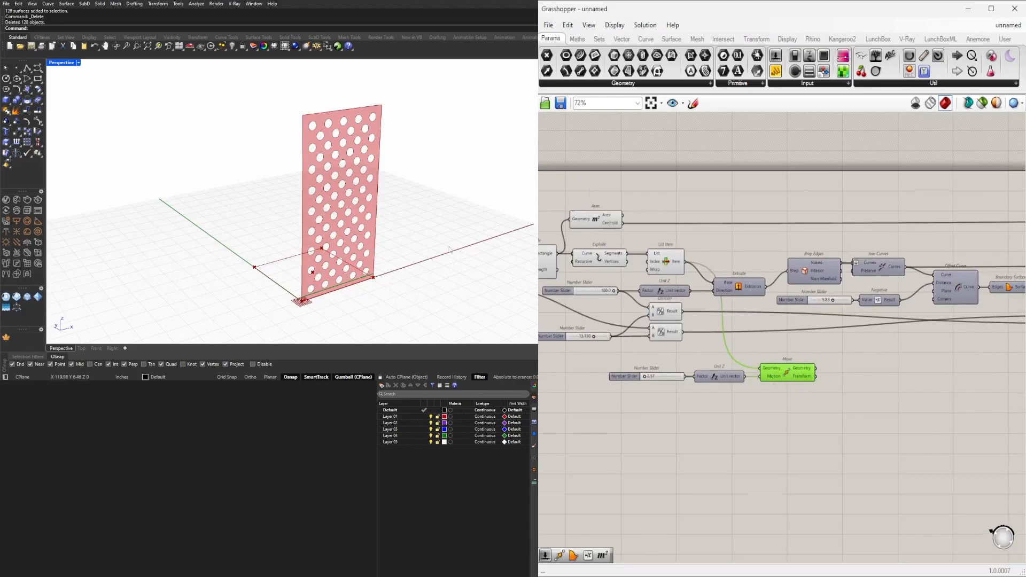
- Turn on the preview of the Merge component holding the opening points and space it away from the XZ Plane component
{"action": "right_click_drag", "start_coordinate": [976, 363], "coordinate": [839, 331]}
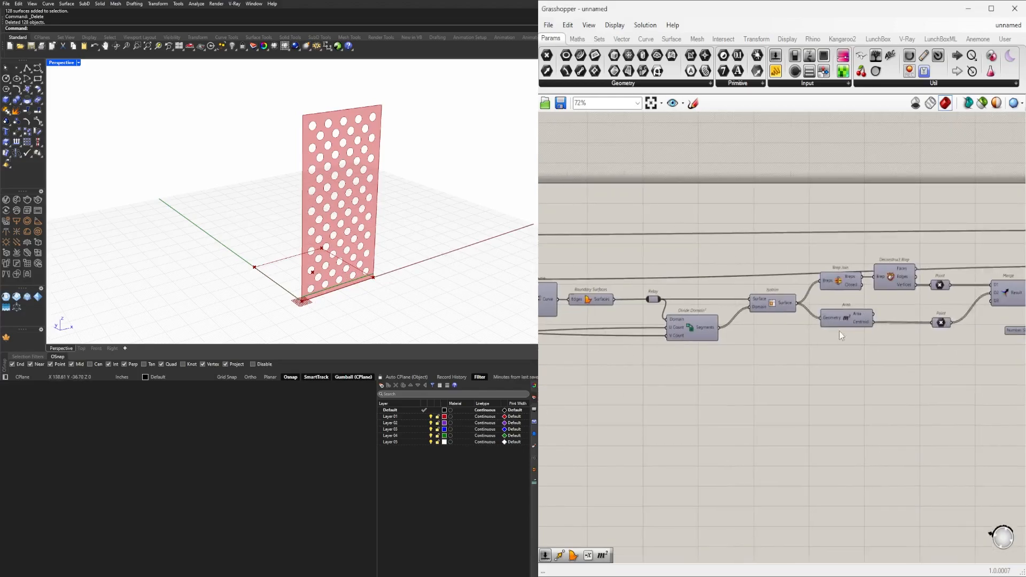
{"action": "right_click_drag", "start_coordinate": [983, 334], "coordinate": [831, 334]}
{"action": "left_click", "coordinate": [854, 292]}
{"action": "right_click", "coordinate": [855, 289]}
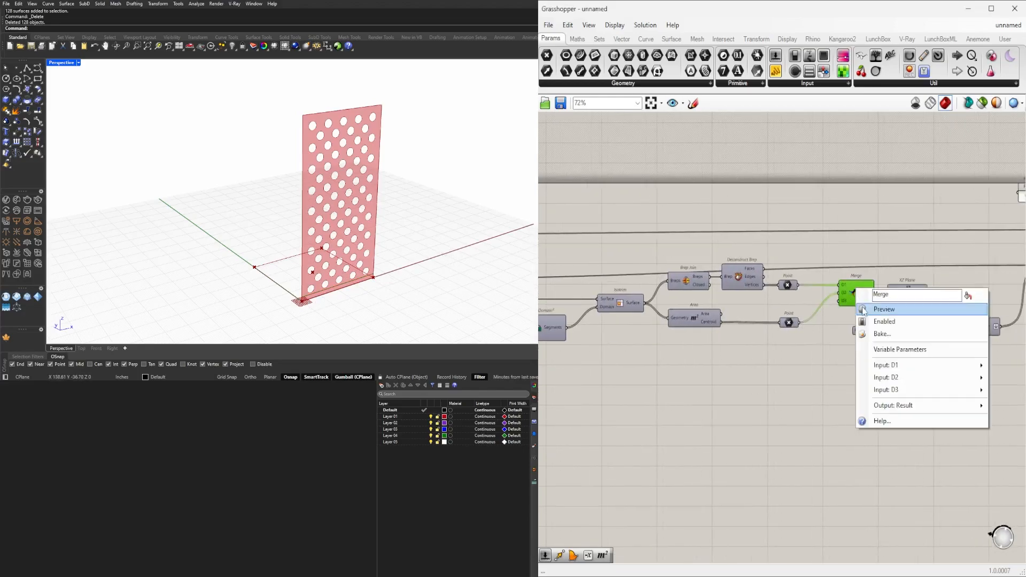
{"action": "left_click", "coordinate": [876, 306]}
{"action": "left_click_drag", "start_coordinate": [864, 300], "coordinate": [846, 301]}
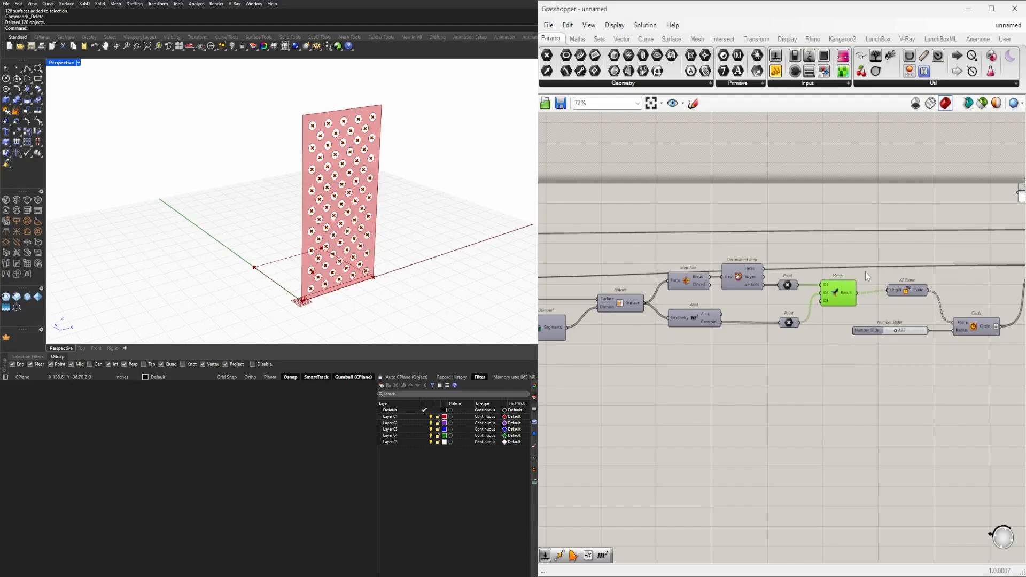
{"action": "left_click_drag", "start_coordinate": [908, 289], "coordinate": [915, 292]}
- Examine the moved base line and the merged opening points in the definition
{"action": "scroll", "coordinate": [843, 344], "scroll_direction": "down", "scroll_amount": 2}
{"action": "right_click_drag", "start_coordinate": [556, 399], "coordinate": [744, 370]}
{"action": "scroll", "coordinate": [578, 350], "scroll_direction": "up", "scroll_amount": 2}
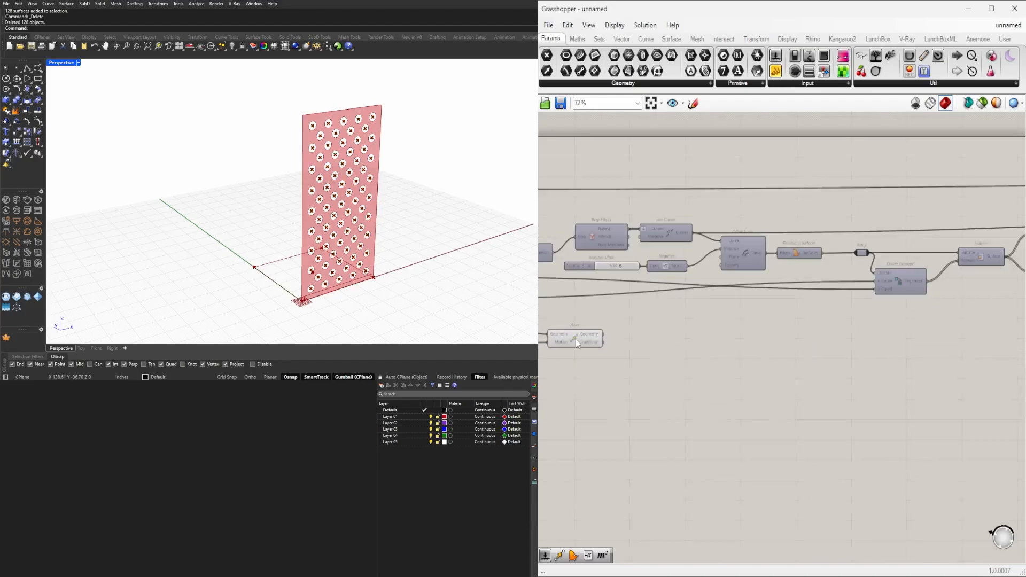
{"action": "left_click", "coordinate": [575, 339]}
{"action": "scroll", "coordinate": [624, 349], "scroll_direction": "down", "scroll_amount": 2}
{"action": "right_click_drag", "start_coordinate": [1015, 349], "coordinate": [914, 350]}
{"action": "right_click_drag", "start_coordinate": [959, 336], "coordinate": [827, 347]}
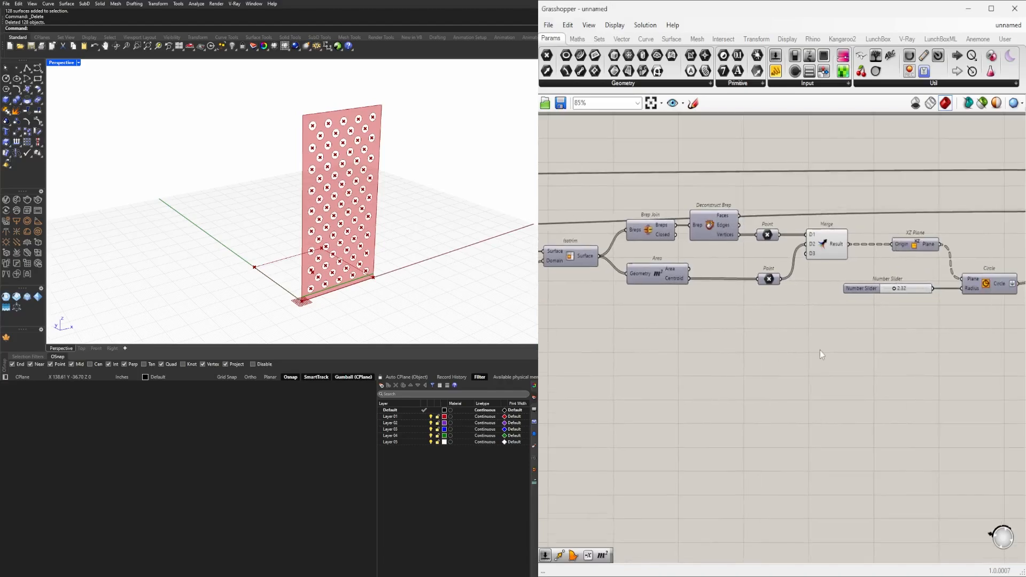
{"action": "scroll", "coordinate": [819, 351], "scroll_direction": "down", "scroll_amount": 1}
{"action": "right_click_drag", "start_coordinate": [566, 398], "coordinate": [790, 367]}
{"action": "right_click_drag", "start_coordinate": [693, 387], "coordinate": [835, 375]}
{"action": "scroll", "coordinate": [705, 316], "scroll_direction": "up", "scroll_amount": 1}
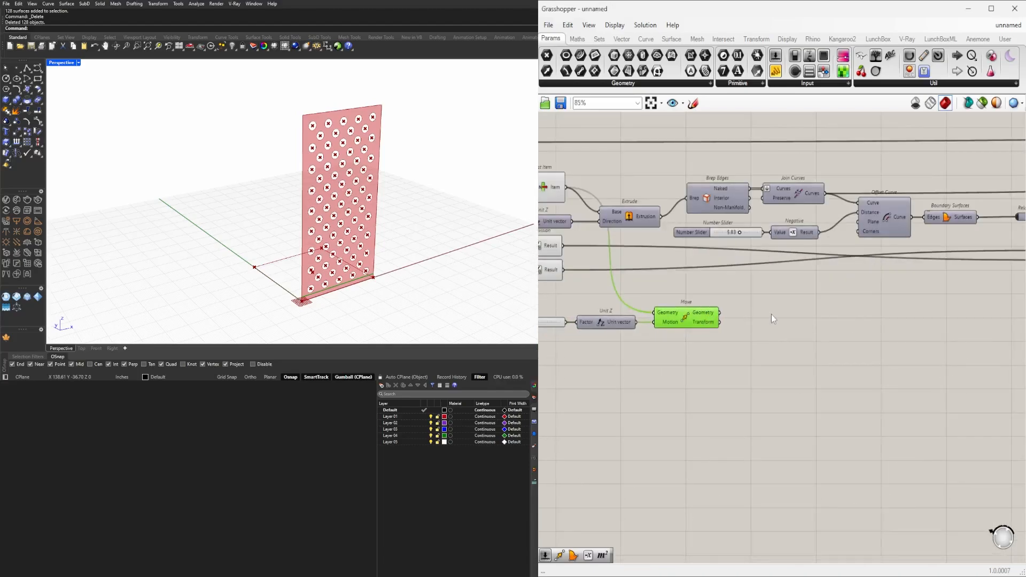
- Add a Curve Closest Point component and connect the Move component's Geometry output to its Curve input
{"action": "double_click", "coordinate": [771, 314]}
{"action": "type", "text": "CURVE"}
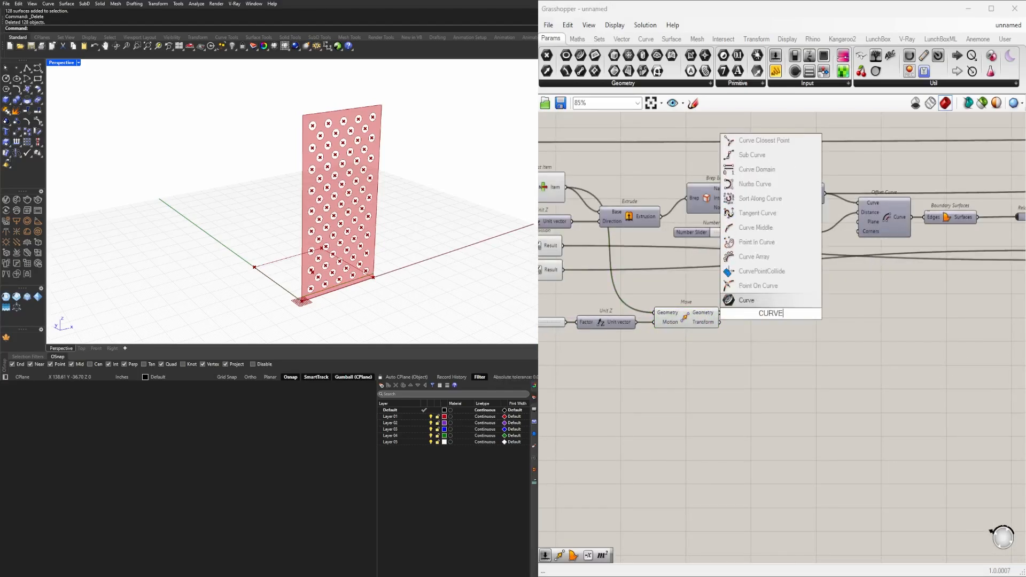
{"action": "left_click", "coordinate": [780, 142]}
{"action": "left_click_drag", "start_coordinate": [770, 314], "coordinate": [793, 313]}
{"action": "left_click", "coordinate": [709, 316]}
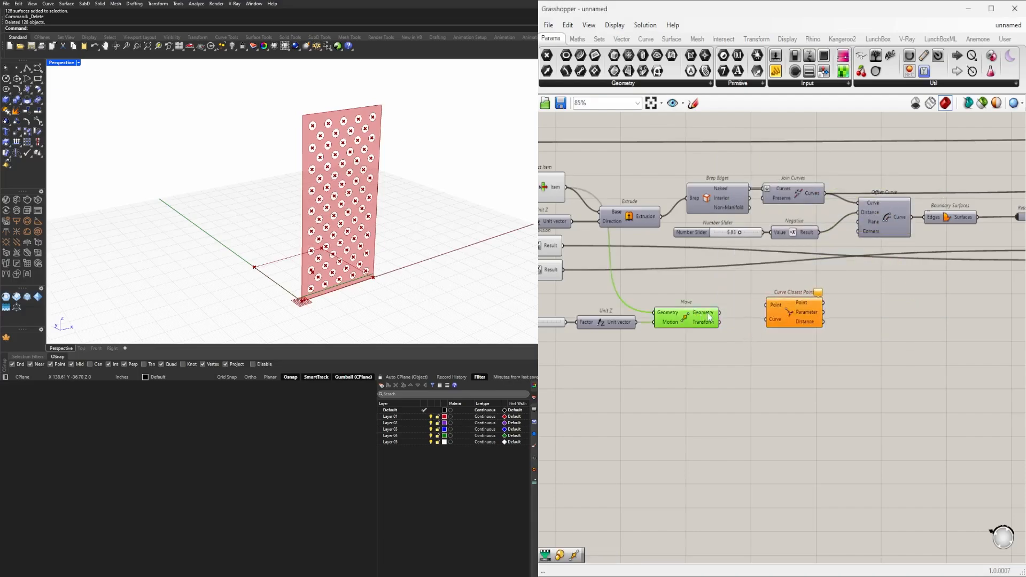
{"action": "left_click_drag", "start_coordinate": [719, 313], "coordinate": [982, 312]}
{"action": "left_click", "coordinate": [784, 314]}
- Place Curve Closest Point below the Circle branch and connect the Merge Result to its Point input through a relay
{"action": "scroll", "coordinate": [785, 313], "scroll_direction": "down", "scroll_amount": 7}
{"action": "scroll", "coordinate": [982, 312], "scroll_direction": "up", "scroll_amount": 5}
{"action": "right_click_drag", "start_coordinate": [933, 317], "coordinate": [803, 346]}
{"action": "left_click_drag", "start_coordinate": [864, 336], "coordinate": [735, 339]}
{"action": "scroll", "coordinate": [735, 339], "scroll_direction": "up", "scroll_amount": 3}
{"action": "left_click_drag", "start_coordinate": [716, 265], "coordinate": [721, 356]}
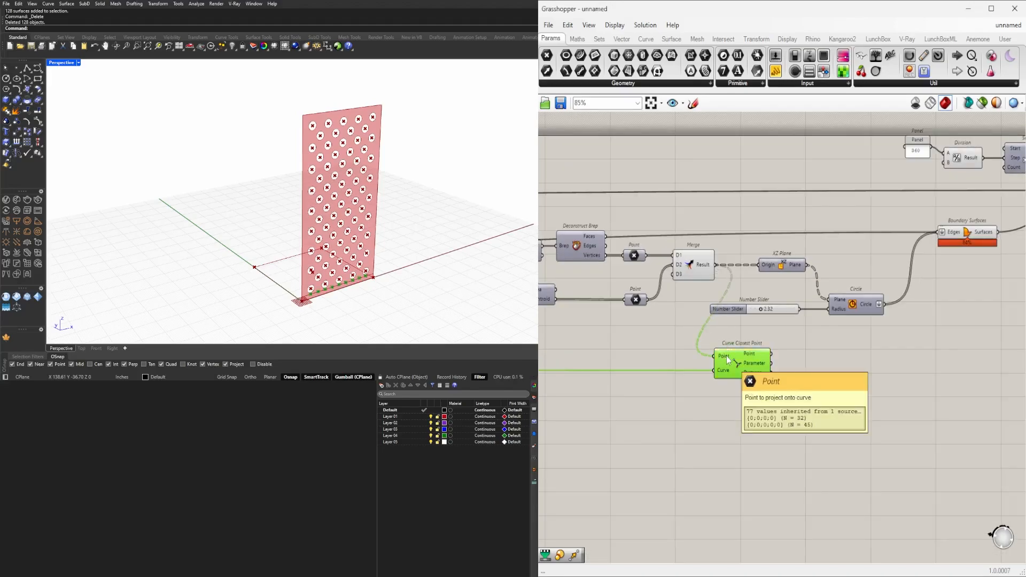
{"action": "double_click", "coordinate": [708, 355]}
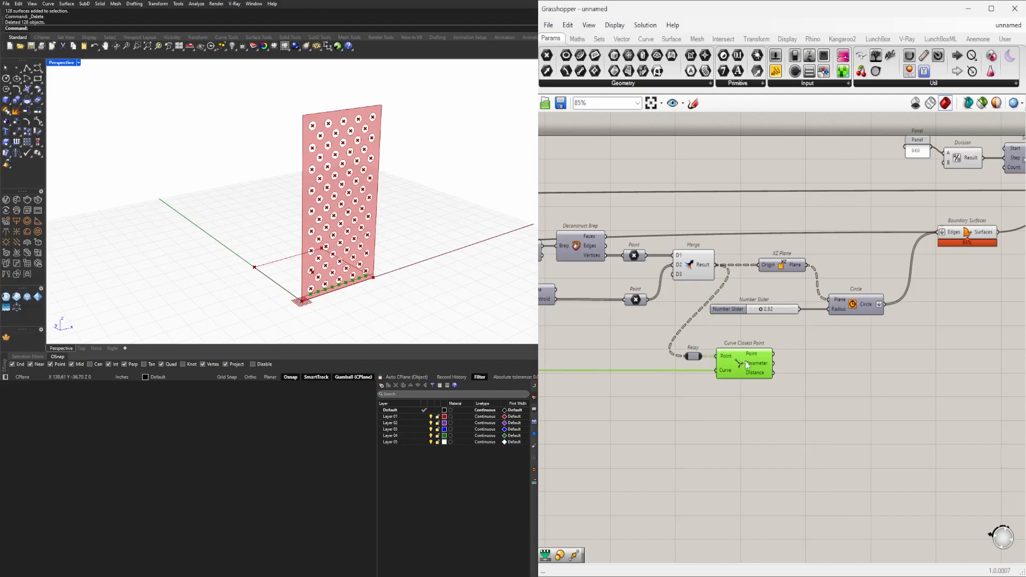
{"action": "left_click_drag", "start_coordinate": [736, 361], "coordinate": [780, 386]}
- Insert a Point parameter between the relay and the Curve Closest Point component's Point input
{"action": "double_click", "coordinate": [741, 347]}
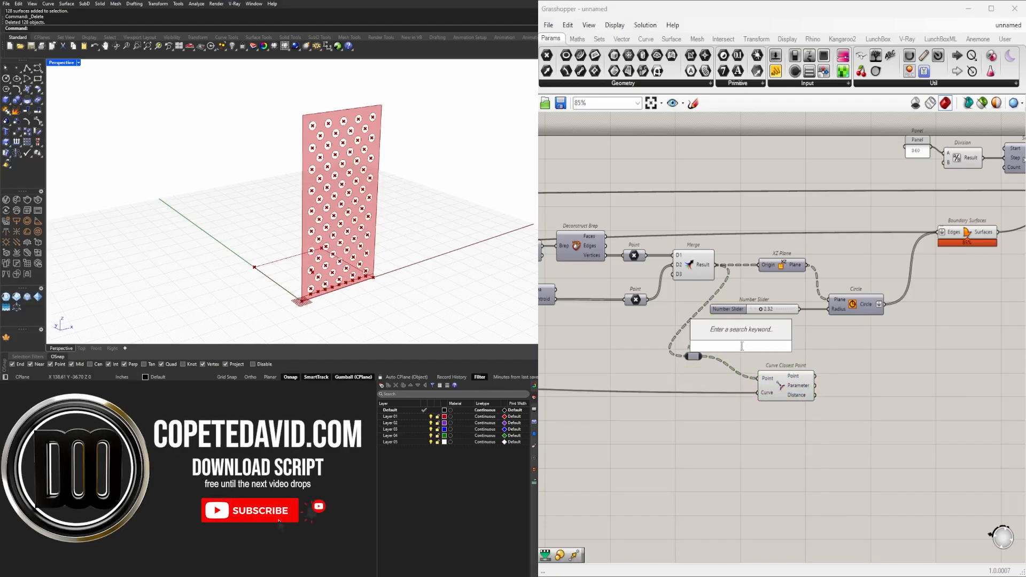
{"action": "type", "text": "POINT"}
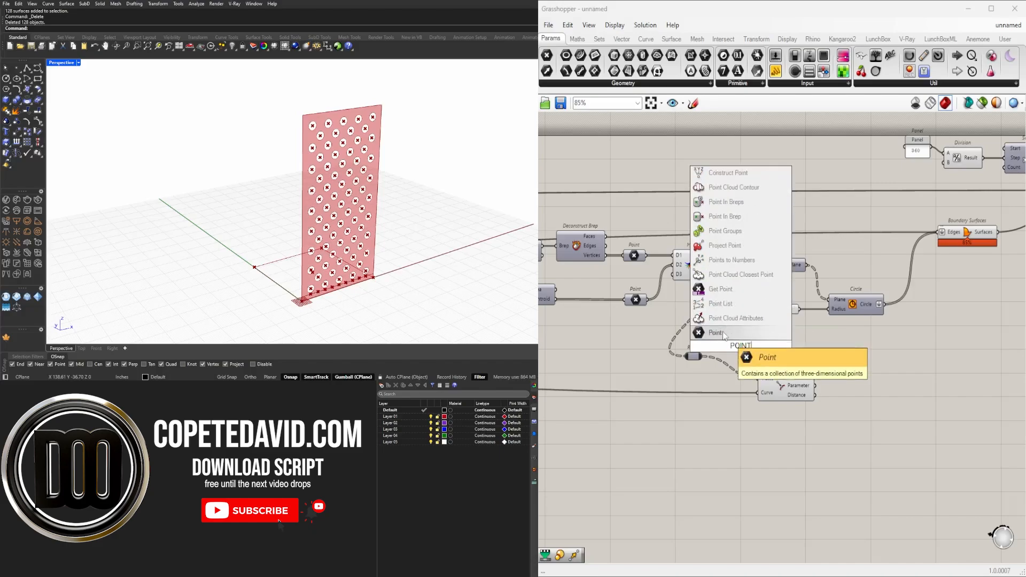
{"action": "left_click", "coordinate": [724, 336]}
{"action": "scroll", "coordinate": [685, 367], "scroll_direction": "up", "scroll_amount": 2}
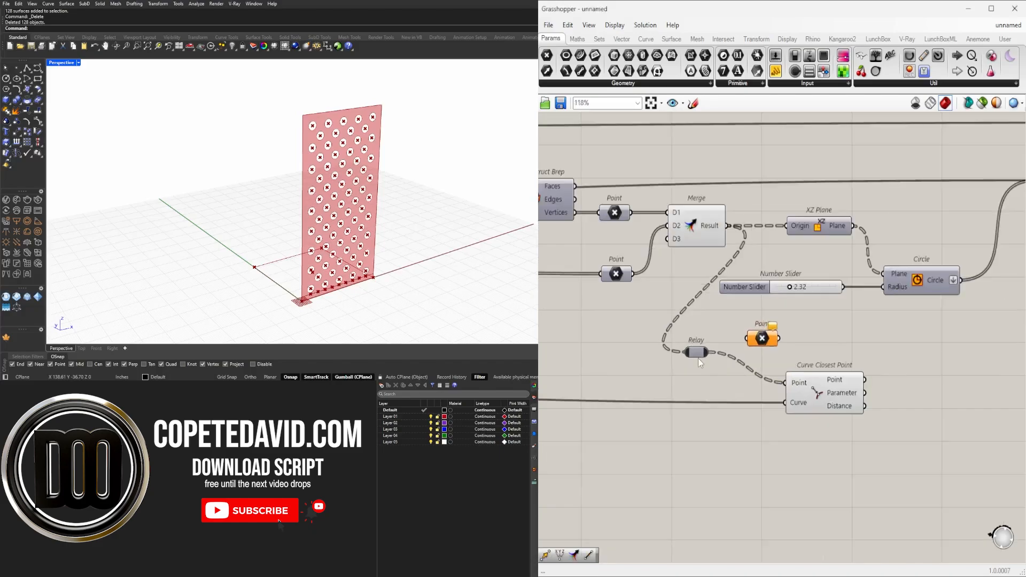
{"action": "left_click_drag", "start_coordinate": [708, 352], "coordinate": [741, 353]}
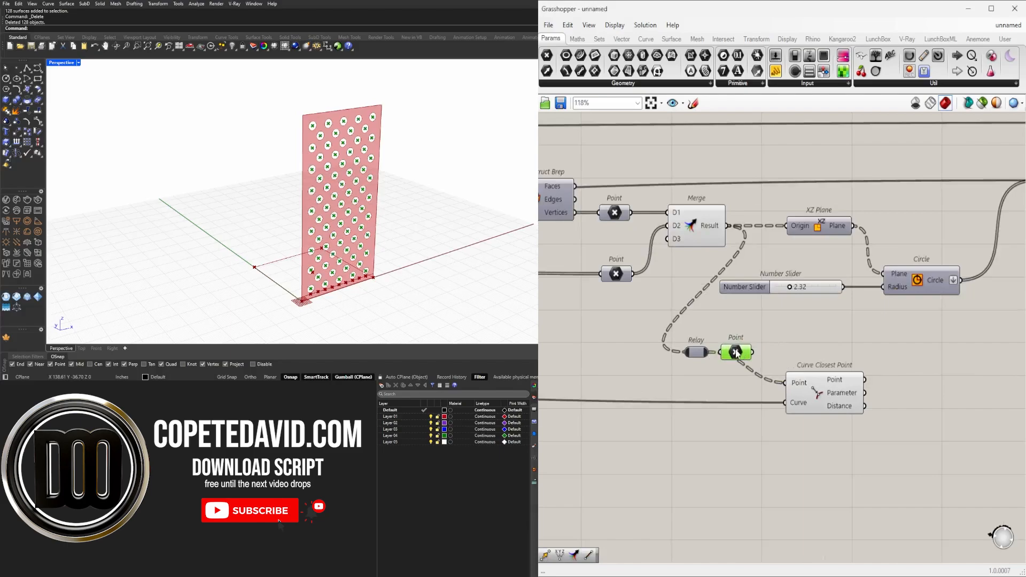
{"action": "mouse_move", "coordinate": [819, 391]}
{"action": "left_mouse_down"}
{"action": "mouse_move", "coordinate": [818, 370]}
{"action": "mouse_move", "coordinate": [809, 380]}
{"action": "left_mouse_up"}
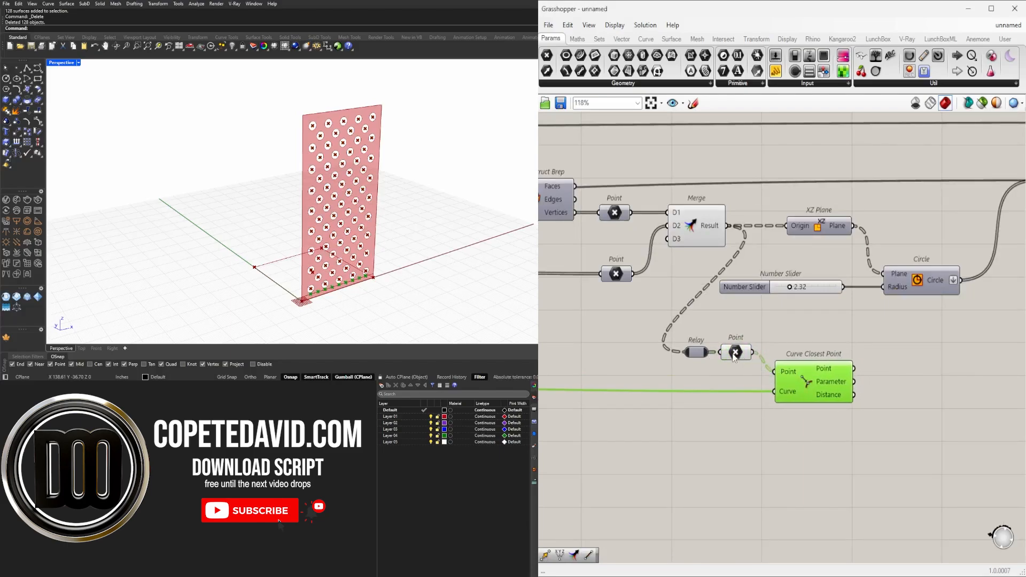
- Flatten the Point parameter feeding the Curve Closest Point component
{"action": "right_click", "coordinate": [747, 362]}
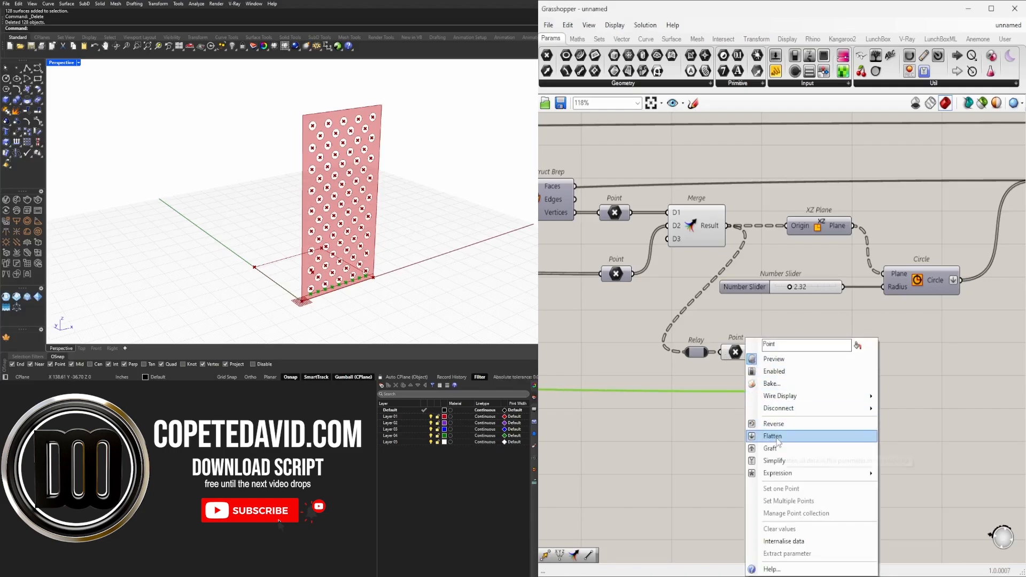
{"action": "left_click", "coordinate": [778, 435]}
{"action": "left_click", "coordinate": [854, 462]}
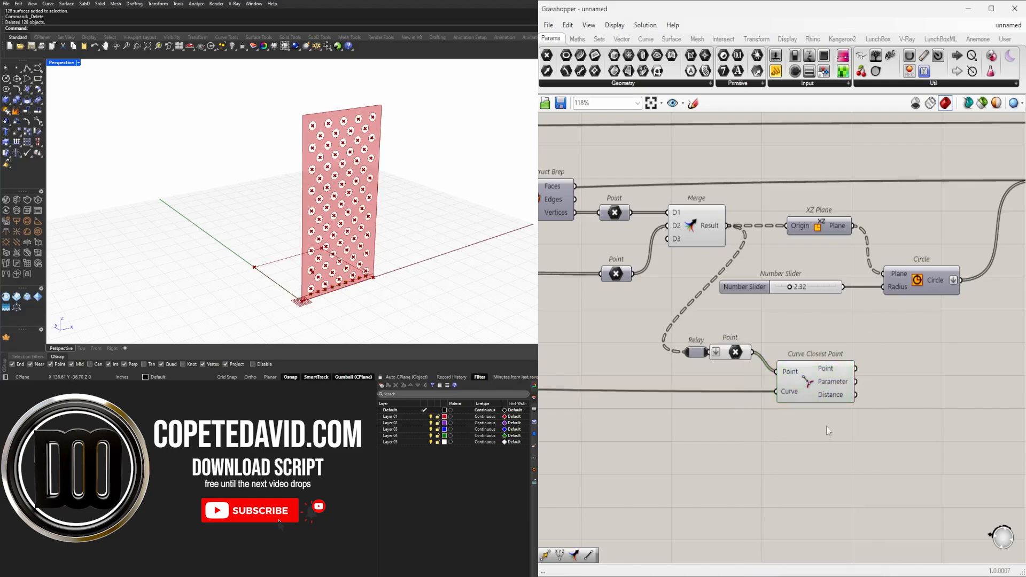
- Shift the Circle component, its radius slider and the Boundary Surfaces component further along the canvas to free space beside Curve Closest Point
{"action": "mouse_move", "coordinate": [836, 395]}
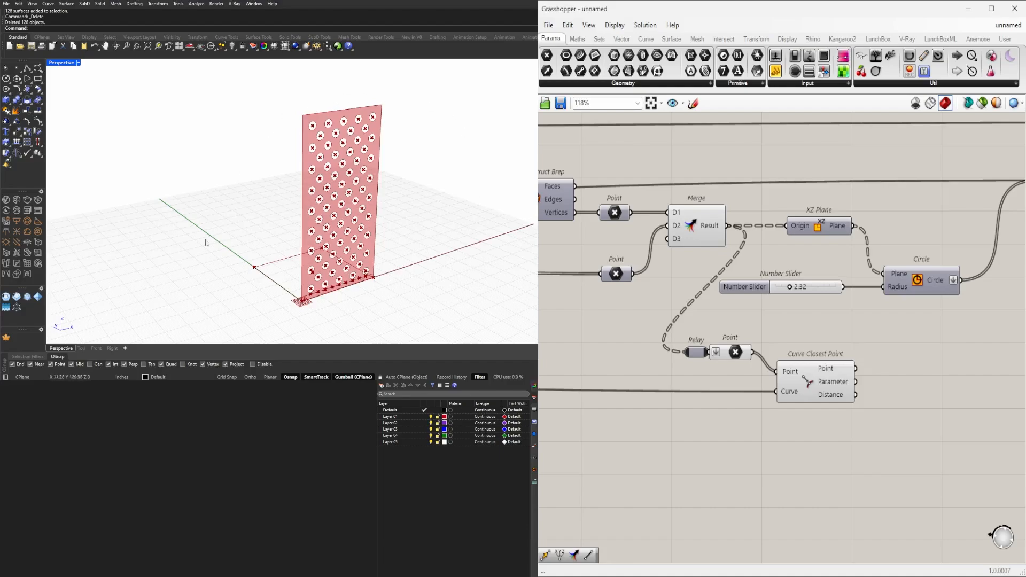
{"action": "left_click", "coordinate": [820, 380]}
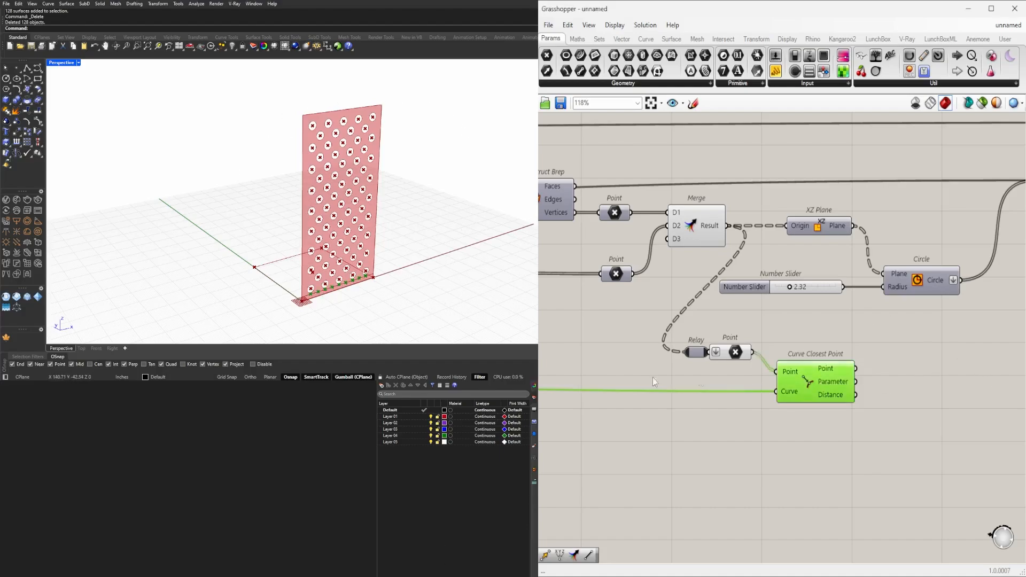
{"action": "right_click_drag", "start_coordinate": [838, 395], "coordinate": [701, 400]}
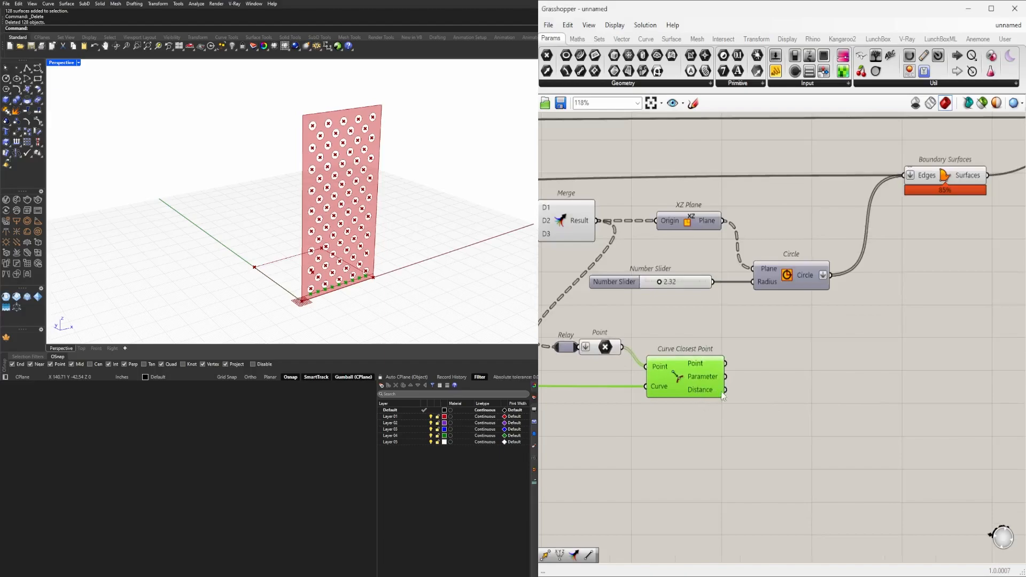
{"action": "scroll", "coordinate": [720, 391], "scroll_direction": "down", "scroll_amount": 1}
{"action": "left_click_drag", "start_coordinate": [854, 315], "coordinate": [692, 279]}
{"action": "left_click_drag", "start_coordinate": [781, 299], "coordinate": [915, 306]}
{"action": "left_click", "coordinate": [969, 335]}
{"action": "right_click_drag", "start_coordinate": [969, 335], "coordinate": [796, 335]}
{"action": "left_click_drag", "start_coordinate": [747, 210], "coordinate": [859, 199]}
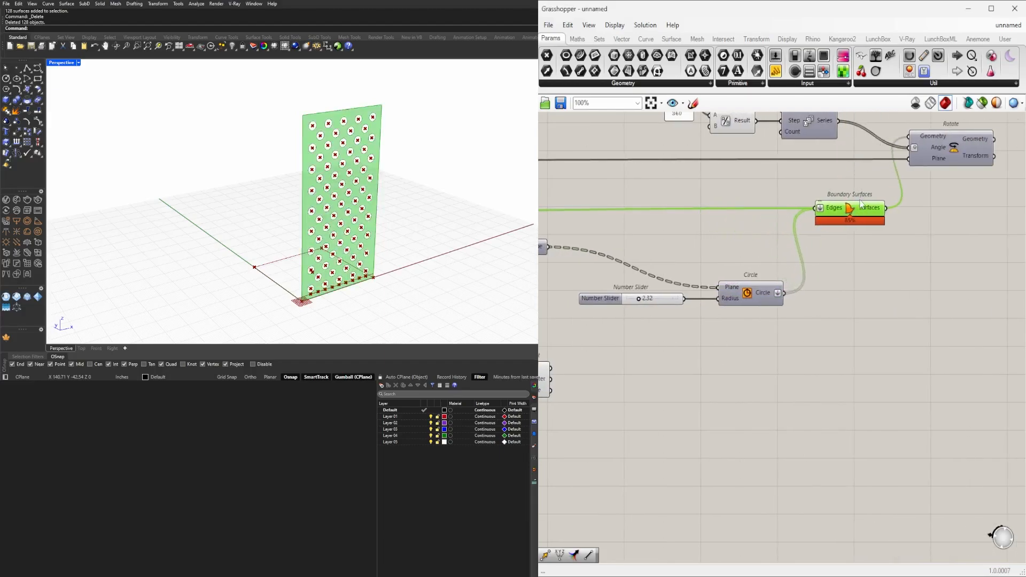
- Try driving the Circle's Radius input directly from Curve Closest Point's Distance output, and reconnect the number slider to Radius
{"action": "scroll", "coordinate": [877, 201], "scroll_direction": "down", "scroll_amount": 3}
{"action": "scroll", "coordinate": [708, 321], "scroll_direction": "up", "scroll_amount": 4}
{"action": "right_click_drag", "start_coordinate": [708, 323], "coordinate": [748, 354]}
{"action": "scroll", "coordinate": [678, 344], "scroll_direction": "up", "scroll_amount": 3}
{"action": "left_click", "coordinate": [673, 341]}
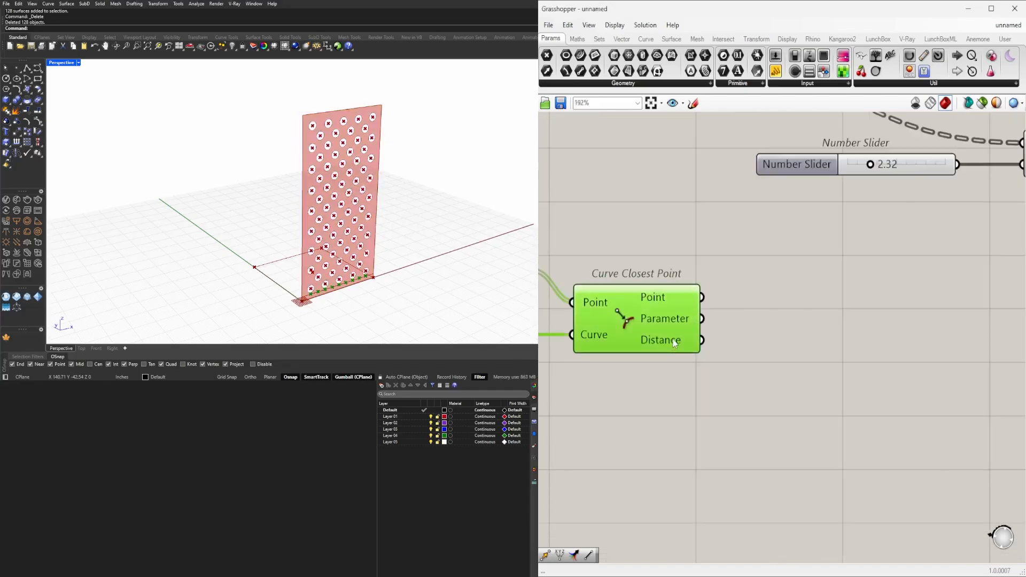
{"action": "scroll", "coordinate": [695, 368], "scroll_direction": "down", "scroll_amount": 2}
{"action": "scroll", "coordinate": [668, 394], "scroll_direction": "up", "scroll_amount": 1}
{"action": "left_click_drag", "start_coordinate": [657, 384], "coordinate": [941, 240]}
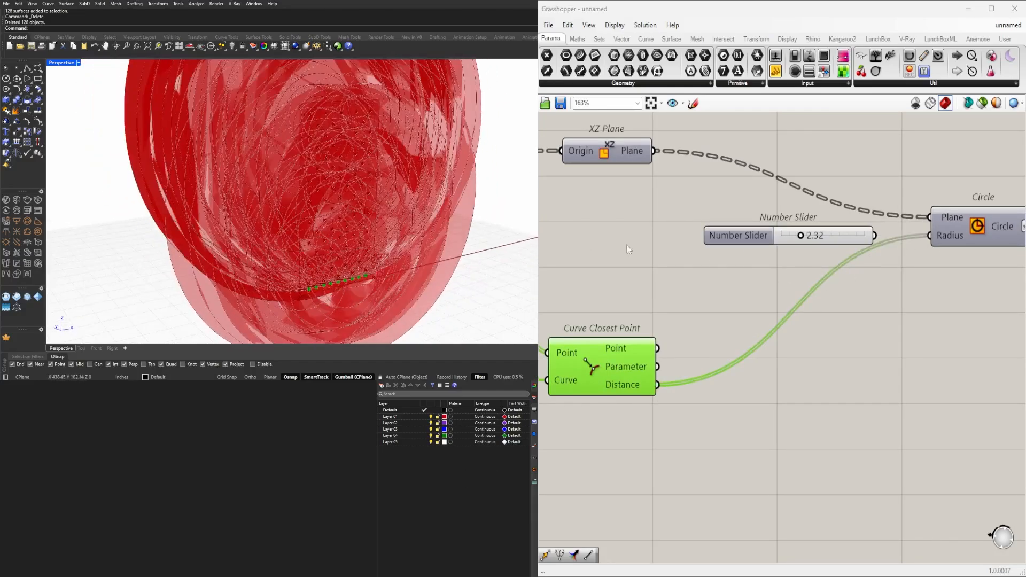
{"action": "left_click_drag", "start_coordinate": [794, 264], "coordinate": [763, 239]}
{"action": "left_click_drag", "start_coordinate": [875, 236], "coordinate": [930, 235]}
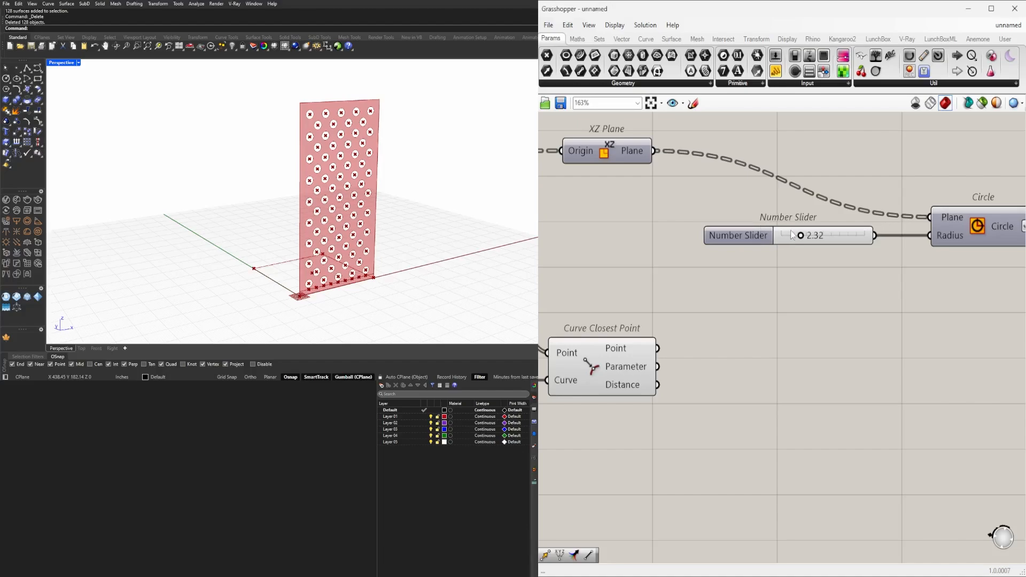
- Set the Circle's radius slider to 3.33
{"action": "scroll", "coordinate": [798, 234], "scroll_direction": "up", "scroll_amount": 4}
{"action": "left_click_drag", "start_coordinate": [792, 231], "coordinate": [812, 235]}
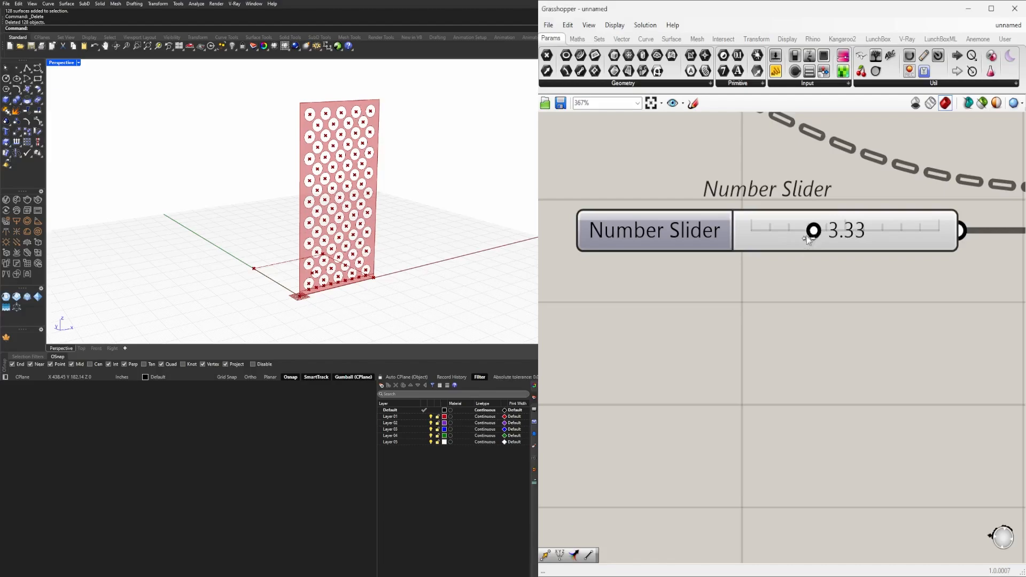
{"action": "scroll", "coordinate": [806, 236], "scroll_direction": "down", "scroll_amount": 5}
- Add a Remap Numbers component and place it beyond Curve Closest Point with room between the two
{"action": "left_click", "coordinate": [710, 373]}
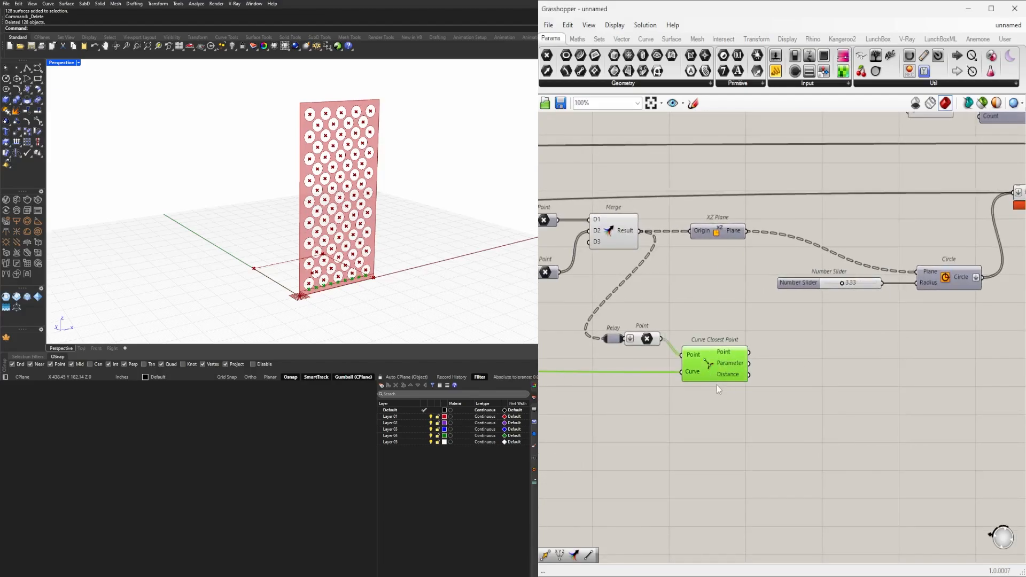
{"action": "double_click", "coordinate": [822, 373]}
{"action": "type", "text": "REMAP"}
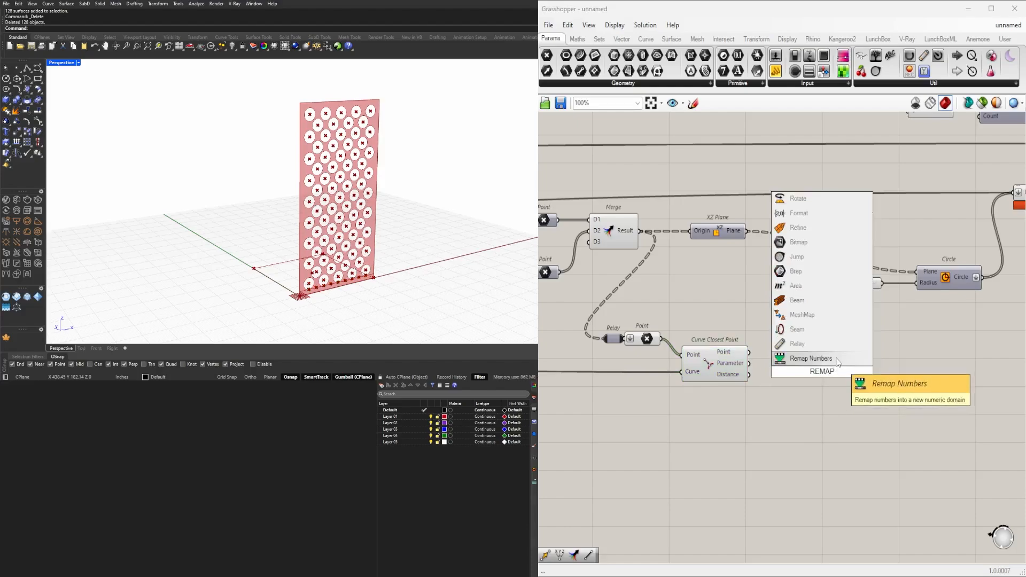
{"action": "key", "text": "Return"}
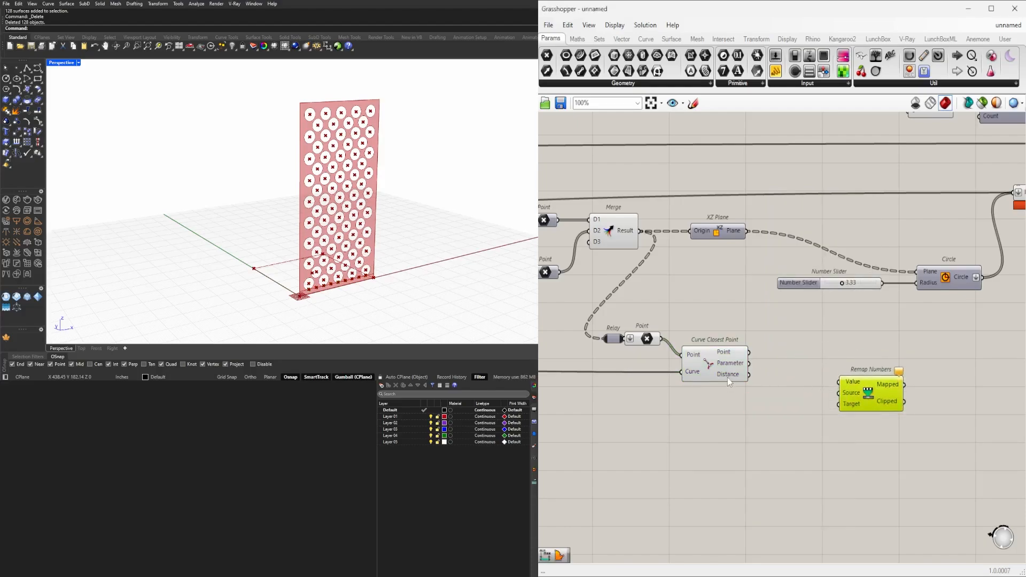
{"action": "mouse_move", "coordinate": [727, 377]}
{"action": "right_click_drag", "start_coordinate": [732, 378], "coordinate": [646, 373]}
{"action": "left_click_drag", "start_coordinate": [789, 392], "coordinate": [890, 390]}
{"action": "left_click", "coordinate": [767, 409]}
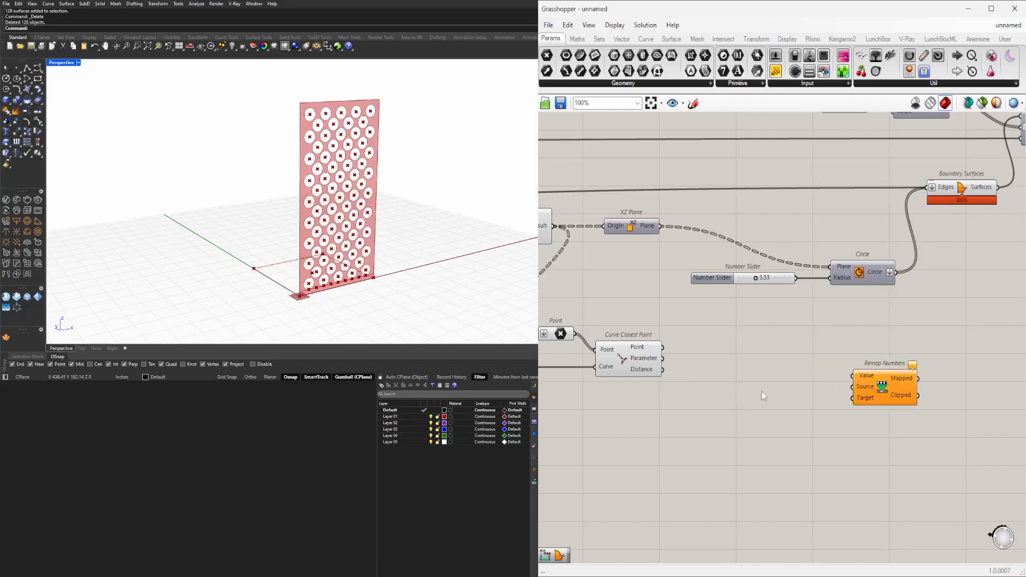
- Add a Bounds component between Curve Closest Point and Remap Numbers
{"action": "double_click", "coordinate": [761, 395]}
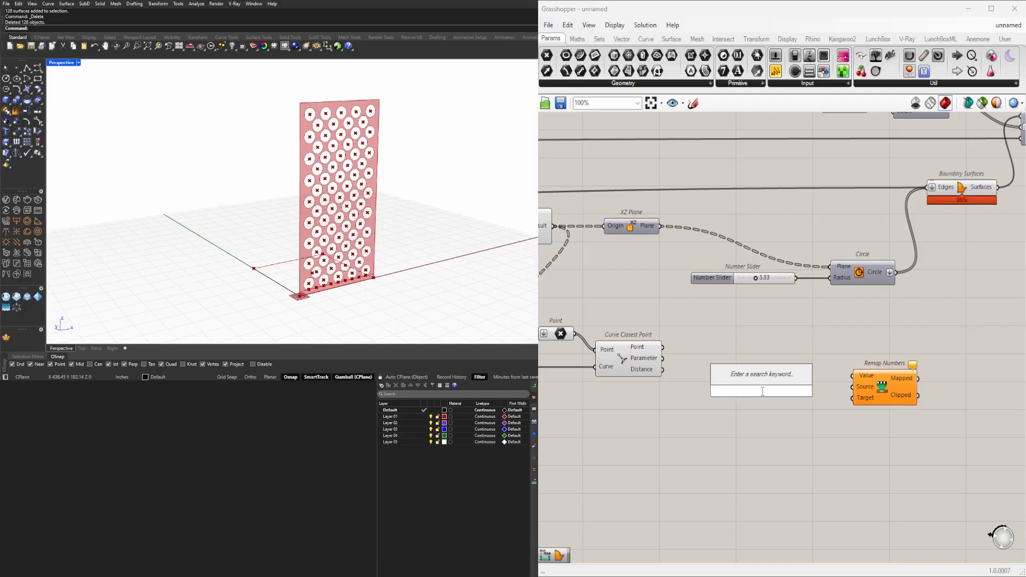
{"action": "type", "text": "bounds"}
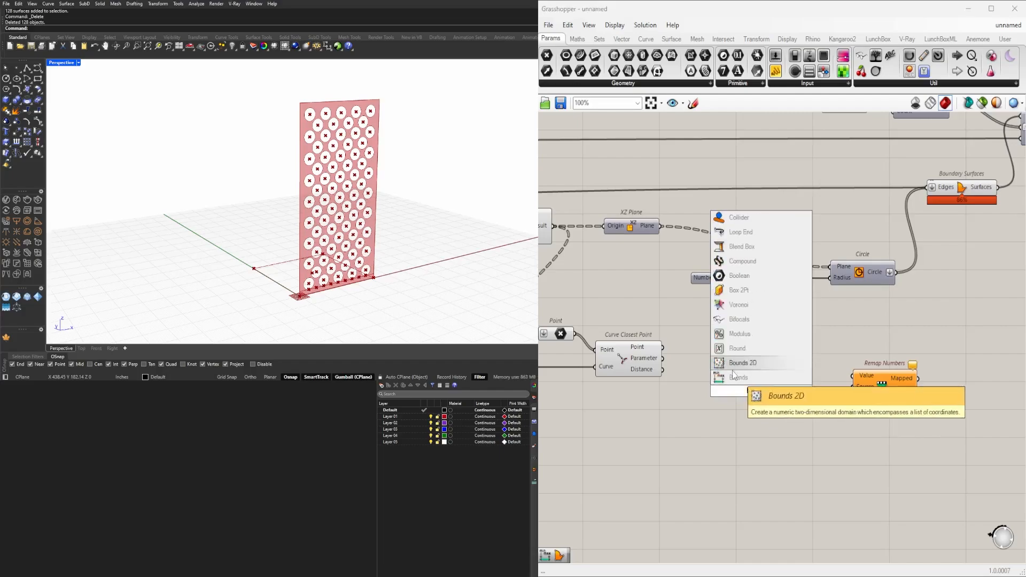
{"action": "left_click", "coordinate": [733, 376]}
- Add a Construct Domain component directly below Bounds and space both out from the Remap Numbers component
{"action": "double_click", "coordinate": [775, 419]}
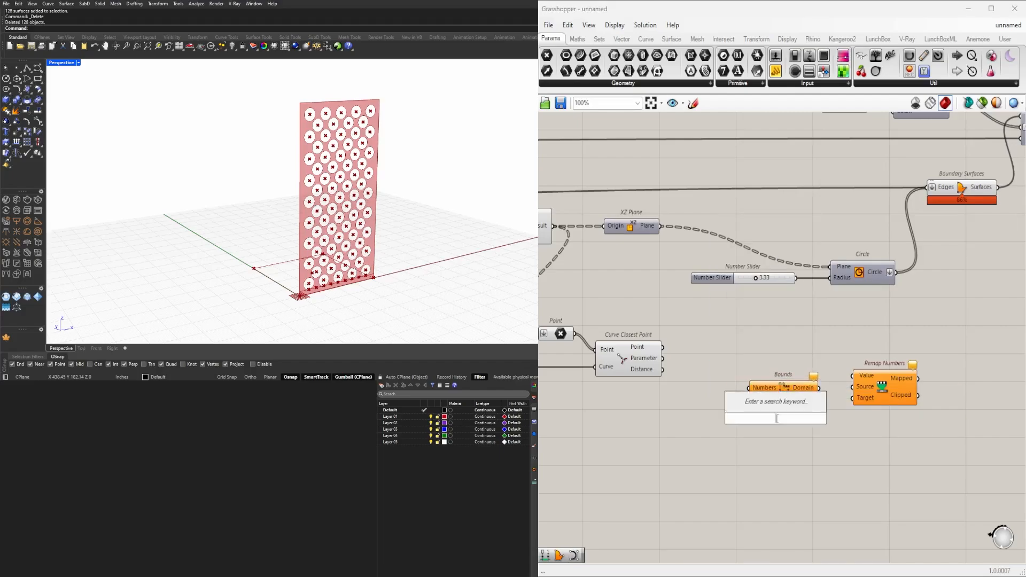
{"action": "type", "text": "CONS"}
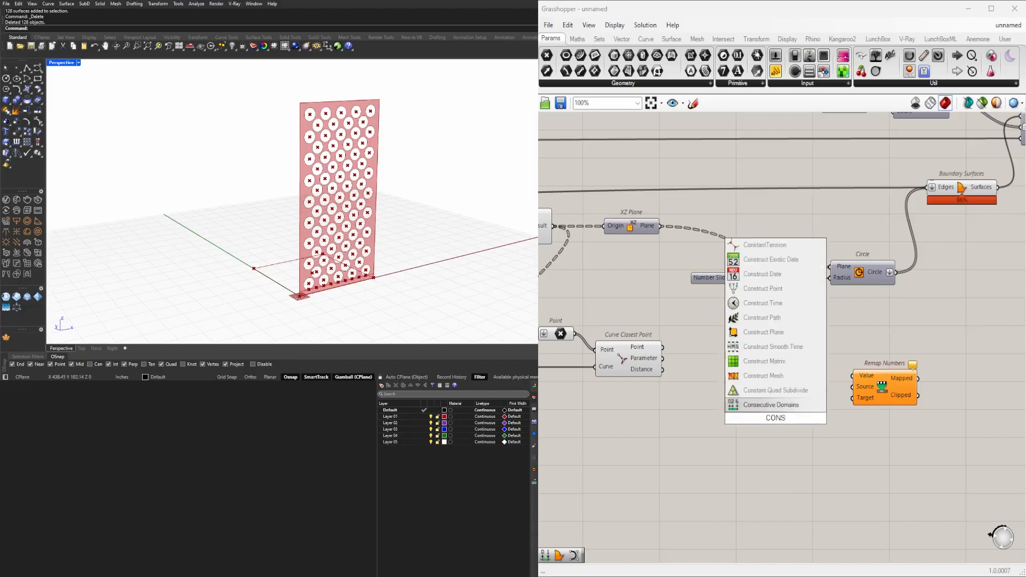
{"action": "type", "text": "TRU"}
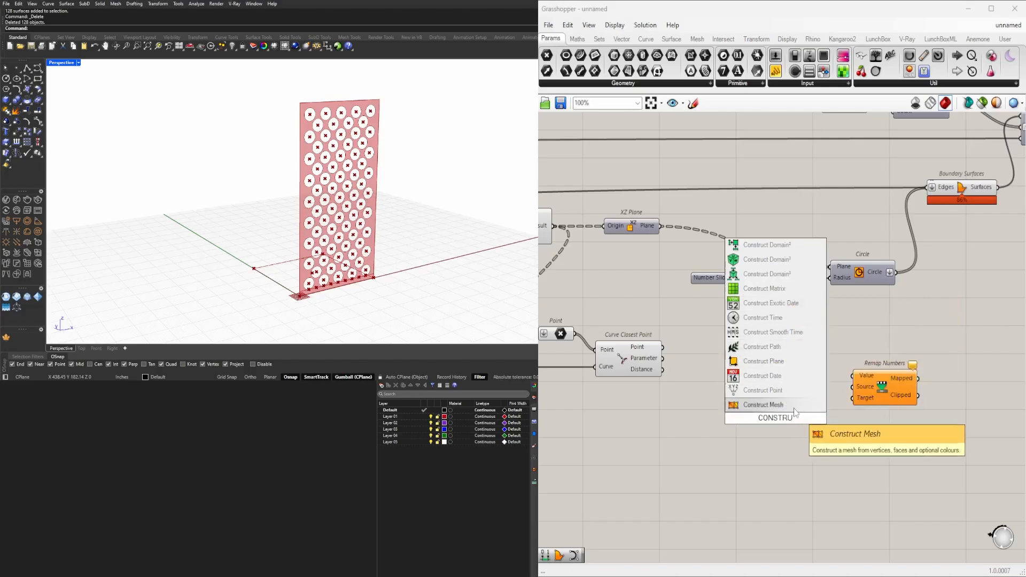
{"action": "left_click_drag", "start_coordinate": [798, 418], "coordinate": [734, 414]}
{"action": "type", "text": "CONSTRUCT"}
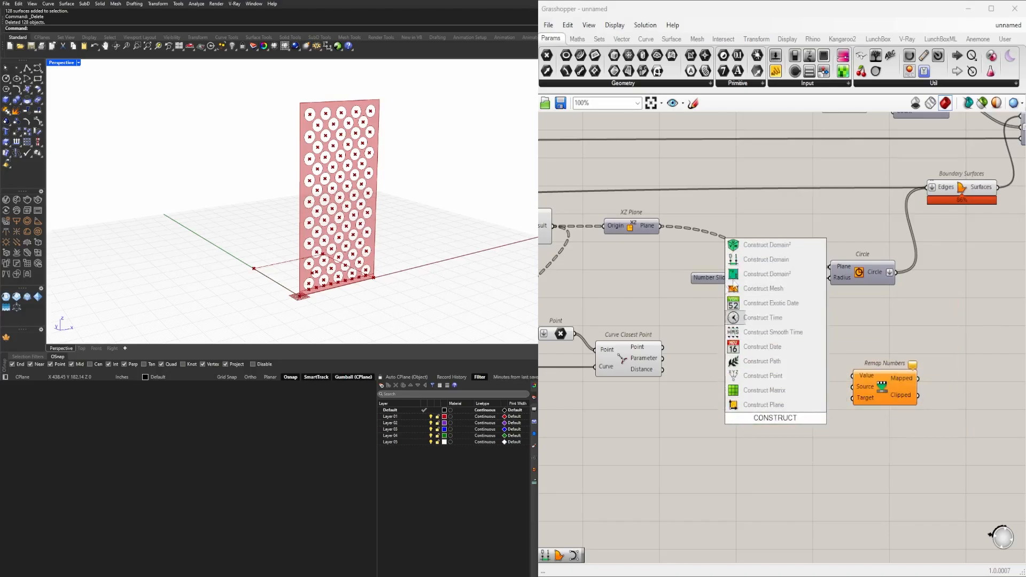
{"action": "left_click", "coordinate": [764, 259]}
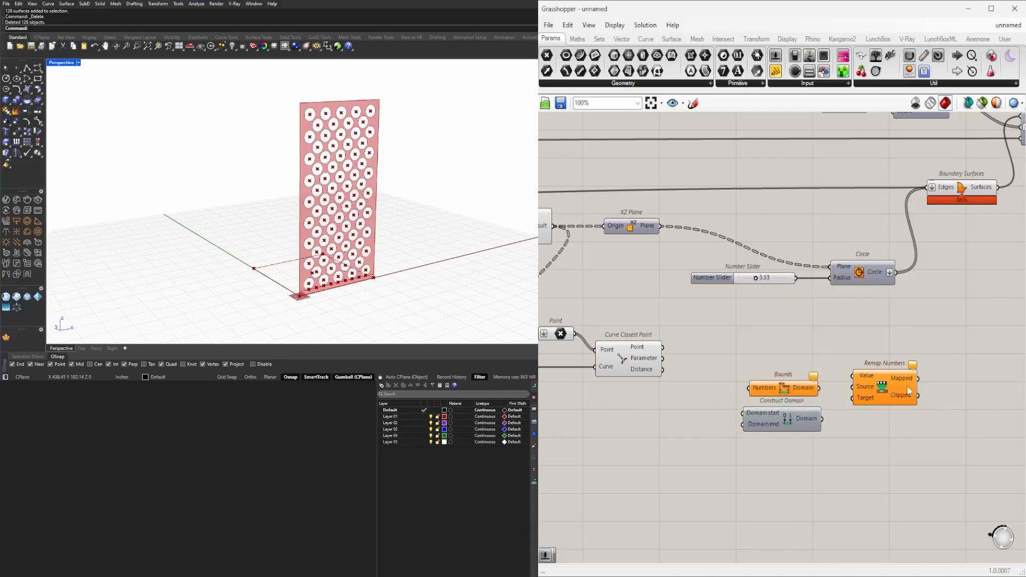
{"action": "left_click_drag", "start_coordinate": [901, 385], "coordinate": [934, 360]}
{"action": "left_click_drag", "start_coordinate": [832, 459], "coordinate": [755, 380]}
{"action": "left_click_drag", "start_coordinate": [786, 393], "coordinate": [783, 396]}
{"action": "left_click", "coordinate": [726, 384]}
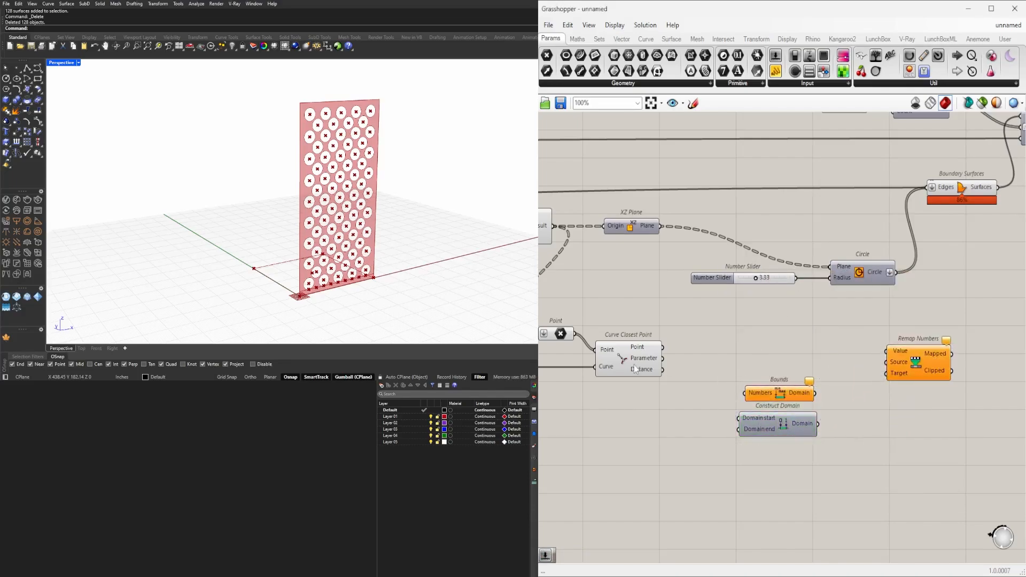
- Connect Distance to Remap Numbers' Value and Bounds' Numbers inputs, and connect the Bounds Domain output to Remap Numbers' Source
{"action": "left_click_drag", "start_coordinate": [662, 368], "coordinate": [887, 352]}
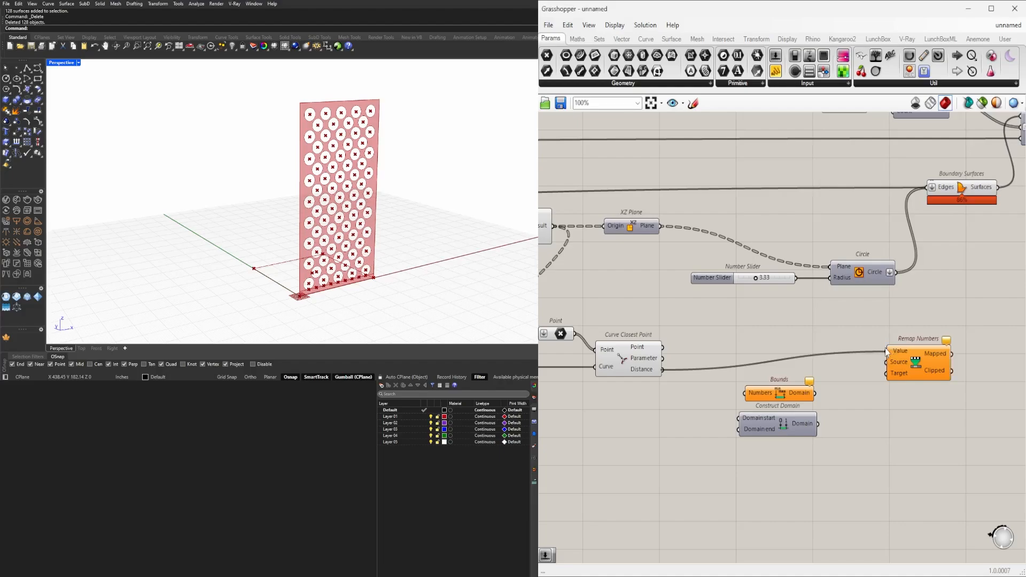
{"action": "left_click_drag", "start_coordinate": [663, 369], "coordinate": [744, 393]}
{"action": "left_click", "coordinate": [780, 396]}
{"action": "mouse_move", "coordinate": [804, 398]}
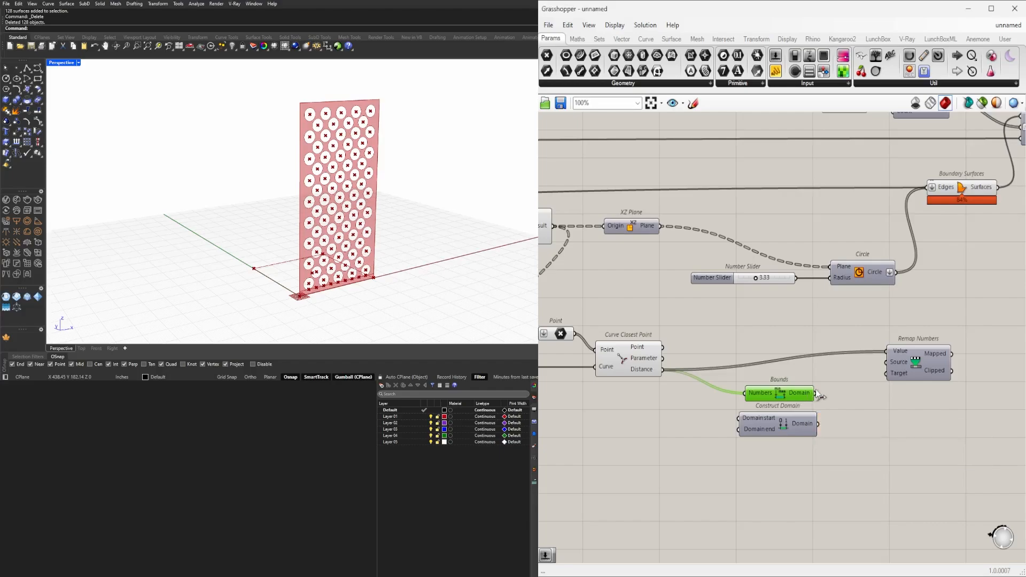
{"action": "left_click_drag", "start_coordinate": [814, 394], "coordinate": [880, 367]}
{"action": "left_click_drag", "start_coordinate": [780, 398], "coordinate": [771, 394]}
{"action": "left_click_drag", "start_coordinate": [924, 366], "coordinate": [872, 385]}
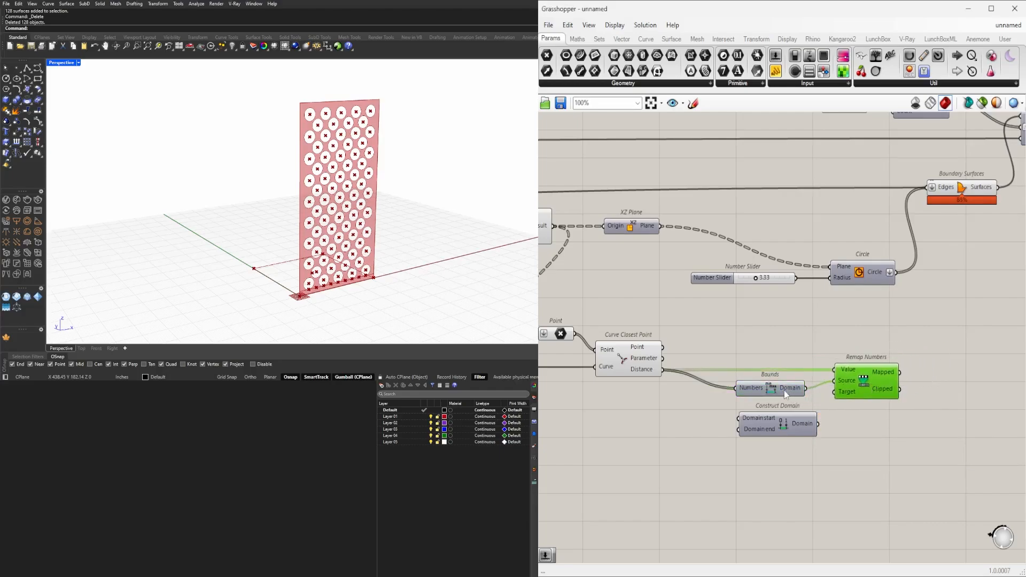
{"action": "left_click_drag", "start_coordinate": [784, 391], "coordinate": [761, 390]}
- Connect the Construct Domain output to Remap Numbers' Target input and align Construct Domain beneath Bounds
{"action": "left_click_drag", "start_coordinate": [769, 427], "coordinate": [832, 401]}
{"action": "right_click_drag", "start_coordinate": [728, 326], "coordinate": [803, 285]}
{"action": "left_click", "coordinate": [835, 277]}
{"action": "scroll", "coordinate": [838, 274], "scroll_direction": "down", "scroll_amount": 1}
{"action": "scroll", "coordinate": [817, 270], "scroll_direction": "up", "scroll_amount": 1}
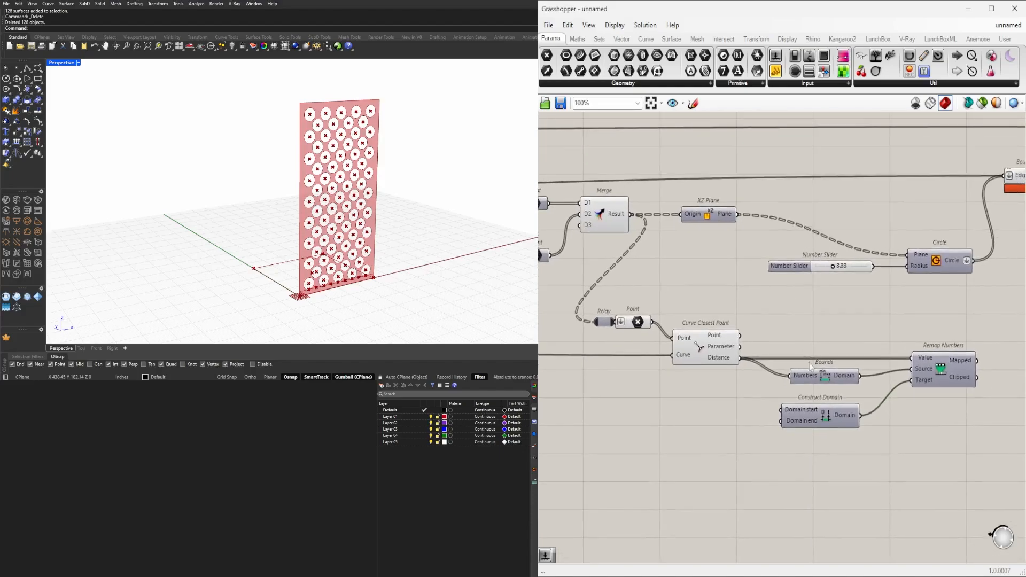
{"action": "left_click_drag", "start_coordinate": [838, 416], "coordinate": [844, 410]}
{"action": "left_click", "coordinate": [873, 395]}
- Place two copies of the 3.33 radius slider beside Construct Domain and connect them to its Domain start and Domain end inputs
{"action": "left_click", "coordinate": [788, 266]}
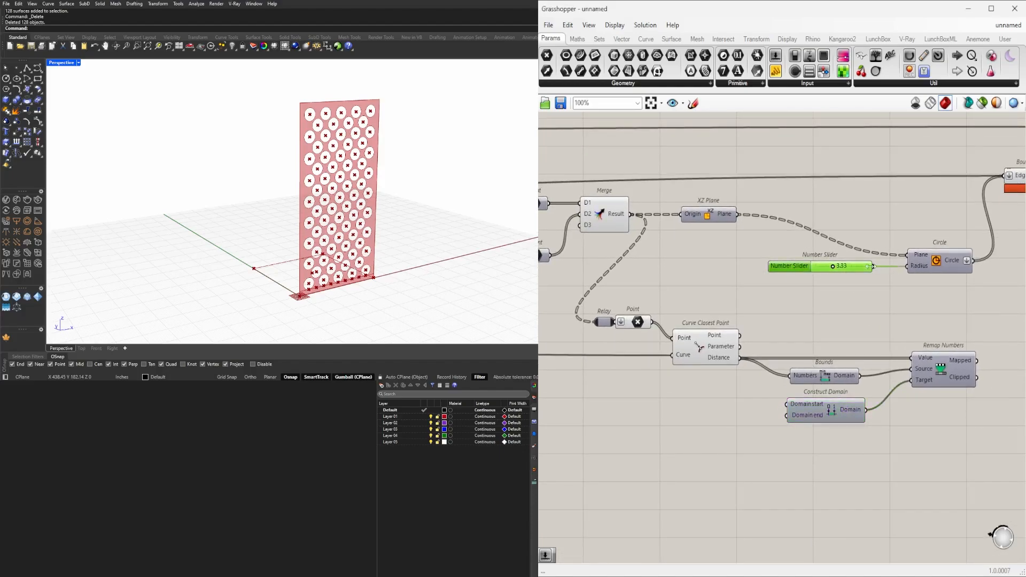
{"action": "left_click", "coordinate": [946, 262]}
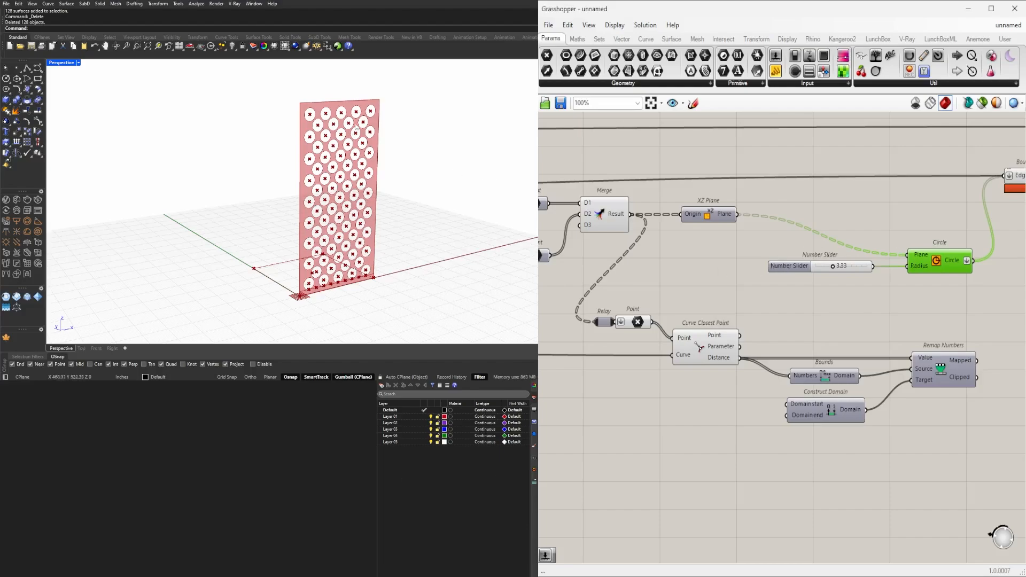
{"action": "left_click_drag", "start_coordinate": [792, 268], "coordinate": [692, 418], "text": "alt"}
{"action": "left_click_drag", "start_coordinate": [774, 417], "coordinate": [689, 407]}
- Set the Domain start slider to 0.5
{"action": "scroll", "coordinate": [775, 404], "scroll_direction": "up", "scroll_amount": 3}
{"action": "double_click", "coordinate": [698, 398]}
{"action": "type", "text": "0.5"}
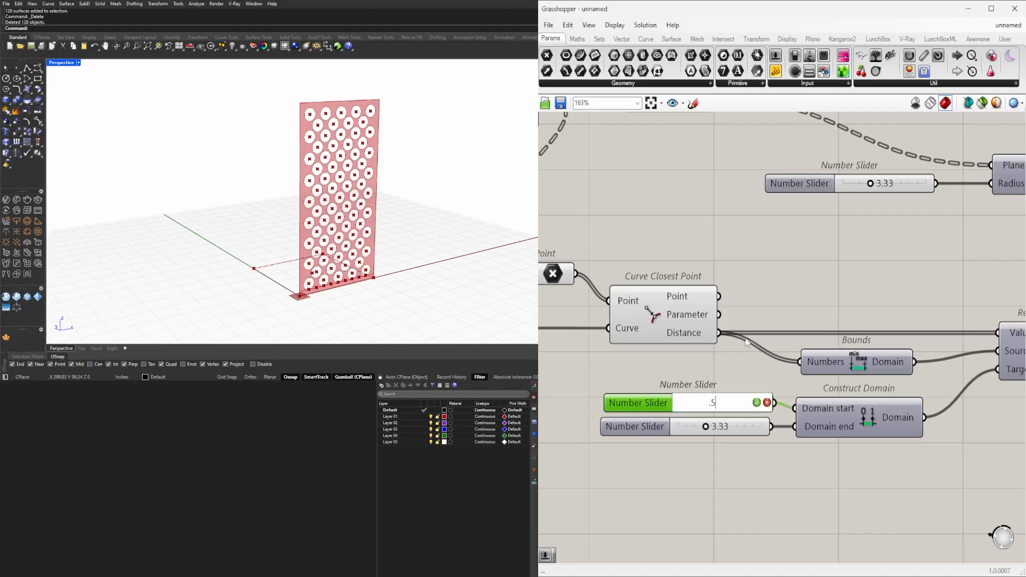
{"action": "key", "text": "Return"}
- Check the Remap Numbers Mapped values against the Circle's Plane data and flatten the Circle's Plane input
{"action": "scroll", "coordinate": [867, 278], "scroll_direction": "down", "scroll_amount": 5}
{"action": "scroll", "coordinate": [896, 390], "scroll_direction": "up", "scroll_amount": 3}
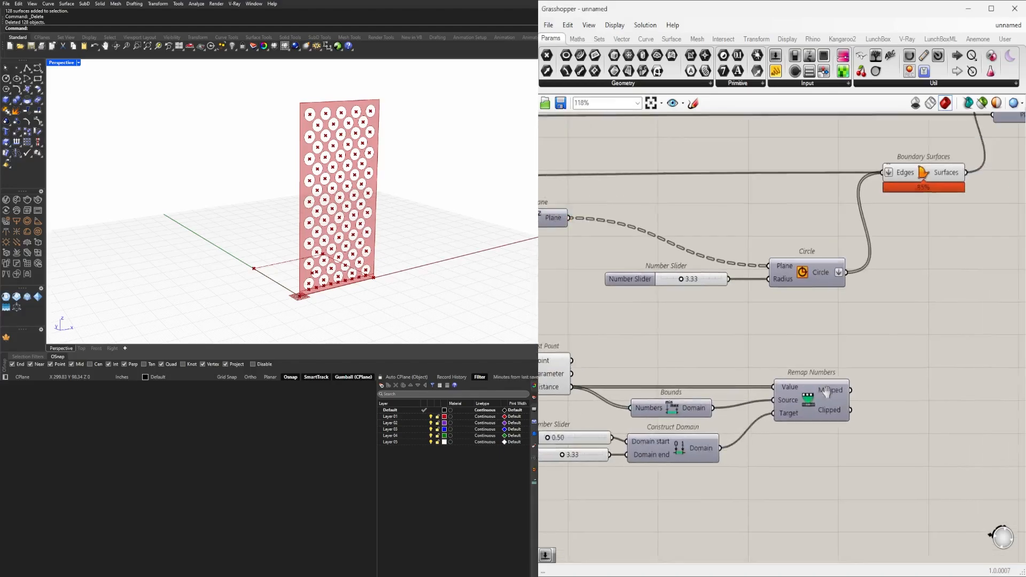
{"action": "mouse_move", "coordinate": [866, 380]}
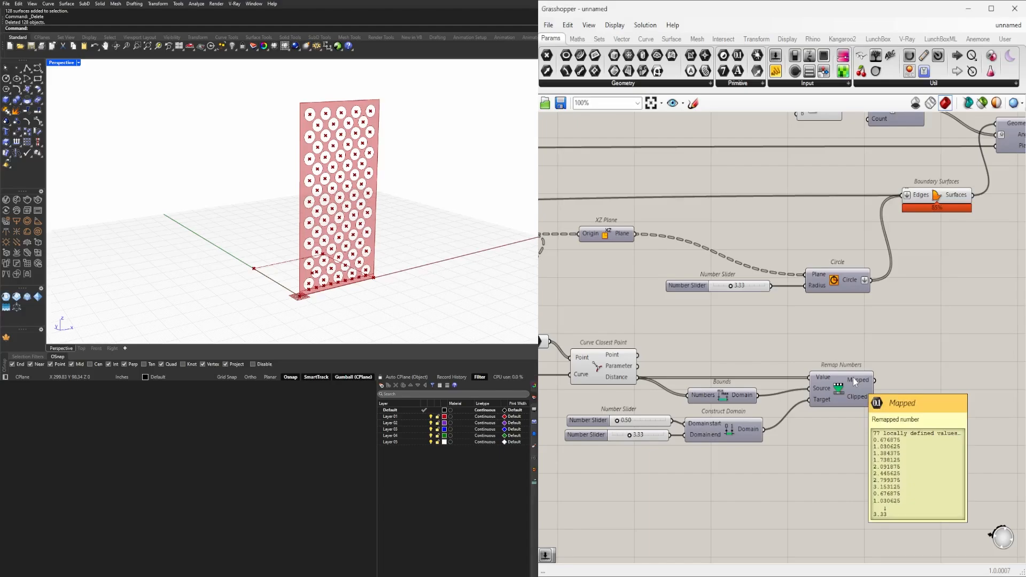
{"action": "scroll", "coordinate": [881, 358], "scroll_direction": "down", "scroll_amount": 3}
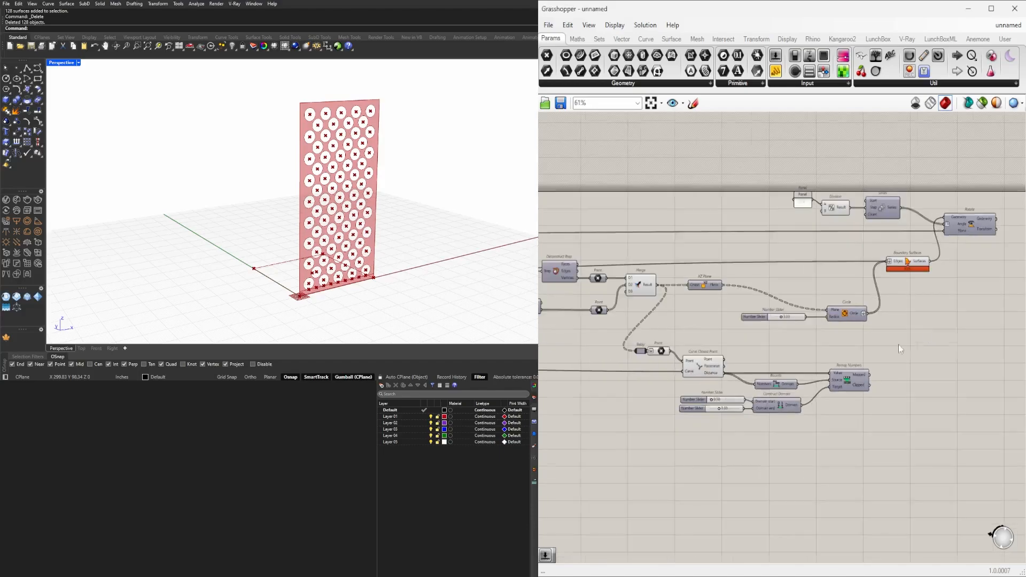
{"action": "right_click_drag", "start_coordinate": [898, 346], "coordinate": [863, 360]}
{"action": "scroll", "coordinate": [831, 352], "scroll_direction": "up", "scroll_amount": 3}
{"action": "mouse_move", "coordinate": [834, 407]}
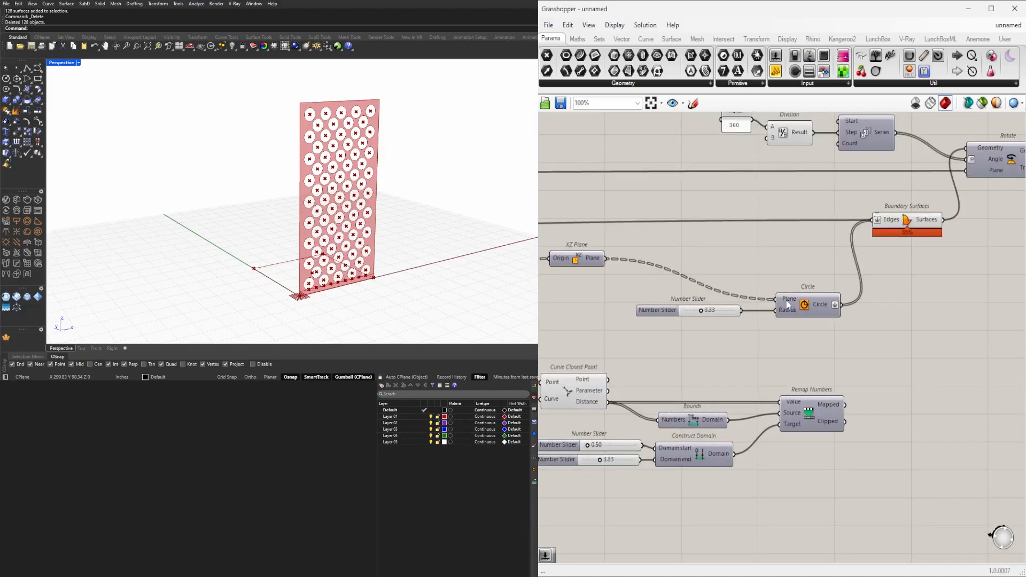
{"action": "mouse_move", "coordinate": [786, 300]}
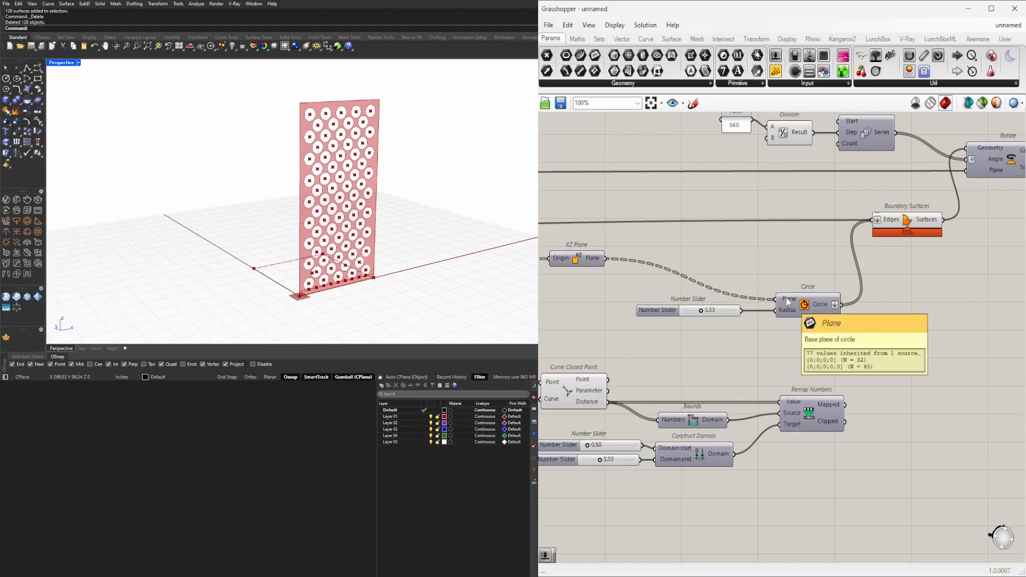
{"action": "scroll", "coordinate": [786, 297], "scroll_direction": "up", "scroll_amount": 2}
{"action": "right_click", "coordinate": [794, 301]}
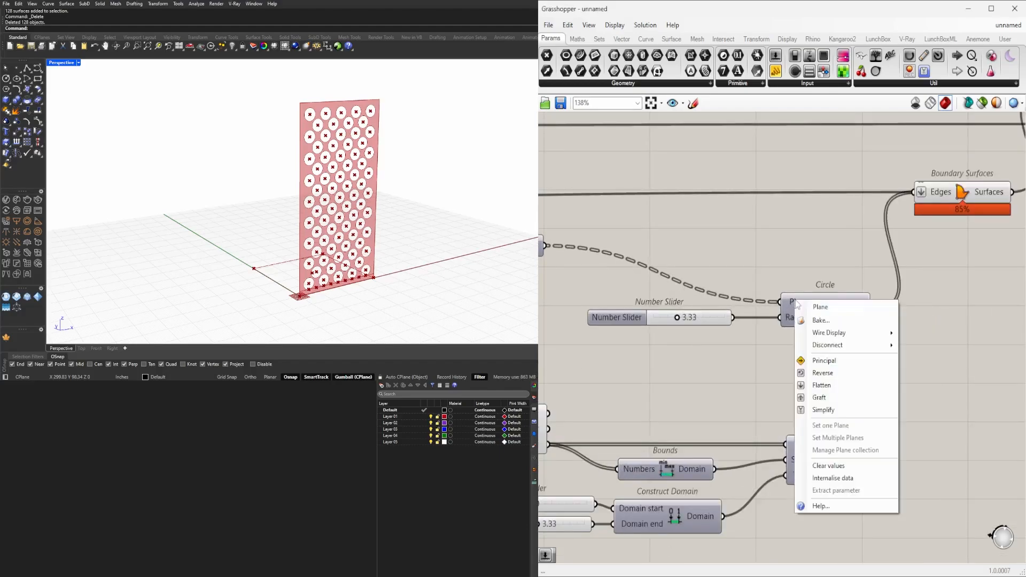
{"action": "left_click", "coordinate": [821, 384]}
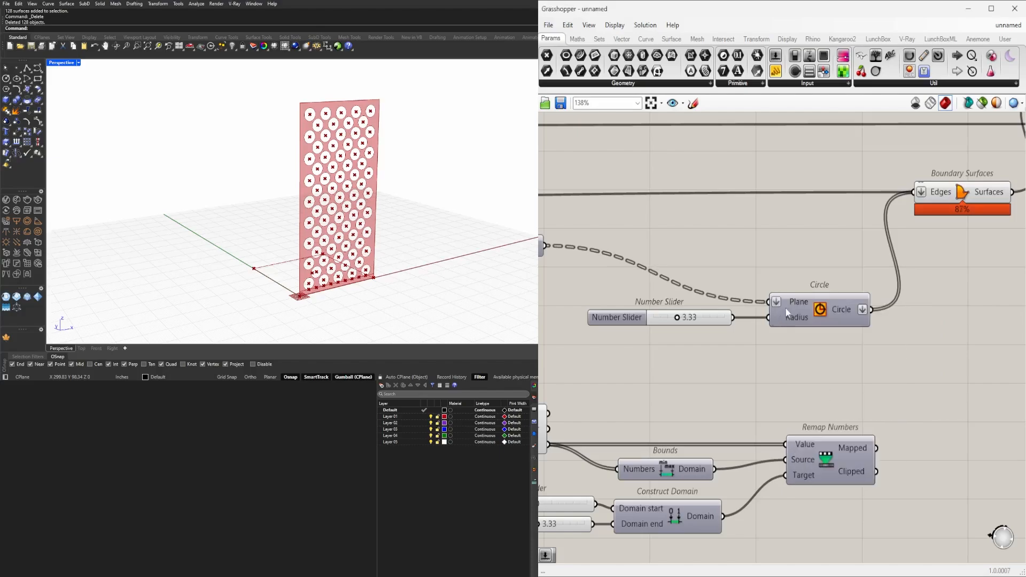
- Connect Remap Numbers' Mapped output to the Circle's Radius input and delete the original radius slider
{"action": "right_click_drag", "start_coordinate": [784, 303], "coordinate": [919, 314]}
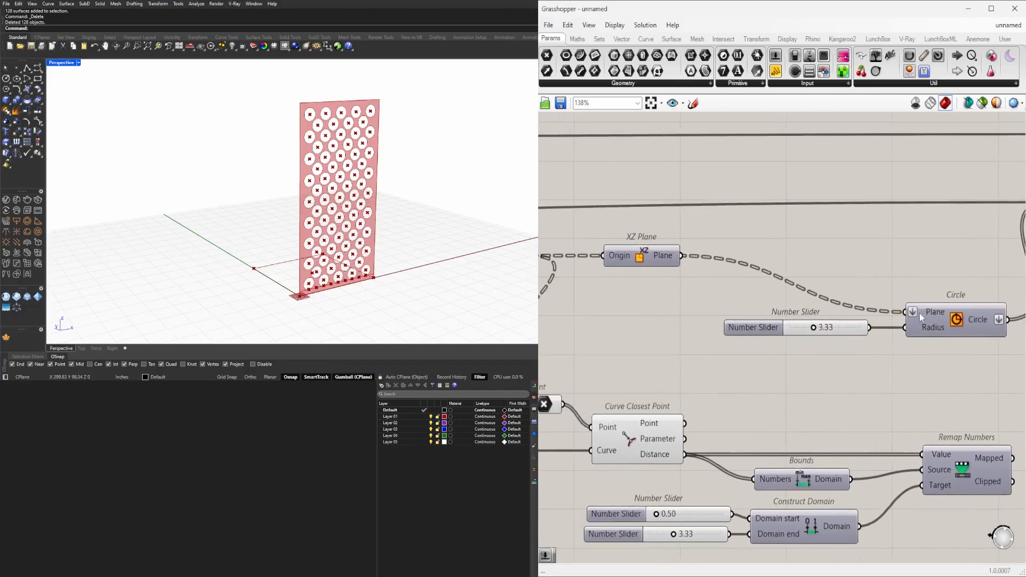
{"action": "scroll", "coordinate": [919, 313], "scroll_direction": "down", "scroll_amount": 2}
{"action": "left_click_drag", "start_coordinate": [985, 419], "coordinate": [903, 324]}
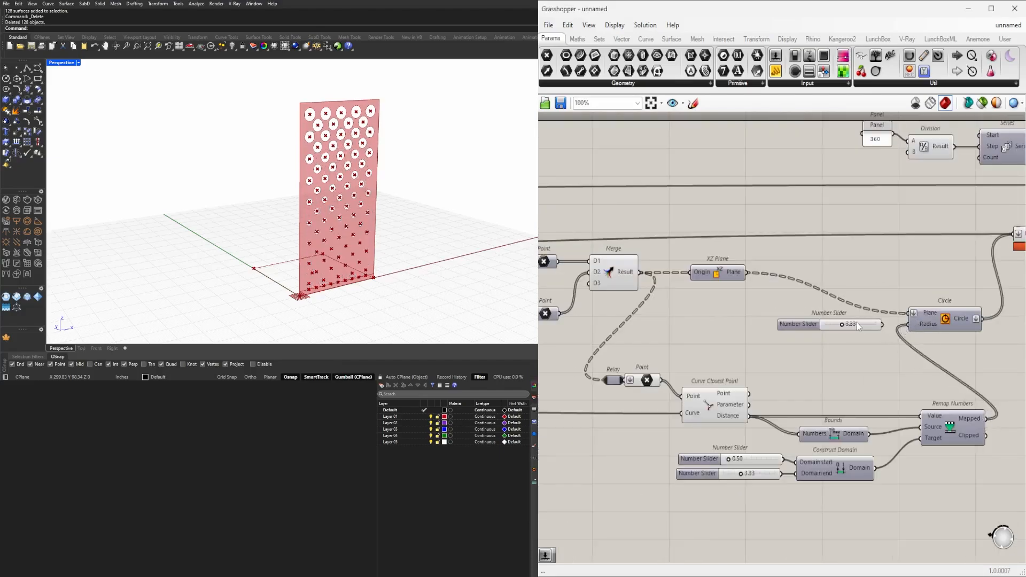
{"action": "left_click", "coordinate": [809, 325]}
{"action": "key", "text": "Delete"}
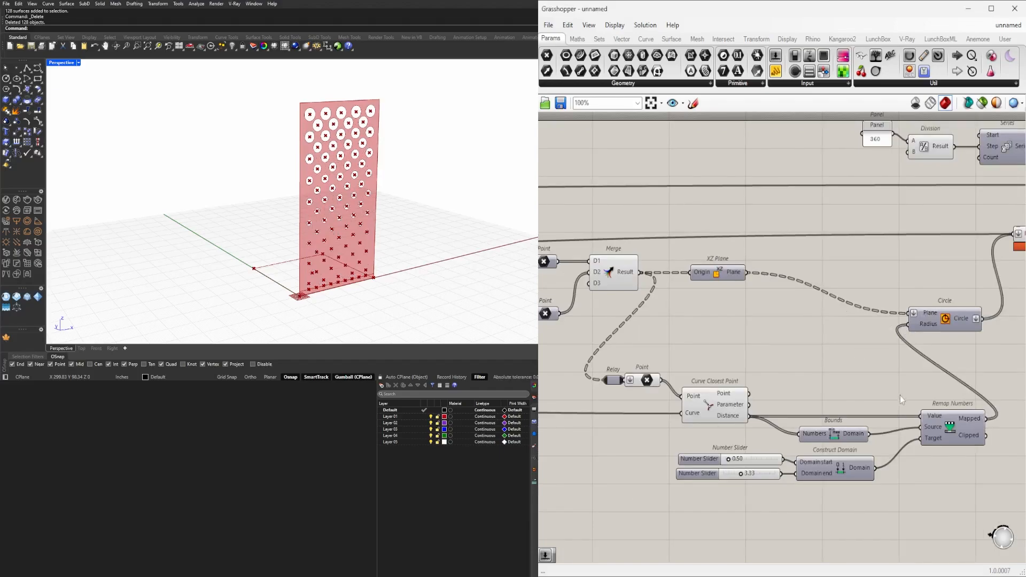
- Move the Circle component and the components after it further right on the canvas, away from Remap Numbers
{"action": "left_click", "coordinate": [935, 323]}
{"action": "scroll", "coordinate": [812, 316], "scroll_direction": "down", "scroll_amount": 2}
{"action": "left_click_drag", "start_coordinate": [886, 329], "coordinate": [644, 183]}
{"action": "left_click_drag", "start_coordinate": [690, 324], "coordinate": [770, 323]}
{"action": "left_click", "coordinate": [761, 355]}
{"action": "right_click_drag", "start_coordinate": [696, 407], "coordinate": [862, 407]}
{"action": "left_click_drag", "start_coordinate": [888, 448], "coordinate": [706, 371]}
{"action": "left_click", "coordinate": [577, 355]}
- Test the attractor edge's Unit Z slider at 53.87 and 100.00, and return it to 0.00
{"action": "scroll", "coordinate": [325, 267], "scroll_direction": "up", "scroll_amount": 10}
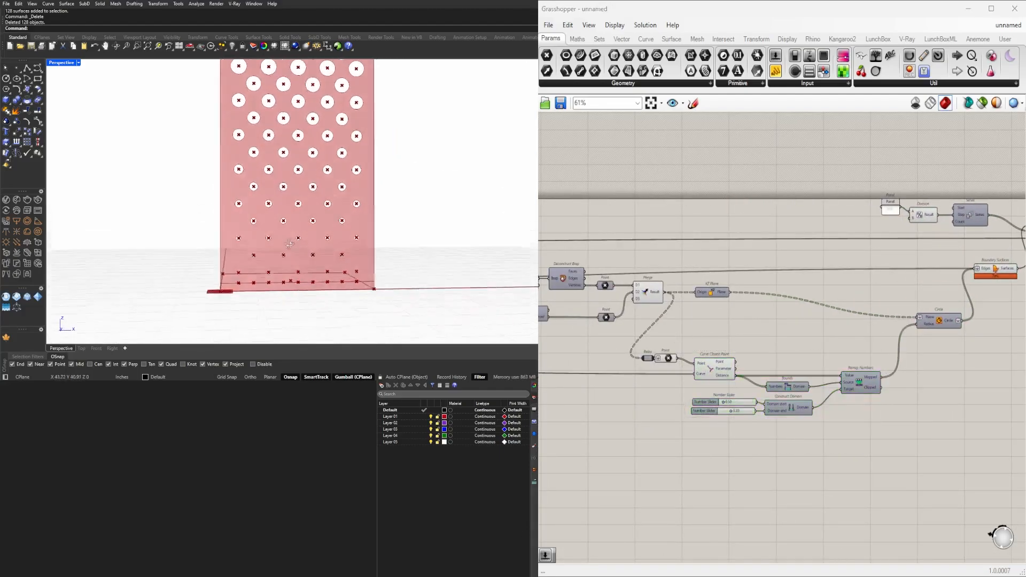
{"action": "scroll", "coordinate": [300, 266], "scroll_direction": "down", "scroll_amount": 10}
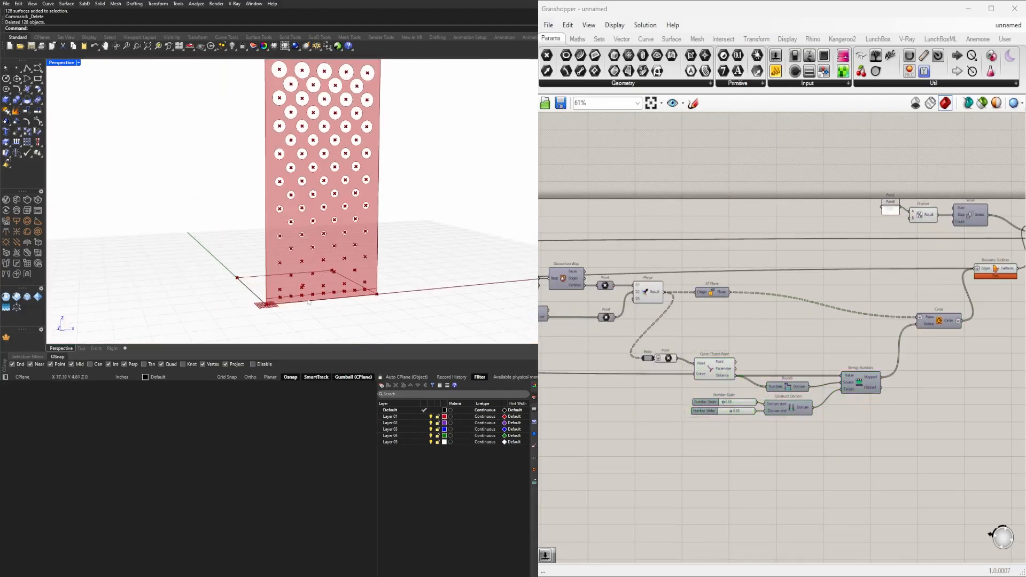
{"action": "right_click_drag", "start_coordinate": [615, 393], "coordinate": [962, 400]}
{"action": "right_click_drag", "start_coordinate": [664, 384], "coordinate": [892, 380]}
{"action": "scroll", "coordinate": [833, 379], "scroll_direction": "down", "scroll_amount": 1}
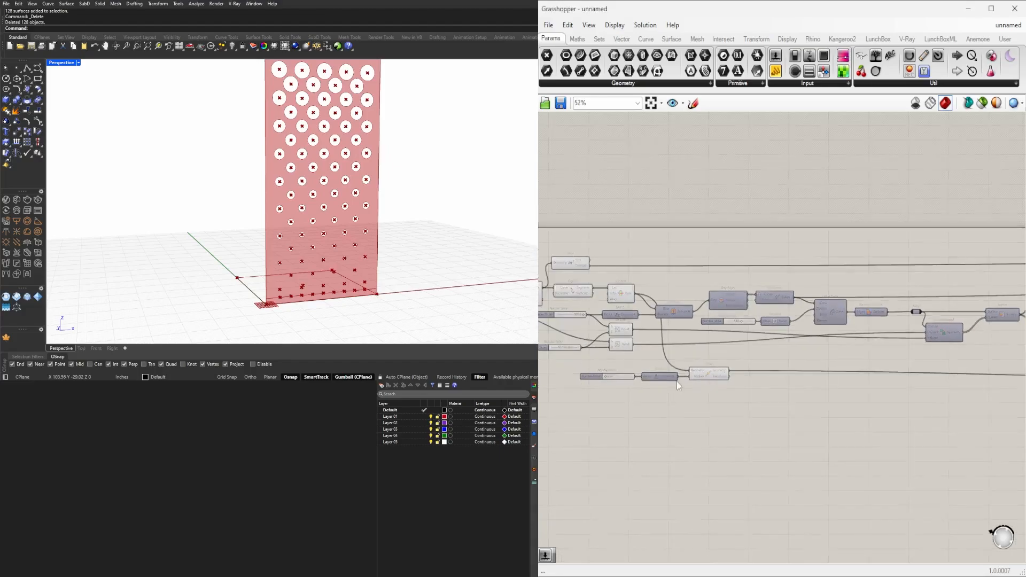
{"action": "right_click_drag", "start_coordinate": [603, 375], "coordinate": [713, 377]}
{"action": "scroll", "coordinate": [713, 377], "scroll_direction": "up", "scroll_amount": 6}
{"action": "left_click_drag", "start_coordinate": [717, 388], "coordinate": [753, 388]}
{"action": "right_click_drag", "start_coordinate": [373, 254], "coordinate": [356, 256]}
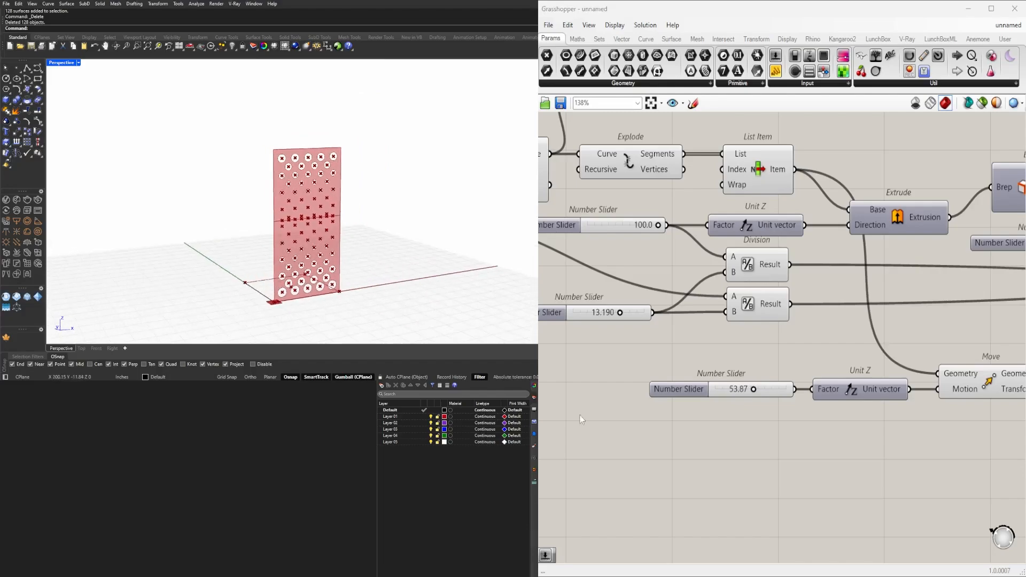
{"action": "scroll", "coordinate": [747, 396], "scroll_direction": "up", "scroll_amount": 3}
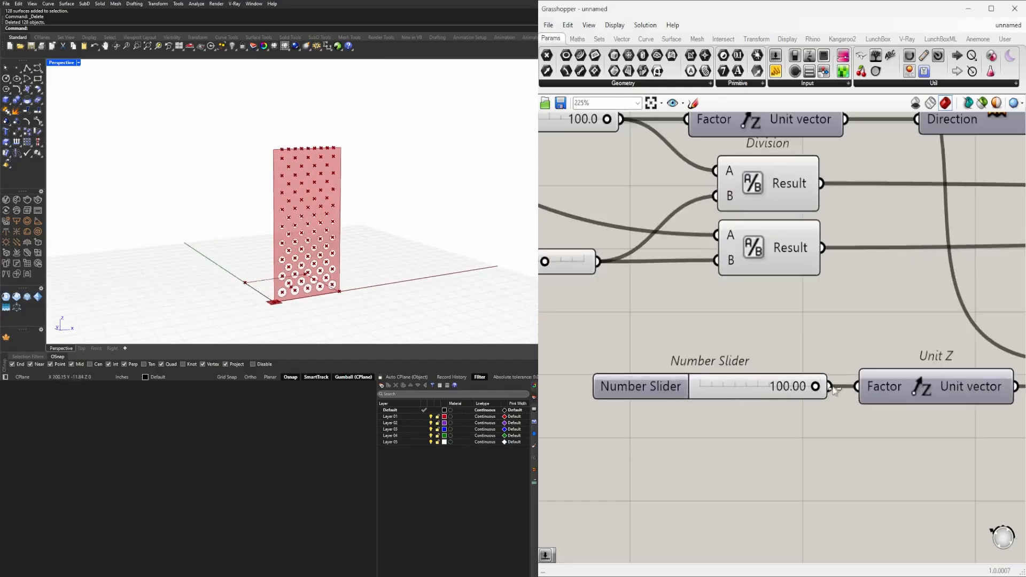
{"action": "left_click_drag", "start_coordinate": [778, 399], "coordinate": [678, 399]}
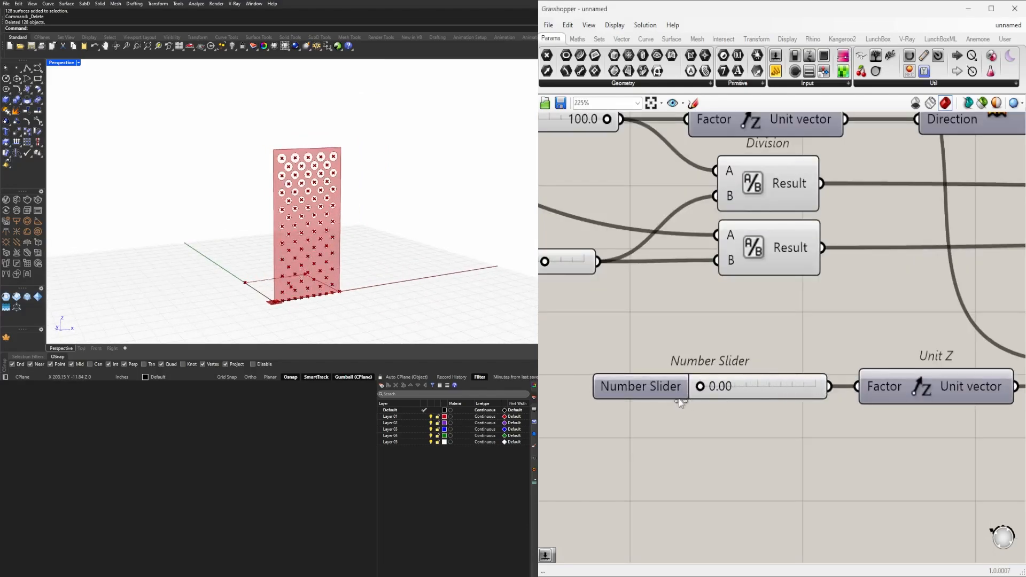
- Align the two Construct Domain number sliders with each other and space them slightly apart vertically
{"action": "scroll", "coordinate": [801, 414], "scroll_direction": "down", "scroll_amount": 7}
{"action": "right_click_drag", "start_coordinate": [881, 427], "coordinate": [673, 409]}
{"action": "right_click_drag", "start_coordinate": [923, 421], "coordinate": [578, 390]}
{"action": "scroll", "coordinate": [793, 409], "scroll_direction": "up", "scroll_amount": 5}
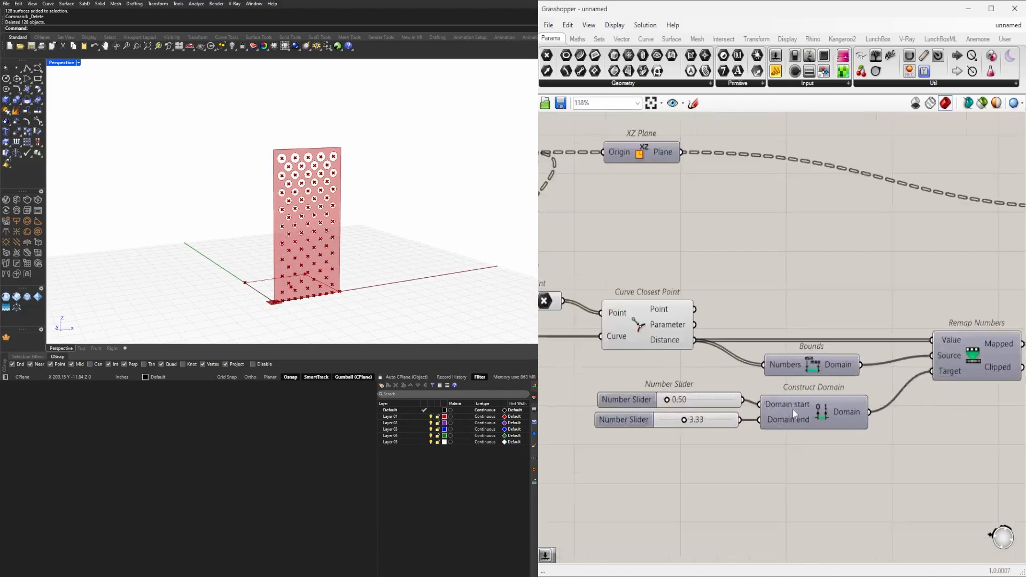
{"action": "right_click_drag", "start_coordinate": [662, 462], "coordinate": [803, 470]}
{"action": "left_click_drag", "start_coordinate": [802, 477], "coordinate": [705, 411]}
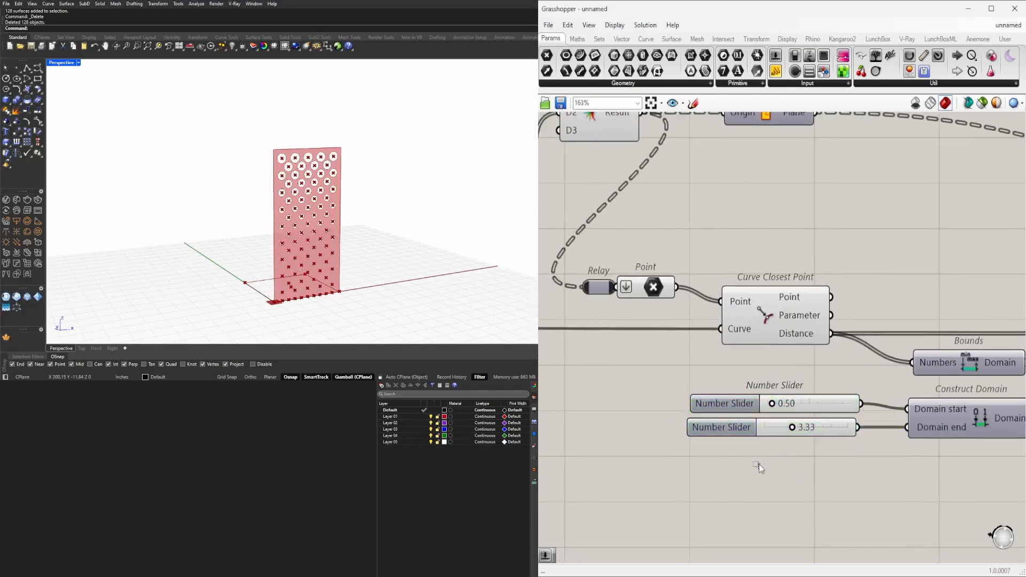
{"action": "left_click", "coordinate": [751, 469]}
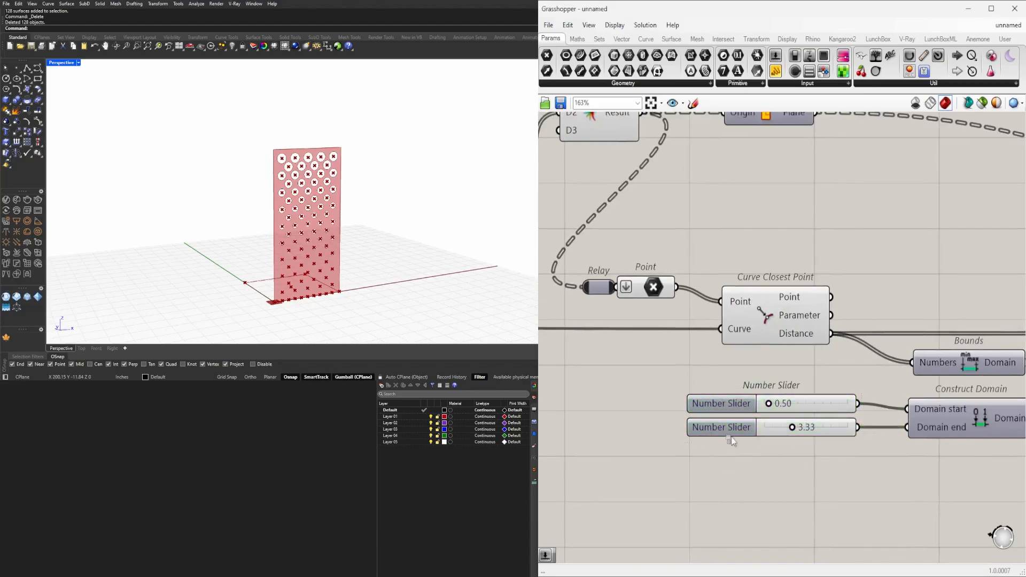
{"action": "left_click_drag", "start_coordinate": [725, 431], "coordinate": [726, 440]}
{"action": "left_click", "coordinate": [728, 447]}
- Rewire Domain end of Construct Domain so only the lower 3.33 slider feeds it
{"action": "scroll", "coordinate": [869, 409], "scroll_direction": "up", "scroll_amount": 3}
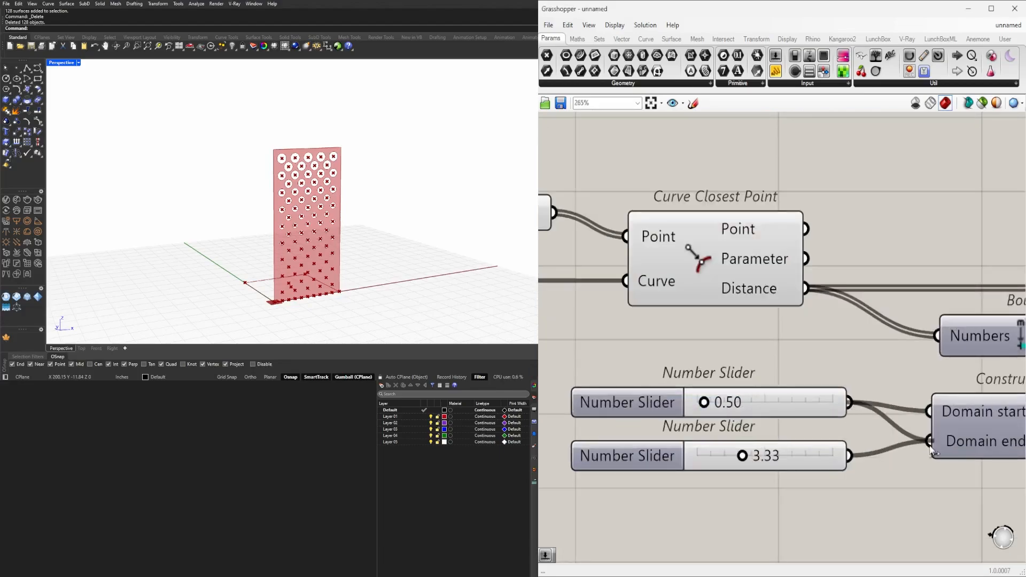
{"action": "left_click_drag", "start_coordinate": [930, 451], "coordinate": [850, 456], "text": "ctrl"}
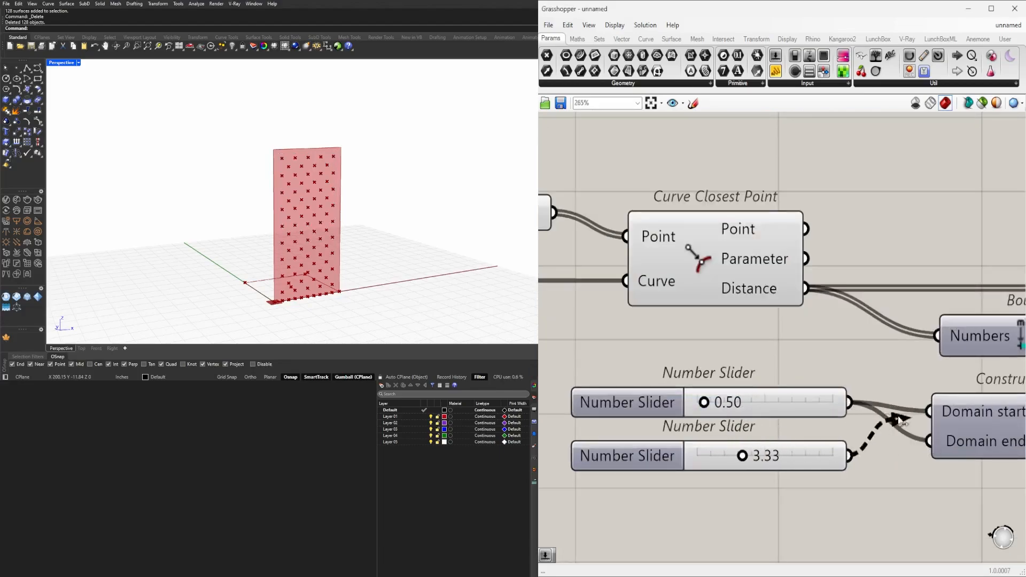
{"action": "left_click_drag", "start_coordinate": [899, 420], "coordinate": [915, 446]}
{"action": "scroll", "coordinate": [810, 328], "scroll_direction": "down", "scroll_amount": 5}
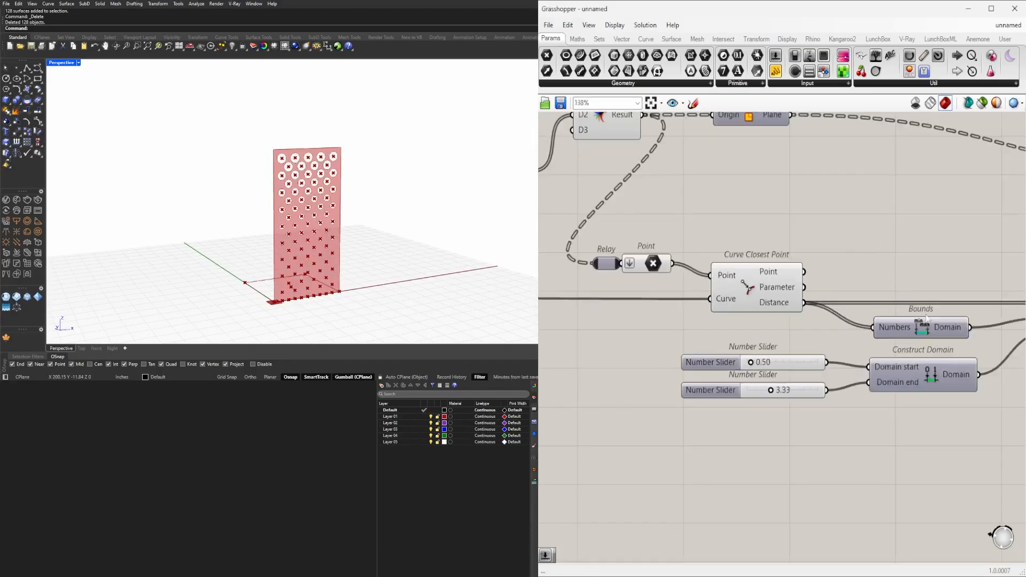
- Turn off the viewport preview of the Point and Curve Closest Point components
{"action": "left_click_drag", "start_coordinate": [988, 416], "coordinate": [670, 319]}
{"action": "middle_click", "coordinate": [761, 277]}
{"action": "left_click", "coordinate": [798, 237]}
{"action": "left_click", "coordinate": [818, 265]}
{"action": "scroll", "coordinate": [697, 261], "scroll_direction": "up", "scroll_amount": 1}
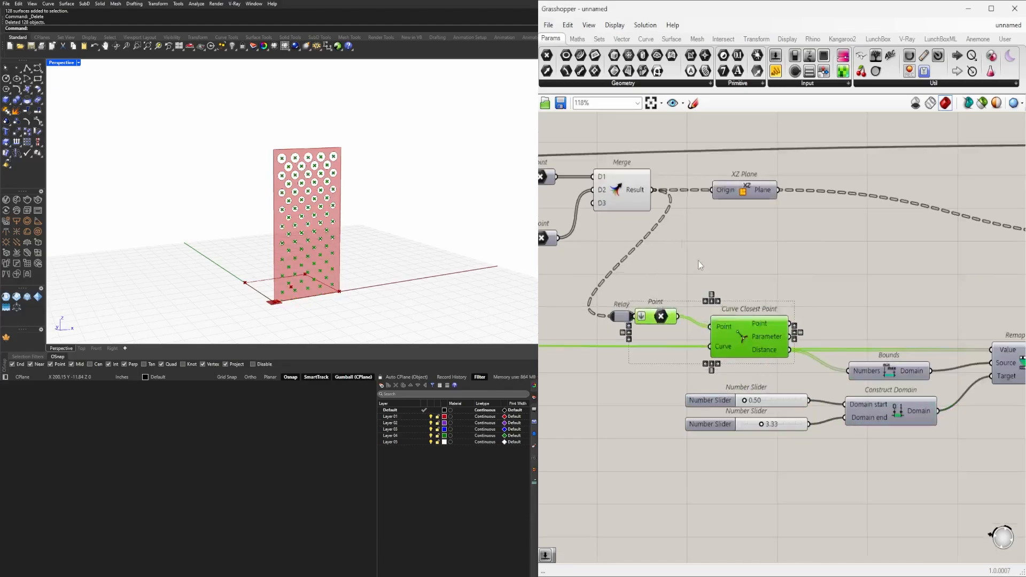
{"action": "middle_click", "coordinate": [697, 260]}
{"action": "left_click", "coordinate": [734, 221]}
{"action": "left_click", "coordinate": [786, 259]}
- Move the Circle component up the canvas towards the level of the XZ Plane component
{"action": "scroll", "coordinate": [867, 272], "scroll_direction": "down", "scroll_amount": 5}
{"action": "right_click_drag", "start_coordinate": [870, 274], "coordinate": [782, 299]}
{"action": "left_click_drag", "start_coordinate": [901, 431], "coordinate": [673, 281]}
{"action": "scroll", "coordinate": [711, 316], "scroll_direction": "up", "scroll_amount": 3}
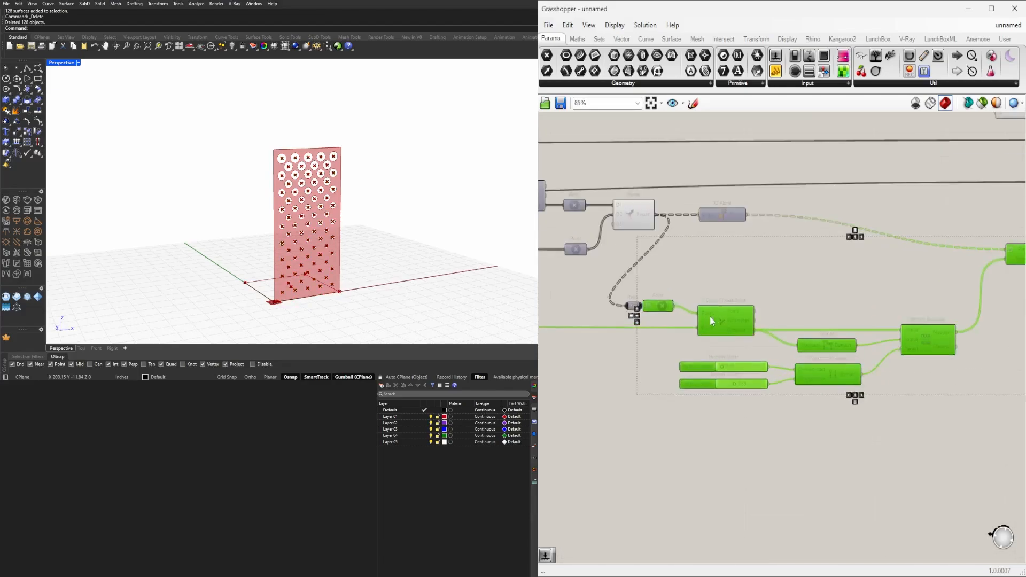
{"action": "left_click", "coordinate": [814, 318]}
{"action": "scroll", "coordinate": [823, 320], "scroll_direction": "down", "scroll_amount": 3}
{"action": "right_click_drag", "start_coordinate": [961, 286], "coordinate": [833, 310]}
{"action": "left_click_drag", "start_coordinate": [834, 313], "coordinate": [834, 297]}
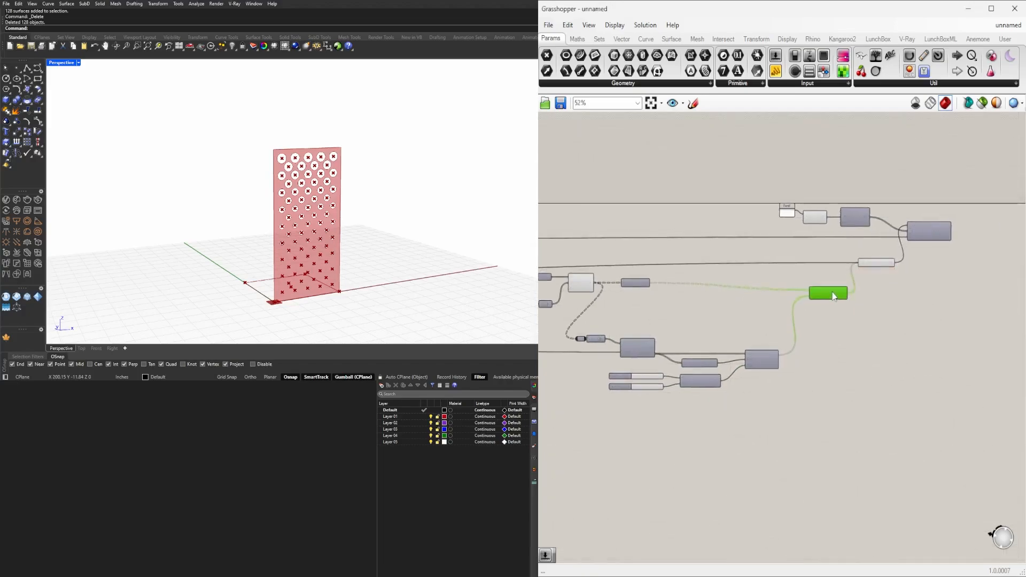
- Move the components from the Relay through Remap Numbers up and right, closer beneath the XZ Plane
{"action": "left_click_drag", "start_coordinate": [801, 437], "coordinate": [567, 326]}
{"action": "scroll", "coordinate": [623, 353], "scroll_direction": "up", "scroll_amount": 3}
{"action": "left_click_drag", "start_coordinate": [655, 336], "coordinate": [703, 273]}
{"action": "left_click", "coordinate": [929, 275]}
- Line up the Circle component with XZ Plane so the wire between them runs straight
{"action": "right_click_drag", "start_coordinate": [955, 253], "coordinate": [908, 264]}
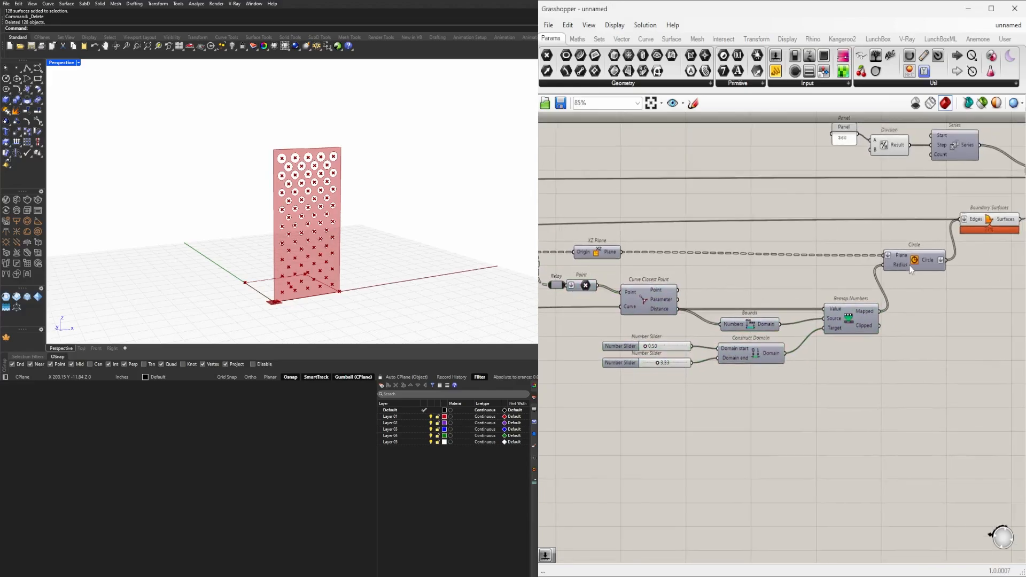
{"action": "left_click", "coordinate": [909, 258]}
{"action": "left_click_drag", "start_coordinate": [909, 258], "coordinate": [917, 261]}
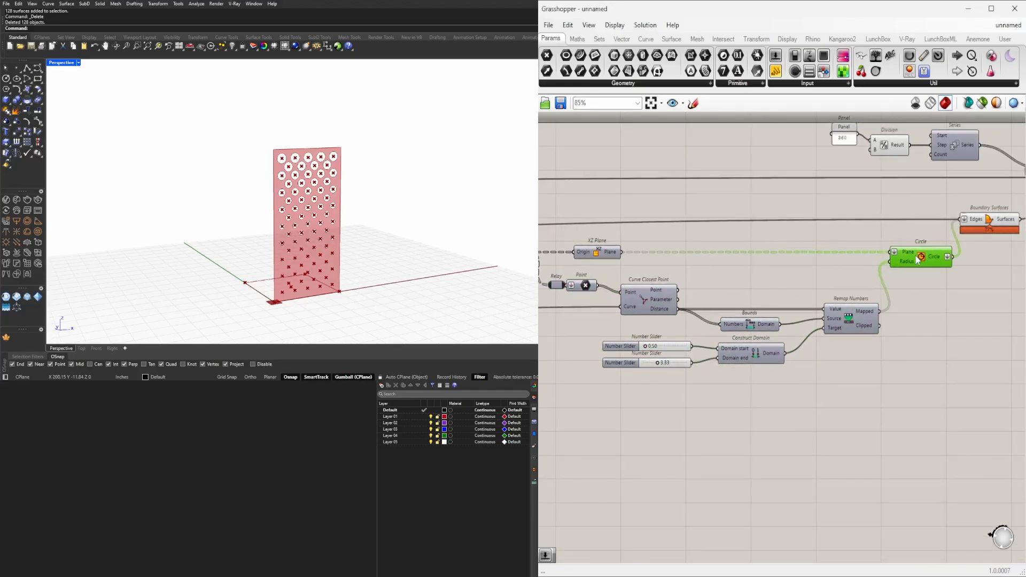
{"action": "scroll", "coordinate": [701, 276], "scroll_direction": "up", "scroll_amount": 3}
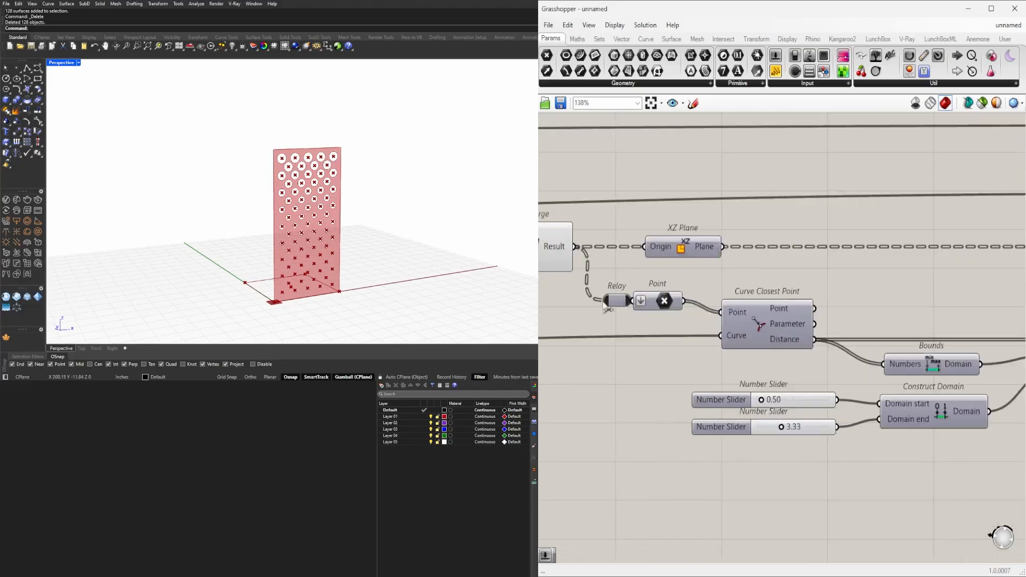
- Nudge the components from the Relay through Remap Numbers slightly right on the canvas
{"action": "scroll", "coordinate": [798, 353], "scroll_direction": "down", "scroll_amount": 4}
{"action": "left_click_drag", "start_coordinate": [990, 463], "coordinate": [693, 313]}
{"action": "scroll", "coordinate": [780, 325], "scroll_direction": "up", "scroll_amount": 3}
{"action": "left_click_drag", "start_coordinate": [789, 340], "coordinate": [799, 339]}
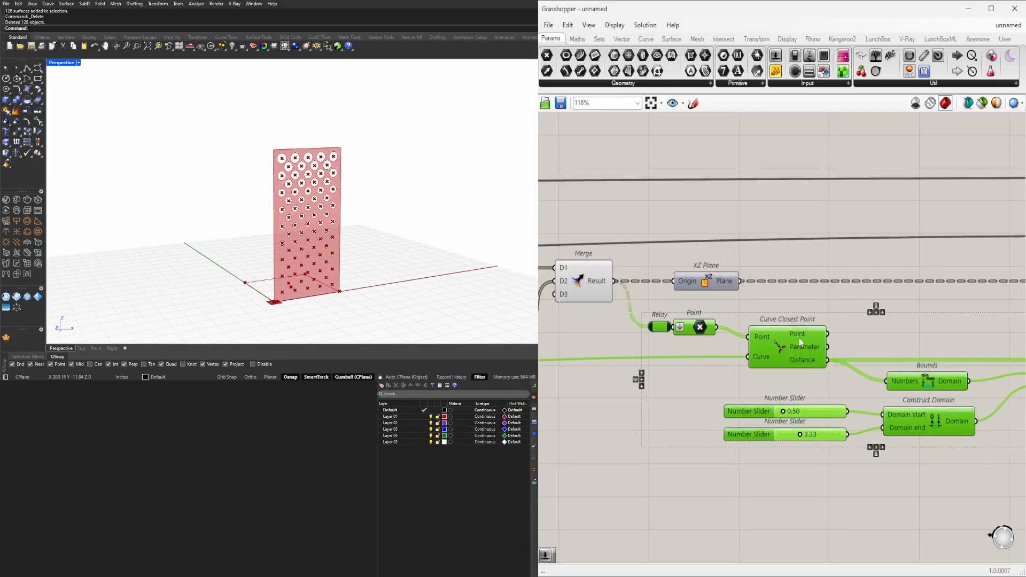
{"action": "left_click", "coordinate": [836, 290]}
{"action": "left_click", "coordinate": [807, 335]}
- Move the Circle, Boundary Surfaces, Panel, Division, Series and Rotate components right, clear of Remap Numbers
{"action": "right_click_drag", "start_coordinate": [913, 336], "coordinate": [698, 339]}
{"action": "scroll", "coordinate": [804, 338], "scroll_direction": "down", "scroll_amount": 2}
{"action": "right_click_drag", "start_coordinate": [964, 301], "coordinate": [814, 303]}
{"action": "scroll", "coordinate": [814, 302], "scroll_direction": "down", "scroll_amount": 3}
{"action": "left_click_drag", "start_coordinate": [916, 302], "coordinate": [705, 188]}
{"action": "scroll", "coordinate": [752, 292], "scroll_direction": "up", "scroll_amount": 3}
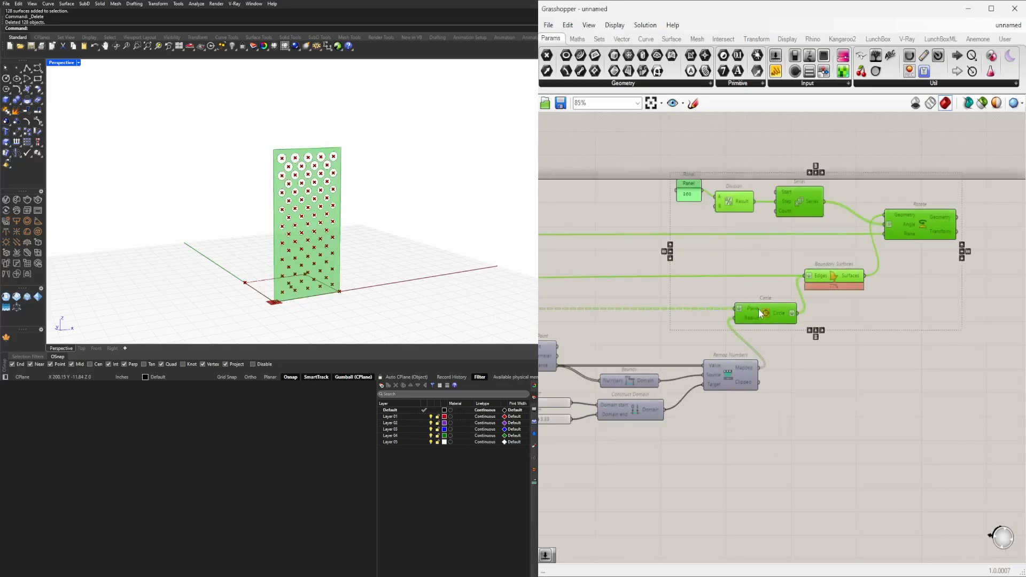
{"action": "left_click", "coordinate": [887, 332]}
- Turn off the viewport preview of the Merge component that collects the hole centre points
{"action": "scroll", "coordinate": [886, 326], "scroll_direction": "down", "scroll_amount": 2}
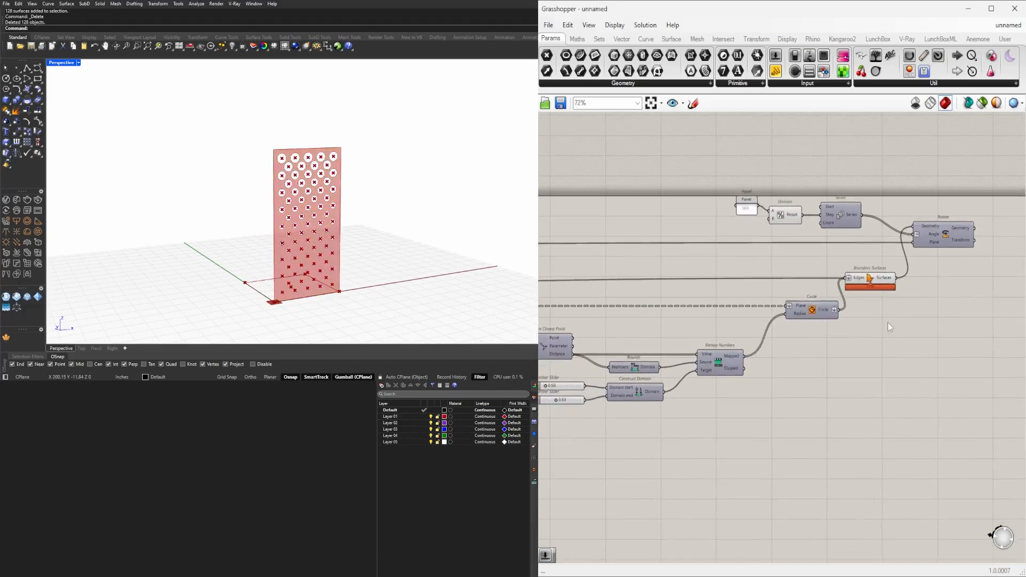
{"action": "right_click_drag", "start_coordinate": [652, 346], "coordinate": [922, 327]}
{"action": "right_click_drag", "start_coordinate": [721, 340], "coordinate": [855, 350]}
{"action": "middle_click", "coordinate": [806, 264]}
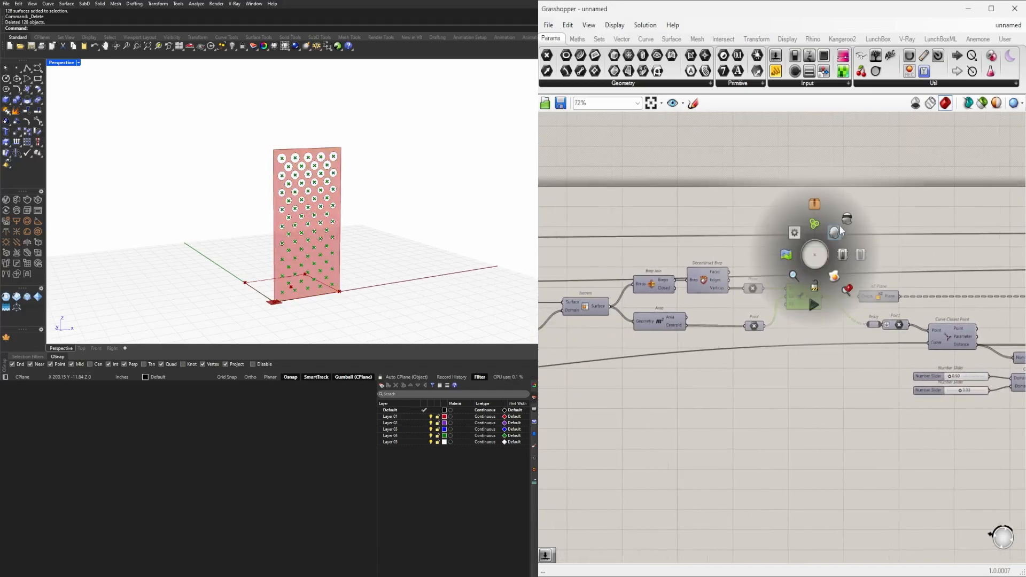
- Adjust the Construct Domain sliders, setting Domain start to 0.72 and Domain end to 1.87
{"action": "scroll", "coordinate": [323, 204], "scroll_direction": "up", "scroll_amount": 4}
{"action": "right_click_drag", "start_coordinate": [739, 360], "coordinate": [566, 293]}
{"action": "scroll", "coordinate": [780, 323], "scroll_direction": "up", "scroll_amount": 10}
{"action": "left_click_drag", "start_coordinate": [732, 335], "coordinate": [747, 334]}
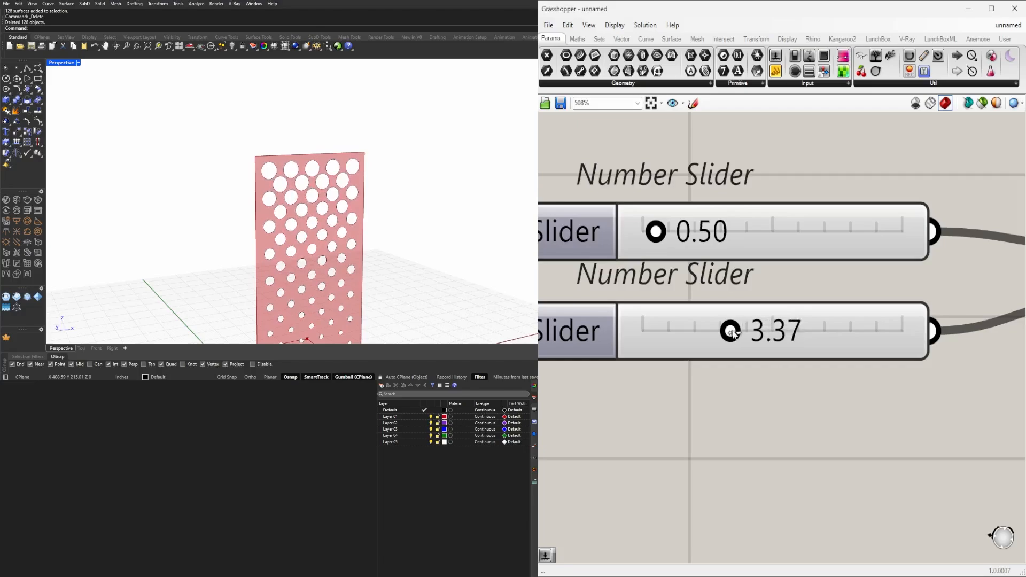
{"action": "scroll", "coordinate": [737, 300], "scroll_direction": "down", "scroll_amount": 2}
{"action": "right_click_drag", "start_coordinate": [738, 301], "coordinate": [766, 244]}
{"action": "mouse_move", "coordinate": [710, 193]}
{"action": "left_mouse_down"}
{"action": "mouse_move", "coordinate": [691, 194]}
{"action": "mouse_move", "coordinate": [874, 194]}
{"action": "mouse_move", "coordinate": [715, 197]}
{"action": "left_mouse_up"}
{"action": "scroll", "coordinate": [471, 171], "scroll_direction": "down", "scroll_amount": 3}
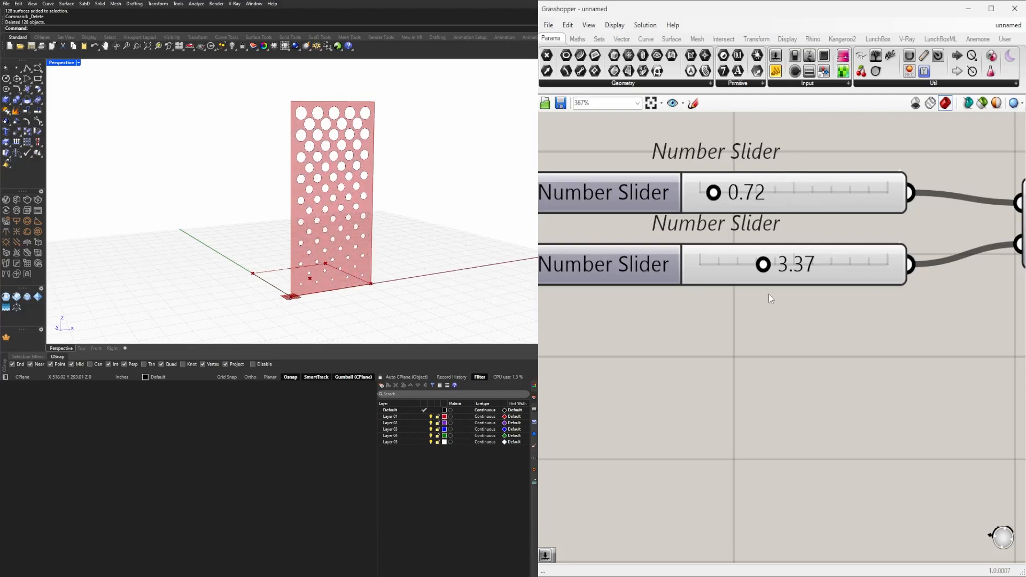
{"action": "left_click_drag", "start_coordinate": [763, 264], "coordinate": [739, 263]}
- Set the number slider feeding the B inputs of both Division components to 5
{"action": "scroll", "coordinate": [731, 249], "scroll_direction": "down", "scroll_amount": 5}
{"action": "right_click_drag", "start_coordinate": [622, 227], "coordinate": [872, 335]}
{"action": "right_click_drag", "start_coordinate": [609, 306], "coordinate": [886, 334]}
{"action": "right_click_drag", "start_coordinate": [613, 353], "coordinate": [943, 348]}
{"action": "right_click_drag", "start_coordinate": [604, 331], "coordinate": [863, 334]}
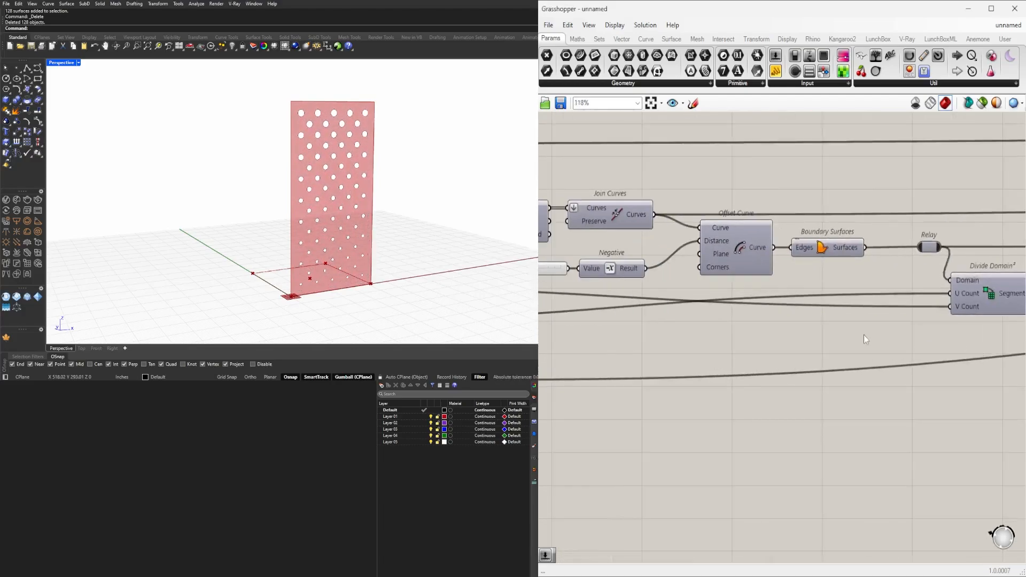
{"action": "scroll", "coordinate": [865, 334], "scroll_direction": "down", "scroll_amount": 3}
{"action": "right_click_drag", "start_coordinate": [579, 372], "coordinate": [752, 365]}
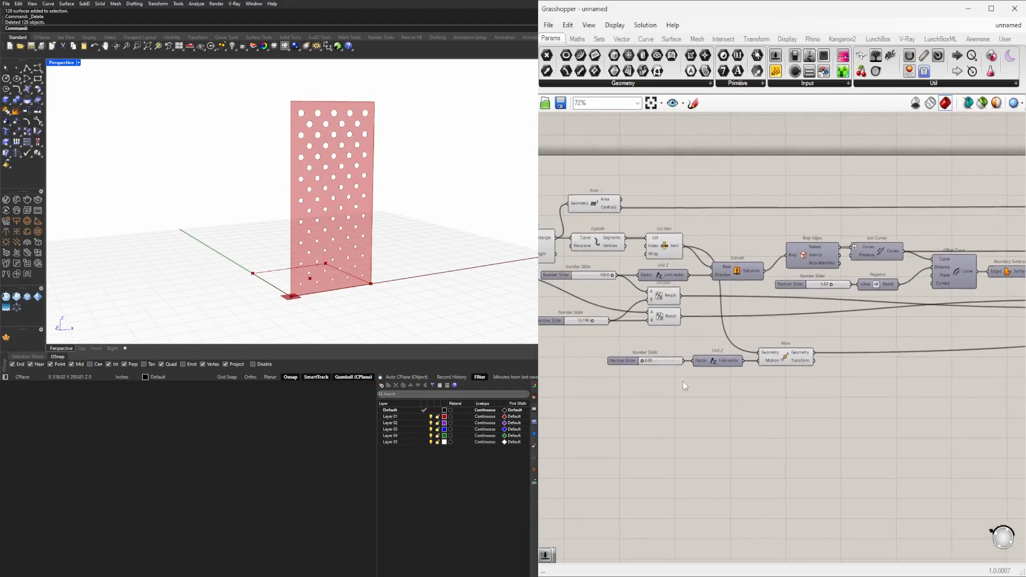
{"action": "right_click_drag", "start_coordinate": [643, 384], "coordinate": [721, 386]}
{"action": "scroll", "coordinate": [721, 375], "scroll_direction": "up", "scroll_amount": 6}
{"action": "scroll", "coordinate": [723, 345], "scroll_direction": "down", "scroll_amount": 5}
{"action": "right_click_drag", "start_coordinate": [639, 277], "coordinate": [701, 316]}
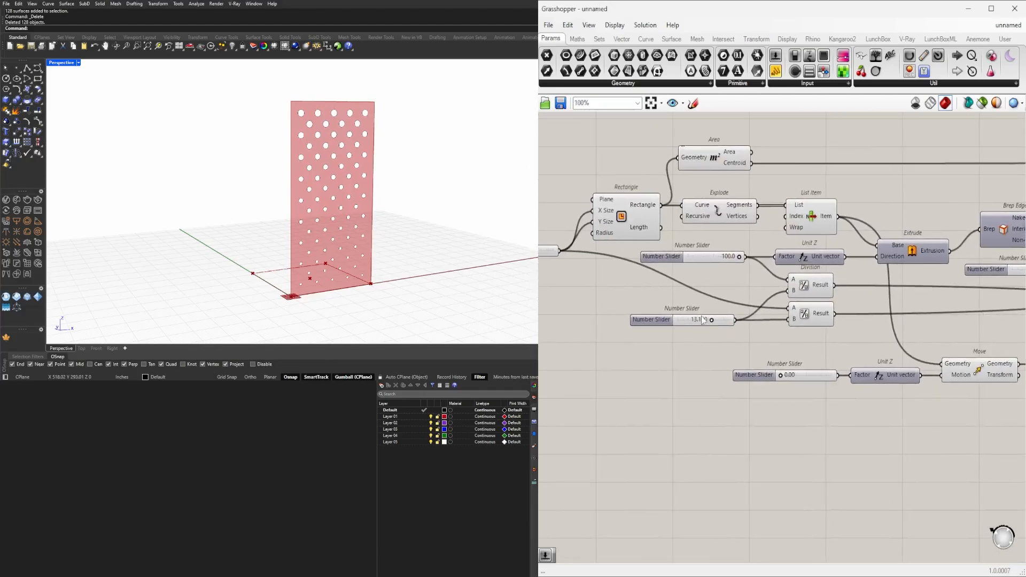
{"action": "scroll", "coordinate": [702, 320], "scroll_direction": "up", "scroll_amount": 7}
{"action": "left_click_drag", "start_coordinate": [717, 327], "coordinate": [664, 321]}
{"action": "double_click", "coordinate": [686, 325]}
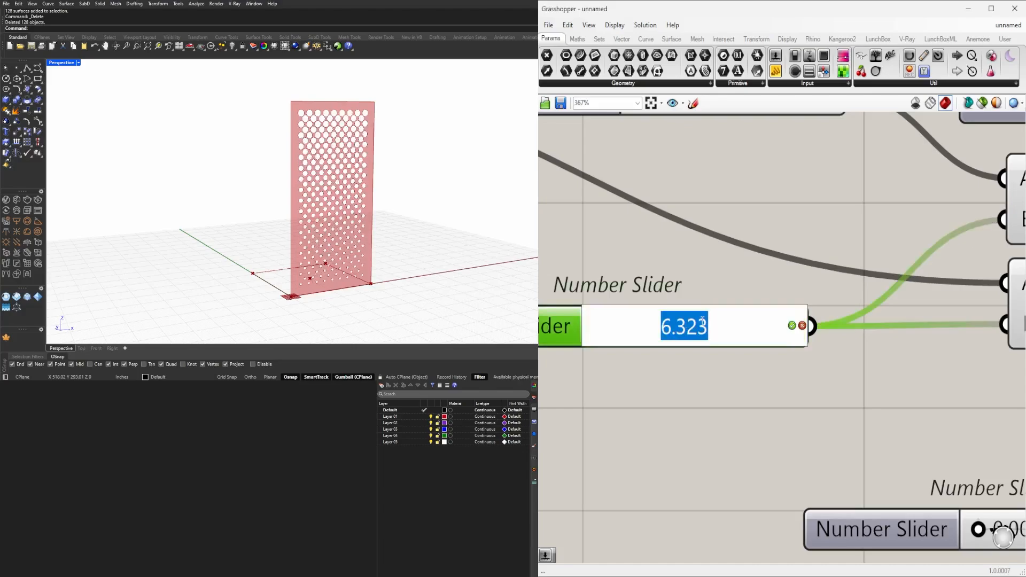
{"action": "type", "text": "5"}
{"action": "key", "text": "Return"}
- Set the Domain end slider of Construct Domain to 1.33 to reduce the largest holes
{"action": "scroll", "coordinate": [342, 123], "scroll_direction": "up", "scroll_amount": 5}
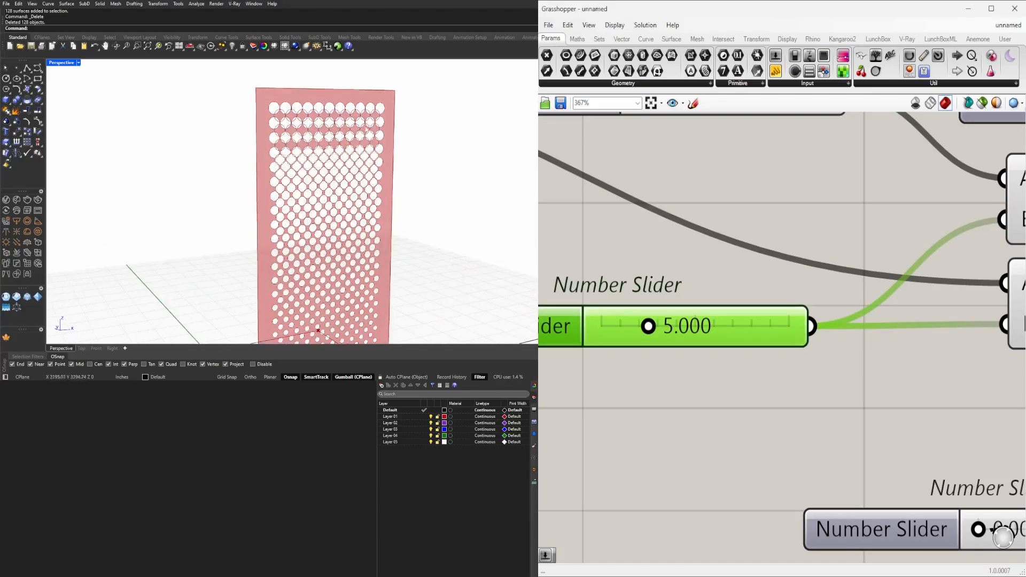
{"action": "scroll", "coordinate": [907, 187], "scroll_direction": "down", "scroll_amount": 8}
{"action": "right_click_drag", "start_coordinate": [951, 267], "coordinate": [651, 319]}
{"action": "scroll", "coordinate": [652, 319], "scroll_direction": "down", "scroll_amount": 3}
{"action": "right_click_drag", "start_coordinate": [790, 305], "coordinate": [680, 302]}
{"action": "right_click_drag", "start_coordinate": [977, 306], "coordinate": [742, 315]}
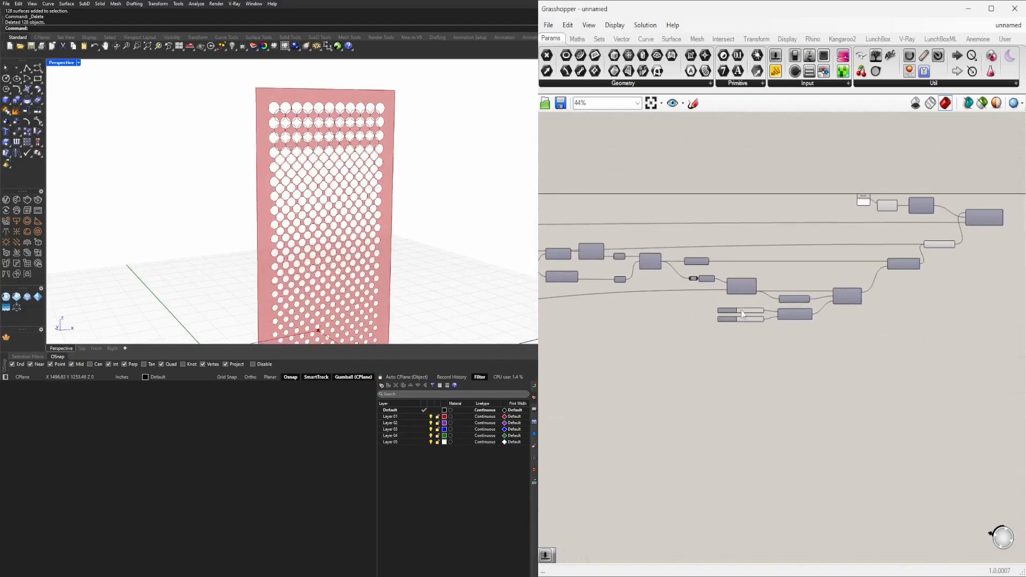
{"action": "scroll", "coordinate": [749, 318], "scroll_direction": "up", "scroll_amount": 10}
{"action": "right_click_drag", "start_coordinate": [643, 278], "coordinate": [727, 287]}
{"action": "scroll", "coordinate": [726, 287], "scroll_direction": "up", "scroll_amount": 2}
{"action": "scroll", "coordinate": [770, 361], "scroll_direction": "up", "scroll_amount": 5}
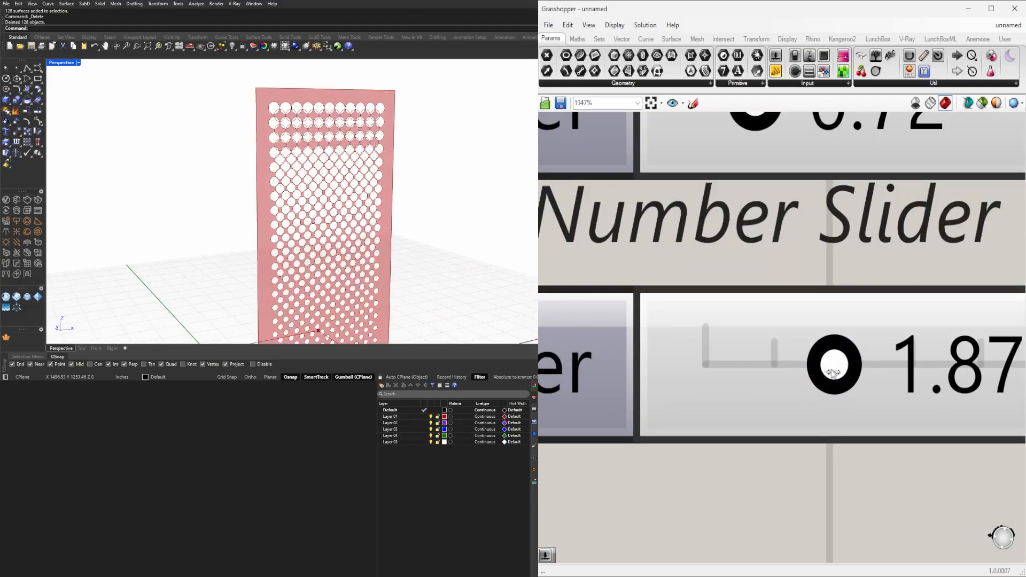
{"action": "left_click_drag", "start_coordinate": [827, 371], "coordinate": [783, 365]}
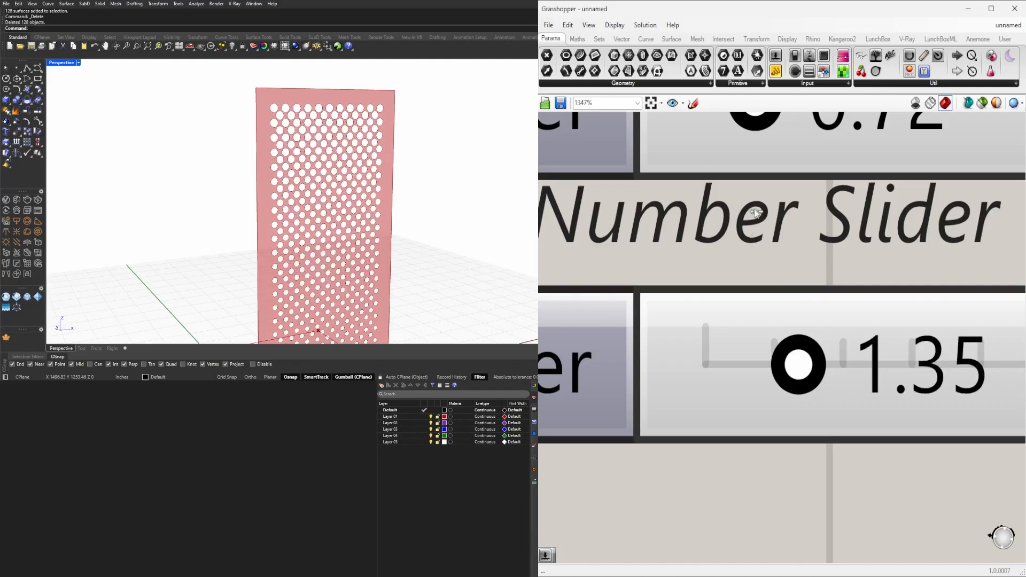
- Set the Domain start slider of Construct Domain to 0.10 to shrink the smallest holes
{"action": "scroll", "coordinate": [756, 223], "scroll_direction": "down", "scroll_amount": 5}
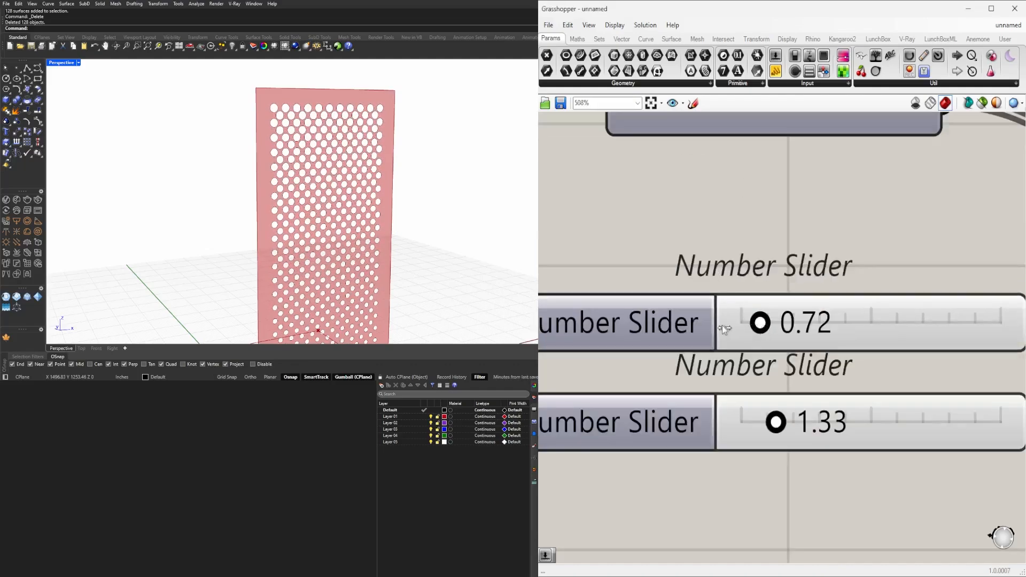
{"action": "left_click_drag", "start_coordinate": [722, 326], "coordinate": [396, 245]}
{"action": "scroll", "coordinate": [403, 265], "scroll_direction": "down", "scroll_amount": 5}
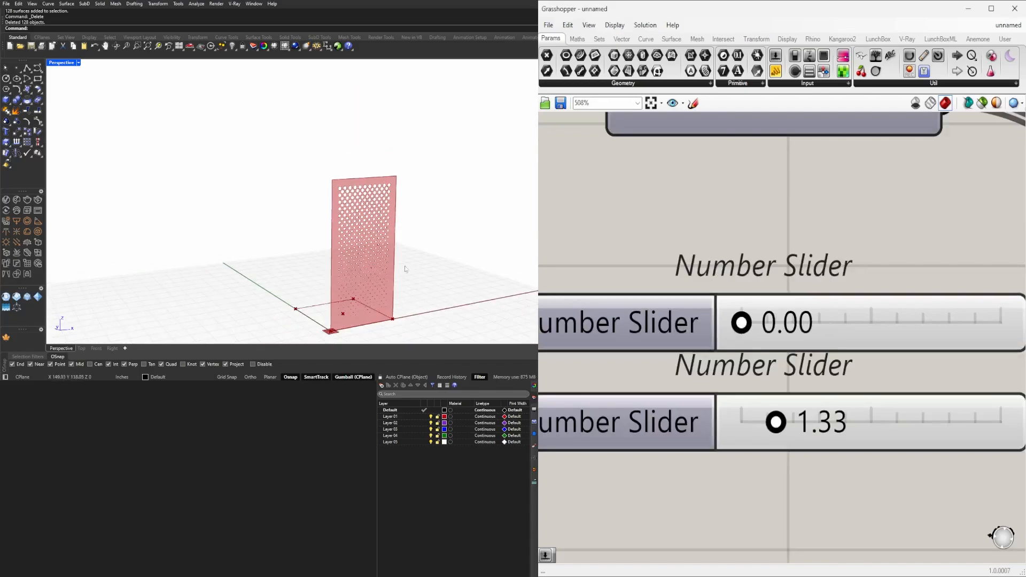
{"action": "right_click_drag", "start_coordinate": [405, 271], "coordinate": [371, 219], "text": "shift"}
{"action": "scroll", "coordinate": [794, 318], "scroll_direction": "up", "scroll_amount": 4}
{"action": "double_click", "coordinate": [753, 331]}
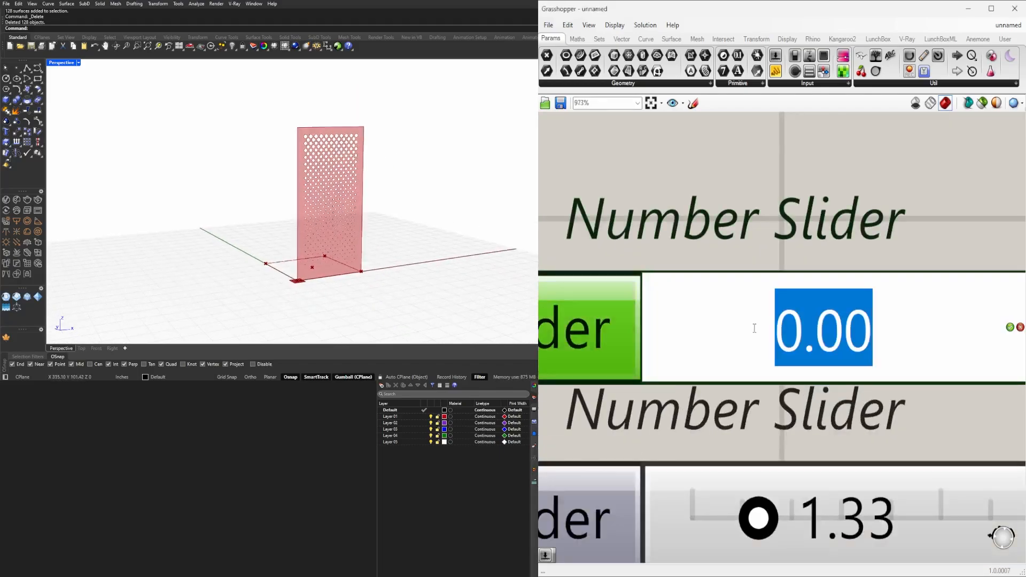
{"action": "type", "text": ".1"}
{"action": "key", "text": "Return"}
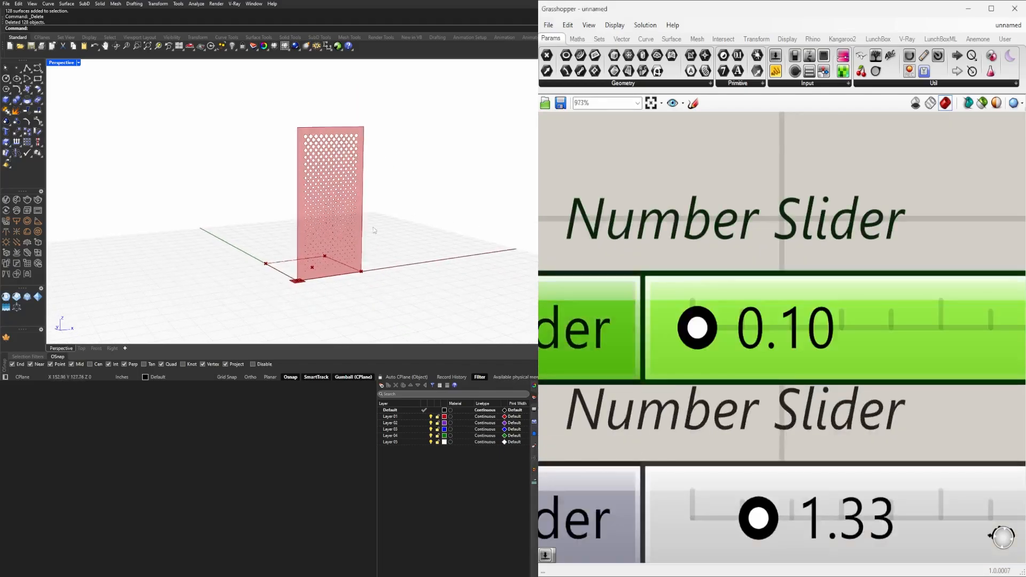
- Reduce the panel's border by setting the slider feeding the Negative component to 2.46, checking the front view
{"action": "scroll", "coordinate": [325, 256], "scroll_direction": "up", "scroll_amount": 10}
{"action": "scroll", "coordinate": [317, 263], "scroll_direction": "down", "scroll_amount": 10}
{"action": "scroll", "coordinate": [819, 257], "scroll_direction": "down", "scroll_amount": 12}
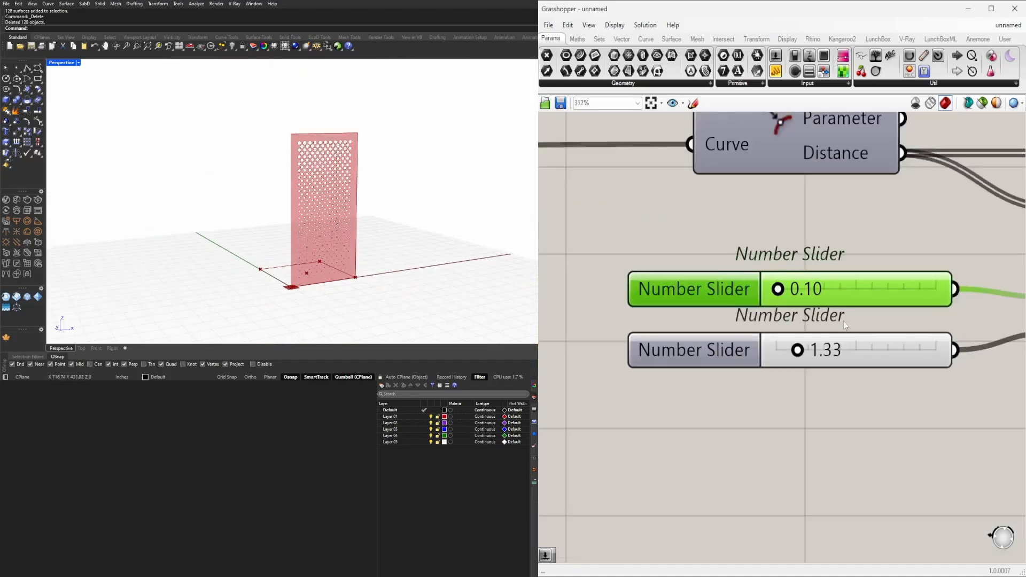
{"action": "right_click_drag", "start_coordinate": [550, 273], "coordinate": [842, 309]}
{"action": "scroll", "coordinate": [842, 308], "scroll_direction": "down", "scroll_amount": 4}
{"action": "right_click_drag", "start_coordinate": [595, 311], "coordinate": [877, 331]}
{"action": "scroll", "coordinate": [833, 333], "scroll_direction": "up", "scroll_amount": 3}
{"action": "scroll", "coordinate": [823, 334], "scroll_direction": "down", "scroll_amount": 1}
{"action": "right_click_drag", "start_coordinate": [683, 342], "coordinate": [752, 337]}
{"action": "scroll", "coordinate": [782, 291], "scroll_direction": "up", "scroll_amount": 9}
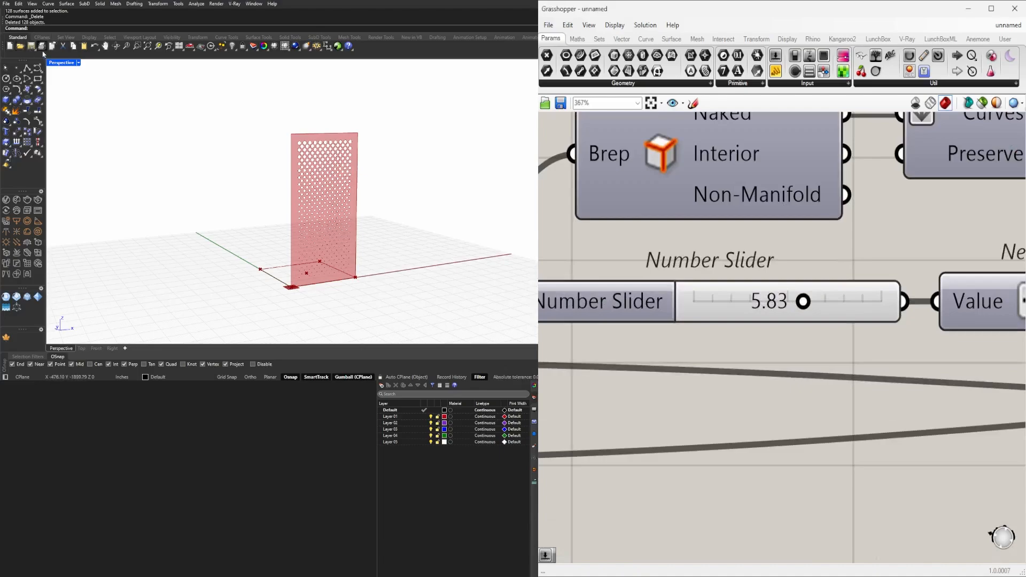
{"action": "double_click", "coordinate": [68, 64]}
{"action": "scroll", "coordinate": [144, 262], "scroll_direction": "up", "scroll_amount": 7}
{"action": "right_click_drag", "start_coordinate": [146, 257], "coordinate": [119, 257]}
{"action": "scroll", "coordinate": [144, 274], "scroll_direction": "down", "scroll_amount": 3}
{"action": "scroll", "coordinate": [786, 316], "scroll_direction": "up", "scroll_amount": 2}
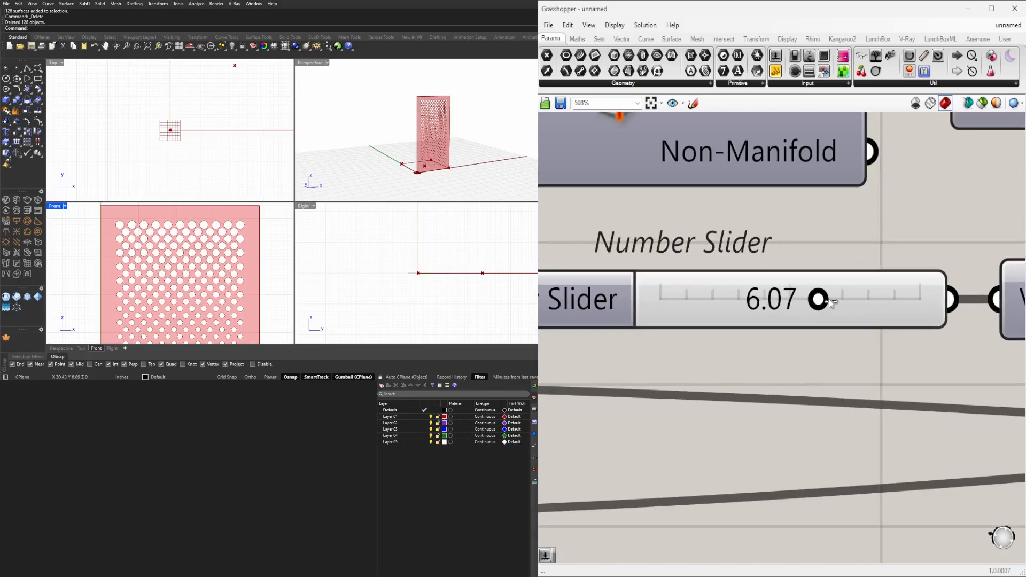
{"action": "left_click_drag", "start_coordinate": [813, 302], "coordinate": [725, 299]}
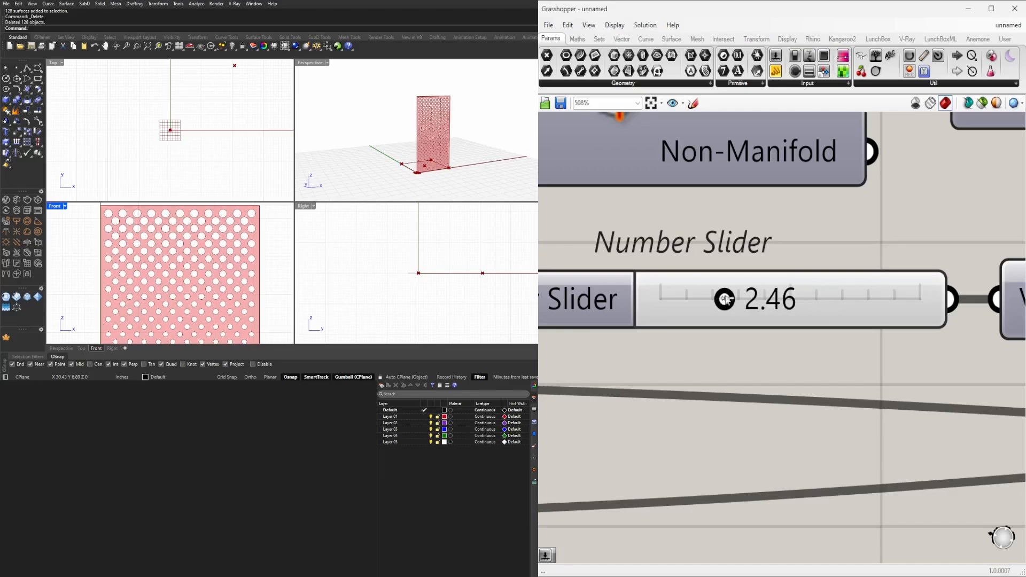
- Set the Domain end slider of Construct Domain to 1.50 to enlarge the largest holes
{"action": "scroll", "coordinate": [861, 292], "scroll_direction": "down", "scroll_amount": 7}
{"action": "right_click_drag", "start_coordinate": [927, 379], "coordinate": [641, 327]}
{"action": "scroll", "coordinate": [620, 347], "scroll_direction": "down", "scroll_amount": 5}
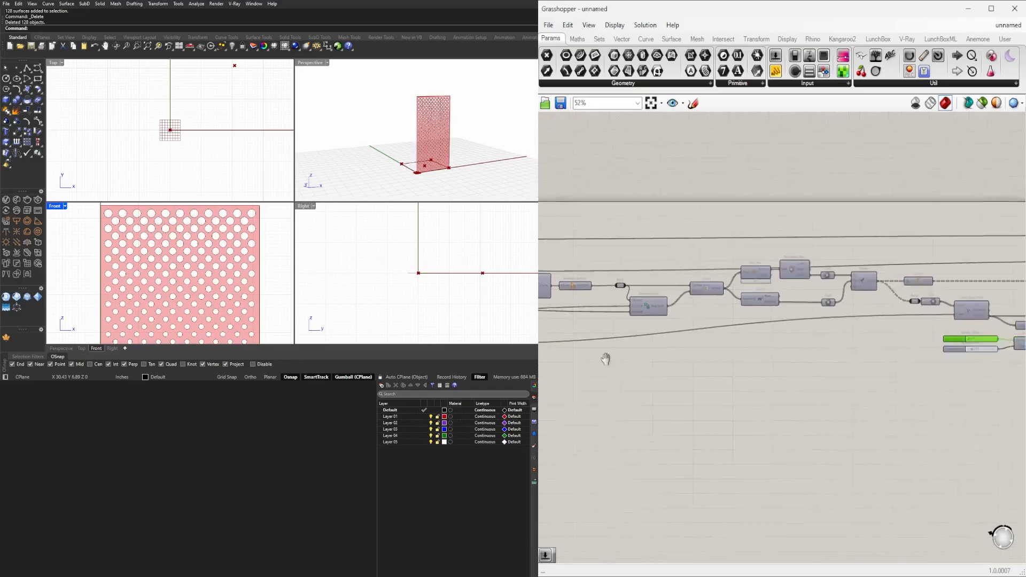
{"action": "right_click_drag", "start_coordinate": [988, 356], "coordinate": [726, 342]}
{"action": "scroll", "coordinate": [721, 332], "scroll_direction": "up", "scroll_amount": 11}
{"action": "scroll", "coordinate": [747, 321], "scroll_direction": "up", "scroll_amount": 5}
{"action": "scroll", "coordinate": [145, 274], "scroll_direction": "up", "scroll_amount": 4}
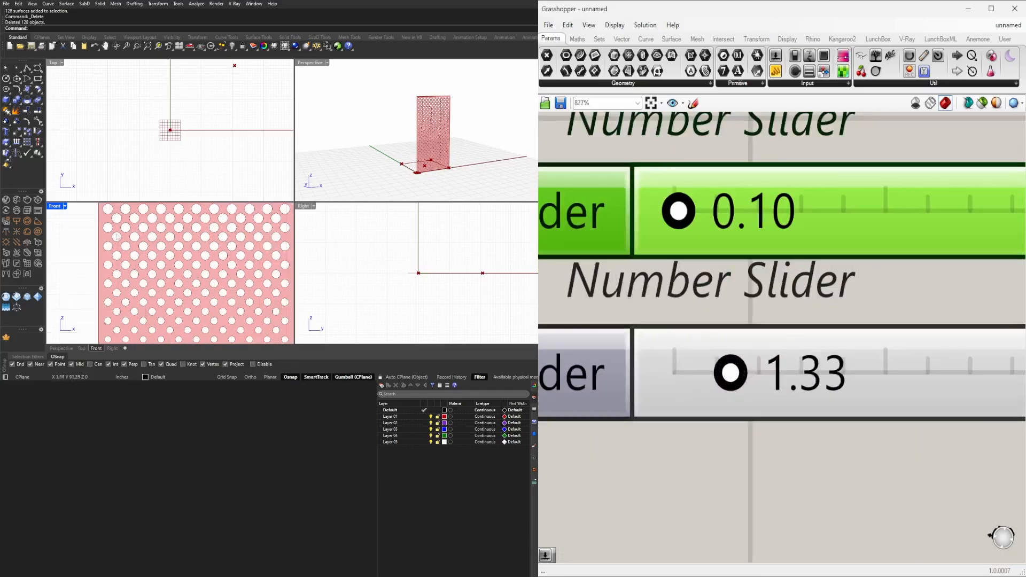
{"action": "scroll", "coordinate": [145, 274], "scroll_direction": "down", "scroll_amount": 3}
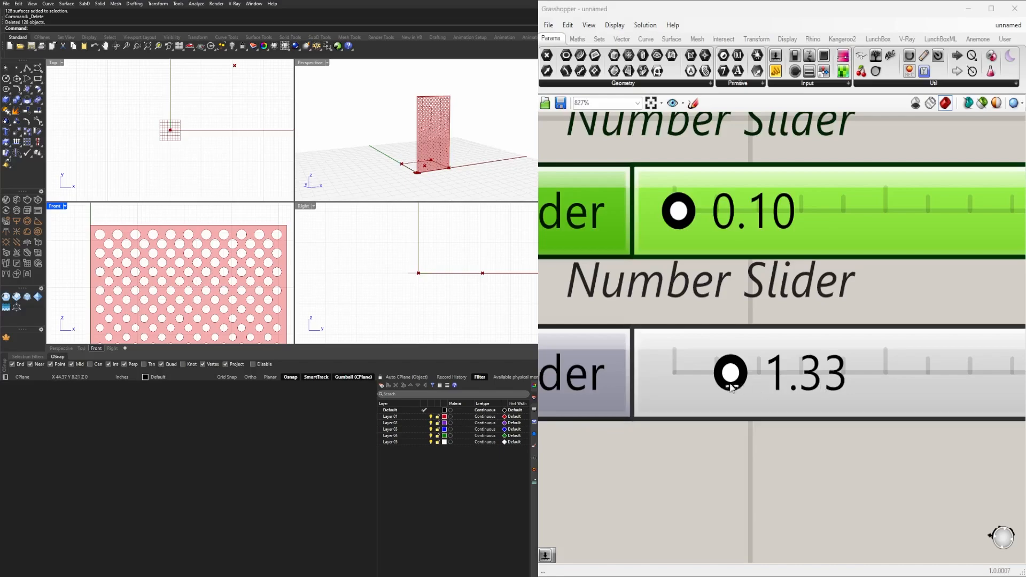
{"action": "left_click_drag", "start_coordinate": [741, 379], "coordinate": [738, 386]}
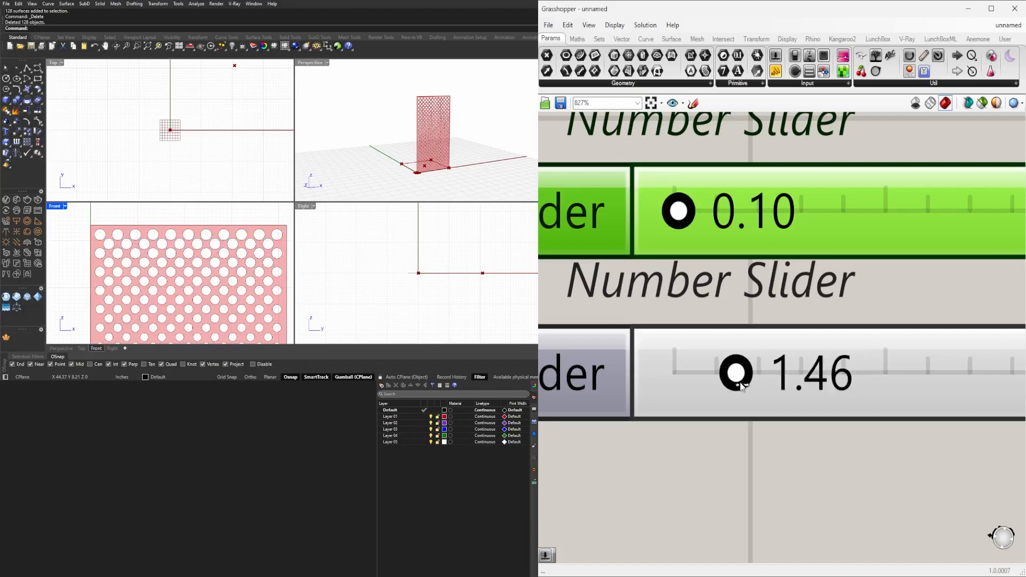
{"action": "double_click", "coordinate": [761, 376]}
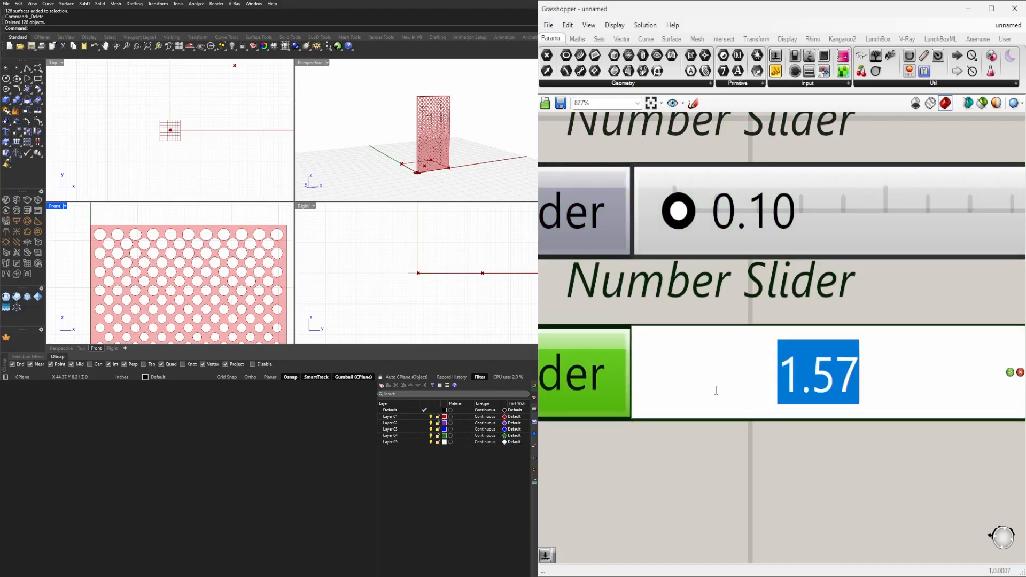
{"action": "type", "text": "1.5"}
{"action": "key", "text": "Return"}
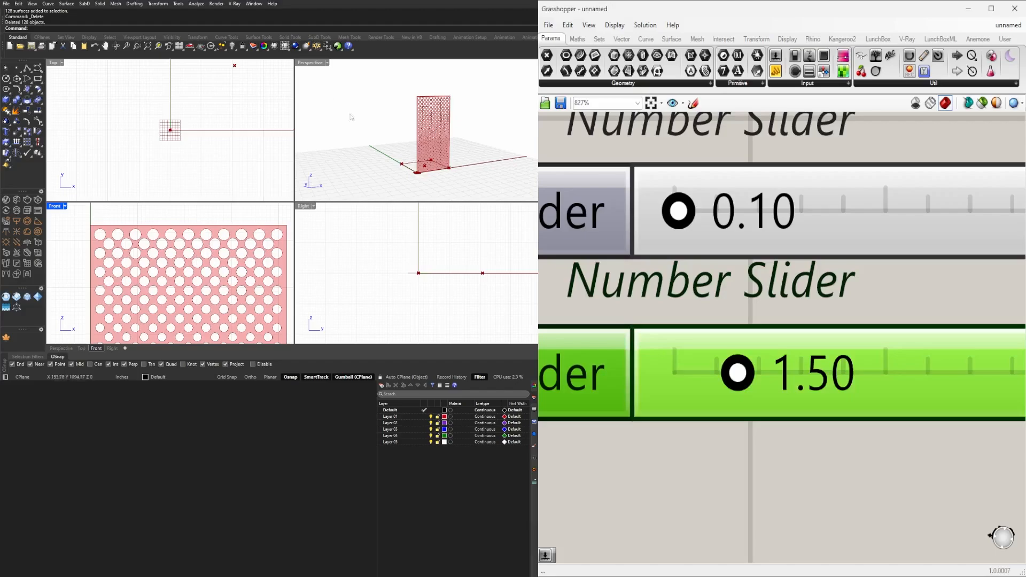
- Raise the attractor line by setting the Unit Z factor slider that drives the Move component to 50, viewing the panel in perspective
{"action": "double_click", "coordinate": [311, 63]}
{"action": "scroll", "coordinate": [378, 227], "scroll_direction": "up", "scroll_amount": 5}
{"action": "right_click_drag", "start_coordinate": [331, 217], "coordinate": [223, 196]}
{"action": "scroll", "coordinate": [695, 358], "scroll_direction": "down", "scroll_amount": 10}
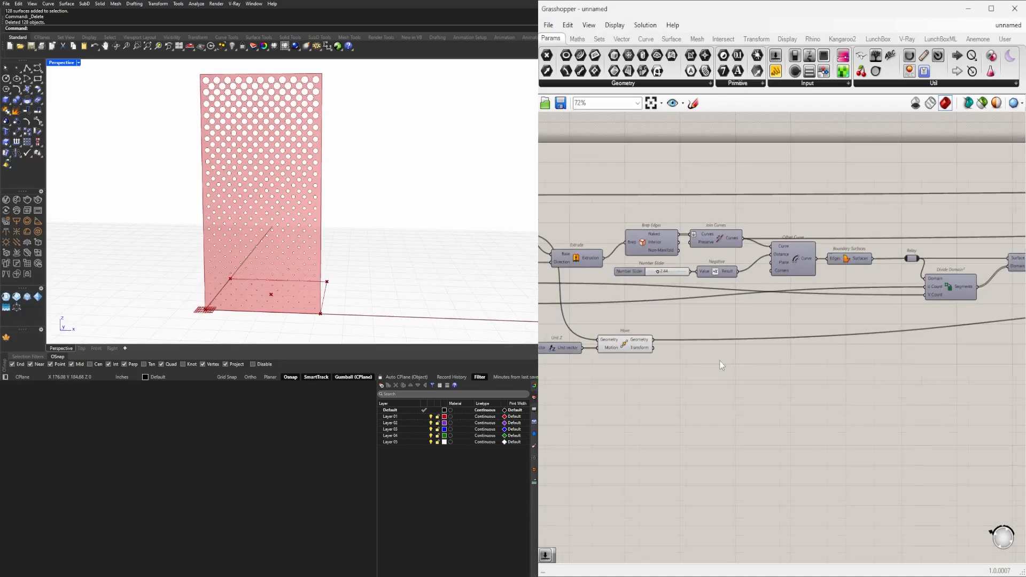
{"action": "scroll", "coordinate": [705, 343], "scroll_direction": "up", "scroll_amount": 5}
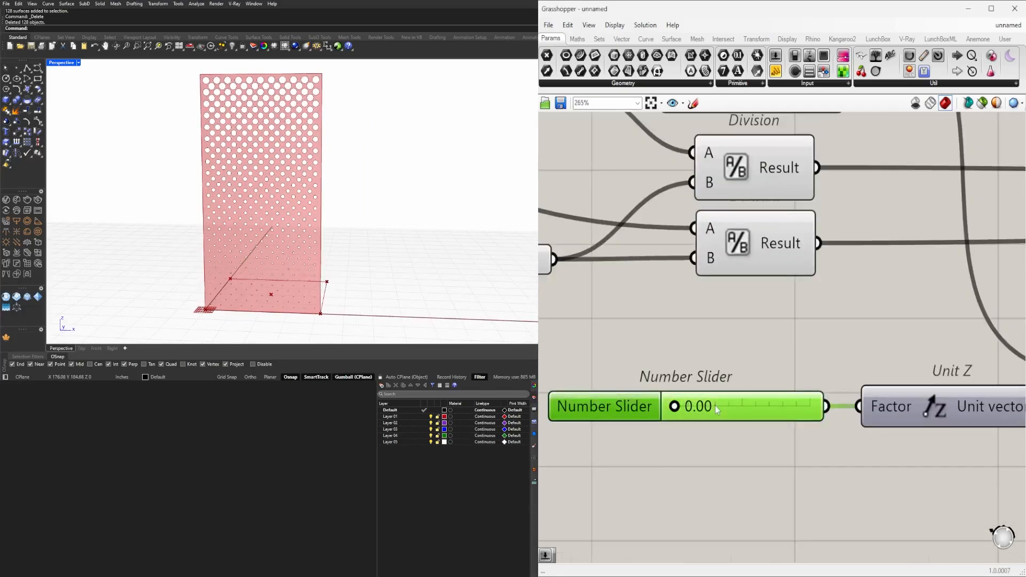
{"action": "double_click", "coordinate": [689, 411]}
{"action": "type", "text": "50"}
{"action": "key", "text": "Return"}
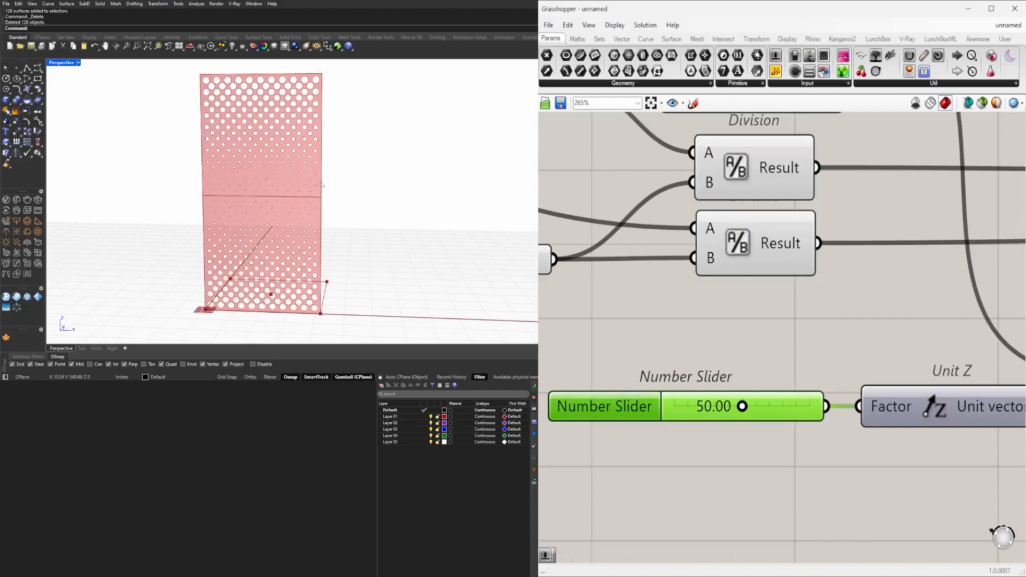
{"action": "right_click_drag", "start_coordinate": [265, 172], "coordinate": [235, 184]}
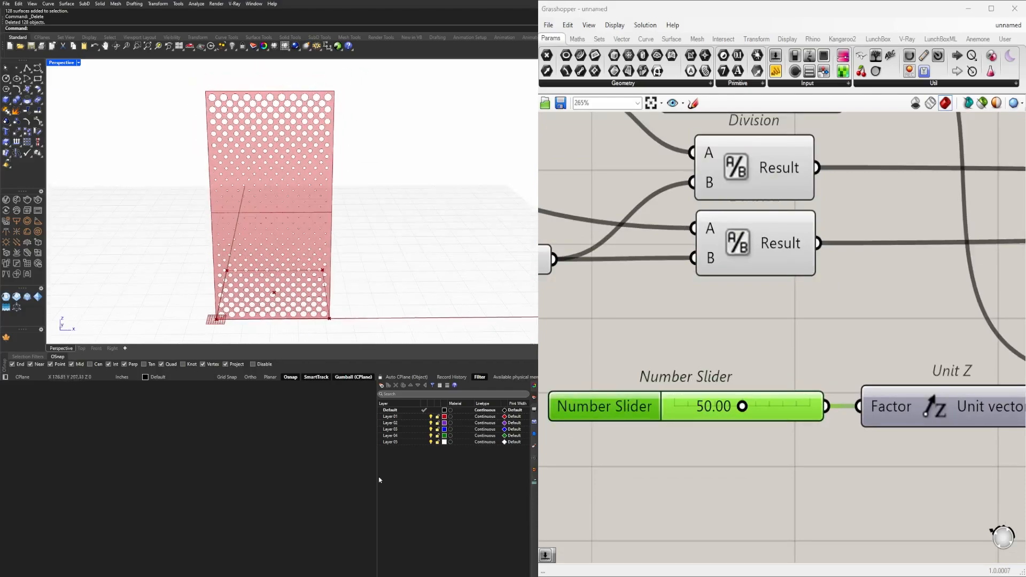
- Try the viewport preview of the Rotate component that copies the panel to all sides, and turn it back off
{"action": "scroll", "coordinate": [882, 331], "scroll_direction": "down", "scroll_amount": 10}
{"action": "right_click_drag", "start_coordinate": [957, 260], "coordinate": [751, 256]}
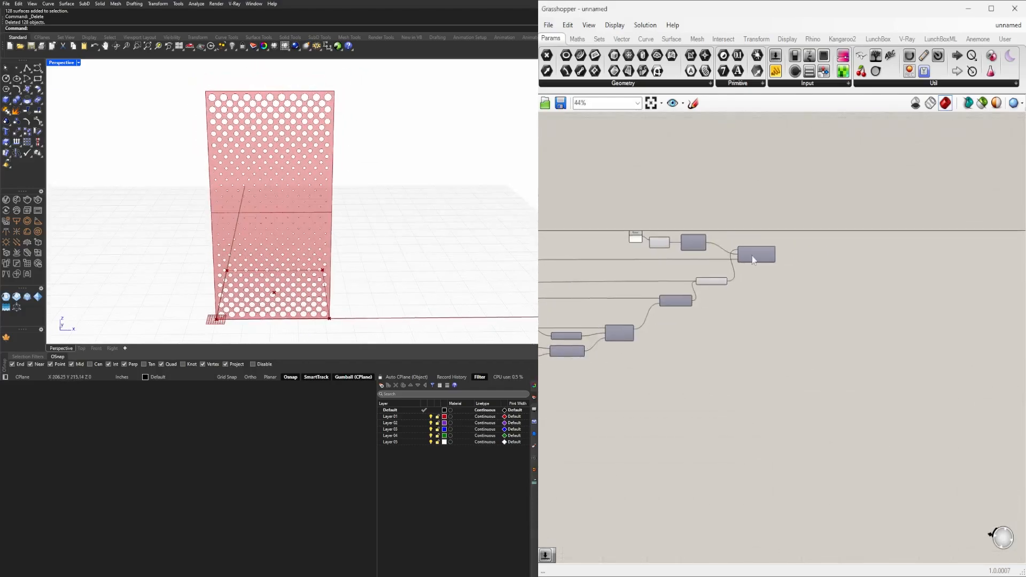
{"action": "scroll", "coordinate": [755, 249], "scroll_direction": "up", "scroll_amount": 4}
{"action": "right_click", "coordinate": [789, 259]}
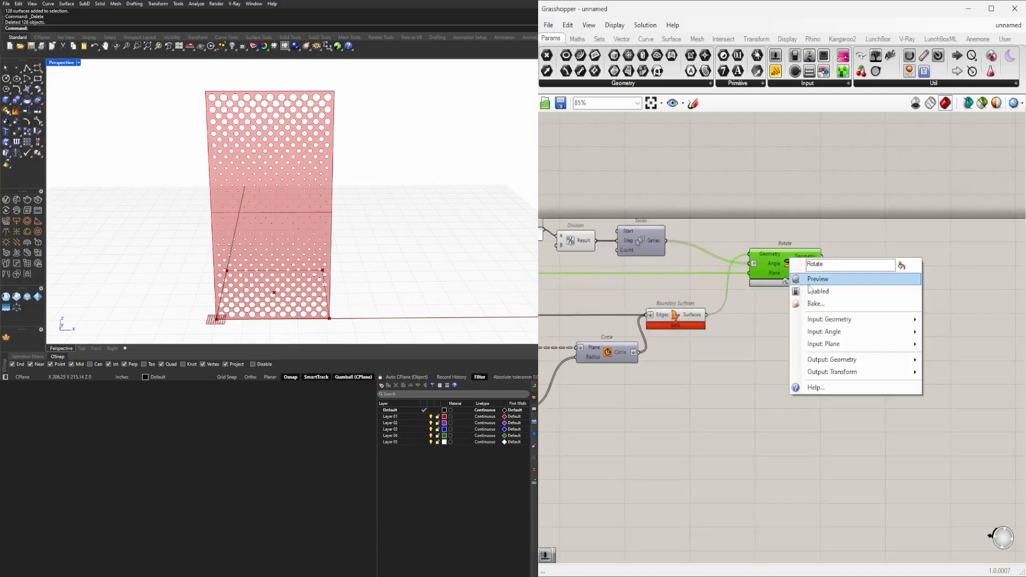
{"action": "left_click", "coordinate": [801, 279]}
{"action": "right_click", "coordinate": [778, 258]}
{"action": "left_click", "coordinate": [792, 233]}
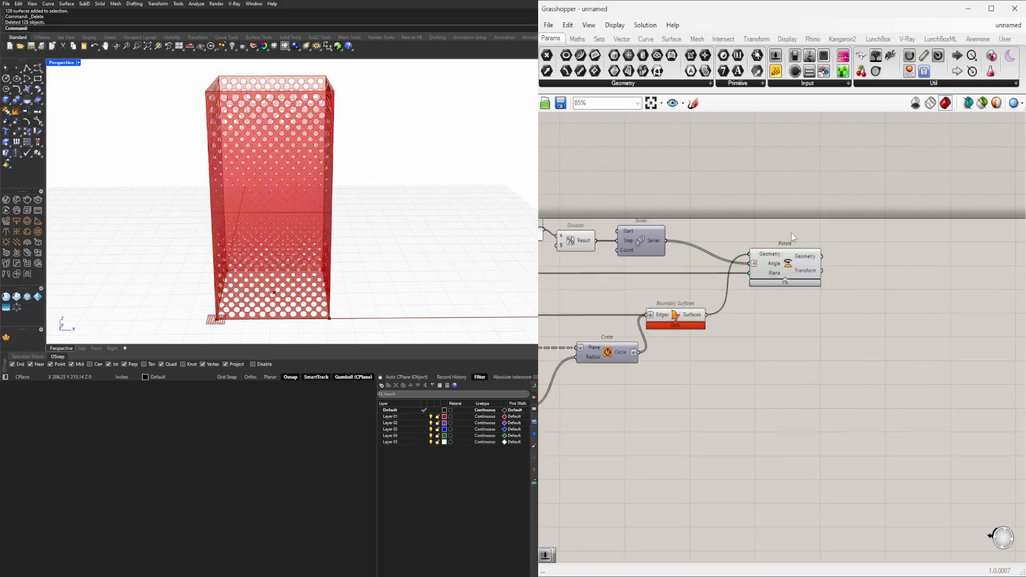
{"action": "left_click", "coordinate": [791, 260]}
{"action": "right_click", "coordinate": [788, 261]}
{"action": "left_click", "coordinate": [802, 282]}
- Space out the end of the definition by moving the Rotate and Boundary Surfaces components further along the canvas
{"action": "right_click_drag", "start_coordinate": [667, 338], "coordinate": [851, 311]}
{"action": "scroll", "coordinate": [915, 337], "scroll_direction": "down", "scroll_amount": 2}
{"action": "scroll", "coordinate": [851, 311], "scroll_direction": "up", "scroll_amount": 2}
{"action": "left_click", "coordinate": [851, 311]}
{"action": "right_click_drag", "start_coordinate": [924, 275], "coordinate": [727, 320]}
{"action": "scroll", "coordinate": [726, 321], "scroll_direction": "up", "scroll_amount": 2}
{"action": "left_click_drag", "start_coordinate": [727, 321], "coordinate": [800, 320]}
{"action": "scroll", "coordinate": [799, 321], "scroll_direction": "down", "scroll_amount": 1}
{"action": "right_click", "coordinate": [827, 288]}
{"action": "left_click", "coordinate": [743, 373]}
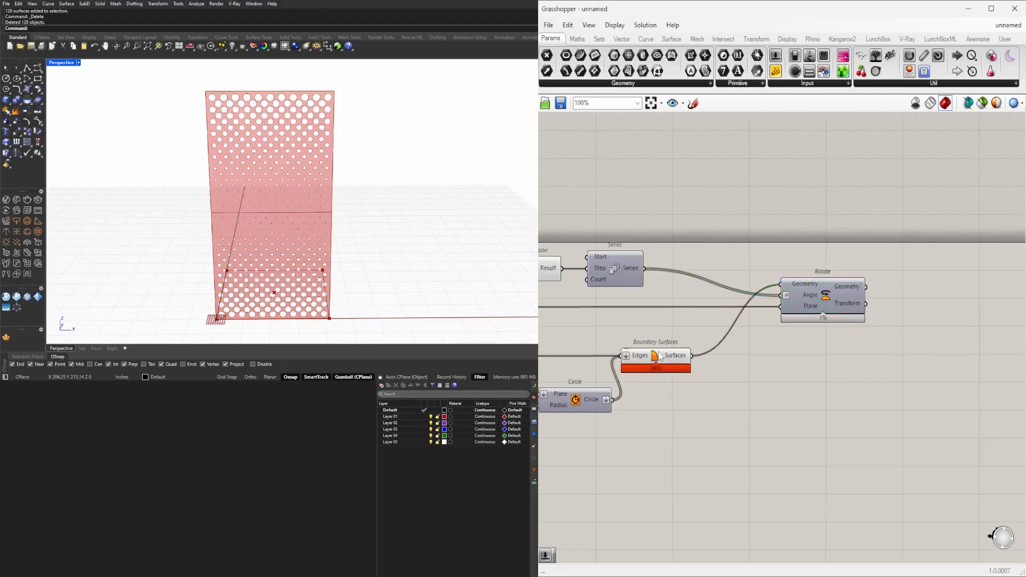
{"action": "left_click_drag", "start_coordinate": [658, 353], "coordinate": [706, 352]}
{"action": "scroll", "coordinate": [808, 314], "scroll_direction": "down", "scroll_amount": 1}
{"action": "left_click_drag", "start_coordinate": [826, 306], "coordinate": [842, 308]}
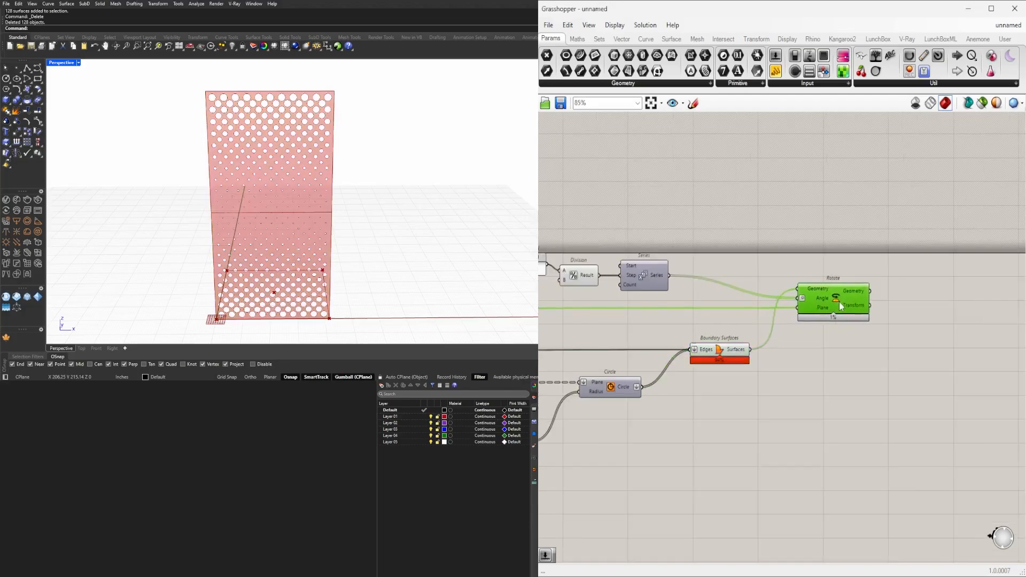
- Turn off the preview of Boundary Surfaces and turn on the preview of Rotate to show the panels on all sides
{"action": "left_click", "coordinate": [721, 354]}
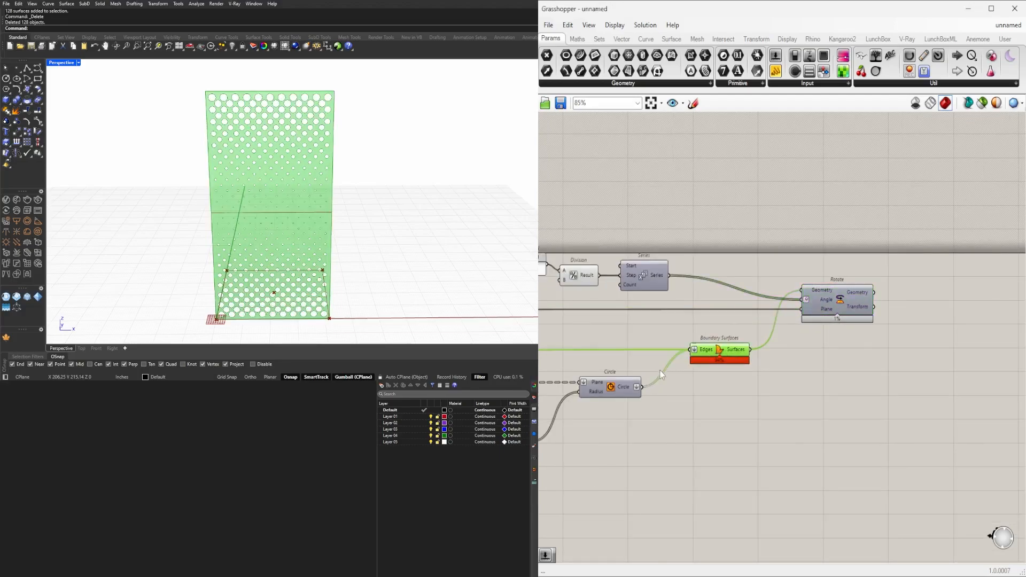
{"action": "right_click", "coordinate": [722, 345]}
{"action": "left_click", "coordinate": [742, 366]}
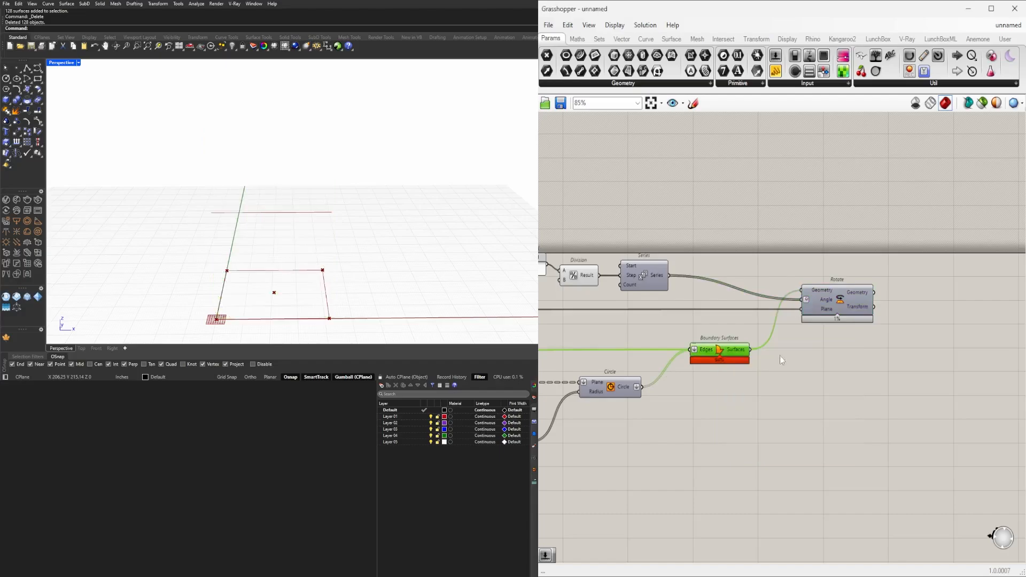
{"action": "left_click", "coordinate": [839, 311]}
{"action": "right_click", "coordinate": [840, 296]}
{"action": "left_click", "coordinate": [854, 315]}
{"action": "right_click_drag", "start_coordinate": [374, 203], "coordinate": [431, 184]}
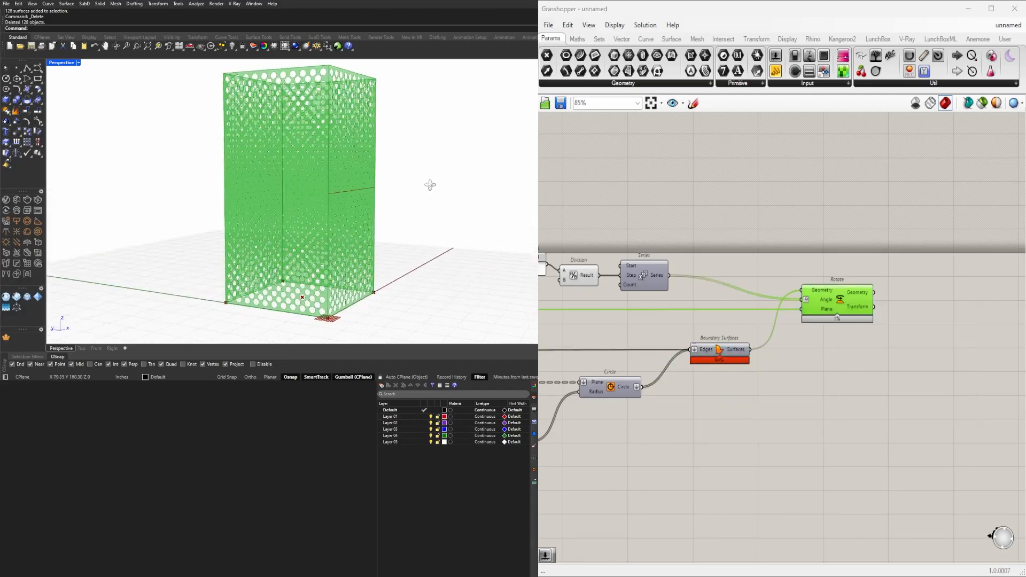
- Lower the attractor line to the base by setting the Unit Z factor slider that drives Move to 0.00
{"action": "scroll", "coordinate": [790, 362], "scroll_direction": "down", "scroll_amount": 4}
{"action": "scroll", "coordinate": [648, 343], "scroll_direction": "up", "scroll_amount": 8}
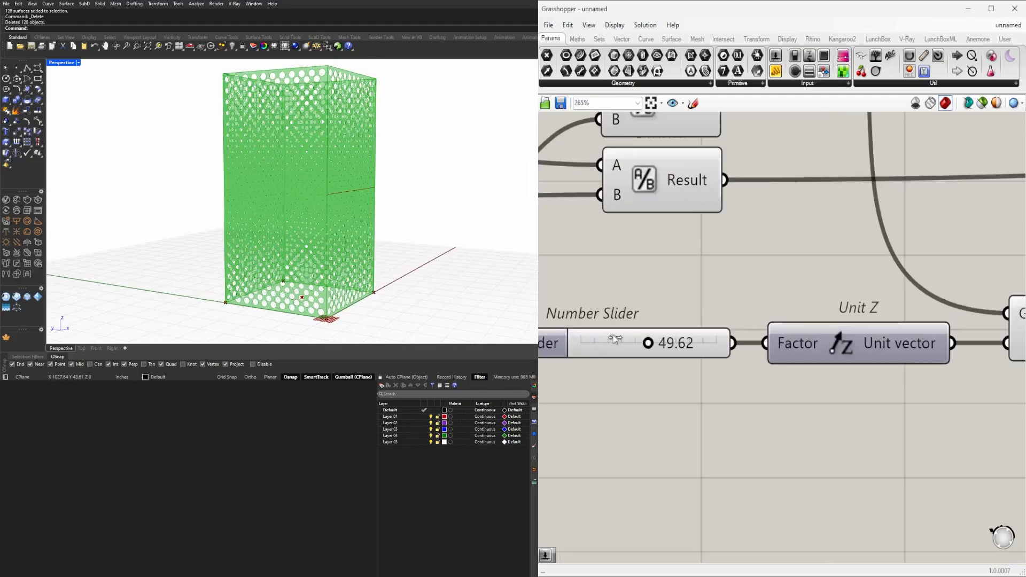
{"action": "left_click_drag", "start_coordinate": [578, 341], "coordinate": [576, 341]}
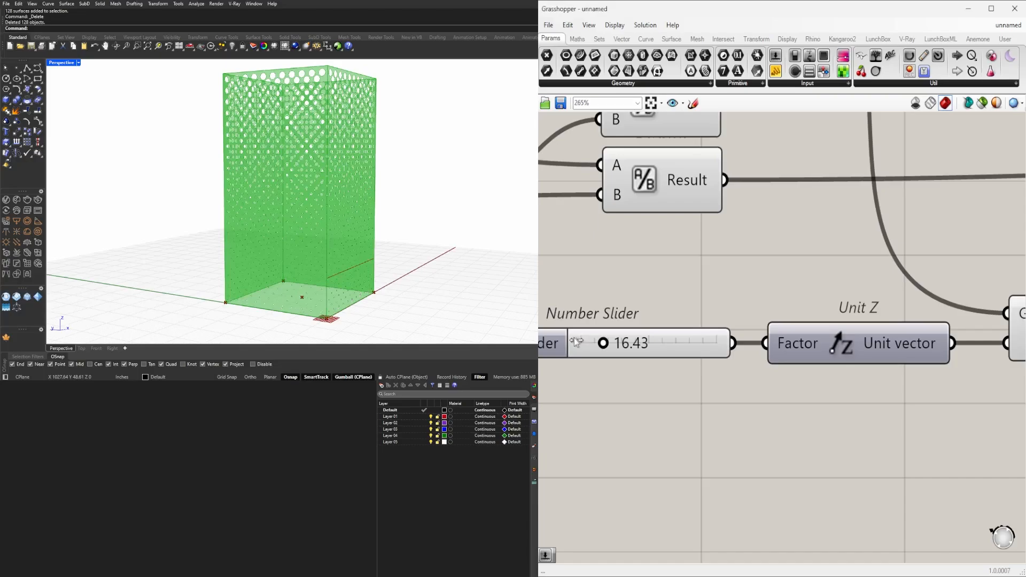
{"action": "right_click_drag", "start_coordinate": [442, 238], "coordinate": [395, 230]}
- Set the number slider feeding the B inputs of both Division components to 10 for a coarser hole grid
{"action": "scroll", "coordinate": [747, 293], "scroll_direction": "down", "scroll_amount": 5}
{"action": "right_click_drag", "start_coordinate": [767, 331], "coordinate": [561, 376]}
{"action": "scroll", "coordinate": [653, 312], "scroll_direction": "down", "scroll_amount": 2}
{"action": "right_click_drag", "start_coordinate": [653, 312], "coordinate": [857, 339]}
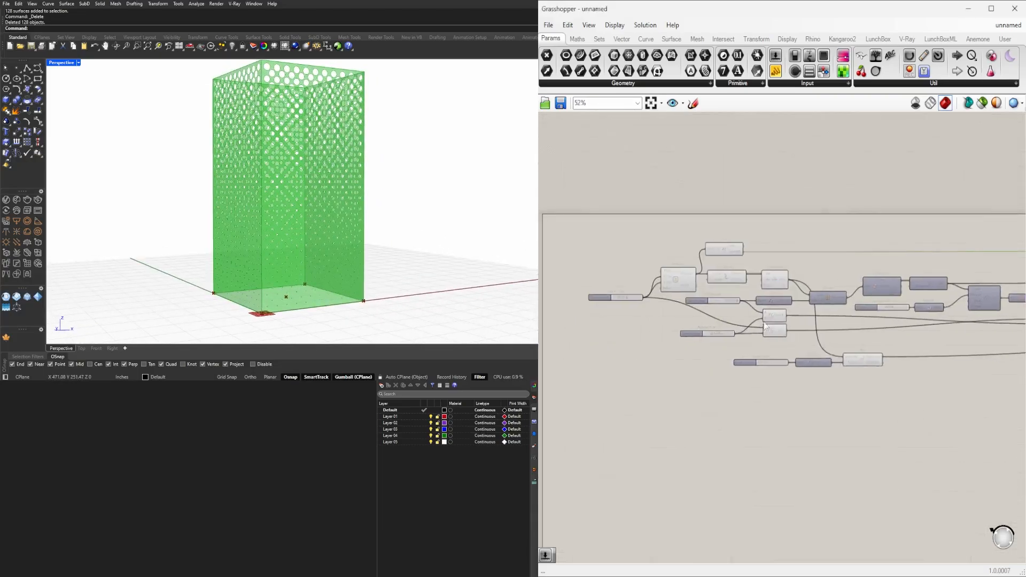
{"action": "scroll", "coordinate": [746, 309], "scroll_direction": "up", "scroll_amount": 3}
{"action": "right_click_drag", "start_coordinate": [643, 345], "coordinate": [790, 399]}
{"action": "scroll", "coordinate": [735, 320], "scroll_direction": "up", "scroll_amount": 3}
{"action": "scroll", "coordinate": [780, 332], "scroll_direction": "down", "scroll_amount": 1}
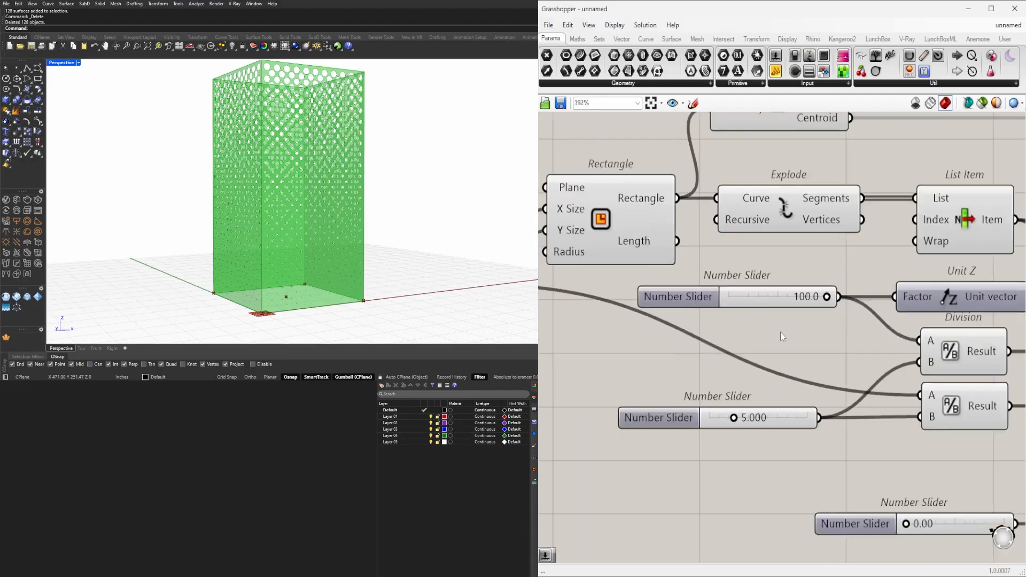
{"action": "scroll", "coordinate": [733, 429], "scroll_direction": "up", "scroll_amount": 4}
{"action": "double_click", "coordinate": [756, 420]}
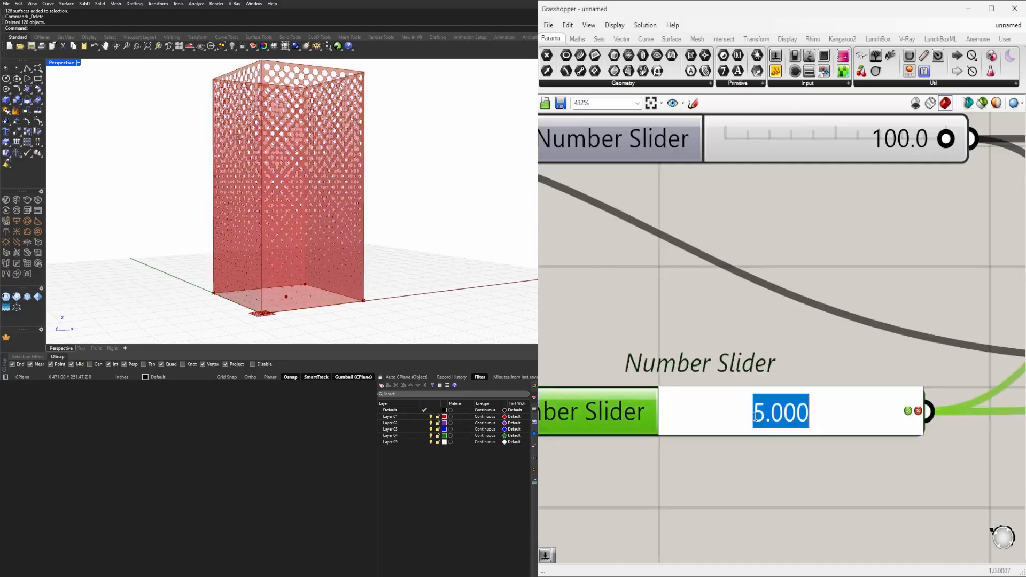
{"action": "type", "text": "10"}
{"action": "key", "text": "Return"}
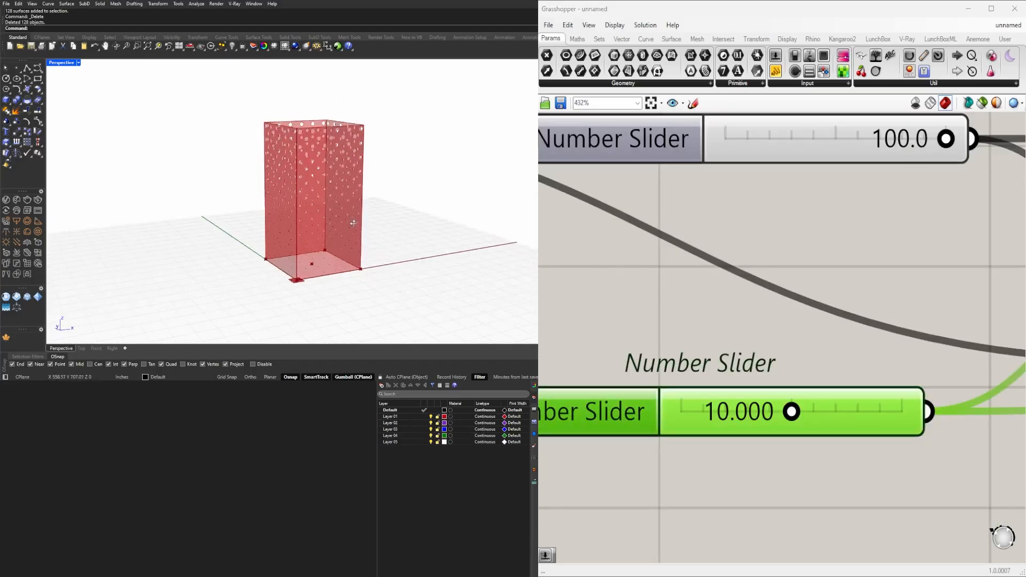
- Show all four viewports and try a value of 2.44 on the slider feeding Construct Domain's Domain end
{"action": "scroll", "coordinate": [682, 264], "scroll_direction": "down", "scroll_amount": 6}
{"action": "right_click_drag", "start_coordinate": [837, 303], "coordinate": [614, 296]}
{"action": "right_click_drag", "start_coordinate": [855, 304], "coordinate": [620, 299]}
{"action": "right_click_drag", "start_coordinate": [854, 310], "coordinate": [628, 317]}
{"action": "right_click_drag", "start_coordinate": [838, 336], "coordinate": [678, 315]}
{"action": "scroll", "coordinate": [644, 353], "scroll_direction": "up", "scroll_amount": 4}
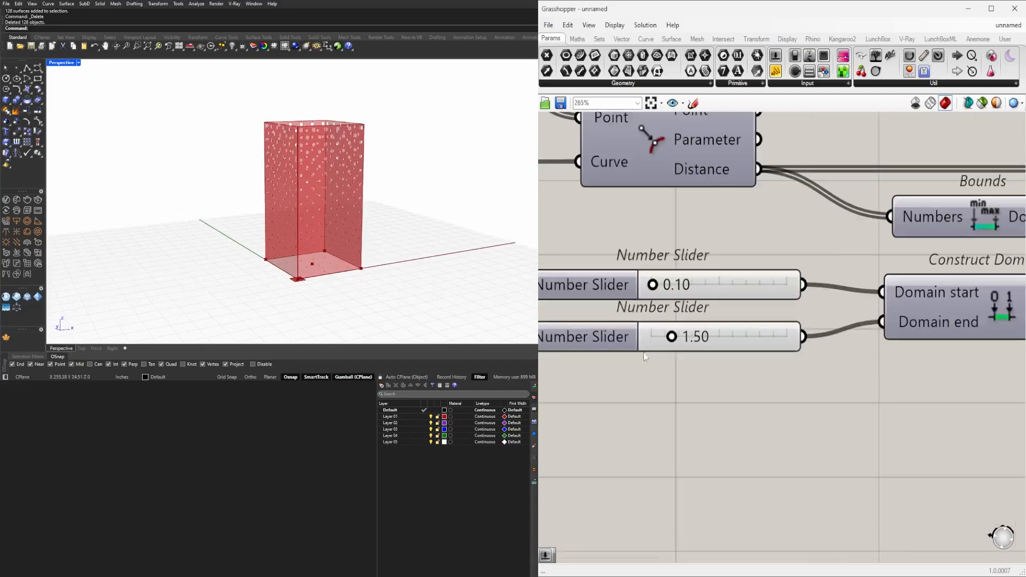
{"action": "double_click", "coordinate": [68, 63]}
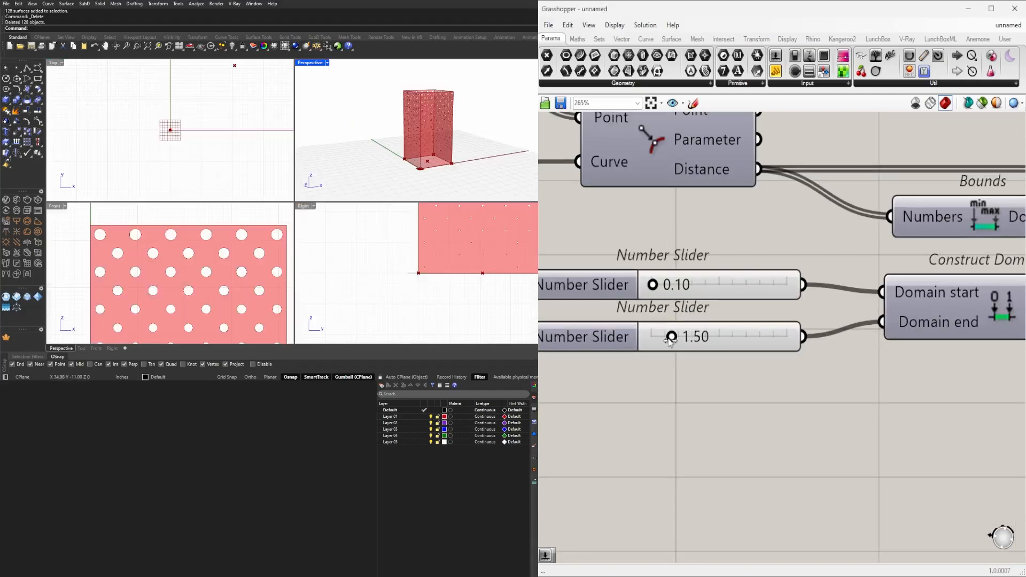
{"action": "left_click_drag", "start_coordinate": [674, 342], "coordinate": [682, 342]}
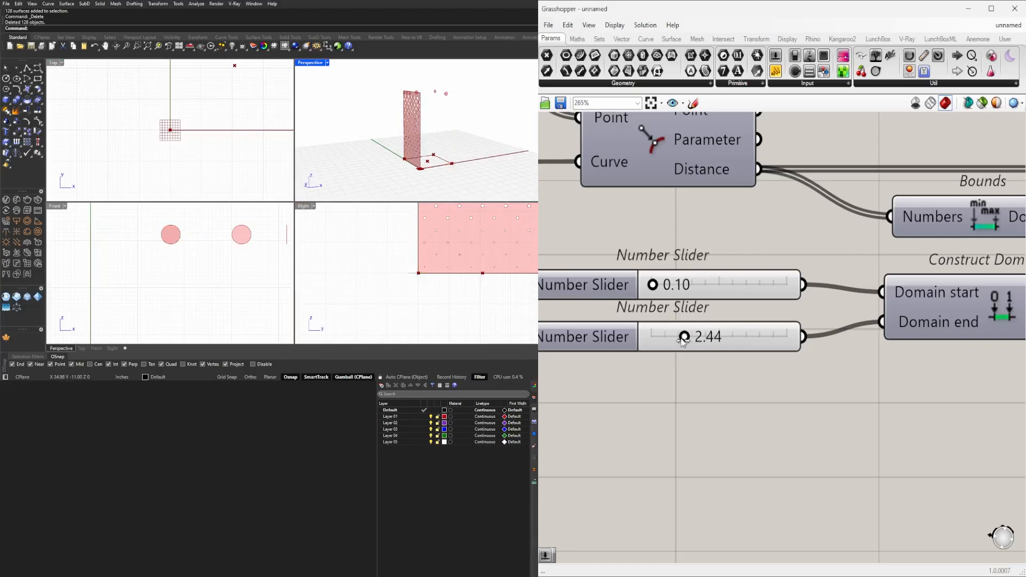
- Set the number slider that feeds the Negative component for the panel edge offset to 3.94
{"action": "scroll", "coordinate": [684, 342], "scroll_direction": "down", "scroll_amount": 7}
{"action": "right_click_drag", "start_coordinate": [593, 323], "coordinate": [854, 301]}
{"action": "scroll", "coordinate": [854, 301], "scroll_direction": "down", "scroll_amount": 2}
{"action": "right_click_drag", "start_coordinate": [604, 270], "coordinate": [854, 273]}
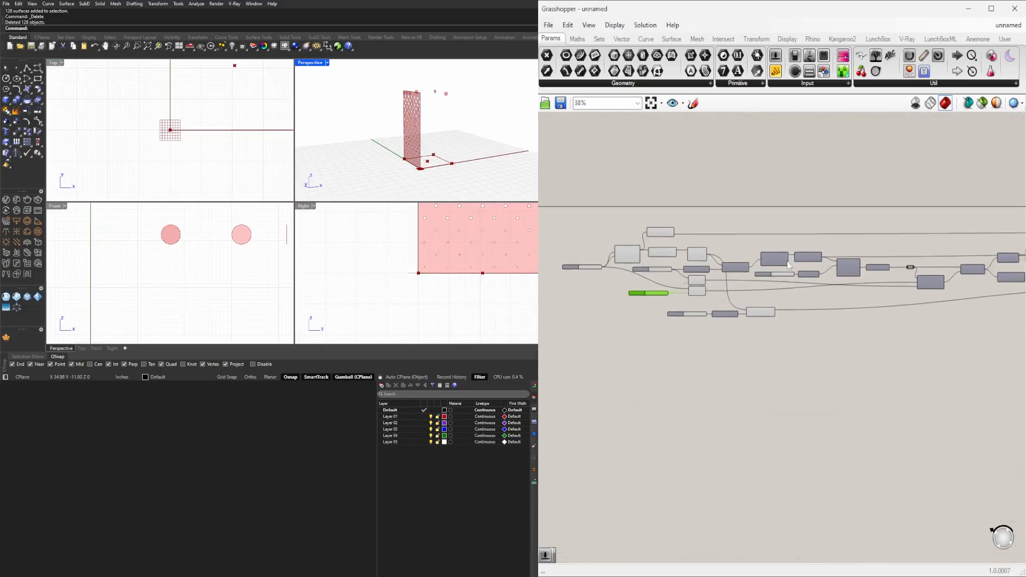
{"action": "scroll", "coordinate": [774, 271], "scroll_direction": "up", "scroll_amount": 8}
{"action": "scroll", "coordinate": [792, 304], "scroll_direction": "down", "scroll_amount": 5}
{"action": "scroll", "coordinate": [773, 304], "scroll_direction": "up", "scroll_amount": 9}
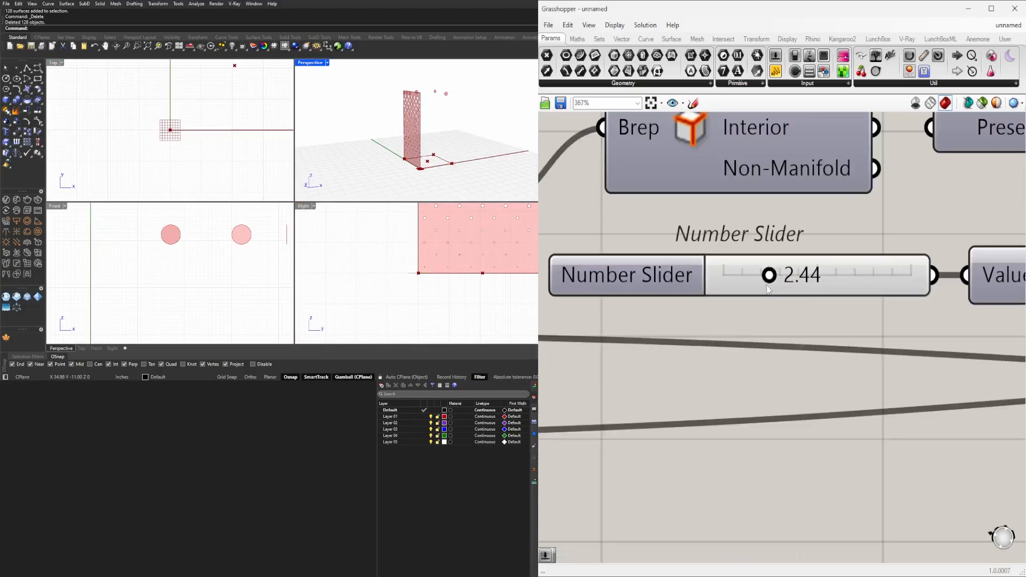
{"action": "left_click_drag", "start_coordinate": [781, 283], "coordinate": [801, 283]}
{"action": "scroll", "coordinate": [270, 245], "scroll_direction": "down", "scroll_amount": 16}
{"action": "right_click_drag", "start_coordinate": [270, 245], "coordinate": [203, 270]}
{"action": "scroll", "coordinate": [182, 283], "scroll_direction": "up", "scroll_amount": 6}
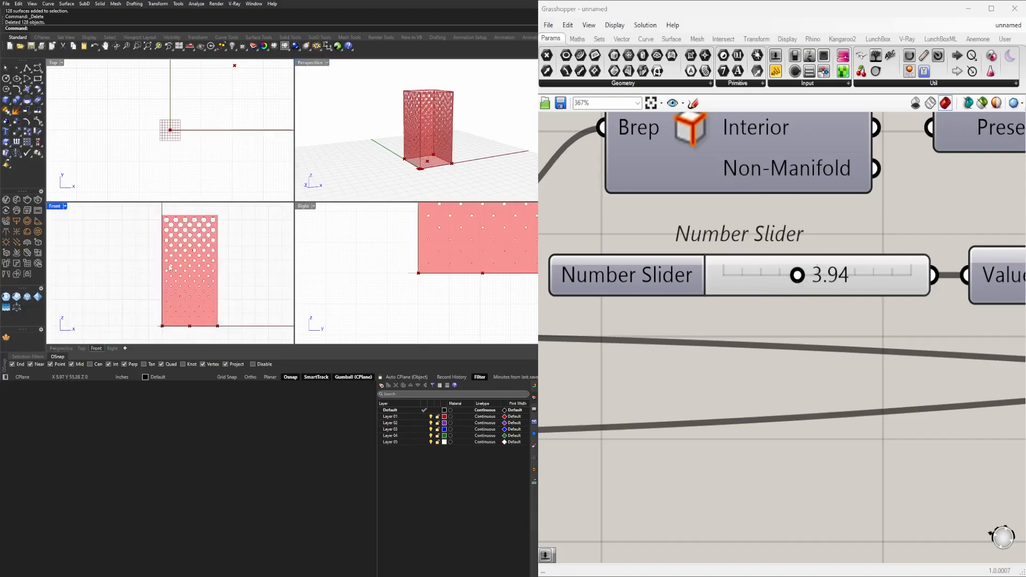
- Set the Construct Domain sliders to 0.80 for Domain start and 2.85 for Domain end
{"action": "right_click_drag", "start_coordinate": [832, 305], "coordinate": [596, 322]}
{"action": "scroll", "coordinate": [675, 360], "scroll_direction": "down", "scroll_amount": 4}
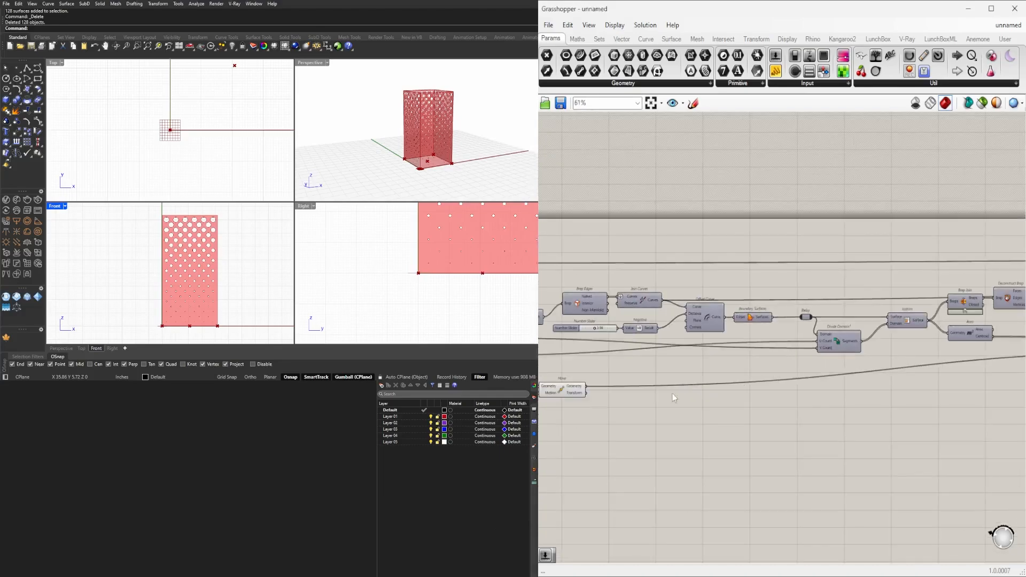
{"action": "scroll", "coordinate": [791, 393], "scroll_direction": "up", "scroll_amount": 10}
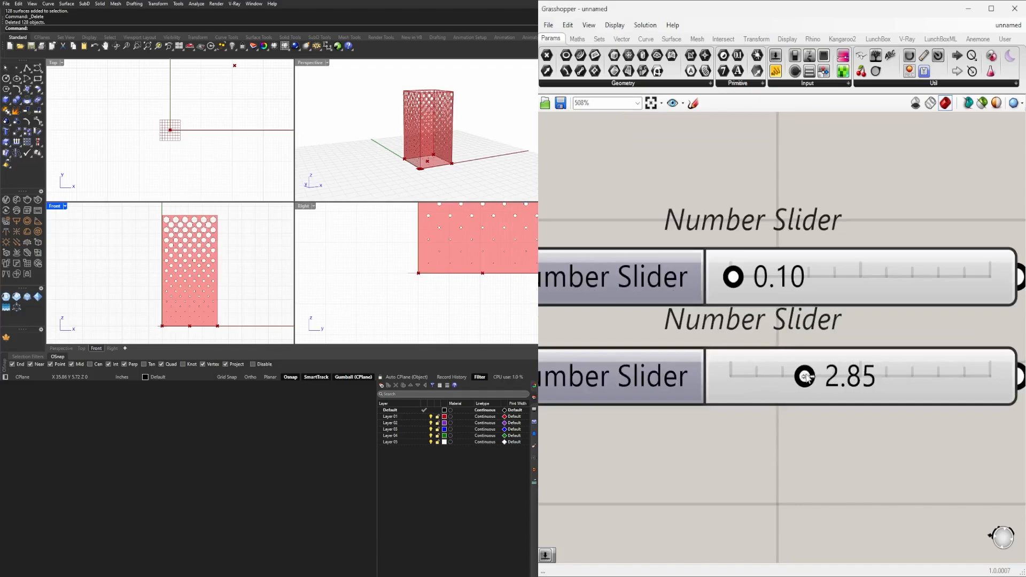
{"action": "scroll", "coordinate": [735, 270], "scroll_direction": "up", "scroll_amount": 3}
{"action": "left_click_drag", "start_coordinate": [722, 282], "coordinate": [753, 283]}
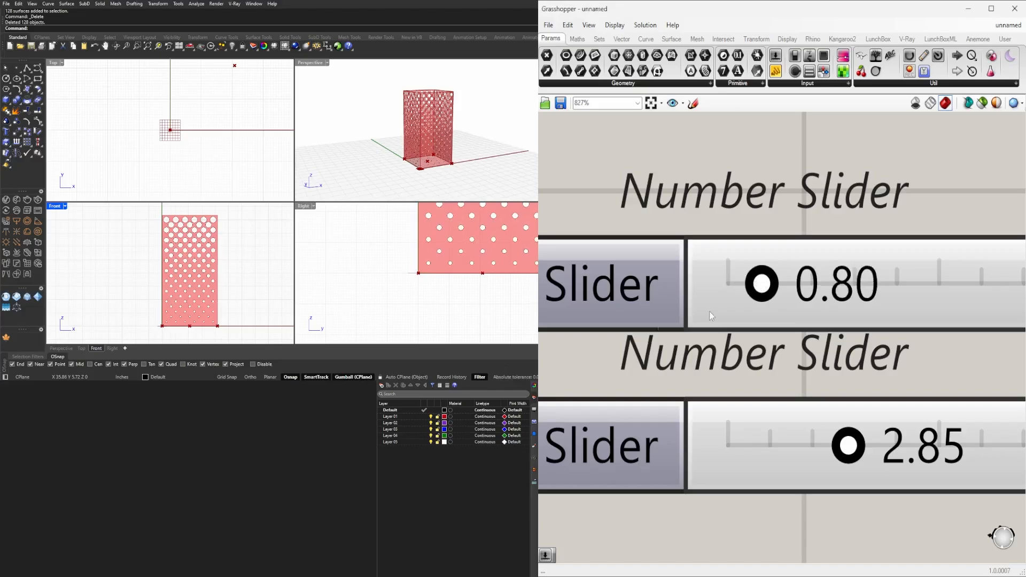
{"action": "scroll", "coordinate": [215, 319], "scroll_direction": "up", "scroll_amount": 5}
{"action": "scroll", "coordinate": [185, 321], "scroll_direction": "down", "scroll_amount": 5}
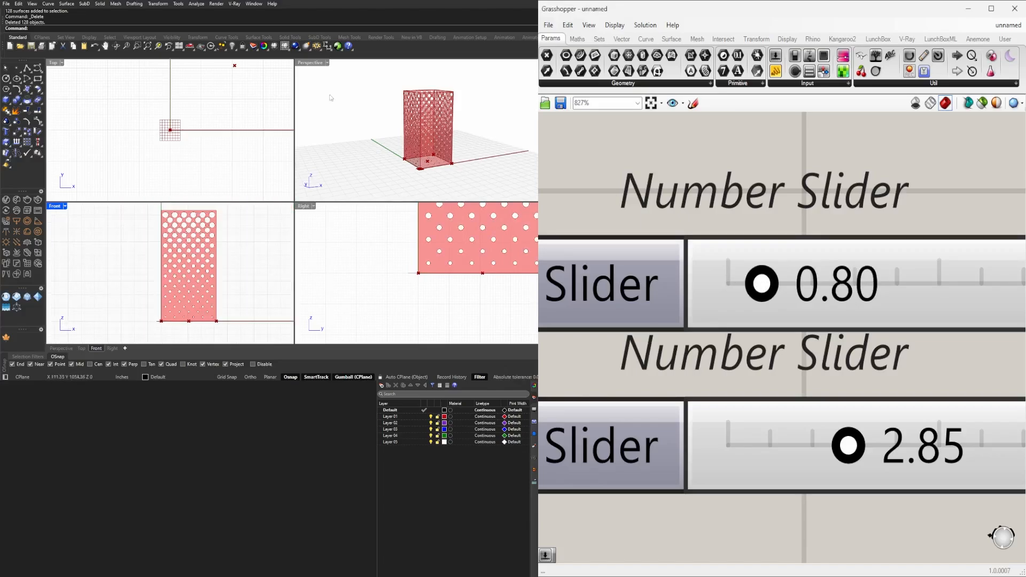
- Maximize the Perspective view and examine the perforated panels from several sides, highlighting the Rotate result
{"action": "double_click", "coordinate": [312, 68]}
{"action": "right_click_drag", "start_coordinate": [315, 139], "coordinate": [395, 198]}
{"action": "scroll", "coordinate": [839, 220], "scroll_direction": "down", "scroll_amount": 4}
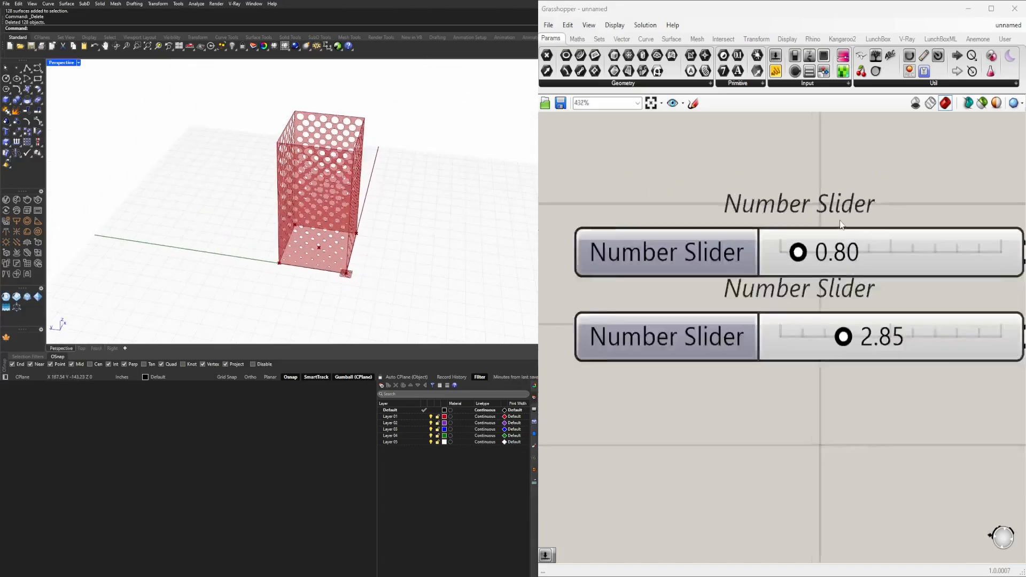
{"action": "scroll", "coordinate": [840, 221], "scroll_direction": "down", "scroll_amount": 4}
{"action": "right_click_drag", "start_coordinate": [842, 224], "coordinate": [660, 237]}
{"action": "scroll", "coordinate": [694, 240], "scroll_direction": "down", "scroll_amount": 2}
{"action": "right_click_drag", "start_coordinate": [1004, 272], "coordinate": [763, 303]}
{"action": "scroll", "coordinate": [762, 303], "scroll_direction": "down", "scroll_amount": 4}
{"action": "right_click_drag", "start_coordinate": [944, 271], "coordinate": [699, 382]}
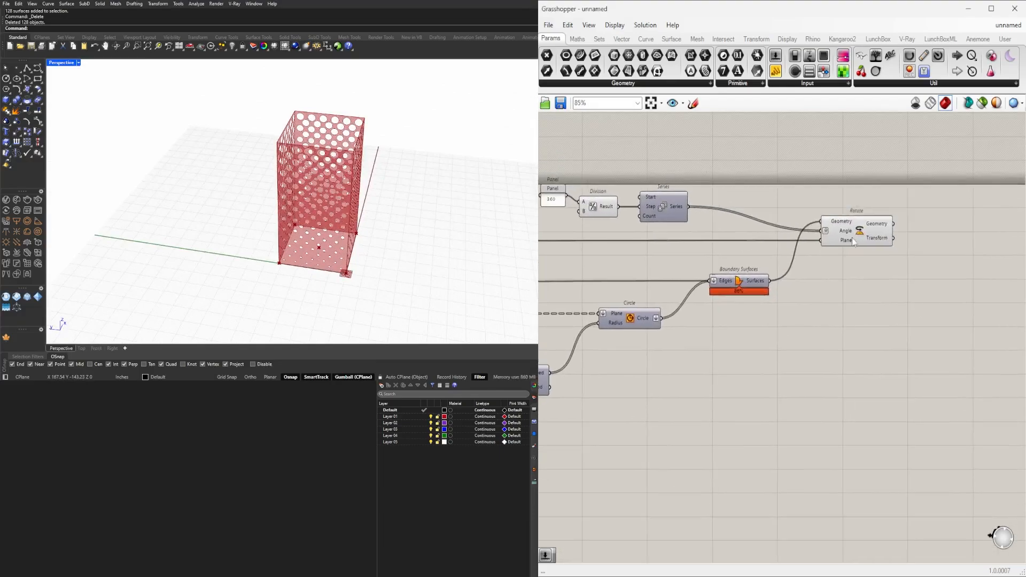
{"action": "left_click", "coordinate": [853, 241]}
{"action": "right_click_drag", "start_coordinate": [270, 262], "coordinate": [321, 246]}
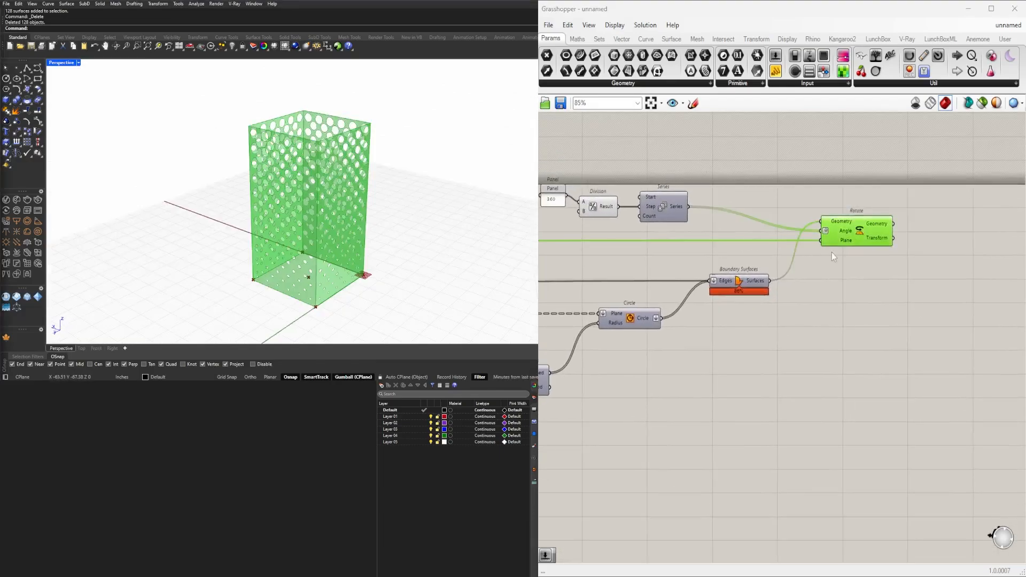
{"action": "mouse_move", "coordinate": [262, 211]}
{"action": "right_mouse_down"}
{"action": "mouse_move", "coordinate": [260, 267]}
{"action": "mouse_move", "coordinate": [271, 216]}
{"action": "right_mouse_up"}
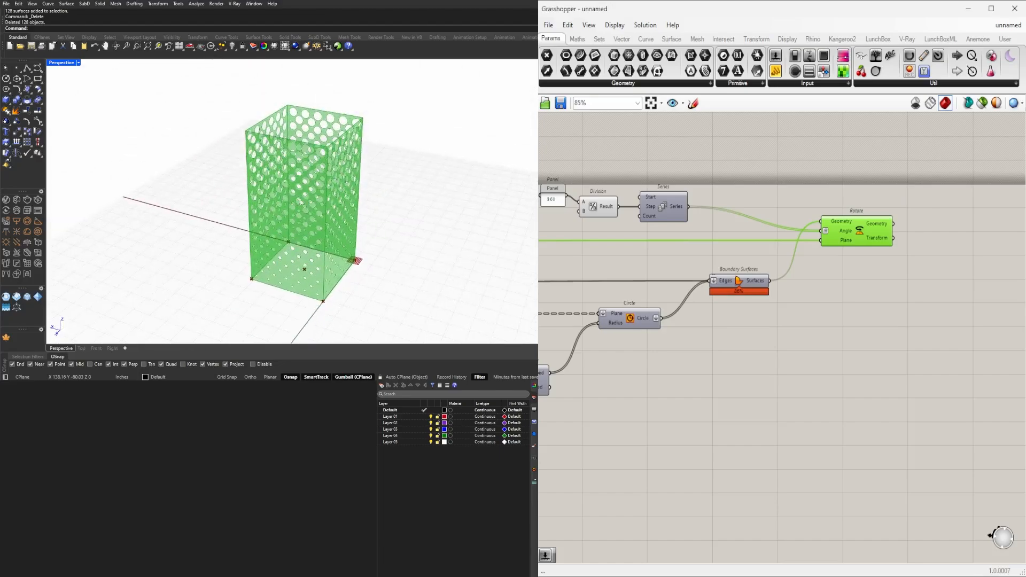
{"action": "scroll", "coordinate": [876, 295], "scroll_direction": "down", "scroll_amount": 1}
{"action": "right_click_drag", "start_coordinate": [858, 305], "coordinate": [653, 347]}
{"action": "scroll", "coordinate": [653, 348], "scroll_direction": "up", "scroll_amount": 2}
{"action": "mouse_move", "coordinate": [416, 229]}
{"action": "right_mouse_down"}
{"action": "mouse_move", "coordinate": [421, 205]}
{"action": "mouse_move", "coordinate": [422, 223]}
{"action": "right_mouse_up"}
{"action": "scroll", "coordinate": [674, 327], "scroll_direction": "down", "scroll_amount": 1}
{"action": "right_click_drag", "start_coordinate": [675, 327], "coordinate": [908, 316]}
- Add an Extrude component after Boundary Surfaces and connect the Surfaces output to its Base input
{"action": "left_click", "coordinate": [775, 327]}
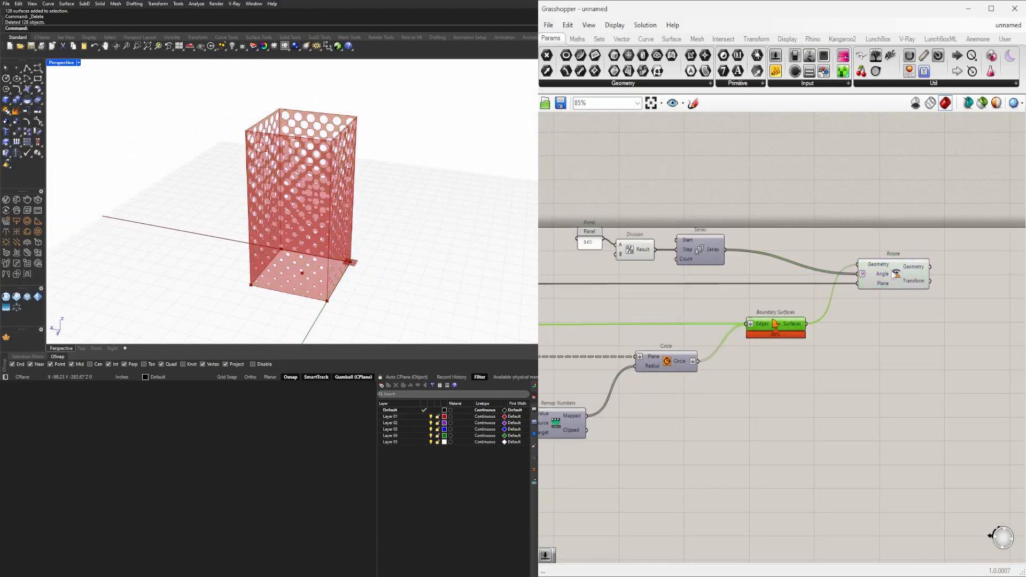
{"action": "left_click_drag", "start_coordinate": [878, 270], "coordinate": [902, 269]}
{"action": "left_click", "coordinate": [797, 334]}
{"action": "scroll", "coordinate": [801, 335], "scroll_direction": "up", "scroll_amount": 2}
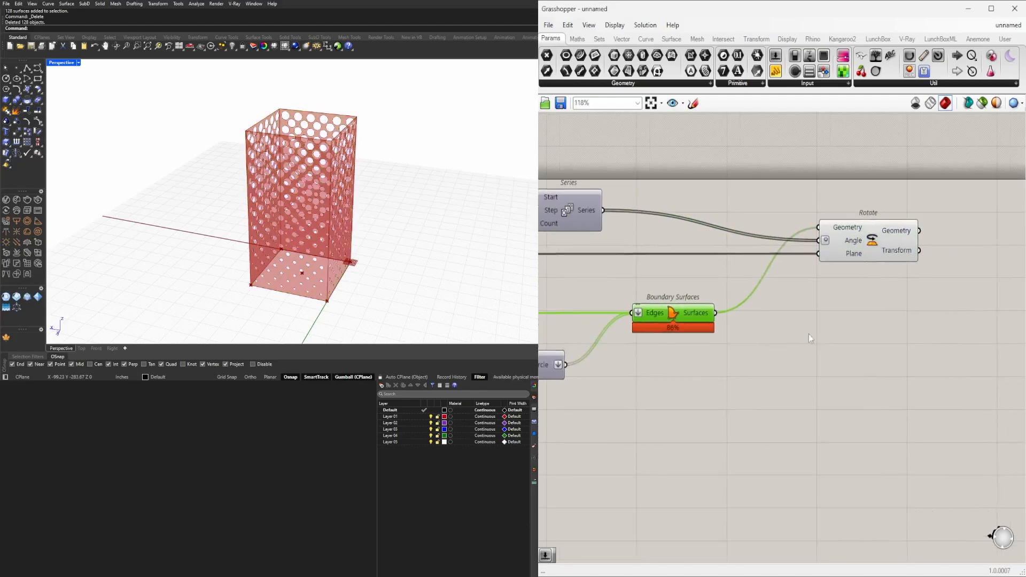
{"action": "type", "text": "extrude"}
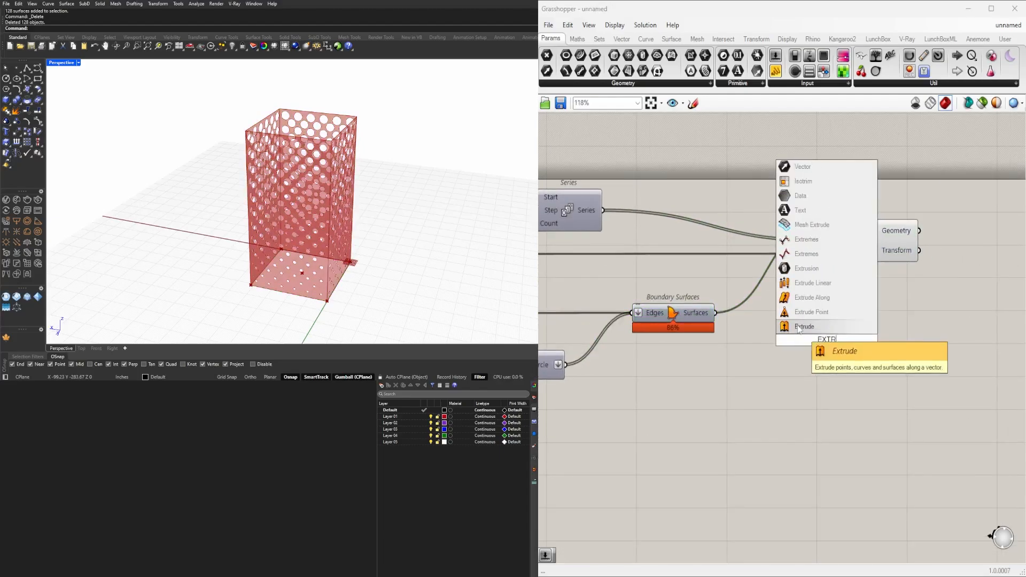
{"action": "left_click", "coordinate": [817, 350]}
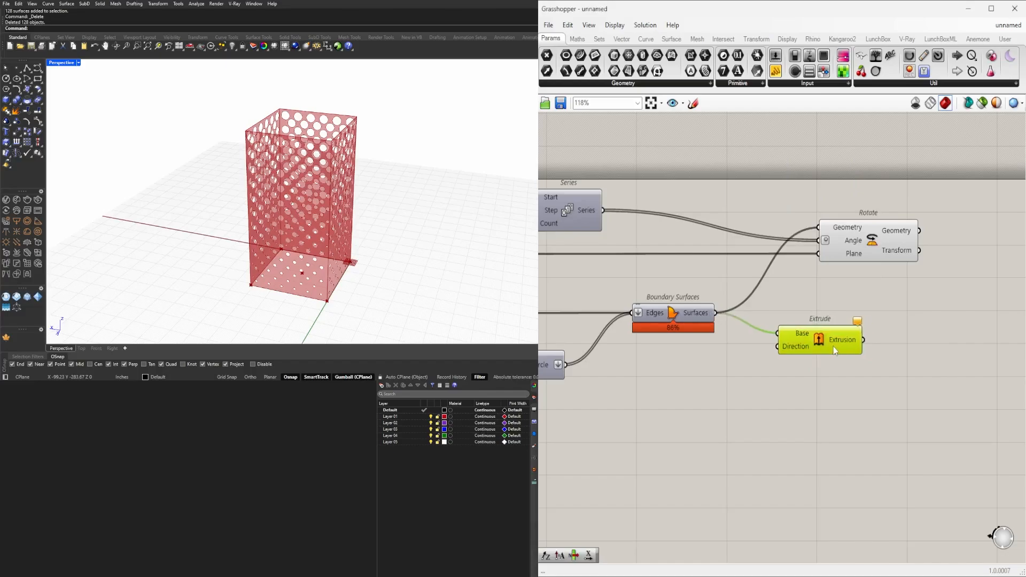
{"action": "right_click_drag", "start_coordinate": [417, 206], "coordinate": [405, 212]}
{"action": "left_click", "coordinate": [672, 319]}
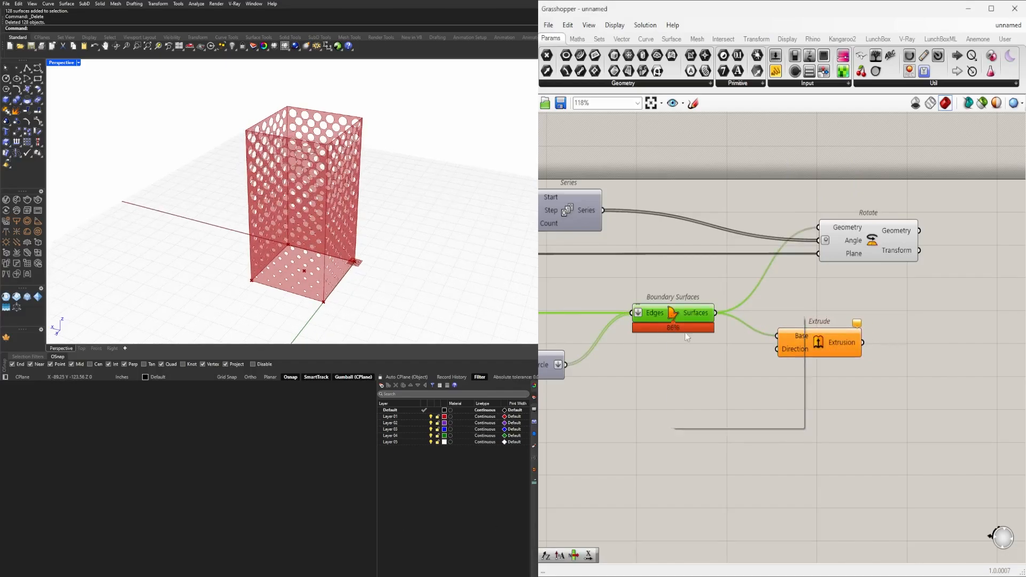
{"action": "scroll", "coordinate": [352, 288], "scroll_direction": "up", "scroll_amount": 5}
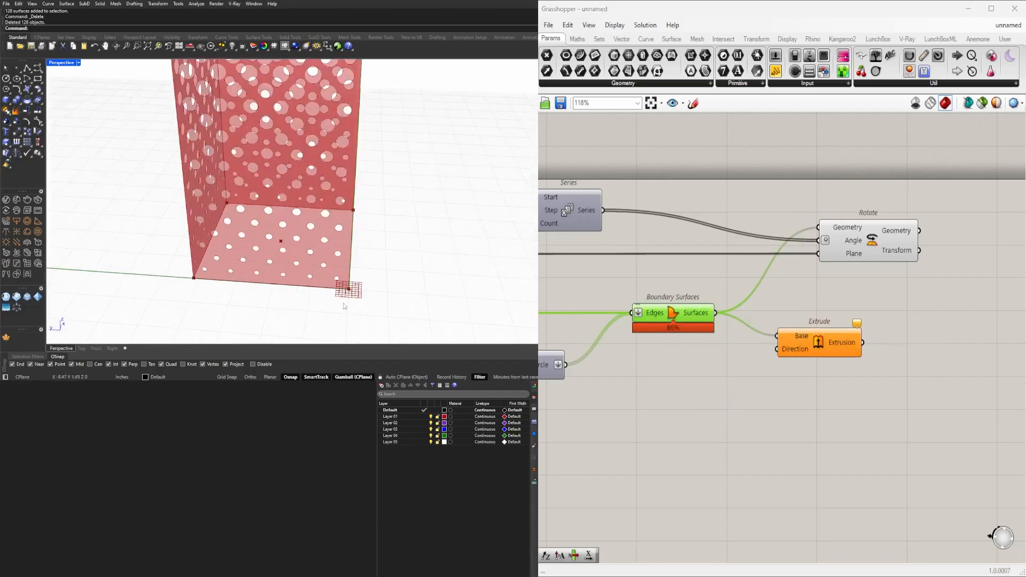
- Add a Unit Y component below Boundary Surfaces and move Extrude further along the canvas
{"action": "double_click", "coordinate": [737, 391]}
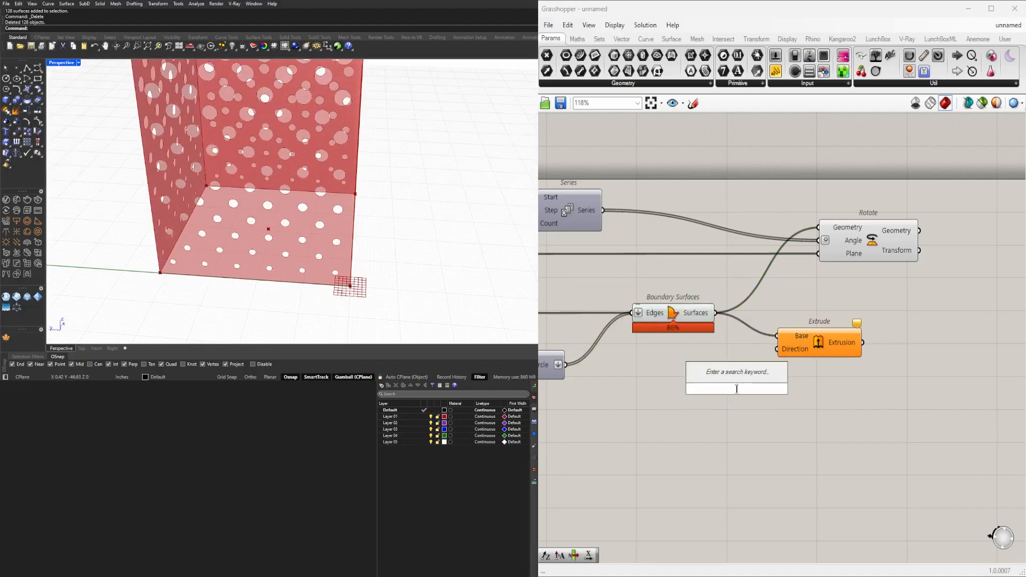
{"action": "type", "text": "y"}
{"action": "left_click", "coordinate": [722, 377]}
{"action": "left_click_drag", "start_coordinate": [710, 391], "coordinate": [666, 383]}
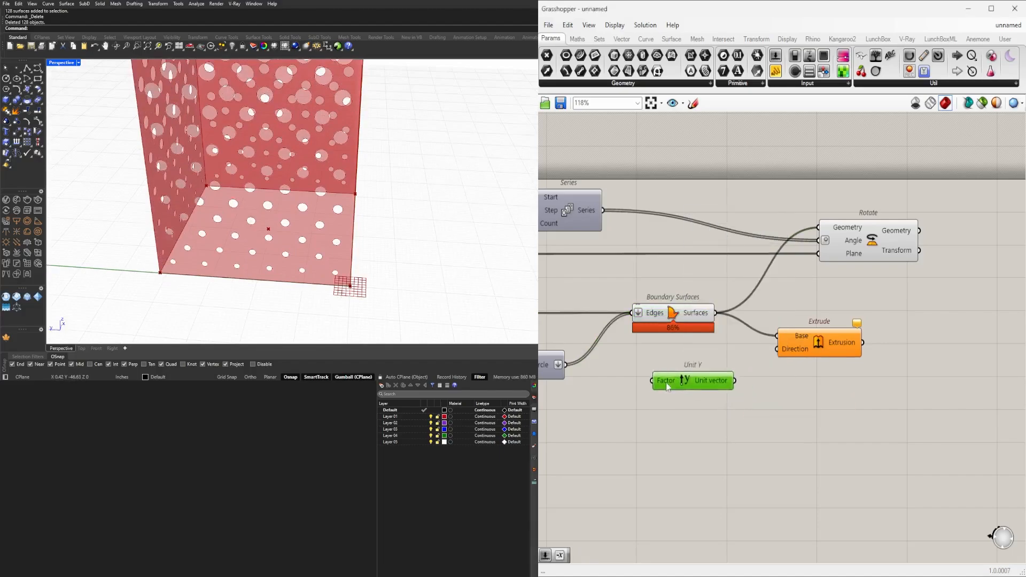
{"action": "left_click_drag", "start_coordinate": [818, 337], "coordinate": [899, 339]}
- Add a Negative component after Unit Y and connect its Result to Extrude's Direction input
{"action": "double_click", "coordinate": [748, 375]}
{"action": "type", "text": "NEG"}
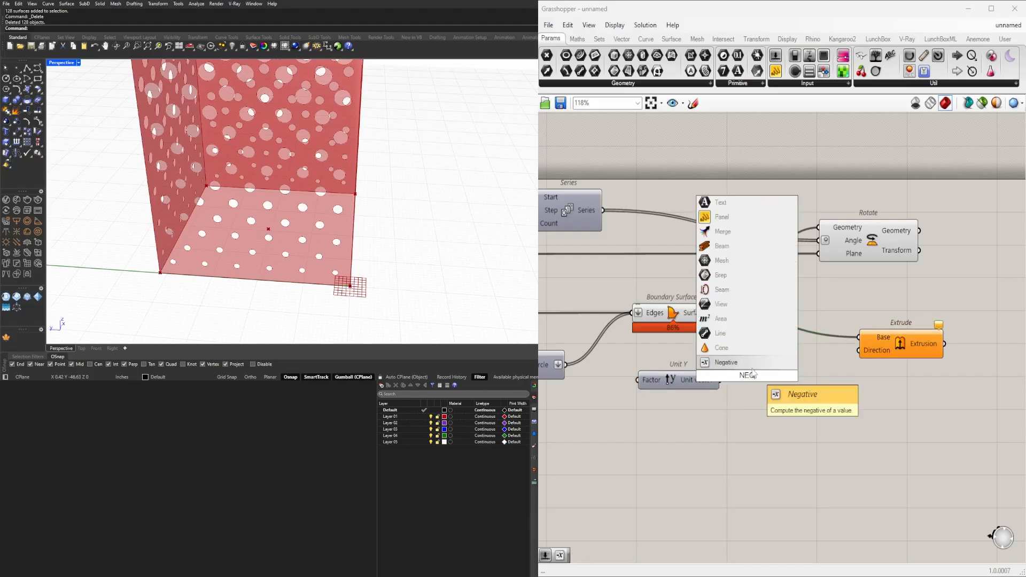
{"action": "key", "text": "Return"}
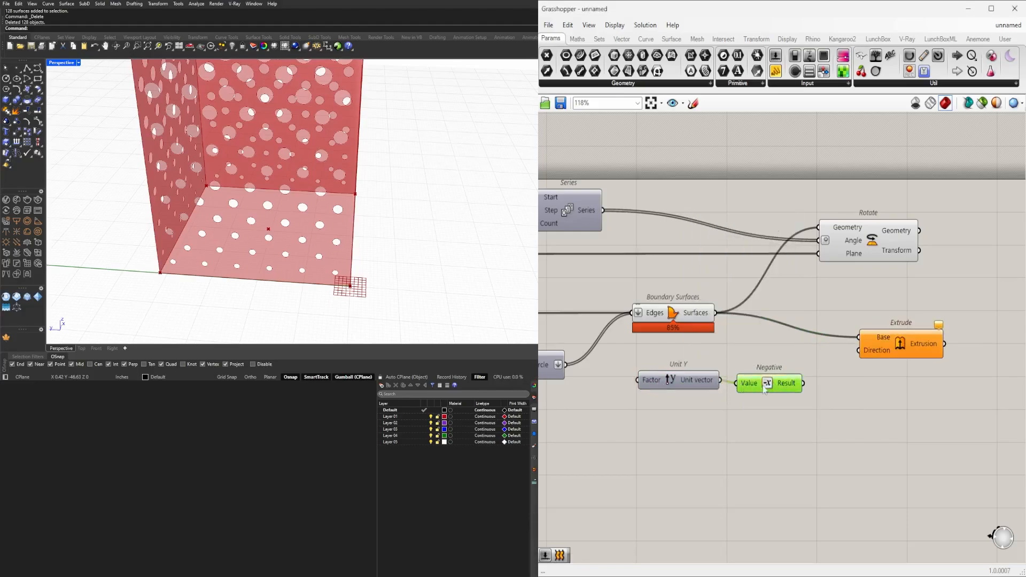
{"action": "left_click_drag", "start_coordinate": [860, 358], "coordinate": [903, 347]}
{"action": "left_click_drag", "start_coordinate": [687, 385], "coordinate": [698, 385]}
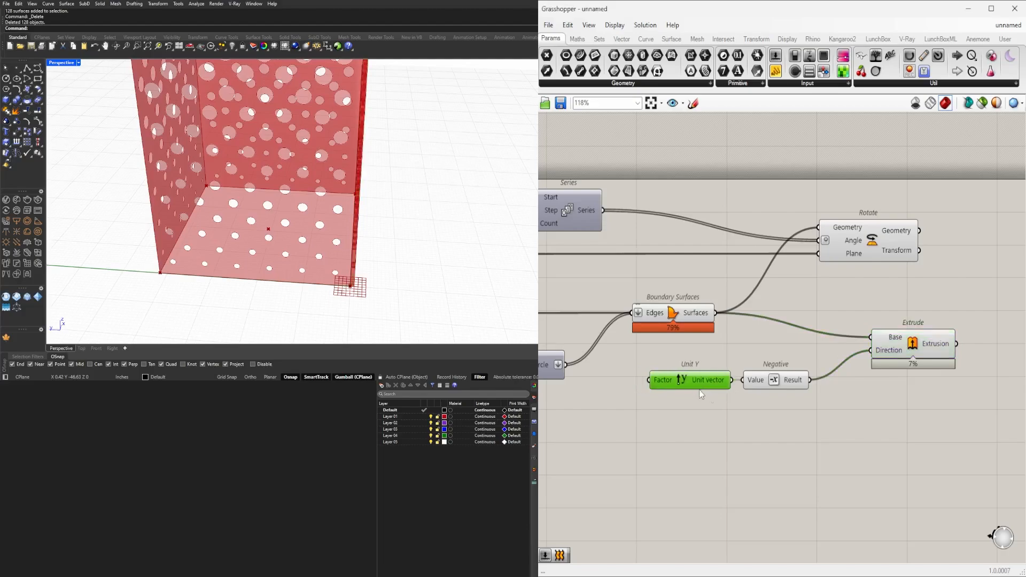
- Feed Unit Y's Factor with a 1.50 number slider and tidy the Unit Y, Negative and Extrude components
{"action": "left_click_drag", "start_coordinate": [815, 418], "coordinate": [724, 393]}
{"action": "double_click", "coordinate": [591, 439]}
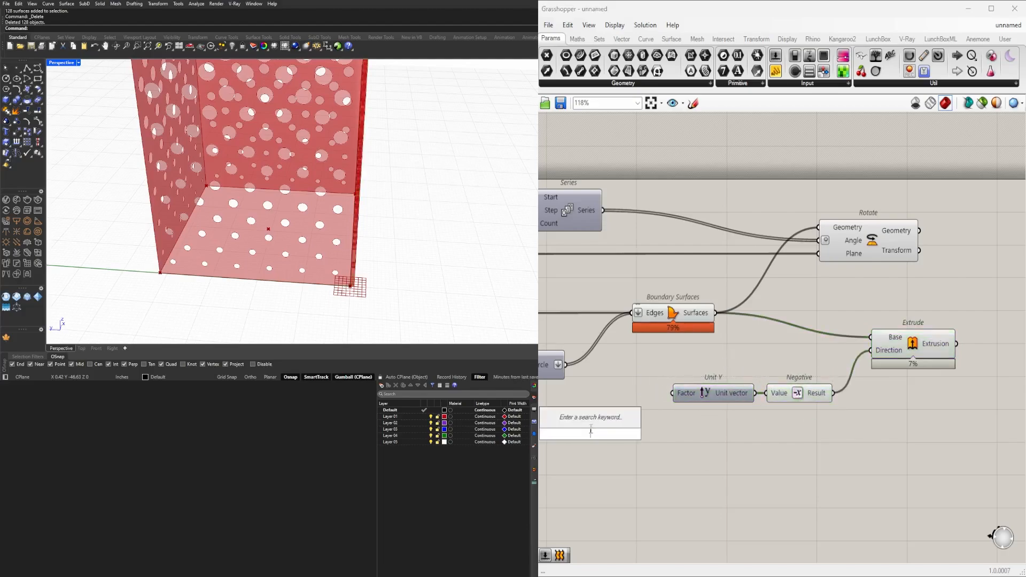
{"action": "type", "text": "slider"}
{"action": "key", "text": "Return"}
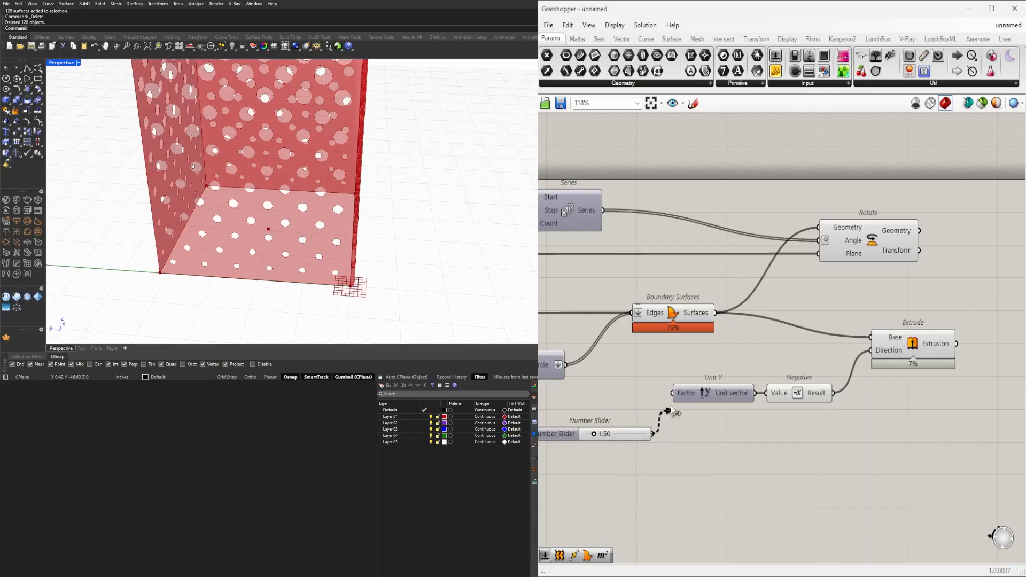
{"action": "left_click_drag", "start_coordinate": [671, 407], "coordinate": [674, 394]}
{"action": "left_click_drag", "start_coordinate": [805, 423], "coordinate": [738, 386]}
{"action": "left_click_drag", "start_coordinate": [701, 389], "coordinate": [695, 431]}
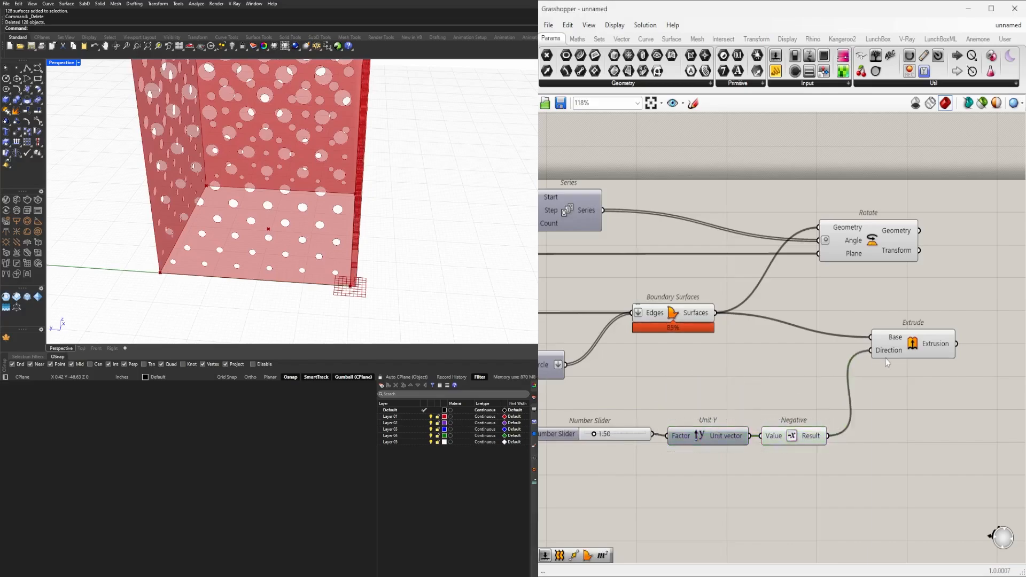
{"action": "left_click_drag", "start_coordinate": [910, 350], "coordinate": [922, 385]}
- Connect the Extrusion output to Rotate's Geometry input in place of the Boundary Surfaces wire
{"action": "right_click_drag", "start_coordinate": [419, 250], "coordinate": [195, 234]}
{"action": "scroll", "coordinate": [833, 330], "scroll_direction": "down", "scroll_amount": 2}
{"action": "right_click_drag", "start_coordinate": [833, 329], "coordinate": [674, 362]}
{"action": "left_click_drag", "start_coordinate": [698, 300], "coordinate": [872, 300]}
{"action": "left_click", "coordinate": [838, 341]}
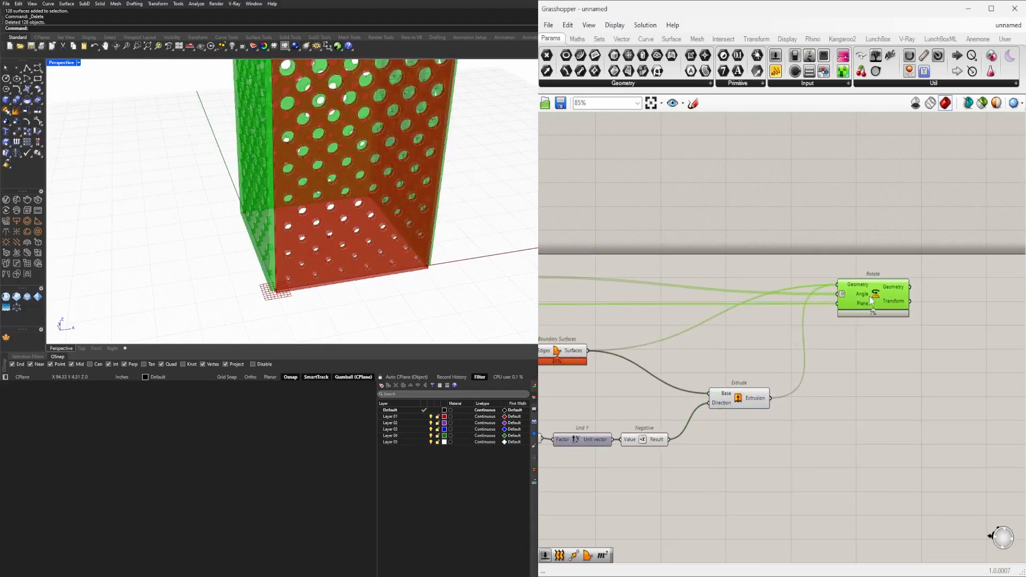
{"action": "left_click_drag", "start_coordinate": [603, 350], "coordinate": [588, 350], "text": "ctrl"}
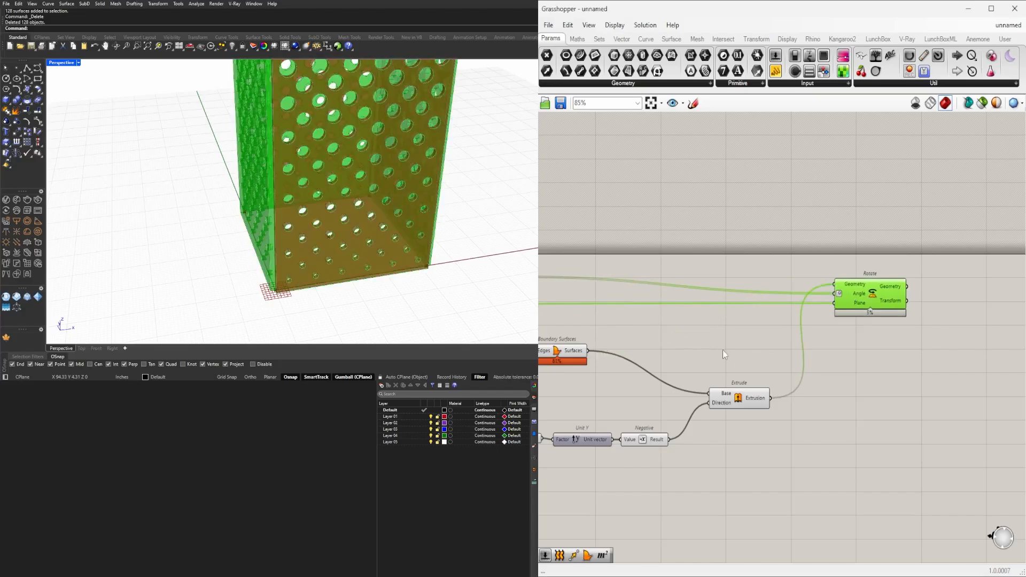
{"action": "scroll", "coordinate": [317, 219], "scroll_direction": "down", "scroll_amount": 5}
{"action": "right_click_drag", "start_coordinate": [316, 220], "coordinate": [293, 308], "text": "shift"}
{"action": "right_click_drag", "start_coordinate": [270, 184], "coordinate": [320, 227]}
{"action": "scroll", "coordinate": [331, 209], "scroll_direction": "up", "scroll_amount": 4}
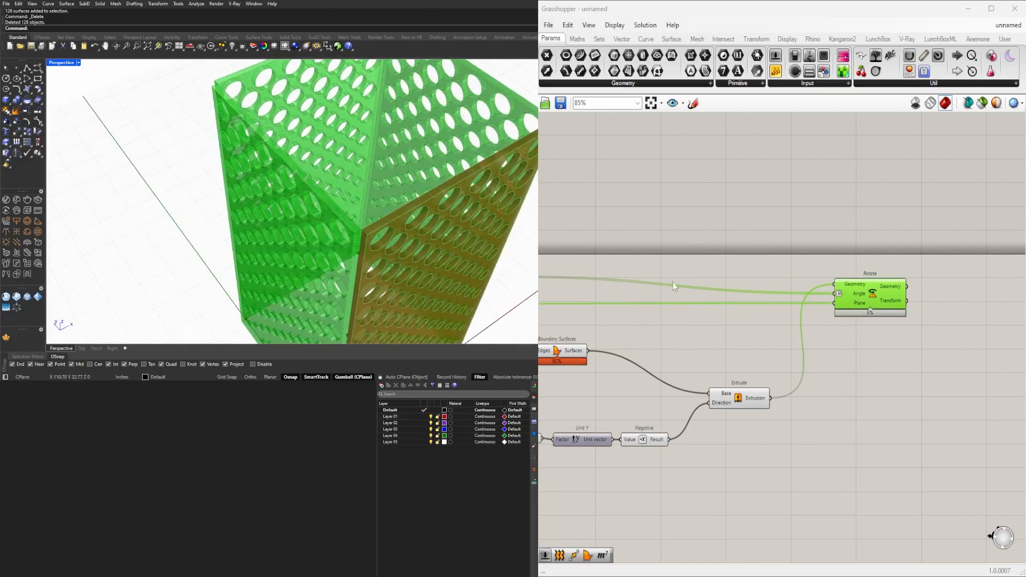
{"action": "left_click", "coordinate": [765, 262]}
{"action": "left_click_drag", "start_coordinate": [866, 291], "coordinate": [872, 280]}
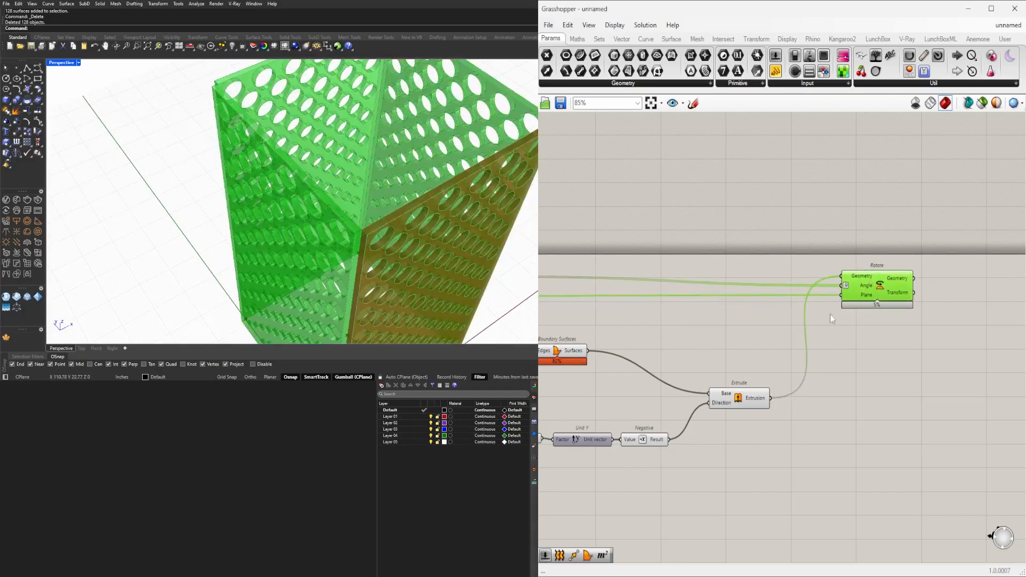
- Turn off the preview of Extrude and the Boundary Surfaces, Unit Y and Negative components feeding it
{"action": "right_click_drag", "start_coordinate": [771, 423], "coordinate": [918, 386]}
{"action": "scroll", "coordinate": [917, 387], "scroll_direction": "down", "scroll_amount": 1}
{"action": "left_click_drag", "start_coordinate": [909, 435], "coordinate": [690, 309]}
{"action": "middle_click", "coordinate": [718, 300]}
{"action": "left_click", "coordinate": [737, 284]}
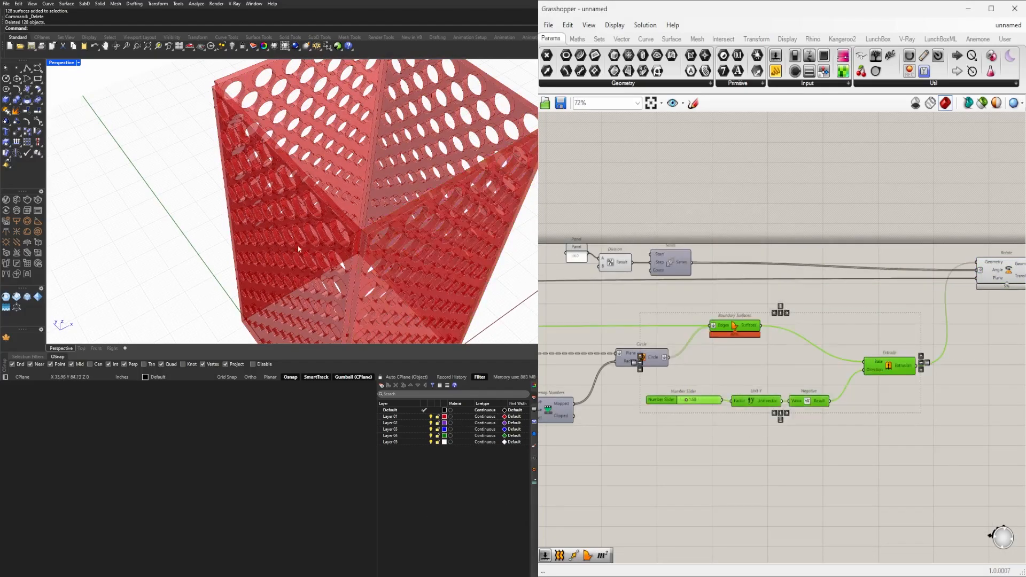
- Examine the lower corner where the thickened panels meet, highlighting the Rotate result
{"action": "right_click_drag", "start_coordinate": [341, 251], "coordinate": [368, 208]}
{"action": "scroll", "coordinate": [444, 155], "scroll_direction": "down", "scroll_amount": 4}
{"action": "scroll", "coordinate": [310, 118], "scroll_direction": "up", "scroll_amount": 6}
{"action": "right_click_drag", "start_coordinate": [310, 117], "coordinate": [304, 261]}
{"action": "scroll", "coordinate": [332, 206], "scroll_direction": "down", "scroll_amount": 5}
{"action": "scroll", "coordinate": [240, 230], "scroll_direction": "up", "scroll_amount": 4}
{"action": "scroll", "coordinate": [281, 230], "scroll_direction": "down", "scroll_amount": 4}
{"action": "scroll", "coordinate": [303, 262], "scroll_direction": "up", "scroll_amount": 5}
{"action": "right_click_drag", "start_coordinate": [911, 339], "coordinate": [780, 344]}
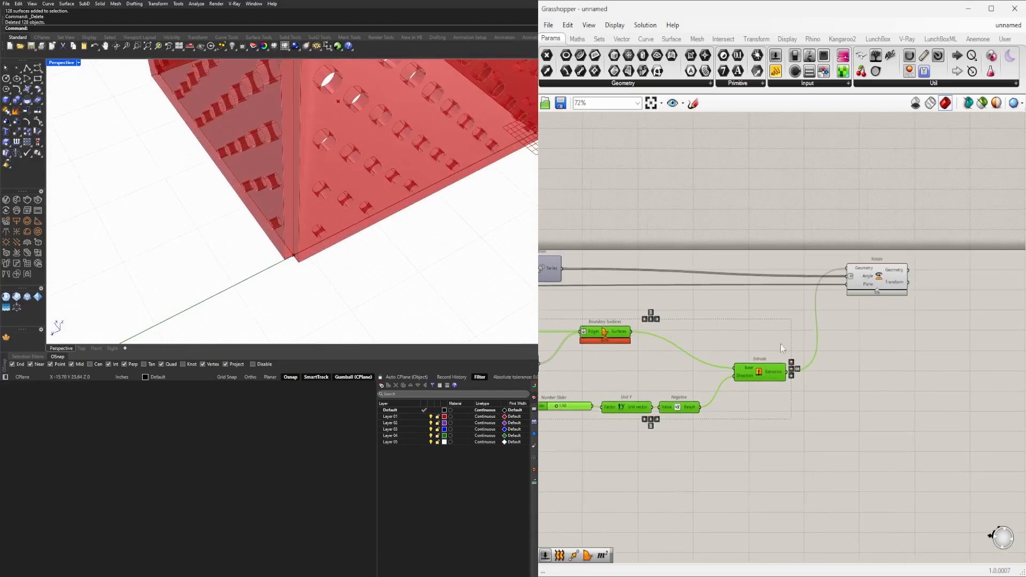
{"action": "scroll", "coordinate": [833, 314], "scroll_direction": "up", "scroll_amount": 1}
{"action": "left_click", "coordinate": [876, 279]}
{"action": "right_click_drag", "start_coordinate": [323, 232], "coordinate": [340, 208]}
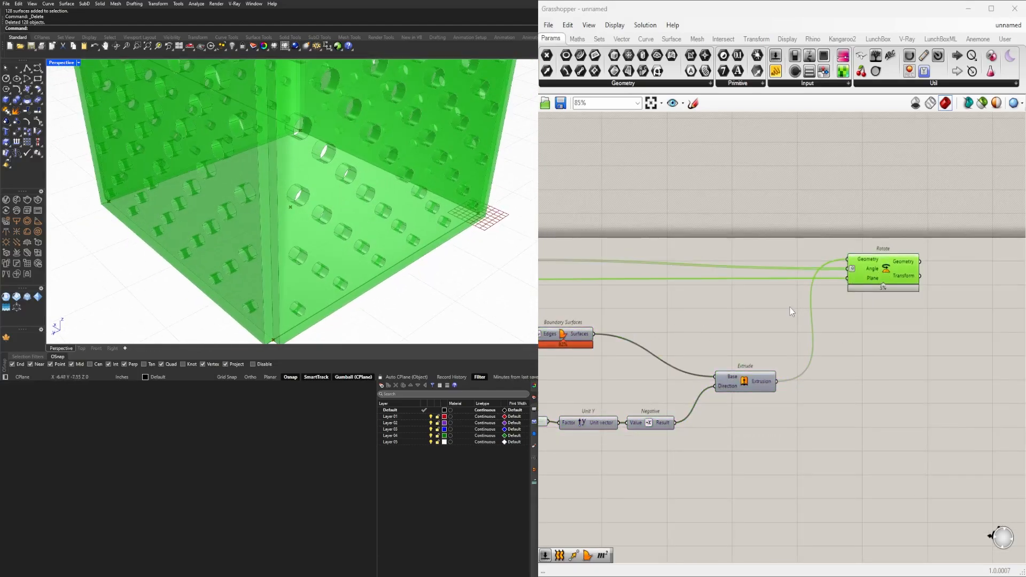
- Wire Unit Y's output directly into Extrude's Direction input and delete the Negative component between them
{"action": "right_click_drag", "start_coordinate": [310, 279], "coordinate": [331, 251]}
{"action": "scroll", "coordinate": [644, 349], "scroll_direction": "down", "scroll_amount": 2}
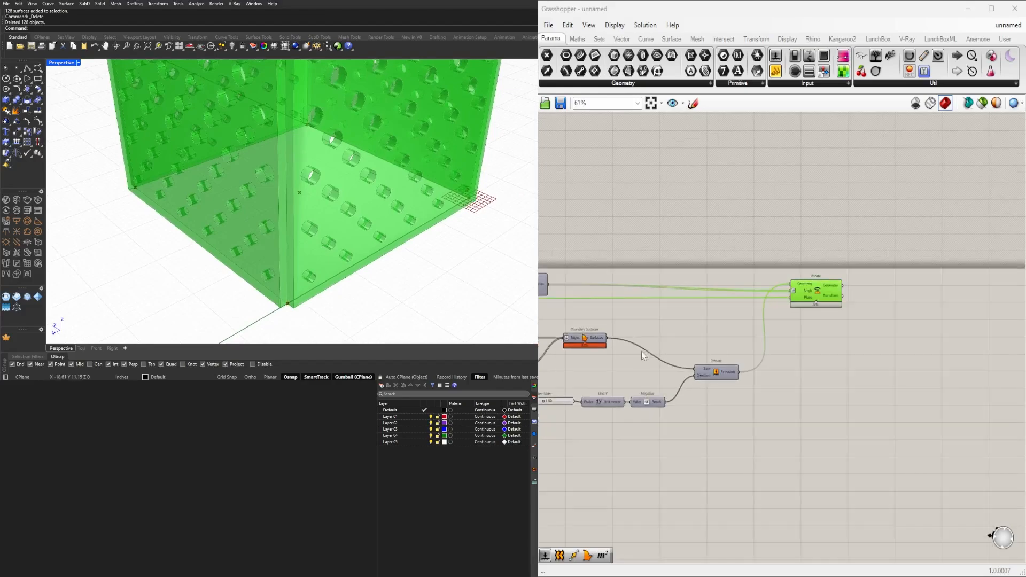
{"action": "right_click_drag", "start_coordinate": [585, 391], "coordinate": [738, 384]}
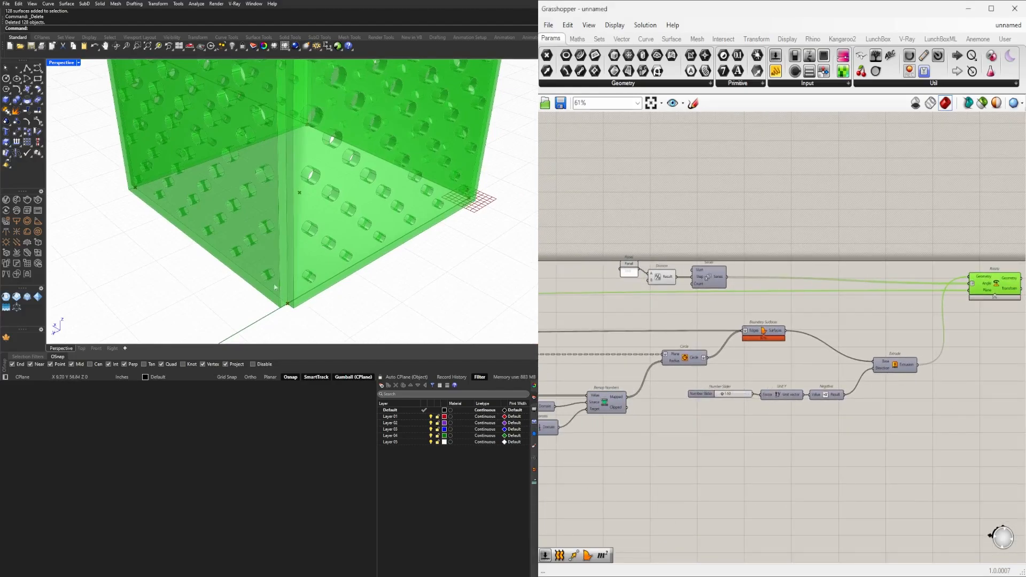
{"action": "scroll", "coordinate": [754, 418], "scroll_direction": "down", "scroll_amount": 7}
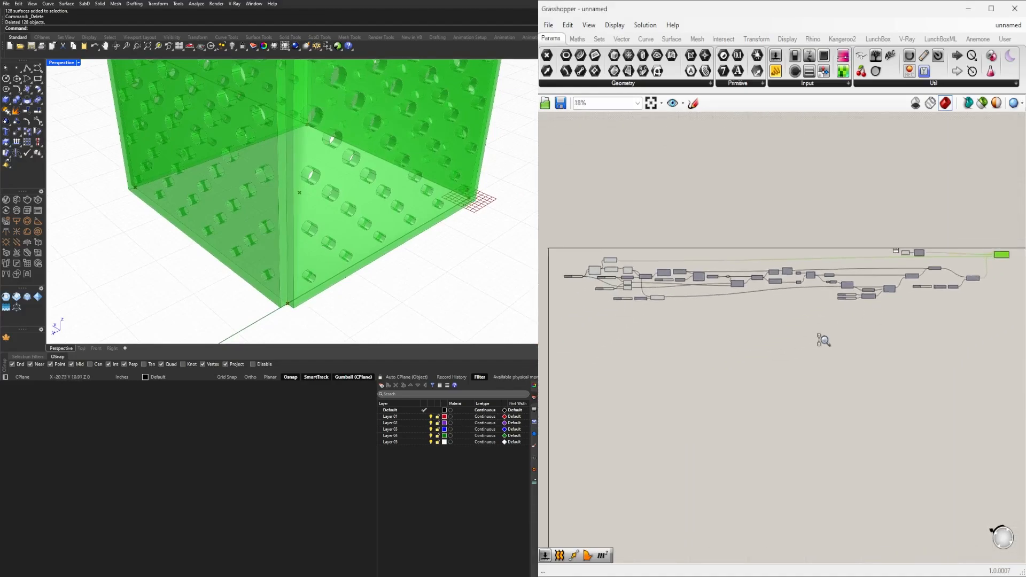
{"action": "right_click_drag", "start_coordinate": [799, 342], "coordinate": [772, 356]}
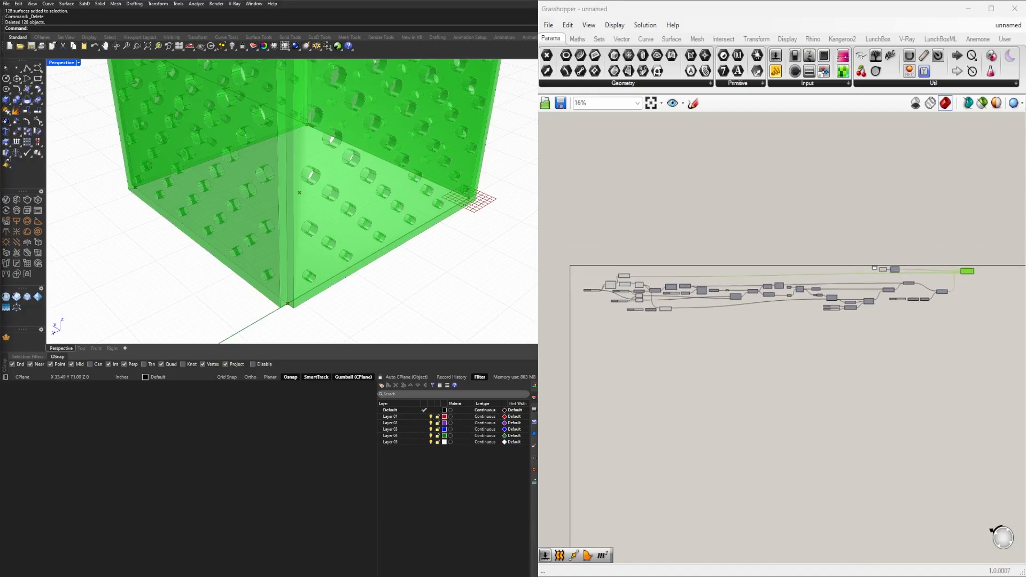
{"action": "scroll", "coordinate": [936, 303], "scroll_direction": "up", "scroll_amount": 10}
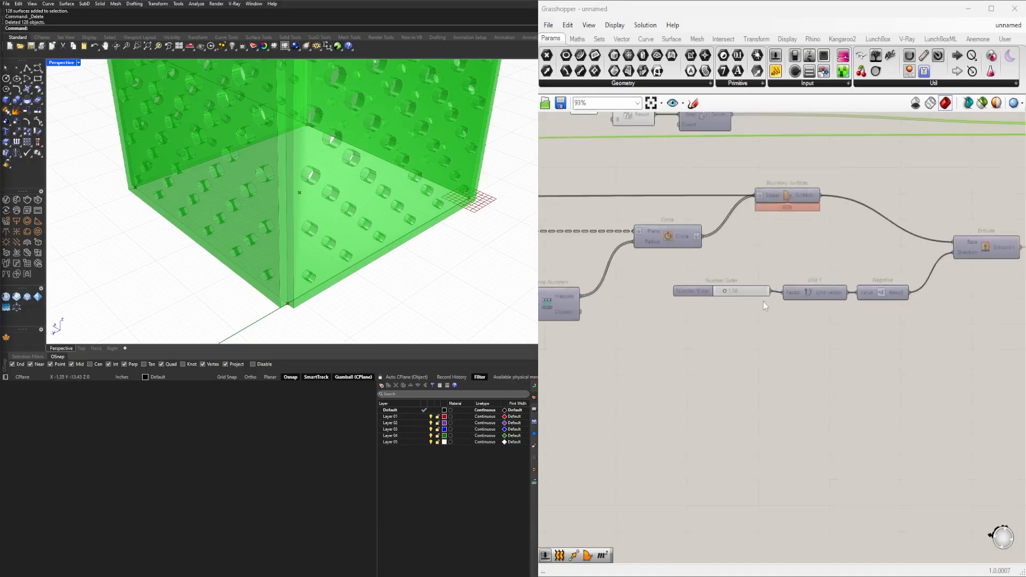
{"action": "left_click", "coordinate": [849, 353]}
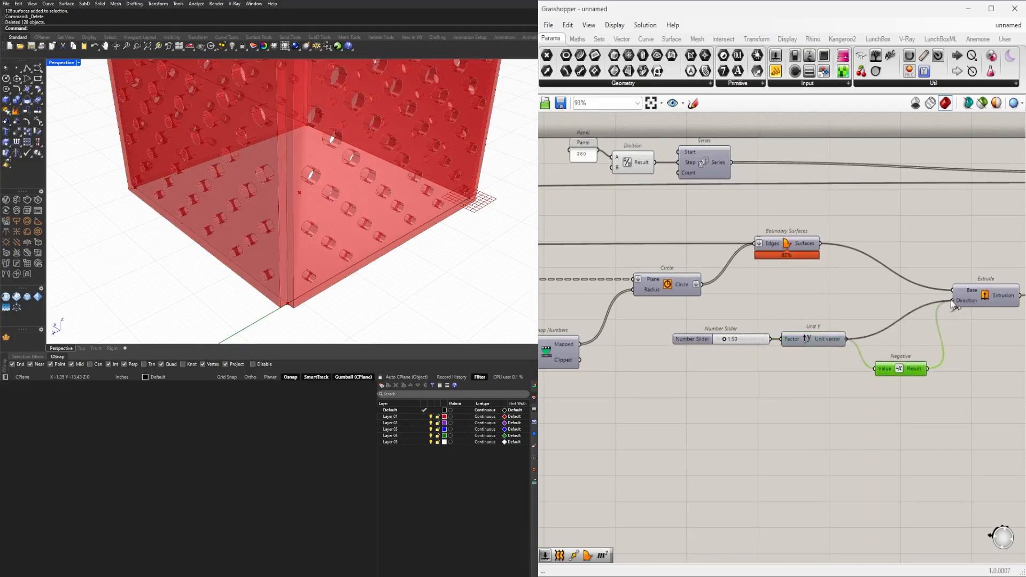
{"action": "left_click_drag", "start_coordinate": [953, 305], "coordinate": [953, 301]}
{"action": "key", "text": "Delete"}
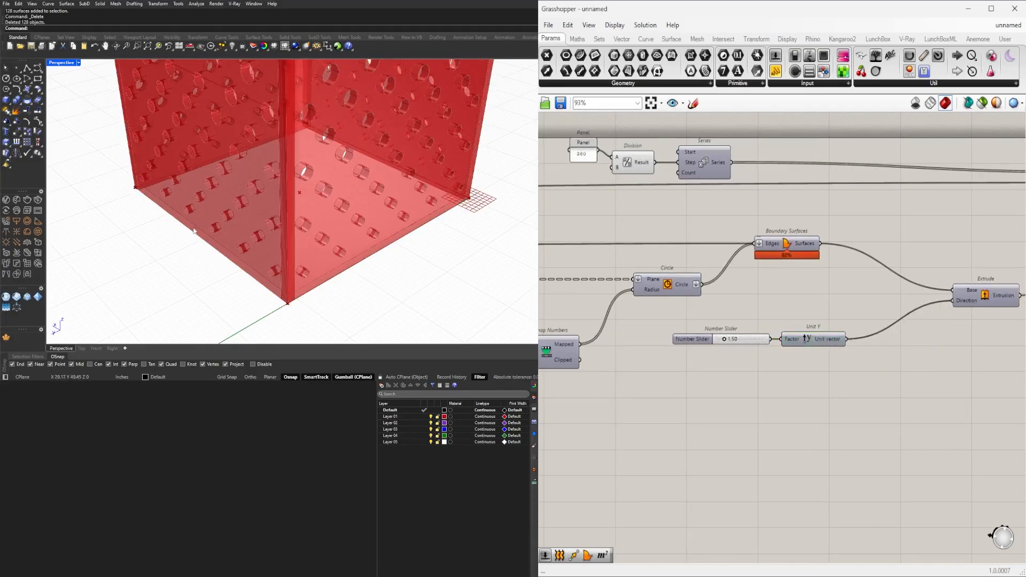
- Show the panels in the maximized Front view and set the thickness slider feeding Unit Y to 2
{"action": "right_click_drag", "start_coordinate": [194, 230], "coordinate": [260, 168]}
{"action": "scroll", "coordinate": [265, 197], "scroll_direction": "down", "scroll_amount": 8}
{"action": "scroll", "coordinate": [240, 171], "scroll_direction": "up", "scroll_amount": 6}
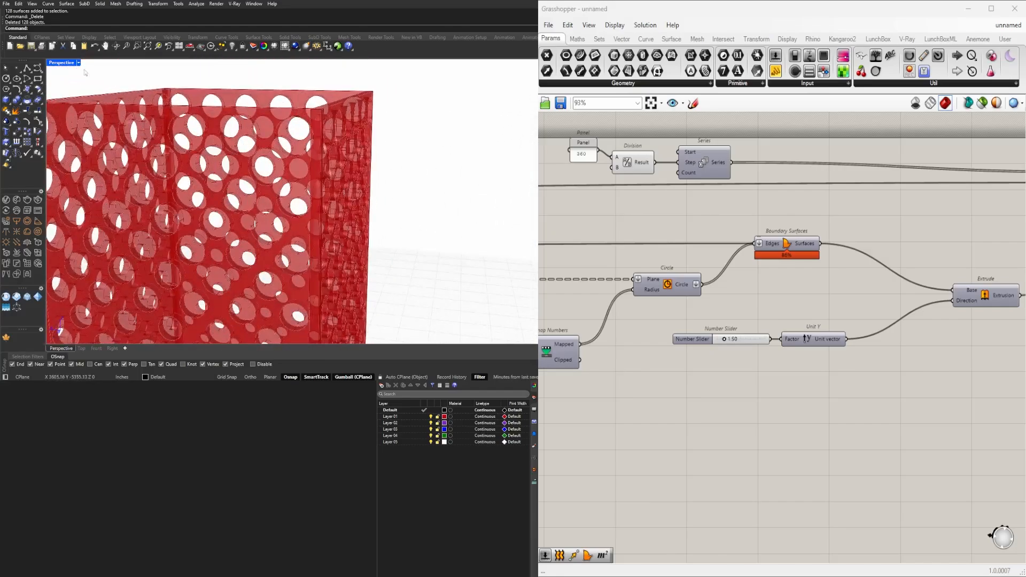
{"action": "double_click", "coordinate": [58, 64]}
{"action": "double_click", "coordinate": [59, 206]}
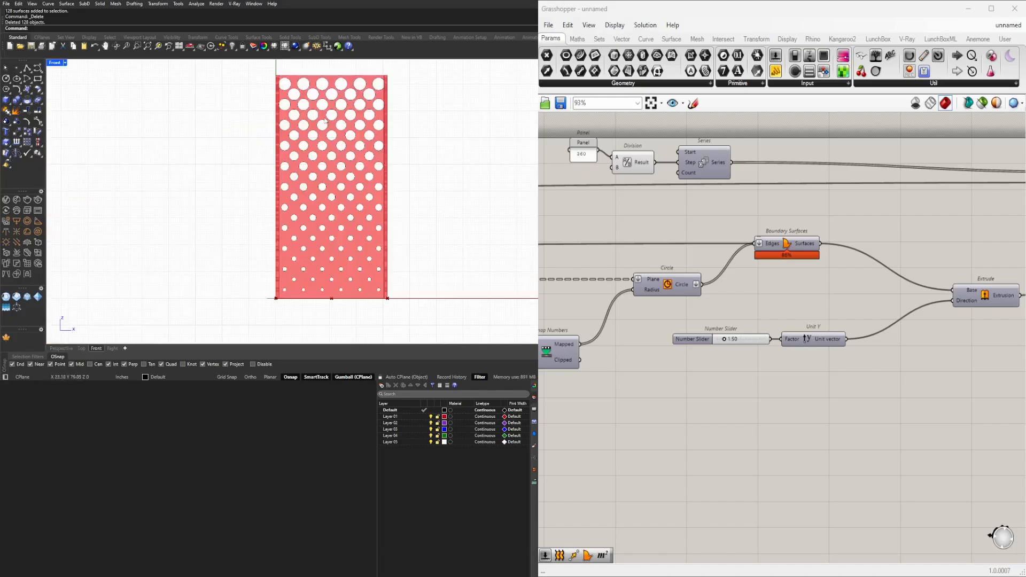
{"action": "scroll", "coordinate": [294, 72], "scroll_direction": "up", "scroll_amount": 5}
{"action": "scroll", "coordinate": [948, 253], "scroll_direction": "down", "scroll_amount": 3}
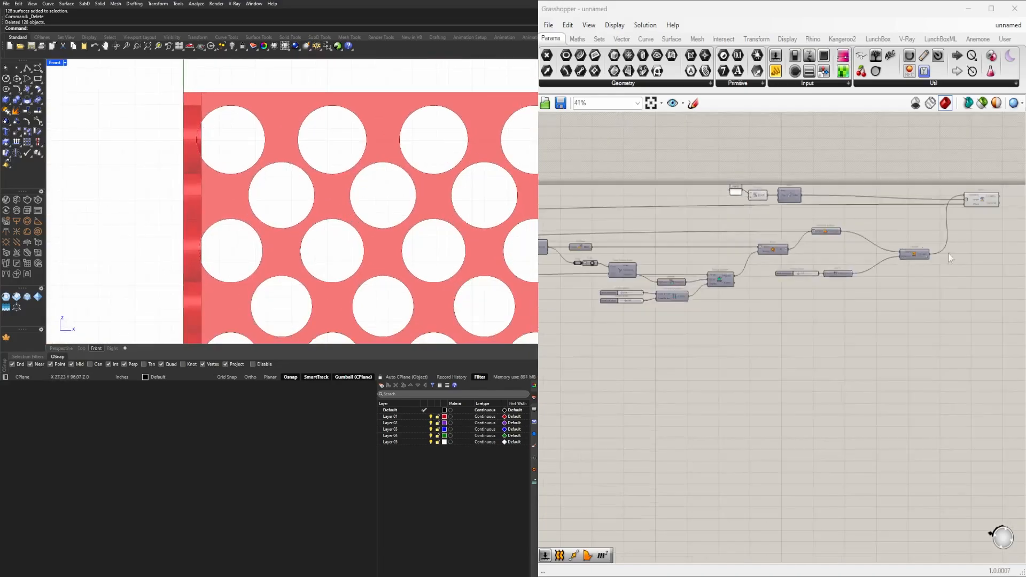
{"action": "left_click", "coordinate": [914, 251]}
{"action": "scroll", "coordinate": [802, 254], "scroll_direction": "up", "scroll_amount": 5}
{"action": "left_click", "coordinate": [793, 331]}
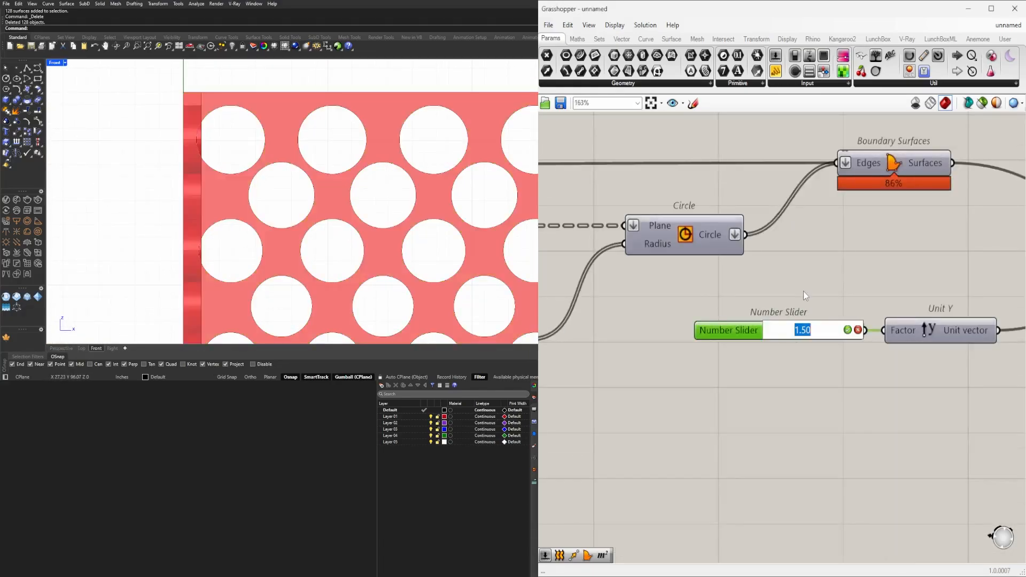
{"action": "type", "text": "2"}
{"action": "key", "text": "Return"}
- Set the slider driving the Offset Curve distance through Negative to 4, and raise it to 5.19
{"action": "scroll", "coordinate": [783, 316], "scroll_direction": "down", "scroll_amount": 7}
{"action": "right_click_drag", "start_coordinate": [725, 337], "coordinate": [757, 334]}
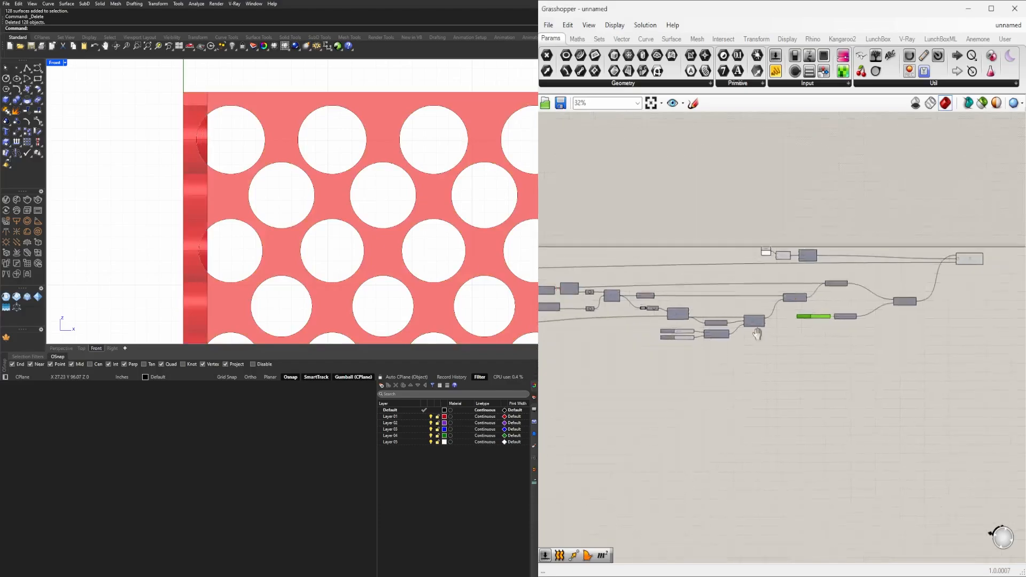
{"action": "scroll", "coordinate": [753, 329], "scroll_direction": "up", "scroll_amount": 5}
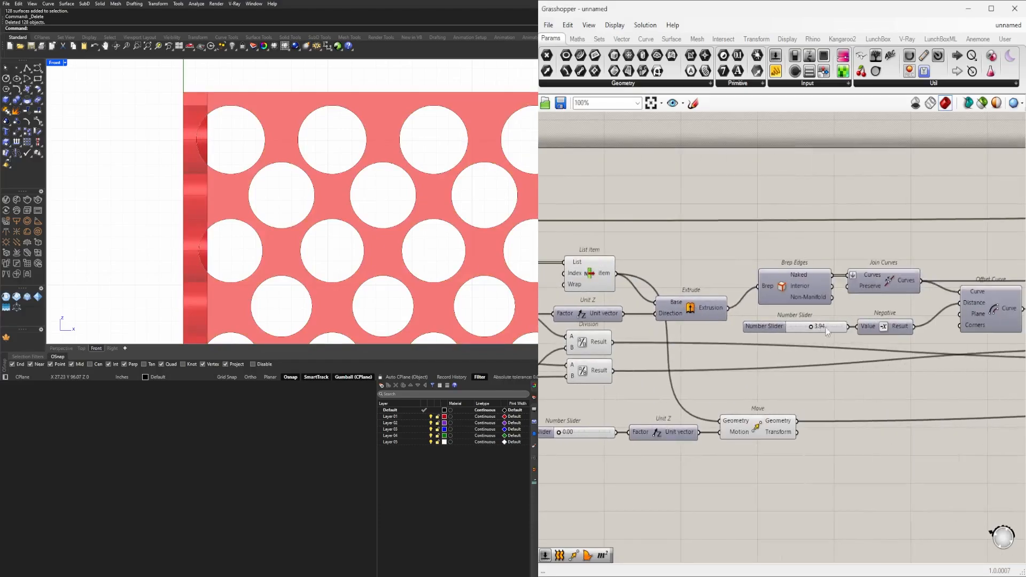
{"action": "scroll", "coordinate": [826, 331], "scroll_direction": "up", "scroll_amount": 5}
{"action": "double_click", "coordinate": [818, 328]}
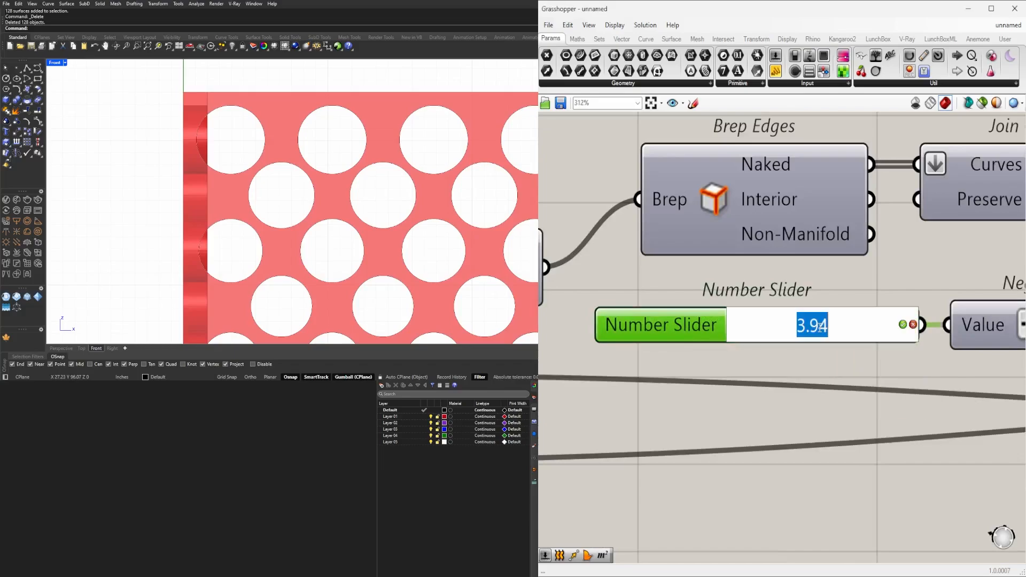
{"action": "type", "text": "4"}
{"action": "key", "text": "Return"}
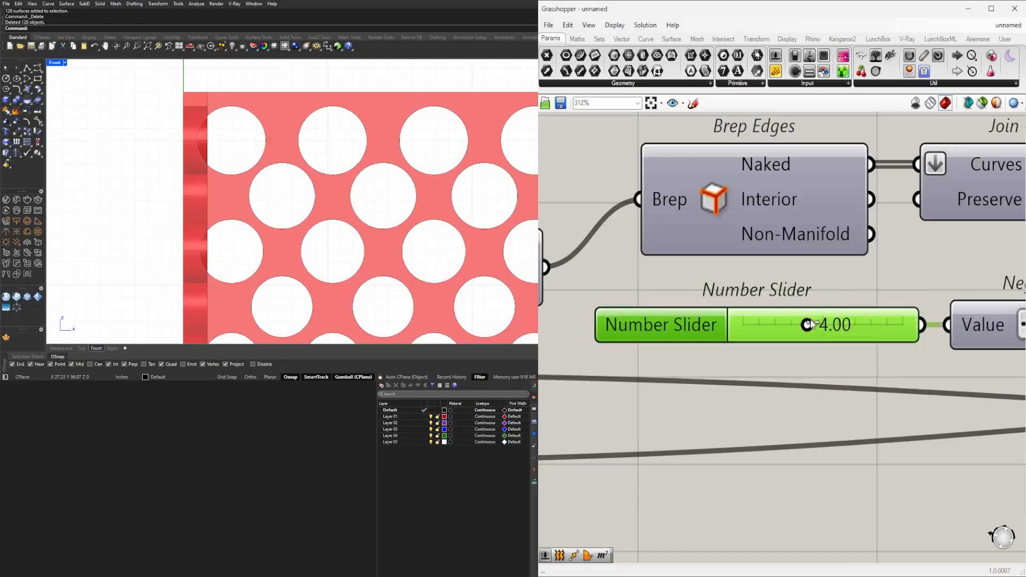
{"action": "left_click_drag", "start_coordinate": [811, 324], "coordinate": [826, 326]}
{"action": "scroll", "coordinate": [266, 117], "scroll_direction": "down", "scroll_amount": 5}
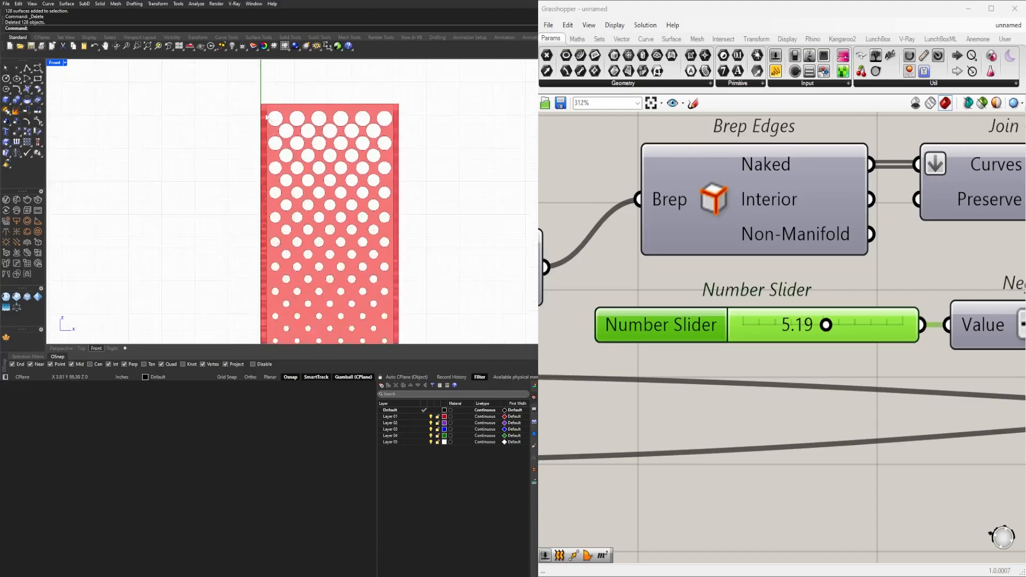
{"action": "scroll", "coordinate": [267, 117], "scroll_direction": "up", "scroll_amount": 4}
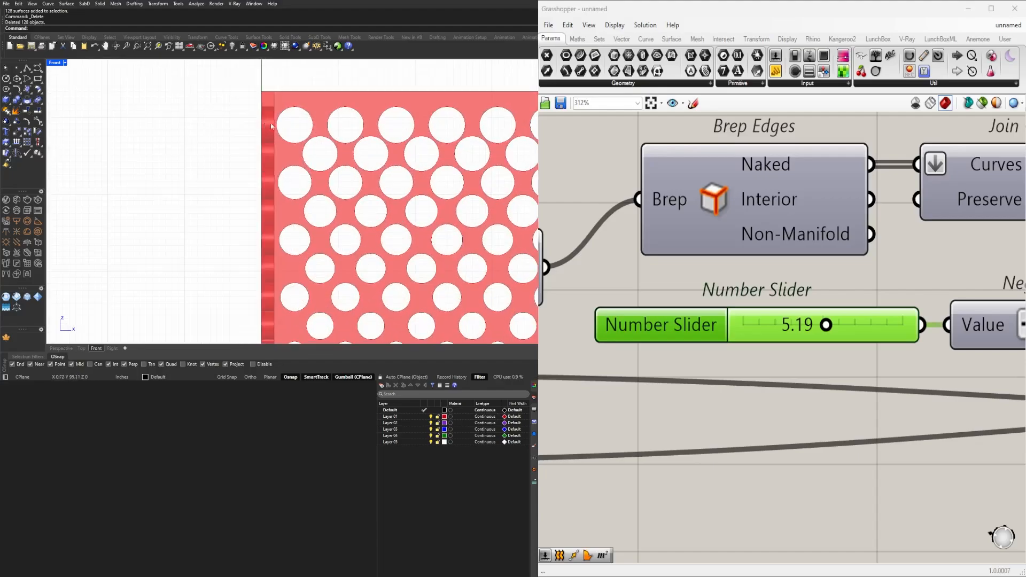
- Return to the maximized Perspective view and add a Solid Union component after Rotate
{"action": "double_click", "coordinate": [53, 63]}
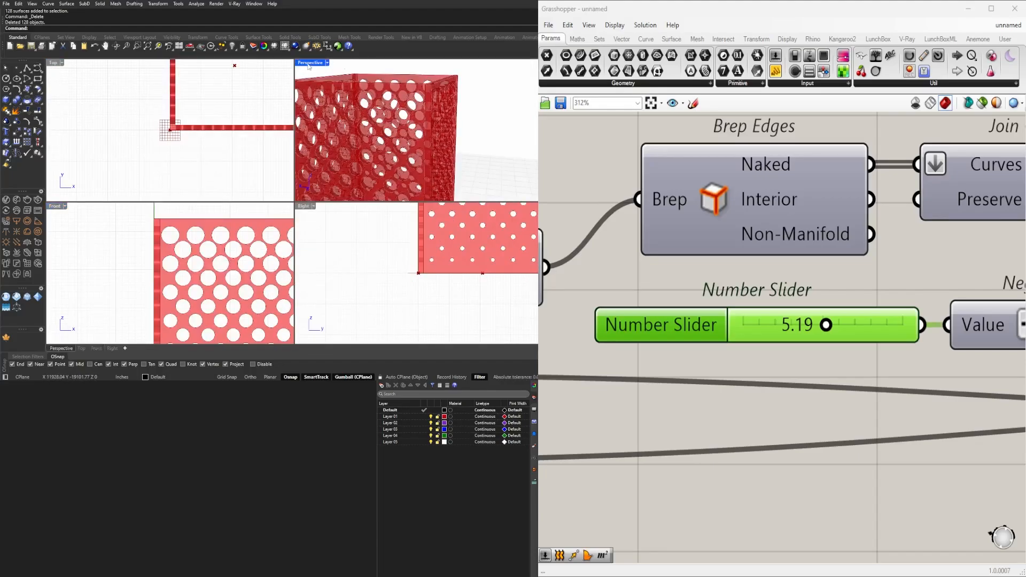
{"action": "double_click", "coordinate": [309, 65]}
{"action": "right_click_drag", "start_coordinate": [357, 115], "coordinate": [375, 126]}
{"action": "scroll", "coordinate": [747, 227], "scroll_direction": "down", "scroll_amount": 9}
{"action": "right_click_drag", "start_coordinate": [988, 304], "coordinate": [669, 284]}
{"action": "scroll", "coordinate": [708, 227], "scroll_direction": "up", "scroll_amount": 3}
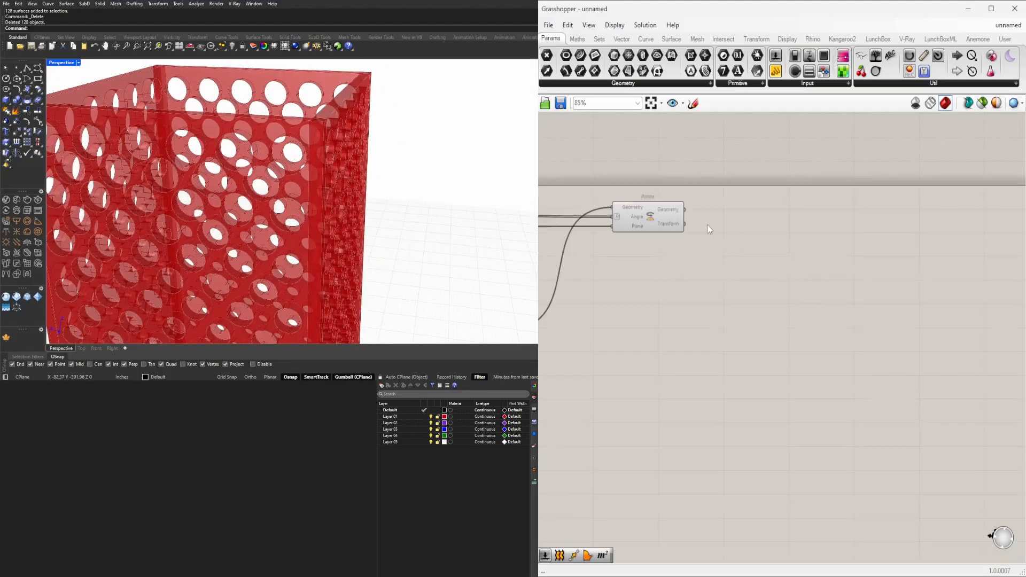
{"action": "left_click", "coordinate": [665, 224]}
{"action": "double_click", "coordinate": [789, 243]}
{"action": "type", "text": "U"}
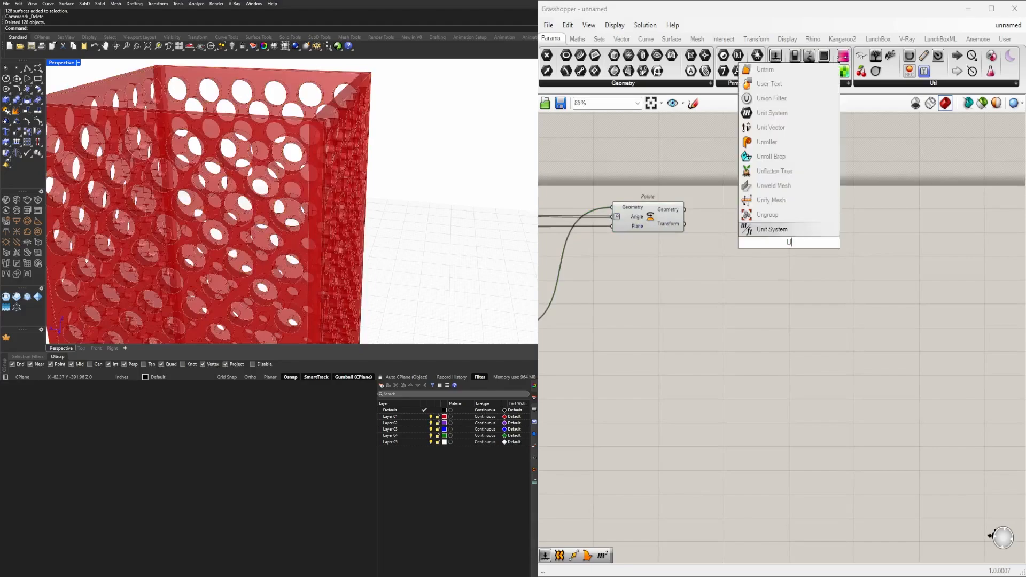
{"action": "type", "text": "NION"}
{"action": "left_click", "coordinate": [771, 199]}
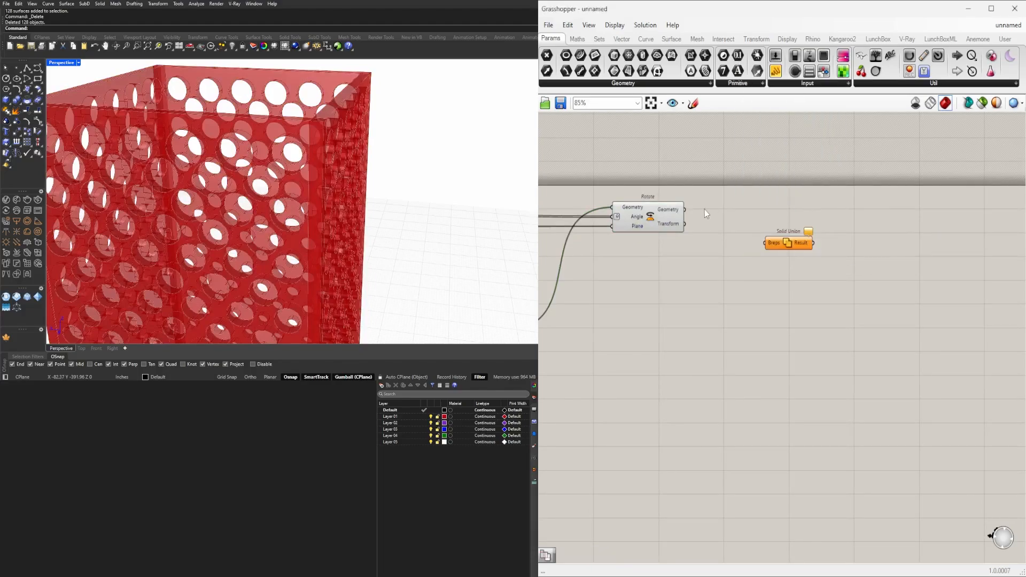
- Feed Rotate's Geometry into Solid Union with its Breps input flattened, and turn off Rotate's preview
{"action": "left_click_drag", "start_coordinate": [776, 246], "coordinate": [738, 217]}
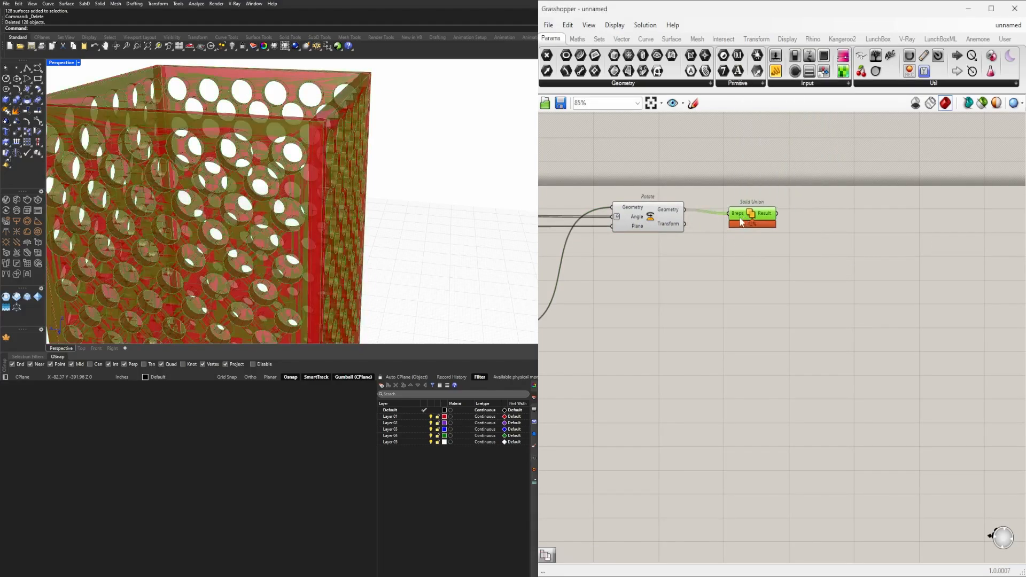
{"action": "right_click", "coordinate": [738, 215]}
{"action": "left_click", "coordinate": [765, 302]}
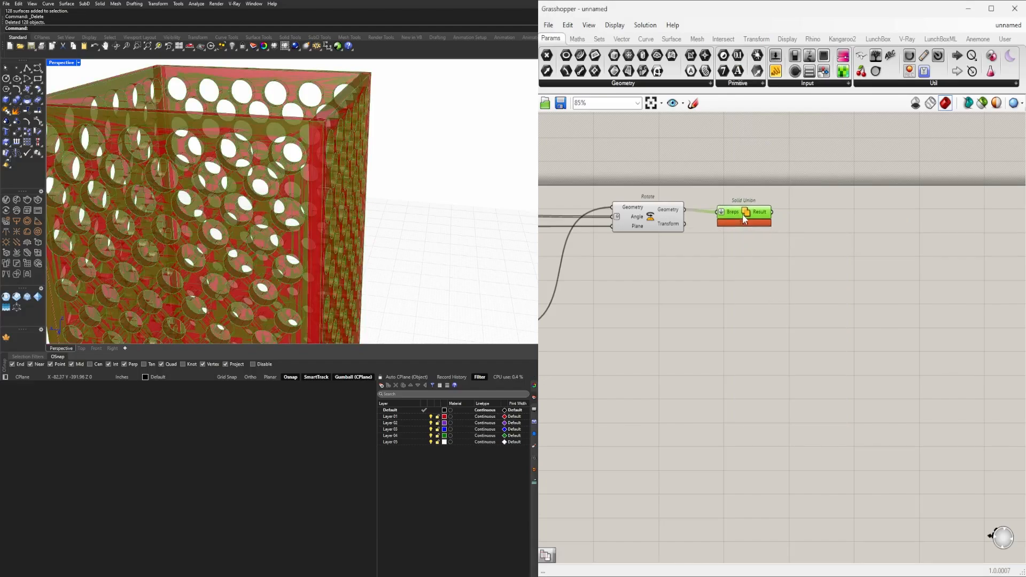
{"action": "left_click_drag", "start_coordinate": [689, 278], "coordinate": [625, 205]}
{"action": "middle_click", "coordinate": [634, 177]}
{"action": "left_click", "coordinate": [661, 144]}
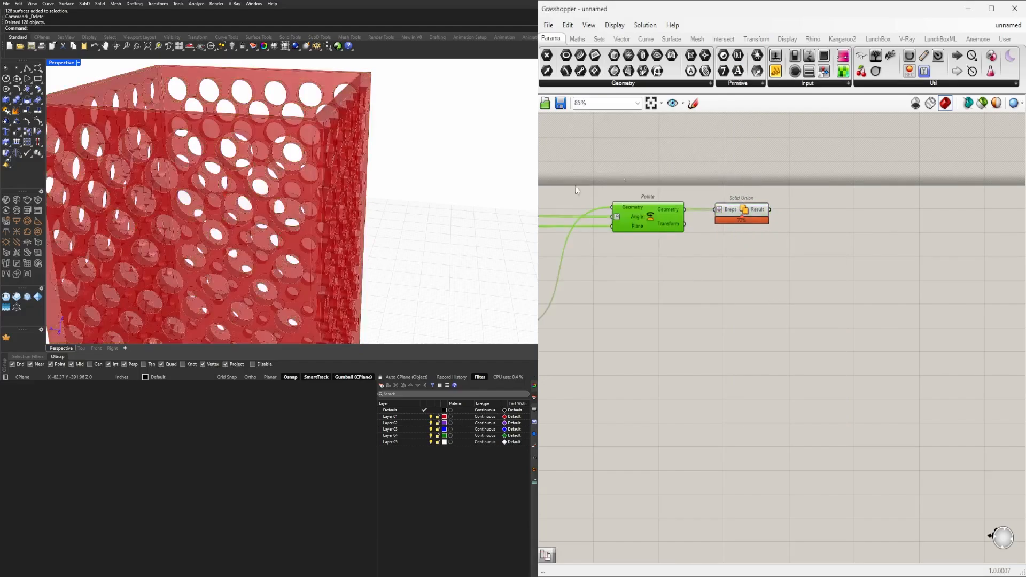
- Add a Merge Faces component and connect Solid Union's Result to its Brep input
{"action": "mouse_move", "coordinate": [409, 182]}
{"action": "right_mouse_down"}
{"action": "mouse_move", "coordinate": [336, 177]}
{"action": "mouse_move", "coordinate": [427, 187]}
{"action": "right_mouse_up"}
{"action": "double_click", "coordinate": [810, 218]}
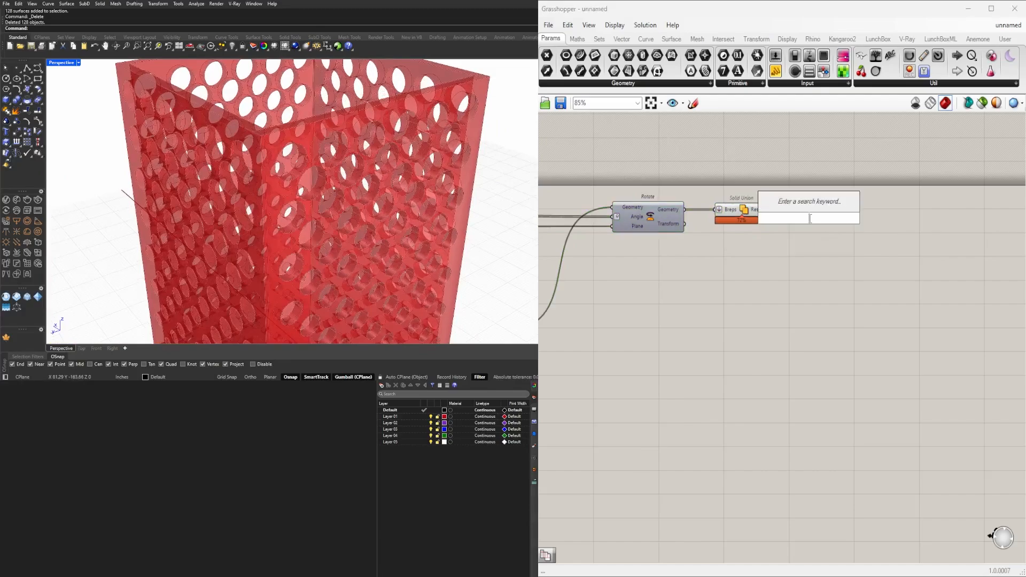
{"action": "type", "text": "mer"}
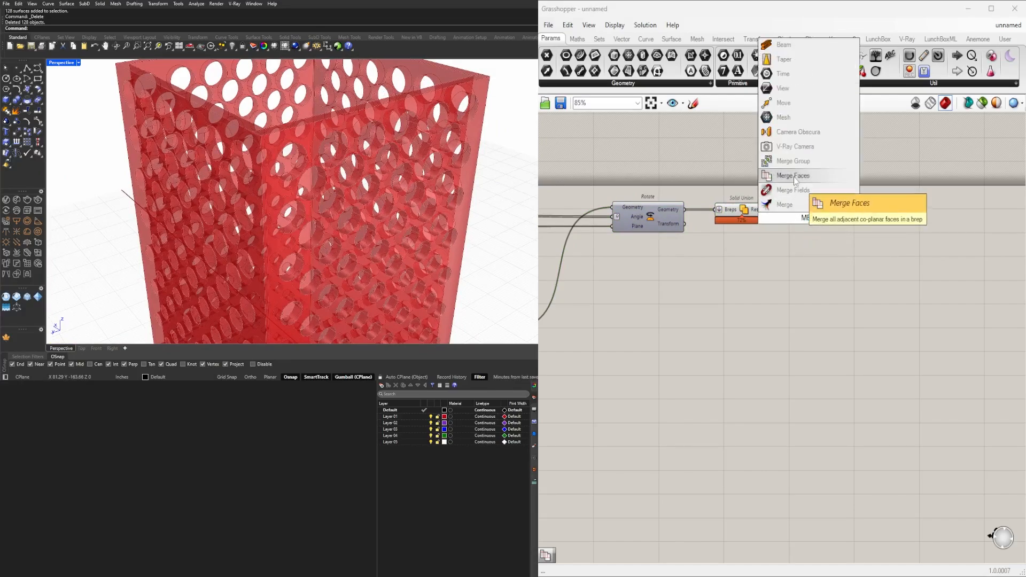
{"action": "left_click", "coordinate": [794, 177]}
{"action": "right_click_drag", "start_coordinate": [356, 142], "coordinate": [409, 153]}
{"action": "scroll", "coordinate": [326, 171], "scroll_direction": "up", "scroll_amount": 4}
{"action": "right_click_drag", "start_coordinate": [324, 189], "coordinate": [289, 105]}
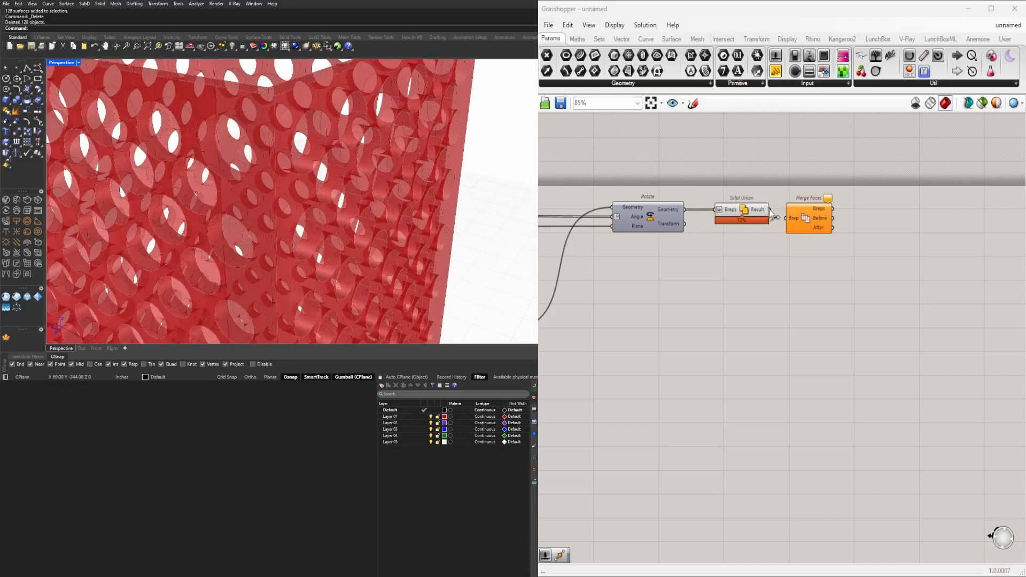
{"action": "left_click_drag", "start_coordinate": [803, 214], "coordinate": [801, 207]}
- Turn off the preview of Rotate and Solid Union so only the Merge Faces result is displayed
{"action": "left_click_drag", "start_coordinate": [740, 256], "coordinate": [674, 184]}
{"action": "middle_click", "coordinate": [693, 171]}
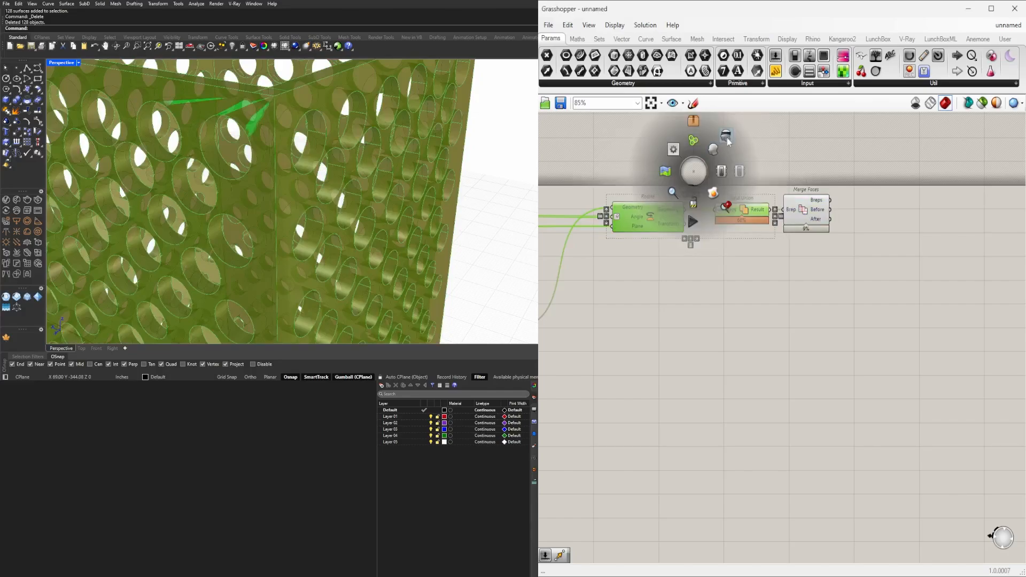
{"action": "left_click", "coordinate": [725, 138]}
{"action": "left_click", "coordinate": [809, 185]}
{"action": "scroll", "coordinate": [331, 187], "scroll_direction": "down", "scroll_amount": 5}
- Set the panel thickness slider feeding Unit Y to 1.00 and view the whole volume
{"action": "mouse_move", "coordinate": [331, 187]}
{"action": "right_mouse_down"}
{"action": "mouse_move", "coordinate": [468, 164]}
{"action": "mouse_move", "coordinate": [405, 197]}
{"action": "mouse_move", "coordinate": [449, 155]}
{"action": "mouse_move", "coordinate": [376, 171]}
{"action": "mouse_move", "coordinate": [339, 197]}
{"action": "right_mouse_up"}
{"action": "right_click_drag", "start_coordinate": [662, 300], "coordinate": [951, 316]}
{"action": "scroll", "coordinate": [882, 329], "scroll_direction": "down", "scroll_amount": 1}
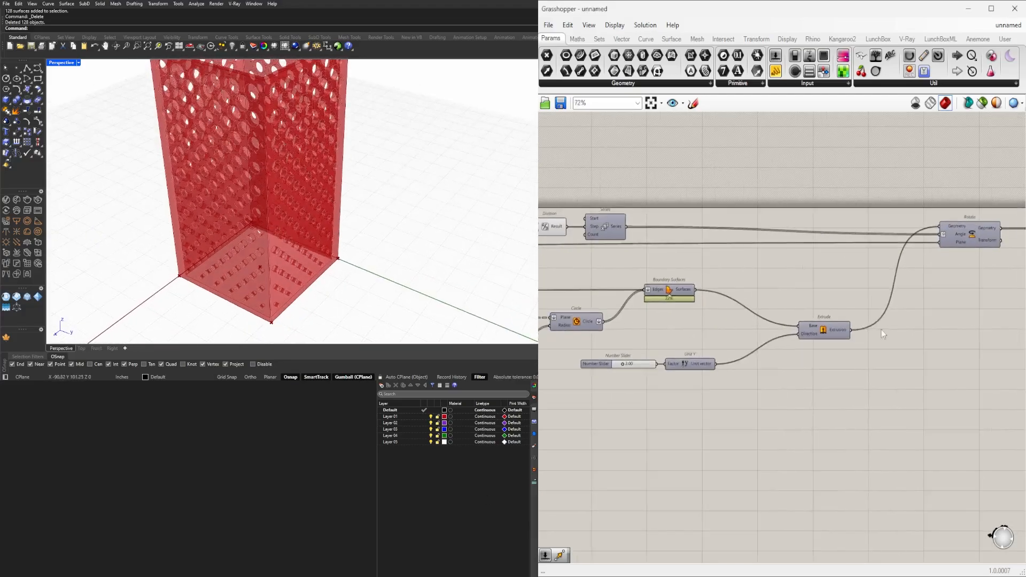
{"action": "scroll", "coordinate": [699, 380], "scroll_direction": "up", "scroll_amount": 4}
{"action": "scroll", "coordinate": [629, 370], "scroll_direction": "up", "scroll_amount": 3}
{"action": "double_click", "coordinate": [695, 354]}
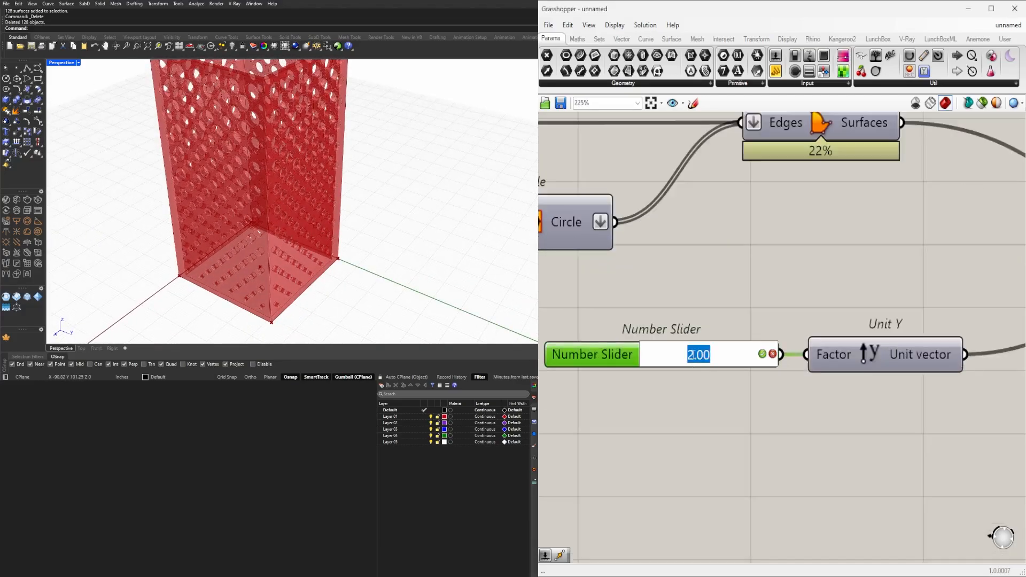
{"action": "key", "text": "Return"}
{"action": "scroll", "coordinate": [384, 147], "scroll_direction": "down", "scroll_amount": 4}
{"action": "right_click_drag", "start_coordinate": [383, 148], "coordinate": [392, 168]}
{"action": "right_click_drag", "start_coordinate": [393, 169], "coordinate": [449, 151], "text": "shift"}
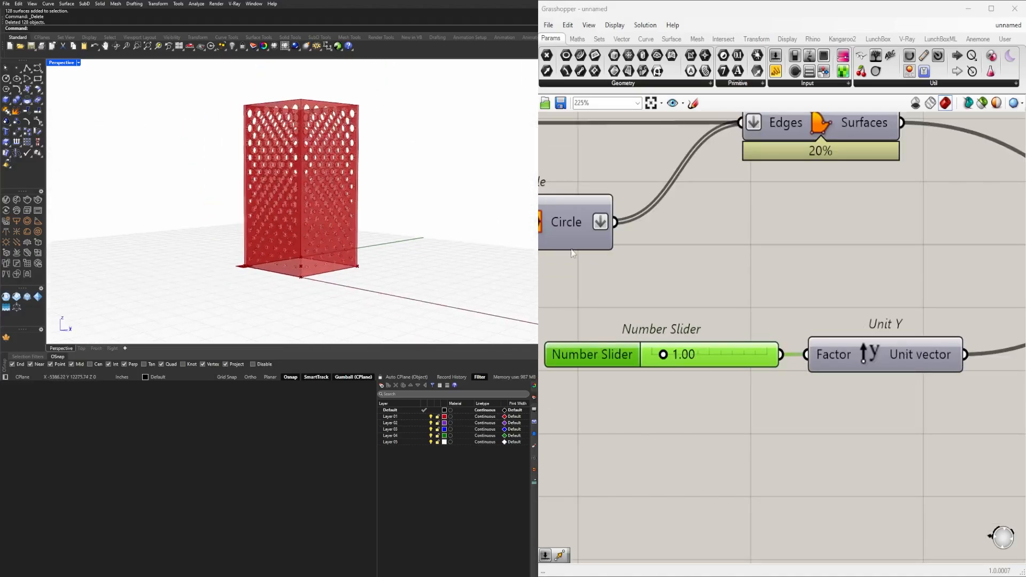
- Sweep the attractor line's height slider feeding Unit Z up to 99.39 and back down to 9.32
{"action": "scroll", "coordinate": [699, 410], "scroll_direction": "down", "scroll_amount": 5}
{"action": "right_click_drag", "start_coordinate": [698, 410], "coordinate": [934, 347]}
{"action": "right_click_drag", "start_coordinate": [747, 377], "coordinate": [953, 387]}
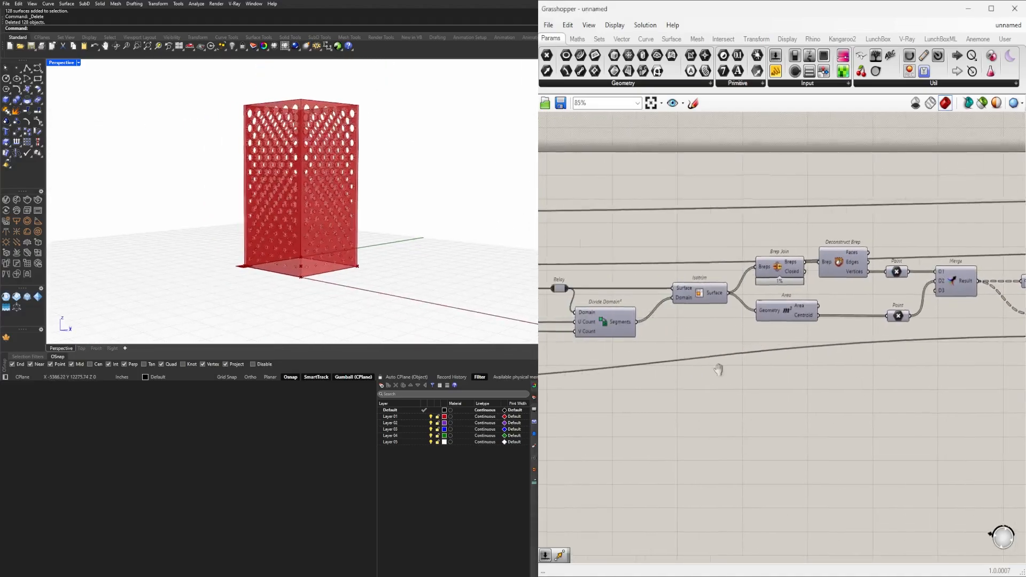
{"action": "right_click_drag", "start_coordinate": [720, 369], "coordinate": [943, 365]}
{"action": "right_click_drag", "start_coordinate": [711, 370], "coordinate": [909, 367]}
{"action": "right_click_drag", "start_coordinate": [740, 380], "coordinate": [891, 377]}
{"action": "scroll", "coordinate": [697, 378], "scroll_direction": "up", "scroll_amount": 5}
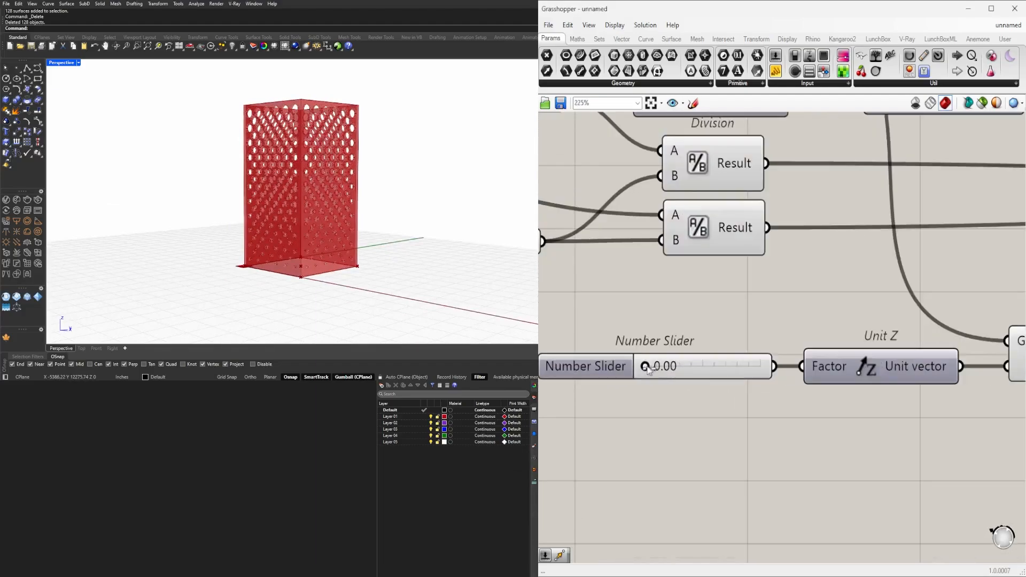
{"action": "left_click_drag", "start_coordinate": [710, 366], "coordinate": [736, 368]}
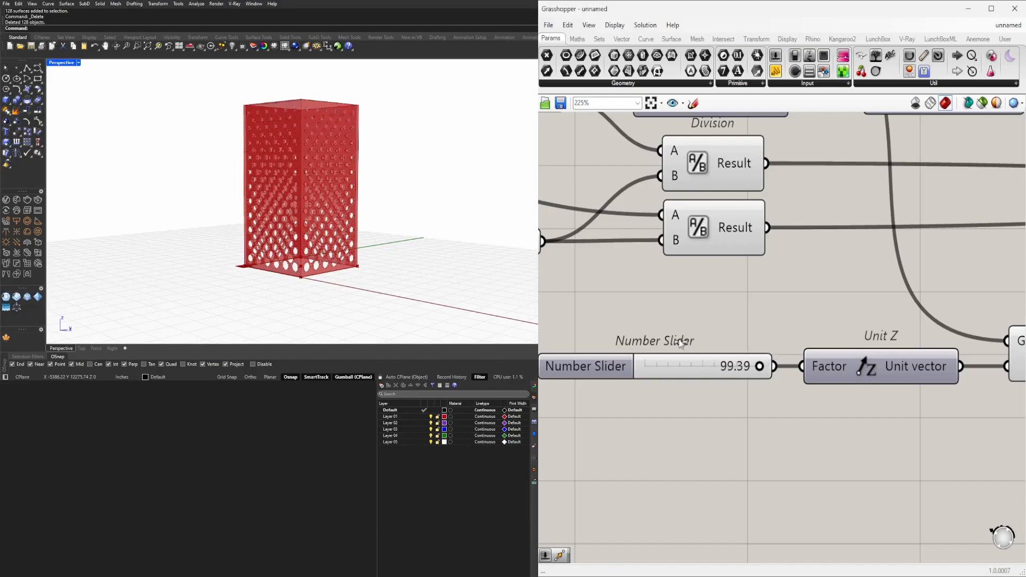
{"action": "left_click_drag", "start_coordinate": [679, 342], "coordinate": [657, 360]}
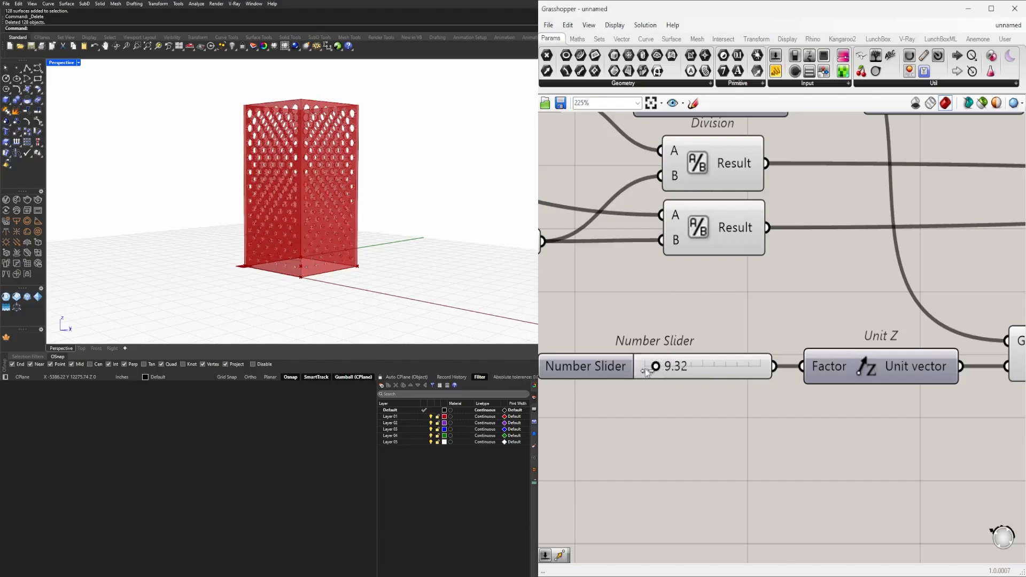
- Move the attractor line's Number Slider, Unit Z and Move components together to the right on the canvas, below the Extrude component
{"action": "right_click_drag", "start_coordinate": [376, 194], "coordinate": [353, 257]}
{"action": "scroll", "coordinate": [776, 283], "scroll_direction": "down", "scroll_amount": 5}
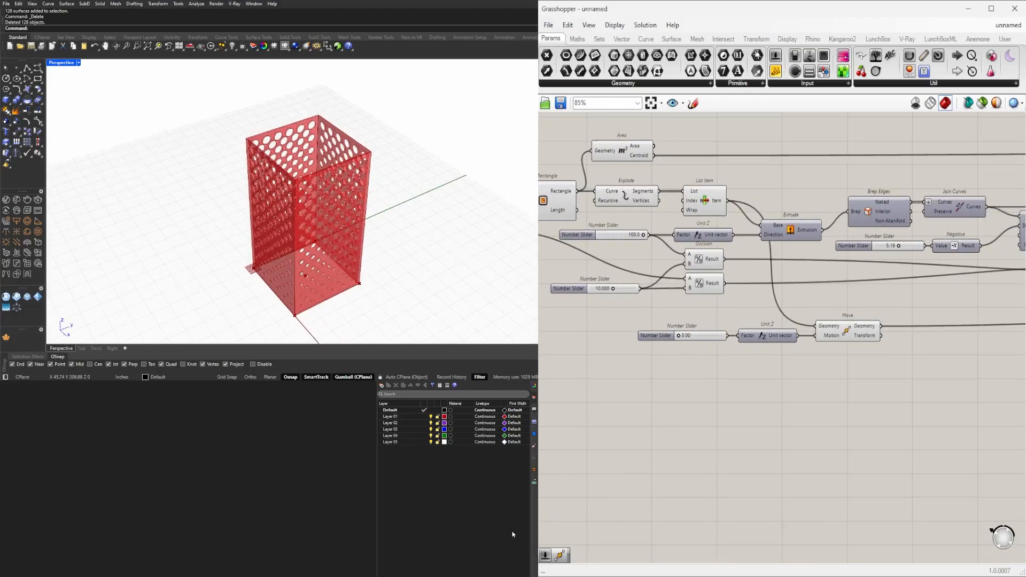
{"action": "scroll", "coordinate": [934, 323], "scroll_direction": "down", "scroll_amount": 4}
{"action": "right_click_drag", "start_coordinate": [934, 323], "coordinate": [800, 327]}
{"action": "left_click_drag", "start_coordinate": [800, 369], "coordinate": [659, 327]}
{"action": "scroll", "coordinate": [754, 336], "scroll_direction": "up", "scroll_amount": 3}
{"action": "left_click_drag", "start_coordinate": [754, 335], "coordinate": [839, 313]}
{"action": "left_click", "coordinate": [820, 275]}
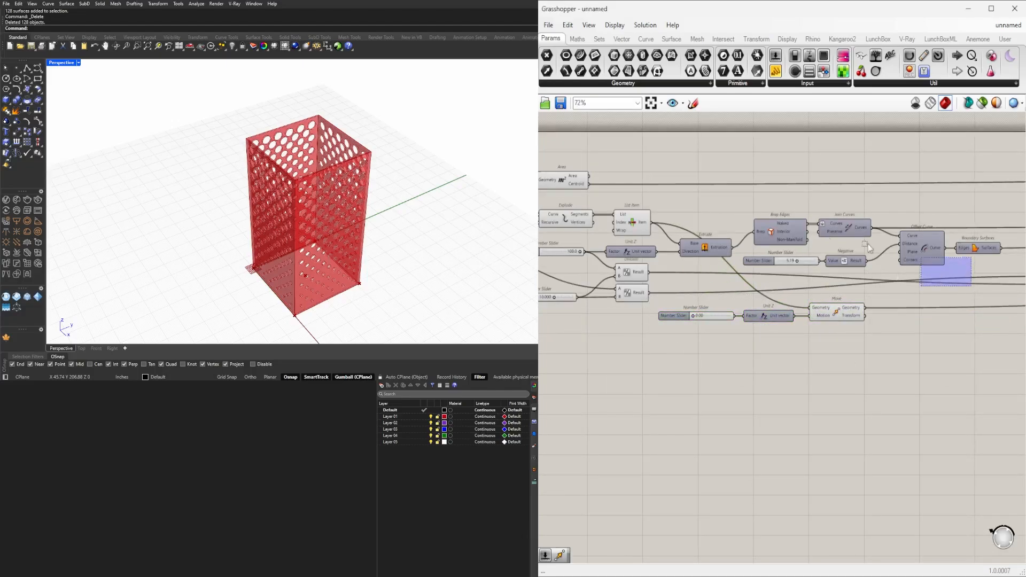
- Try to shift the components from Extrude through Boundary Surfaces farther away from List Item, and undo the shift
{"action": "left_click_drag", "start_coordinate": [867, 243], "coordinate": [692, 215]}
{"action": "left_click_drag", "start_coordinate": [719, 247], "coordinate": [791, 247]}
{"action": "left_click", "coordinate": [844, 195]}
{"action": "scroll", "coordinate": [846, 194], "scroll_direction": "down", "scroll_amount": 3}
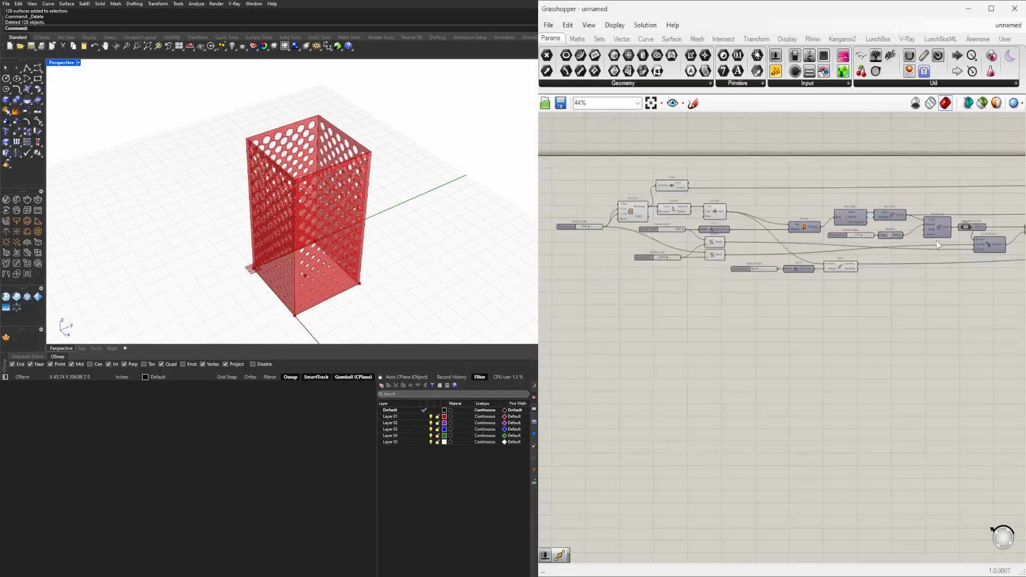
{"action": "scroll", "coordinate": [801, 262], "scroll_direction": "up", "scroll_amount": 3}
{"action": "right_click_drag", "start_coordinate": [936, 240], "coordinate": [886, 284]}
{"action": "key", "text": "ctrl+z"}
- Select Extrude and all components downstream of it and shift them together to widen the gap after List Item
{"action": "scroll", "coordinate": [793, 284], "scroll_direction": "down", "scroll_amount": 3}
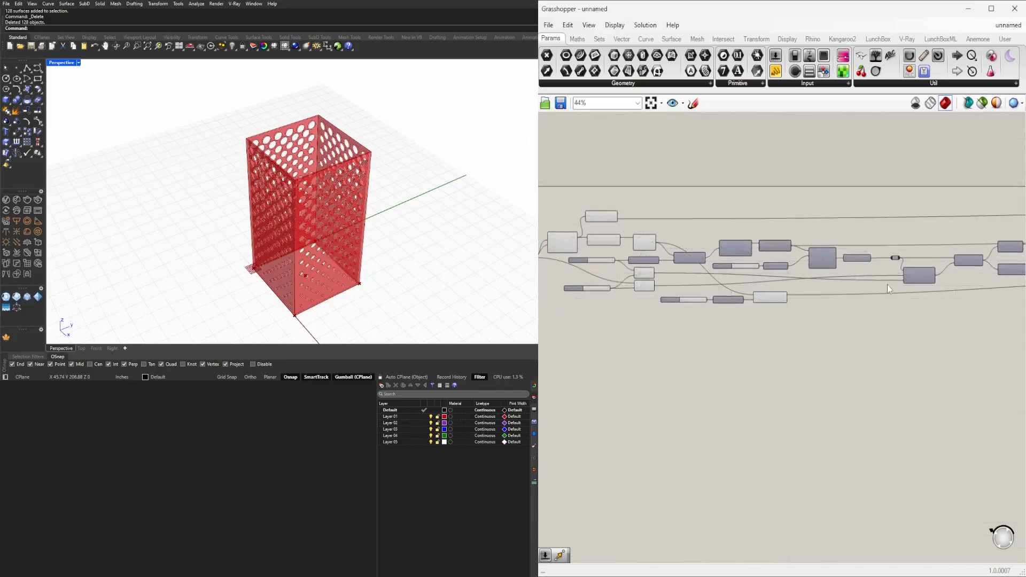
{"action": "scroll", "coordinate": [886, 284], "scroll_direction": "down", "scroll_amount": 5}
{"action": "left_click_drag", "start_coordinate": [980, 335], "coordinate": [740, 243]}
{"action": "scroll", "coordinate": [676, 307], "scroll_direction": "up", "scroll_amount": 6}
{"action": "left_click_drag", "start_coordinate": [920, 303], "coordinate": [699, 189], "text": "shift"}
{"action": "right_click_drag", "start_coordinate": [642, 238], "coordinate": [889, 297]}
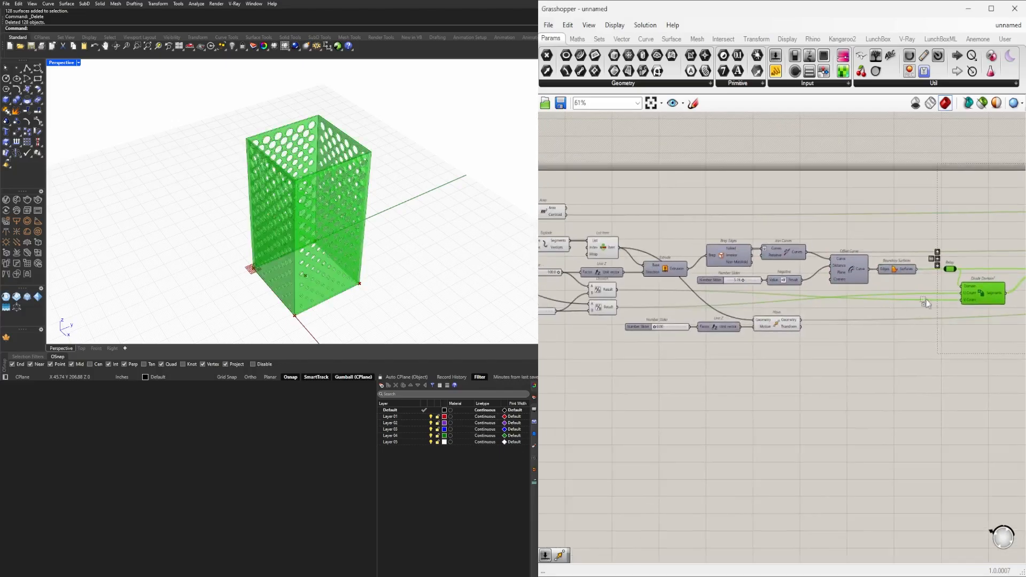
{"action": "left_click_drag", "start_coordinate": [935, 303], "coordinate": [705, 234], "text": "shift"}
{"action": "left_click_drag", "start_coordinate": [731, 252], "coordinate": [787, 252]}
{"action": "left_click", "coordinate": [709, 236]}
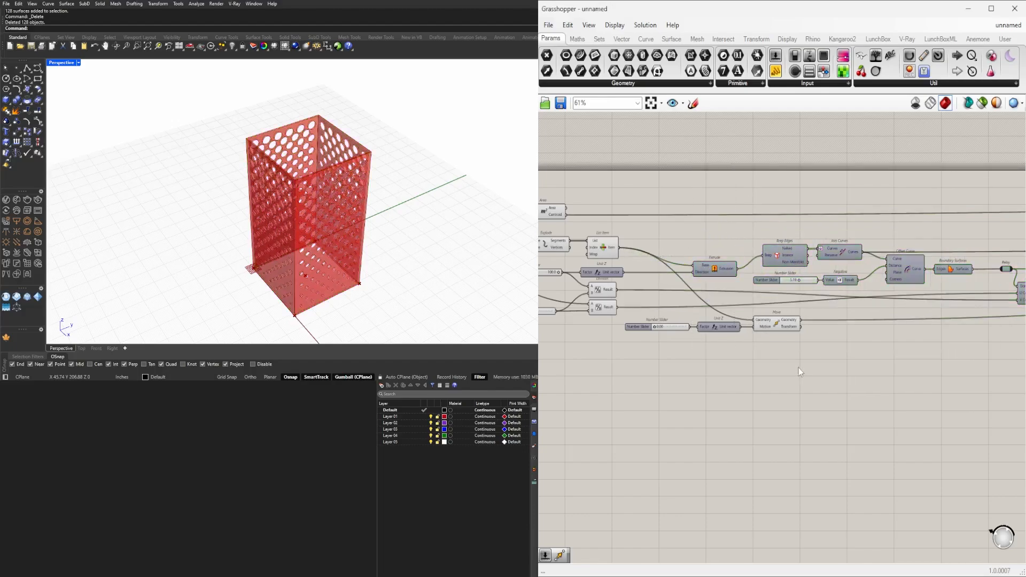
- Reposition the attractor line's Move cluster below the Division components and line up its Number Slider and Unit Z with Move's Motion input
{"action": "left_click_drag", "start_coordinate": [798, 367], "coordinate": [622, 316]}
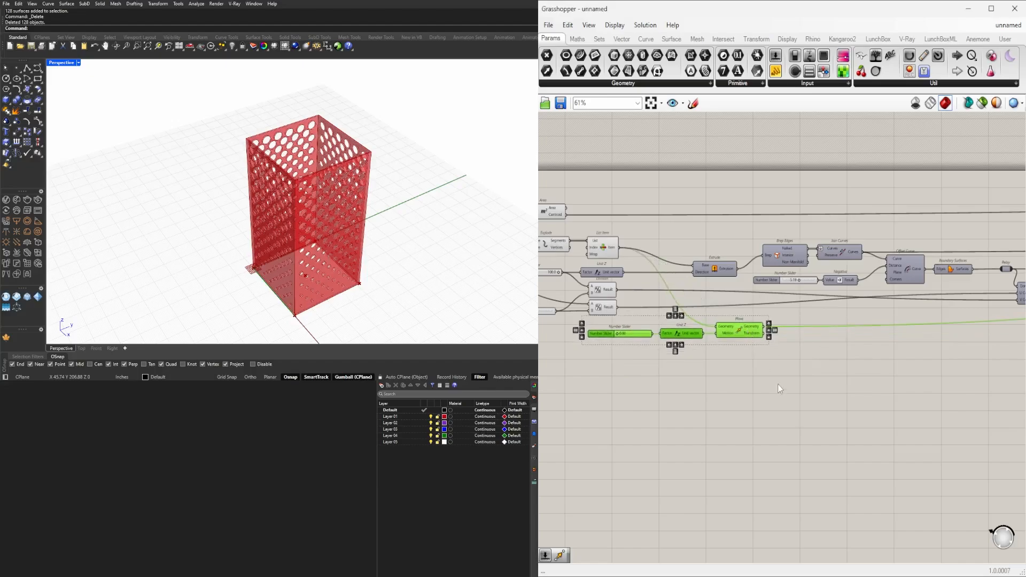
{"action": "right_click_drag", "start_coordinate": [694, 365], "coordinate": [710, 354]}
{"action": "scroll", "coordinate": [720, 313], "scroll_direction": "up", "scroll_amount": 3}
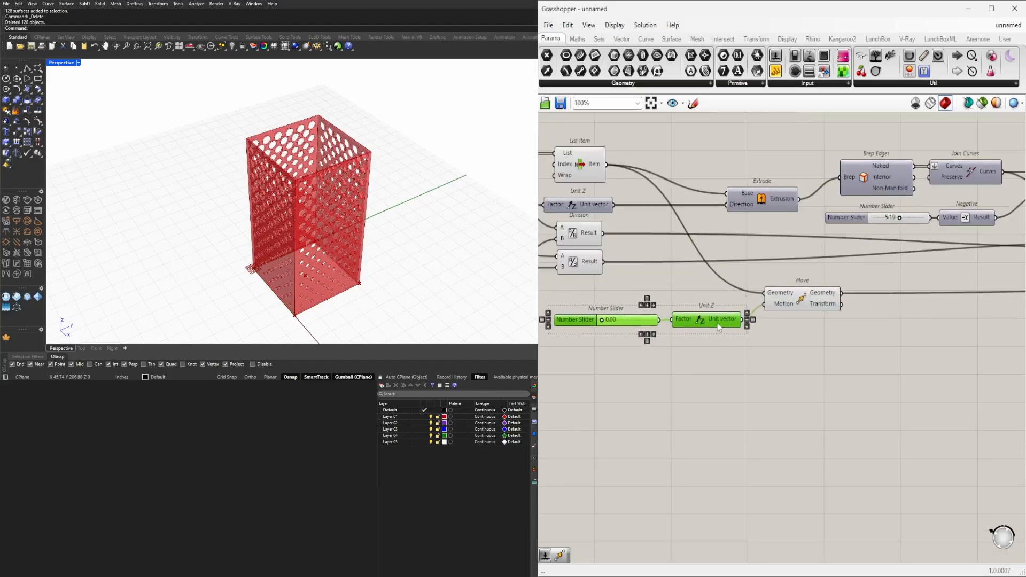
{"action": "left_click", "coordinate": [804, 302]}
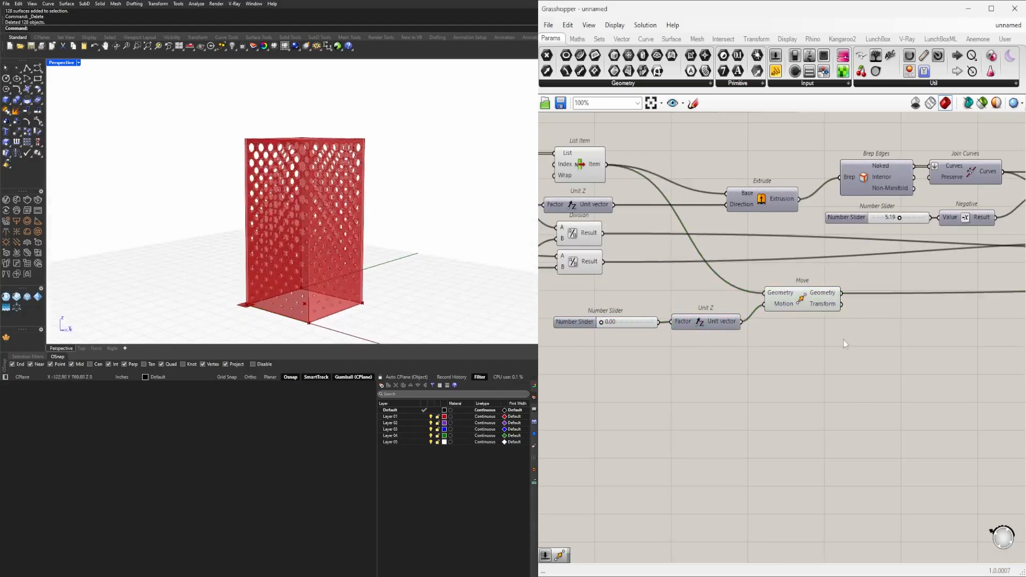
- Turn off the preview of the attractor line's Move component
{"action": "left_click_drag", "start_coordinate": [843, 340], "coordinate": [669, 270]}
{"action": "middle_click", "coordinate": [717, 262]}
{"action": "left_click", "coordinate": [737, 241]}
{"action": "left_click", "coordinate": [925, 331]}
{"action": "scroll", "coordinate": [927, 334], "scroll_direction": "down", "scroll_amount": 5}
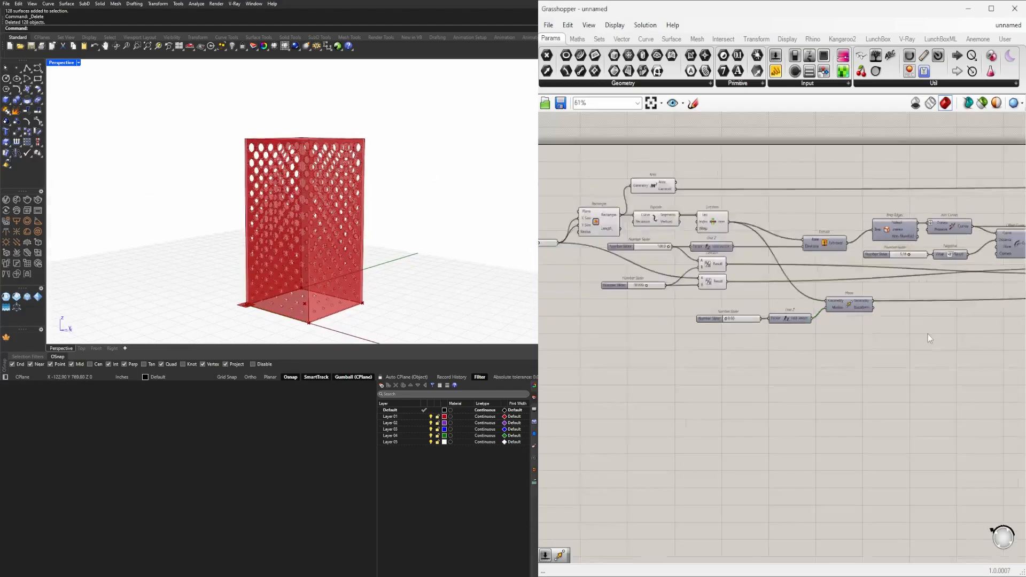
- Select the Merge Faces component and examine its resulting geometry closely at the upper corner of the perforated volume
{"action": "right_click_drag", "start_coordinate": [989, 346], "coordinate": [380, 342]}
{"action": "right_click_drag", "start_coordinate": [898, 322], "coordinate": [677, 341]}
{"action": "scroll", "coordinate": [690, 338], "scroll_direction": "down", "scroll_amount": 2}
{"action": "scroll", "coordinate": [810, 268], "scroll_direction": "up", "scroll_amount": 4}
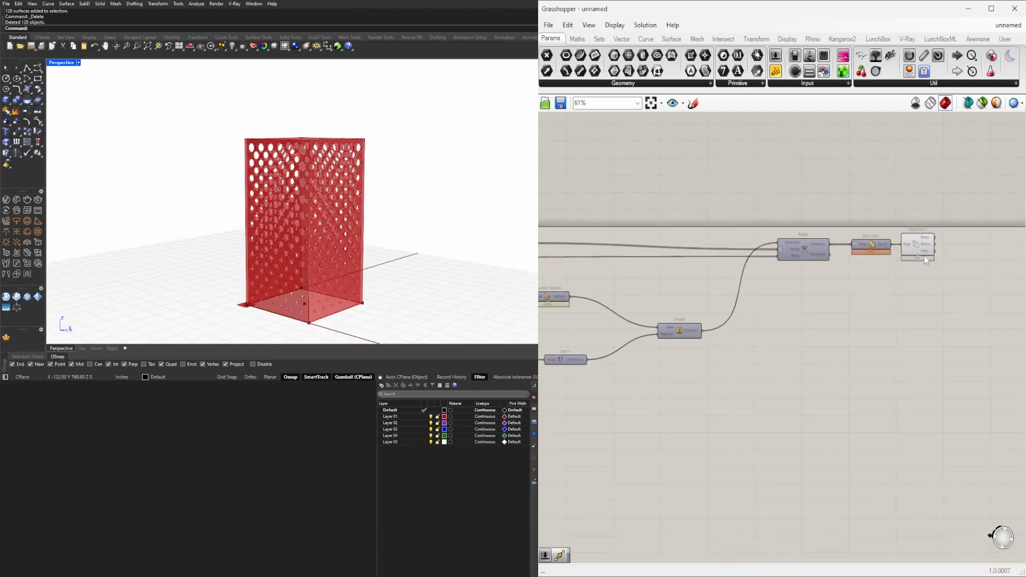
{"action": "left_click", "coordinate": [918, 246]}
{"action": "right_click_drag", "start_coordinate": [925, 271], "coordinate": [783, 314]}
{"action": "scroll", "coordinate": [799, 309], "scroll_direction": "up", "scroll_amount": 1}
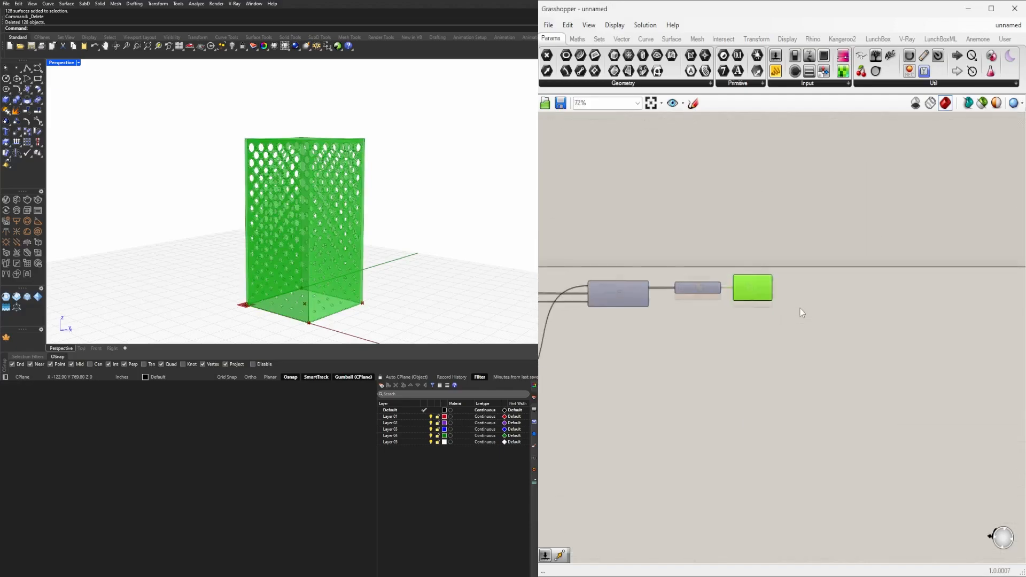
{"action": "scroll", "coordinate": [737, 284], "scroll_direction": "up", "scroll_amount": 4}
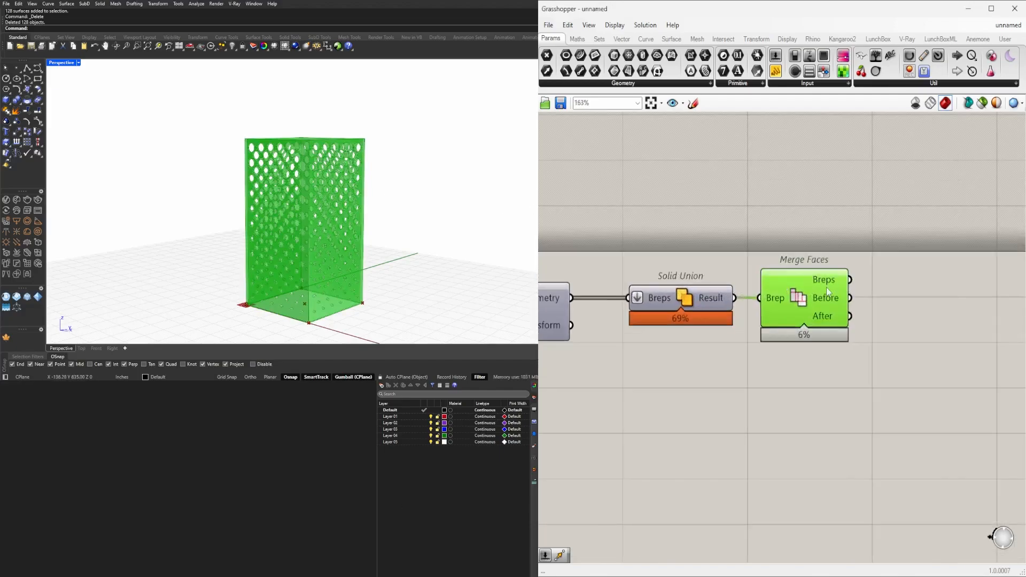
{"action": "left_click", "coordinate": [742, 305]}
{"action": "left_click", "coordinate": [782, 299]}
{"action": "right_click_drag", "start_coordinate": [374, 219], "coordinate": [376, 242]}
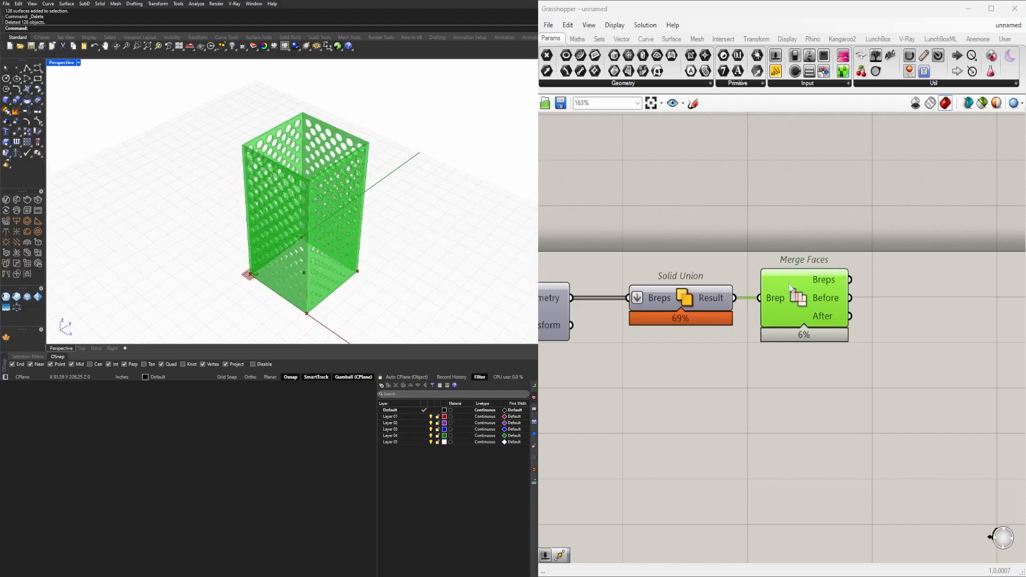
{"action": "scroll", "coordinate": [318, 183], "scroll_direction": "up", "scroll_amount": 10}
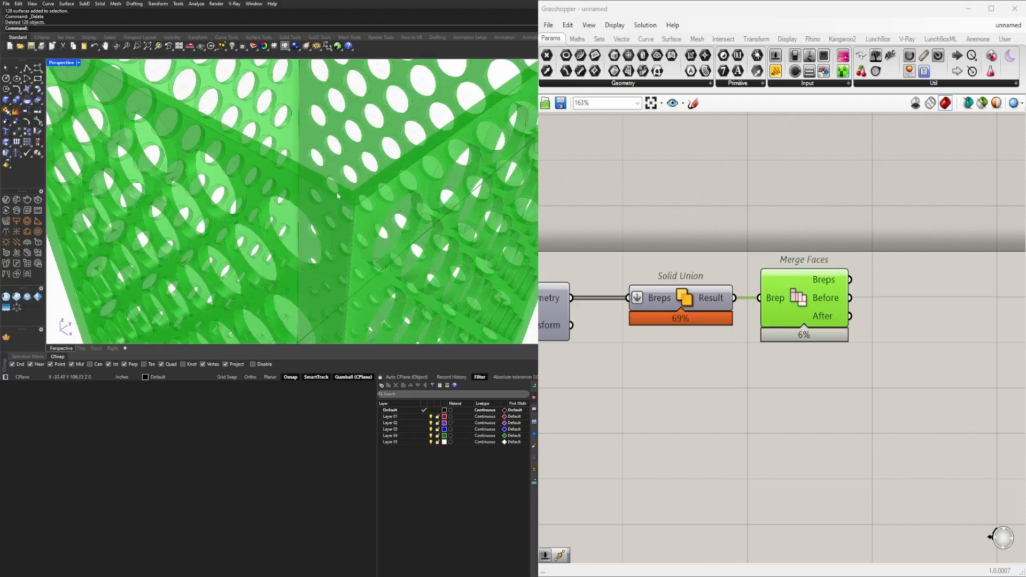
- Add a Custom Preview component and connect Merge Faces' Breps output to its Geometry input
{"action": "scroll", "coordinate": [858, 284], "scroll_direction": "down", "scroll_amount": 3}
{"action": "left_click", "coordinate": [922, 320]}
{"action": "double_click", "coordinate": [922, 321]}
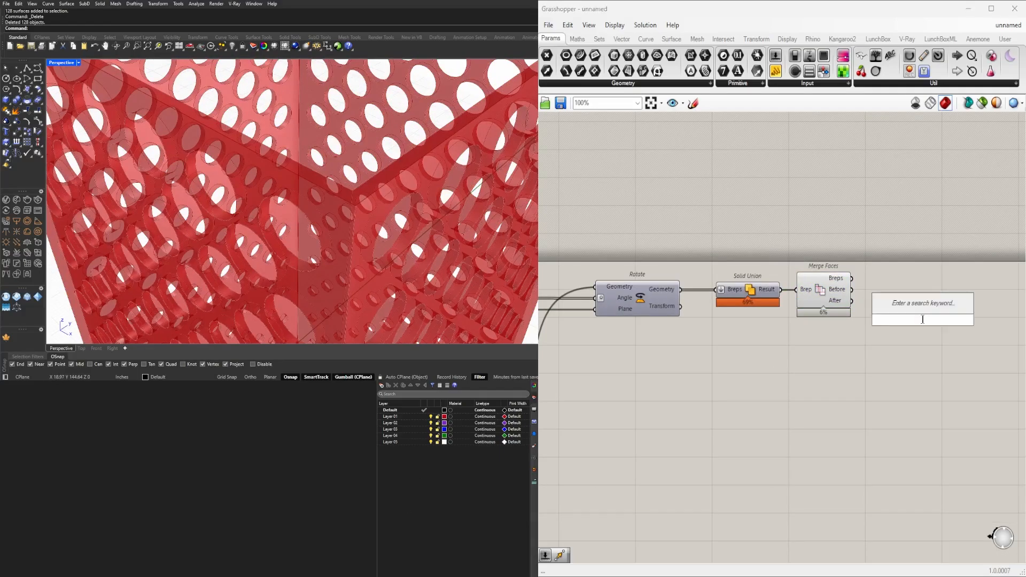
{"action": "type", "text": "CUST"}
{"action": "left_click", "coordinate": [920, 292]}
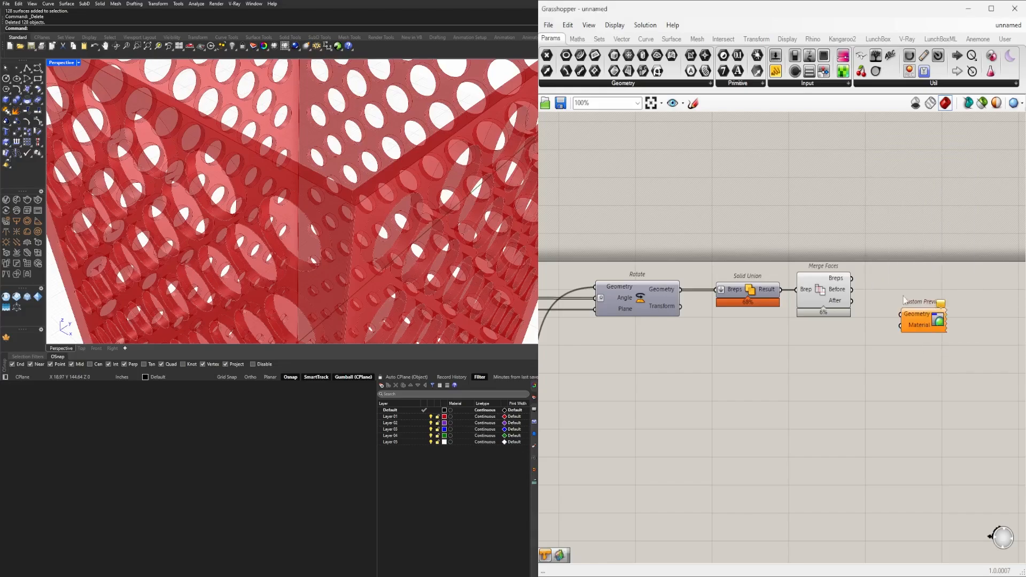
{"action": "left_click_drag", "start_coordinate": [895, 323], "coordinate": [899, 315]}
{"action": "scroll", "coordinate": [743, 391], "scroll_direction": "down", "scroll_amount": 4}
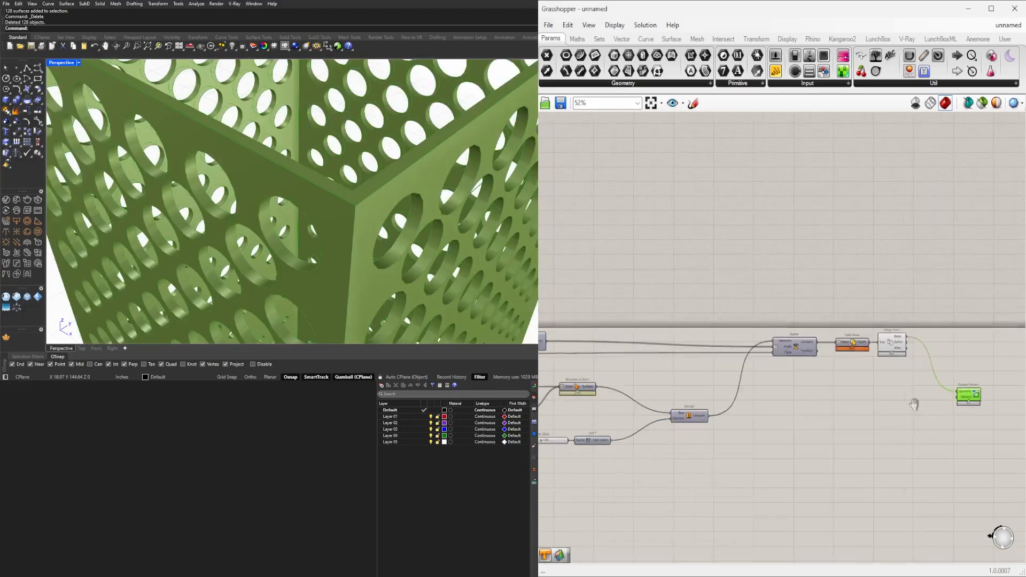
- Add a Colour Picker, connect it to Custom Preview's Material input and place it beside the Custom Preview component
{"action": "scroll", "coordinate": [789, 355], "scroll_direction": "up", "scroll_amount": 3}
{"action": "double_click", "coordinate": [790, 354]}
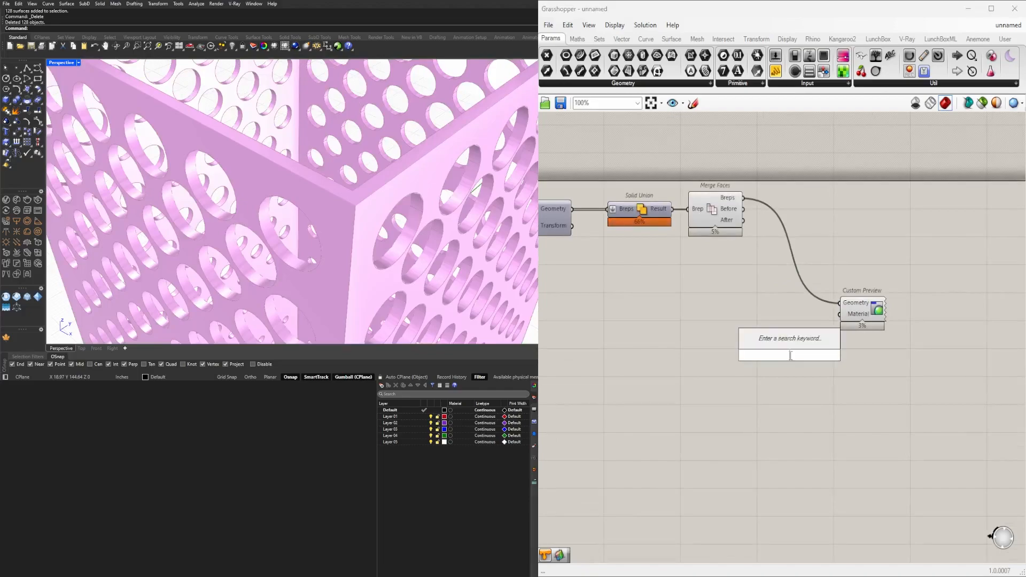
{"action": "type", "text": "COLO"}
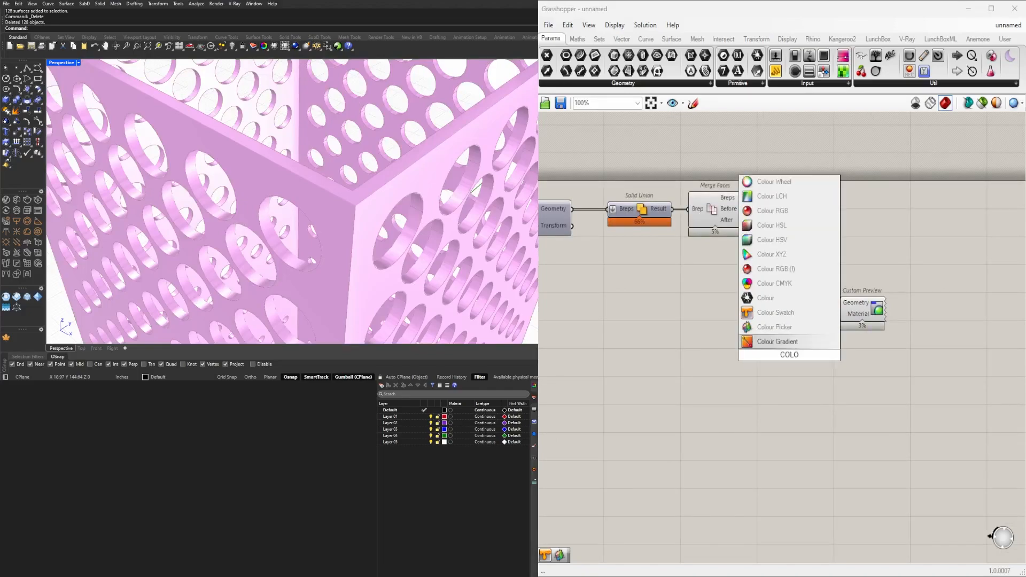
{"action": "key", "text": "Up"}
{"action": "key", "text": "Return"}
{"action": "left_click_drag", "start_coordinate": [827, 353], "coordinate": [760, 348]}
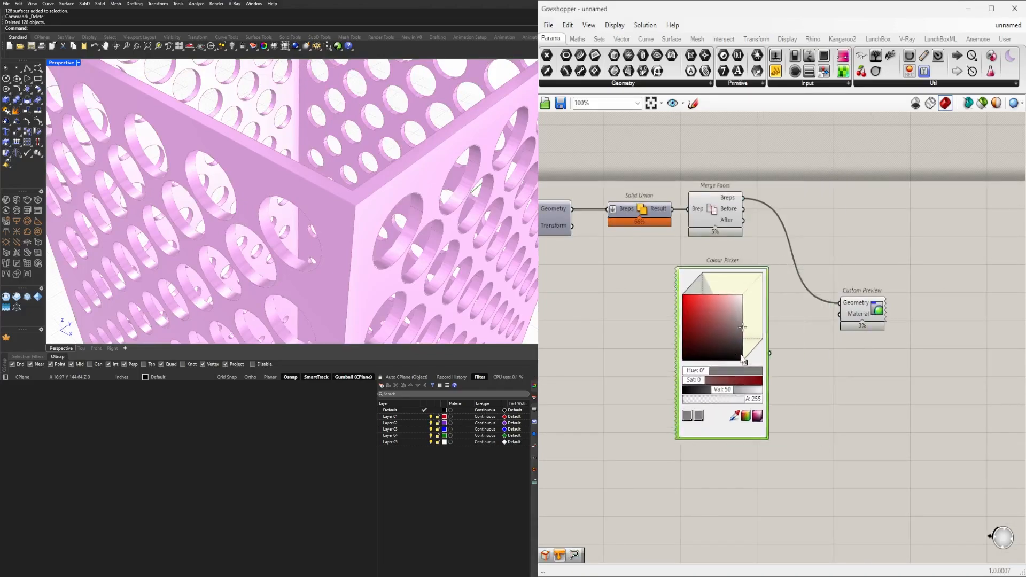
{"action": "left_click_drag", "start_coordinate": [834, 312], "coordinate": [836, 314]}
{"action": "left_click_drag", "start_coordinate": [749, 333], "coordinate": [977, 297]}
- Set the Colour Picker to an orange with hue 13°, saturation 83 and value 100
{"action": "right_click_drag", "start_coordinate": [977, 297], "coordinate": [871, 303]}
{"action": "scroll", "coordinate": [871, 304], "scroll_direction": "up", "scroll_amount": 1}
{"action": "scroll", "coordinate": [872, 306], "scroll_direction": "up", "scroll_amount": 1}
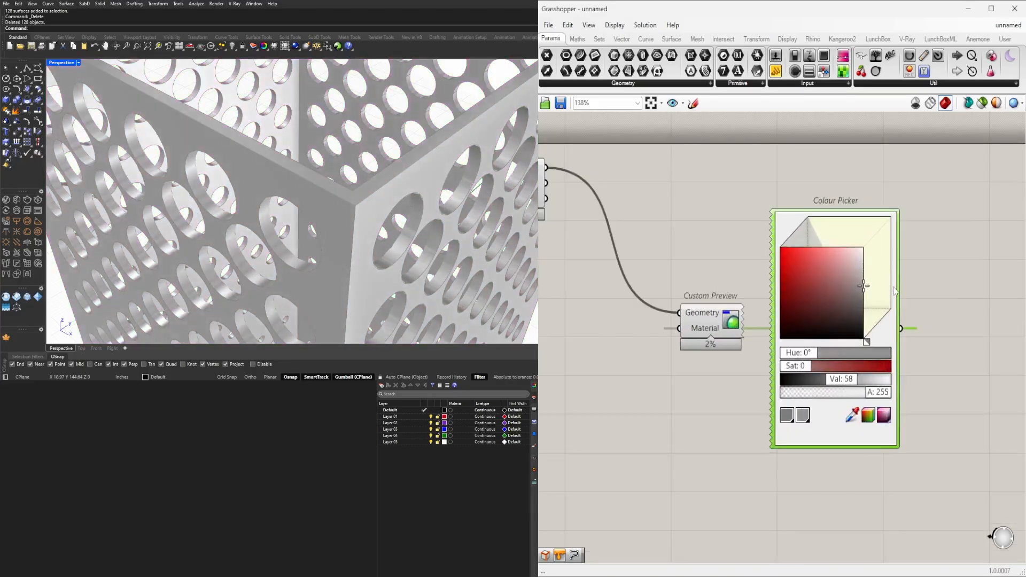
{"action": "left_click_drag", "start_coordinate": [850, 269], "coordinate": [822, 251]}
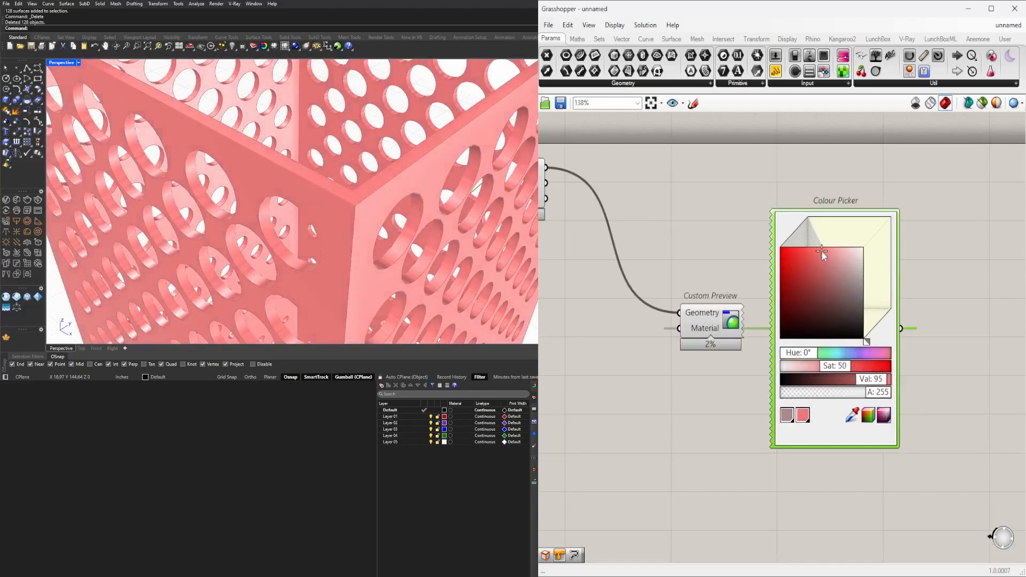
{"action": "mouse_move", "coordinate": [808, 355]}
{"action": "left_mouse_down"}
{"action": "mouse_move", "coordinate": [819, 357]}
{"action": "mouse_move", "coordinate": [811, 359]}
{"action": "left_mouse_up"}
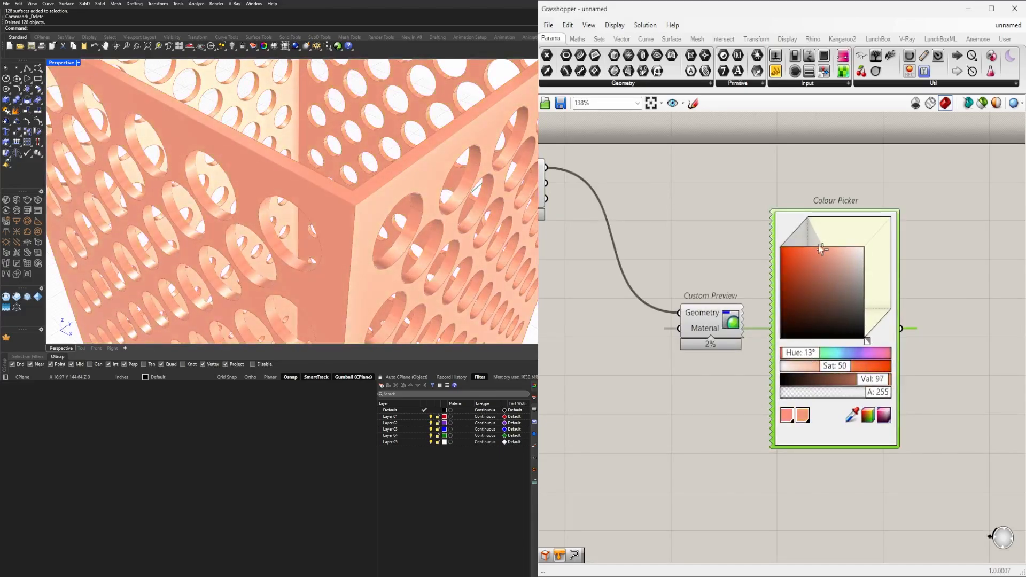
{"action": "left_click_drag", "start_coordinate": [818, 246], "coordinate": [788, 230]}
- Try a panel border offset of 3.23 on the slider feeding Negative
{"action": "scroll", "coordinate": [465, 179], "scroll_direction": "down", "scroll_amount": 10}
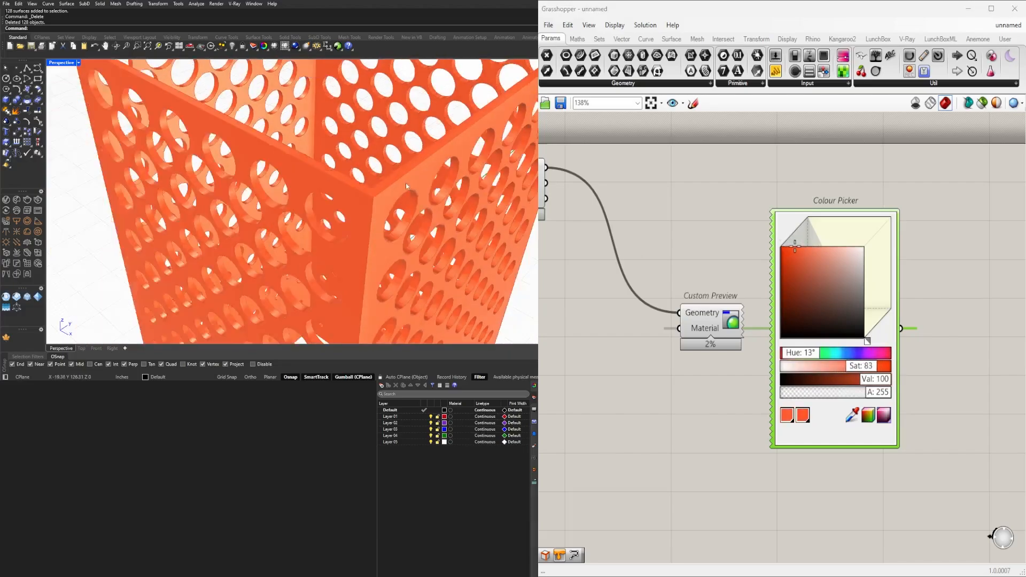
{"action": "right_click_drag", "start_coordinate": [482, 183], "coordinate": [426, 222]}
{"action": "scroll", "coordinate": [221, 213], "scroll_direction": "up", "scroll_amount": 10}
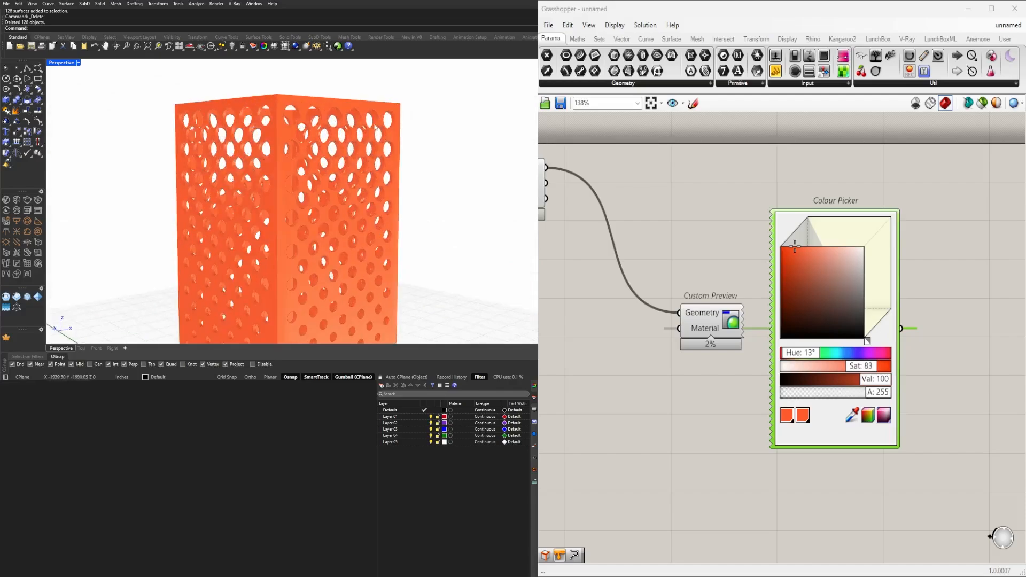
{"action": "right_click_drag", "start_coordinate": [220, 214], "coordinate": [262, 153]}
{"action": "scroll", "coordinate": [313, 126], "scroll_direction": "down", "scroll_amount": 5}
{"action": "scroll", "coordinate": [267, 160], "scroll_direction": "up", "scroll_amount": 8}
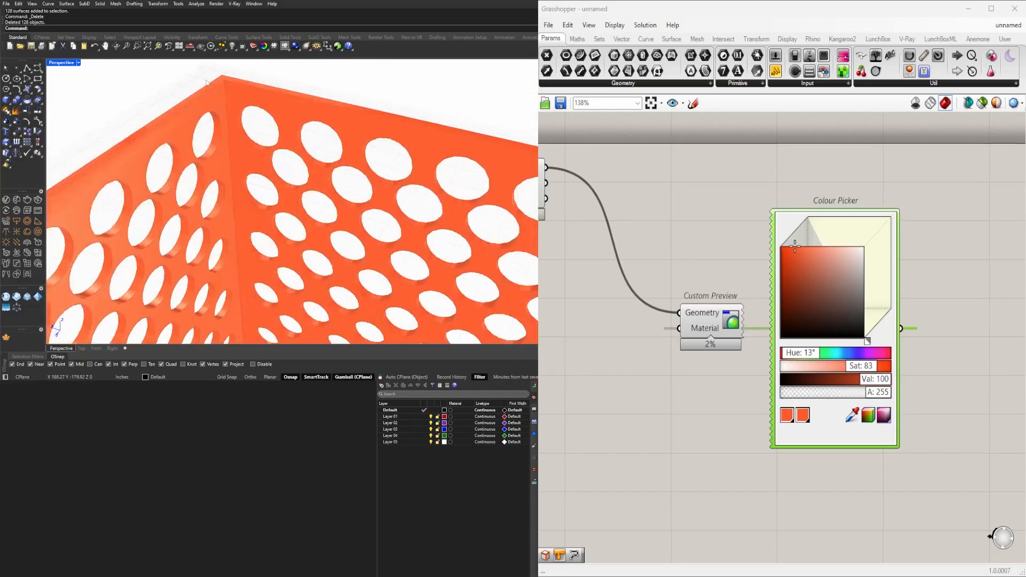
{"action": "right_click_drag", "start_coordinate": [623, 267], "coordinate": [856, 247]}
{"action": "scroll", "coordinate": [856, 248], "scroll_direction": "down", "scroll_amount": 4}
{"action": "right_click_drag", "start_coordinate": [555, 299], "coordinate": [662, 296]}
{"action": "scroll", "coordinate": [792, 312], "scroll_direction": "up", "scroll_amount": 7}
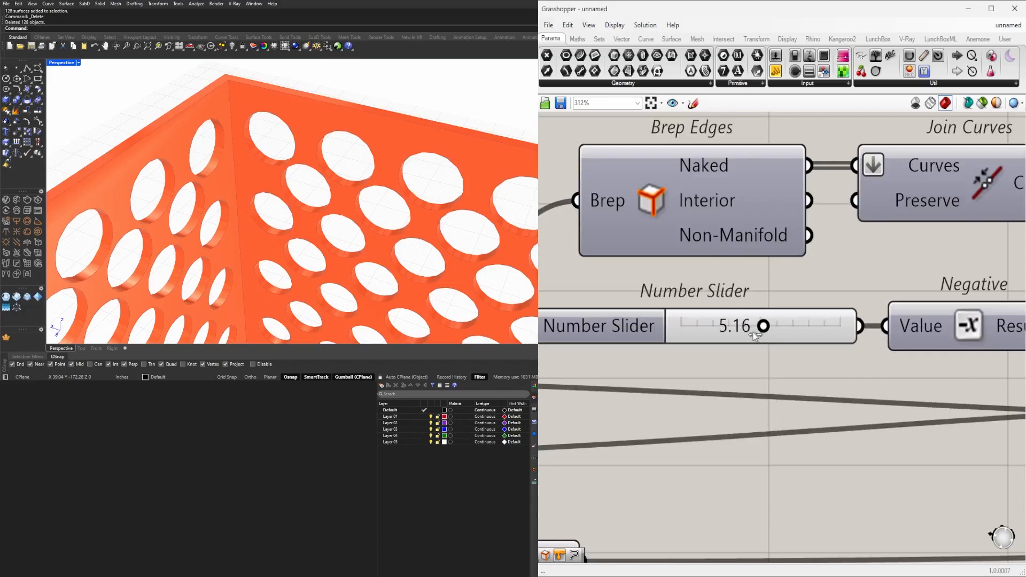
{"action": "left_click_drag", "start_coordinate": [752, 332], "coordinate": [731, 332]}
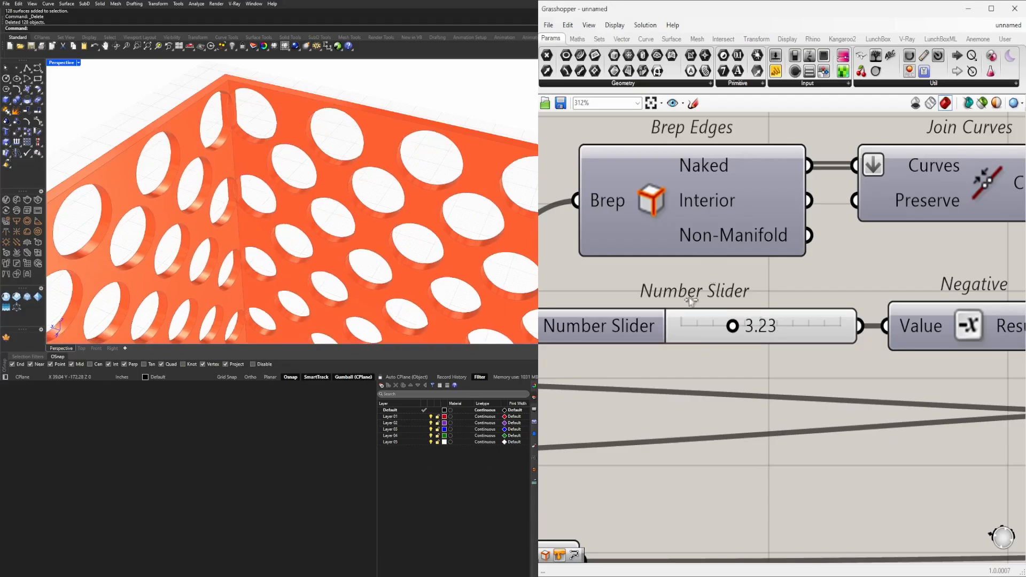
- Set the panel border offset slider feeding Negative to 4.00
{"action": "mouse_move", "coordinate": [326, 189]}
{"action": "right_mouse_down"}
{"action": "mouse_move", "coordinate": [281, 190]}
{"action": "mouse_move", "coordinate": [281, 179]}
{"action": "mouse_move", "coordinate": [400, 169]}
{"action": "mouse_move", "coordinate": [315, 188]}
{"action": "right_mouse_up"}
{"action": "scroll", "coordinate": [282, 178], "scroll_direction": "down", "scroll_amount": 3}
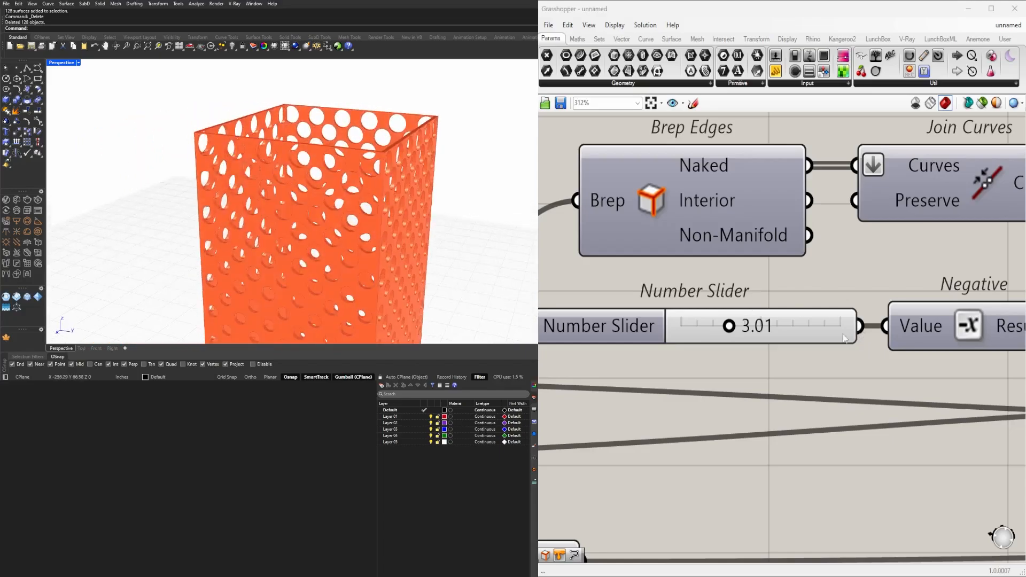
{"action": "double_click", "coordinate": [742, 327]}
{"action": "type", "text": "4"}
{"action": "key", "text": "Return"}
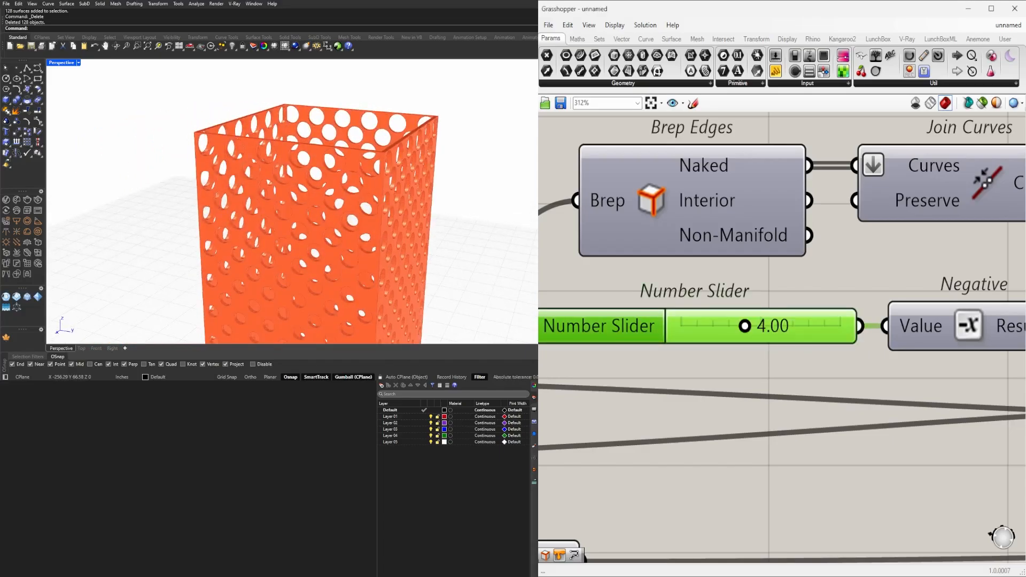
- Set the slider feeding Construct Domain's Domain start input to 0.10 to reduce the minimum hole radius
{"action": "right_click_drag", "start_coordinate": [305, 192], "coordinate": [384, 219]}
{"action": "scroll", "coordinate": [352, 132], "scroll_direction": "down", "scroll_amount": 6}
{"action": "scroll", "coordinate": [869, 274], "scroll_direction": "down", "scroll_amount": 7}
{"action": "right_click_drag", "start_coordinate": [604, 335], "coordinate": [636, 358]}
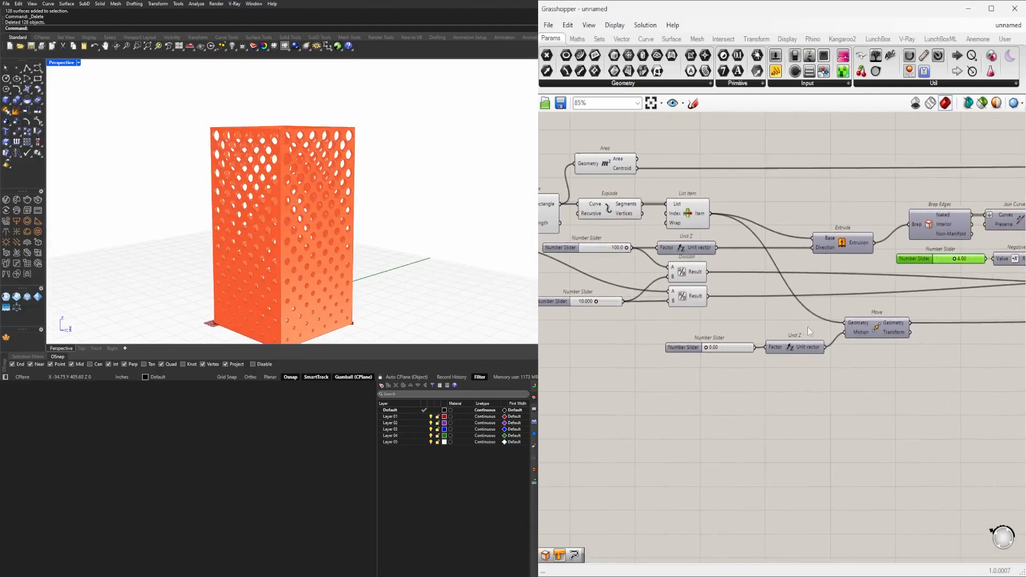
{"action": "scroll", "coordinate": [962, 350], "scroll_direction": "down", "scroll_amount": 2}
{"action": "right_click_drag", "start_coordinate": [983, 347], "coordinate": [756, 326]}
{"action": "scroll", "coordinate": [755, 326], "scroll_direction": "up", "scroll_amount": 6}
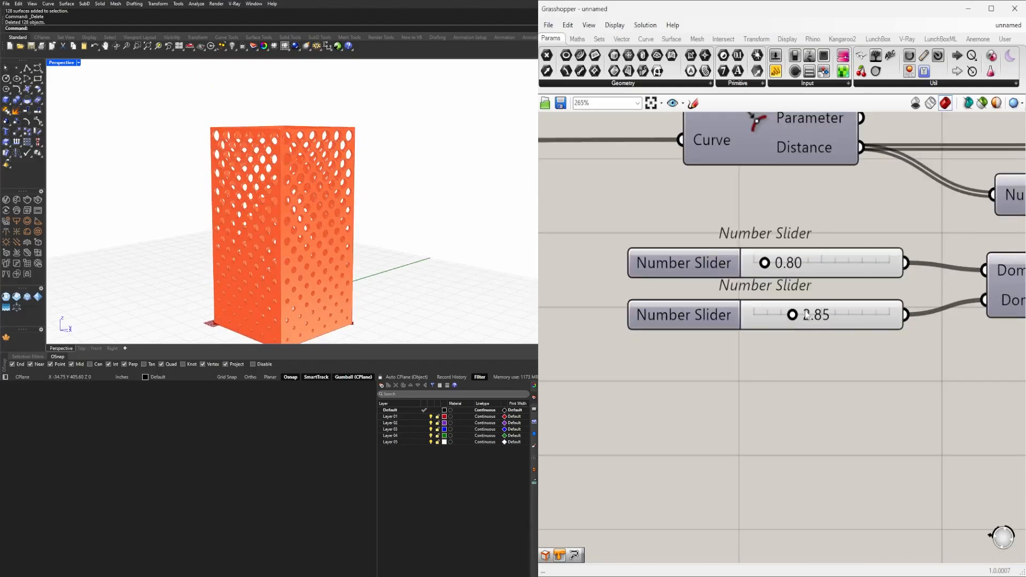
{"action": "double_click", "coordinate": [789, 269]}
{"action": "type", "text": ".1"}
{"action": "key", "text": "Return"}
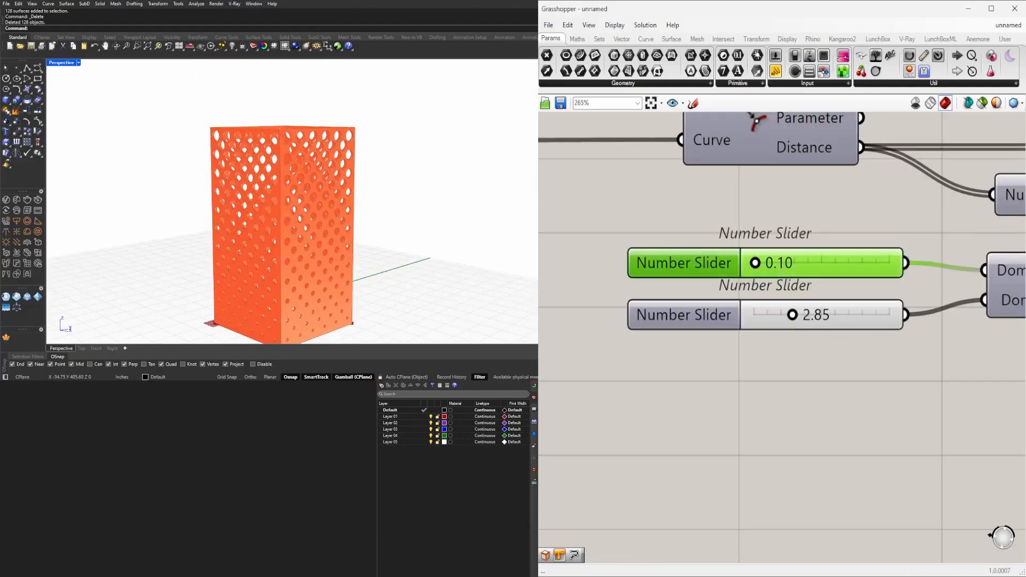
{"action": "right_click_drag", "start_coordinate": [423, 247], "coordinate": [302, 275]}
{"action": "scroll", "coordinate": [717, 318], "scroll_direction": "down", "scroll_amount": 6}
{"action": "right_click_drag", "start_coordinate": [790, 337], "coordinate": [699, 336]}
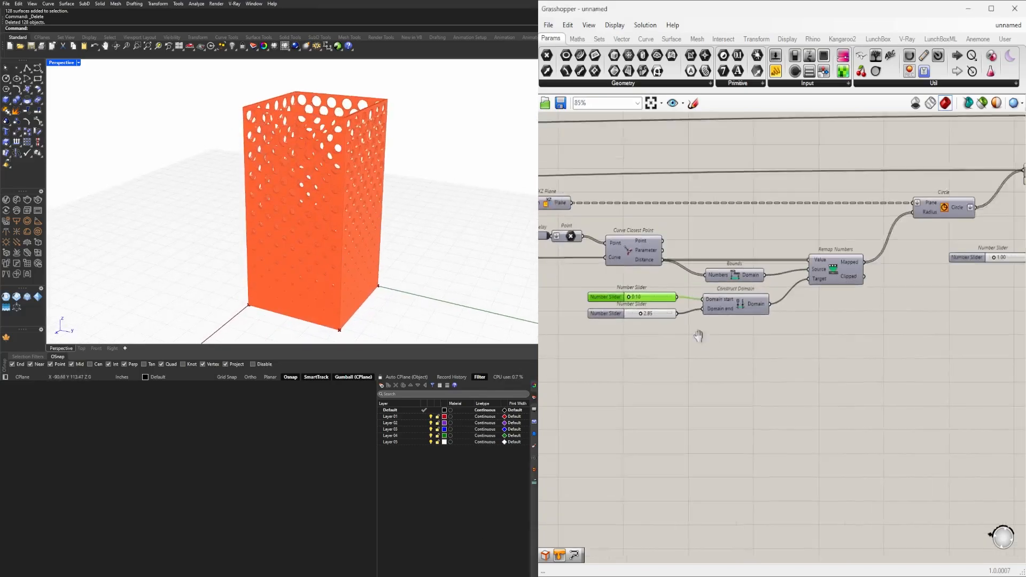
- Select the entire definition and move it slightly lower on the canvas
{"action": "left_click", "coordinate": [755, 362]}
{"action": "scroll", "coordinate": [755, 361], "scroll_direction": "down", "scroll_amount": 6}
{"action": "right_click_drag", "start_coordinate": [755, 362], "coordinate": [833, 349]}
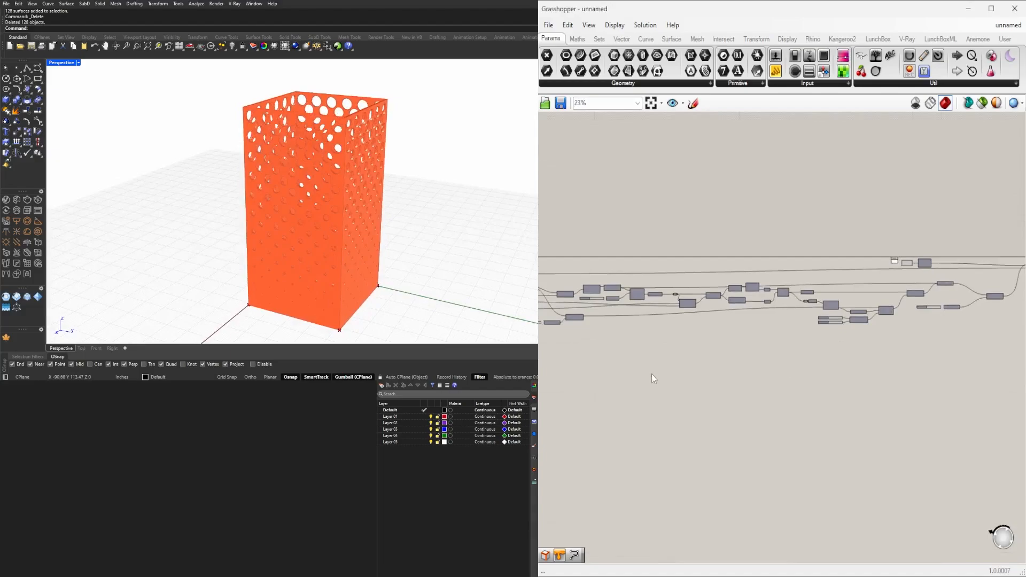
{"action": "scroll", "coordinate": [672, 333], "scroll_direction": "down", "scroll_amount": 3}
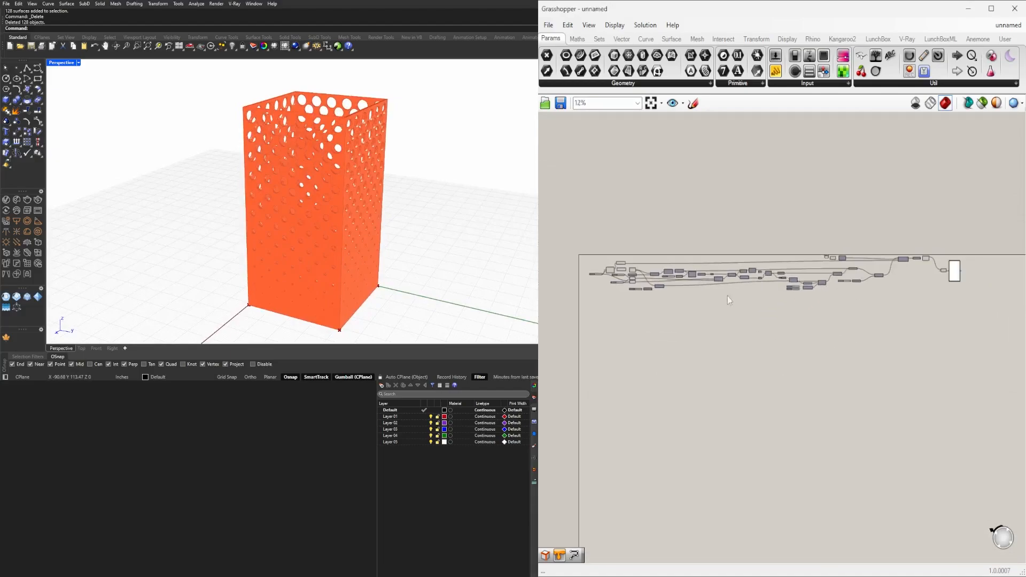
{"action": "left_click_drag", "start_coordinate": [961, 351], "coordinate": [656, 235]}
{"action": "scroll", "coordinate": [656, 235], "scroll_direction": "up", "scroll_amount": 2}
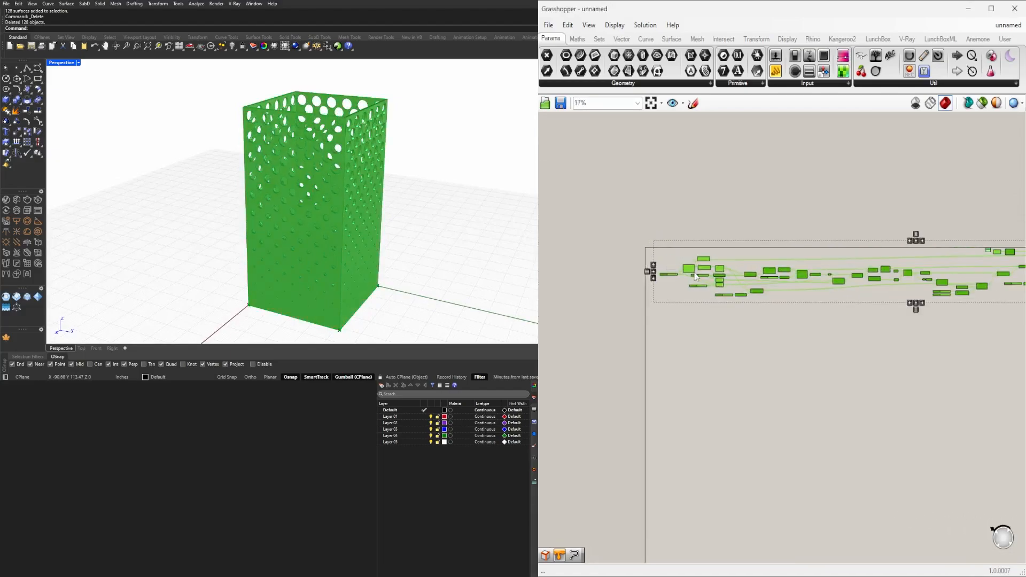
{"action": "left_click_drag", "start_coordinate": [690, 270], "coordinate": [691, 282]}
{"action": "left_click", "coordinate": [829, 282]}
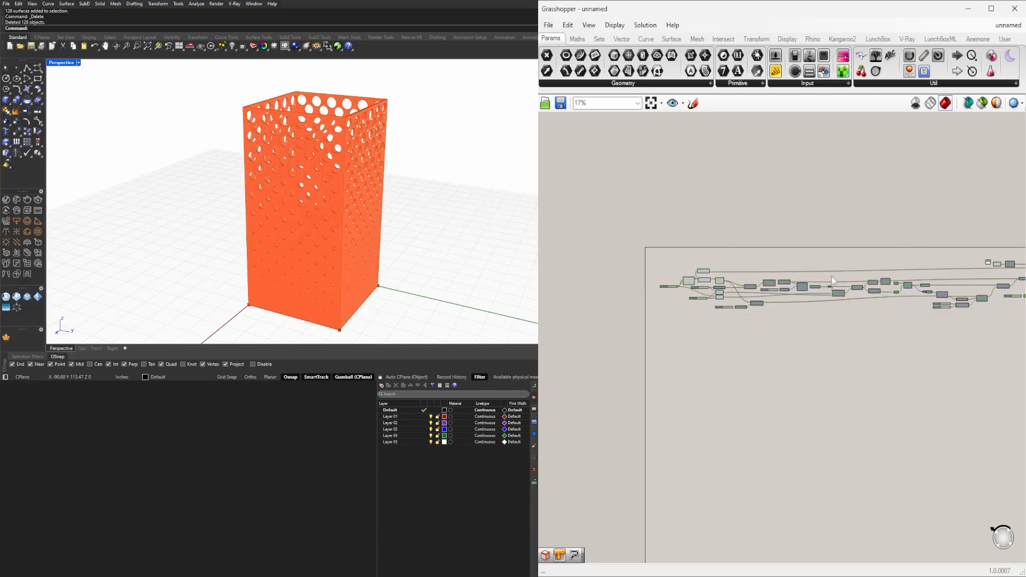
- Move the Colour Picker and Custom Preview pair up into line with the preceding components at the end of the definition
{"action": "scroll", "coordinate": [871, 302], "scroll_direction": "down", "scroll_amount": 2}
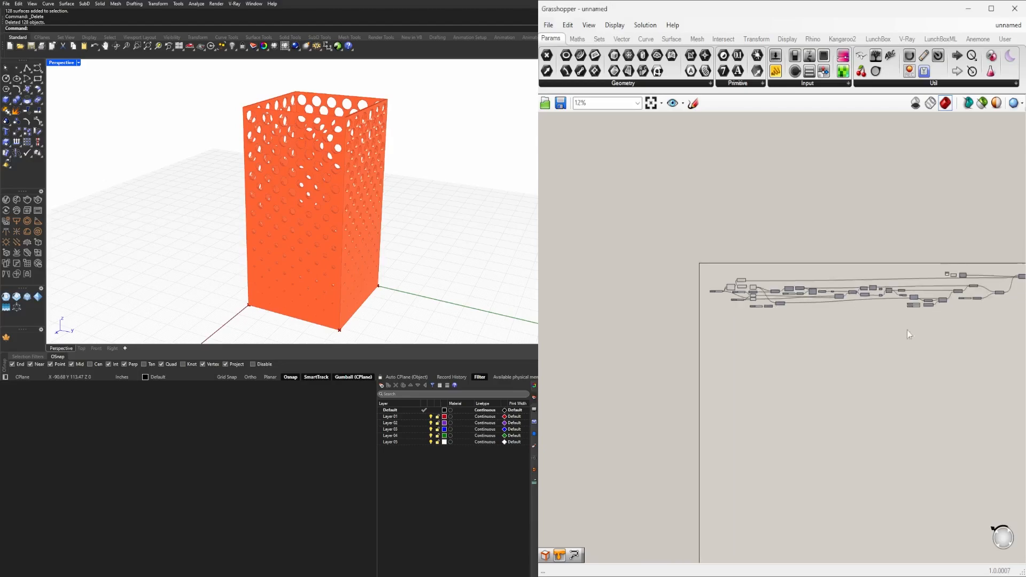
{"action": "left_click_drag", "start_coordinate": [980, 320], "coordinate": [933, 232]}
{"action": "scroll", "coordinate": [941, 278], "scroll_direction": "up", "scroll_amount": 3}
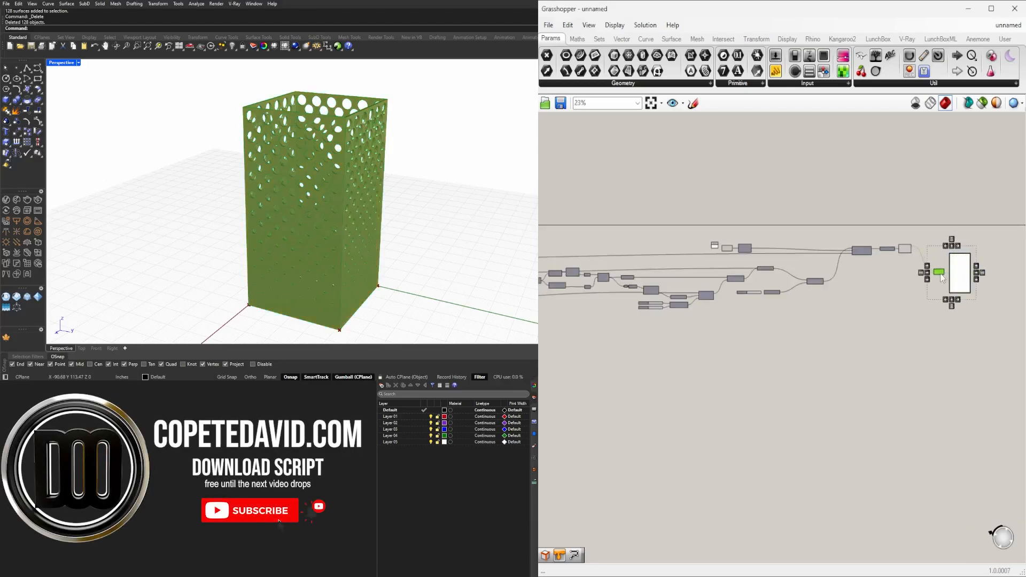
{"action": "left_click", "coordinate": [915, 332]}
{"action": "scroll", "coordinate": [922, 368], "scroll_direction": "down", "scroll_amount": 2}
{"action": "mouse_move", "coordinate": [967, 383]}
{"action": "left_mouse_down"}
{"action": "mouse_move", "coordinate": [584, 272]}
{"action": "mouse_move", "coordinate": [689, 370]}
{"action": "left_mouse_up"}
{"action": "scroll", "coordinate": [737, 378], "scroll_direction": "down", "scroll_amount": 2}
{"action": "right_click_drag", "start_coordinate": [764, 388], "coordinate": [862, 331]}
{"action": "left_click_drag", "start_coordinate": [985, 357], "coordinate": [598, 220]}
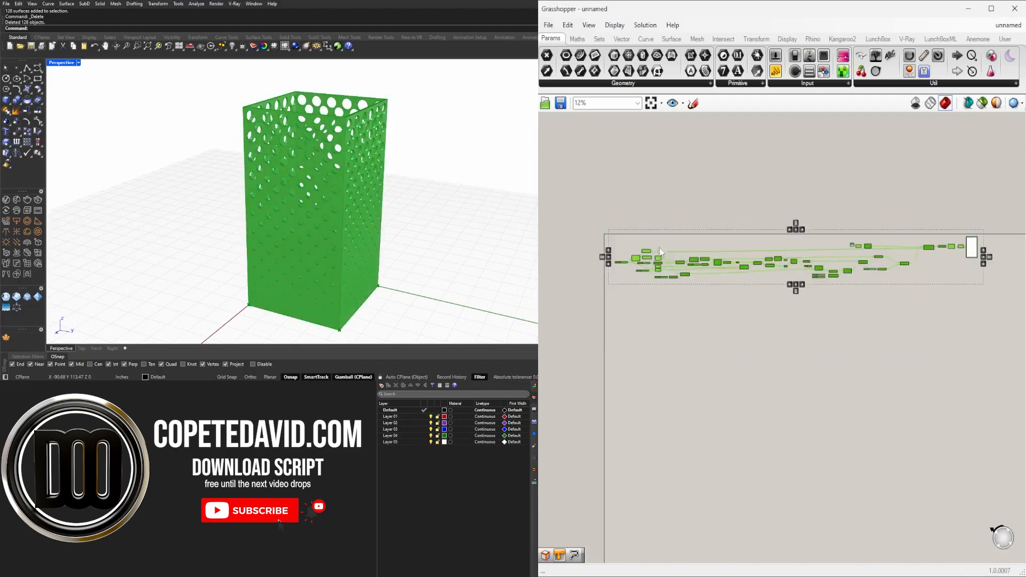
{"action": "scroll", "coordinate": [682, 273], "scroll_direction": "up", "scroll_amount": 3}
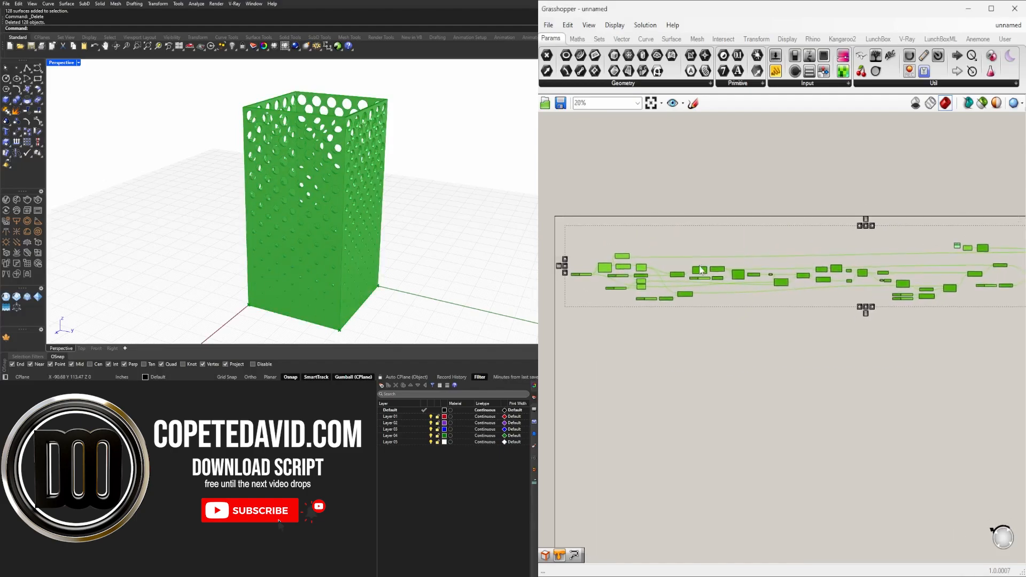
{"action": "left_click", "coordinate": [680, 201]}
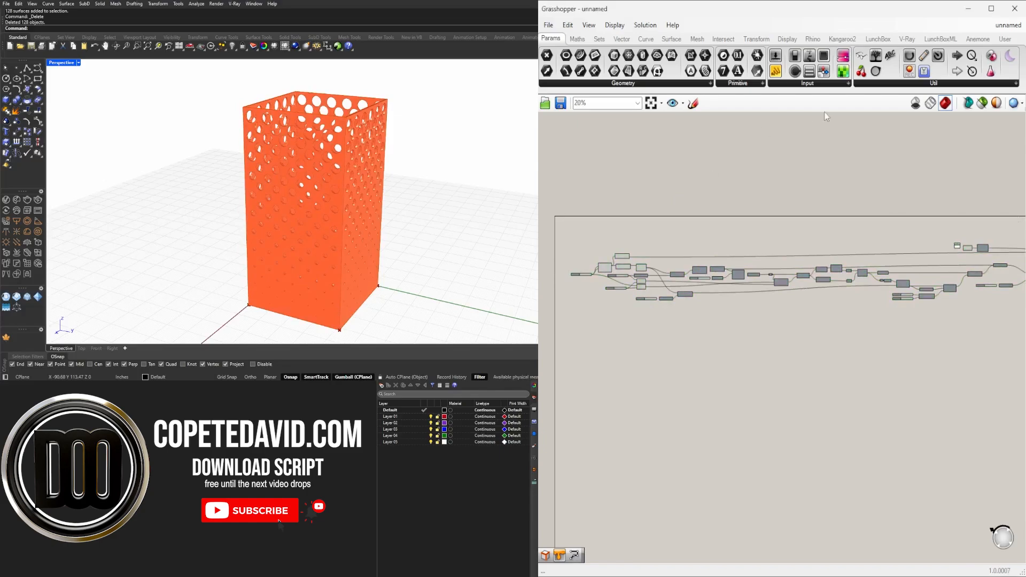
{"action": "mouse_move", "coordinate": [909, 299]}
{"action": "right_mouse_down"}
{"action": "mouse_move", "coordinate": [887, 293]}
{"action": "mouse_move", "coordinate": [884, 315]}
{"action": "mouse_move", "coordinate": [866, 311]}
{"action": "right_mouse_up"}
{"action": "scroll", "coordinate": [889, 309], "scroll_direction": "down", "scroll_amount": 1}
{"action": "scroll", "coordinate": [883, 322], "scroll_direction": "down", "scroll_amount": 1}
{"action": "scroll", "coordinate": [866, 311], "scroll_direction": "down", "scroll_amount": 1}
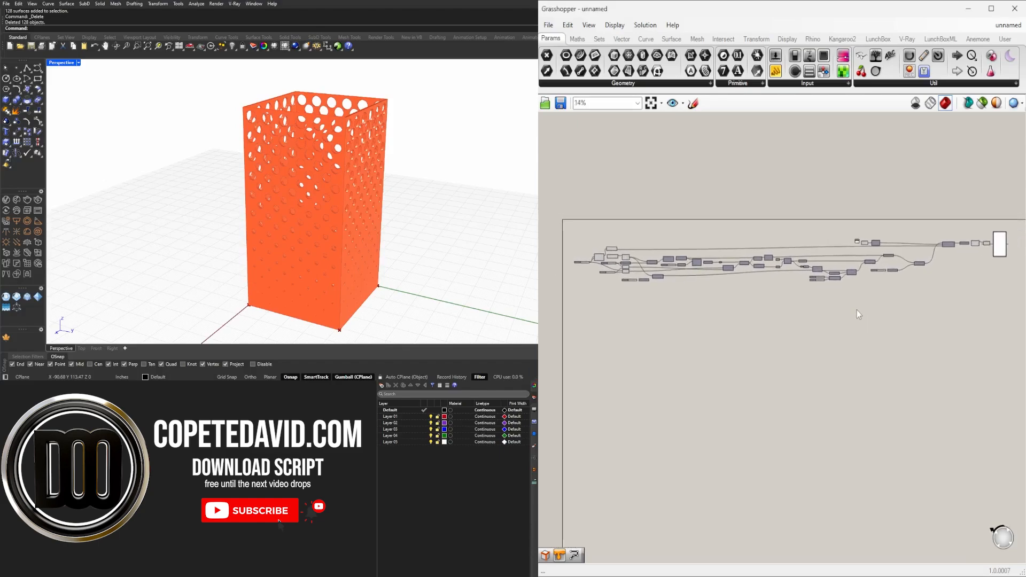
{"action": "scroll", "coordinate": [852, 310], "scroll_direction": "up", "scroll_amount": 1}
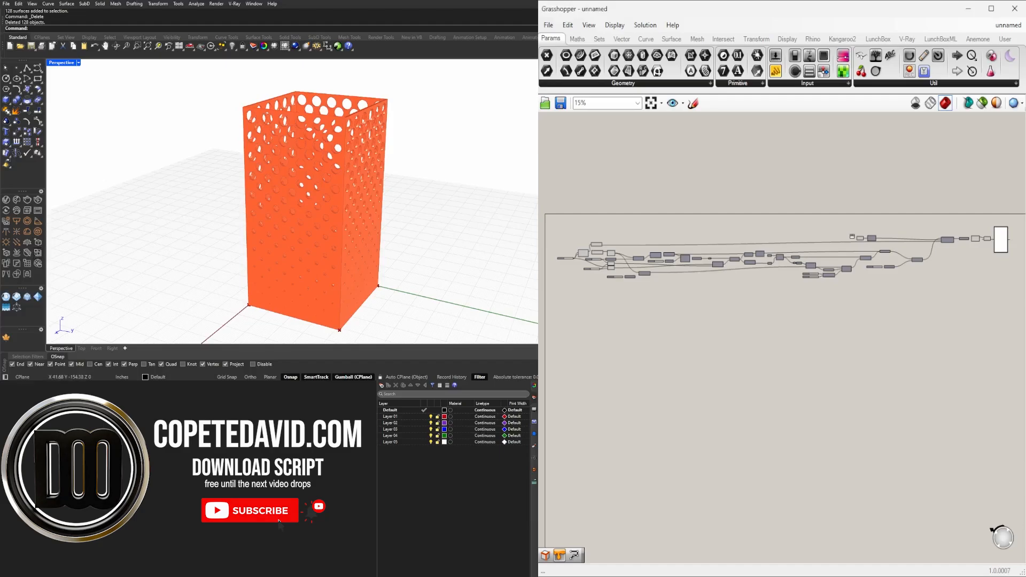
- Rename the slider feeding the Rectangle's X Size and Y Size as SIZE and insert a relay on its output wire
{"action": "right_click", "coordinate": [678, 289]}
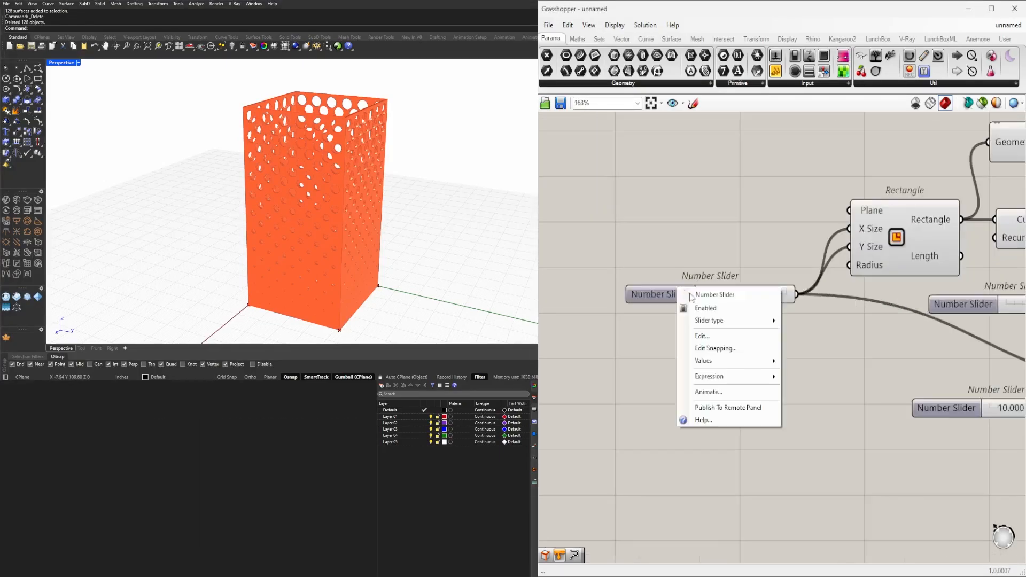
{"action": "type", "text": "SIZ"}
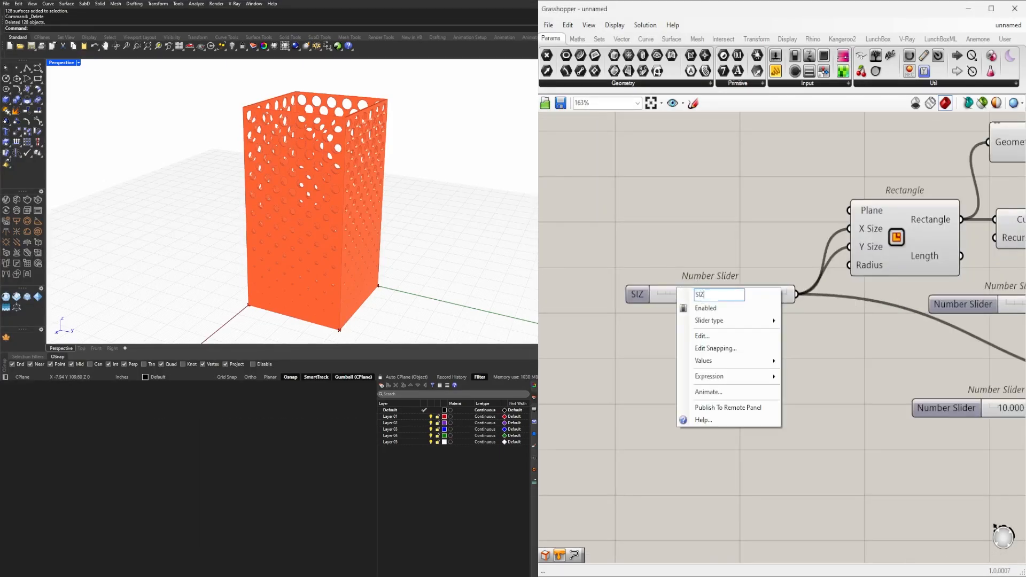
{"action": "type", "text": "E"}
{"action": "key", "text": "Return"}
{"action": "right_click_drag", "start_coordinate": [726, 368], "coordinate": [582, 386]}
{"action": "scroll", "coordinate": [583, 386], "scroll_direction": "down", "scroll_amount": 1}
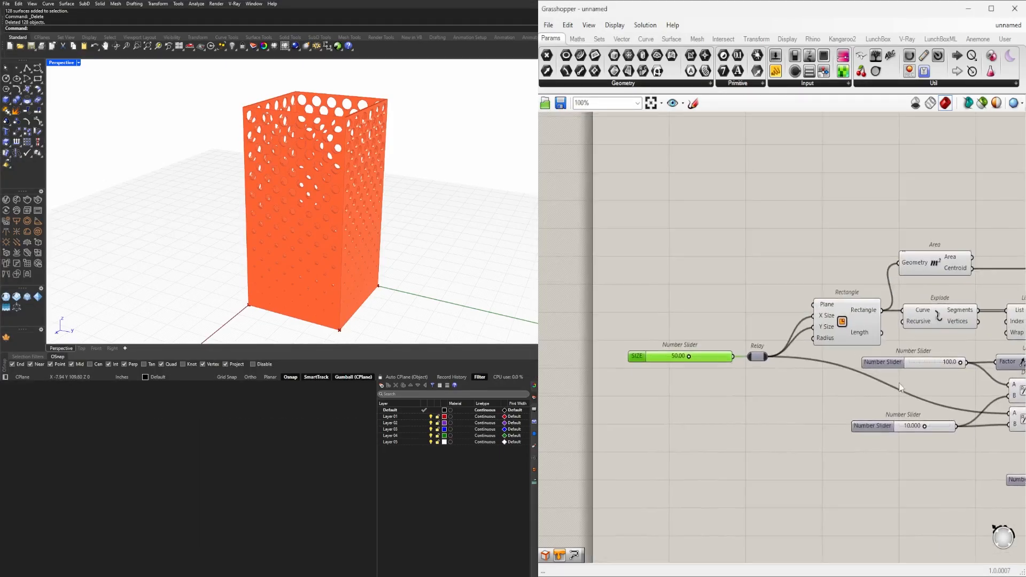
- Place the 100.0 height slider with a relay below SIZE and rename it HEIGHT
{"action": "scroll", "coordinate": [989, 386], "scroll_direction": "up", "scroll_amount": 2}
{"action": "left_click_drag", "start_coordinate": [851, 351], "coordinate": [609, 373]}
{"action": "right_click", "coordinate": [610, 374]}
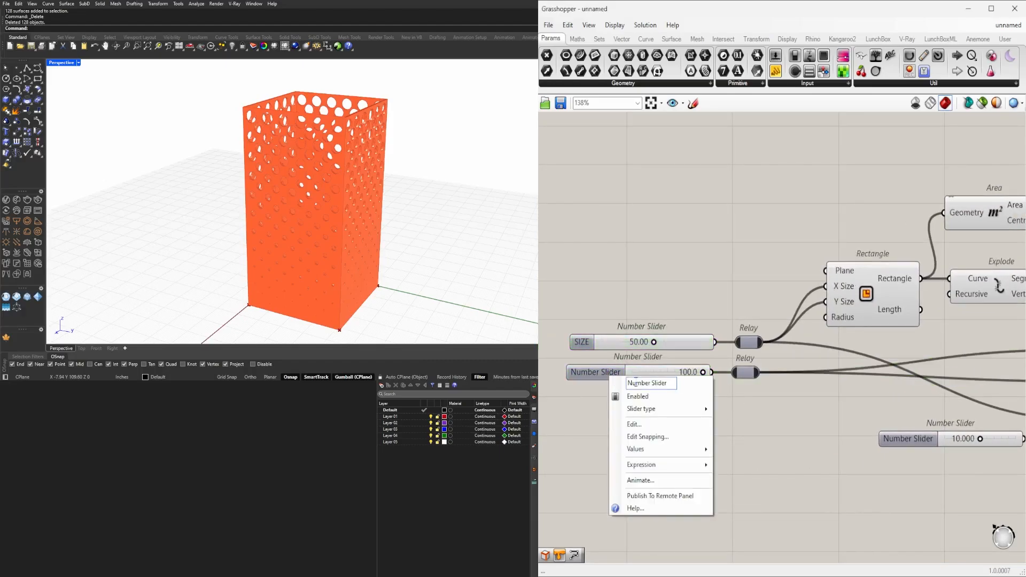
{"action": "type", "text": "HEIGHT"}
{"action": "key", "text": "Return"}
- Place the slider feeding the Division components below HEIGHT and insert a relay on its output wire
{"action": "scroll", "coordinate": [650, 364], "scroll_direction": "down", "scroll_amount": 2}
{"action": "right_click_drag", "start_coordinate": [851, 423], "coordinate": [722, 389]}
{"action": "scroll", "coordinate": [858, 377], "scroll_direction": "down", "scroll_amount": 4}
{"action": "scroll", "coordinate": [694, 374], "scroll_direction": "up", "scroll_amount": 5}
{"action": "double_click", "coordinate": [636, 405]}
{"action": "scroll", "coordinate": [1004, 390], "scroll_direction": "down", "scroll_amount": 1}
{"action": "right_click_drag", "start_coordinate": [1004, 390], "coordinate": [902, 406]}
{"action": "scroll", "coordinate": [1007, 401], "scroll_direction": "down", "scroll_amount": 2}
{"action": "scroll", "coordinate": [902, 406], "scroll_direction": "down", "scroll_amount": 3}
{"action": "scroll", "coordinate": [610, 400], "scroll_direction": "up", "scroll_amount": 8}
- Rename the slider feeding the Division components as DIVISION MULTIPLIER and realign it under HEIGHT
{"action": "right_click", "coordinate": [611, 400]}
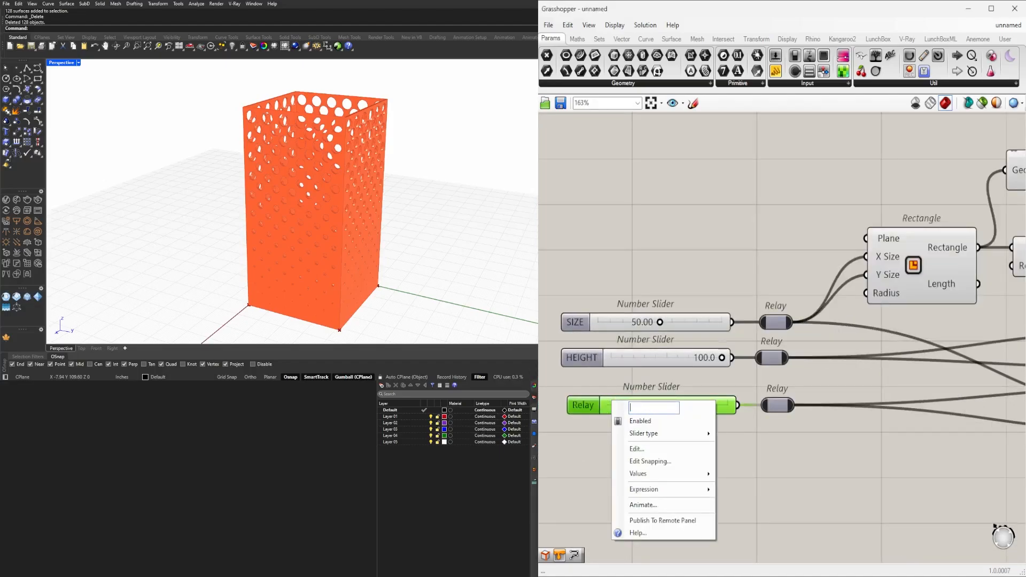
{"action": "type", "text": "DIVISION MULTIPLIER"}
{"action": "key", "text": "Return"}
{"action": "left_click_drag", "start_coordinate": [641, 402], "coordinate": [610, 401]}
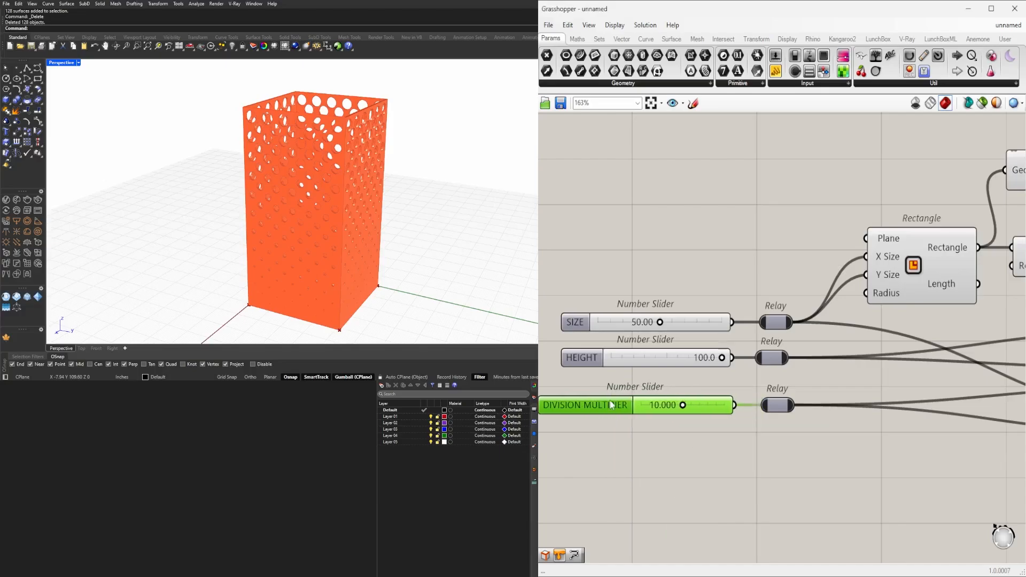
- Move the slider controlling the attractor curve's move below DIVISION MULTIPLIER and rename it CURVE ATTRACTOR LOCATION
{"action": "scroll", "coordinate": [610, 401], "scroll_direction": "down", "scroll_amount": 3}
{"action": "right_click_drag", "start_coordinate": [858, 468], "coordinate": [775, 370]}
{"action": "scroll", "coordinate": [988, 411], "scroll_direction": "down", "scroll_amount": 2}
{"action": "left_click_drag", "start_coordinate": [919, 394], "coordinate": [659, 376]}
{"action": "scroll", "coordinate": [661, 380], "scroll_direction": "up", "scroll_amount": 4}
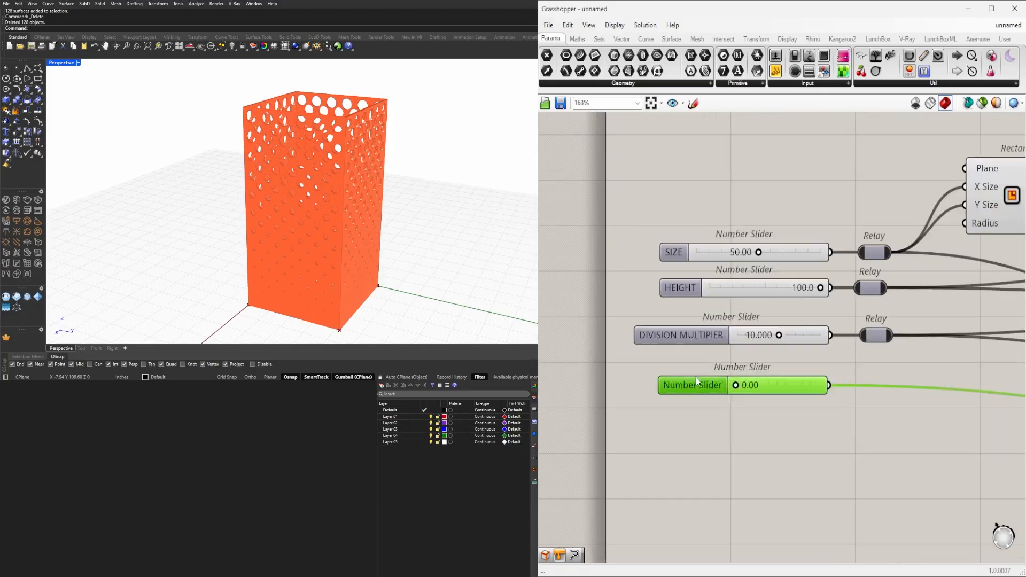
{"action": "right_click", "coordinate": [725, 380]}
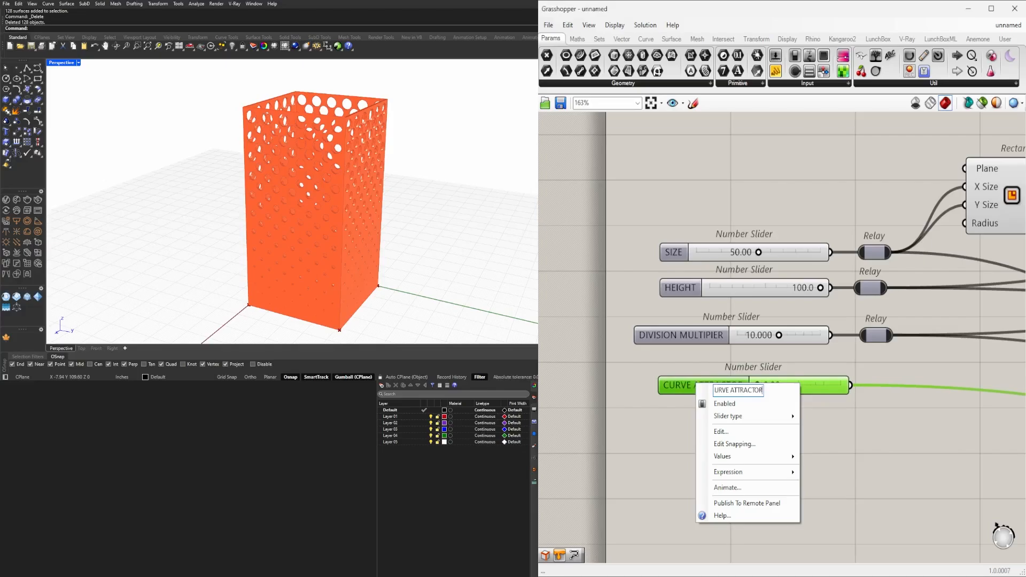
{"action": "type", "text": "CURVE ATTRACTOR LOCATION"}
{"action": "key", "text": "Return"}
- Insert a relay after the CURVE ATTRACTOR LOCATION slider and left-align the four renamed sliders well clear of their relays
{"action": "scroll", "coordinate": [876, 419], "scroll_direction": "down", "scroll_amount": 2}
{"action": "left_click_drag", "start_coordinate": [838, 288], "coordinate": [776, 488]}
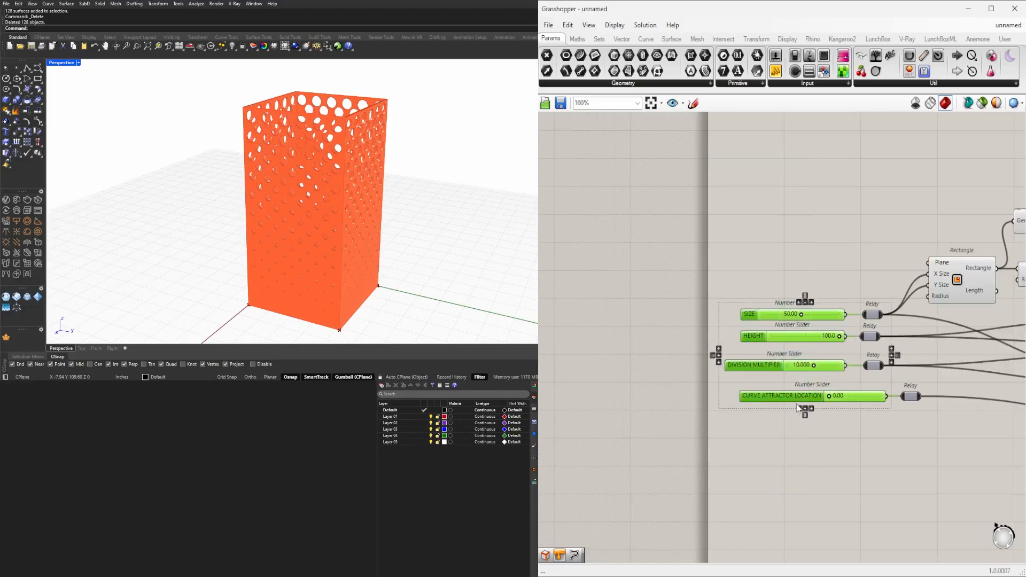
{"action": "left_click", "coordinate": [797, 410]}
{"action": "scroll", "coordinate": [940, 481], "scroll_direction": "down", "scroll_amount": 6}
{"action": "right_click_drag", "start_coordinate": [826, 453], "coordinate": [673, 410]}
{"action": "scroll", "coordinate": [673, 410], "scroll_direction": "down", "scroll_amount": 4}
{"action": "left_click_drag", "start_coordinate": [889, 444], "coordinate": [630, 338]}
{"action": "scroll", "coordinate": [645, 392], "scroll_direction": "up", "scroll_amount": 8}
{"action": "left_click_drag", "start_coordinate": [651, 393], "coordinate": [729, 393]}
{"action": "left_click_drag", "start_coordinate": [775, 463], "coordinate": [662, 393]}
- Move the panel border offset slider below CURVE ATTRACTOR LOCATION and insert a relay on its output wire
{"action": "scroll", "coordinate": [855, 422], "scroll_direction": "down", "scroll_amount": 1}
{"action": "right_click_drag", "start_coordinate": [908, 443], "coordinate": [742, 404]}
{"action": "scroll", "coordinate": [921, 410], "scroll_direction": "up", "scroll_amount": 3}
{"action": "scroll", "coordinate": [593, 395], "scroll_direction": "down", "scroll_amount": 3}
{"action": "mouse_move", "coordinate": [840, 360]}
{"action": "left_mouse_down"}
{"action": "mouse_move", "coordinate": [593, 396]}
{"action": "mouse_move", "coordinate": [540, 384]}
{"action": "left_mouse_up"}
{"action": "scroll", "coordinate": [606, 395], "scroll_direction": "up", "scroll_amount": 5}
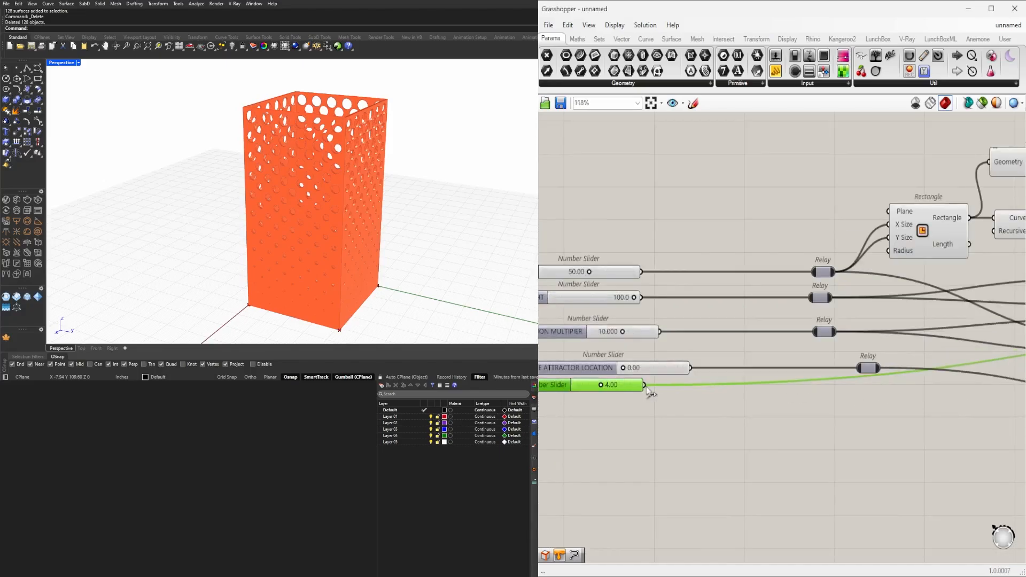
{"action": "double_click", "coordinate": [672, 386]}
- Line up the five relays in one column and space the five input sliders evenly
{"action": "right_click_drag", "start_coordinate": [673, 392], "coordinate": [844, 415]}
{"action": "scroll", "coordinate": [858, 405], "scroll_direction": "up", "scroll_amount": 2}
{"action": "left_click_drag", "start_coordinate": [840, 408], "coordinate": [1012, 407]}
{"action": "scroll", "coordinate": [866, 403], "scroll_direction": "down", "scroll_amount": 4}
{"action": "left_click_drag", "start_coordinate": [864, 298], "coordinate": [975, 452]}
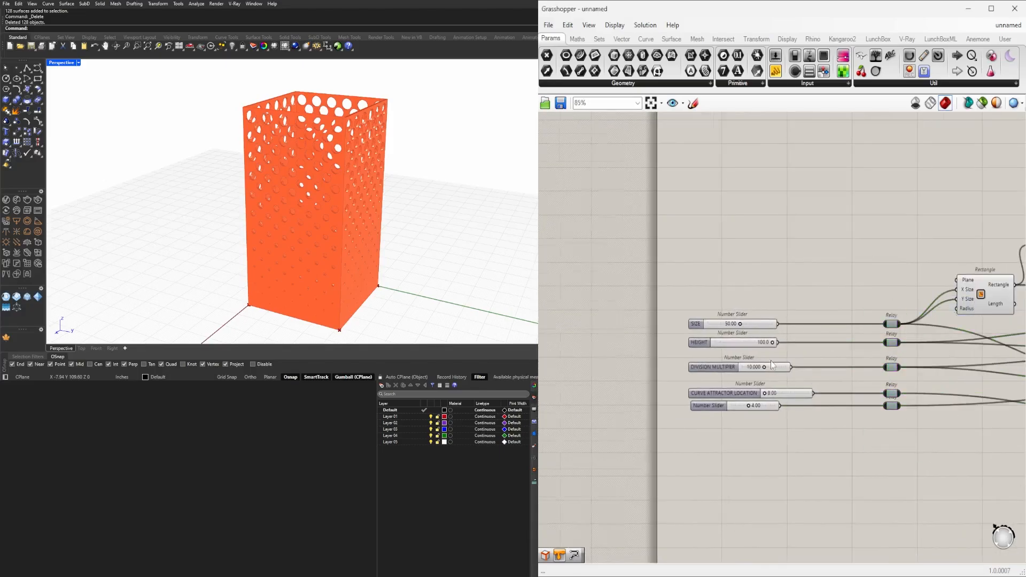
{"action": "scroll", "coordinate": [771, 368], "scroll_direction": "up", "scroll_amount": 3}
- Rename the panel border offset slider as OFFSET FRAME
{"action": "right_click", "coordinate": [672, 437]}
{"action": "type", "text": "OFFSET FR"}
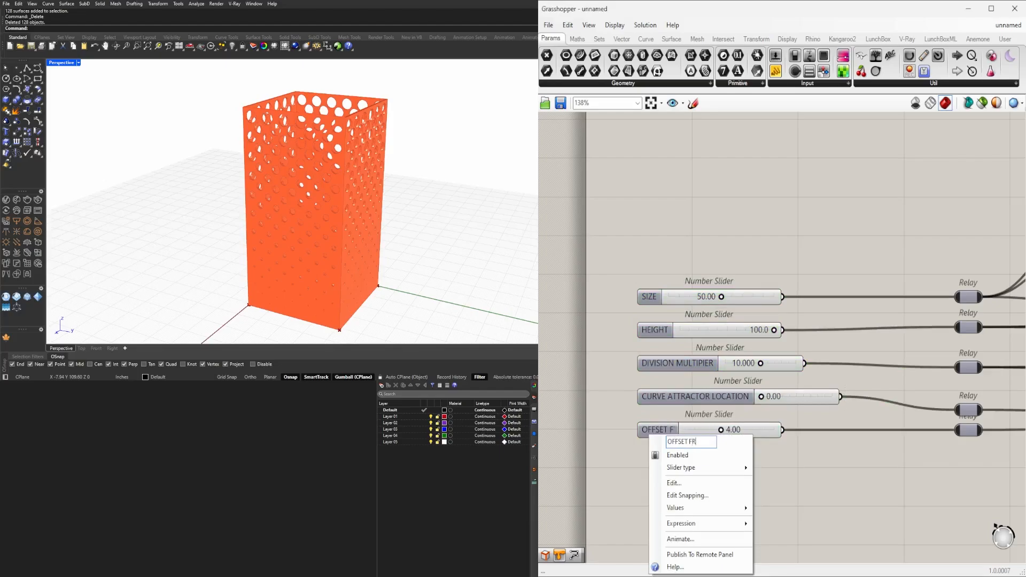
{"action": "type", "text": "AME"}
{"action": "key", "text": "Return"}
- Turn off the preview of the Rectangle, Area, Explode and neighbouring components after the relays
{"action": "scroll", "coordinate": [748, 395], "scroll_direction": "down", "scroll_amount": 6}
{"action": "right_click_drag", "start_coordinate": [1005, 393], "coordinate": [835, 371]}
{"action": "left_click_drag", "start_coordinate": [936, 446], "coordinate": [675, 244]}
{"action": "middle_click", "coordinate": [725, 241]}
{"action": "left_click", "coordinate": [884, 255]}
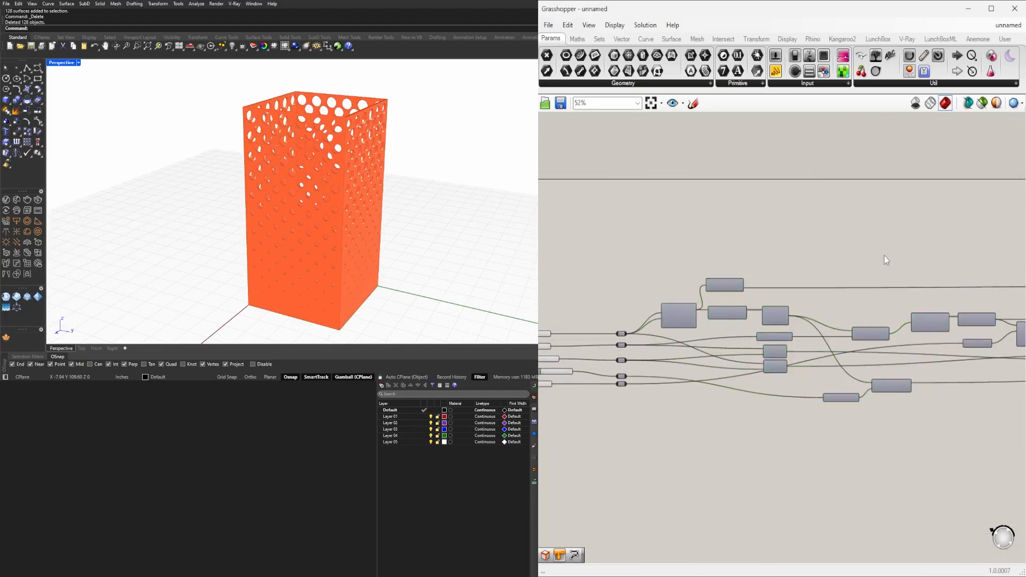
- Move the two Construct Domain sliders to the input column below OFFSET FRAME
{"action": "scroll", "coordinate": [884, 255], "scroll_direction": "down", "scroll_amount": 2}
{"action": "right_click_drag", "start_coordinate": [1004, 299], "coordinate": [622, 291]}
{"action": "scroll", "coordinate": [921, 355], "scroll_direction": "up", "scroll_amount": 4}
{"action": "left_click_drag", "start_coordinate": [982, 313], "coordinate": [901, 349]}
{"action": "scroll", "coordinate": [901, 350], "scroll_direction": "down", "scroll_amount": 6}
{"action": "right_click_drag", "start_coordinate": [903, 349], "coordinate": [989, 325]}
{"action": "left_click_drag", "start_coordinate": [989, 325], "coordinate": [580, 335]}
{"action": "scroll", "coordinate": [581, 335], "scroll_direction": "up", "scroll_amount": 5}
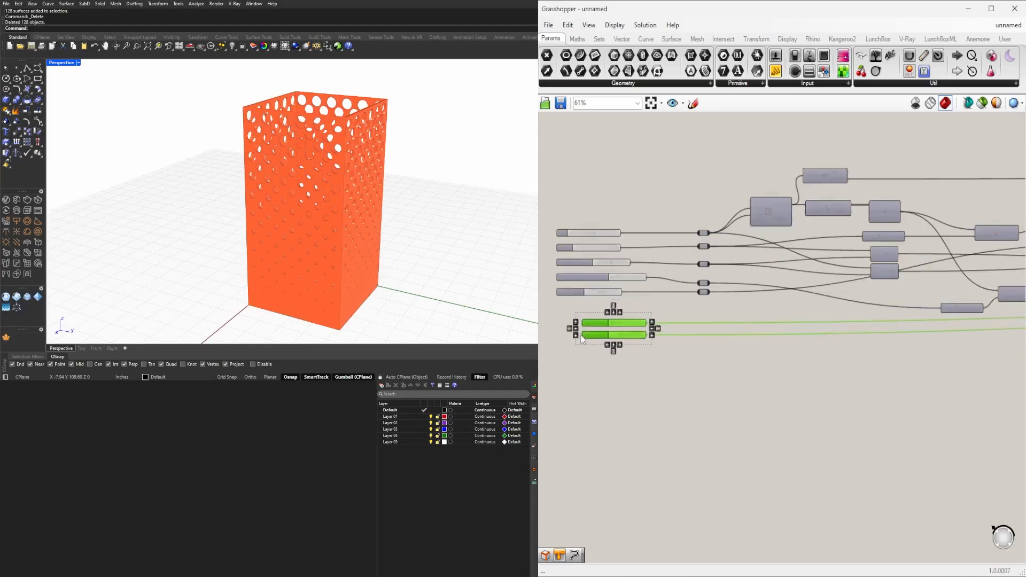
- Rename the slider for the minimum hole radius as PATTERN MIN
{"action": "scroll", "coordinate": [580, 335], "scroll_direction": "up", "scroll_amount": 4}
{"action": "right_click", "coordinate": [684, 325]}
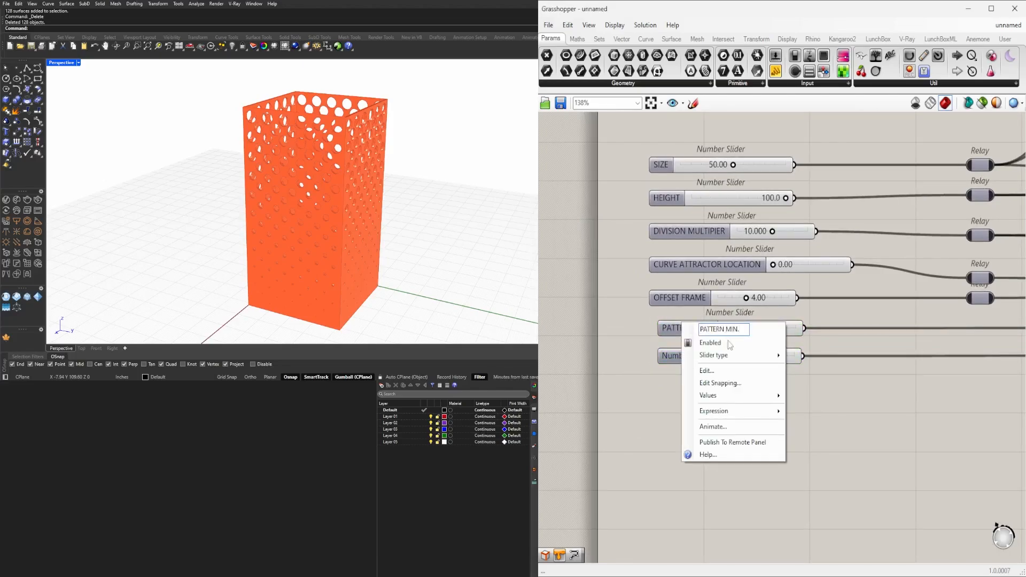
{"action": "key", "text": "Return"}
- Save the definition as 24026_TUTORIAL-GRADIENT-CURVE-ATTRACT_SCRIPT1
{"action": "scroll", "coordinate": [773, 302], "scroll_direction": "down", "scroll_amount": 10}
{"action": "left_click", "coordinate": [548, 25]}
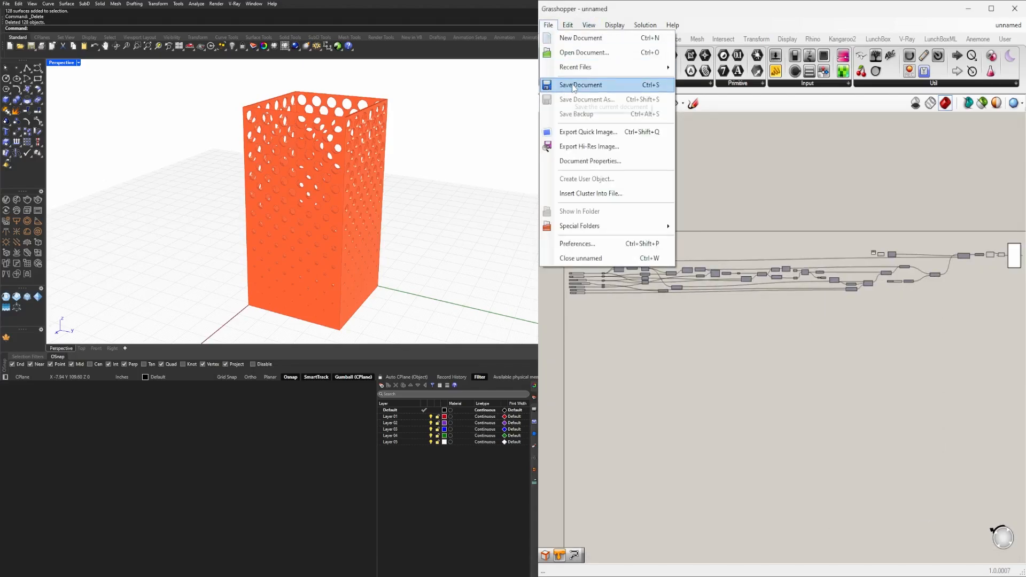
{"action": "left_click", "coordinate": [584, 84]}
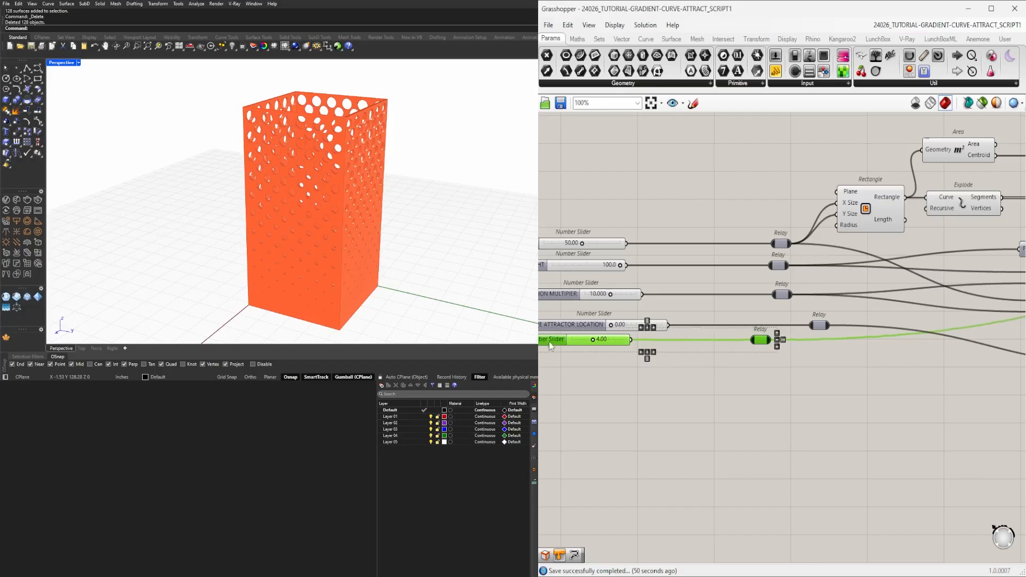
- Move the panel border offset slider closer to its components and delete the relay on its wire
{"action": "left_click_drag", "start_coordinate": [549, 341], "coordinate": [803, 364]}
{"action": "scroll", "coordinate": [802, 368], "scroll_direction": "down", "scroll_amount": 2}
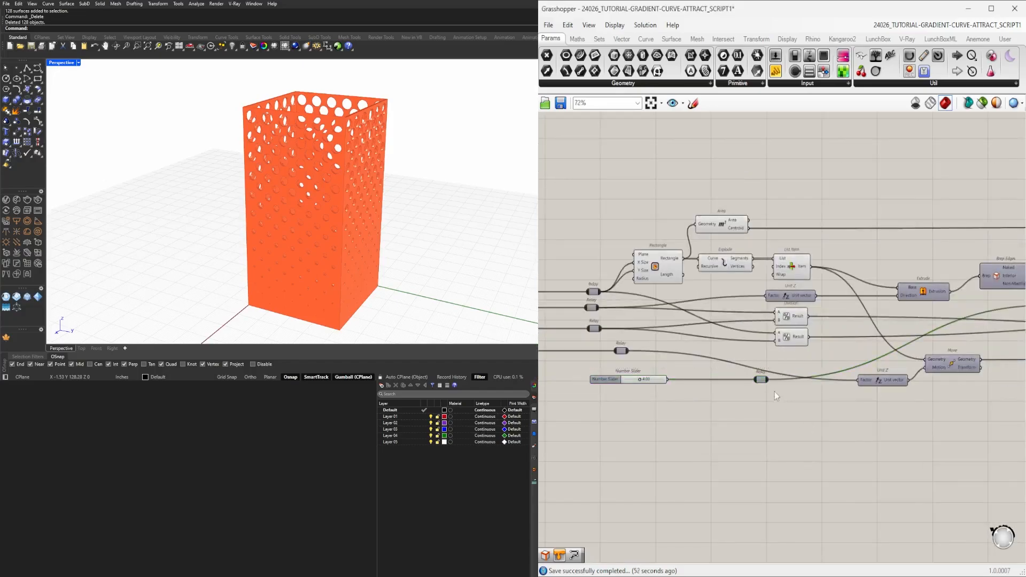
{"action": "left_click", "coordinate": [760, 378]}
{"action": "right_click_drag", "start_coordinate": [667, 407], "coordinate": [786, 374]}
{"action": "scroll", "coordinate": [785, 373], "scroll_direction": "up", "scroll_amount": 3}
{"action": "key", "text": "Delete"}
- Rename the panel border offset slider as FRAME OFFSET
{"action": "right_click", "coordinate": [694, 327]}
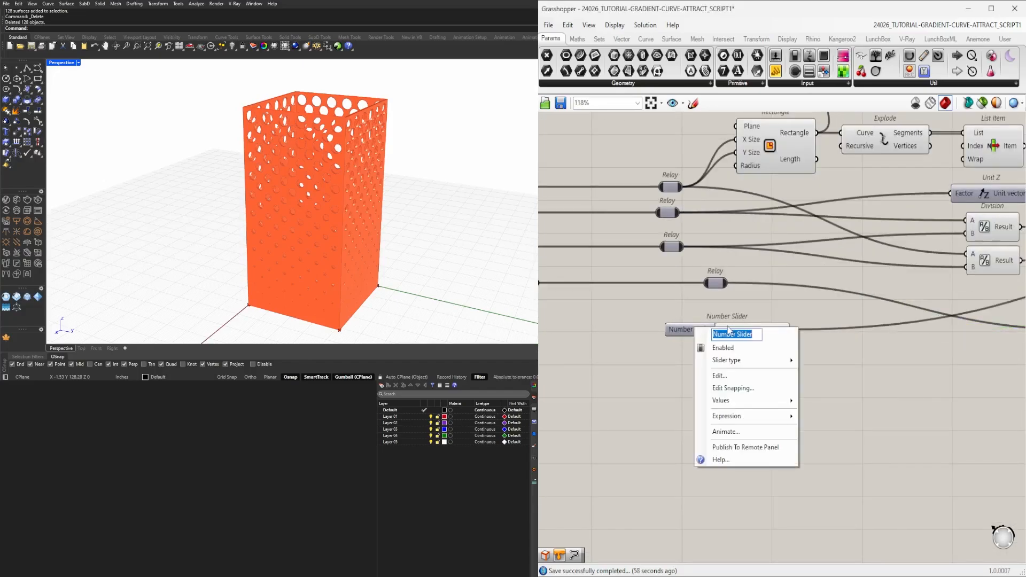
{"action": "left_click", "coordinate": [609, 369]}
{"action": "scroll", "coordinate": [589, 369], "scroll_direction": "down", "scroll_amount": 5}
{"action": "scroll", "coordinate": [684, 340], "scroll_direction": "up", "scroll_amount": 7}
{"action": "right_click_drag", "start_coordinate": [596, 404], "coordinate": [778, 375]}
{"action": "right_click", "coordinate": [704, 352]}
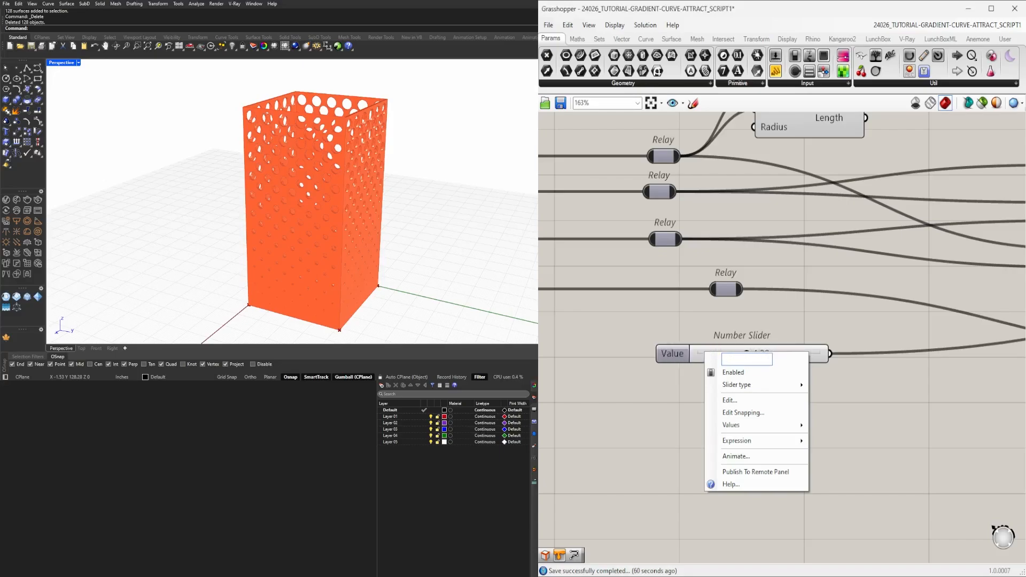
{"action": "type", "text": "T"}
{"action": "key", "text": "Return"}
{"action": "scroll", "coordinate": [778, 360], "scroll_direction": "down", "scroll_amount": 4}
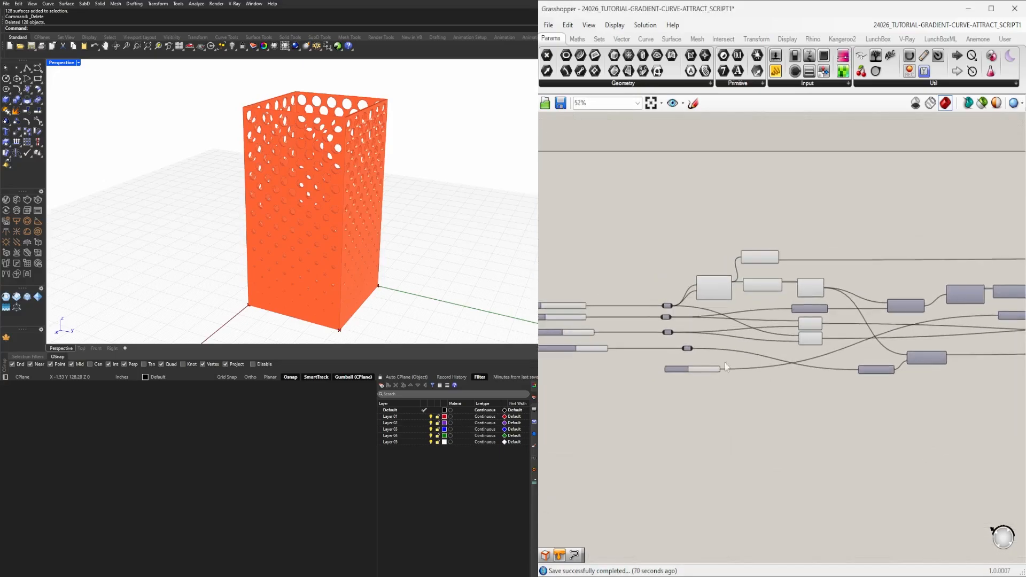
- Remove the relay after CURVE ATTRACTOR LOCATION and place that slider directly before its Unit Z component
{"action": "right_click_drag", "start_coordinate": [724, 362], "coordinate": [793, 345]}
{"action": "right_click_drag", "start_coordinate": [761, 395], "coordinate": [784, 364]}
{"action": "left_click_drag", "start_coordinate": [599, 305], "coordinate": [895, 356]}
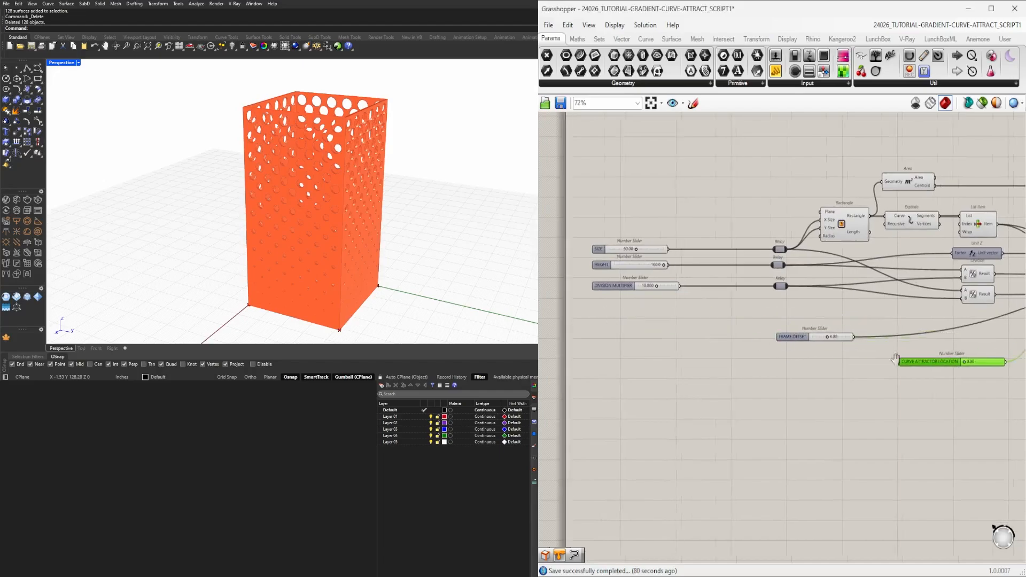
{"action": "scroll", "coordinate": [897, 357], "scroll_direction": "up", "scroll_amount": 2}
{"action": "right_click_drag", "start_coordinate": [908, 368], "coordinate": [662, 369]}
{"action": "left_click_drag", "start_coordinate": [657, 362], "coordinate": [701, 330]}
- Place the FRAME OFFSET slider directly before the Negative component
{"action": "left_click_drag", "start_coordinate": [561, 330], "coordinate": [983, 145]}
{"action": "right_click_drag", "start_coordinate": [989, 155], "coordinate": [729, 258]}
{"action": "left_click_drag", "start_coordinate": [683, 275], "coordinate": [726, 350]}
{"action": "scroll", "coordinate": [758, 342], "scroll_direction": "down", "scroll_amount": 3}
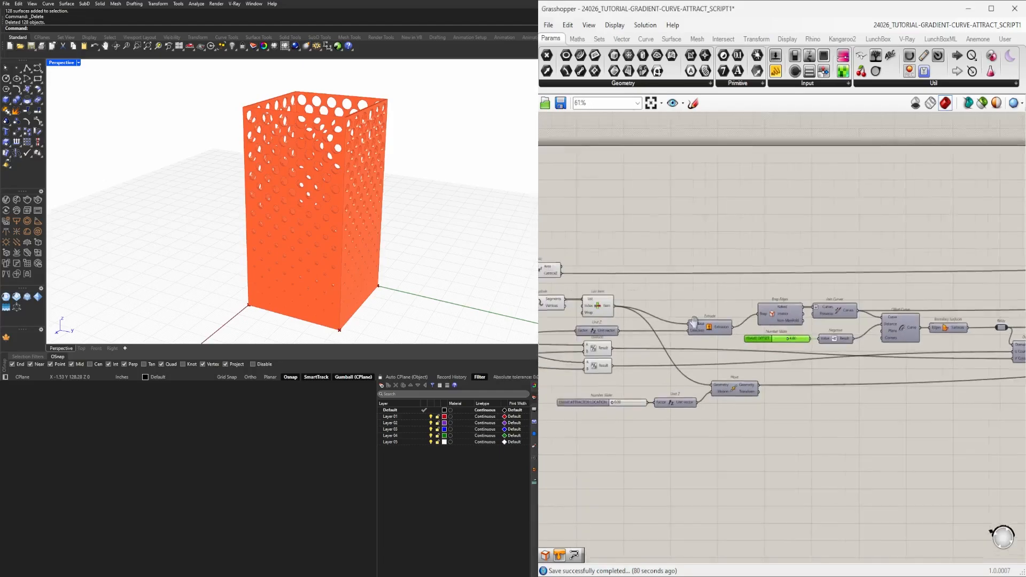
- Delete the relays after the SIZE, HEIGHT and DIVISION MULTIPLIER sliders
{"action": "right_click_drag", "start_coordinate": [609, 331], "coordinate": [983, 332]}
{"action": "scroll", "coordinate": [802, 335], "scroll_direction": "up", "scroll_amount": 2}
{"action": "left_click_drag", "start_coordinate": [805, 307], "coordinate": [754, 382]}
{"action": "key", "text": "Delete"}
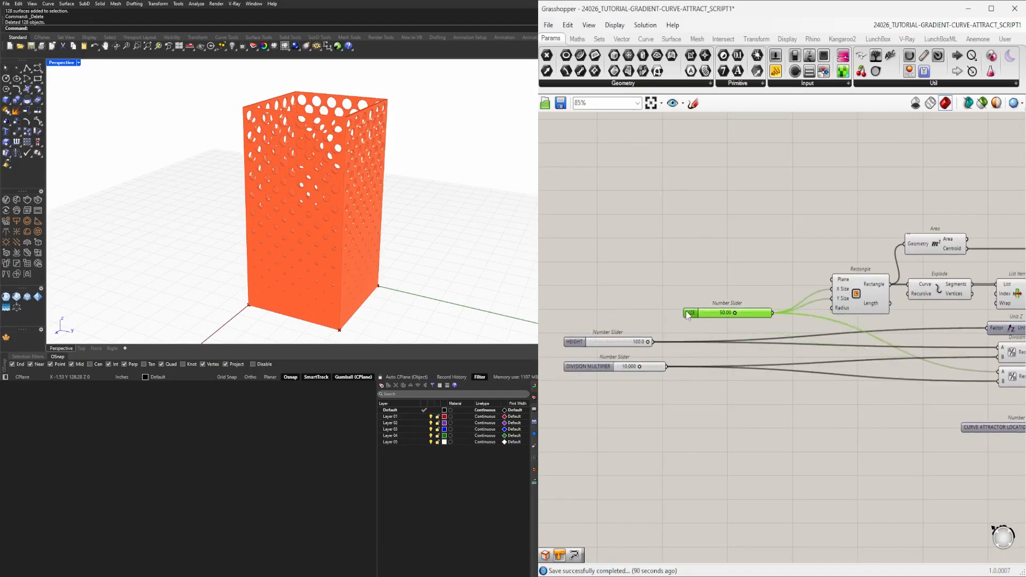
- Place the HEIGHT and DIVISION MULTIPLIER sliders directly before the Unit Z and Division components they feed
{"action": "left_click_drag", "start_coordinate": [569, 345], "coordinate": [864, 345], "text": "shift"}
{"action": "scroll", "coordinate": [882, 356], "scroll_direction": "up", "scroll_amount": 2}
{"action": "left_click_drag", "start_coordinate": [623, 300], "coordinate": [601, 385]}
{"action": "right_click_drag", "start_coordinate": [989, 406], "coordinate": [760, 400]}
{"action": "left_click_drag", "start_coordinate": [820, 404], "coordinate": [694, 334]}
{"action": "scroll", "coordinate": [928, 402], "scroll_direction": "down", "scroll_amount": 2}
{"action": "left_click", "coordinate": [967, 416]}
{"action": "scroll", "coordinate": [967, 416], "scroll_direction": "up", "scroll_amount": 2}
{"action": "left_click_drag", "start_coordinate": [748, 396], "coordinate": [668, 335]}
{"action": "left_click_drag", "start_coordinate": [602, 343], "coordinate": [582, 329]}
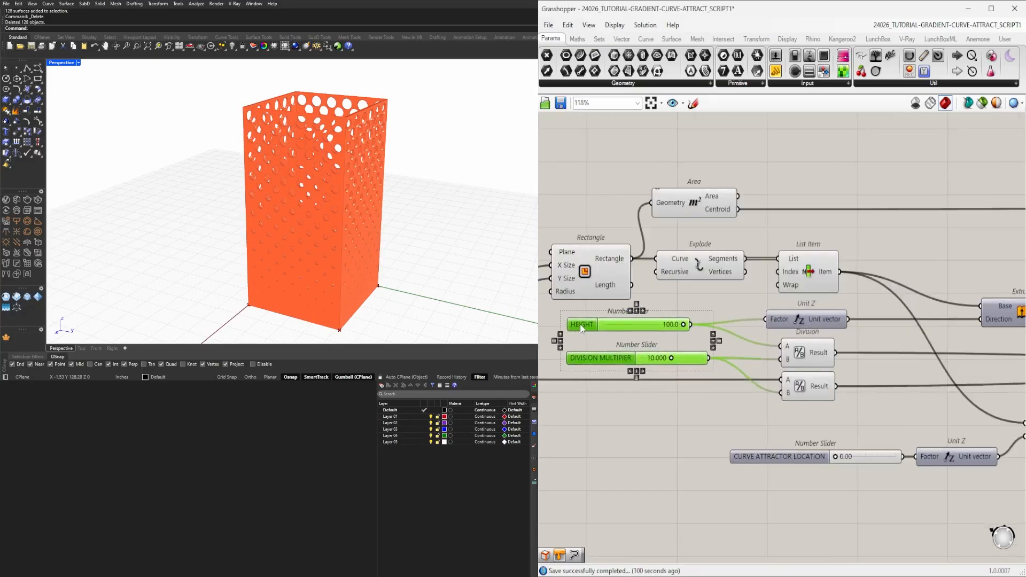
- Move the Area component closer to the Explode component beside the Rectangle
{"action": "scroll", "coordinate": [730, 246], "scroll_direction": "down", "scroll_amount": 3}
{"action": "right_click_drag", "start_coordinate": [730, 247], "coordinate": [828, 262]}
{"action": "scroll", "coordinate": [828, 263], "scroll_direction": "up", "scroll_amount": 2}
{"action": "left_click_drag", "start_coordinate": [799, 227], "coordinate": [802, 244]}
{"action": "left_click", "coordinate": [849, 320]}
{"action": "right_click_drag", "start_coordinate": [849, 320], "coordinate": [926, 259]}
{"action": "right_click_drag", "start_coordinate": [983, 299], "coordinate": [705, 321]}
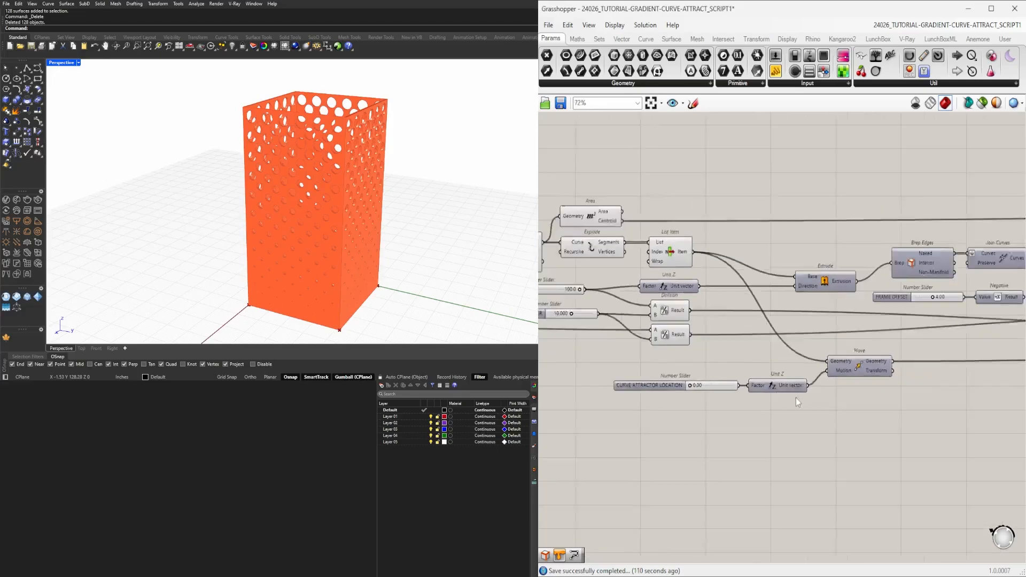
- Shift the CURVE ATTRACTOR LOCATION slider with its Unit Z and Move components closer to the Division components
{"action": "left_click_drag", "start_coordinate": [903, 407], "coordinate": [721, 369]}
{"action": "left_click_drag", "start_coordinate": [784, 390], "coordinate": [770, 366]}
{"action": "scroll", "coordinate": [770, 366], "scroll_direction": "up", "scroll_amount": 2}
{"action": "left_click", "coordinate": [774, 412]}
- Tighten the vertical spacing between the Join Curves row and the FRAME OFFSET and Negative row
{"action": "scroll", "coordinate": [908, 409], "scroll_direction": "down", "scroll_amount": 4}
{"action": "right_click_drag", "start_coordinate": [956, 406], "coordinate": [719, 395]}
{"action": "scroll", "coordinate": [710, 393], "scroll_direction": "up", "scroll_amount": 4}
{"action": "left_click_drag", "start_coordinate": [708, 390], "coordinate": [708, 404]}
{"action": "mouse_move", "coordinate": [988, 395]}
{"action": "right_mouse_down"}
{"action": "mouse_move", "coordinate": [620, 384]}
{"action": "mouse_move", "coordinate": [877, 409]}
{"action": "mouse_move", "coordinate": [1015, 394]}
{"action": "right_mouse_up"}
{"action": "right_click", "coordinate": [751, 368]}
{"action": "left_click", "coordinate": [882, 406]}
{"action": "right_click", "coordinate": [765, 383]}
{"action": "left_click", "coordinate": [887, 407]}
{"action": "scroll", "coordinate": [881, 408], "scroll_direction": "down", "scroll_amount": 6}
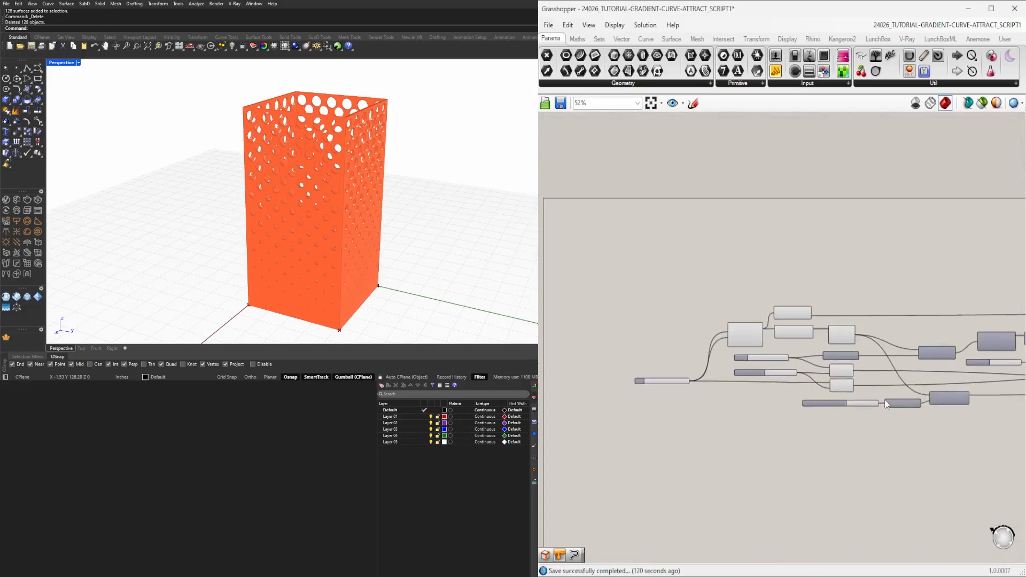
- Move the DIVISION MULTIPLIER slider and both Division components below Offset Curve, near Divide Domain²
{"action": "scroll", "coordinate": [954, 364], "scroll_direction": "up", "scroll_amount": 4}
{"action": "left_click_drag", "start_coordinate": [794, 409], "coordinate": [615, 358]}
{"action": "left_click_drag", "start_coordinate": [806, 415], "coordinate": [565, 360]}
{"action": "scroll", "coordinate": [731, 384], "scroll_direction": "down", "scroll_amount": 2}
{"action": "right_click_drag", "start_coordinate": [730, 384], "coordinate": [617, 397]}
{"action": "left_click_drag", "start_coordinate": [617, 398], "coordinate": [1001, 410]}
{"action": "right_click_drag", "start_coordinate": [1002, 410], "coordinate": [804, 431]}
{"action": "scroll", "coordinate": [804, 431], "scroll_direction": "up", "scroll_amount": 3}
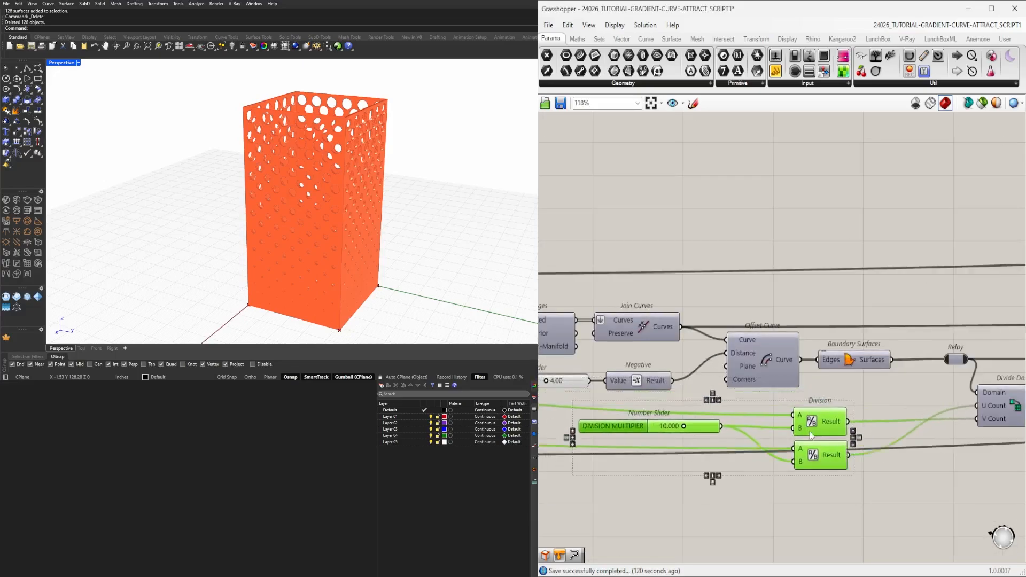
{"action": "left_click_drag", "start_coordinate": [803, 429], "coordinate": [747, 417]}
{"action": "left_click", "coordinate": [721, 398]}
{"action": "scroll", "coordinate": [732, 396], "scroll_direction": "down", "scroll_amount": 4}
- Align the SIZE slider with the Rectangle component and place it closer to its inputs
{"action": "right_click_drag", "start_coordinate": [582, 408], "coordinate": [1015, 389]}
{"action": "scroll", "coordinate": [761, 390], "scroll_direction": "up", "scroll_amount": 1}
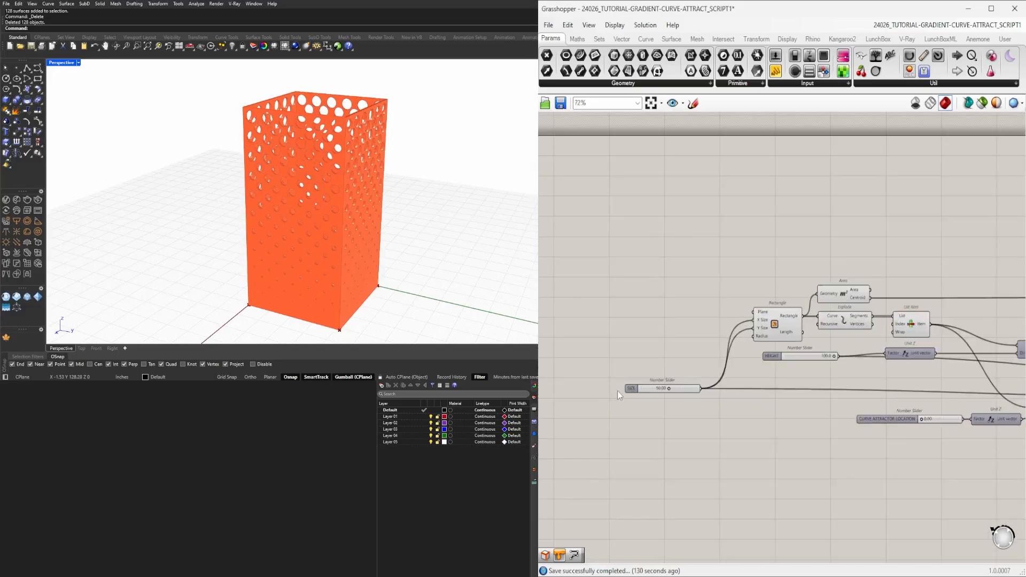
{"action": "right_click_drag", "start_coordinate": [760, 390], "coordinate": [734, 409]}
{"action": "left_click_drag", "start_coordinate": [605, 407], "coordinate": [629, 344]}
{"action": "left_click", "coordinate": [665, 408]}
- Move the CURVE ATTRACTOR LOCATION slider and its connected components up into the space beneath Unit Z
{"action": "scroll", "coordinate": [672, 419], "scroll_direction": "down", "scroll_amount": 4}
{"action": "scroll", "coordinate": [909, 454], "scroll_direction": "up", "scroll_amount": 5}
{"action": "left_click_drag", "start_coordinate": [806, 447], "coordinate": [609, 400]}
{"action": "left_click_drag", "start_coordinate": [788, 396], "coordinate": [702, 357]}
{"action": "left_click", "coordinate": [719, 401]}
- Align the Isotrim and Divide Domain² components with the Boundary Surfaces row
{"action": "scroll", "coordinate": [731, 408], "scroll_direction": "down", "scroll_amount": 5}
{"action": "right_click_drag", "start_coordinate": [944, 383], "coordinate": [829, 385]}
{"action": "scroll", "coordinate": [829, 386], "scroll_direction": "up", "scroll_amount": 5}
{"action": "left_click_drag", "start_coordinate": [828, 390], "coordinate": [825, 382]}
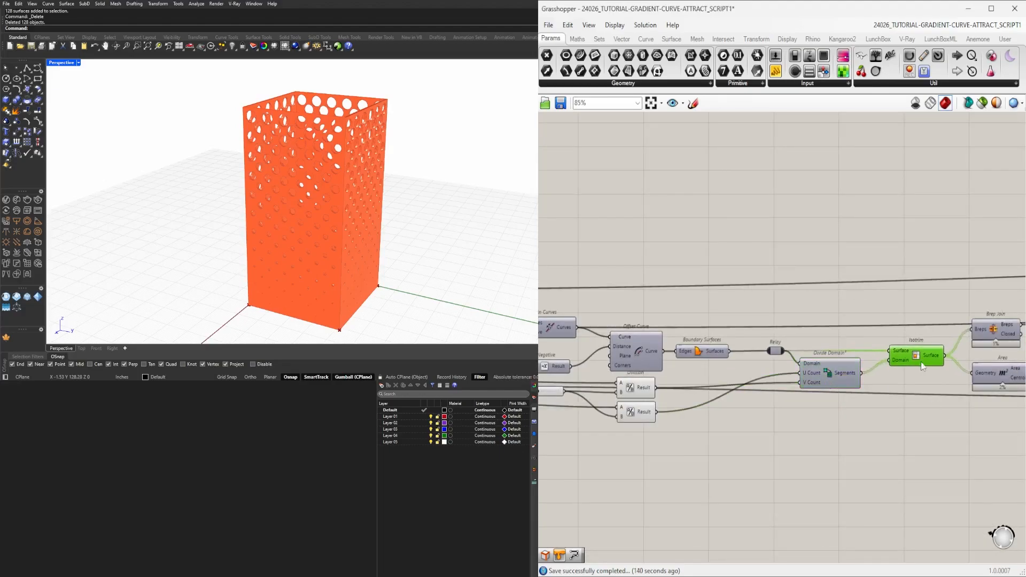
{"action": "left_click", "coordinate": [855, 441]}
{"action": "scroll", "coordinate": [855, 441], "scroll_direction": "down", "scroll_amount": 5}
{"action": "scroll", "coordinate": [759, 422], "scroll_direction": "up", "scroll_amount": 5}
{"action": "right_click", "coordinate": [753, 424]}
{"action": "mouse_move", "coordinate": [805, 385]}
{"action": "left_click", "coordinate": [888, 409]}
- Add a Curve parameter to the canvas beside the attractor's Move component
{"action": "scroll", "coordinate": [855, 412], "scroll_direction": "down", "scroll_amount": 5}
{"action": "right_click_drag", "start_coordinate": [623, 432], "coordinate": [962, 417]}
{"action": "scroll", "coordinate": [704, 381], "scroll_direction": "up", "scroll_amount": 4}
{"action": "left_click", "coordinate": [712, 345]}
{"action": "right_click_drag", "start_coordinate": [823, 414], "coordinate": [650, 422]}
{"action": "double_click", "coordinate": [672, 410]}
{"action": "type", "text": "CUR"}
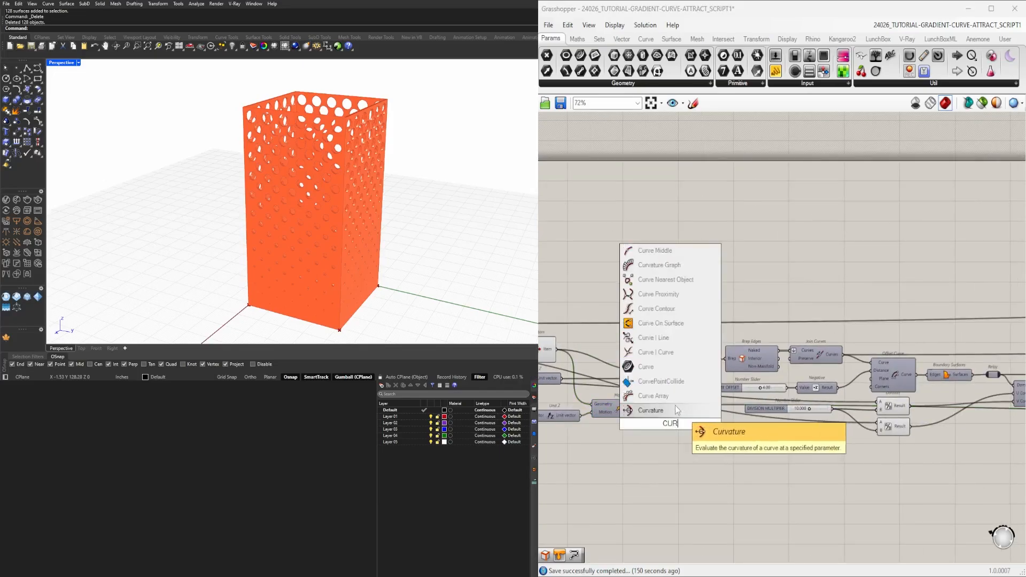
{"action": "left_click", "coordinate": [646, 366]}
{"action": "left_click_drag", "start_coordinate": [649, 403], "coordinate": [661, 423]}
- Insert the Curve parameter in the attractor curve's connection, directly before the Curve input of Curve Closest Point
{"action": "scroll", "coordinate": [826, 424], "scroll_direction": "up", "scroll_amount": 3}
{"action": "left_click_drag", "start_coordinate": [670, 423], "coordinate": [823, 449]}
{"action": "scroll", "coordinate": [828, 446], "scroll_direction": "down", "scroll_amount": 3}
{"action": "left_click", "coordinate": [611, 406]}
{"action": "right_click_drag", "start_coordinate": [823, 446], "coordinate": [722, 469]}
{"action": "scroll", "coordinate": [929, 428], "scroll_direction": "up", "scroll_amount": 3}
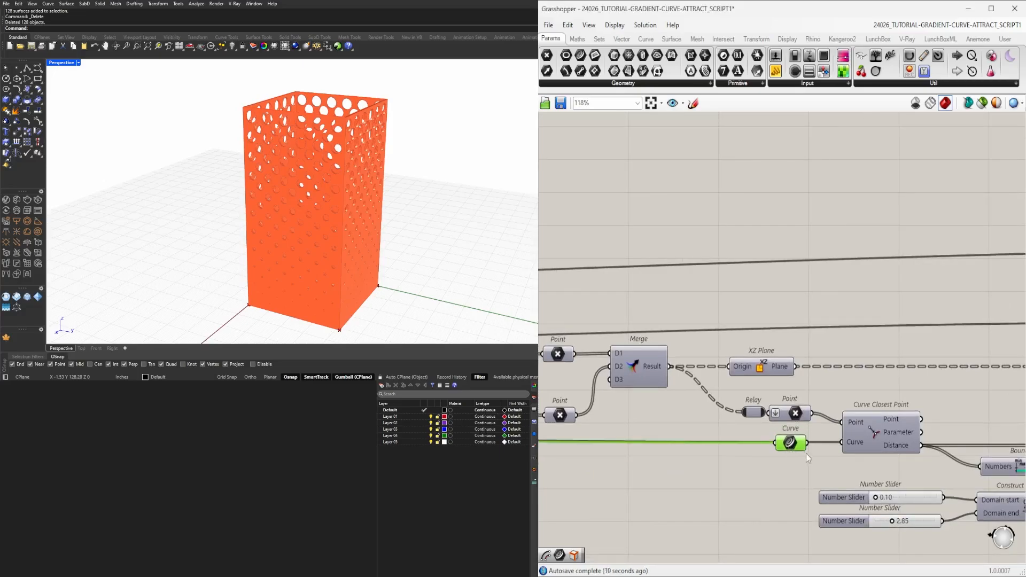
{"action": "left_click", "coordinate": [796, 444]}
{"action": "middle_click", "coordinate": [789, 394]}
{"action": "left_click", "coordinate": [789, 423]}
{"action": "scroll", "coordinate": [751, 448], "scroll_direction": "down", "scroll_amount": 4}
{"action": "right_click_drag", "start_coordinate": [752, 448], "coordinate": [882, 452]}
{"action": "scroll", "coordinate": [759, 448], "scroll_direction": "up", "scroll_amount": 3}
{"action": "left_click_drag", "start_coordinate": [759, 447], "coordinate": [728, 315]}
- Rename the Construct Domain start and end sliders as MIN. and MAX
{"action": "right_click_drag", "start_coordinate": [853, 407], "coordinate": [641, 446]}
{"action": "scroll", "coordinate": [729, 481], "scroll_direction": "up", "scroll_amount": 3}
{"action": "right_click", "coordinate": [700, 403]}
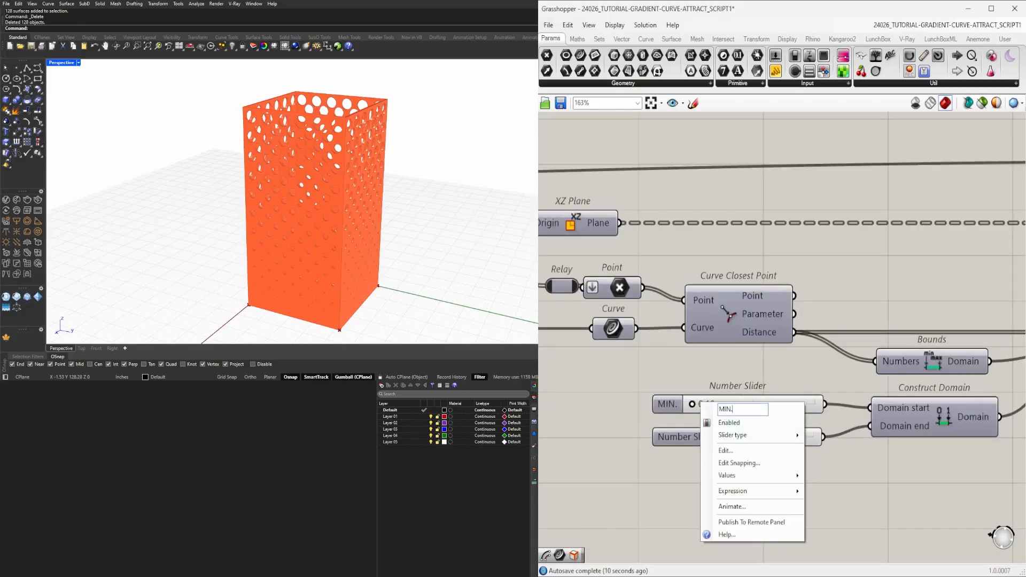
{"action": "key", "text": "Return"}
{"action": "right_click", "coordinate": [676, 436]}
{"action": "type", "text": "MAX"}
{"action": "key", "text": "Return"}
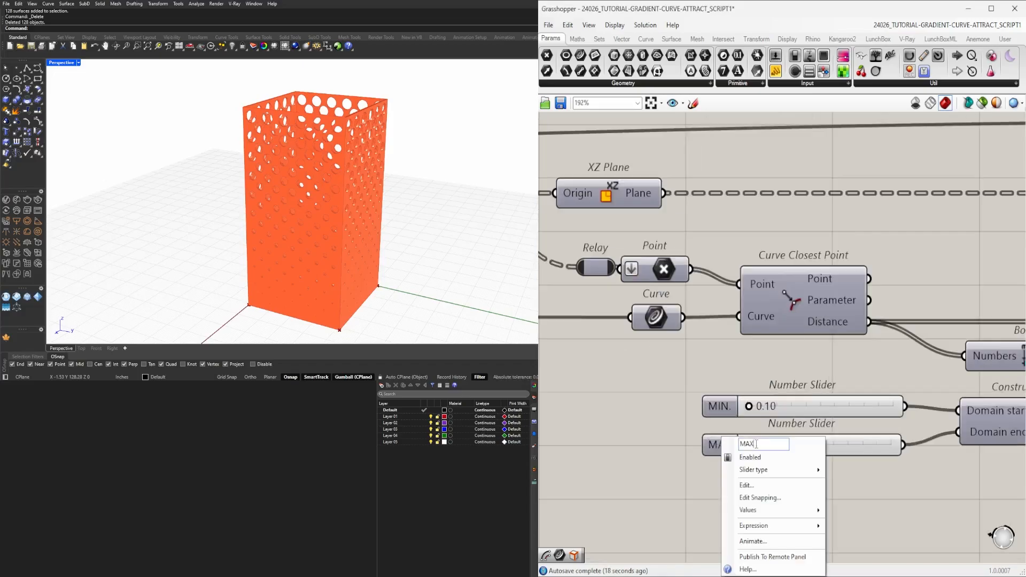
{"action": "key", "text": "Return"}
- Move the 360 panel, Division and Series components together to just before the Rotate component
{"action": "scroll", "coordinate": [893, 436], "scroll_direction": "down", "scroll_amount": 6}
{"action": "scroll", "coordinate": [991, 429], "scroll_direction": "up", "scroll_amount": 5}
{"action": "right_click_drag", "start_coordinate": [995, 355], "coordinate": [776, 371]}
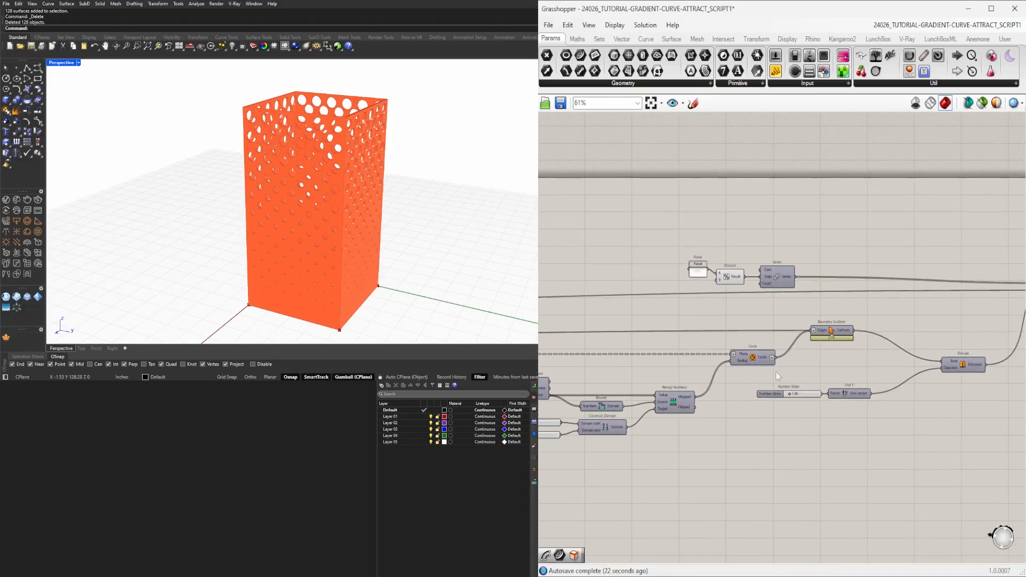
{"action": "scroll", "coordinate": [713, 246], "scroll_direction": "up", "scroll_amount": 4}
{"action": "left_click", "coordinate": [677, 315]}
{"action": "scroll", "coordinate": [676, 317], "scroll_direction": "down", "scroll_amount": 4}
{"action": "left_click_drag", "start_coordinate": [782, 299], "coordinate": [678, 344]}
{"action": "right_click_drag", "start_coordinate": [634, 337], "coordinate": [579, 338]}
{"action": "left_click_drag", "start_coordinate": [656, 305], "coordinate": [831, 306]}
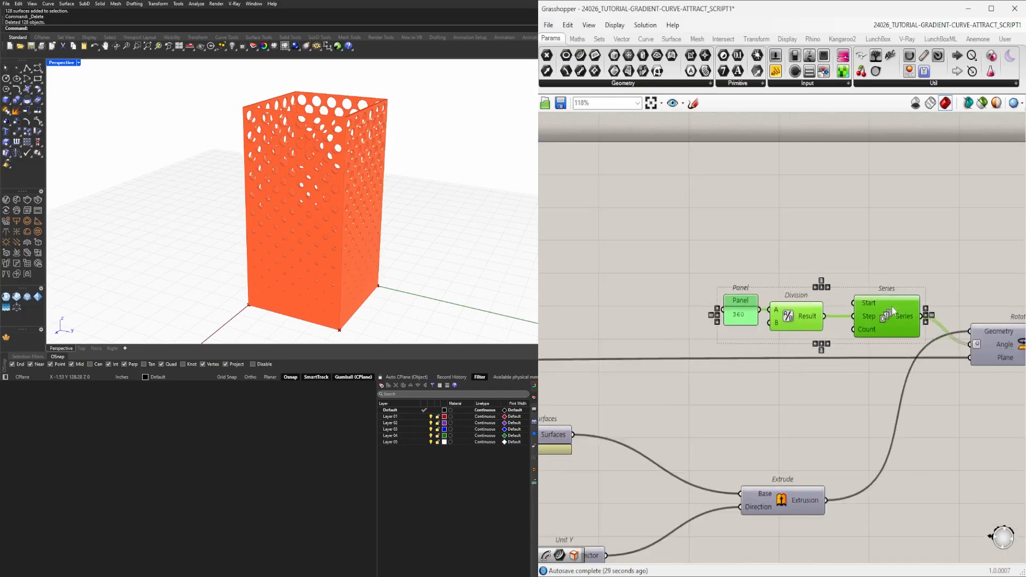
- Place the hole Extrude component directly after Boundary Surfaces and level with it
{"action": "left_click", "coordinate": [771, 362]}
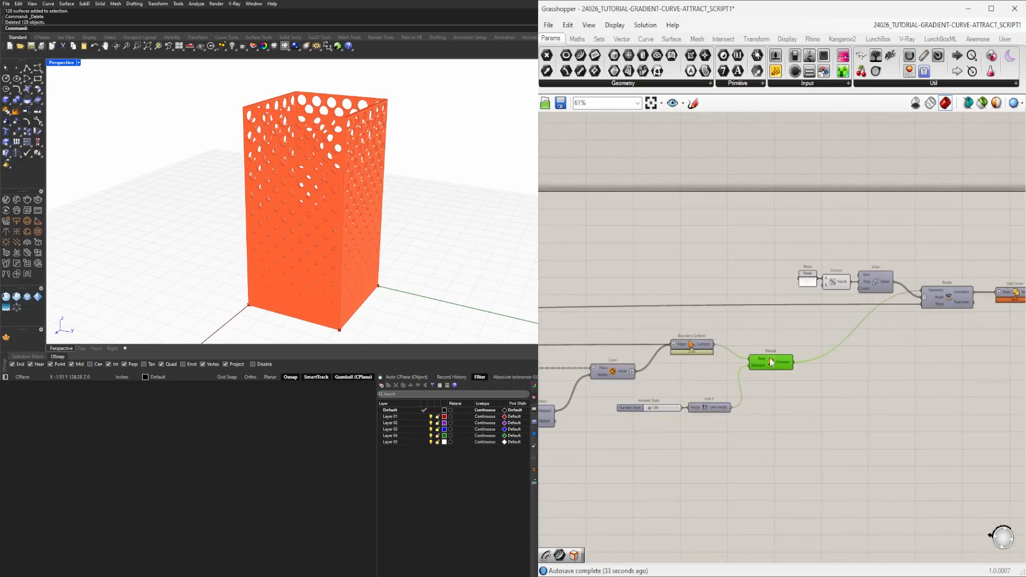
{"action": "left_click_drag", "start_coordinate": [769, 362], "coordinate": [761, 345]}
{"action": "scroll", "coordinate": [771, 370], "scroll_direction": "up", "scroll_amount": 2}
{"action": "right_click_drag", "start_coordinate": [771, 370], "coordinate": [973, 358]}
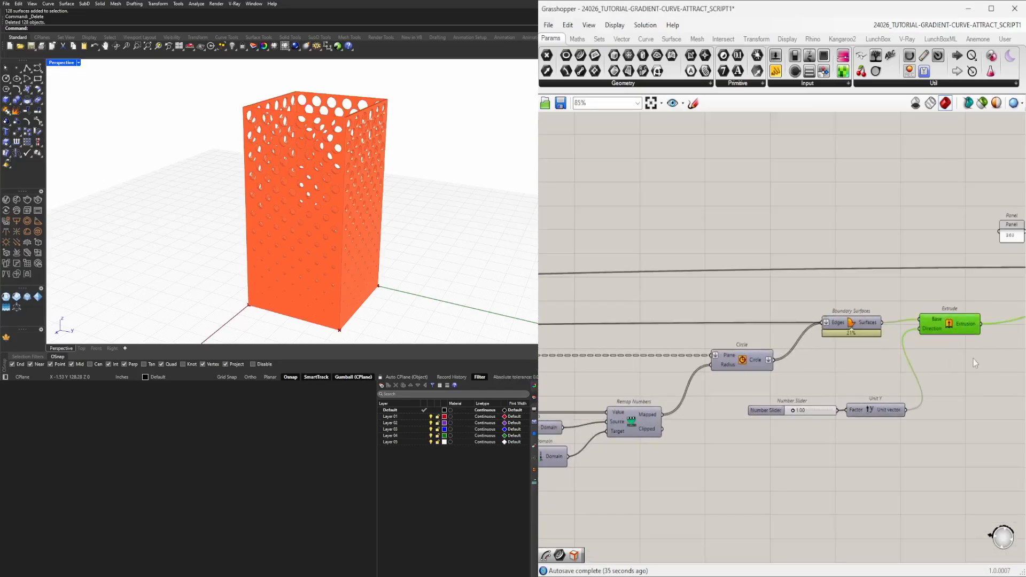
- Lower Boundary Surfaces and Extrude toward the Circle component and place the 1.00 slider with Unit Y above them
{"action": "scroll", "coordinate": [855, 323], "scroll_direction": "up", "scroll_amount": 3}
{"action": "left_click", "coordinate": [858, 326], "text": "shift"}
{"action": "left_click_drag", "start_coordinate": [857, 327], "coordinate": [823, 354]}
{"action": "left_click", "coordinate": [772, 380]}
{"action": "scroll", "coordinate": [772, 379], "scroll_direction": "down", "scroll_amount": 2}
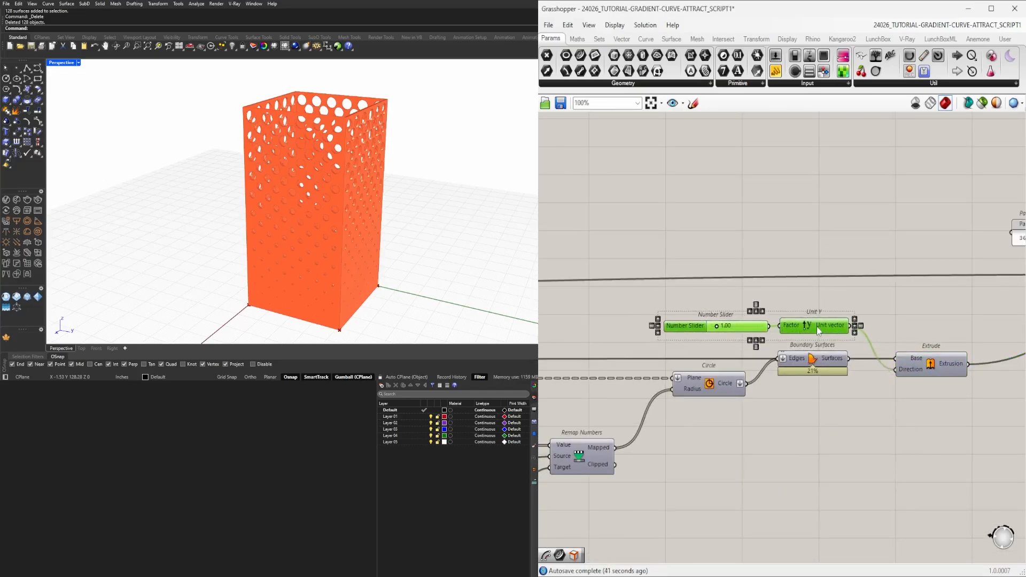
{"action": "left_click", "coordinate": [903, 328]}
- Shift the Curve Closest Point group, including its MIN. and MAX. sliders and domain components, closer to the preceding components
{"action": "scroll", "coordinate": [902, 328], "scroll_direction": "down", "scroll_amount": 3}
{"action": "left_click_drag", "start_coordinate": [941, 460], "coordinate": [714, 389]}
{"action": "scroll", "coordinate": [803, 397], "scroll_direction": "up", "scroll_amount": 8}
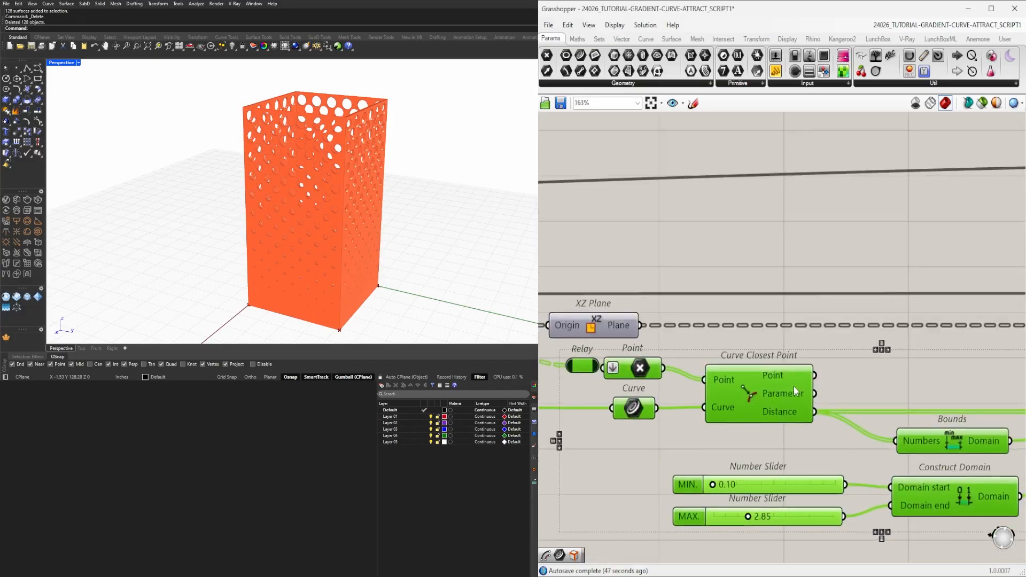
{"action": "left_click_drag", "start_coordinate": [793, 386], "coordinate": [776, 385]}
{"action": "left_click", "coordinate": [909, 395]}
{"action": "scroll", "coordinate": [919, 398], "scroll_direction": "down", "scroll_amount": 4}
{"action": "right_click_drag", "start_coordinate": [894, 415], "coordinate": [864, 434]}
{"action": "left_click_drag", "start_coordinate": [970, 484], "coordinate": [841, 428]}
{"action": "scroll", "coordinate": [919, 465], "scroll_direction": "up", "scroll_amount": 4}
{"action": "left_click_drag", "start_coordinate": [1002, 505], "coordinate": [806, 429]}
{"action": "left_click", "coordinate": [793, 392]}
{"action": "scroll", "coordinate": [793, 403], "scroll_direction": "down", "scroll_amount": 3}
{"action": "left_click", "coordinate": [852, 446]}
- Move the Circle, Boundary Surfaces and Extrude group nearer to the Remap Numbers component
{"action": "scroll", "coordinate": [930, 431], "scroll_direction": "down", "scroll_amount": 8}
{"action": "right_click_drag", "start_coordinate": [1013, 433], "coordinate": [818, 432]}
{"action": "left_click_drag", "start_coordinate": [973, 447], "coordinate": [745, 377]}
{"action": "scroll", "coordinate": [746, 411], "scroll_direction": "up", "scroll_amount": 7}
{"action": "left_click_drag", "start_coordinate": [801, 398], "coordinate": [726, 402]}
{"action": "left_click", "coordinate": [731, 420]}
{"action": "scroll", "coordinate": [732, 408], "scroll_direction": "down", "scroll_amount": 2}
{"action": "right_click_drag", "start_coordinate": [631, 400], "coordinate": [799, 397]}
{"action": "scroll", "coordinate": [820, 409], "scroll_direction": "down", "scroll_amount": 3}
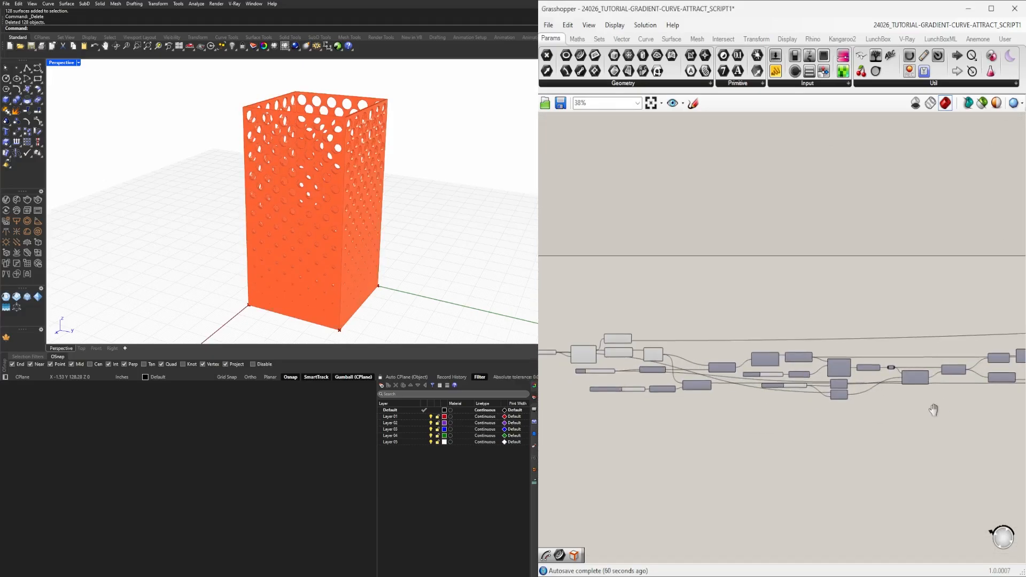
- Lower the final Rotate and Solid Union group slightly toward the Extrude component's row
{"action": "right_click_drag", "start_coordinate": [935, 409], "coordinate": [566, 427]}
{"action": "left_click_drag", "start_coordinate": [917, 384], "coordinate": [662, 304]}
{"action": "scroll", "coordinate": [661, 305], "scroll_direction": "up", "scroll_amount": 3}
{"action": "left_click_drag", "start_coordinate": [802, 365], "coordinate": [801, 381]}
{"action": "left_click", "coordinate": [826, 324]}
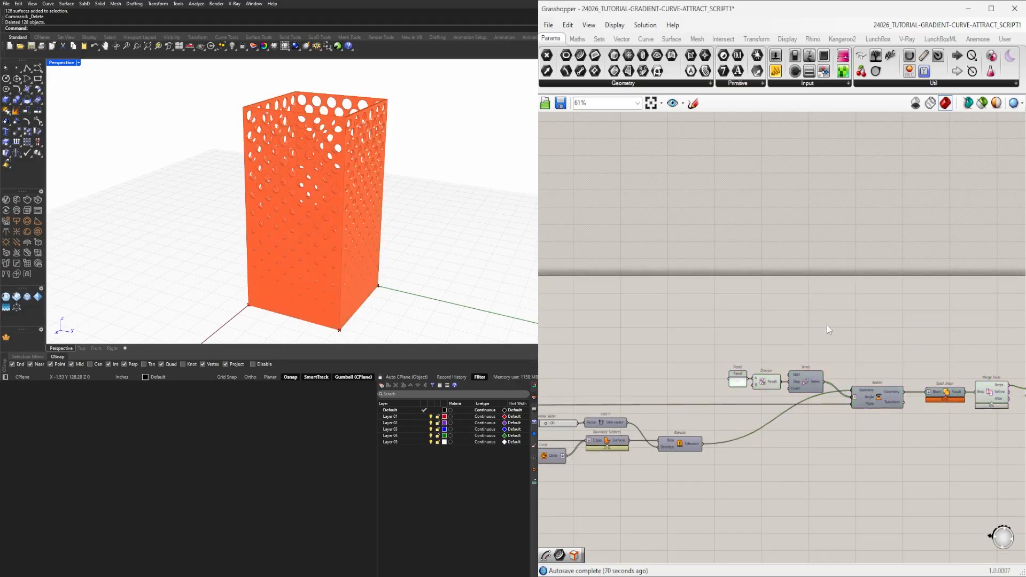
- Move everything from the 360 panel through Rotate, Custom Preview and the colour picker closer to Extrude
{"action": "scroll", "coordinate": [791, 358], "scroll_direction": "down", "scroll_amount": 4}
{"action": "left_click_drag", "start_coordinate": [932, 412], "coordinate": [786, 343]}
{"action": "scroll", "coordinate": [807, 376], "scroll_direction": "up", "scroll_amount": 4}
{"action": "left_click_drag", "start_coordinate": [830, 383], "coordinate": [710, 380]}
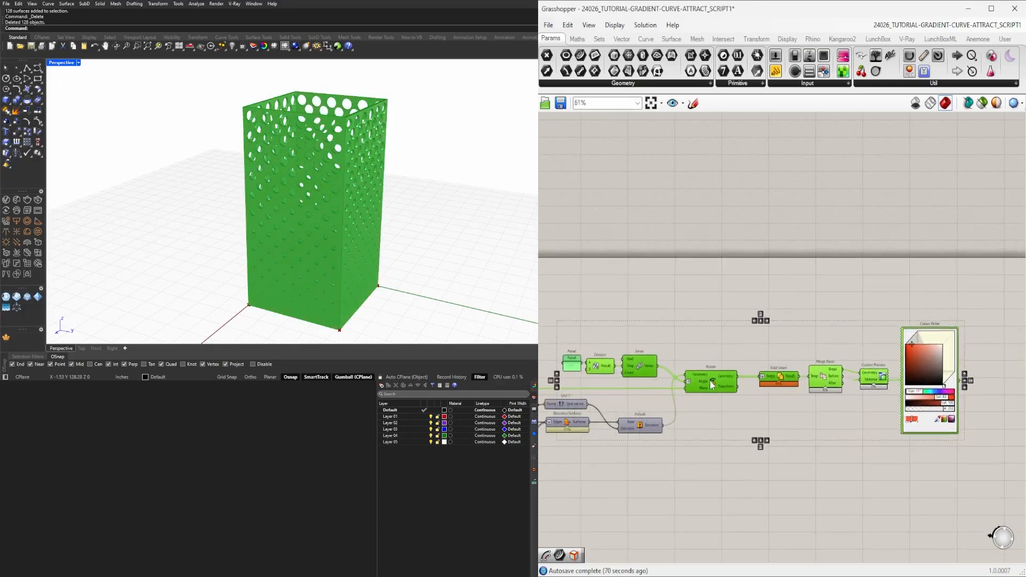
{"action": "left_click", "coordinate": [735, 428]}
- Align the 360 panel, Division and Series components more closely with one another and the Rotate component
{"action": "scroll", "coordinate": [735, 425], "scroll_direction": "down", "scroll_amount": 4}
{"action": "right_click_drag", "start_coordinate": [700, 434], "coordinate": [783, 412]}
{"action": "scroll", "coordinate": [781, 386], "scroll_direction": "up", "scroll_amount": 10}
{"action": "left_click_drag", "start_coordinate": [797, 385], "coordinate": [783, 405]}
{"action": "left_click", "coordinate": [764, 439]}
{"action": "scroll", "coordinate": [761, 437], "scroll_direction": "down", "scroll_amount": 1}
{"action": "right_click_drag", "start_coordinate": [667, 435], "coordinate": [869, 435]}
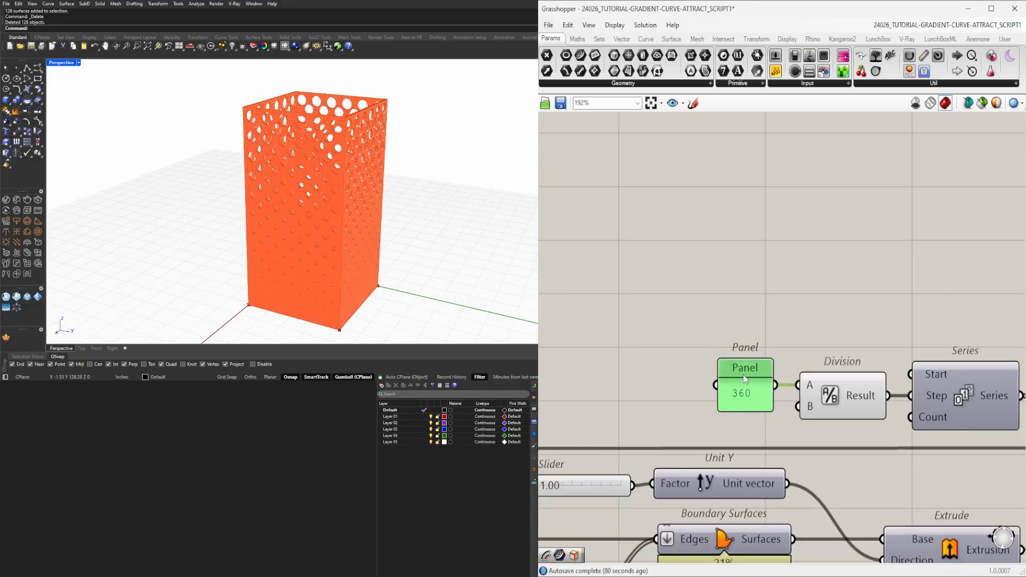
{"action": "scroll", "coordinate": [745, 379], "scroll_direction": "down", "scroll_amount": 5}
{"action": "right_click_drag", "start_coordinate": [964, 394], "coordinate": [729, 371]}
{"action": "scroll", "coordinate": [729, 372], "scroll_direction": "down", "scroll_amount": 2}
{"action": "left_click_drag", "start_coordinate": [845, 407], "coordinate": [544, 233]}
{"action": "left_click", "coordinate": [969, 358]}
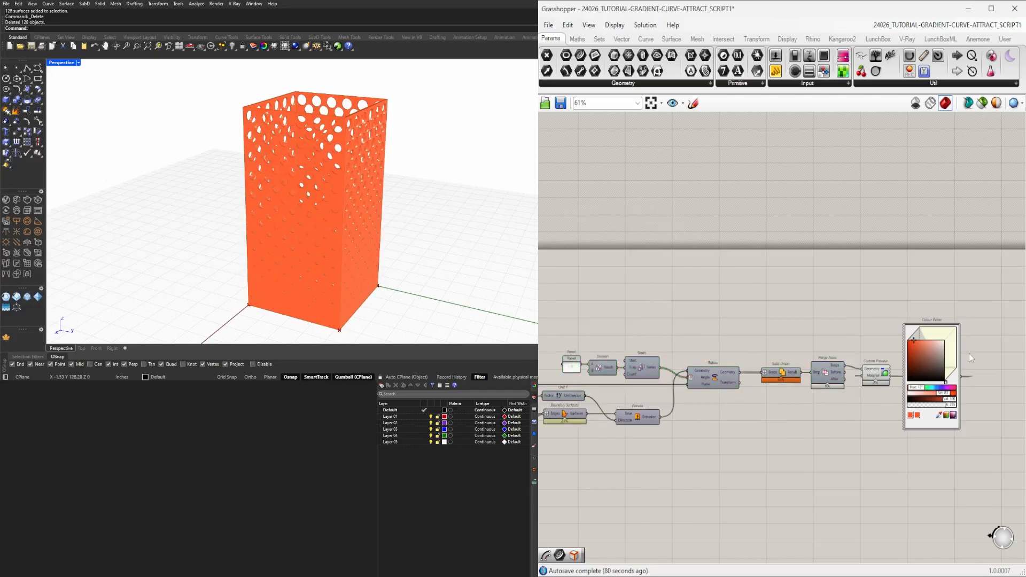
- Set the Custom Preview colour to a neutral grey with saturation 0 and value 45
{"action": "scroll", "coordinate": [970, 358], "scroll_direction": "up", "scroll_amount": 5}
{"action": "left_click_drag", "start_coordinate": [848, 322], "coordinate": [870, 322]}
{"action": "scroll", "coordinate": [869, 359], "scroll_direction": "up", "scroll_amount": 2}
{"action": "left_click_drag", "start_coordinate": [939, 432], "coordinate": [946, 474]}
{"action": "left_click_drag", "start_coordinate": [903, 332], "coordinate": [965, 369]}
{"action": "right_click_drag", "start_coordinate": [307, 160], "coordinate": [356, 267]}
{"action": "mouse_move", "coordinate": [950, 369]}
{"action": "left_mouse_down"}
{"action": "mouse_move", "coordinate": [950, 326]}
{"action": "mouse_move", "coordinate": [951, 371]}
{"action": "left_mouse_up"}
{"action": "right_click_drag", "start_coordinate": [451, 229], "coordinate": [449, 176]}
{"action": "scroll", "coordinate": [448, 182], "scroll_direction": "down", "scroll_amount": 5}
- Set the curve attractor location to 50 and the hole size sliders to MIN. 0.50 and MAX. 2.85
{"action": "scroll", "coordinate": [824, 326], "scroll_direction": "down", "scroll_amount": 9}
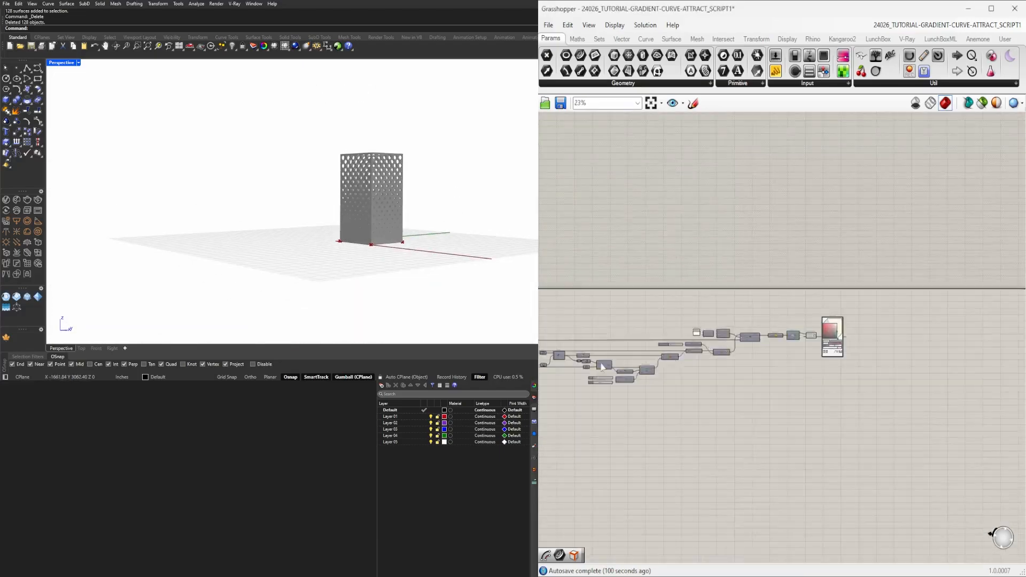
{"action": "scroll", "coordinate": [602, 366], "scroll_direction": "up", "scroll_amount": 8}
{"action": "scroll", "coordinate": [369, 214], "scroll_direction": "up", "scroll_amount": 6}
{"action": "right_click_drag", "start_coordinate": [320, 203], "coordinate": [390, 208]}
{"action": "scroll", "coordinate": [748, 326], "scroll_direction": "down", "scroll_amount": 8}
{"action": "right_click_drag", "start_coordinate": [882, 336], "coordinate": [809, 330]}
{"action": "scroll", "coordinate": [726, 320], "scroll_direction": "up", "scroll_amount": 8}
{"action": "scroll", "coordinate": [694, 348], "scroll_direction": "down", "scroll_amount": 6}
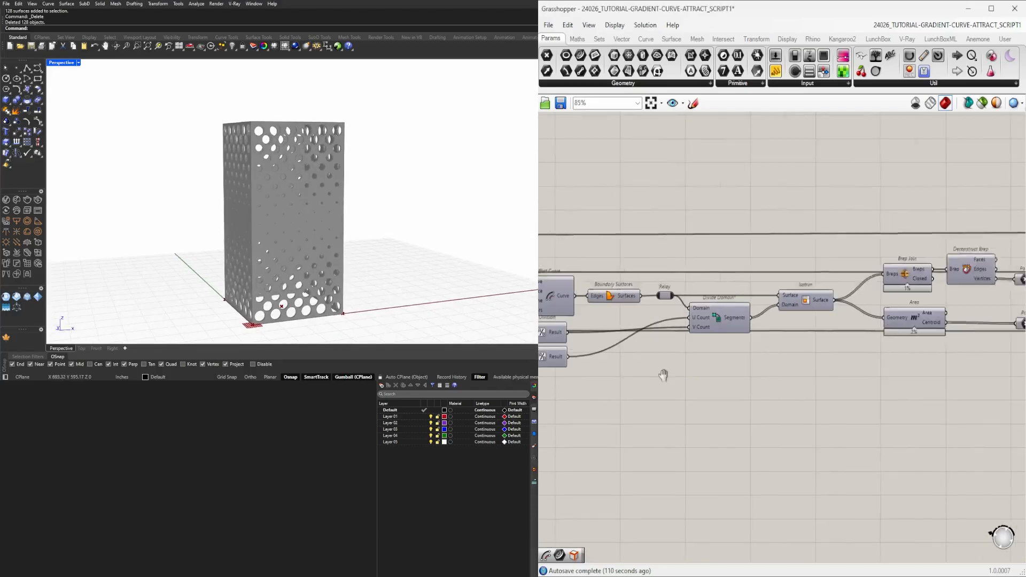
{"action": "scroll", "coordinate": [768, 340], "scroll_direction": "up", "scroll_amount": 7}
{"action": "right_click_drag", "start_coordinate": [341, 213], "coordinate": [358, 197]}
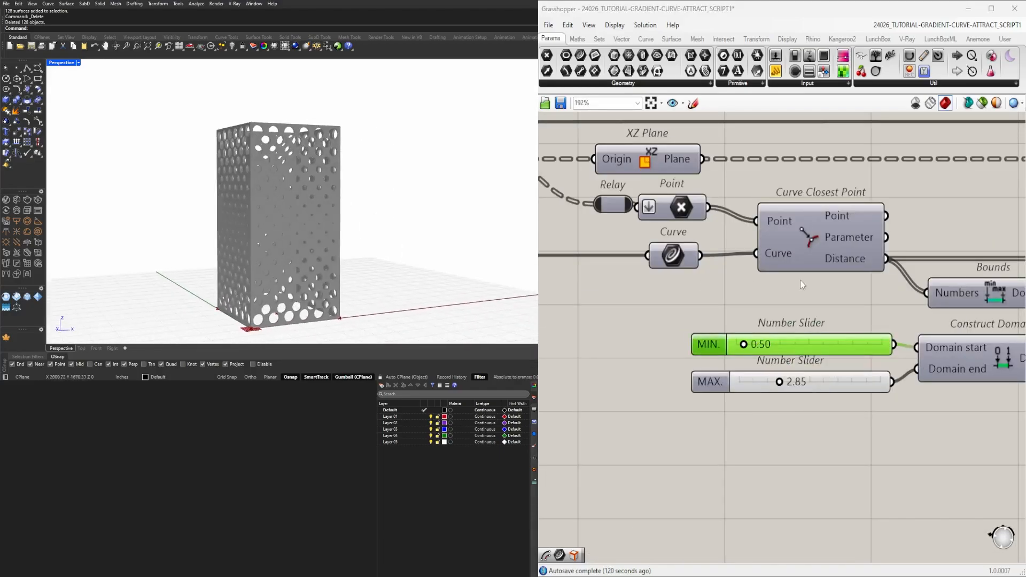
- Move the Custom Preview component and its colour picker farther away from Merge Faces
{"action": "scroll", "coordinate": [800, 281], "scroll_direction": "down", "scroll_amount": 8}
{"action": "scroll", "coordinate": [940, 291], "scroll_direction": "up", "scroll_amount": 2}
{"action": "left_click_drag", "start_coordinate": [879, 283], "coordinate": [879, 268]}
{"action": "left_click_drag", "start_coordinate": [984, 340], "coordinate": [830, 226]}
{"action": "left_click", "coordinate": [792, 197]}
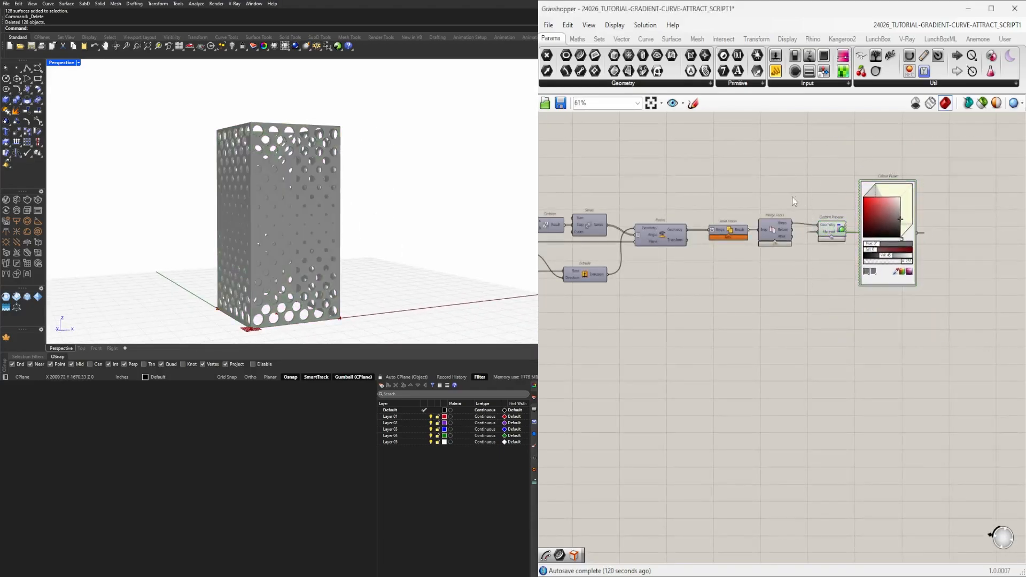
{"action": "scroll", "coordinate": [964, 284], "scroll_direction": "up", "scroll_amount": 4}
{"action": "left_click_drag", "start_coordinate": [971, 378], "coordinate": [723, 140]}
{"action": "right_click_drag", "start_coordinate": [718, 213], "coordinate": [748, 383]}
{"action": "left_click_drag", "start_coordinate": [727, 348], "coordinate": [910, 348]}
- Insert a Geometry parameter between the Merge Faces Breps output and Custom Preview
{"action": "left_click", "coordinate": [685, 393]}
{"action": "type", "text": "geometry"}
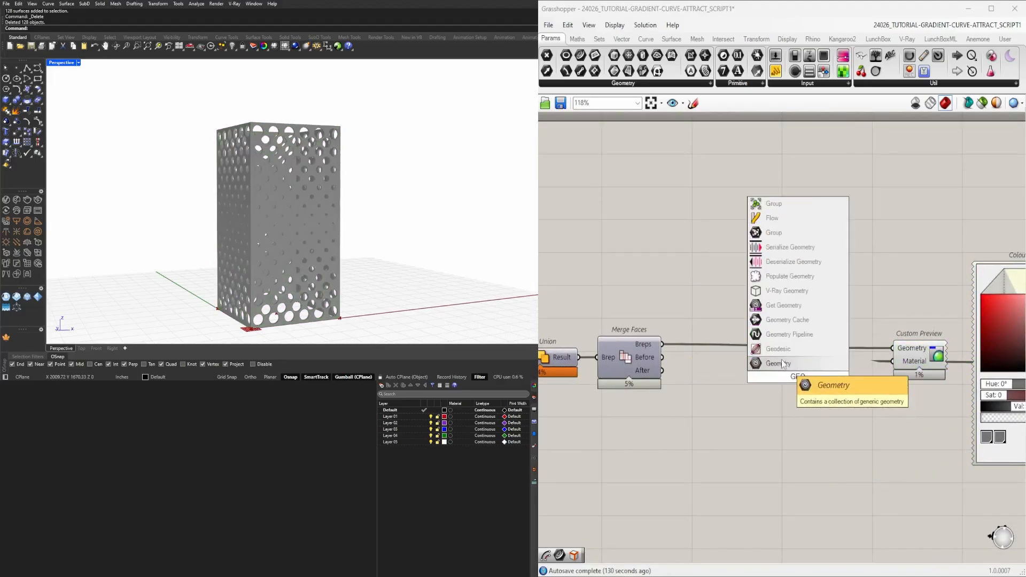
{"action": "key", "text": "Return"}
- Shift the downstream components, from the 360 panel through the colour picker, slightly closer to the upstream ones
{"action": "scroll", "coordinate": [801, 374], "scroll_direction": "down", "scroll_amount": 10}
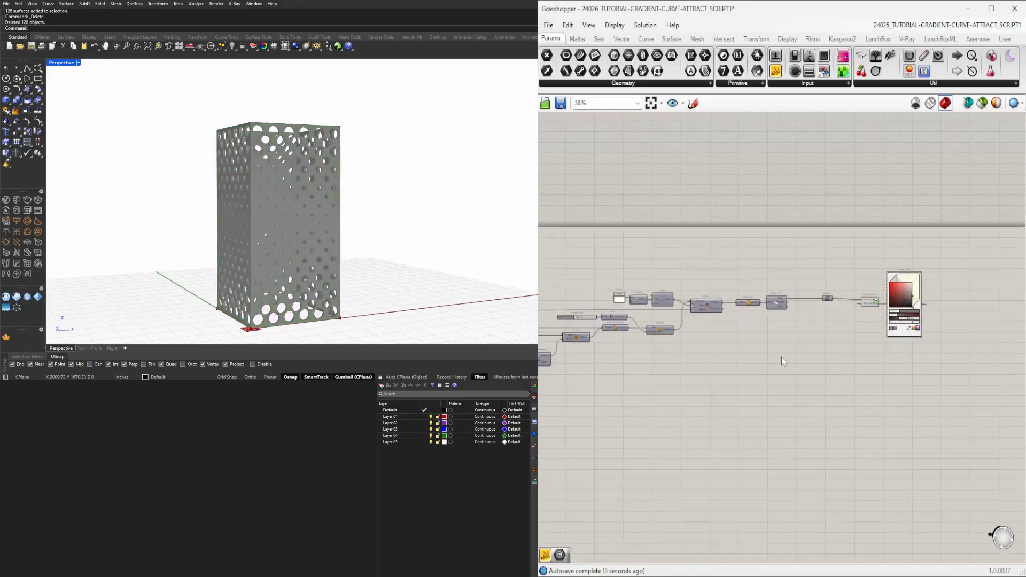
{"action": "left_click_drag", "start_coordinate": [992, 378], "coordinate": [597, 287]}
{"action": "scroll", "coordinate": [607, 291], "scroll_direction": "up", "scroll_amount": 4}
{"action": "left_click_drag", "start_coordinate": [654, 324], "coordinate": [613, 315]}
{"action": "left_click", "coordinate": [620, 240]}
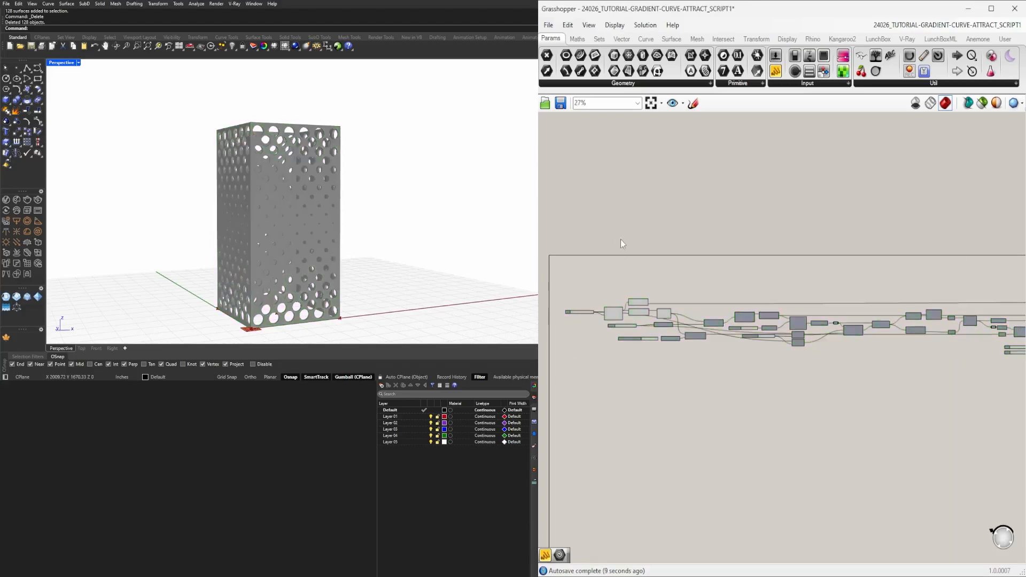
- Save the definition as a new version named 24026_TUTORIAL-GRADIENT-CURVE-ATTRACT_SCRIPT2
{"action": "left_click", "coordinate": [548, 25]}
{"action": "left_click", "coordinate": [593, 99]}
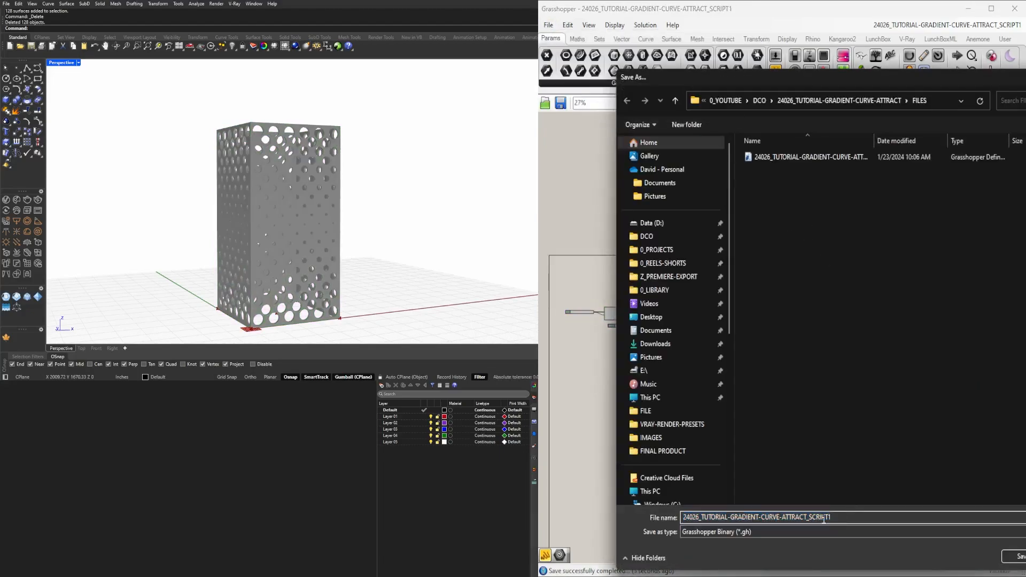
{"action": "key", "text": "BackSpace"}
{"action": "type", "text": "2"}
{"action": "key", "text": "Return"}
{"action": "scroll", "coordinate": [743, 370], "scroll_direction": "down", "scroll_amount": 4}
{"action": "scroll", "coordinate": [620, 310], "scroll_direction": "up", "scroll_amount": 8}
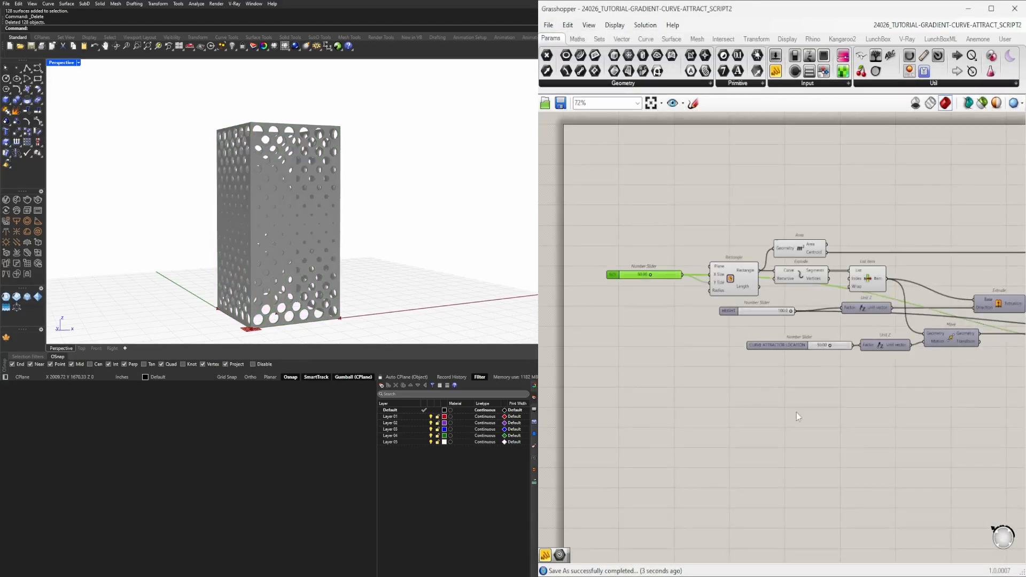
{"action": "left_click", "coordinate": [777, 345], "text": "shift"}
{"action": "right_click_drag", "start_coordinate": [999, 355], "coordinate": [630, 373]}
{"action": "right_click_drag", "start_coordinate": [919, 370], "coordinate": [582, 376]}
{"action": "scroll", "coordinate": [775, 374], "scroll_direction": "down", "scroll_amount": 1}
{"action": "left_click", "coordinate": [802, 387], "text": "shift"}
{"action": "left_click", "coordinate": [802, 399], "text": "shift"}
{"action": "right_click_drag", "start_coordinate": [1016, 291], "coordinate": [774, 299]}
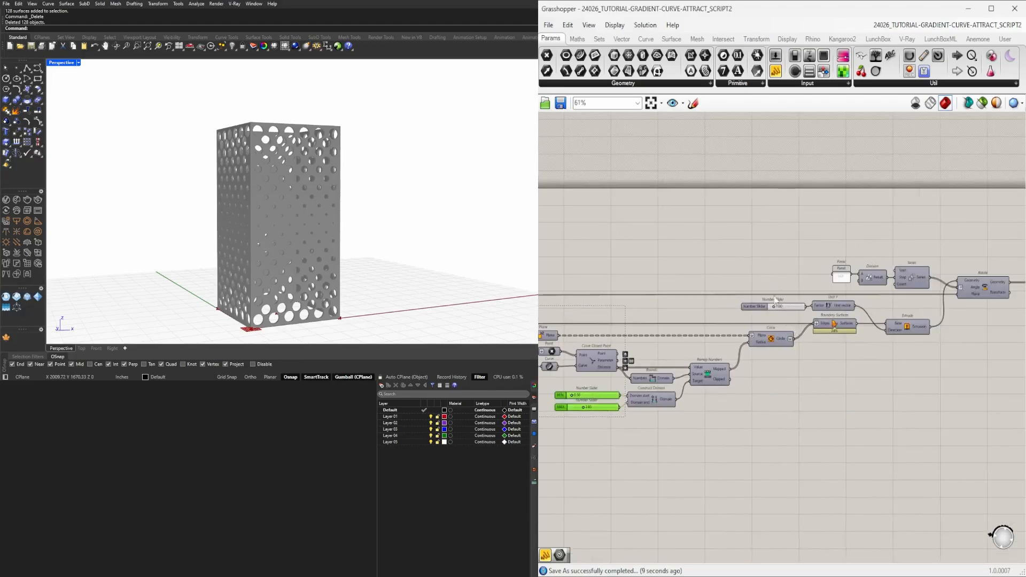
- Rename the number slider feeding Unit Y as EXTRUDE DEPTH
{"action": "scroll", "coordinate": [862, 279], "scroll_direction": "up", "scroll_amount": 5}
{"action": "right_click", "coordinate": [623, 341]}
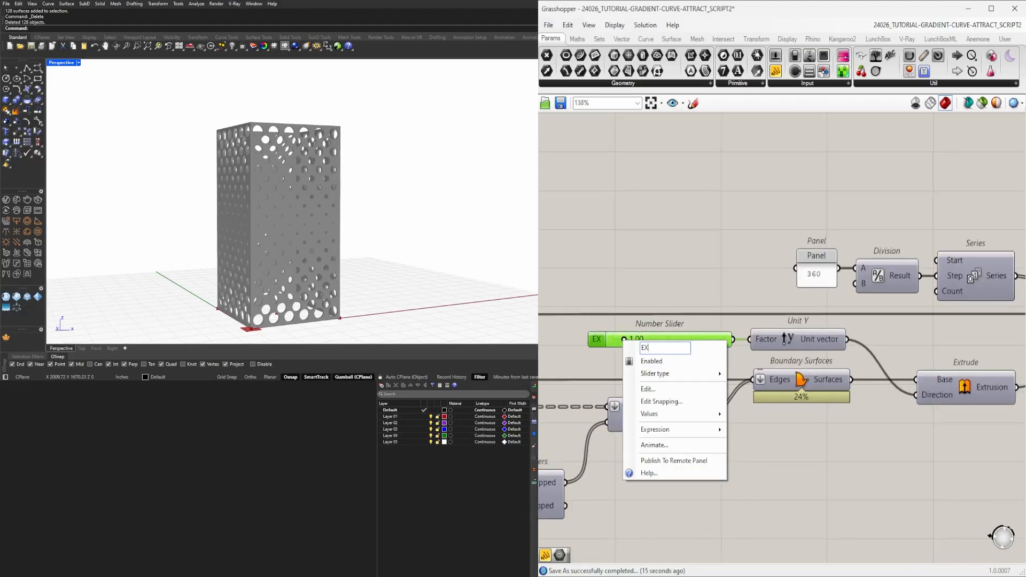
{"action": "type", "text": "DEPTH"}
{"action": "key", "text": "Return"}
- Add relays to the SIZE, HEIGHT and CURVE ATTRACTOR LOCATION wires and stack these sliders at the start of the definition
{"action": "scroll", "coordinate": [629, 344], "scroll_direction": "down", "scroll_amount": 6}
{"action": "right_click_drag", "start_coordinate": [629, 331], "coordinate": [953, 276]}
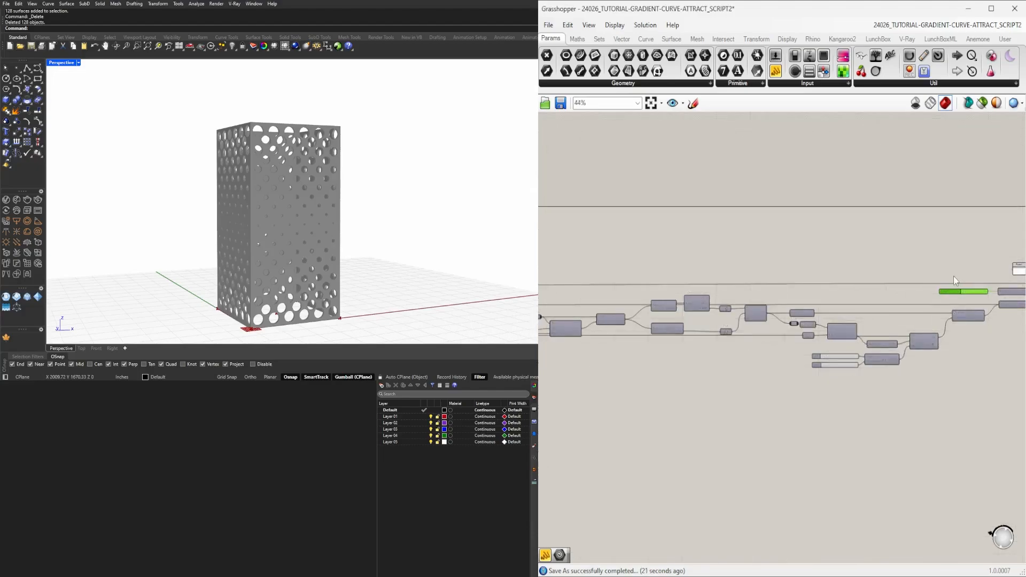
{"action": "scroll", "coordinate": [785, 368], "scroll_direction": "down", "scroll_amount": 4}
{"action": "right_click_drag", "start_coordinate": [711, 372], "coordinate": [999, 343]}
{"action": "scroll", "coordinate": [773, 309], "scroll_direction": "up", "scroll_amount": 9}
{"action": "left_click", "coordinate": [611, 300]}
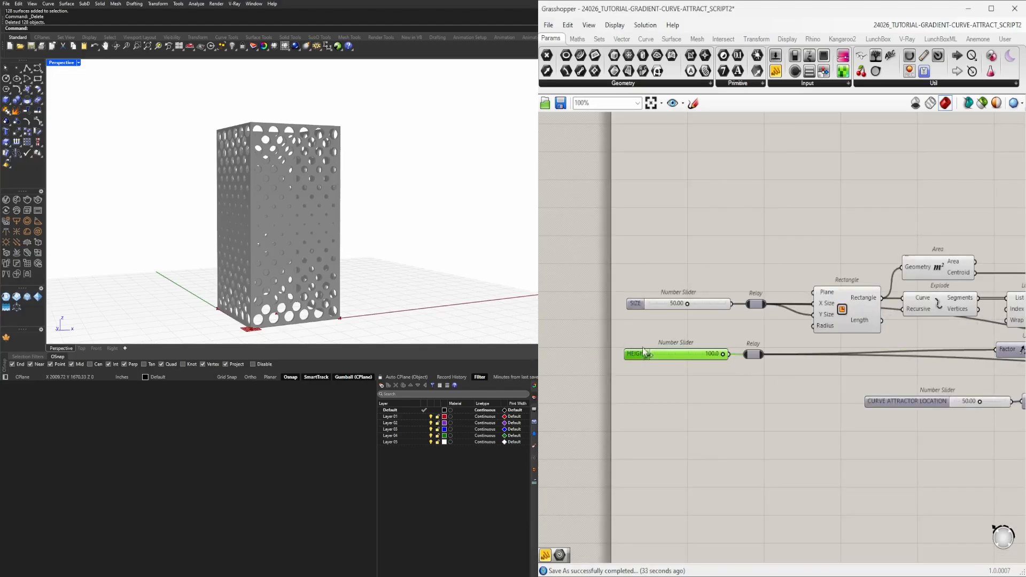
{"action": "left_click_drag", "start_coordinate": [644, 352], "coordinate": [646, 333]}
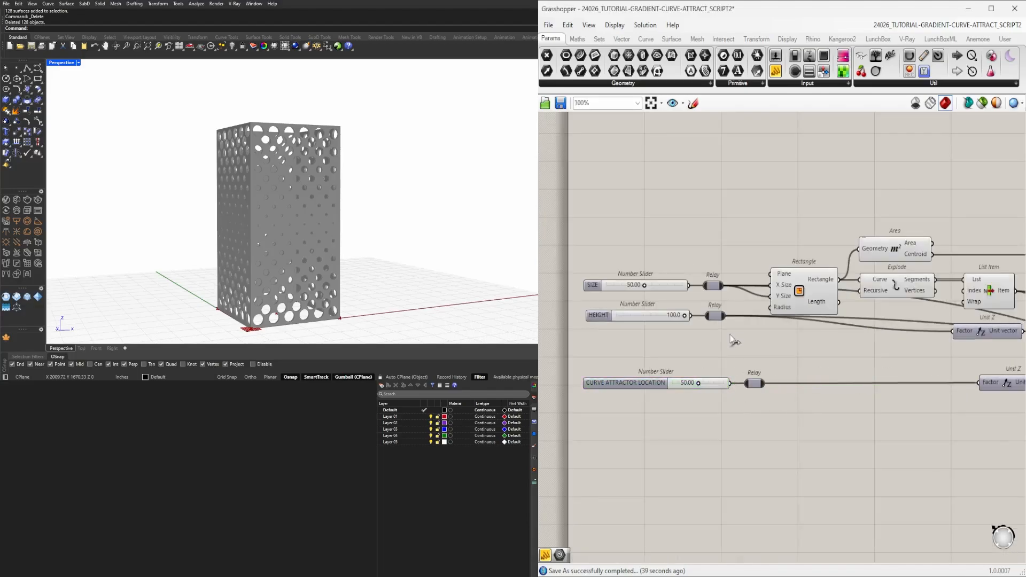
- Move the FRAME OFFSET, DIVISION MULTIPLIER, MIN. and MAX. sliders beneath CURVE ATTRACTOR LOCATION, with a relay on each wire
{"action": "scroll", "coordinate": [734, 340], "scroll_direction": "down", "scroll_amount": 5}
{"action": "scroll", "coordinate": [914, 432], "scroll_direction": "up", "scroll_amount": 5}
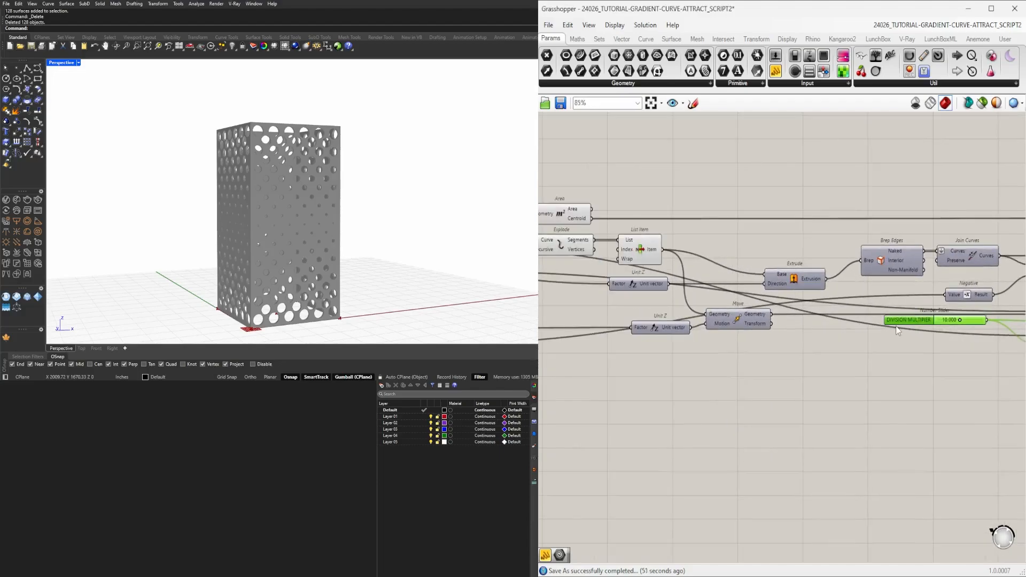
{"action": "scroll", "coordinate": [716, 376], "scroll_direction": "up", "scroll_amount": 3}
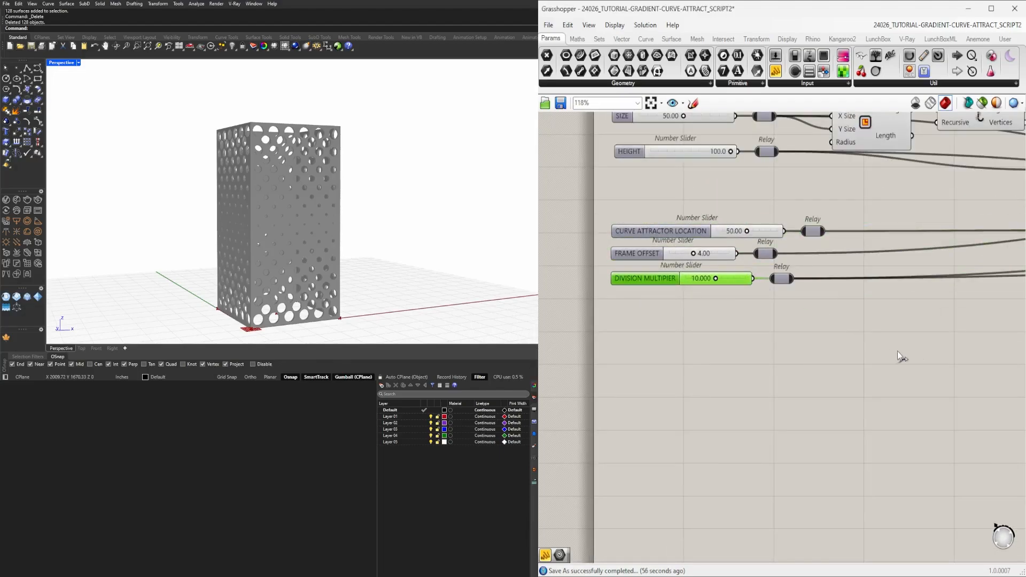
{"action": "scroll", "coordinate": [900, 355], "scroll_direction": "down", "scroll_amount": 5}
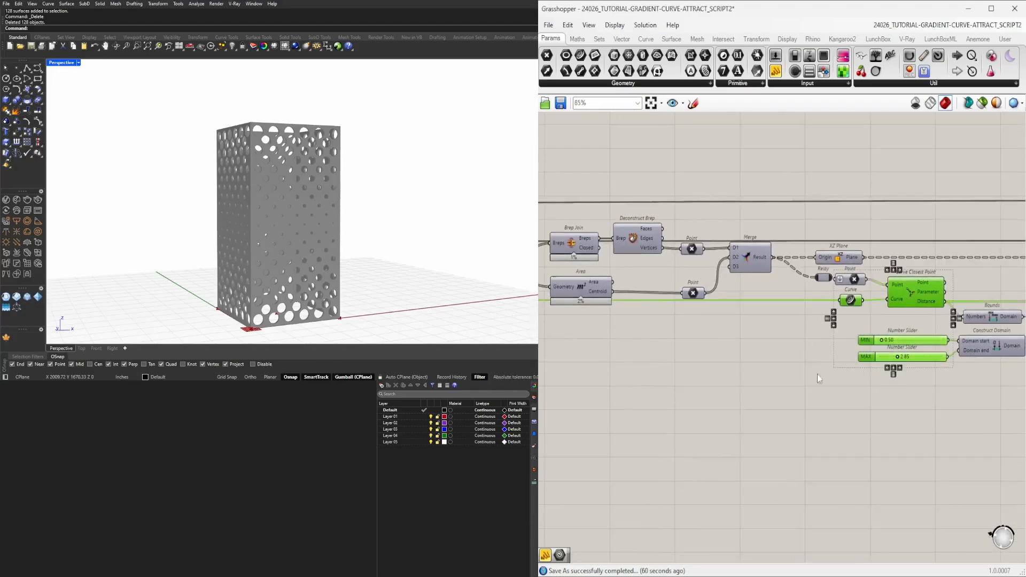
{"action": "scroll", "coordinate": [939, 353], "scroll_direction": "down", "scroll_amount": 4}
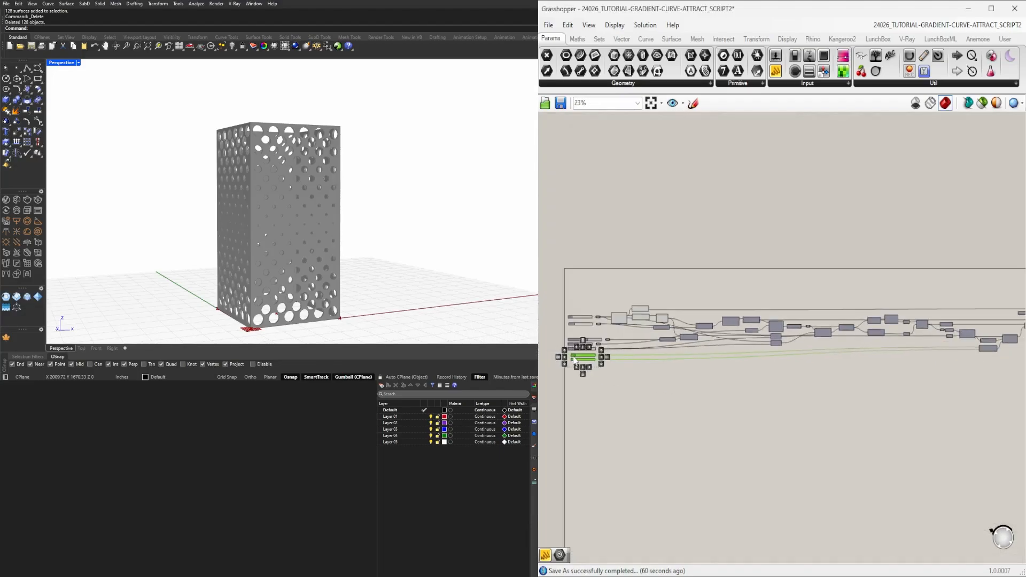
{"action": "scroll", "coordinate": [574, 358], "scroll_direction": "up", "scroll_amount": 9}
- Align the input relays in one column and line up the SIZE and HEIGHT sliders with those below
{"action": "left_click", "coordinate": [684, 344]}
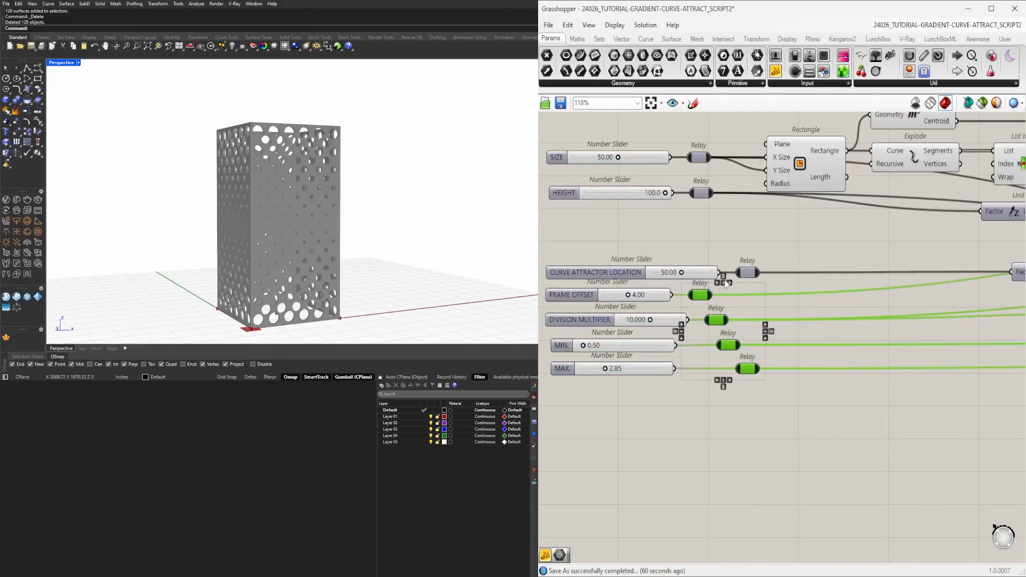
{"action": "scroll", "coordinate": [825, 347], "scroll_direction": "down", "scroll_amount": 5}
{"action": "key", "text": "ctrl+a"}
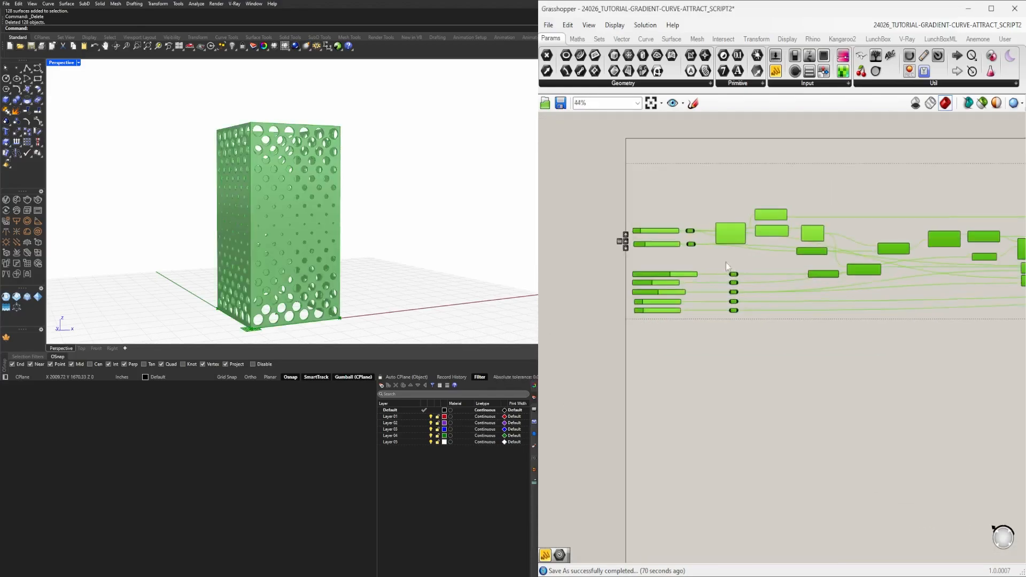
{"action": "left_click_drag", "start_coordinate": [733, 274], "coordinate": [852, 274], "text": "shift"}
{"action": "left_click_drag", "start_coordinate": [900, 350], "coordinate": [740, 266]}
{"action": "left_click_drag", "start_coordinate": [756, 273], "coordinate": [713, 266], "text": "shift"}
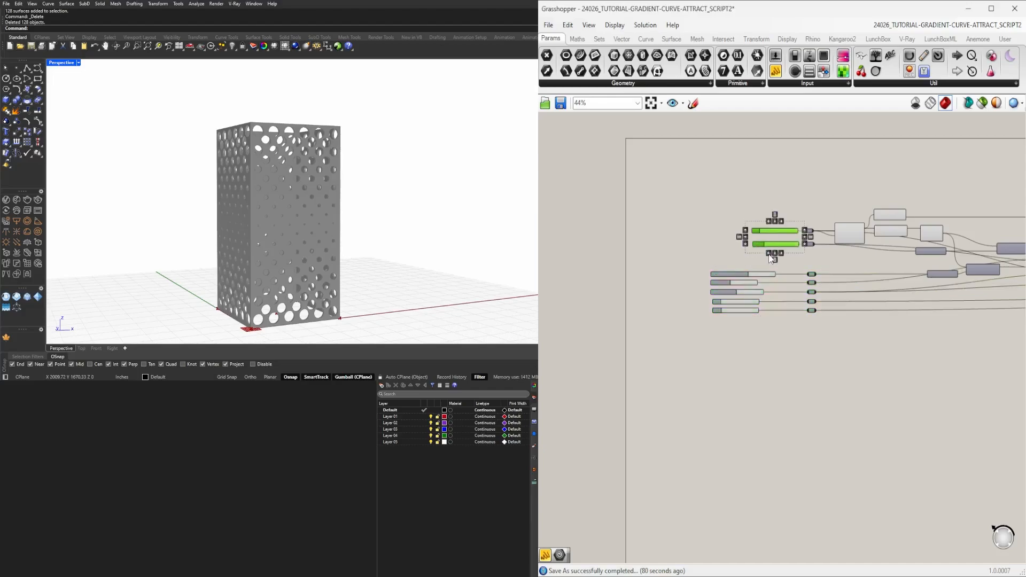
{"action": "left_click_drag", "start_coordinate": [752, 232], "coordinate": [714, 231], "text": "shift"}
- Move the EXTRUDE DEPTH slider beneath MAX. and add a relay on its wire
{"action": "scroll", "coordinate": [807, 203], "scroll_direction": "down", "scroll_amount": 5}
{"action": "right_click_drag", "start_coordinate": [925, 265], "coordinate": [689, 289]}
{"action": "scroll", "coordinate": [834, 262], "scroll_direction": "up", "scroll_amount": 10}
{"action": "scroll", "coordinate": [803, 271], "scroll_direction": "down", "scroll_amount": 9}
{"action": "left_click_drag", "start_coordinate": [806, 265], "coordinate": [633, 363]}
{"action": "right_click_drag", "start_coordinate": [632, 363], "coordinate": [890, 363]}
{"action": "left_click_drag", "start_coordinate": [880, 363], "coordinate": [568, 368]}
{"action": "scroll", "coordinate": [568, 369], "scroll_direction": "up", "scroll_amount": 8}
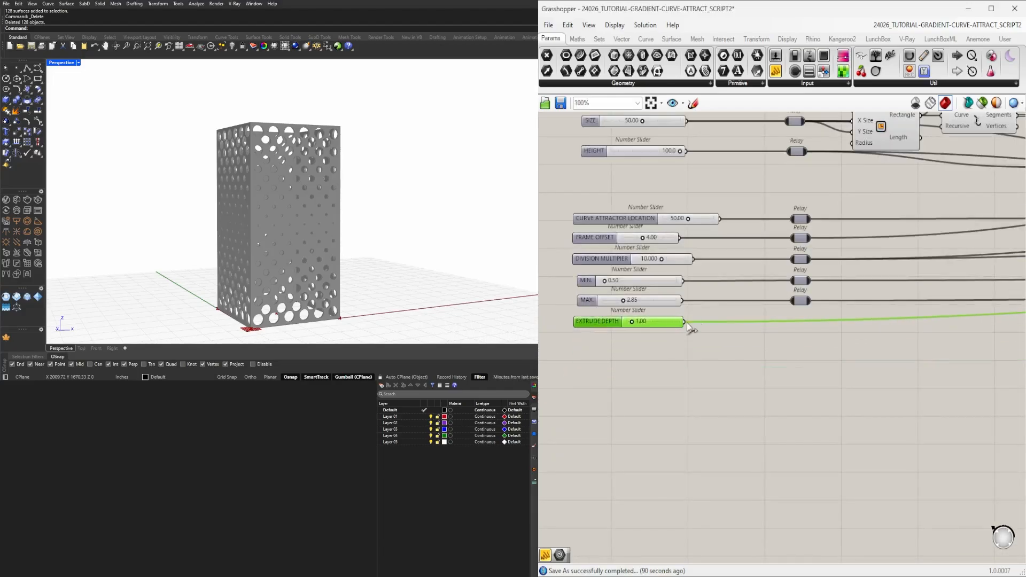
{"action": "left_click", "coordinate": [791, 380]}
- Insert a relay on the wire between Merge Faces and the Geometry parameter
{"action": "scroll", "coordinate": [791, 382], "scroll_direction": "down", "scroll_amount": 8}
{"action": "right_click_drag", "start_coordinate": [918, 387], "coordinate": [776, 345]}
{"action": "scroll", "coordinate": [776, 344], "scroll_direction": "up", "scroll_amount": 5}
{"action": "right_click_drag", "start_coordinate": [965, 285], "coordinate": [794, 274]}
{"action": "scroll", "coordinate": [794, 273], "scroll_direction": "up", "scroll_amount": 3}
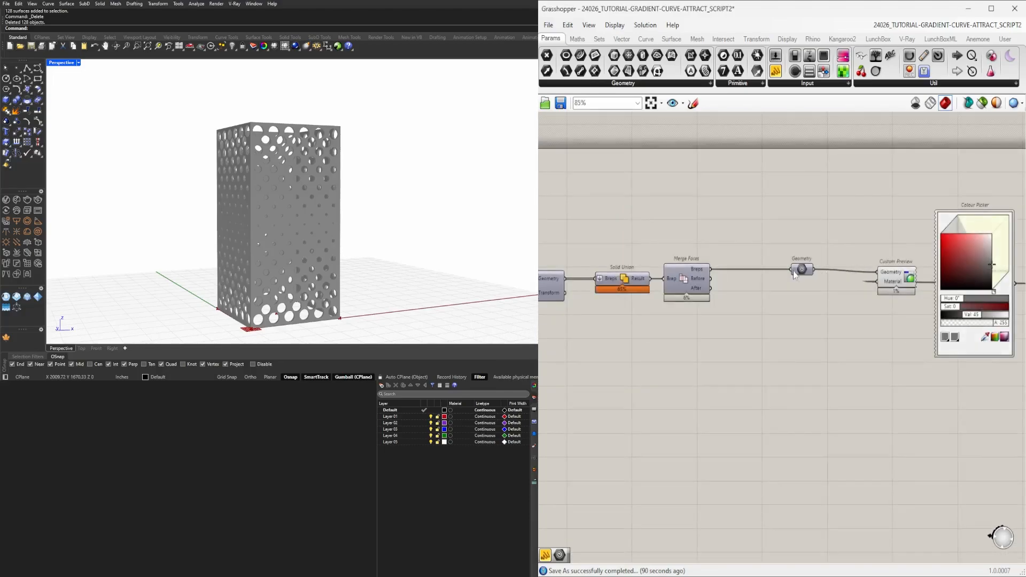
- Hide the wires feeding the Custom Preview's Geometry and Material inputs
{"action": "right_click", "coordinate": [889, 273]}
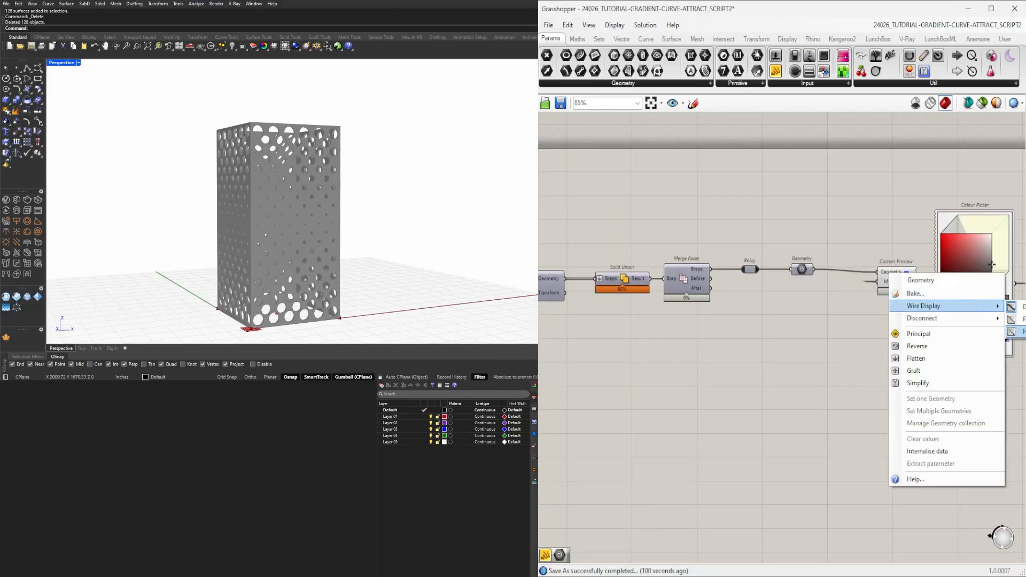
{"action": "left_click", "coordinate": [1012, 331]}
{"action": "scroll", "coordinate": [899, 281], "scroll_direction": "up", "scroll_amount": 3}
{"action": "right_click_drag", "start_coordinate": [898, 281], "coordinate": [818, 352]}
{"action": "right_click", "coordinate": [818, 353]}
{"action": "left_click", "coordinate": [934, 399]}
{"action": "scroll", "coordinate": [770, 438], "scroll_direction": "down", "scroll_amount": 3}
{"action": "left_click_drag", "start_coordinate": [861, 494], "coordinate": [819, 379]}
{"action": "left_click", "coordinate": [713, 348]}
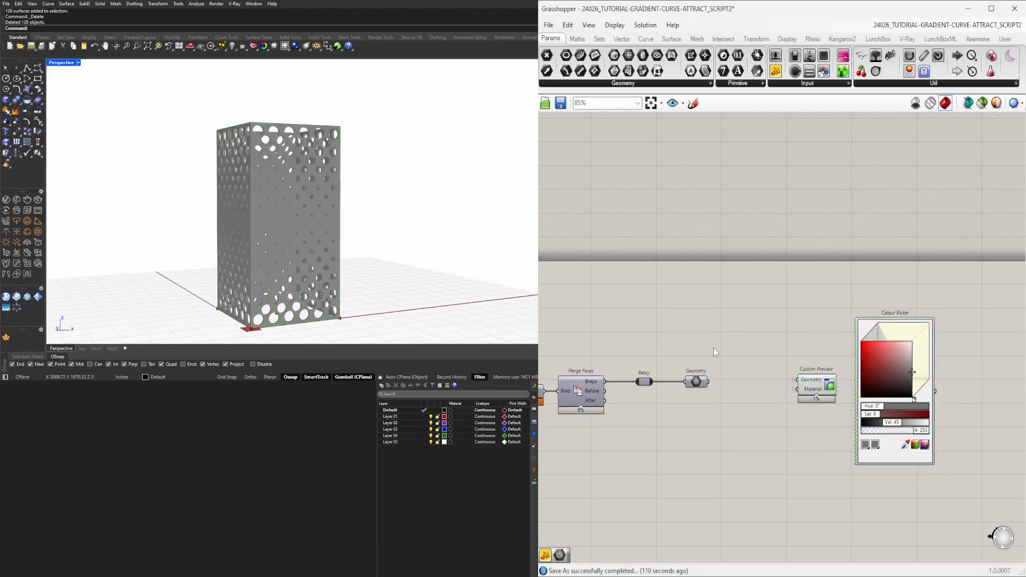
- Align the left edges of all eight input sliders
{"action": "scroll", "coordinate": [713, 348], "scroll_direction": "down", "scroll_amount": 8}
{"action": "right_click_drag", "start_coordinate": [713, 352], "coordinate": [961, 310]}
{"action": "right_click_drag", "start_coordinate": [674, 379], "coordinate": [865, 374]}
{"action": "scroll", "coordinate": [715, 339], "scroll_direction": "up", "scroll_amount": 6}
{"action": "right_click_drag", "start_coordinate": [714, 339], "coordinate": [870, 328]}
{"action": "left_click_drag", "start_coordinate": [809, 506], "coordinate": [666, 281]}
{"action": "scroll", "coordinate": [740, 319], "scroll_direction": "up", "scroll_amount": 4}
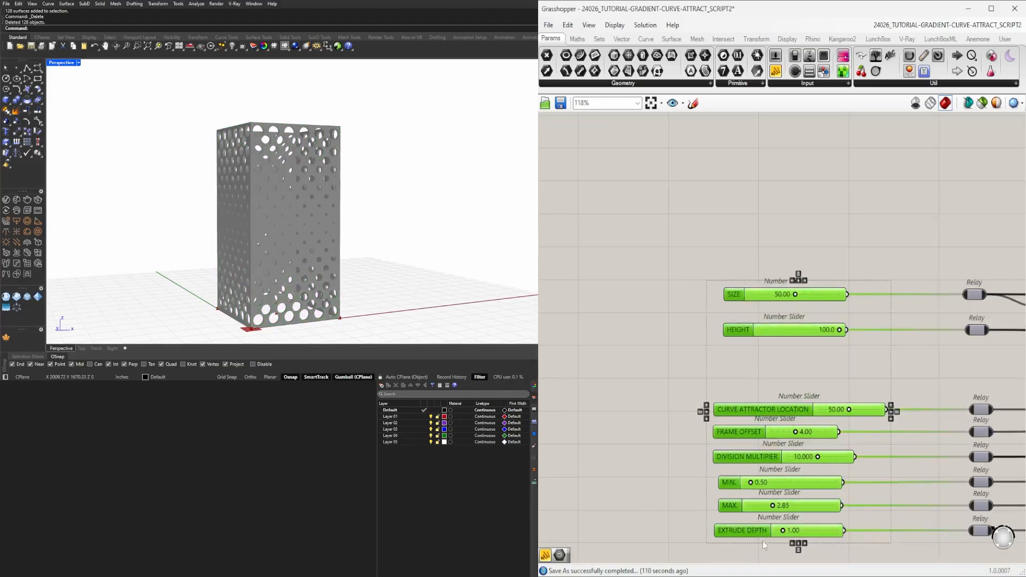
{"action": "scroll", "coordinate": [731, 530], "scroll_direction": "up", "scroll_amount": 2}
{"action": "right_click_drag", "start_coordinate": [731, 530], "coordinate": [649, 431]}
{"action": "left_click", "coordinate": [903, 244]}
- Lengthen the CURVE ATTRACTOR LOCATION, FRAME OFFSET and DIVISION MULTIPLIER sliders to a common right edge
{"action": "scroll", "coordinate": [903, 244], "scroll_direction": "up", "scroll_amount": 10}
{"action": "left_click_drag", "start_coordinate": [631, 332], "coordinate": [741, 348]}
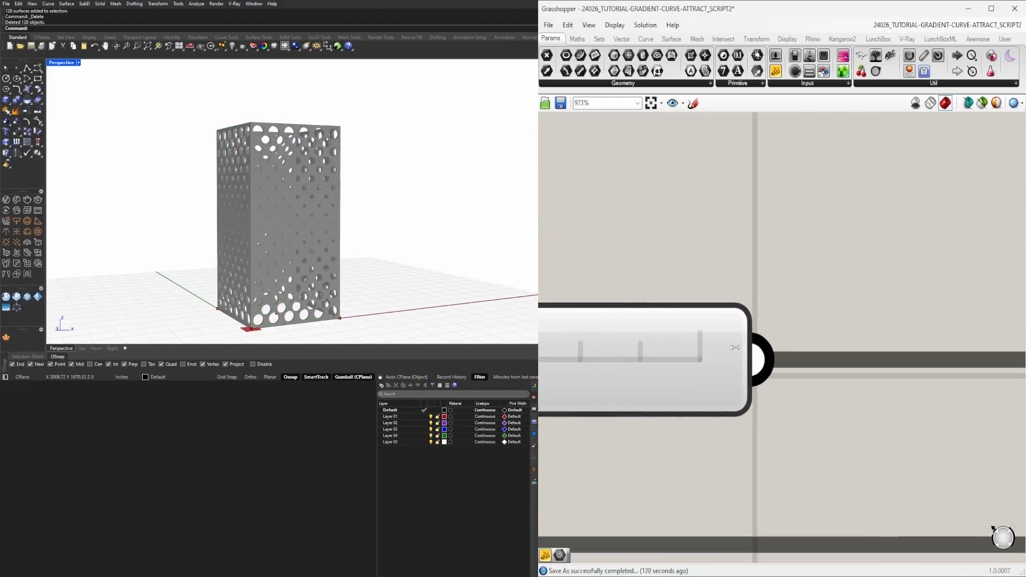
{"action": "scroll", "coordinate": [741, 347], "scroll_direction": "down", "scroll_amount": 3}
{"action": "right_click_drag", "start_coordinate": [741, 348], "coordinate": [859, 219]}
{"action": "left_click_drag", "start_coordinate": [590, 307], "coordinate": [855, 303]}
{"action": "left_click_drag", "start_coordinate": [668, 409], "coordinate": [866, 409]}
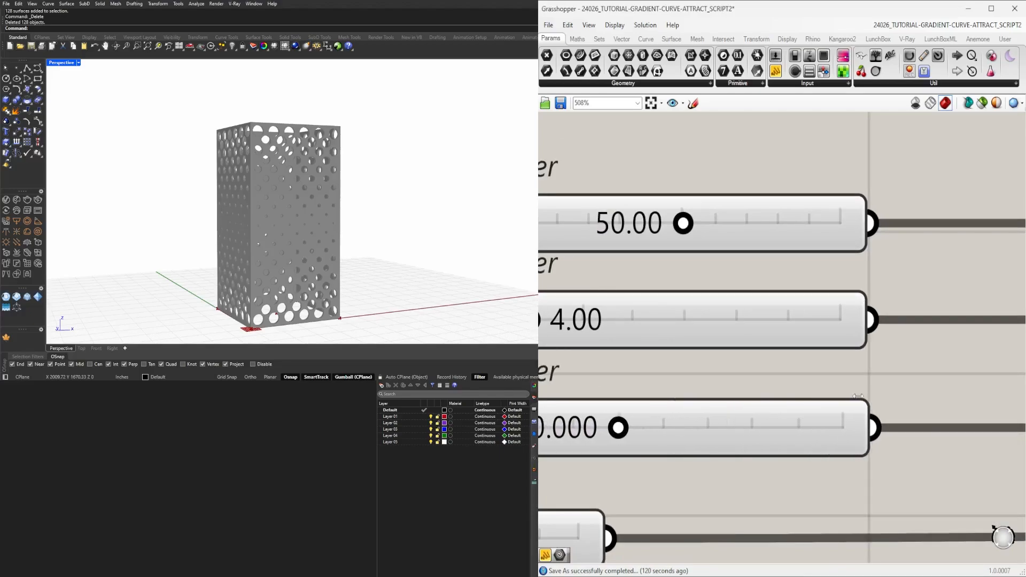
- Lengthen the MIN., MAX. and EXTRUDE DEPTH sliders to match the right edge of DIVISION MULTIPLIER
{"action": "right_click_drag", "start_coordinate": [673, 561], "coordinate": [646, 333]}
{"action": "left_click_drag", "start_coordinate": [559, 278], "coordinate": [838, 283]}
{"action": "left_click_drag", "start_coordinate": [569, 381], "coordinate": [830, 377]}
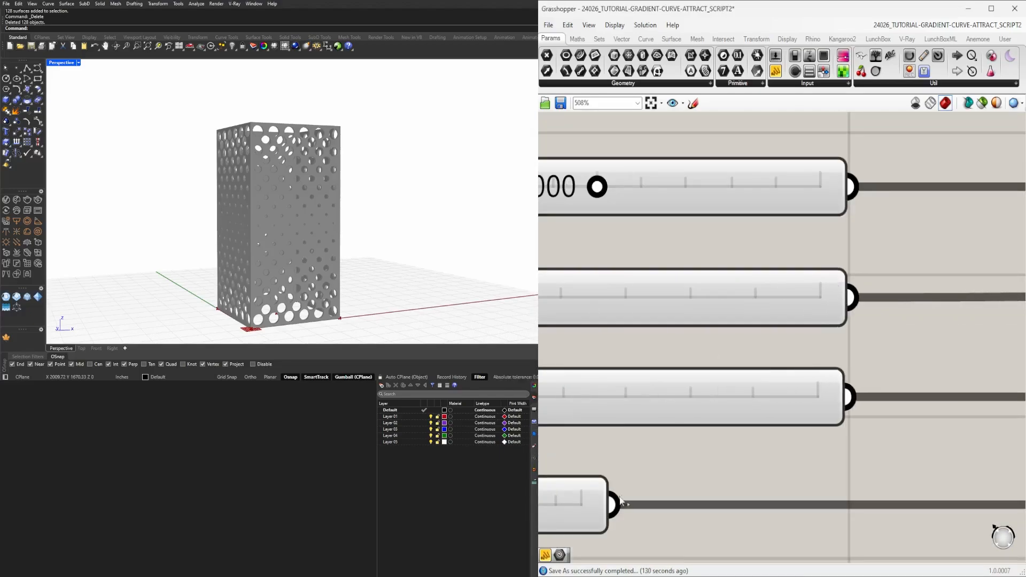
{"action": "left_click_drag", "start_coordinate": [621, 501], "coordinate": [841, 479]}
- Lengthen the HEIGHT and SIZE sliders to match the right edge of the sliders below
{"action": "scroll", "coordinate": [822, 459], "scroll_direction": "down", "scroll_amount": 10}
{"action": "scroll", "coordinate": [745, 300], "scroll_direction": "up", "scroll_amount": 6}
{"action": "left_click_drag", "start_coordinate": [775, 261], "coordinate": [911, 261]}
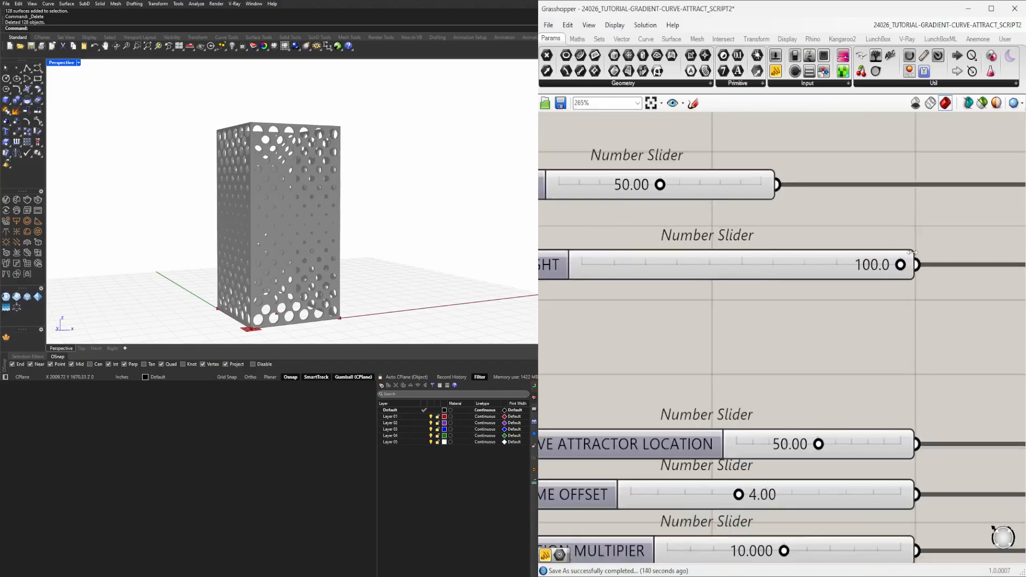
{"action": "scroll", "coordinate": [923, 251], "scroll_direction": "up", "scroll_amount": 8}
{"action": "scroll", "coordinate": [903, 374], "scroll_direction": "down", "scroll_amount": 6}
{"action": "left_click_drag", "start_coordinate": [661, 288], "coordinate": [882, 285]}
{"action": "scroll", "coordinate": [874, 267], "scroll_direction": "down", "scroll_amount": 10}
{"action": "scroll", "coordinate": [801, 300], "scroll_direction": "up", "scroll_amount": 6}
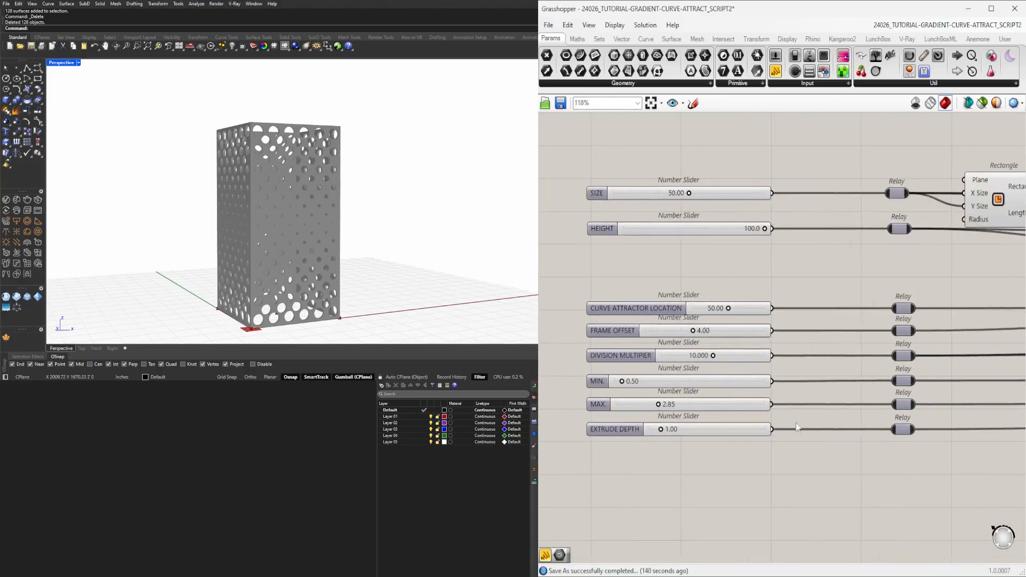
- Select the components across the definition and turn off their viewport preview
{"action": "scroll", "coordinate": [746, 340], "scroll_direction": "down", "scroll_amount": 3}
{"action": "scroll", "coordinate": [745, 340], "scroll_direction": "down", "scroll_amount": 3}
{"action": "right_click_drag", "start_coordinate": [882, 342], "coordinate": [797, 342]}
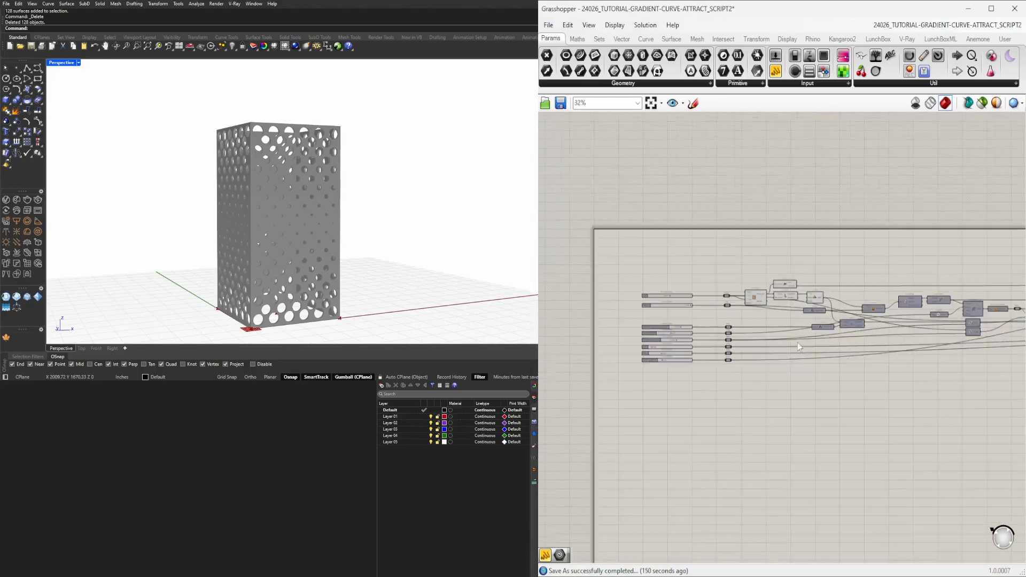
{"action": "scroll", "coordinate": [641, 369], "scroll_direction": "down", "scroll_amount": 4}
{"action": "left_click_drag", "start_coordinate": [808, 383], "coordinate": [616, 242]}
{"action": "key", "text": "ctrl+q"}
- Close the gap between the HEIGHT slider and the six sliders and relays below it
{"action": "scroll", "coordinate": [645, 343], "scroll_direction": "up", "scroll_amount": 7}
{"action": "scroll", "coordinate": [576, 428], "scroll_direction": "up", "scroll_amount": 5}
{"action": "left_click_drag", "start_coordinate": [901, 466], "coordinate": [606, 316]}
{"action": "left_click_drag", "start_coordinate": [604, 326], "coordinate": [604, 273]}
{"action": "left_click", "coordinate": [849, 163]}
{"action": "left_click_drag", "start_coordinate": [890, 175], "coordinate": [699, 215]}
{"action": "left_click_drag", "start_coordinate": [708, 211], "coordinate": [708, 216]}
- Toggle the preview of the Geometry parameter before Custom Preview
{"action": "scroll", "coordinate": [641, 267], "scroll_direction": "down", "scroll_amount": 10}
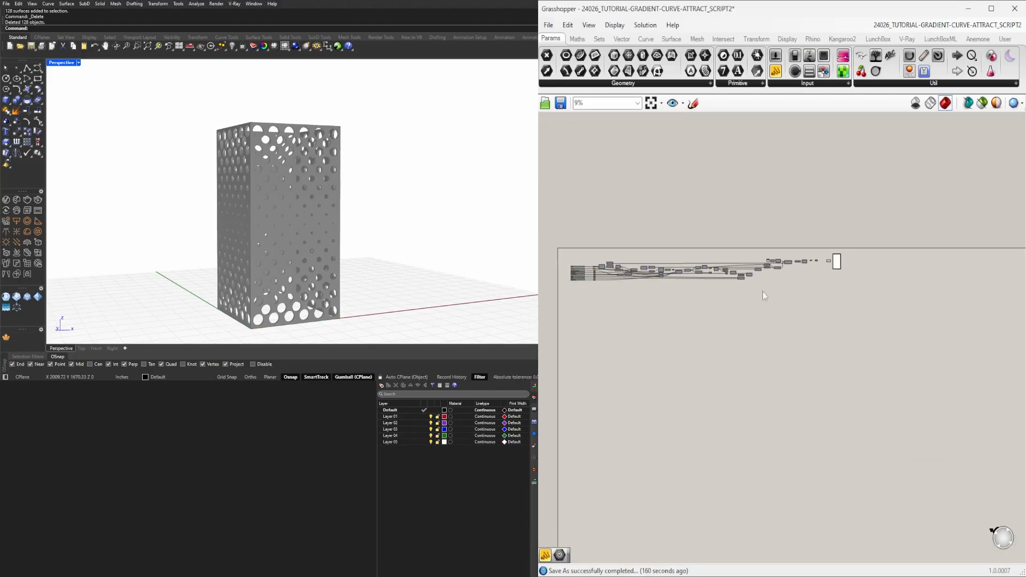
{"action": "scroll", "coordinate": [823, 261], "scroll_direction": "up", "scroll_amount": 10}
{"action": "right_click", "coordinate": [846, 258]}
{"action": "left_click", "coordinate": [859, 274]}
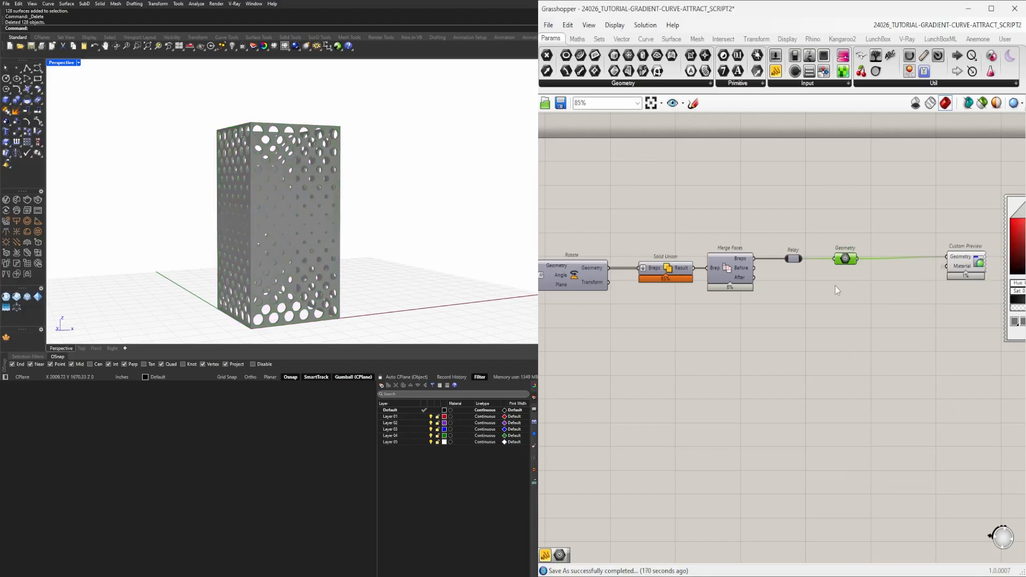
- Combine all components between the input relays and the Geometry parameter into one cluster
{"action": "scroll", "coordinate": [945, 248], "scroll_direction": "down", "scroll_amount": 10}
{"action": "left_click_drag", "start_coordinate": [936, 313], "coordinate": [635, 237]}
{"action": "middle_click", "coordinate": [662, 239]}
{"action": "left_click", "coordinate": [662, 195]}
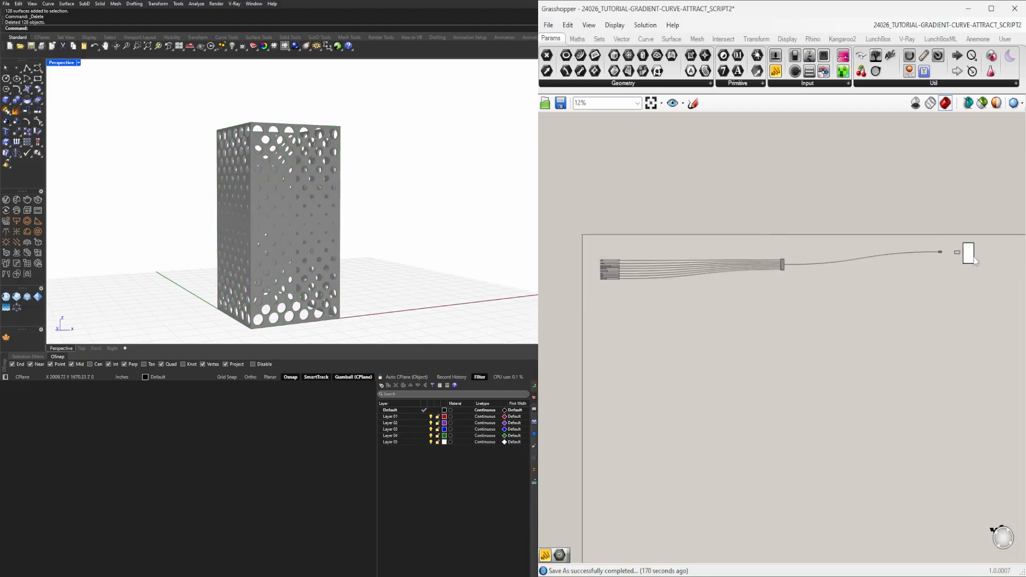
- Move the cluster, Geometry parameter and preview components close to the eight input sliders
{"action": "left_click_drag", "start_coordinate": [986, 306], "coordinate": [766, 213]}
{"action": "scroll", "coordinate": [779, 257], "scroll_direction": "up", "scroll_amount": 3}
{"action": "scroll", "coordinate": [816, 304], "scroll_direction": "up", "scroll_amount": 5}
{"action": "left_click_drag", "start_coordinate": [756, 294], "coordinate": [745, 243]}
{"action": "scroll", "coordinate": [788, 214], "scroll_direction": "down", "scroll_amount": 6}
{"action": "left_click", "coordinate": [909, 246]}
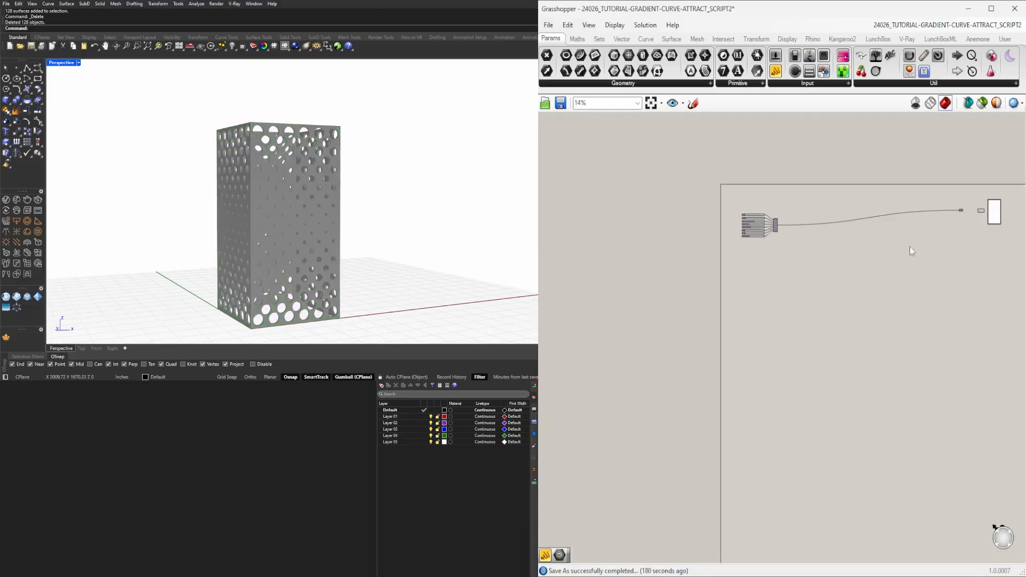
- Bring the Geometry parameter, Custom Preview and Colour Picker closer to the cluster and tighten the spacing of the layout
{"action": "right_click_drag", "start_coordinate": [909, 246], "coordinate": [854, 297]}
{"action": "left_click_drag", "start_coordinate": [975, 315], "coordinate": [674, 244]}
{"action": "scroll", "coordinate": [708, 286], "scroll_direction": "up", "scroll_amount": 4}
{"action": "left_click_drag", "start_coordinate": [732, 261], "coordinate": [707, 233]}
{"action": "right_click_drag", "start_coordinate": [812, 273], "coordinate": [738, 287]}
{"action": "left_click_drag", "start_coordinate": [910, 258], "coordinate": [838, 198]}
{"action": "scroll", "coordinate": [630, 245], "scroll_direction": "up", "scroll_amount": 9}
{"action": "left_click_drag", "start_coordinate": [882, 226], "coordinate": [744, 239]}
{"action": "scroll", "coordinate": [865, 288], "scroll_direction": "down", "scroll_amount": 3}
{"action": "left_click_drag", "start_coordinate": [799, 307], "coordinate": [718, 238]}
{"action": "left_click_drag", "start_coordinate": [718, 243], "coordinate": [732, 243]}
{"action": "right_click_drag", "start_coordinate": [748, 310], "coordinate": [839, 310]}
- Move the EXTRUDE DEPTH slider up beneath MAX and distribute all eight input sliders at even vertical spacing
{"action": "scroll", "coordinate": [713, 284], "scroll_direction": "up", "scroll_amount": 5}
{"action": "left_click_drag", "start_coordinate": [653, 324], "coordinate": [653, 312]}
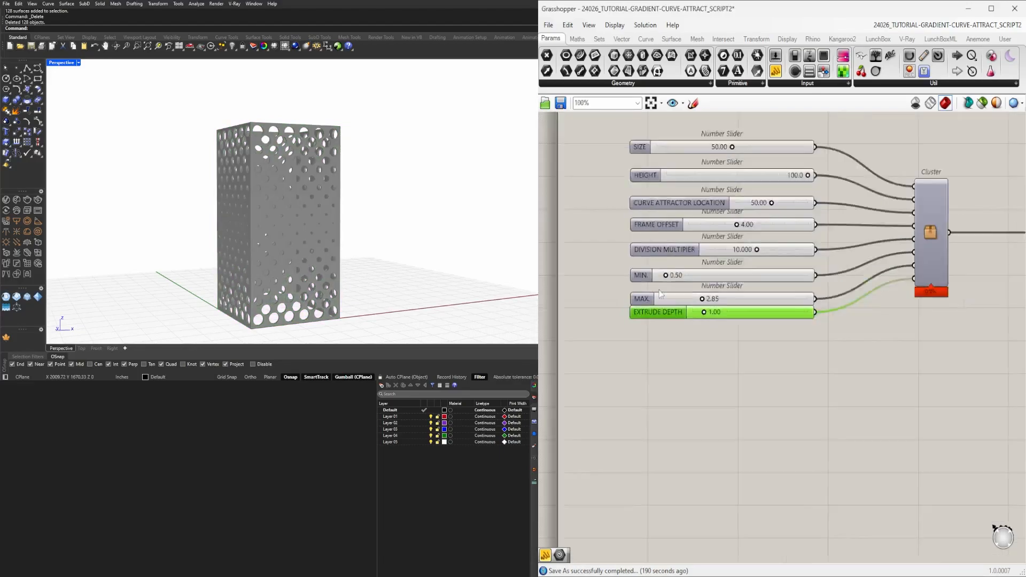
{"action": "left_click_drag", "start_coordinate": [635, 242], "coordinate": [813, 405]}
{"action": "left_click", "coordinate": [709, 398]}
{"action": "left_click_drag", "start_coordinate": [709, 399], "coordinate": [710, 390]}
{"action": "scroll", "coordinate": [722, 250], "scroll_direction": "up", "scroll_amount": 5}
{"action": "left_click", "coordinate": [690, 244]}
{"action": "scroll", "coordinate": [694, 253], "scroll_direction": "down", "scroll_amount": 5}
{"action": "left_click", "coordinate": [813, 441]}
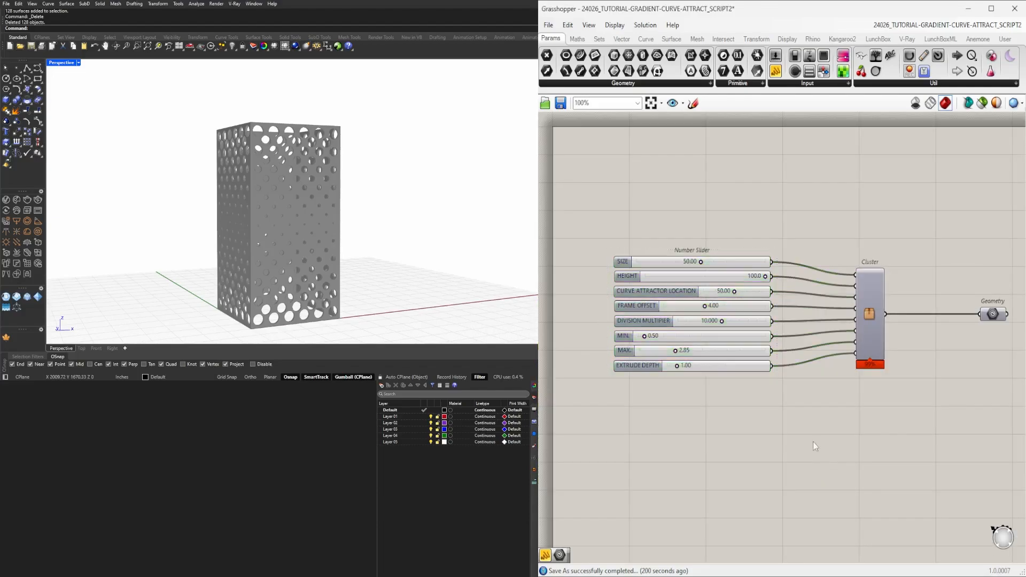
- Move the cluster and Geometry parameter farther from the sliders to leave room for input labels
{"action": "right_click_drag", "start_coordinate": [813, 442], "coordinate": [615, 404]}
{"action": "left_click_drag", "start_coordinate": [849, 419], "coordinate": [640, 271]}
{"action": "scroll", "coordinate": [641, 300], "scroll_direction": "up", "scroll_amount": 6}
{"action": "left_click_drag", "start_coordinate": [783, 261], "coordinate": [861, 261]}
{"action": "scroll", "coordinate": [854, 214], "scroll_direction": "down", "scroll_amount": 3}
- Name the cluster's first two inputs SIZE and HEIGHT after their connected sliders
{"action": "right_click", "coordinate": [617, 283]}
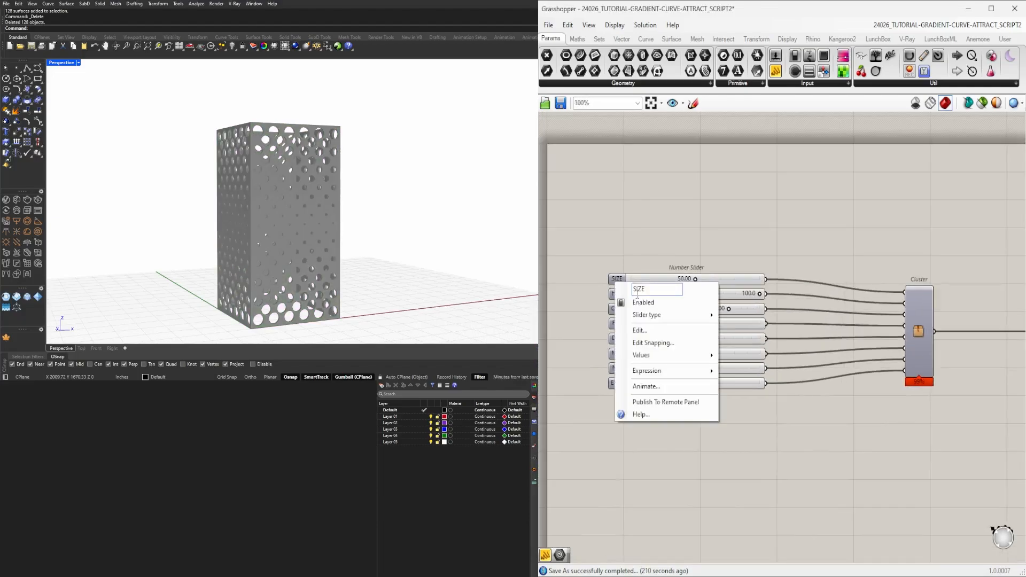
{"action": "left_click", "coordinate": [825, 202]}
{"action": "right_click_drag", "start_coordinate": [911, 295], "coordinate": [804, 292]}
{"action": "scroll", "coordinate": [804, 292], "scroll_direction": "up", "scroll_amount": 2}
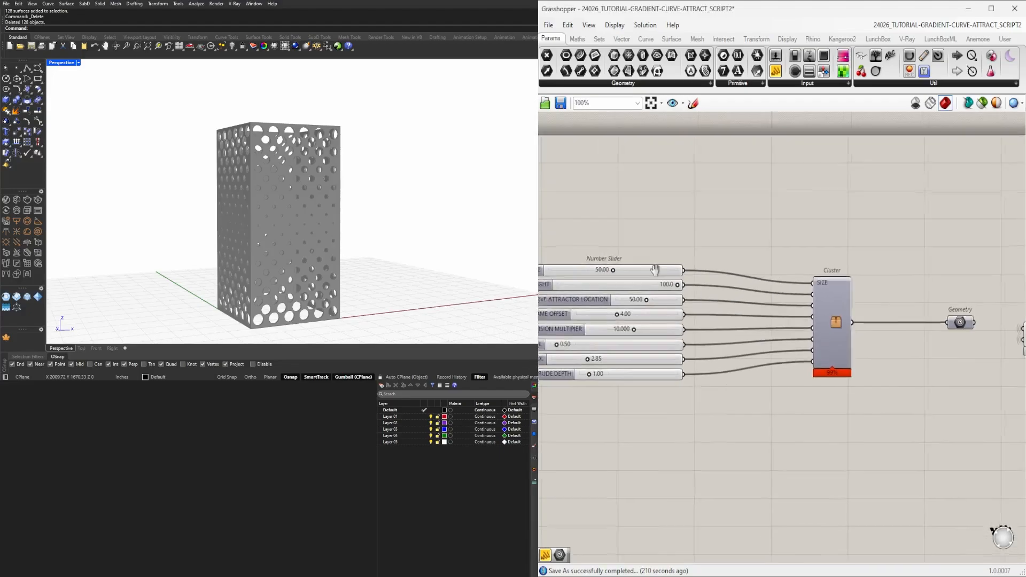
{"action": "right_click", "coordinate": [566, 287]}
{"action": "left_click", "coordinate": [836, 305]}
{"action": "right_click_drag", "start_coordinate": [863, 221], "coordinate": [913, 215]}
- Name the cluster's third input ATTRACTOR, based on the CURVE ATTRACTOR LOCATION slider's name
{"action": "right_click", "coordinate": [639, 298]}
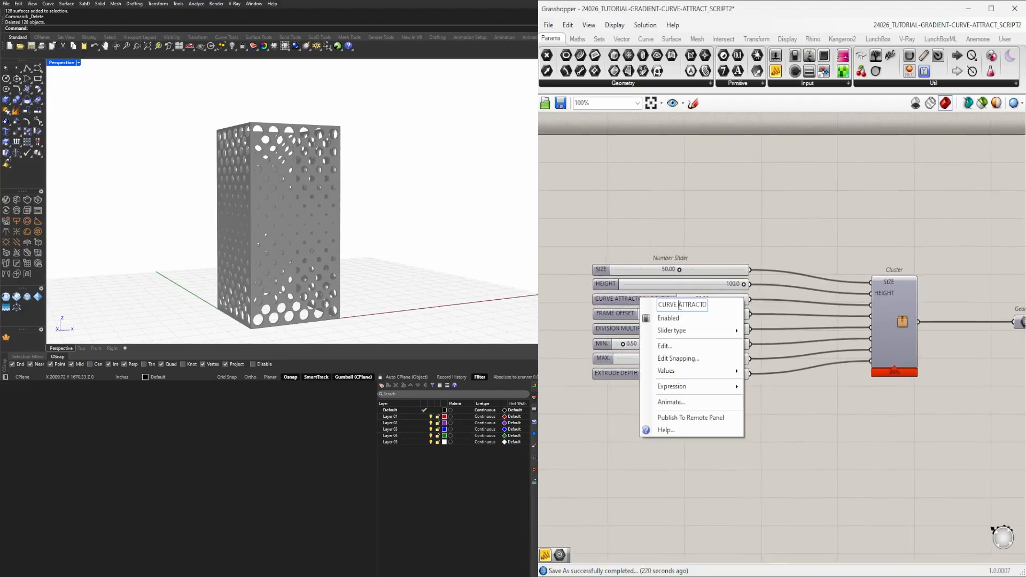
{"action": "key", "text": "ctrl+a"}
{"action": "key", "text": "ctrl+c"}
{"action": "left_click", "coordinate": [721, 270]}
{"action": "right_click", "coordinate": [876, 305]}
{"action": "key", "text": "ctrl+v"}
- Name the cluster's remaining inputs OFFSET, DIVISIONS, MIN., MAX and DEPTH
{"action": "left_click", "coordinate": [827, 293]}
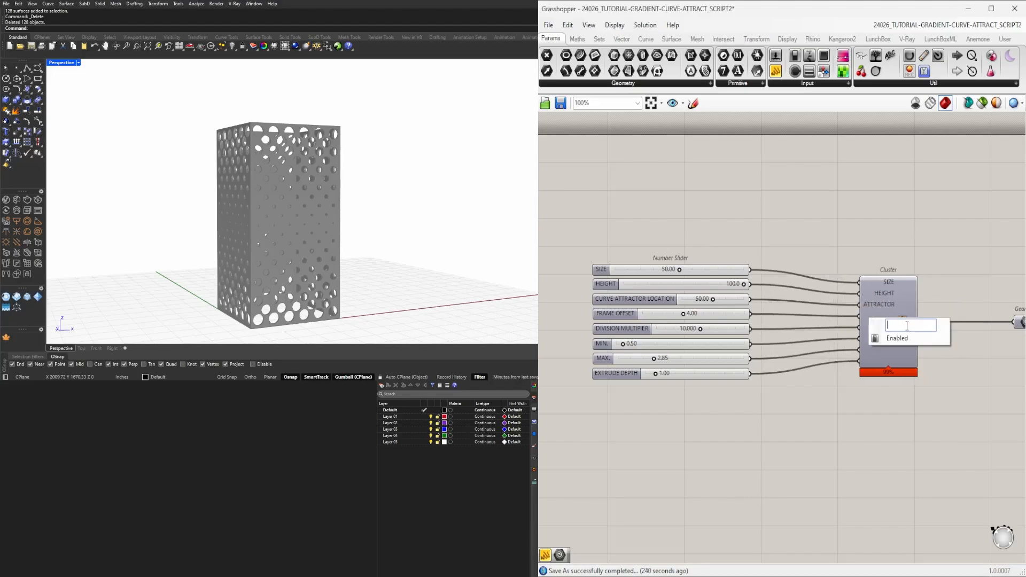
{"action": "type", "text": "T"}
{"action": "key", "text": "Return"}
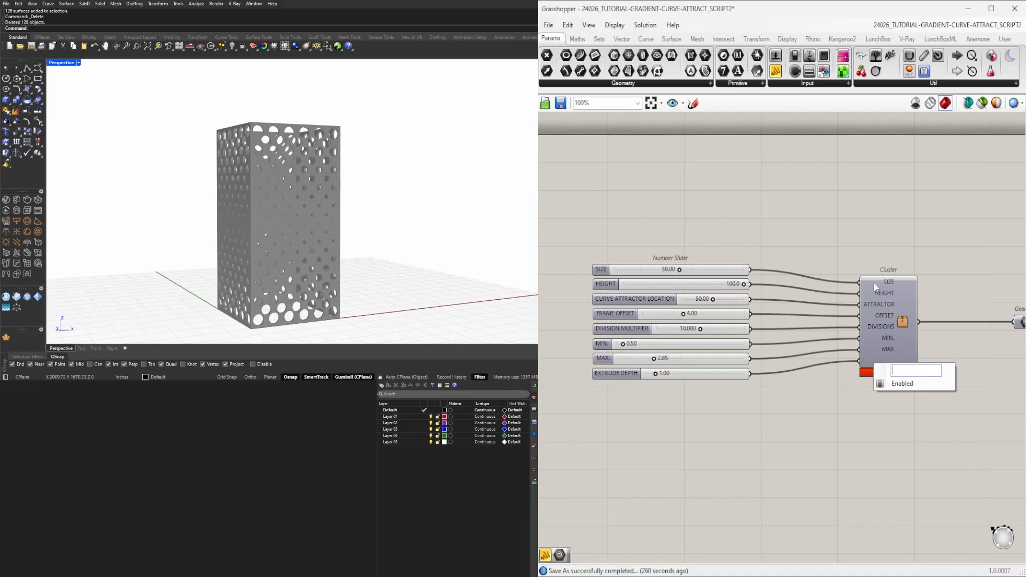
- Name the cluster's output FORM
{"action": "right_click_drag", "start_coordinate": [914, 326], "coordinate": [877, 325]}
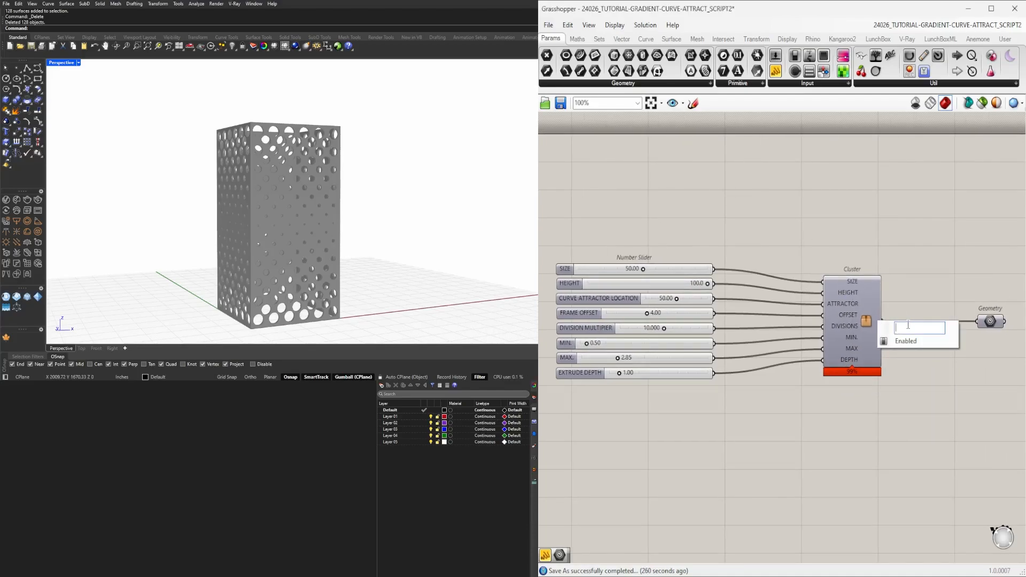
{"action": "type", "text": "FORM"}
{"action": "key", "text": "Return"}
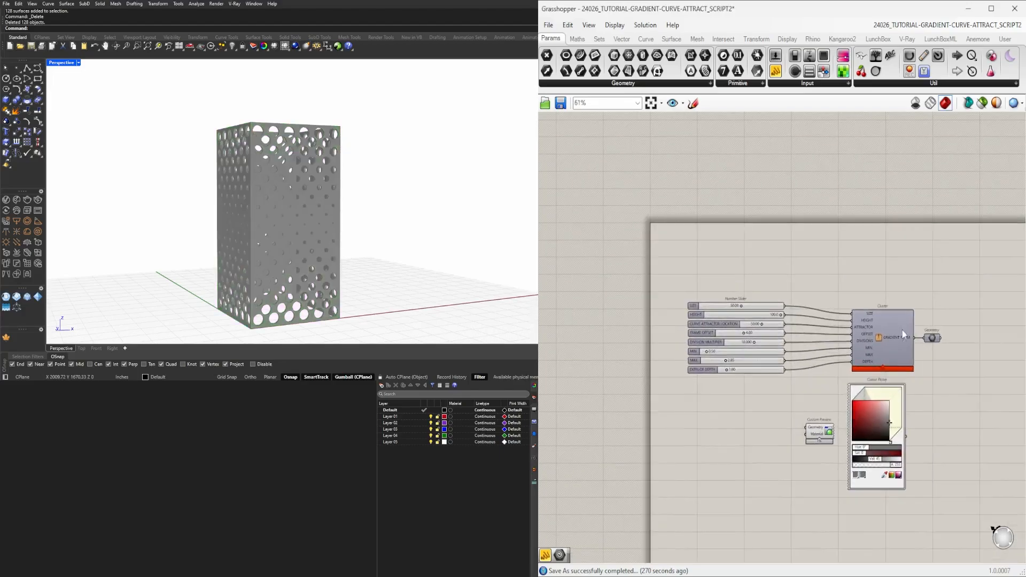
{"action": "scroll", "coordinate": [902, 330], "scroll_direction": "up", "scroll_amount": 5}
{"action": "right_click", "coordinate": [903, 353]}
{"action": "type", "text": "FORM"}
{"action": "key", "text": "Return"}
- Shift the whole definition on the canvas and bring the cluster and Geometry parameter closer to the sliders
{"action": "scroll", "coordinate": [835, 303], "scroll_direction": "down", "scroll_amount": 6}
{"action": "left_click_drag", "start_coordinate": [922, 502], "coordinate": [682, 251]}
{"action": "left_click_drag", "start_coordinate": [836, 324], "coordinate": [816, 271]}
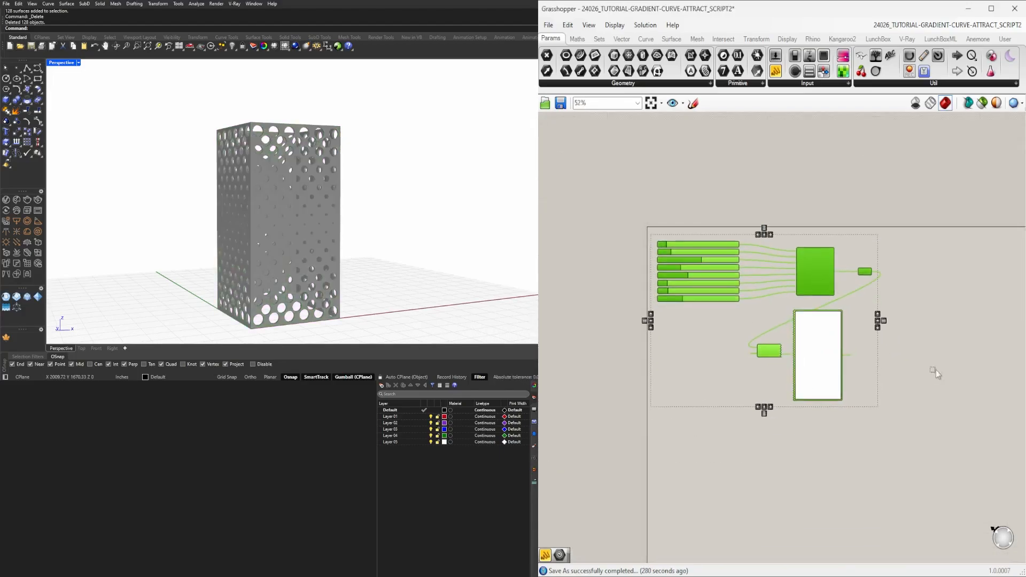
{"action": "left_click_drag", "start_coordinate": [935, 370], "coordinate": [766, 256]}
{"action": "left_click_drag", "start_coordinate": [815, 256], "coordinate": [787, 255]}
- Position the Colour Picker beneath the cluster with a wider vertical gap
{"action": "scroll", "coordinate": [786, 252], "scroll_direction": "up", "scroll_amount": 5}
{"action": "left_click", "coordinate": [721, 427]}
{"action": "right_click_drag", "start_coordinate": [732, 470], "coordinate": [743, 354]}
{"action": "left_click_drag", "start_coordinate": [900, 504], "coordinate": [625, 279]}
{"action": "left_click", "coordinate": [722, 338]}
{"action": "right_click_drag", "start_coordinate": [721, 339], "coordinate": [723, 394]}
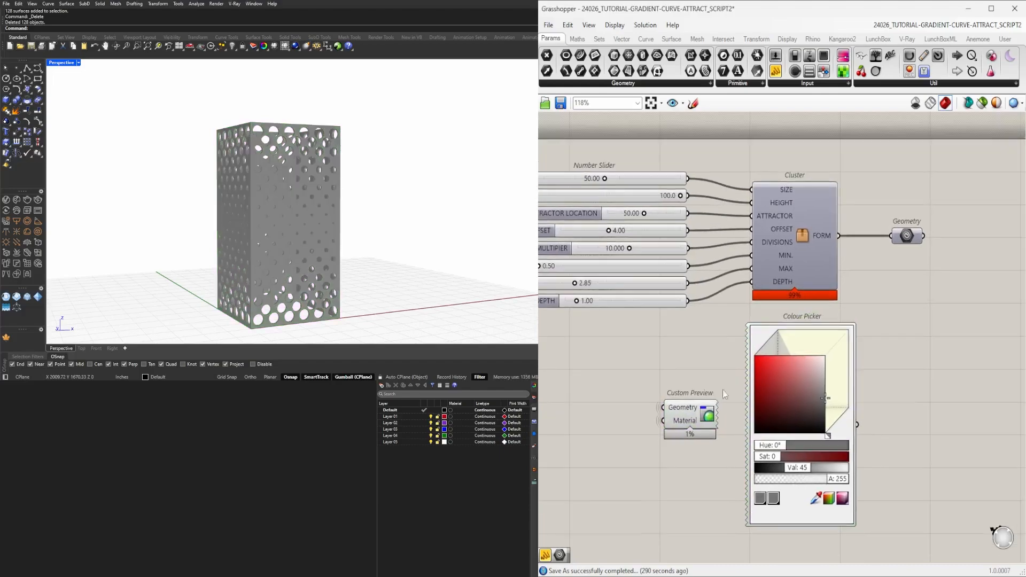
{"action": "right_click_drag", "start_coordinate": [800, 528], "coordinate": [788, 378]}
{"action": "left_click_drag", "start_coordinate": [790, 371], "coordinate": [796, 430]}
- Move the Custom Preview to the far side of the Colour Picker, below the Geometry parameter
{"action": "mouse_move", "coordinate": [678, 266]}
{"action": "left_mouse_down"}
{"action": "mouse_move", "coordinate": [893, 349]}
{"action": "mouse_move", "coordinate": [892, 321]}
{"action": "left_mouse_up"}
{"action": "left_click", "coordinate": [938, 257]}
{"action": "scroll", "coordinate": [894, 329], "scroll_direction": "down", "scroll_amount": 2}
{"action": "left_click_drag", "start_coordinate": [960, 410], "coordinate": [799, 245]}
{"action": "left_click", "coordinate": [897, 267]}
{"action": "left_click_drag", "start_coordinate": [894, 321], "coordinate": [908, 306]}
{"action": "left_click", "coordinate": [920, 222]}
{"action": "right_click_drag", "start_coordinate": [919, 219], "coordinate": [900, 287]}
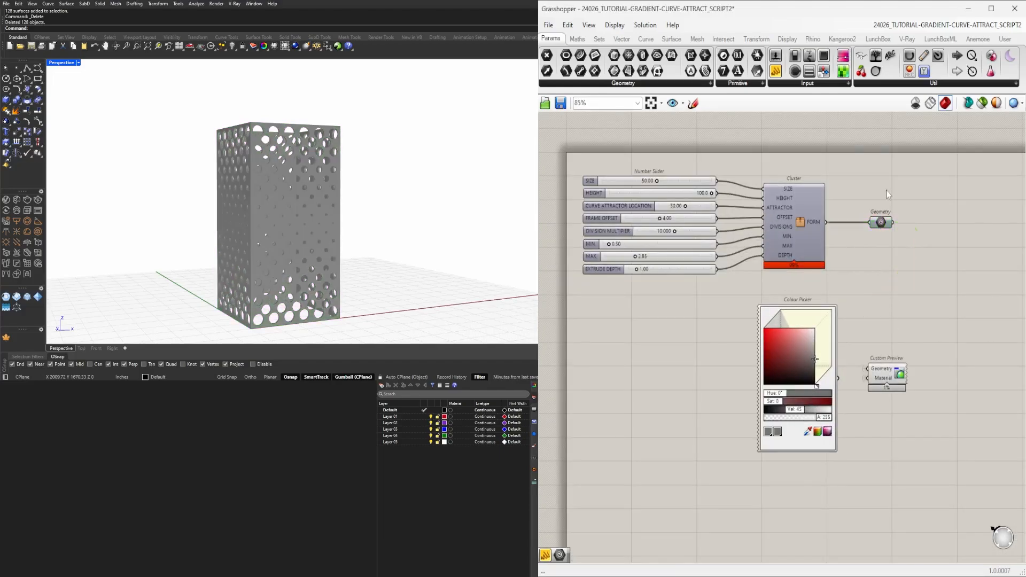
- Give the cluster a custom icon, use CURVE ATTRACTOR GRADIENT as name, nickname and description, and fill in the author details
{"action": "scroll", "coordinate": [788, 241], "scroll_direction": "up", "scroll_amount": 4}
{"action": "right_click", "coordinate": [800, 222]}
{"action": "left_click", "coordinate": [833, 286]}
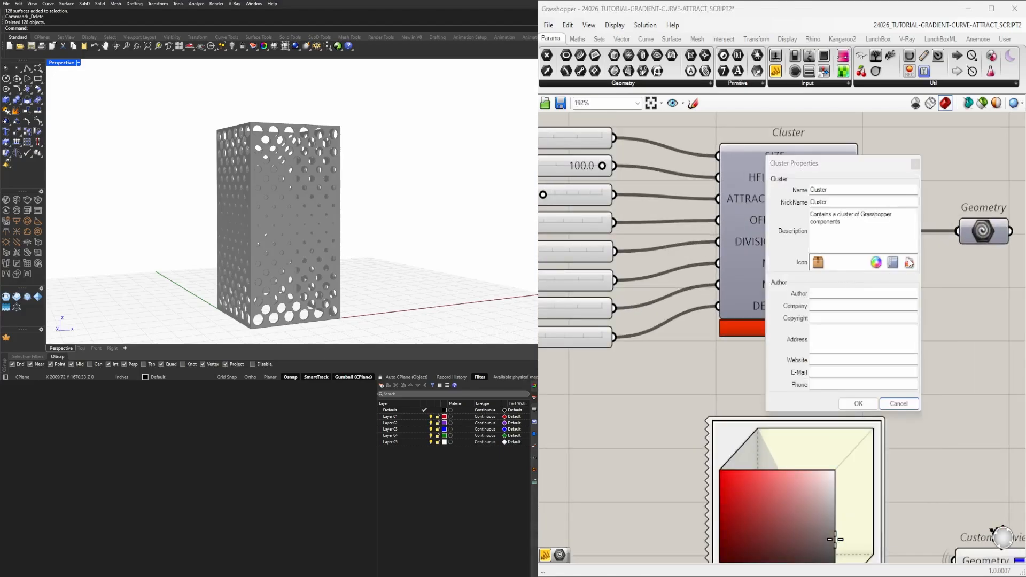
{"action": "left_click", "coordinate": [818, 263]}
{"action": "left_click", "coordinate": [816, 504]}
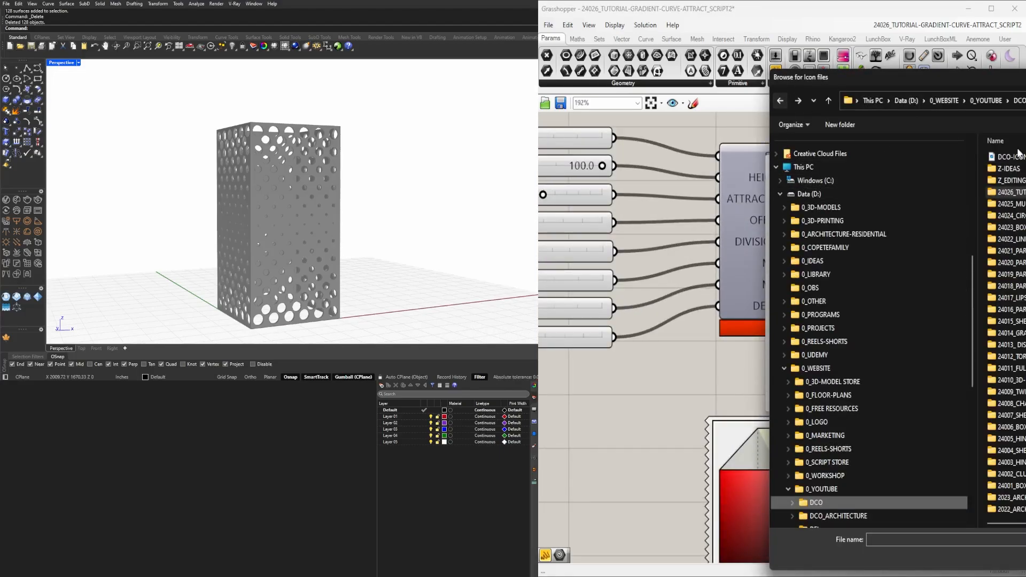
{"action": "double_click", "coordinate": [1017, 157]}
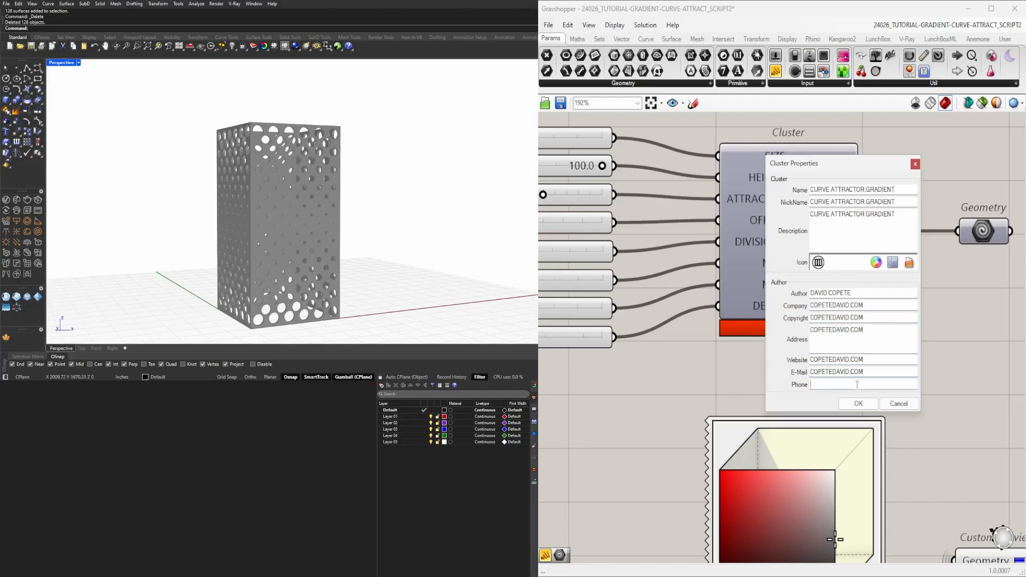
{"action": "left_click", "coordinate": [857, 404]}
- Orbit the model to an elevated corner view and save the clustered definition
{"action": "scroll", "coordinate": [931, 354], "scroll_direction": "down", "scroll_amount": 5}
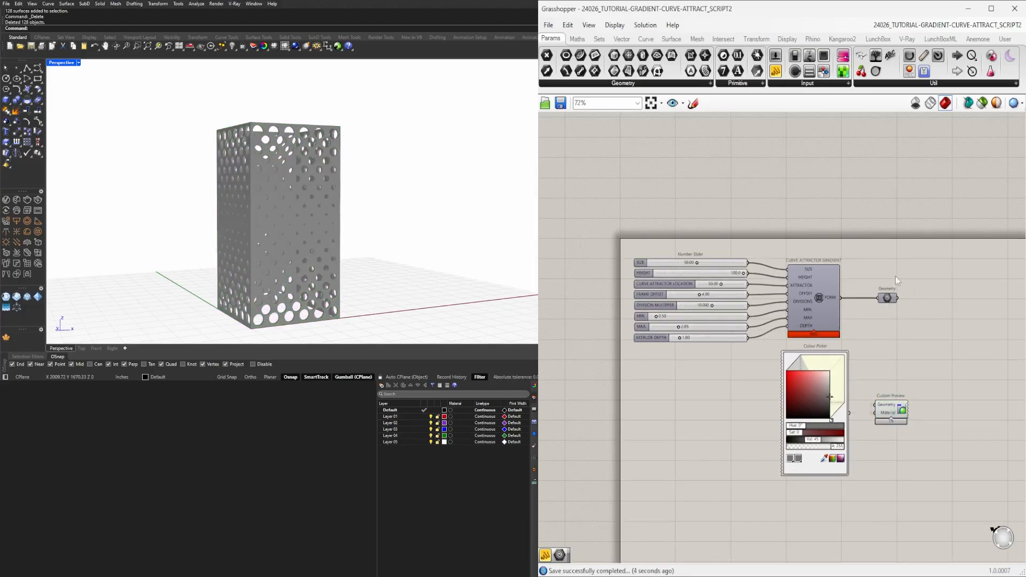
{"action": "right_click_drag", "start_coordinate": [206, 179], "coordinate": [261, 211]}
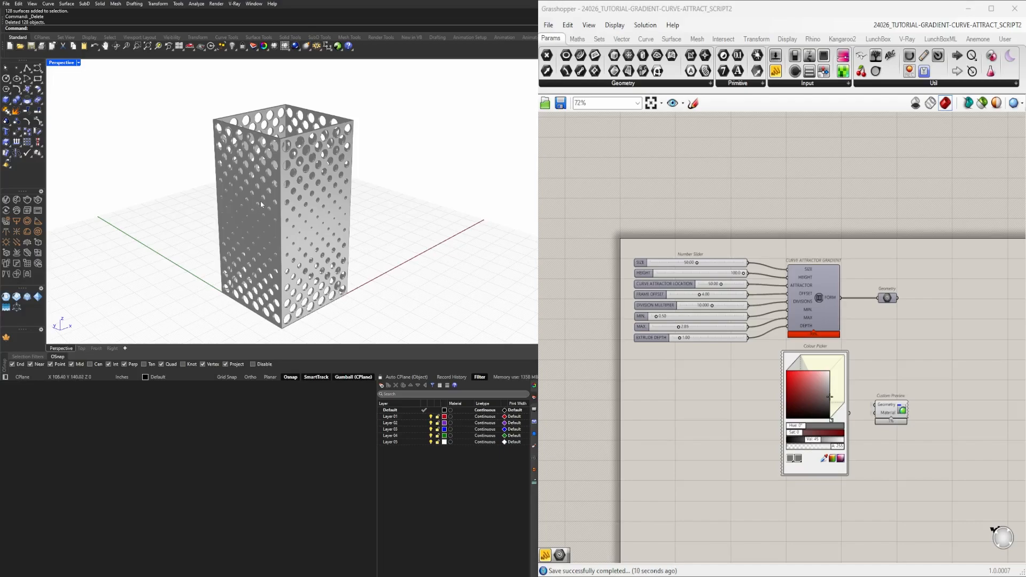
{"action": "key", "text": "ctrl+s"}
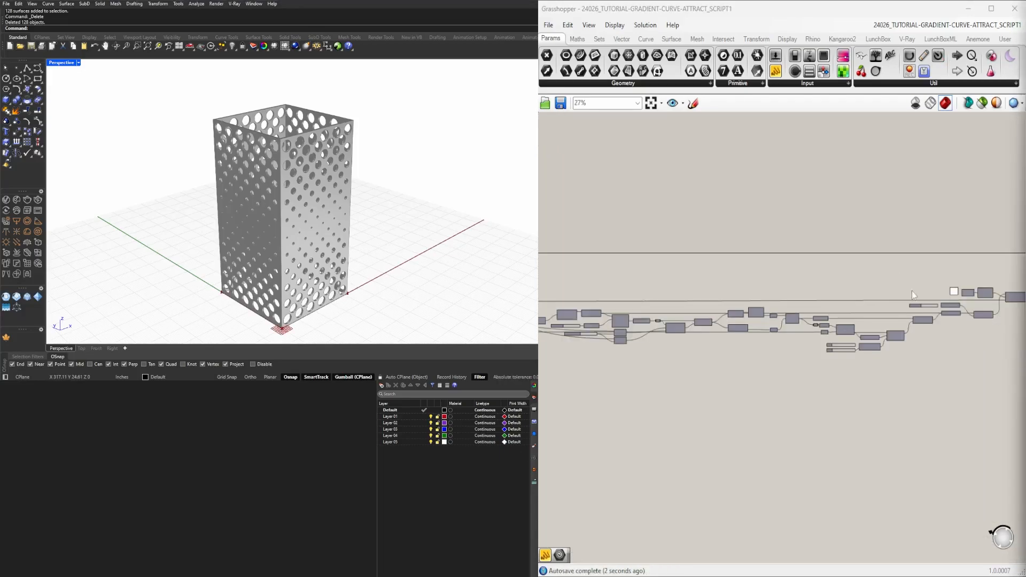
- In the SCRIPT1 definition, rename the slider feeding Unit Y to FORM DEPTH
{"action": "scroll", "coordinate": [912, 291], "scroll_direction": "up", "scroll_amount": 5}
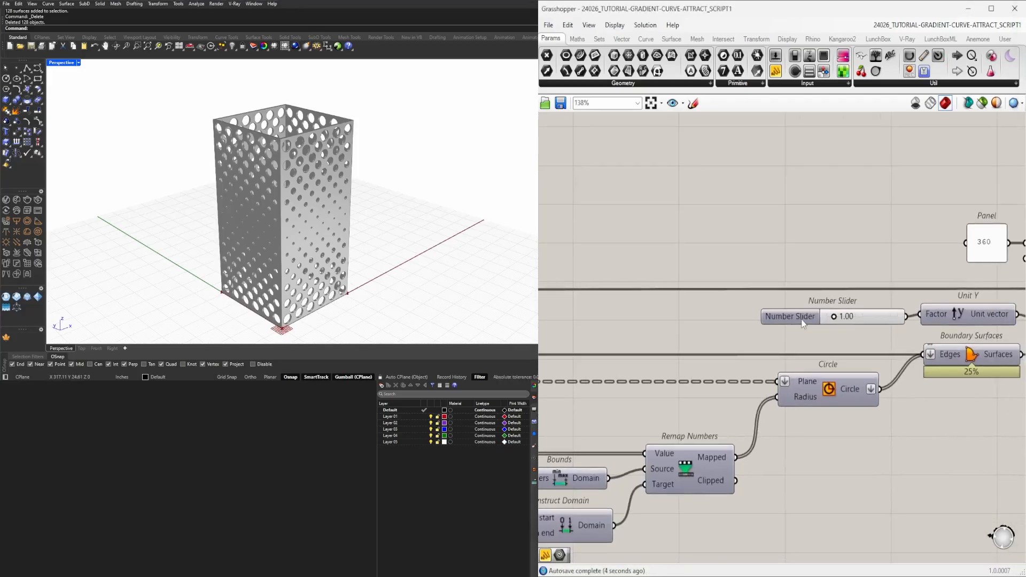
{"action": "right_click", "coordinate": [801, 316]}
{"action": "key", "text": "Return"}
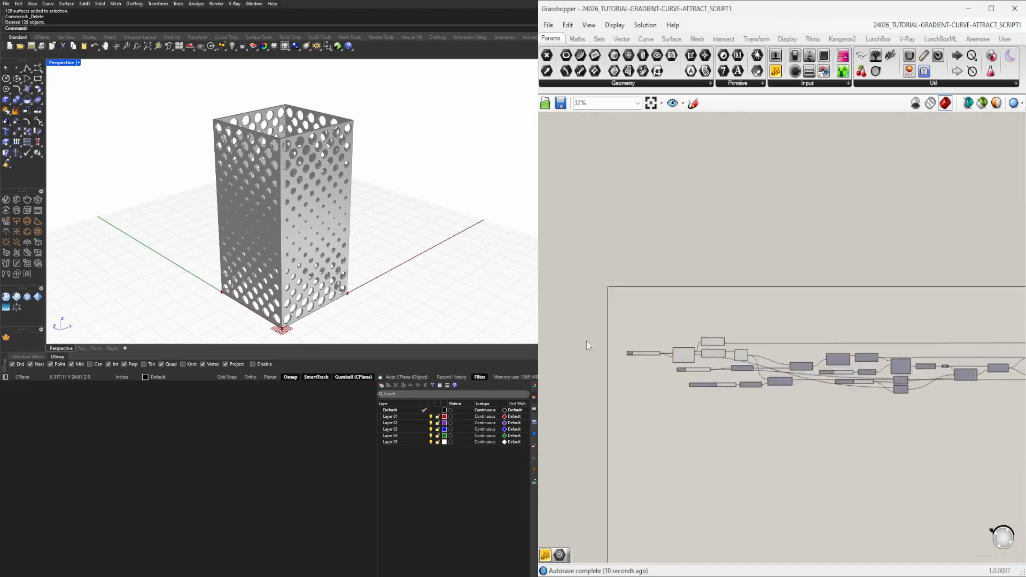
- Enclose each input slider, from HEIGHT and CURVE ATTRACTOR LOCATION through MIN. and MAX., in its own orange group
{"action": "scroll", "coordinate": [586, 341], "scroll_direction": "up", "scroll_amount": 5}
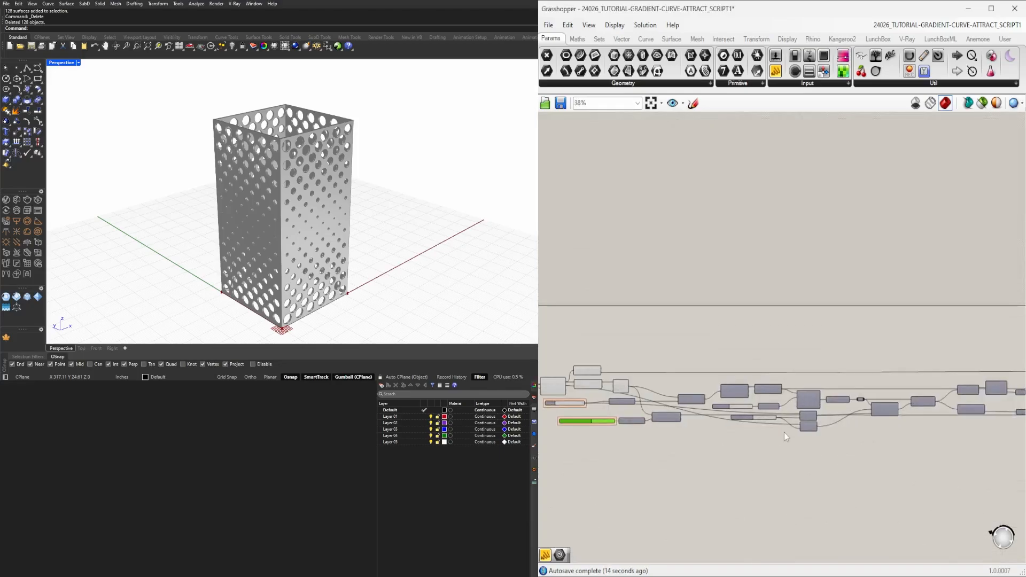
{"action": "scroll", "coordinate": [674, 382], "scroll_direction": "up", "scroll_amount": 4}
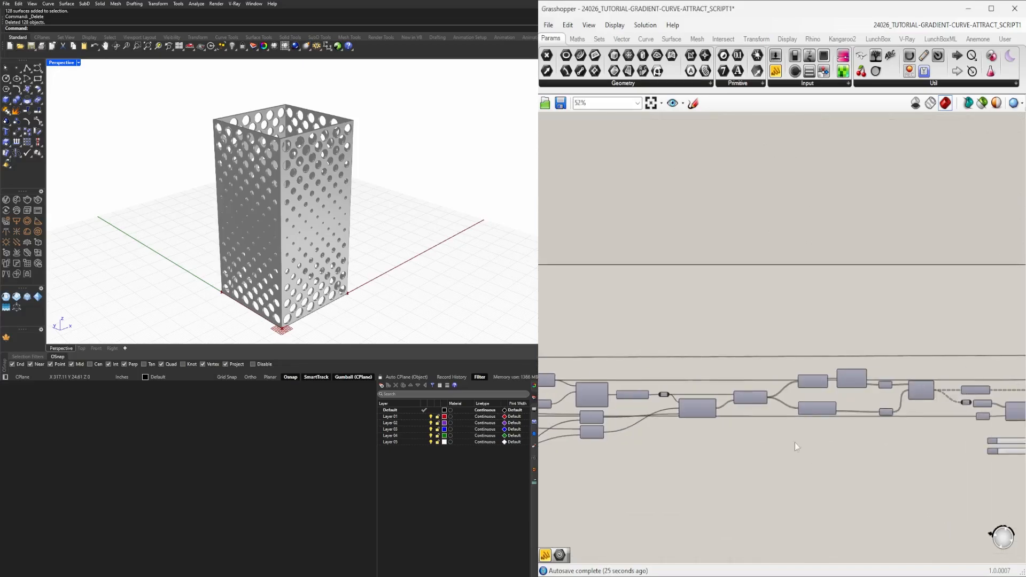
{"action": "scroll", "coordinate": [794, 441], "scroll_direction": "up", "scroll_amount": 3}
{"action": "left_click", "coordinate": [855, 392]}
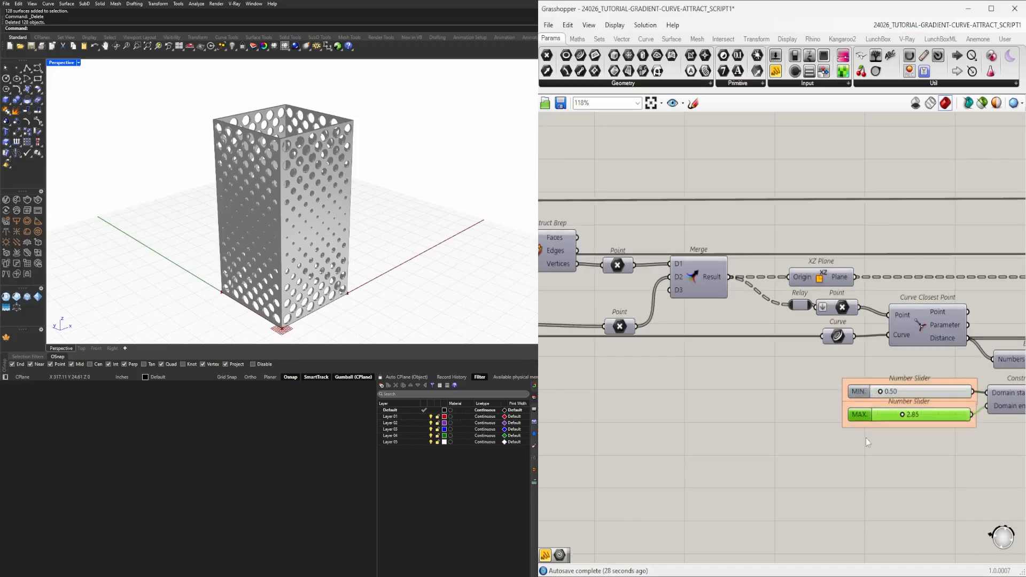
{"action": "scroll", "coordinate": [871, 438], "scroll_direction": "up", "scroll_amount": 2}
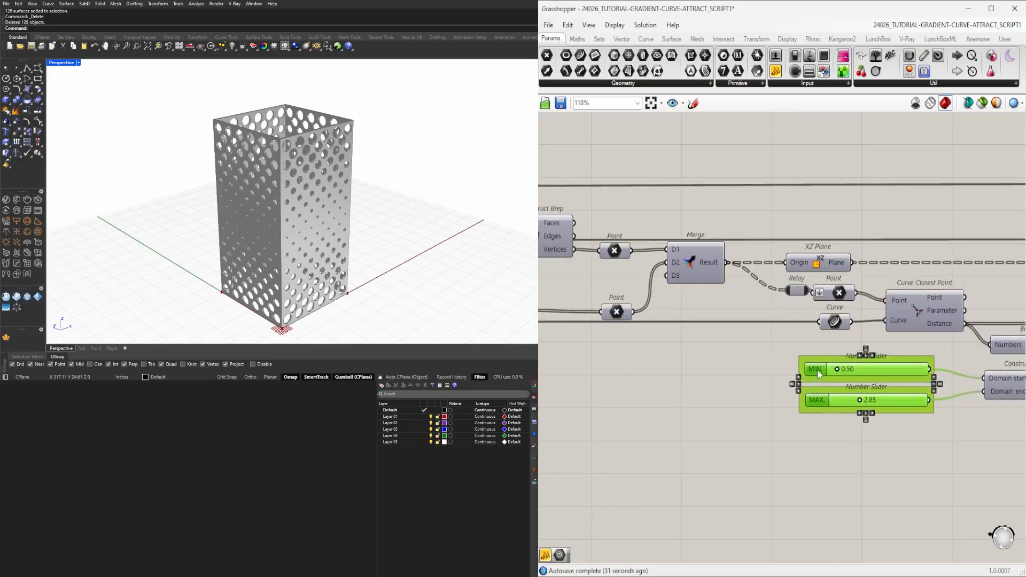
- Put the FORM DEPTH slider in its own orange group and place it beneath the MAX. slider
{"action": "scroll", "coordinate": [758, 454], "scroll_direction": "down", "scroll_amount": 4}
{"action": "scroll", "coordinate": [844, 344], "scroll_direction": "up", "scroll_amount": 5}
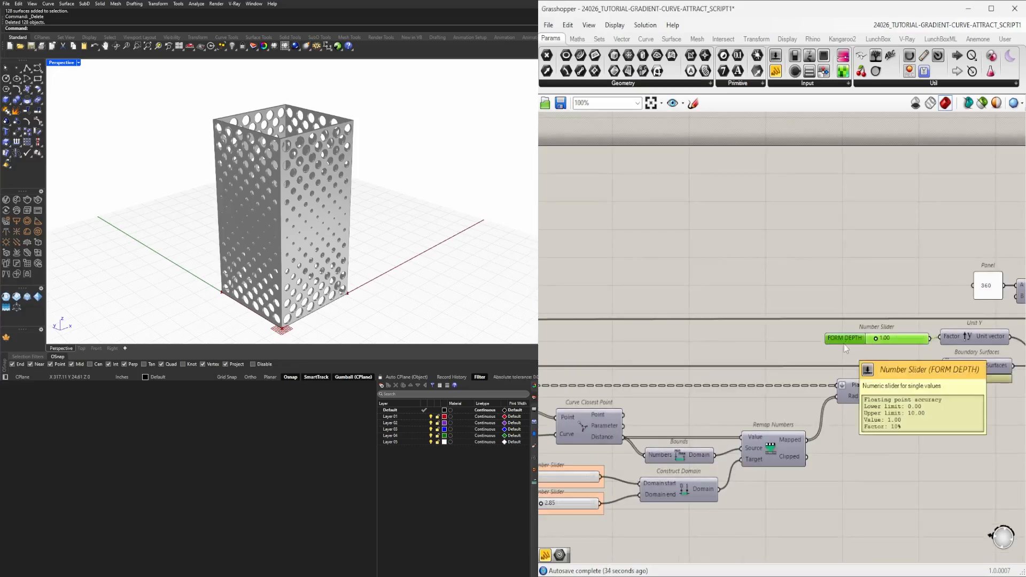
{"action": "scroll", "coordinate": [823, 346], "scroll_direction": "down", "scroll_amount": 3}
{"action": "left_click", "coordinate": [716, 441]}
{"action": "scroll", "coordinate": [715, 427], "scroll_direction": "up", "scroll_amount": 5}
{"action": "left_click_drag", "start_coordinate": [721, 433], "coordinate": [715, 431]}
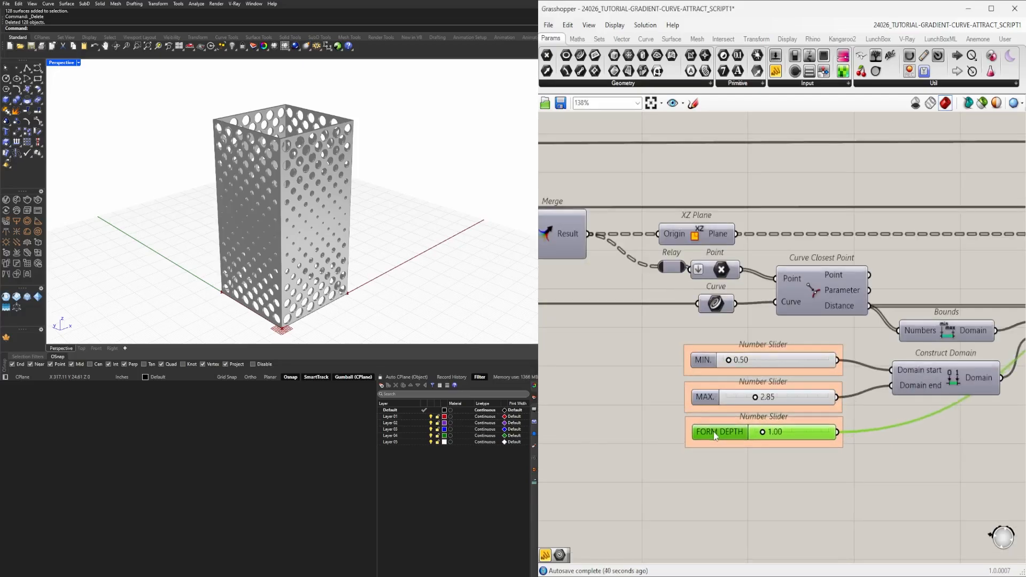
- Return the FORM DEPTH slider to its place in front of the Unit Y component
{"action": "left_click", "coordinate": [684, 445]}
{"action": "scroll", "coordinate": [684, 445], "scroll_direction": "up", "scroll_amount": 4}
{"action": "left_click_drag", "start_coordinate": [781, 410], "coordinate": [779, 408]}
{"action": "scroll", "coordinate": [800, 432], "scroll_direction": "down", "scroll_amount": 5}
{"action": "scroll", "coordinate": [866, 369], "scroll_direction": "down", "scroll_amount": 3}
{"action": "right_click_drag", "start_coordinate": [927, 343], "coordinate": [760, 351]}
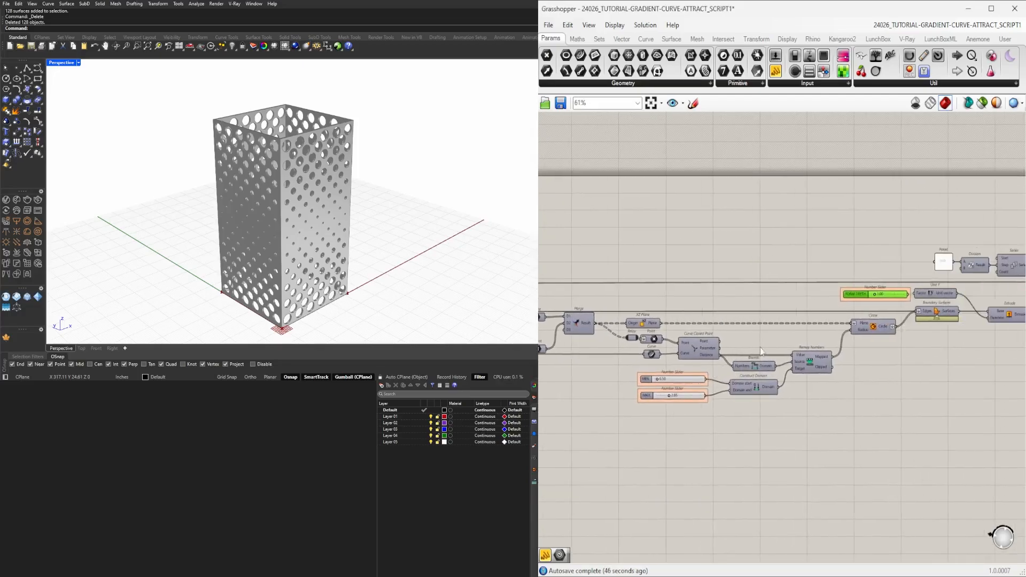
- Tidy the output end by moving the Geometry parameter and nudging the Custom Preview and Colour Picker level with it
{"action": "left_click", "coordinate": [760, 351]}
{"action": "right_click_drag", "start_coordinate": [983, 299], "coordinate": [566, 326]}
{"action": "right_click_drag", "start_coordinate": [1010, 342], "coordinate": [861, 331]}
{"action": "left_click_drag", "start_coordinate": [772, 314], "coordinate": [730, 314]}
{"action": "left_click", "coordinate": [790, 363]}
{"action": "scroll", "coordinate": [921, 342], "scroll_direction": "down", "scroll_amount": 3}
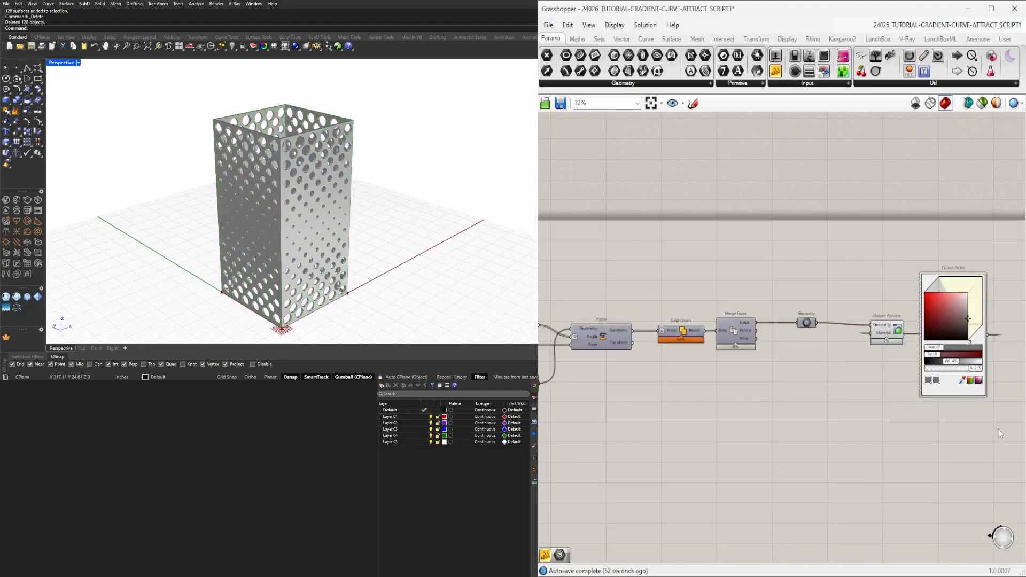
{"action": "left_click_drag", "start_coordinate": [997, 428], "coordinate": [855, 289]}
{"action": "left_click_drag", "start_coordinate": [885, 332], "coordinate": [890, 329]}
- Add a scribble reading BAKE OUTPUT above the Geometry parameter
{"action": "double_click", "coordinate": [796, 283]}
{"action": "type", "text": "SCRI"}
{"action": "key", "text": "Return"}
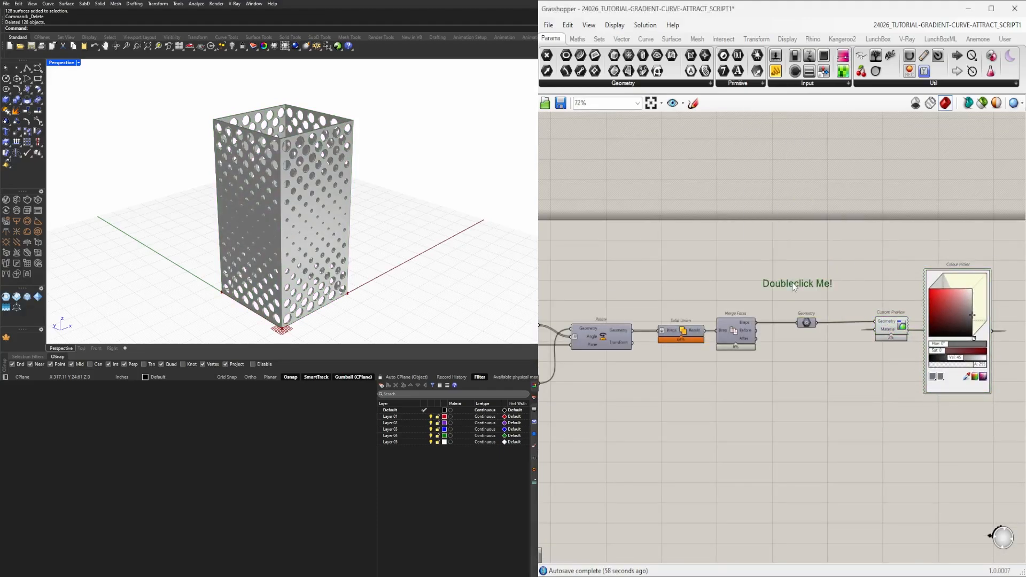
{"action": "double_click", "coordinate": [791, 283]}
{"action": "type", "text": "BAKE OUTPUT"}
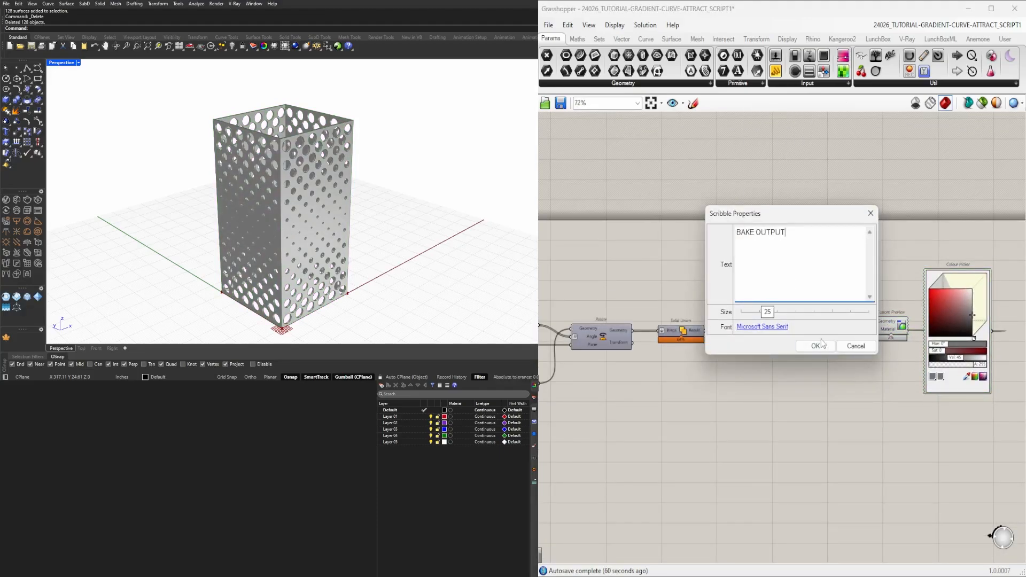
{"action": "left_click", "coordinate": [816, 345]}
- Place a copy of the BAKE OUTPUT label above the SIZE slider and change its text to SIZE
{"action": "scroll", "coordinate": [906, 332], "scroll_direction": "down", "scroll_amount": 6}
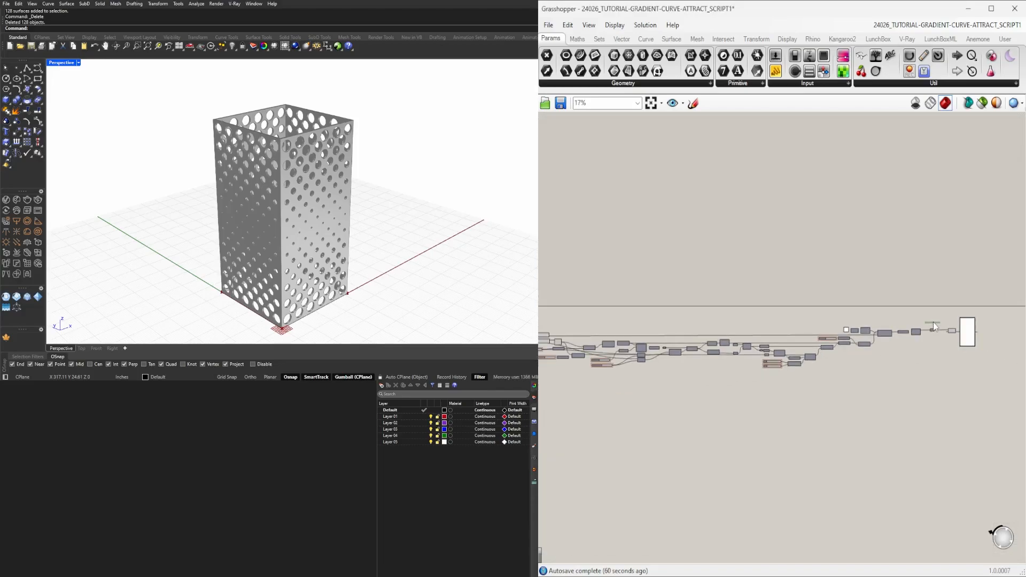
{"action": "scroll", "coordinate": [932, 323], "scroll_direction": "up", "scroll_amount": 6}
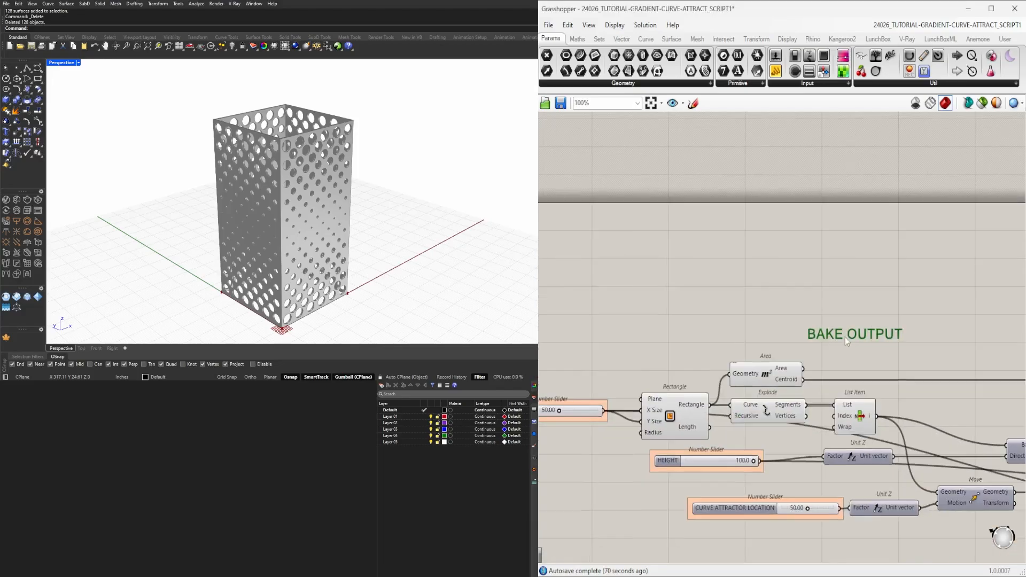
{"action": "mouse_move", "coordinate": [740, 337]}
{"action": "left_mouse_down"}
{"action": "mouse_move", "coordinate": [722, 338]}
{"action": "mouse_move", "coordinate": [710, 377]}
{"action": "left_mouse_up"}
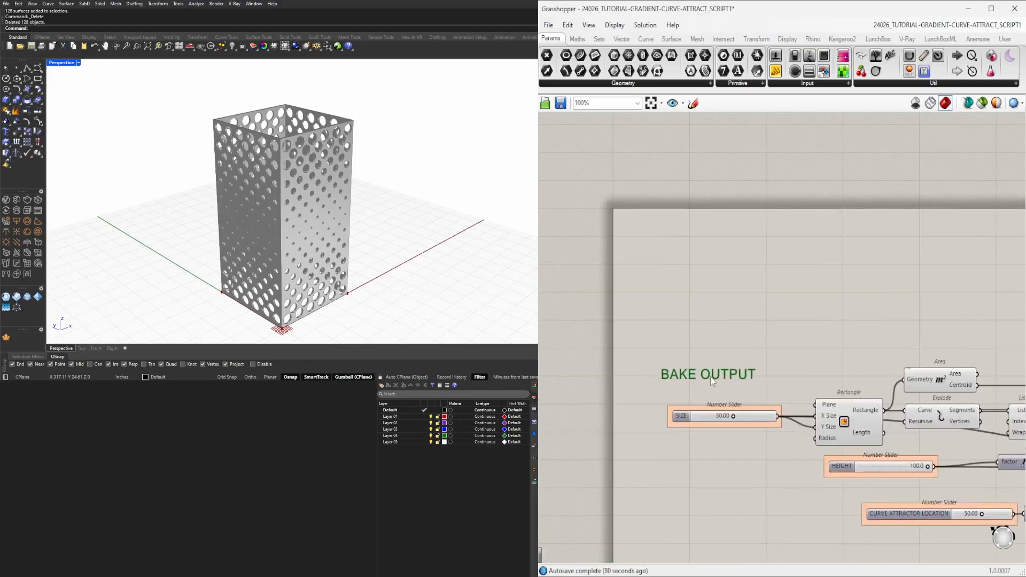
{"action": "double_click", "coordinate": [723, 389]}
{"action": "type", "text": "S"}
{"action": "left_click", "coordinate": [745, 448]}
- Place a copy of the SIZE label below the CURVE ATTRACTOR LOCATION slider and change its text to CURVE ATTRACTOR LOCATION
{"action": "scroll", "coordinate": [732, 395], "scroll_direction": "down", "scroll_amount": 3}
{"action": "scroll", "coordinate": [570, 308], "scroll_direction": "up", "scroll_amount": 3}
{"action": "left_click_drag", "start_coordinate": [569, 308], "coordinate": [836, 392]}
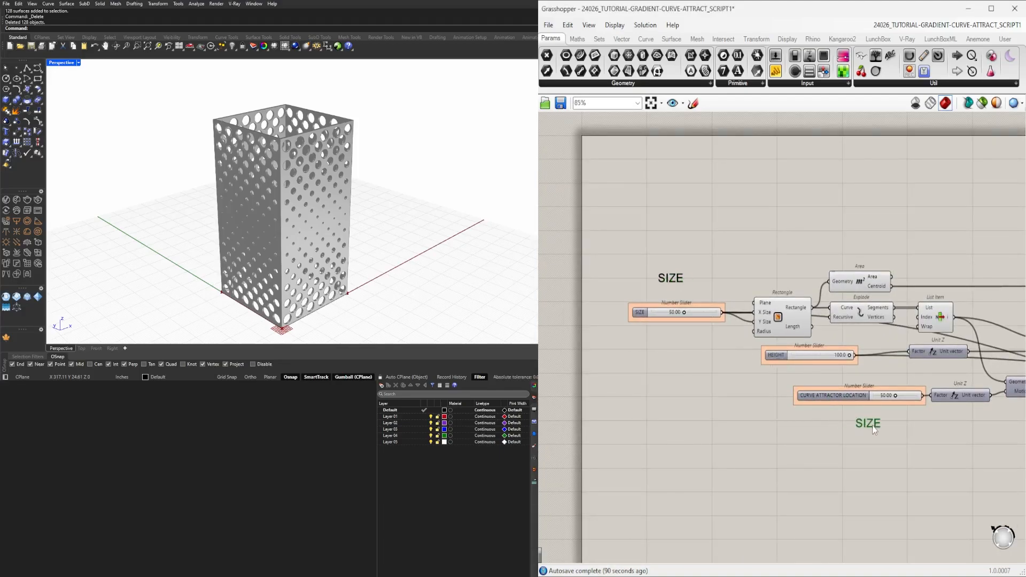
{"action": "double_click", "coordinate": [874, 428]}
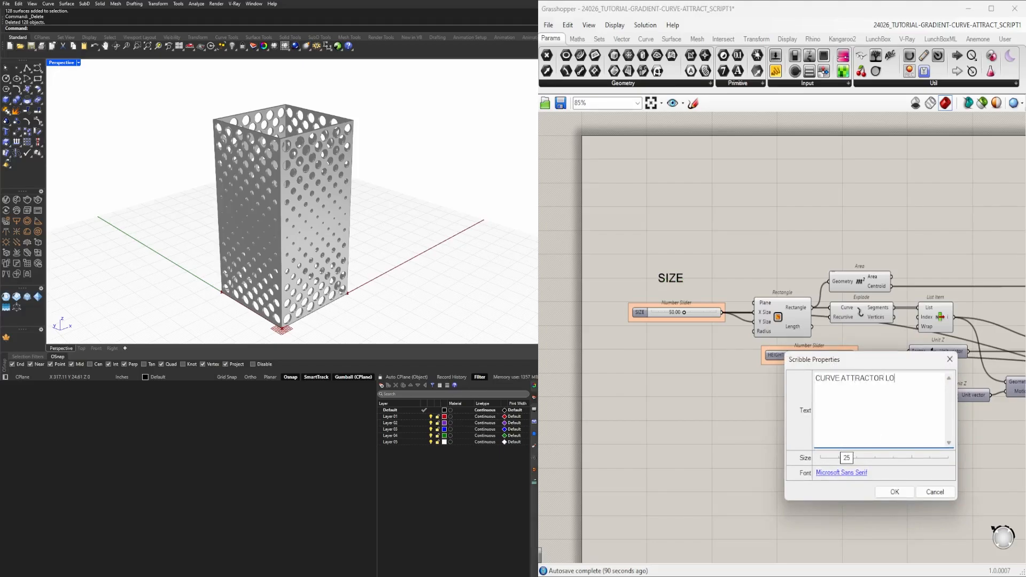
{"action": "left_click", "coordinate": [894, 492]}
{"action": "right_click_drag", "start_coordinate": [989, 451], "coordinate": [812, 427]}
{"action": "left_click_drag", "start_coordinate": [812, 406], "coordinate": [725, 394]}
- Place a copy of the CURVE ATTRACTOR LOCATION label below the DIVISION MULTIPLIER slider
{"action": "scroll", "coordinate": [786, 426], "scroll_direction": "down", "scroll_amount": 1}
{"action": "right_click_drag", "start_coordinate": [787, 426], "coordinate": [654, 411]}
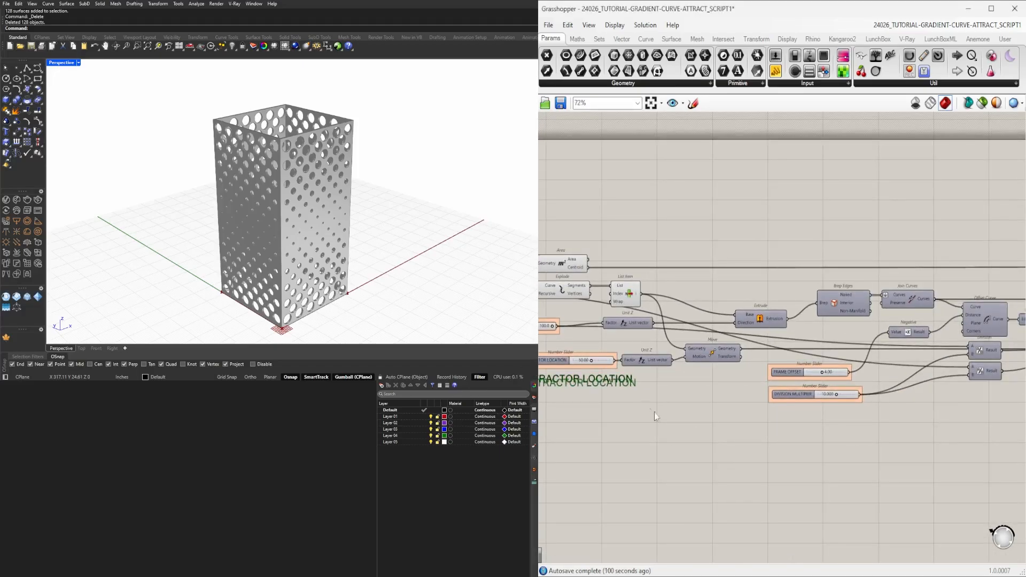
{"action": "left_click_drag", "start_coordinate": [604, 382], "coordinate": [929, 468]}
{"action": "mouse_move", "coordinate": [952, 453]}
{"action": "right_mouse_down"}
{"action": "mouse_move", "coordinate": [653, 453]}
{"action": "mouse_move", "coordinate": [854, 451]}
{"action": "right_mouse_up"}
{"action": "scroll", "coordinate": [854, 450], "scroll_direction": "up", "scroll_amount": 2}
{"action": "scroll", "coordinate": [737, 467], "scroll_direction": "down", "scroll_amount": 2}
{"action": "scroll", "coordinate": [713, 435], "scroll_direction": "up", "scroll_amount": 3}
{"action": "right_click_drag", "start_coordinate": [714, 436], "coordinate": [799, 452]}
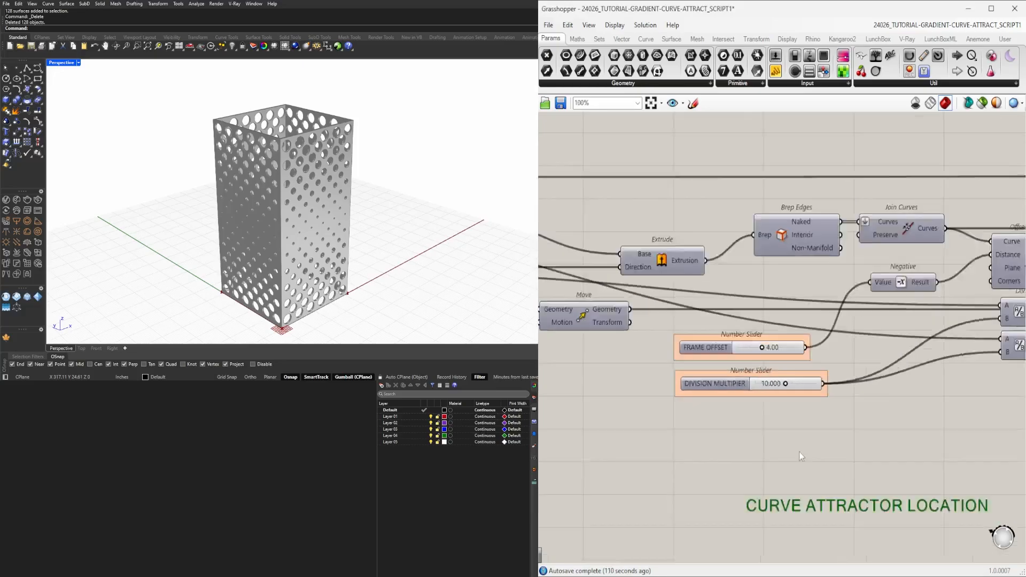
{"action": "scroll", "coordinate": [799, 451], "scroll_direction": "down", "scroll_amount": 3}
{"action": "right_click_drag", "start_coordinate": [965, 454], "coordinate": [796, 431]}
{"action": "scroll", "coordinate": [765, 394], "scroll_direction": "down", "scroll_amount": 2}
{"action": "right_click_drag", "start_coordinate": [908, 420], "coordinate": [876, 401]}
{"action": "scroll", "coordinate": [722, 398], "scroll_direction": "up", "scroll_amount": 3}
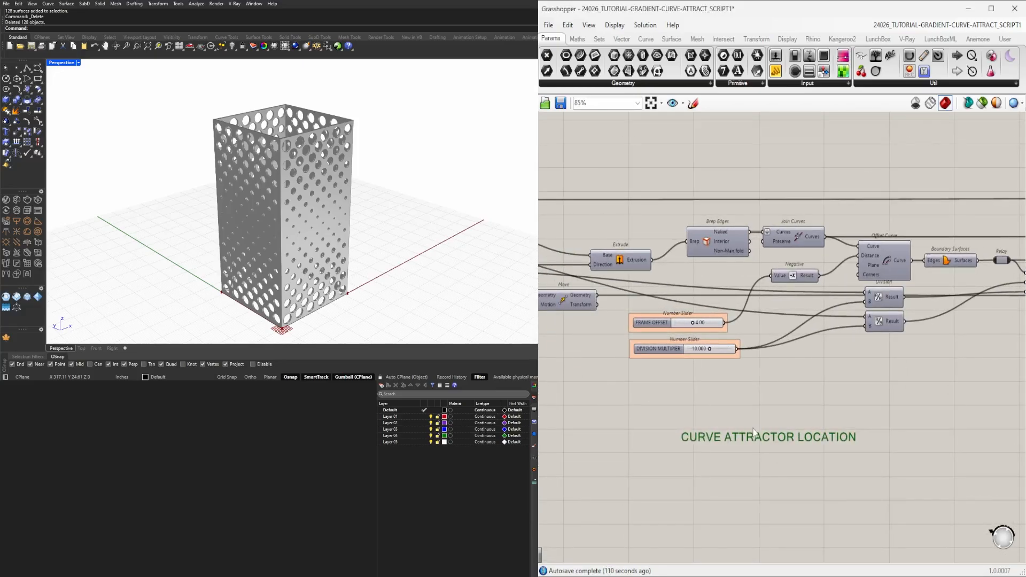
{"action": "left_click_drag", "start_coordinate": [753, 438], "coordinate": [672, 377]}
- Change the text of the label below the DIVISION MULTIPLIER slider to POINT GRID DENSITY
{"action": "scroll", "coordinate": [673, 380], "scroll_direction": "up", "scroll_amount": 3}
{"action": "double_click", "coordinate": [673, 376]}
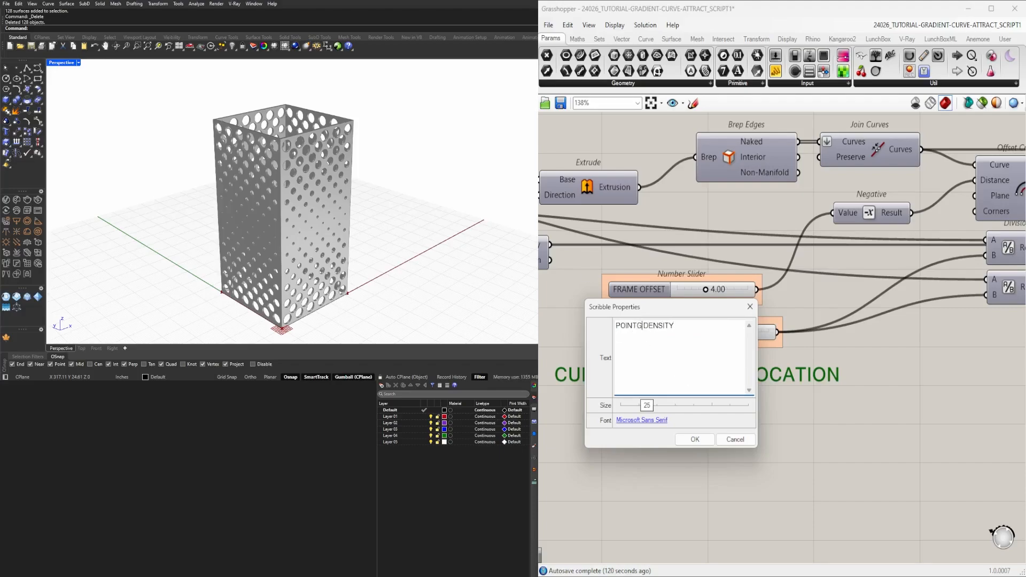
{"action": "left_click", "coordinate": [695, 439]}
- Copy the POINT GRID DENSITY label below the MIN and MAX sliders, change its text to PATTERN SIZE and center it there
{"action": "scroll", "coordinate": [759, 406], "scroll_direction": "down", "scroll_amount": 5}
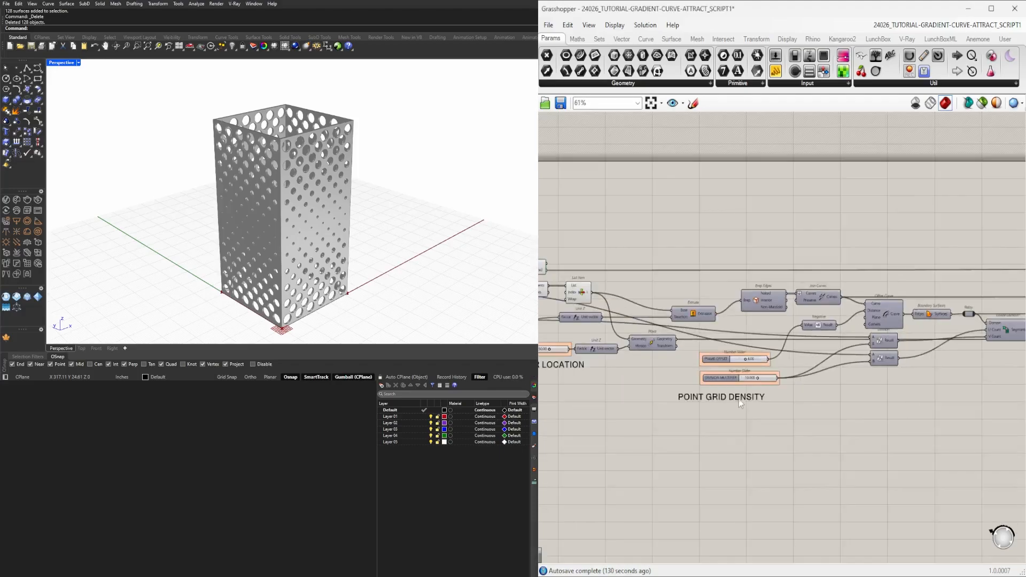
{"action": "left_click", "coordinate": [738, 398]}
{"action": "key", "text": "ctrl+c"}
{"action": "key", "text": "ctrl+v"}
{"action": "scroll", "coordinate": [801, 399], "scroll_direction": "down", "scroll_amount": 3}
{"action": "right_click_drag", "start_coordinate": [837, 412], "coordinate": [652, 399]}
{"action": "scroll", "coordinate": [978, 394], "scroll_direction": "up", "scroll_amount": 4}
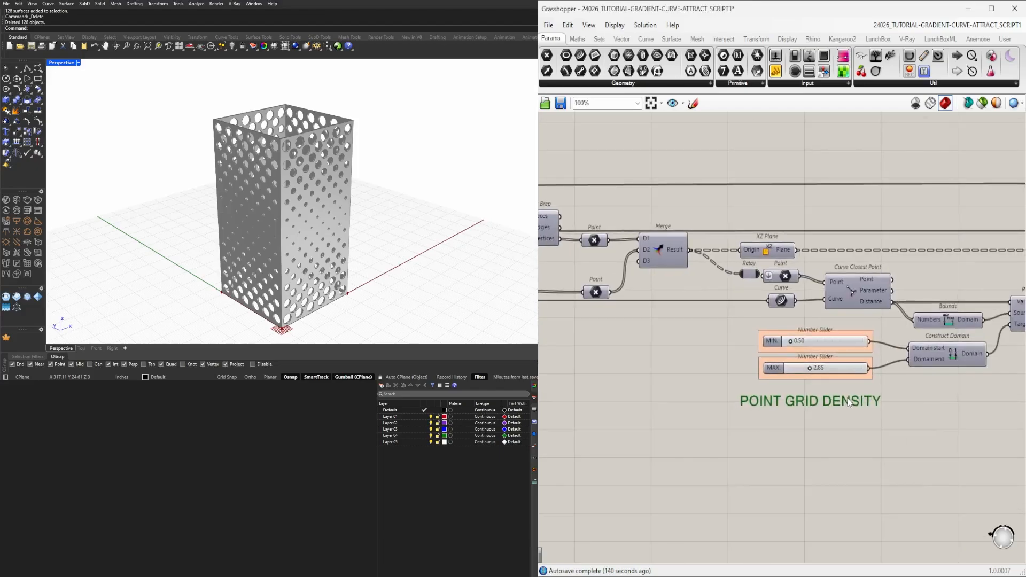
{"action": "double_click", "coordinate": [877, 398]}
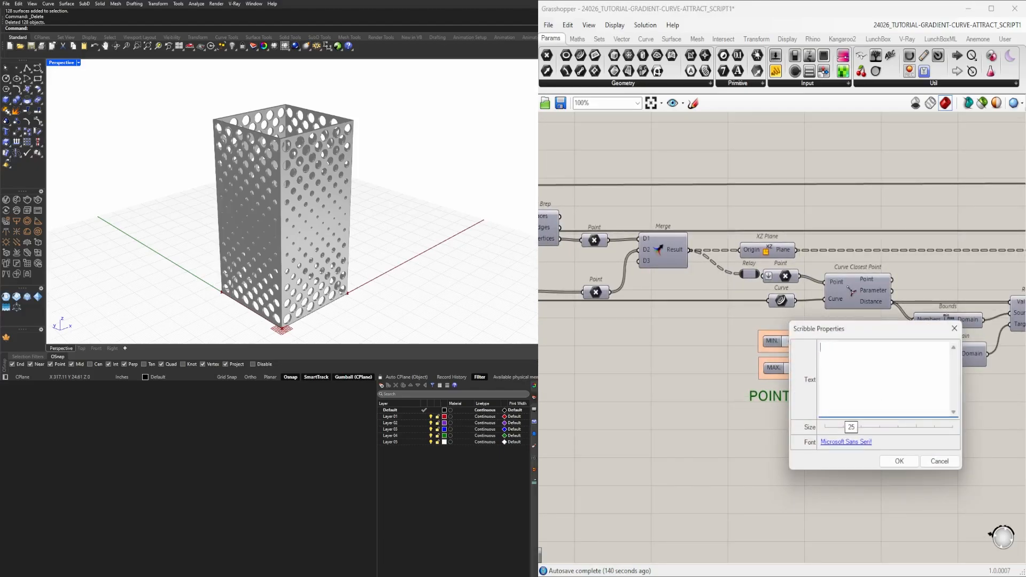
{"action": "left_click", "coordinate": [908, 462]}
{"action": "left_click_drag", "start_coordinate": [821, 398], "coordinate": [835, 397]}
- Place a copy of the BAKE OUTPUT label above the Colour Picker and change its text to COLOR FORM
{"action": "scroll", "coordinate": [876, 406], "scroll_direction": "down", "scroll_amount": 4}
{"action": "right_click_drag", "start_coordinate": [959, 422], "coordinate": [800, 419]}
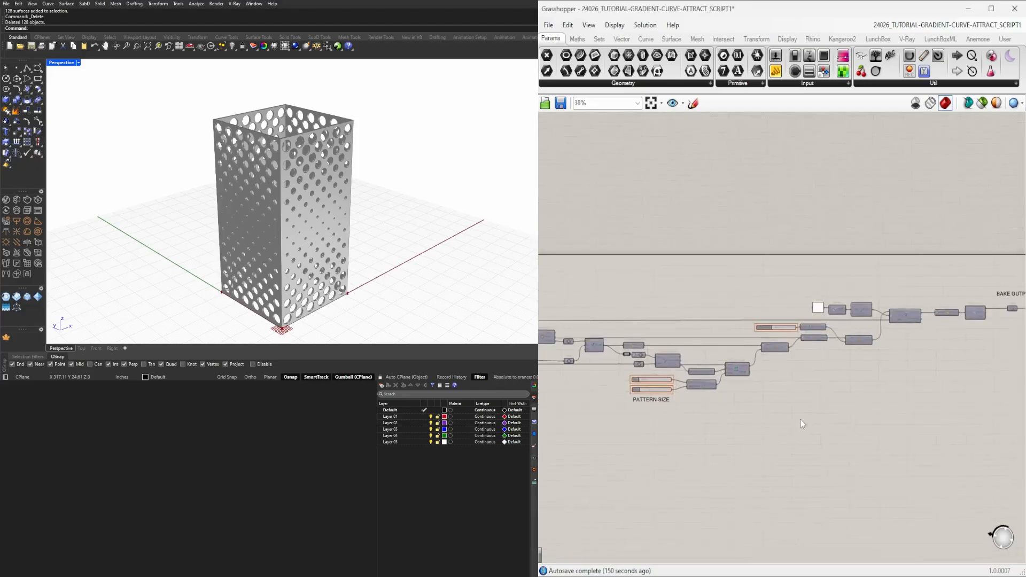
{"action": "scroll", "coordinate": [770, 328], "scroll_direction": "up", "scroll_amount": 4}
{"action": "scroll", "coordinate": [910, 361], "scroll_direction": "down", "scroll_amount": 6}
{"action": "right_click_drag", "start_coordinate": [942, 401], "coordinate": [938, 365]}
{"action": "scroll", "coordinate": [765, 318], "scroll_direction": "up", "scroll_amount": 6}
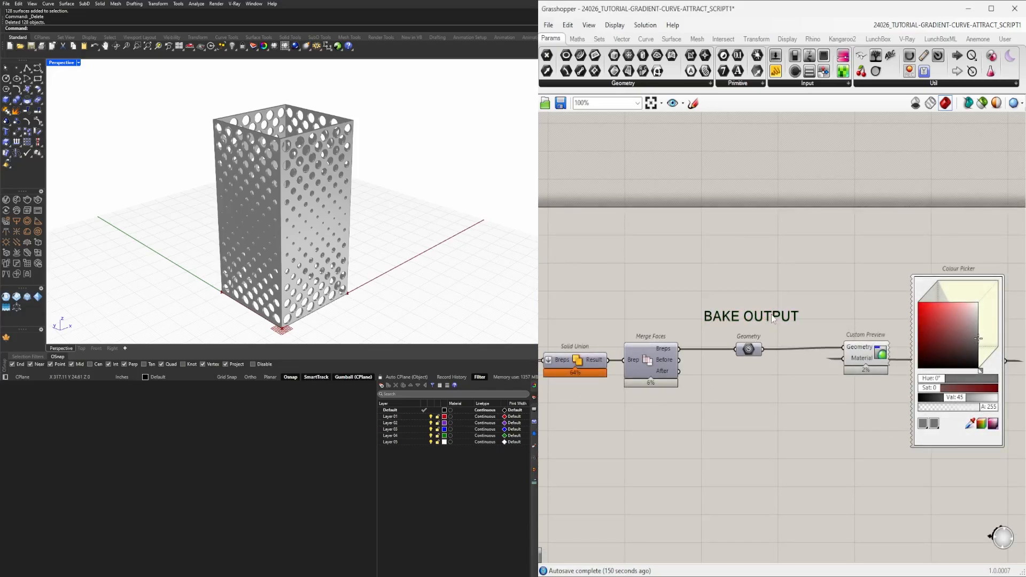
{"action": "left_click_drag", "start_coordinate": [898, 279], "coordinate": [997, 237], "text": "alt"}
{"action": "right_click_drag", "start_coordinate": [997, 237], "coordinate": [909, 267]}
{"action": "double_click", "coordinate": [902, 276]}
{"action": "type", "text": "COLOR FORM"}
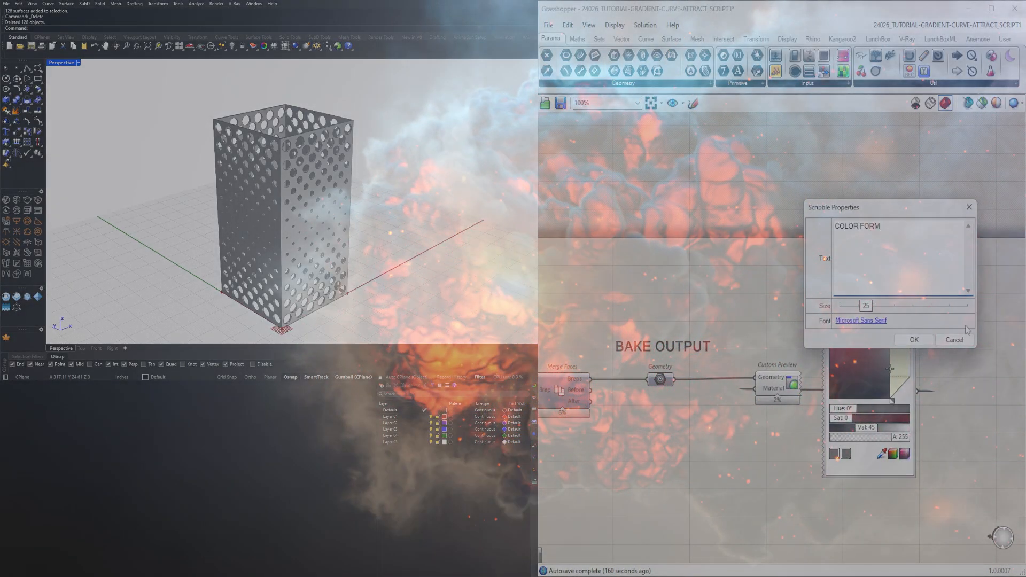
{"action": "left_click", "coordinate": [913, 340]}
{"action": "left_click_drag", "start_coordinate": [882, 280], "coordinate": [890, 280]}
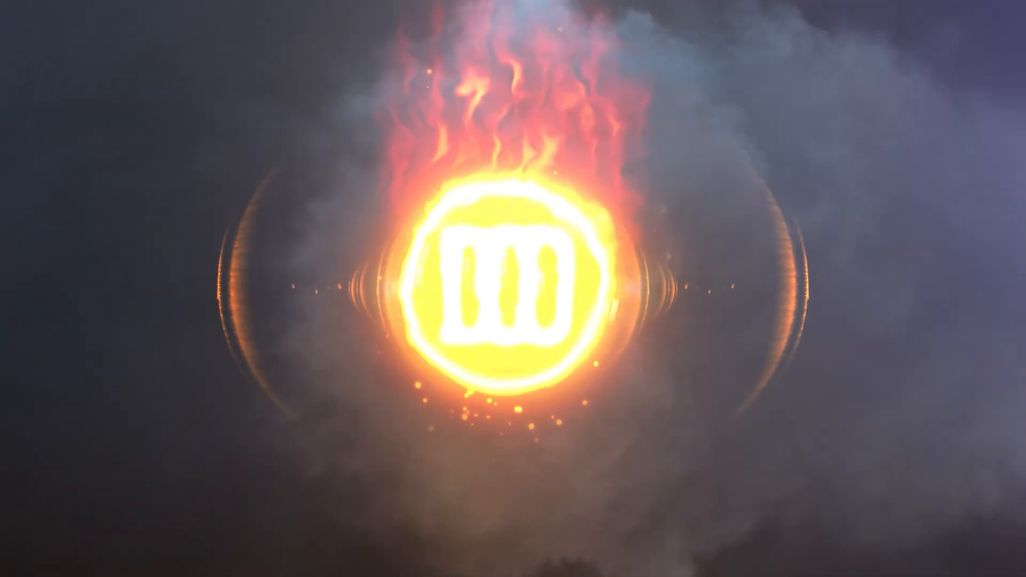